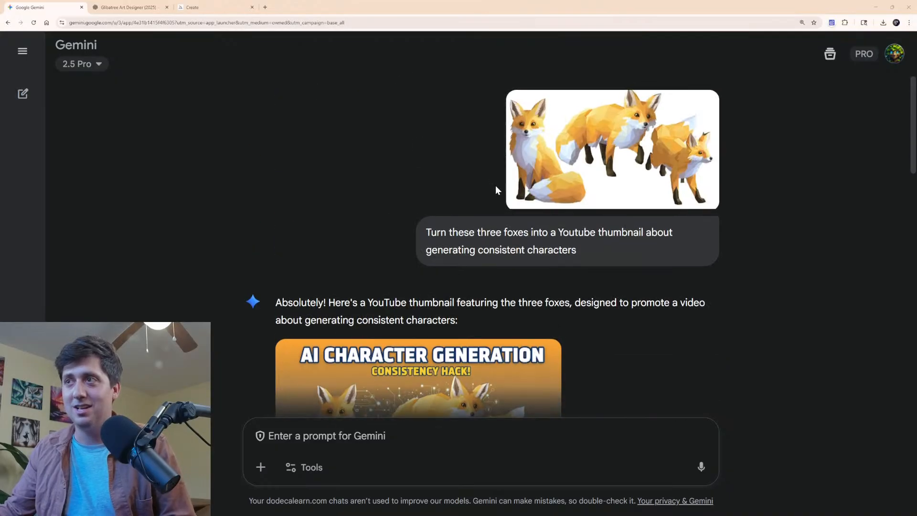
Review the Gemini chat from the three-fox thumbnail request through the ANY LIGHTING, ANY SCENE revisions.
scroll(495, 188, down, 10)
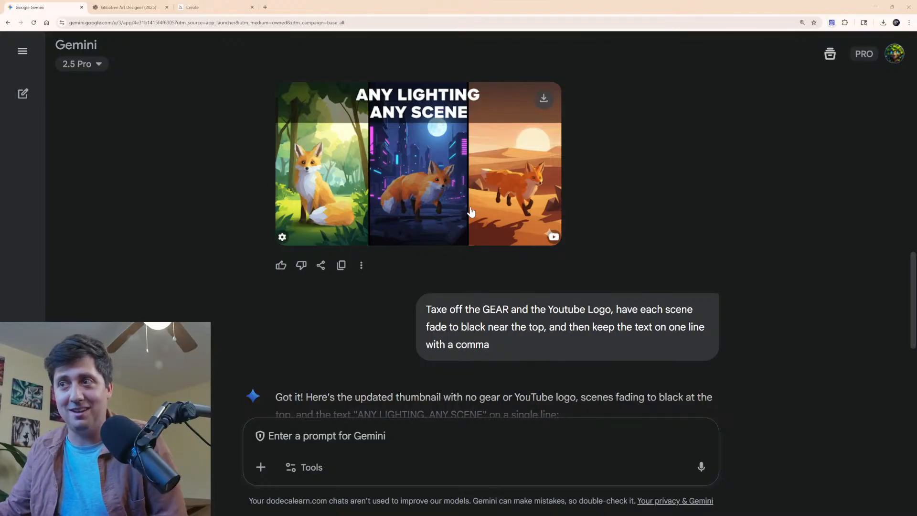
scroll(470, 211, up, 5)
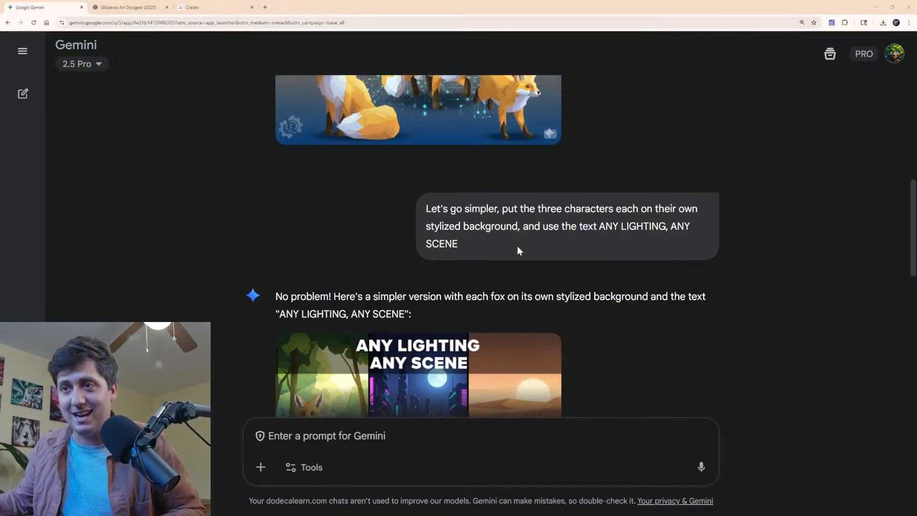
scroll(545, 259, down, 5)
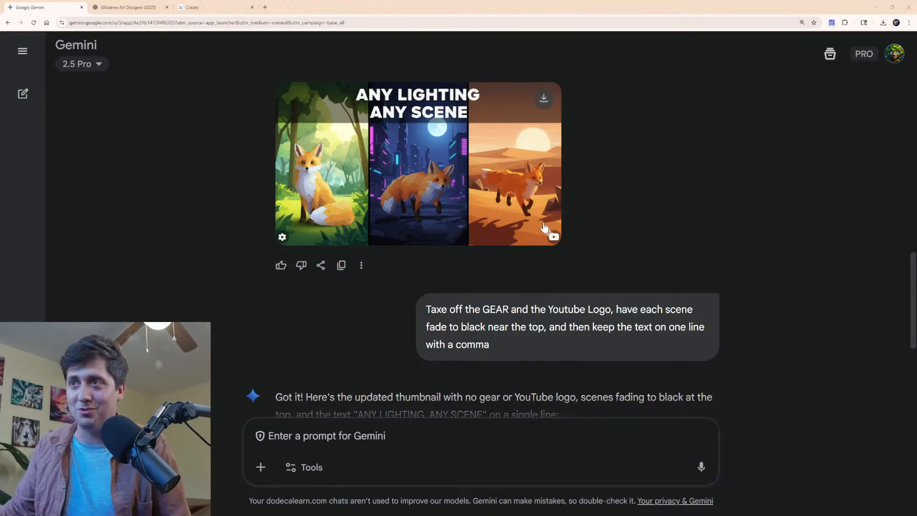
scroll(544, 227, up, 1)
scroll(549, 219, down, 5)
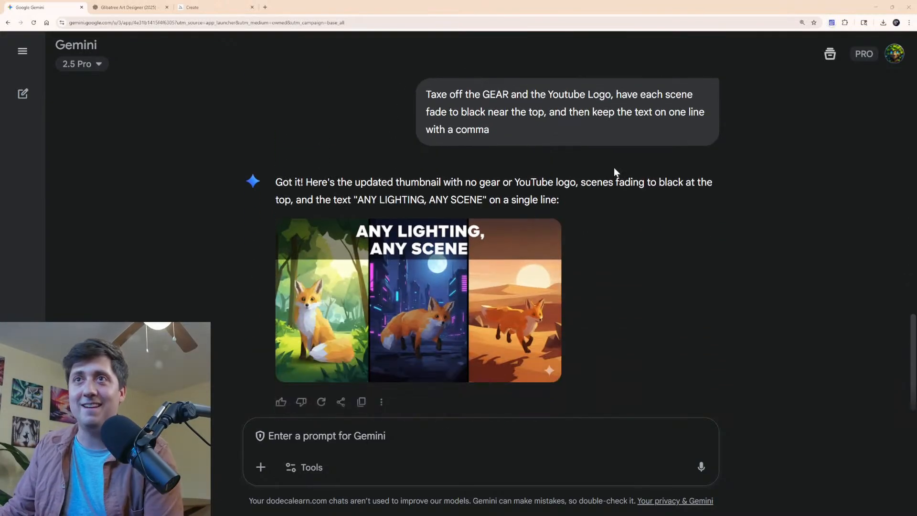
Highlight the first fox prompt in the Glibatree Art Designer chat in ChatGPT, and enlarge the matching sitting-fox image in Midjourney.
click(127, 7)
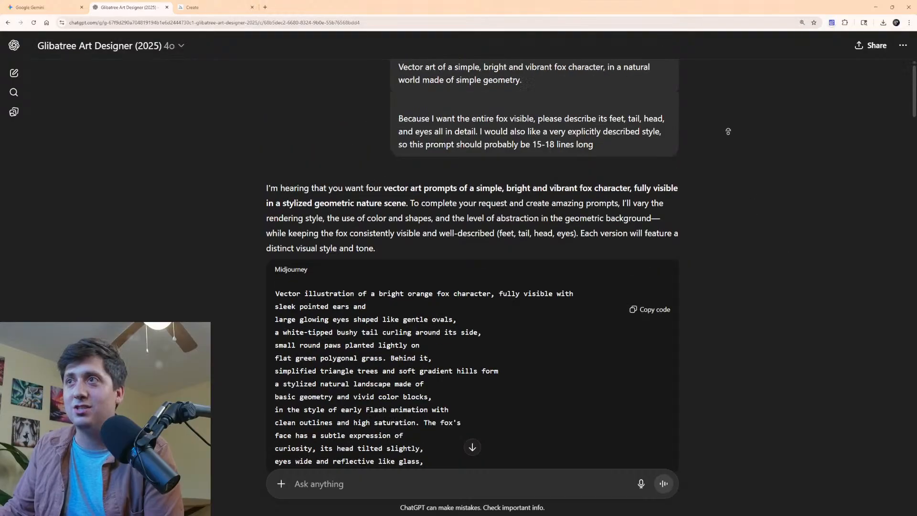
scroll(414, 163, up, 1)
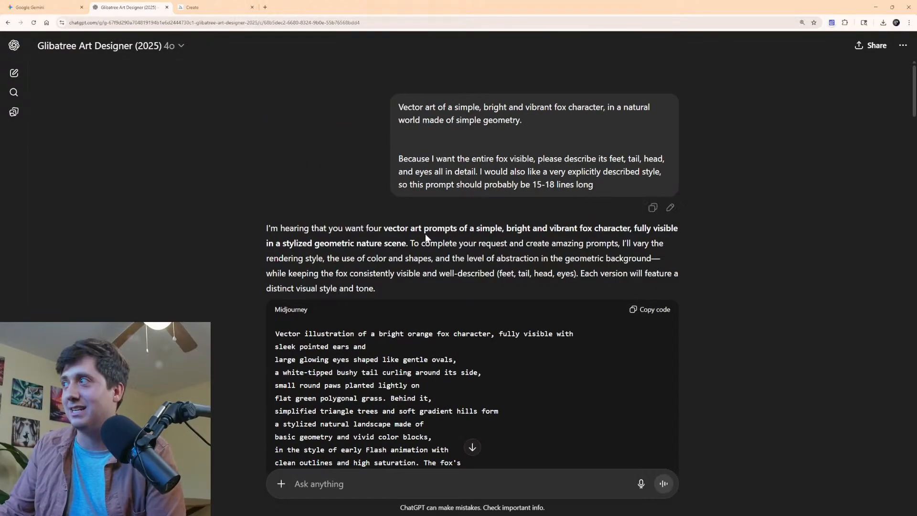
scroll(426, 237, down, 4)
drag(271, 156, 688, 382)
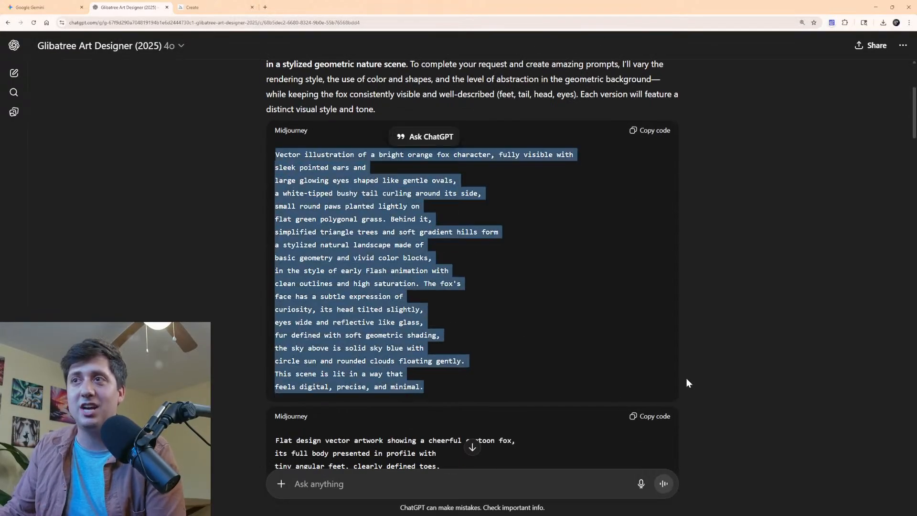
click(214, 7)
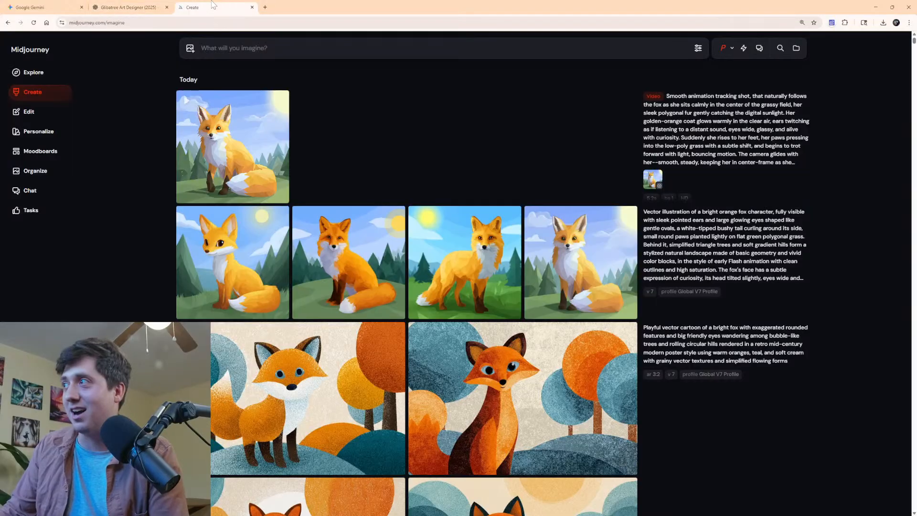
click(584, 249)
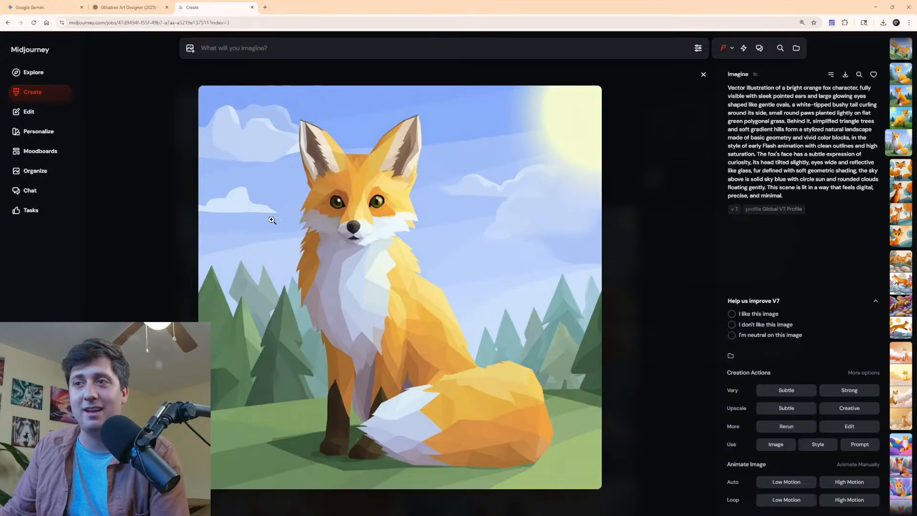
Switch to the Glibatree Art Designer chat and examine the request for a fox movement prompt and its reply.
click(127, 7)
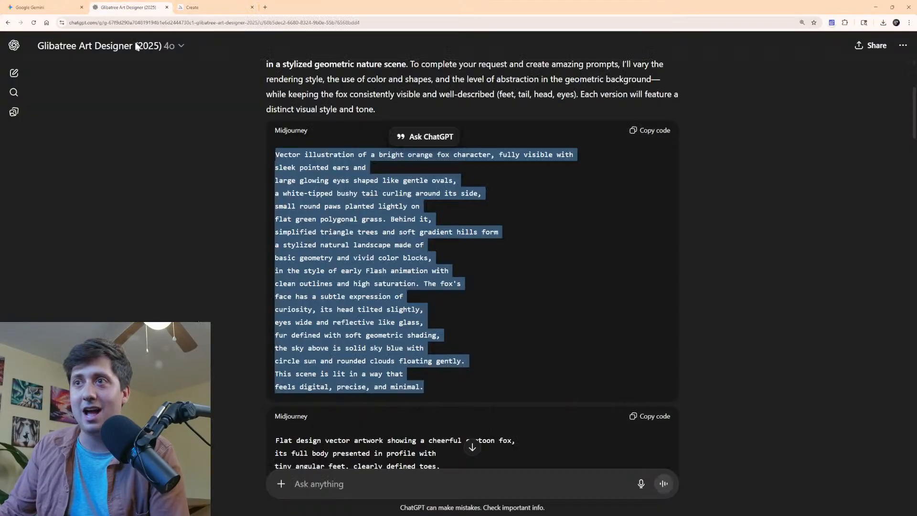
scroll(480, 234, down, 20)
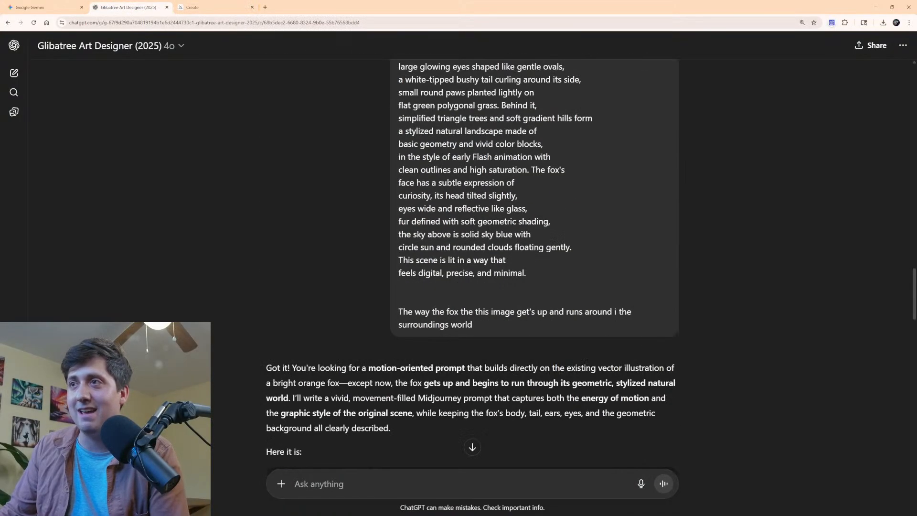
scroll(472, 263, up, 3)
scroll(370, 221, up, 4)
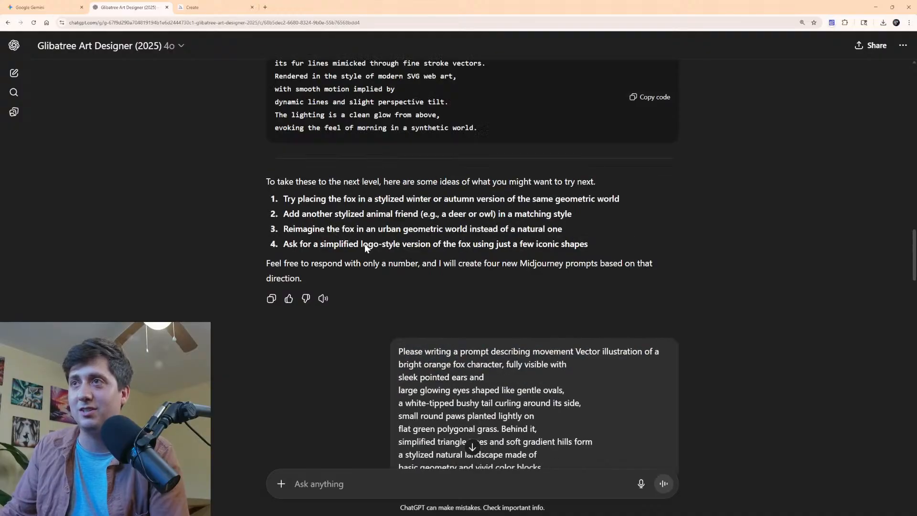
scroll(430, 246, up, 10)
scroll(271, 255, down, 15)
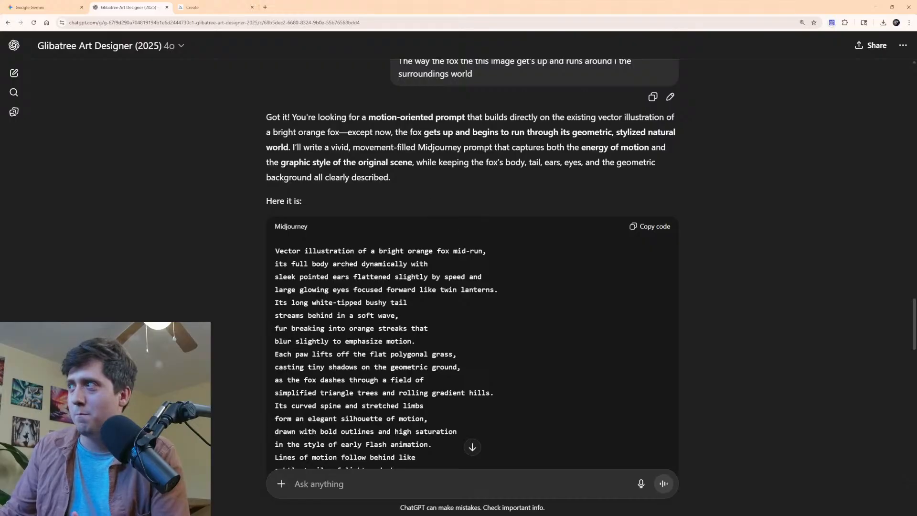
scroll(495, 117, down, 2)
scroll(489, 216, up, 5)
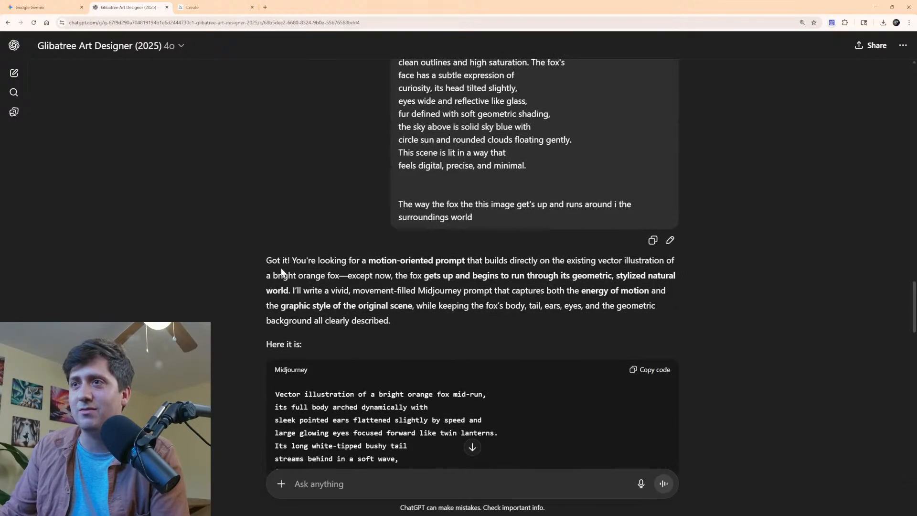
Examine the starting-frame request, highlighting its "Smooth animation tracking shot" wording, and read the resulting animation prompt.
scroll(282, 273, down, 10)
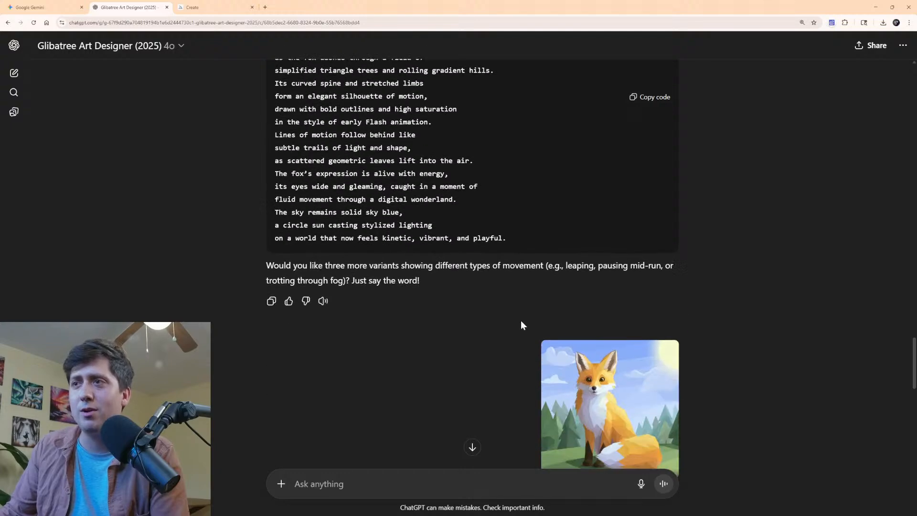
scroll(522, 322, down, 3)
scroll(510, 184, up, 3)
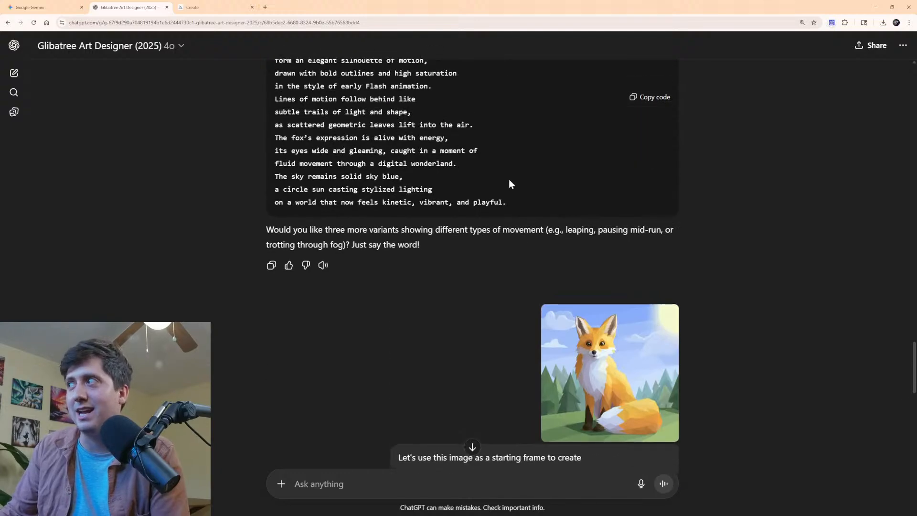
scroll(585, 288, down, 4)
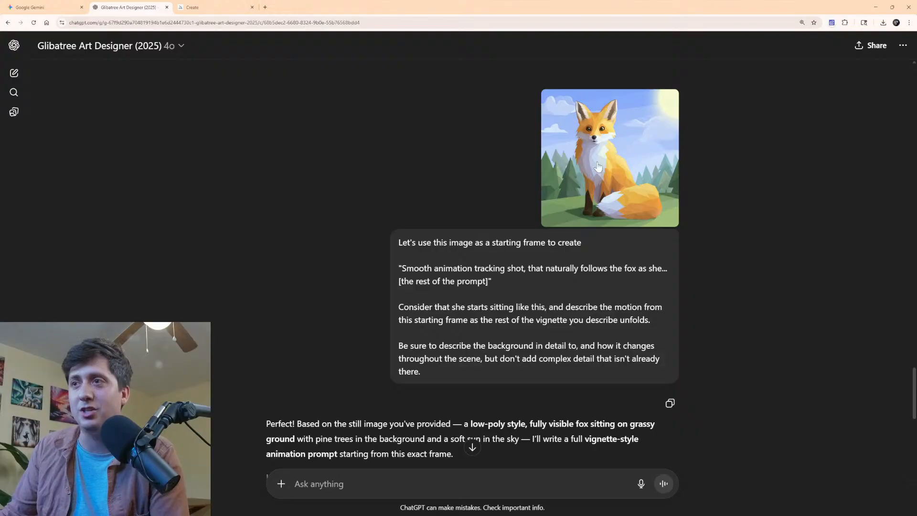
drag(402, 268, 594, 284)
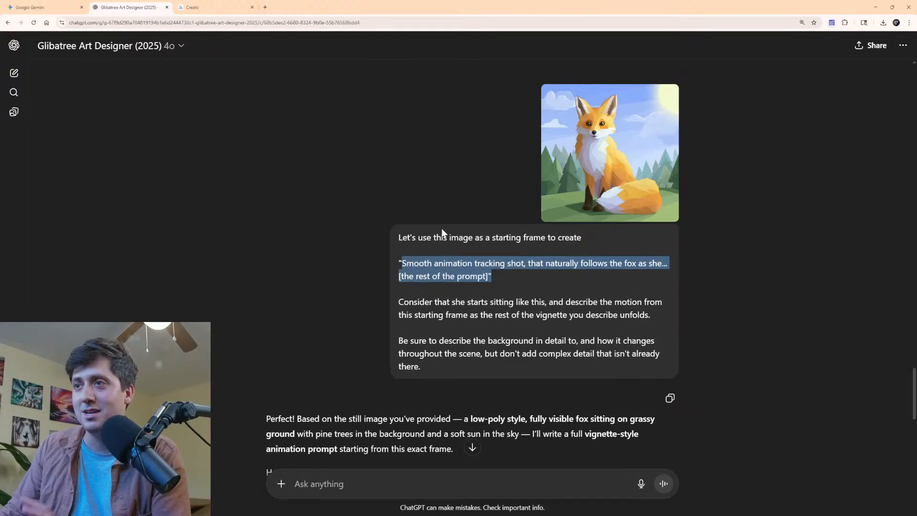
scroll(436, 238, down, 3)
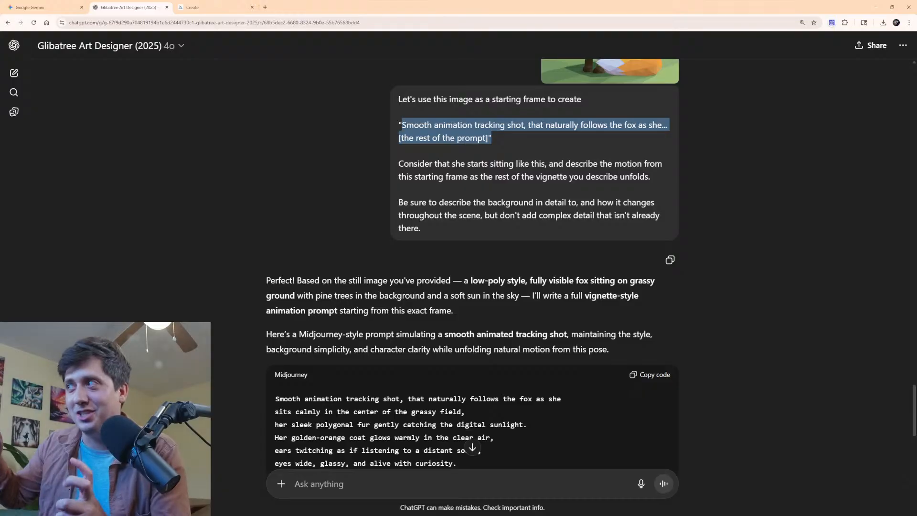
click(467, 153)
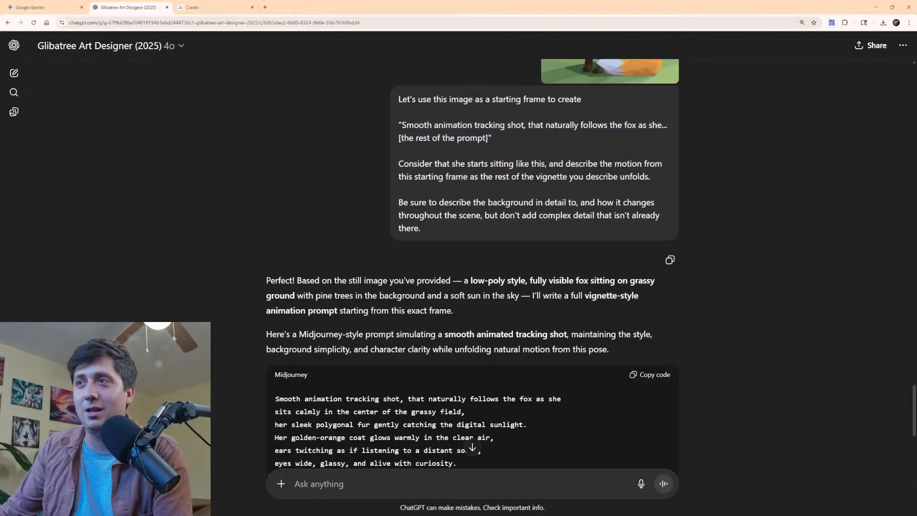
scroll(473, 199, down, 7)
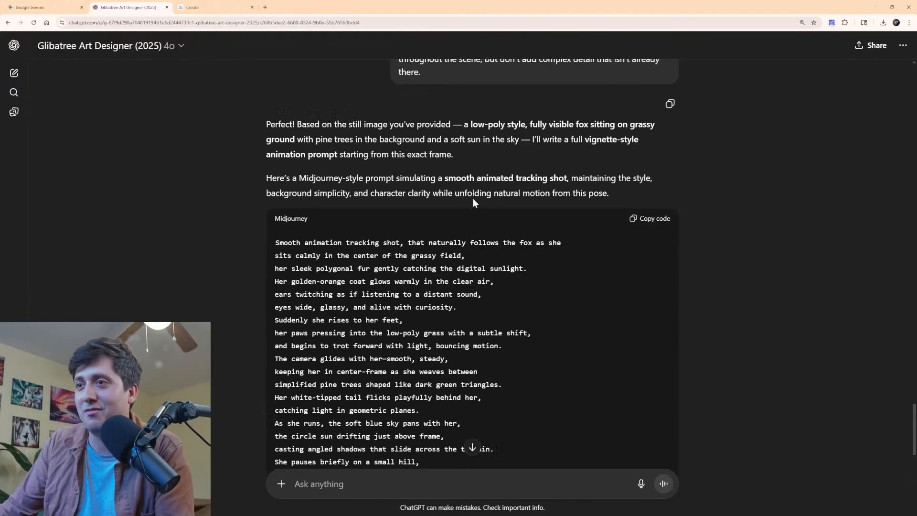
scroll(377, 225, up, 3)
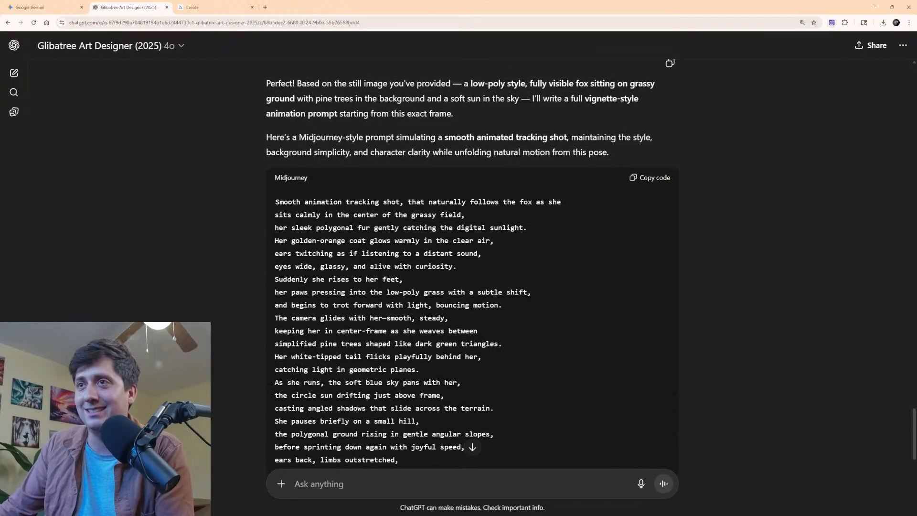
Switch to Midjourney and open the animated fox video from the Create gallery.
key(ctrl+Tab)
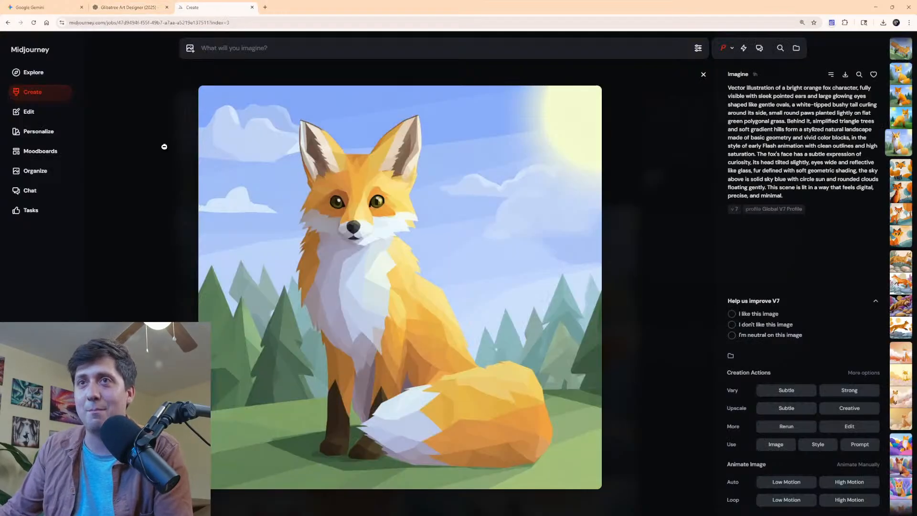
click(39, 95)
click(260, 176)
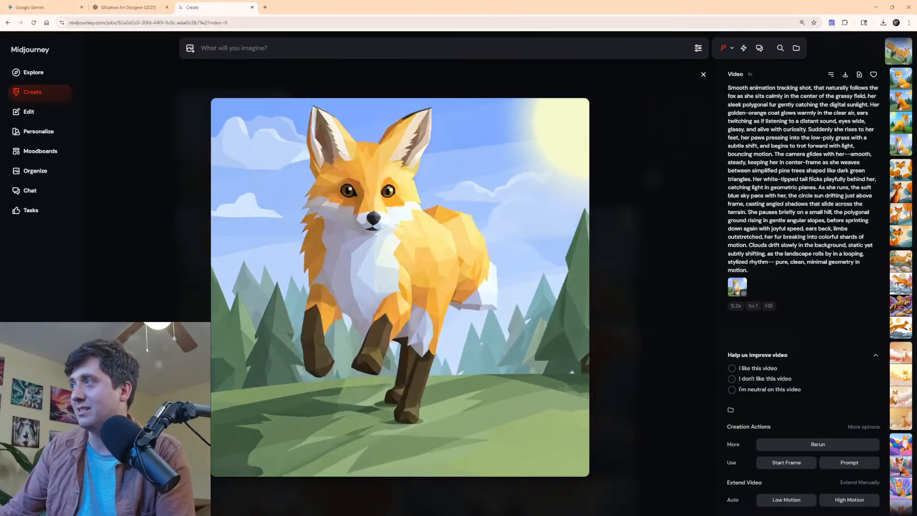
Open the downloaded MP4 of the fox animation in its own browser tab and scrub to about 0:04.
drag(916, 122, 0, 206)
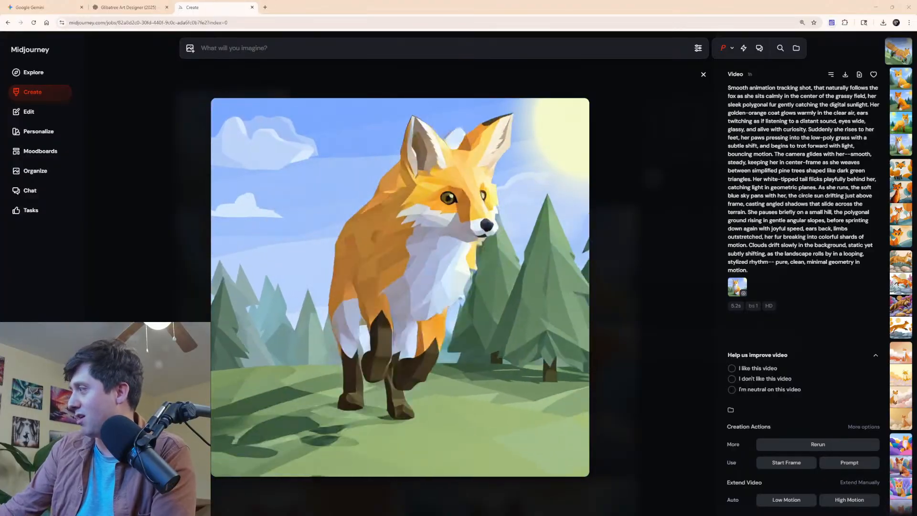
drag(916, 463, 313, 7)
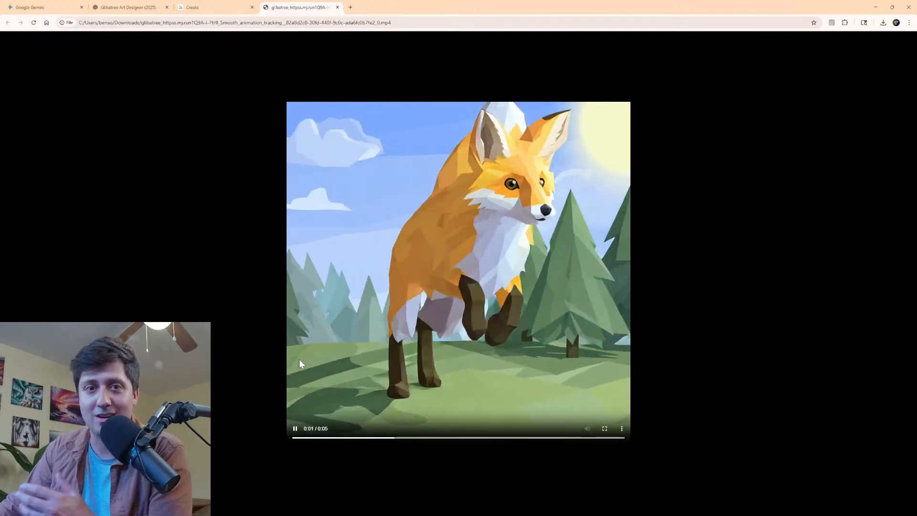
drag(336, 435, 582, 445)
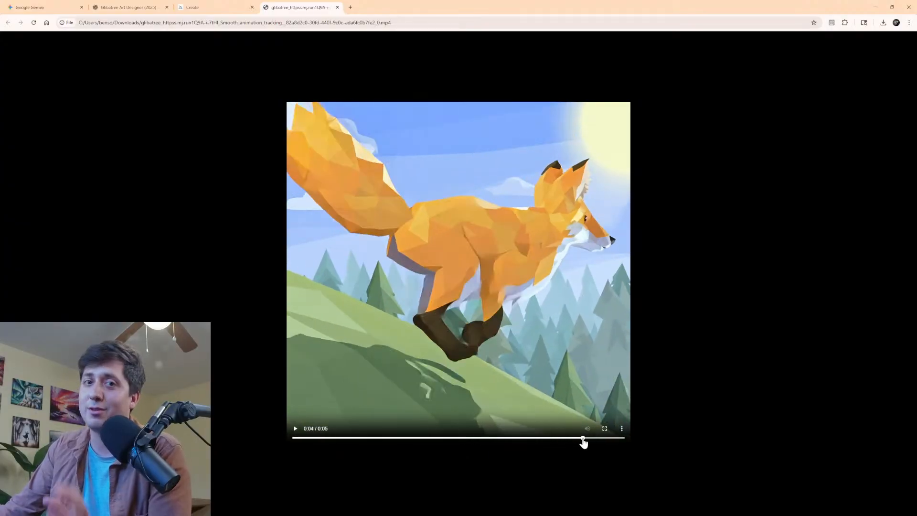
Switch to the Gemini chat and view the three-fox reference image with the initial thumbnail request.
click(219, 7)
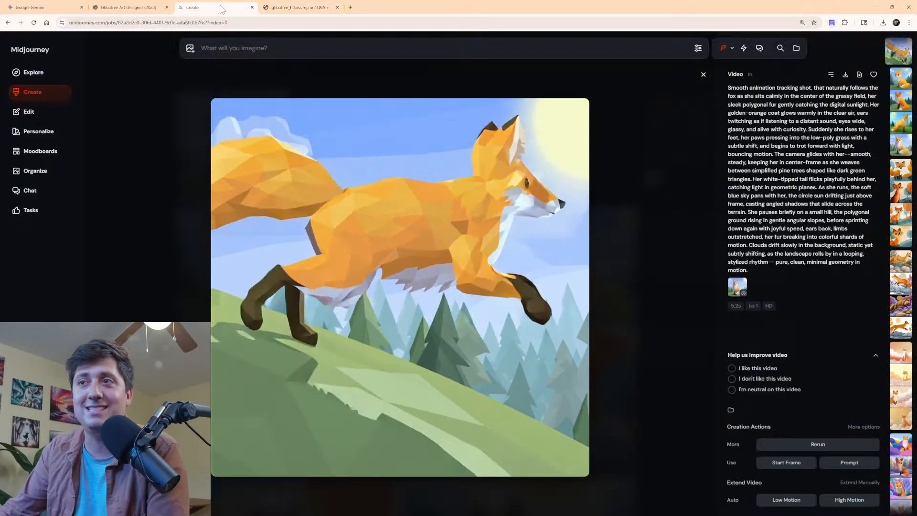
click(136, 6)
click(33, 5)
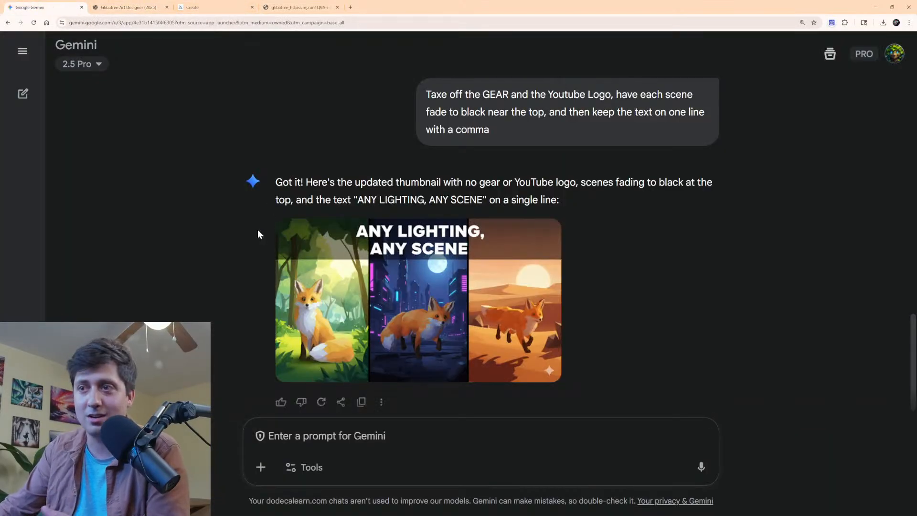
scroll(463, 261, up, 10)
scroll(524, 247, up, 5)
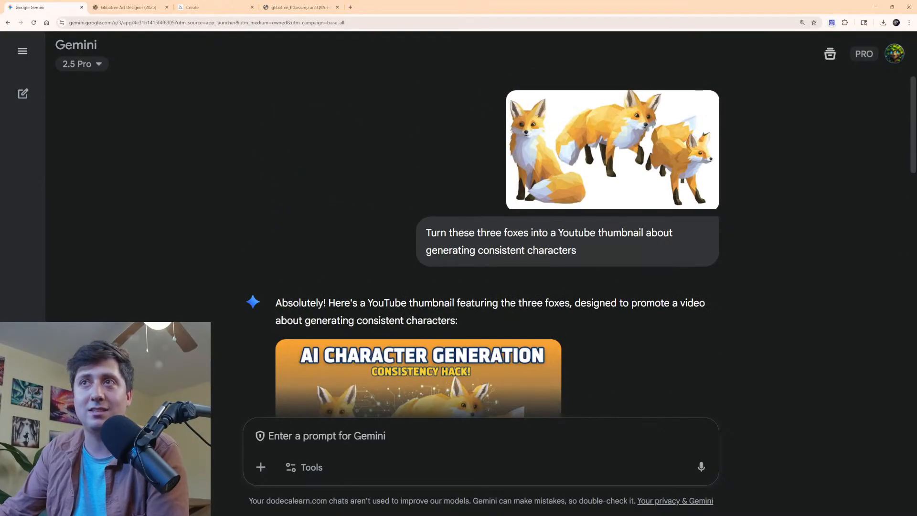
Try to save an early frame of the standing fox from the downloaded video as a PNG image.
click(298, 7)
mouse_move(348, 442)
mouse_down()
mouse_move(311, 443)
mouse_move(349, 442)
mouse_up()
right_click(462, 260)
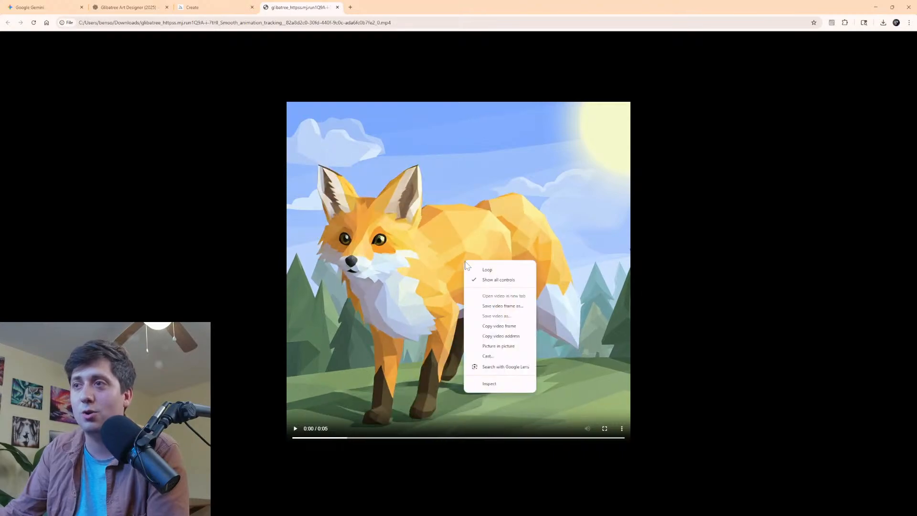
click(499, 312)
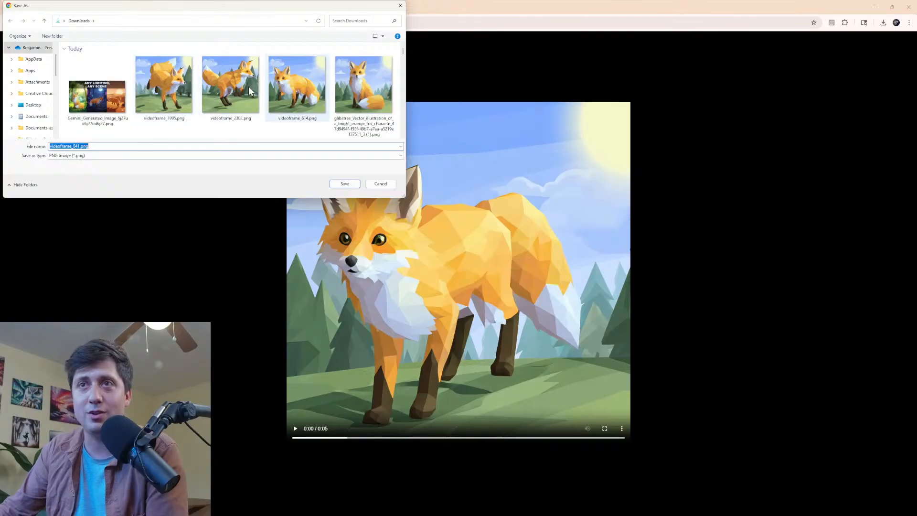
click(382, 184)
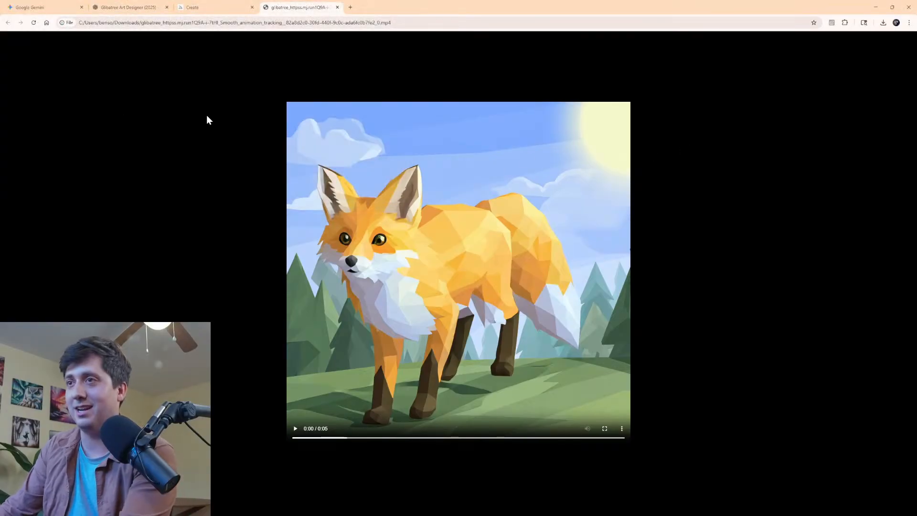
Close the downloaded video and return to the latest ANY LIGHTING, ANY SCENE thumbnail in the Gemini chat.
middle_click(293, 5)
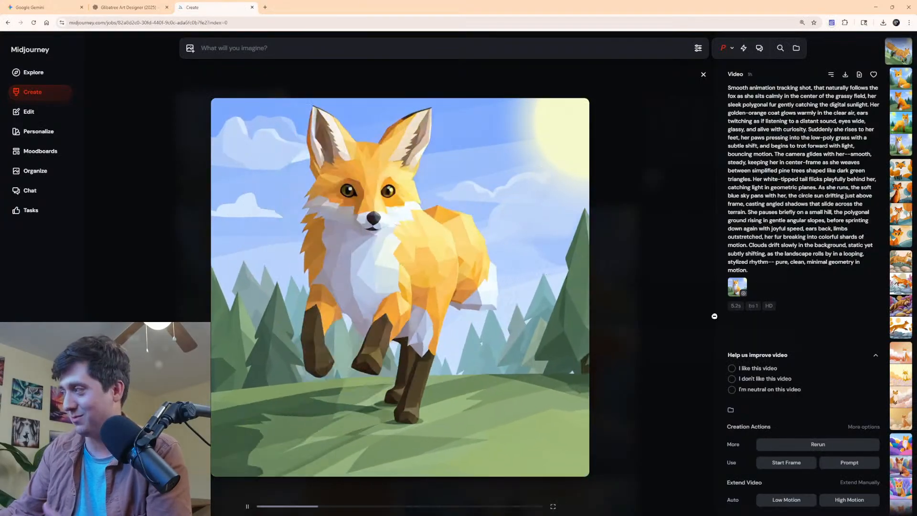
click(125, 7)
click(52, 6)
scroll(390, 262, down, 20)
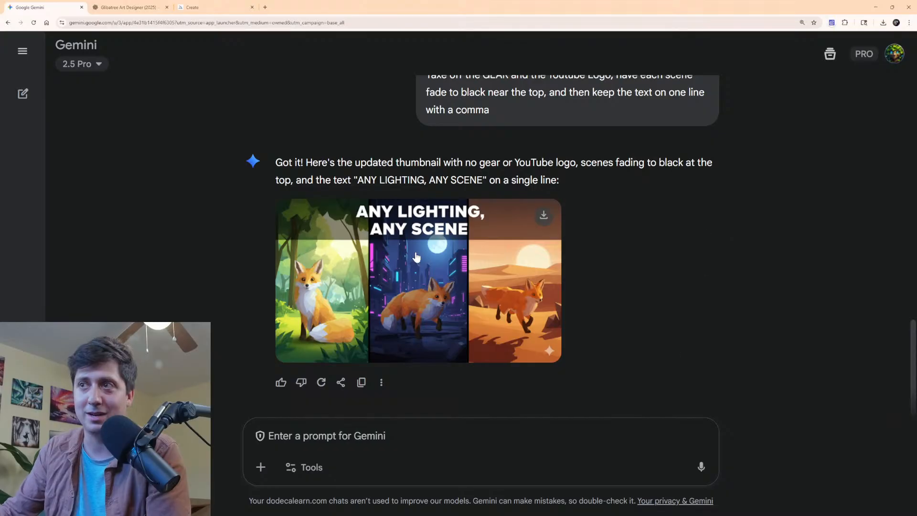
Review the earlier AI CHARACTER GENERATION and ANY LIGHTING, ANY SCENE thumbnail versions in the chat.
scroll(580, 243, up, 5)
scroll(567, 288, up, 5)
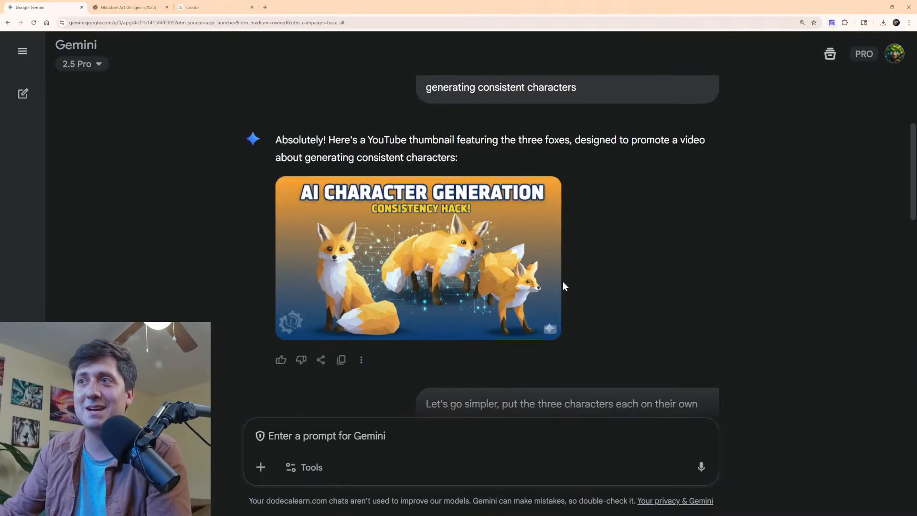
scroll(533, 270, down, 5)
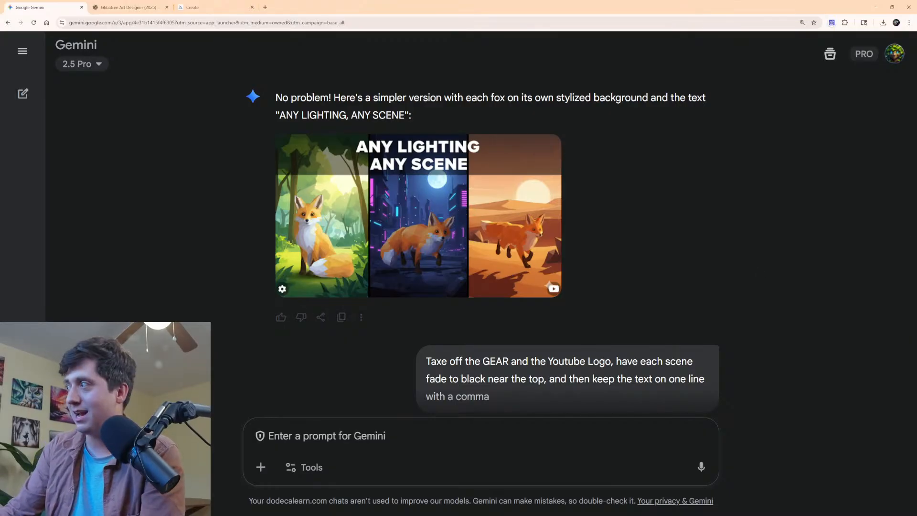
Attach the running-fox video frame and send the prompt "Hey I want you to keep the composition and the fox the same, but make it night time".
drag(916, 411, 356, 440)
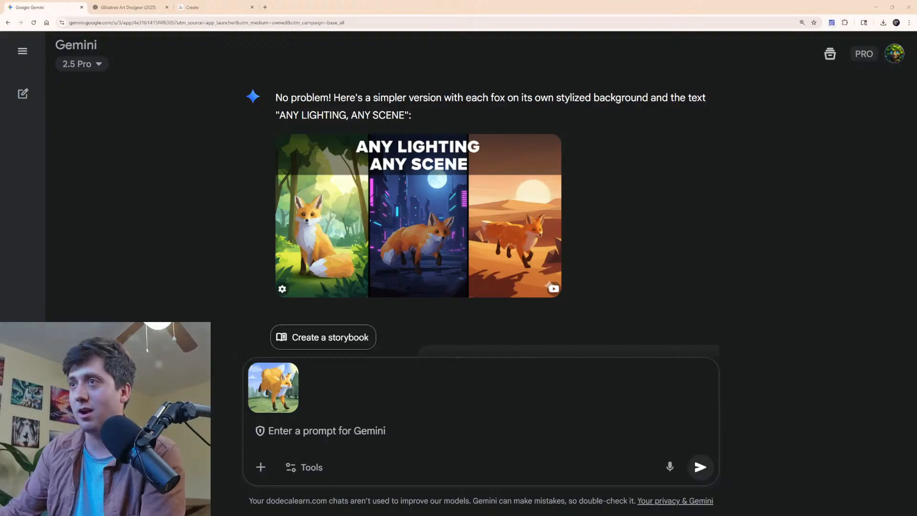
drag(916, 382, 916, 191)
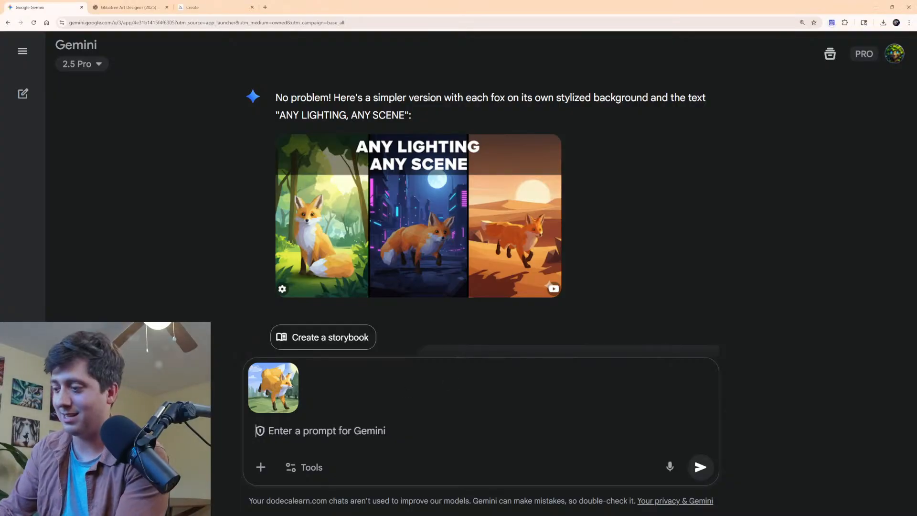
text(Hey)
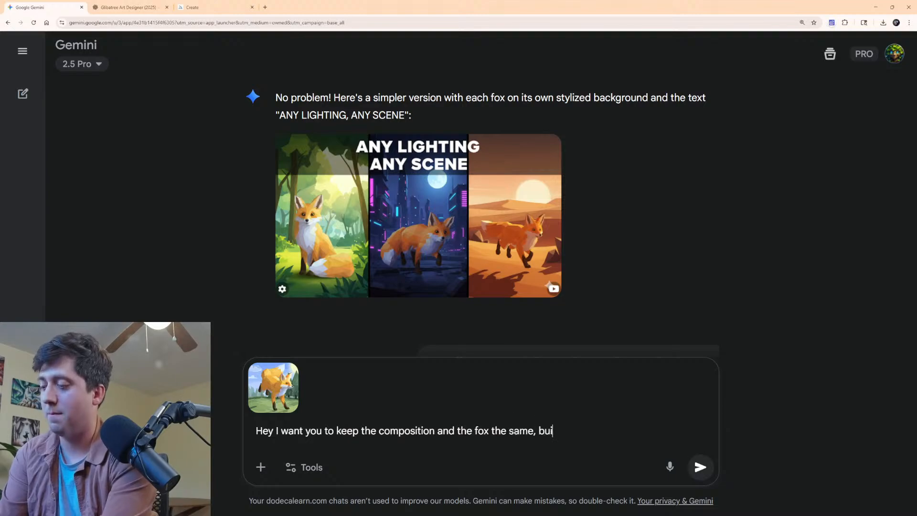
text(ake it night time)
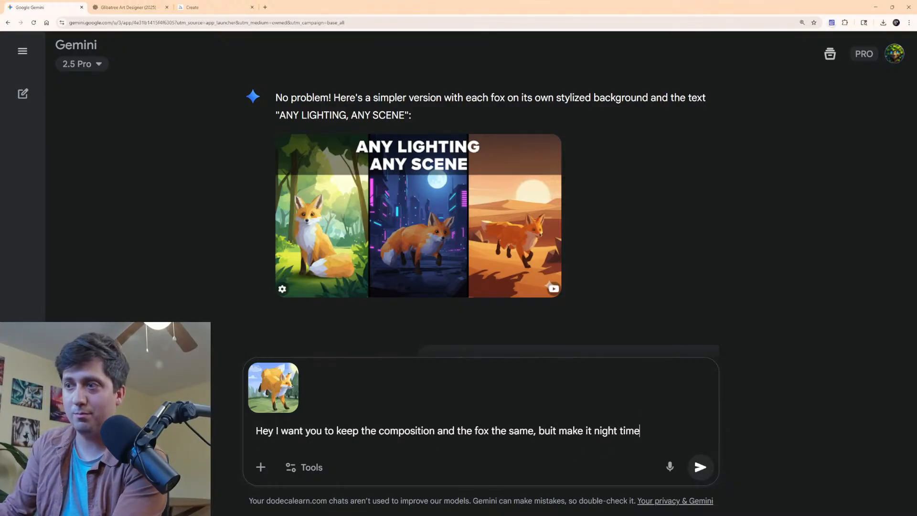
key(BackSpace)
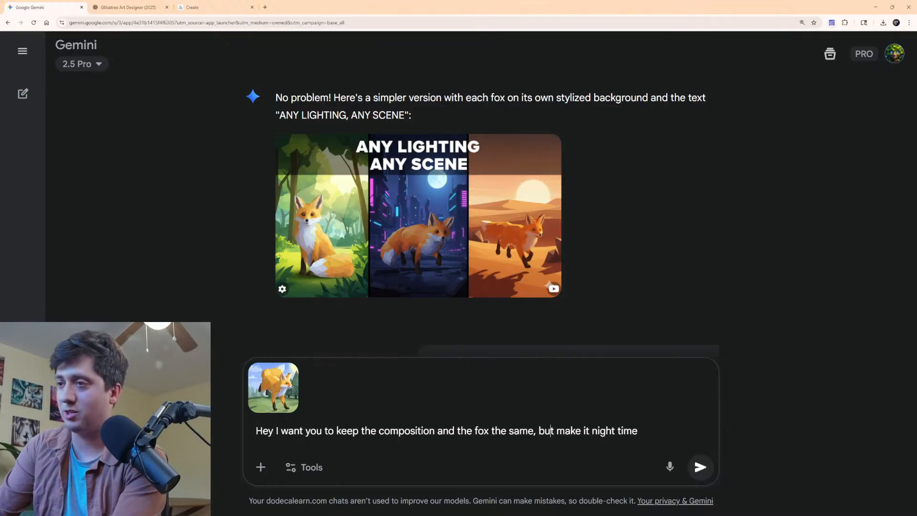
key(Return)
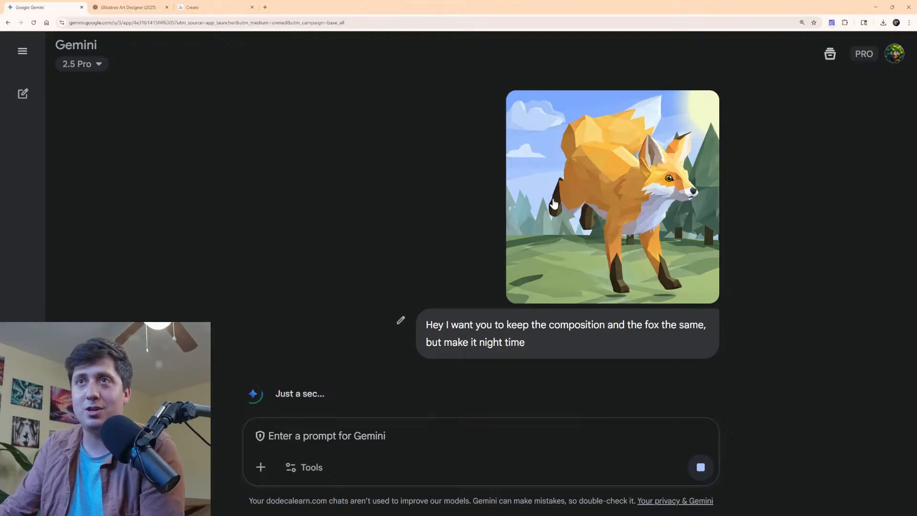
View the fox images on Midjourney's Create page and return to the Gemini chat.
click(215, 7)
click(45, 93)
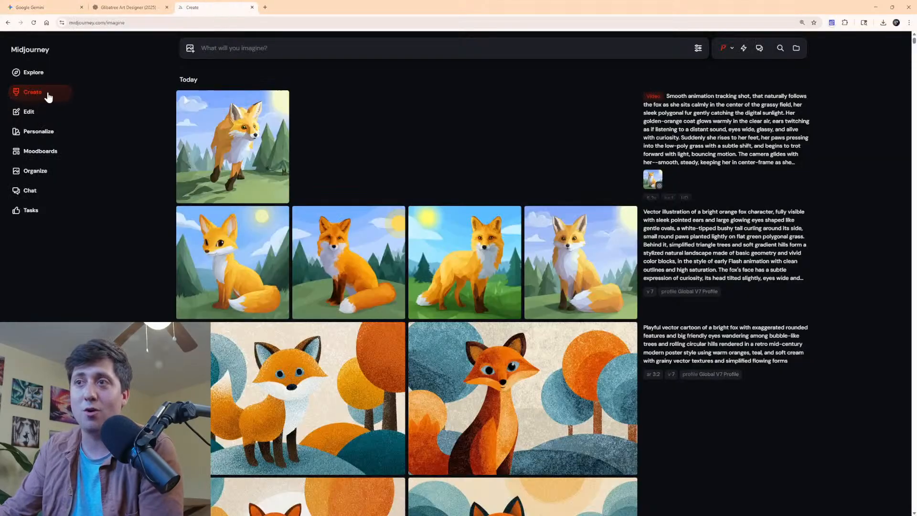
click(38, 7)
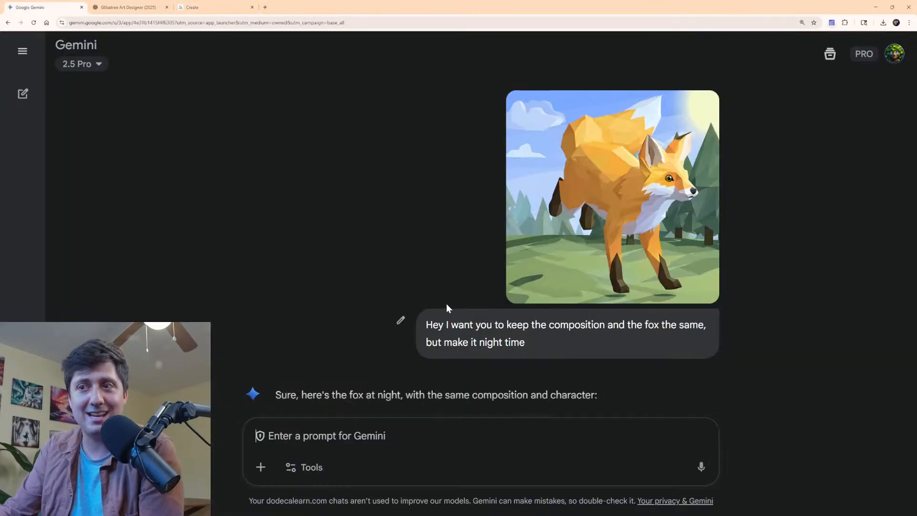
Compare the generated night-time fox image with the daytime reference frame in the chat.
scroll(444, 330, down, 7)
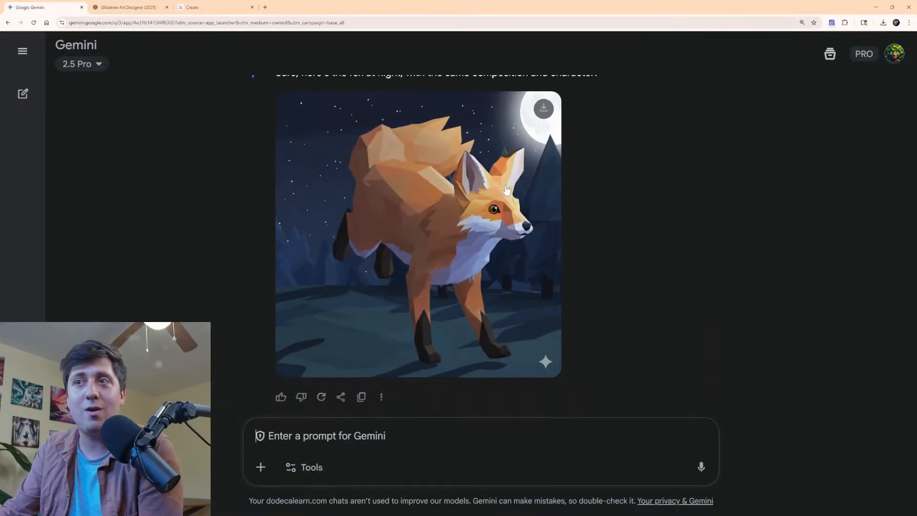
scroll(380, 224, up, 6)
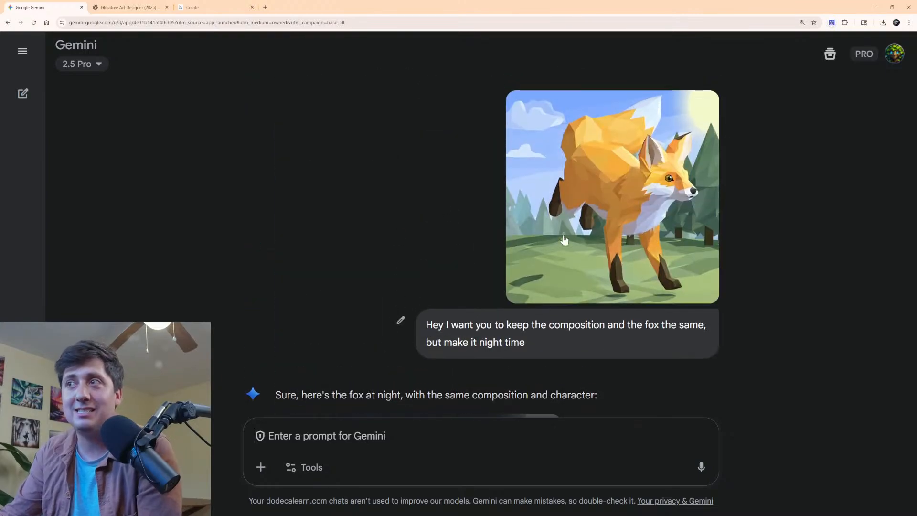
scroll(444, 307, down, 6)
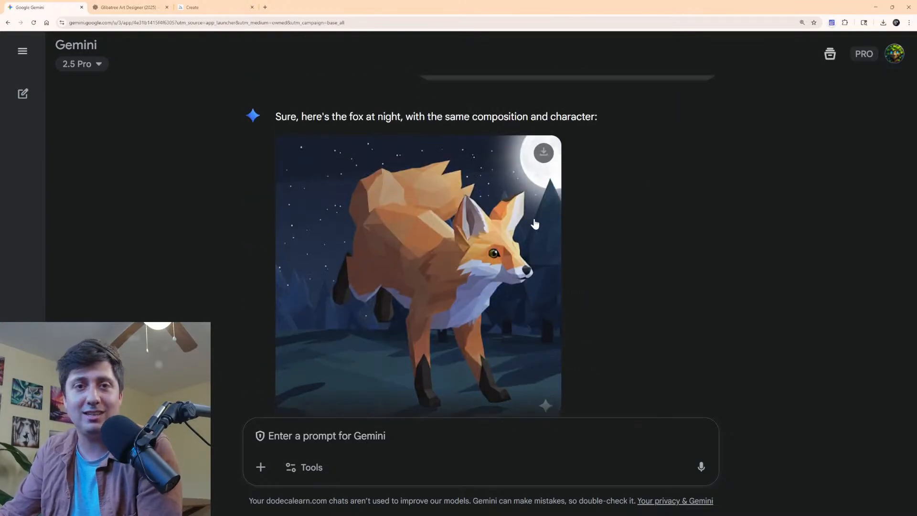
scroll(660, 45, up, 8)
scroll(701, 179, down, 8)
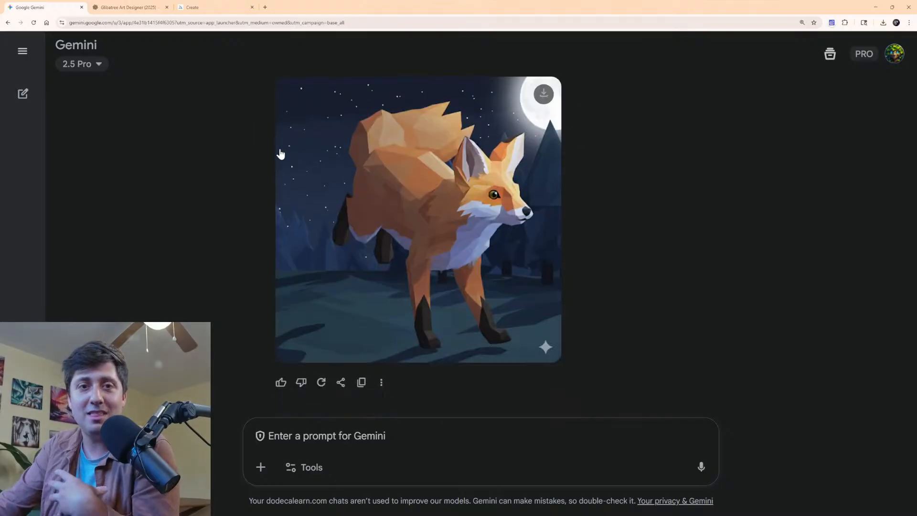
scroll(449, 270, up, 1)
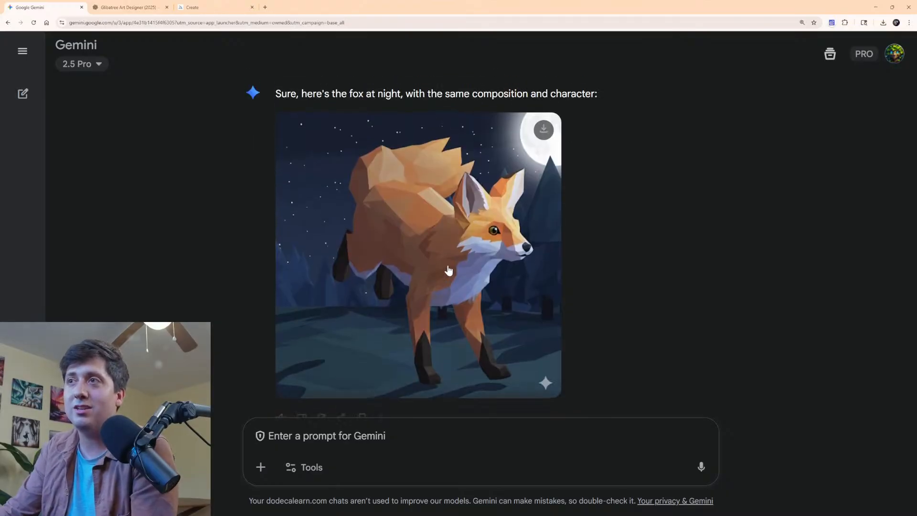
Download the night-time fox image from Gemini and load it into Midjourney's image editor.
click(544, 129)
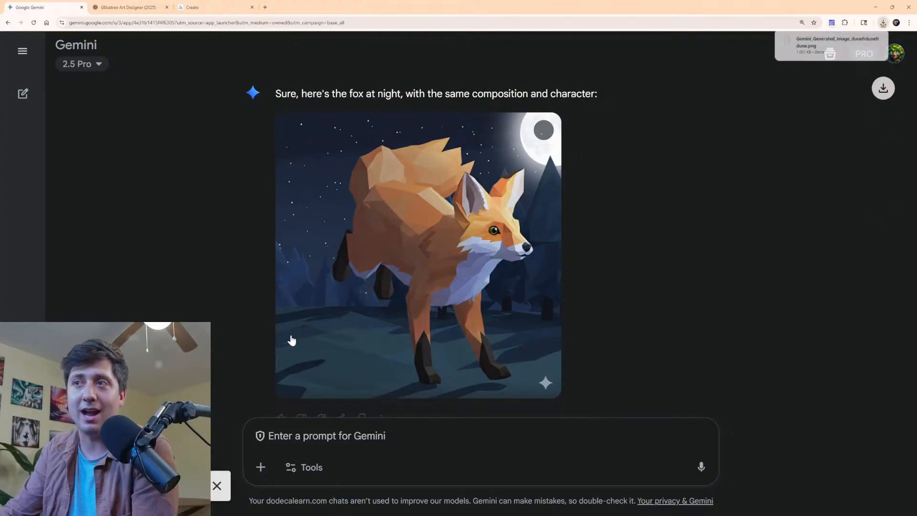
mouse_move(812, 45)
mouse_down()
mouse_move(757, 133)
mouse_move(174, 76)
mouse_move(205, 9)
mouse_move(201, 29)
mouse_move(28, 116)
mouse_move(51, 123)
mouse_move(457, 57)
mouse_move(812, 44)
mouse_up()
click(29, 111)
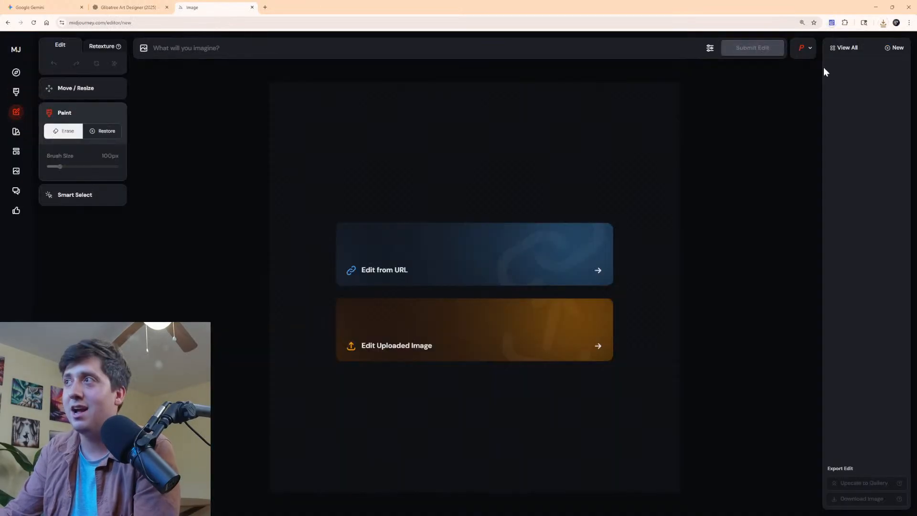
click(883, 22)
drag(827, 56, 444, 299)
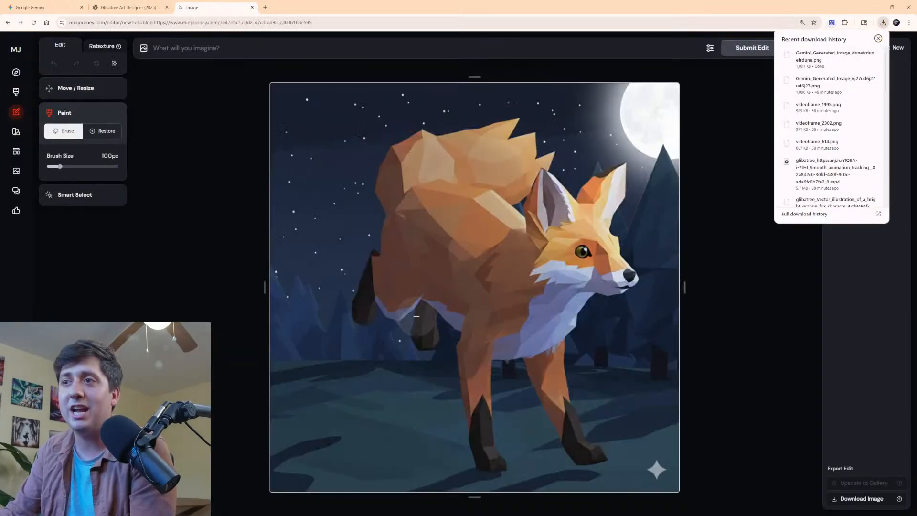
Erase the bushy end of the fox's tail above its back with an enlarged brush.
scroll(629, 227, down, 2)
scroll(516, 141, up, 5)
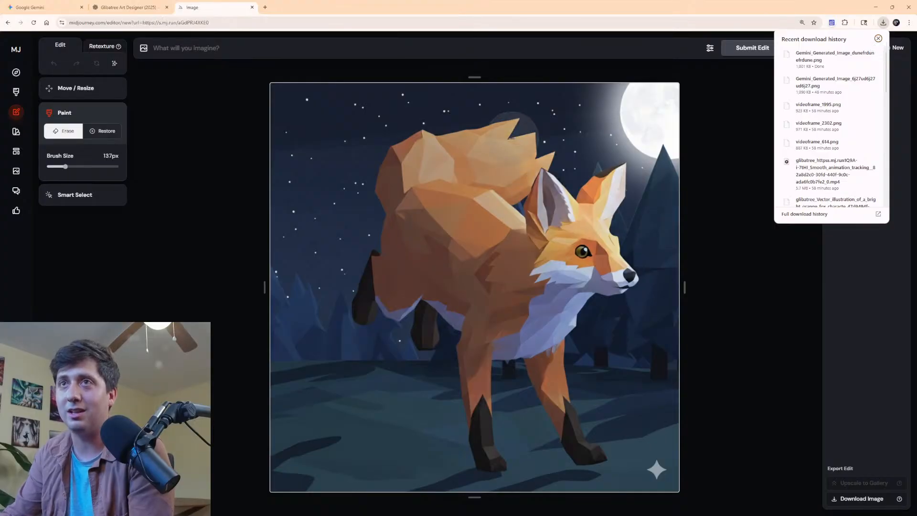
scroll(541, 145, down, 1)
mouse_move(539, 143)
mouse_down()
mouse_move(504, 177)
mouse_move(479, 173)
mouse_move(514, 200)
mouse_up()
Erase the far ear's tip, the sparkle watermark and the far side of the fox's face, using brush sizes from 60 to 112 px.
scroll(504, 185, down, 7)
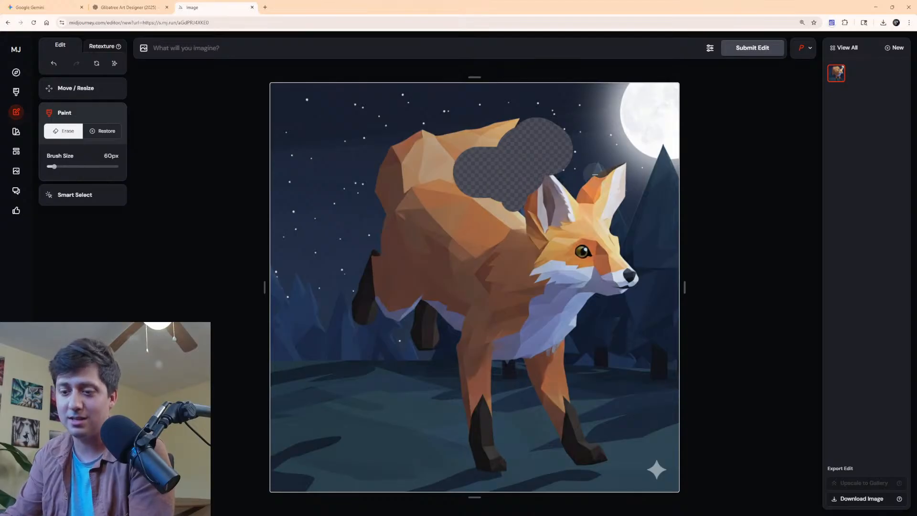
scroll(599, 168, up, 2)
click(604, 168)
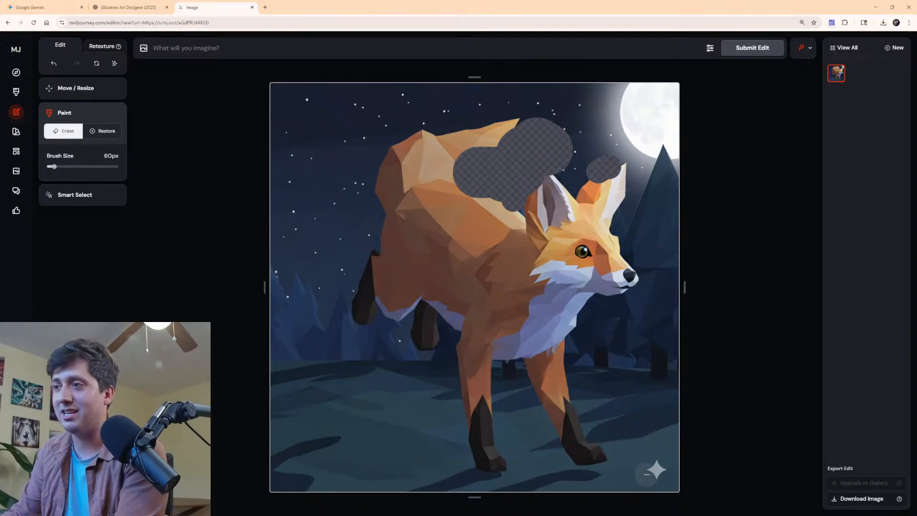
click(657, 471)
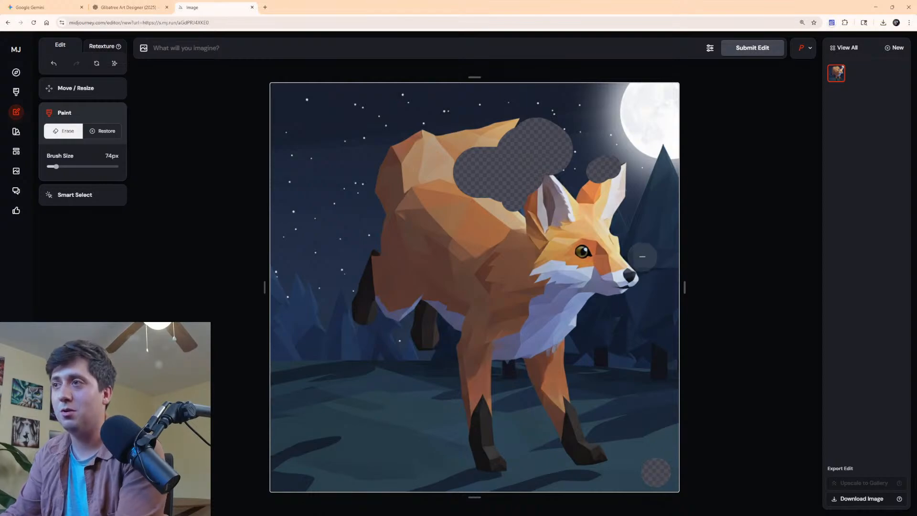
scroll(624, 225, up, 4)
drag(624, 226, 639, 244)
Submit the edit of the erased areas with the prompt "Vector art of fox at night".
click(230, 49)
text(Vector art of fox at)
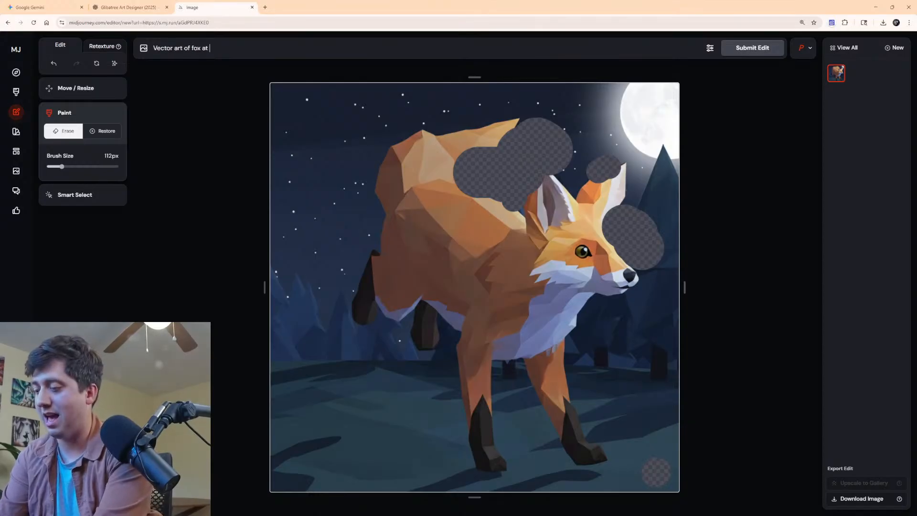
text( night)
key(Return)
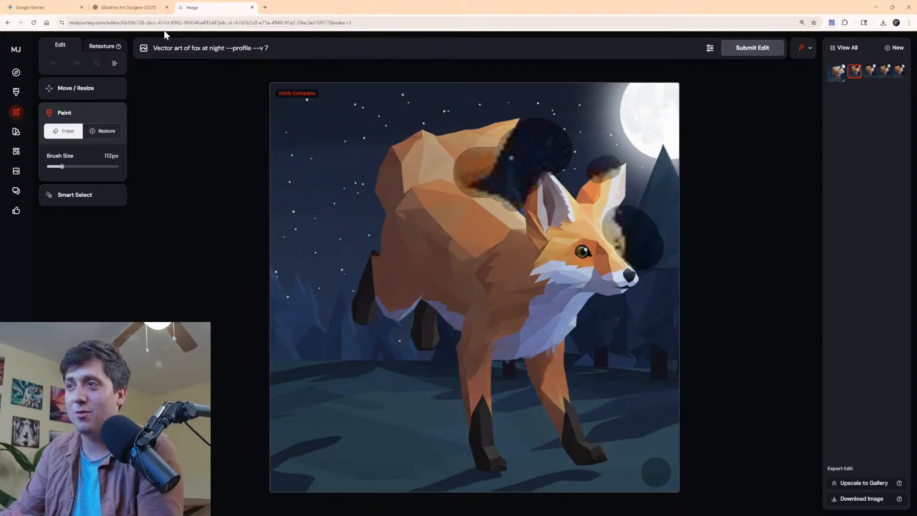
Compare the generated edit variations and download the first one, with the smooth pointed tail.
click(870, 73)
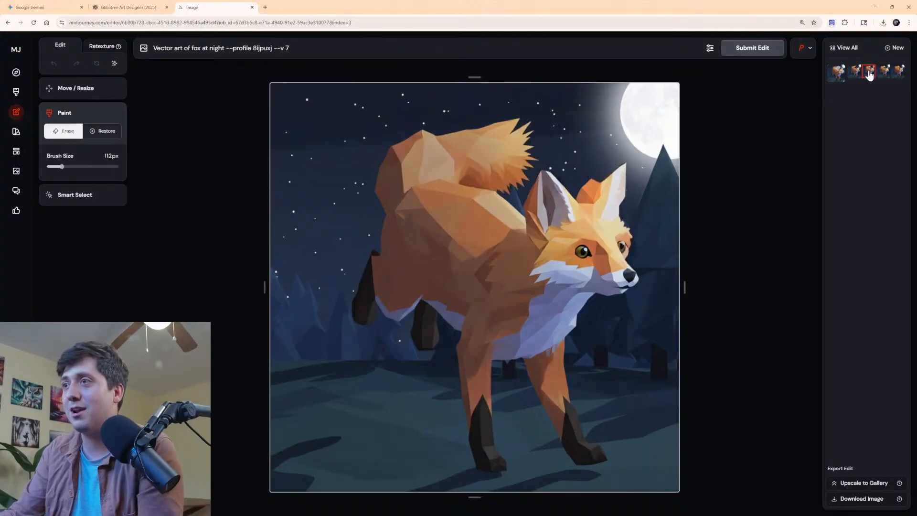
click(885, 73)
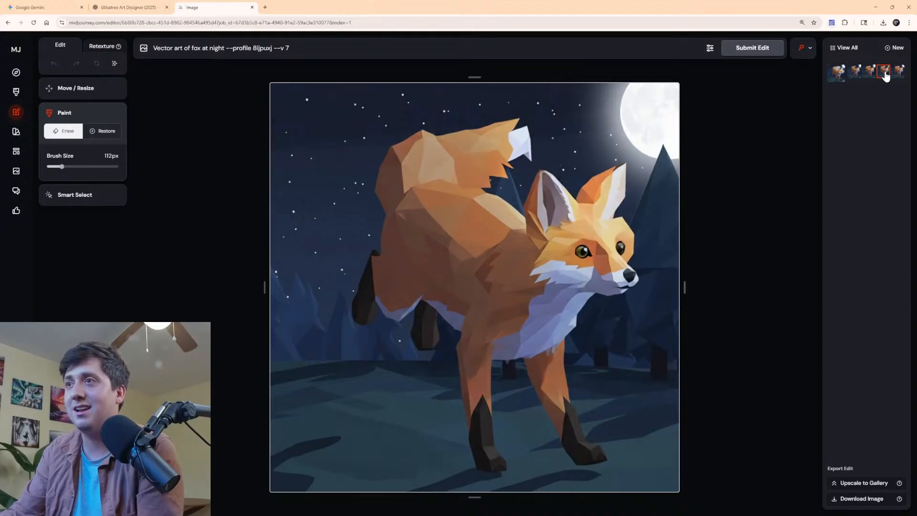
click(856, 74)
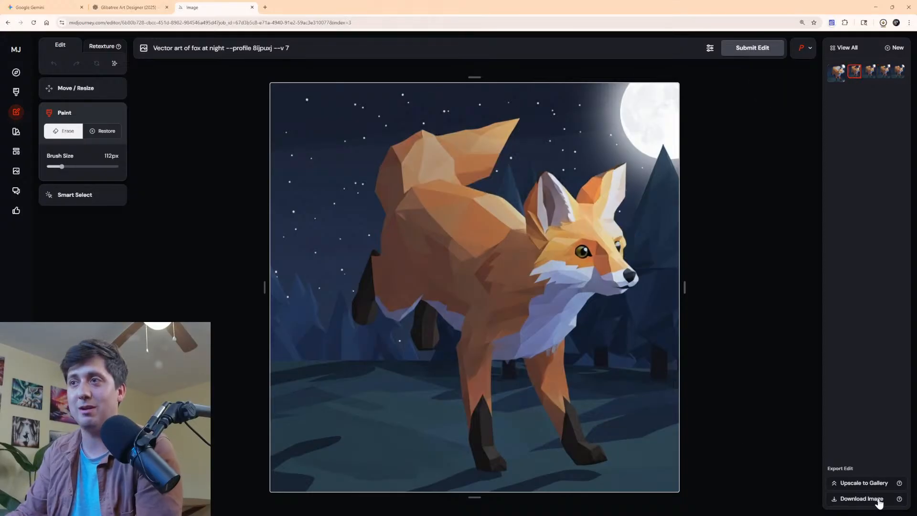
click(879, 503)
Attach the cleaned-up fox image in the Gemini chat and send "Cool I cleaned that up a bit, now put a river in the scene too".
drag(797, 62, 376, 438)
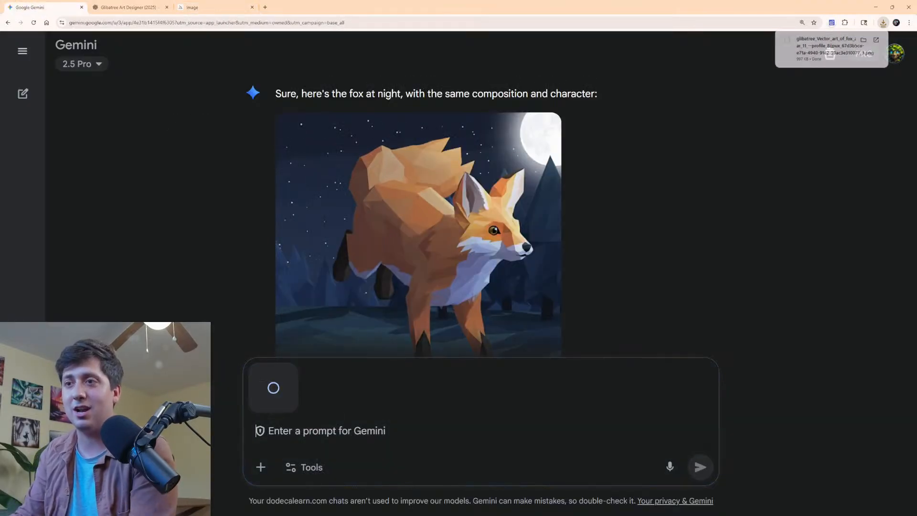
text(C)
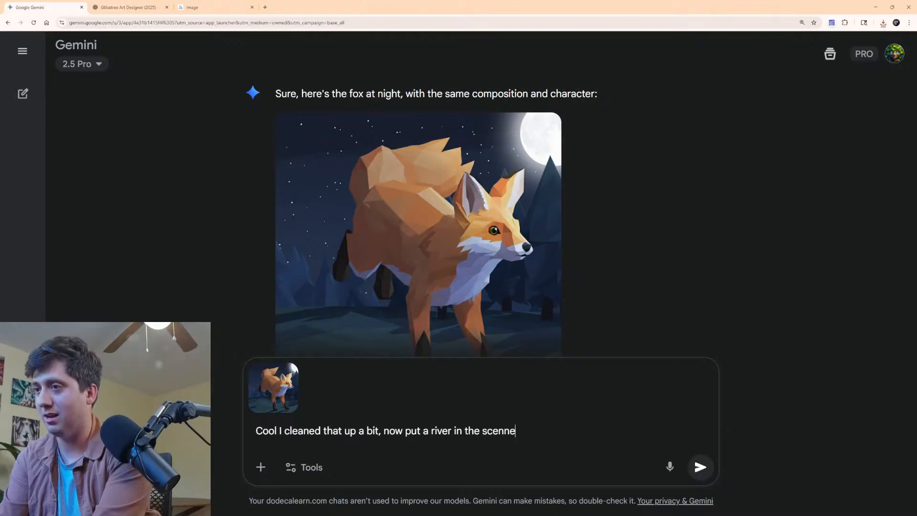
key(Return)
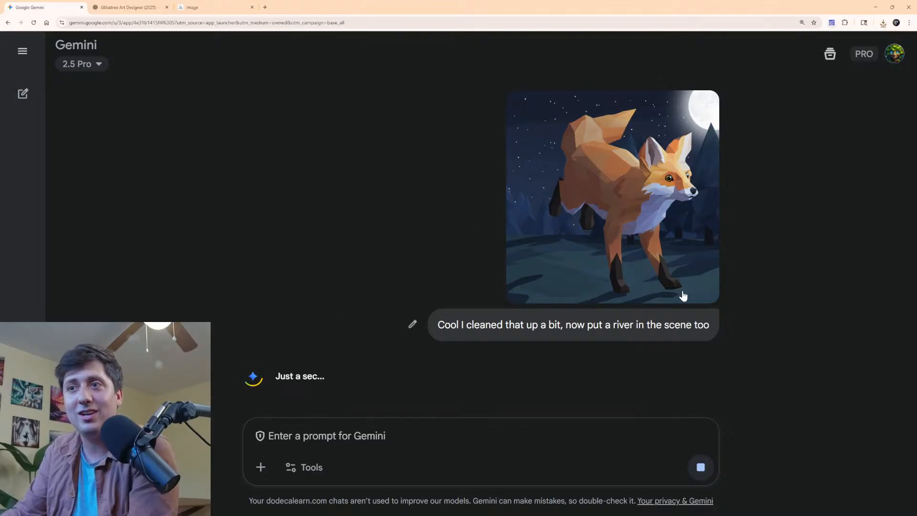
View the earlier night-time fox image enlarged, close it and return to the newest river scene in the chat.
scroll(634, 304, up, 5)
scroll(576, 194, up, 5)
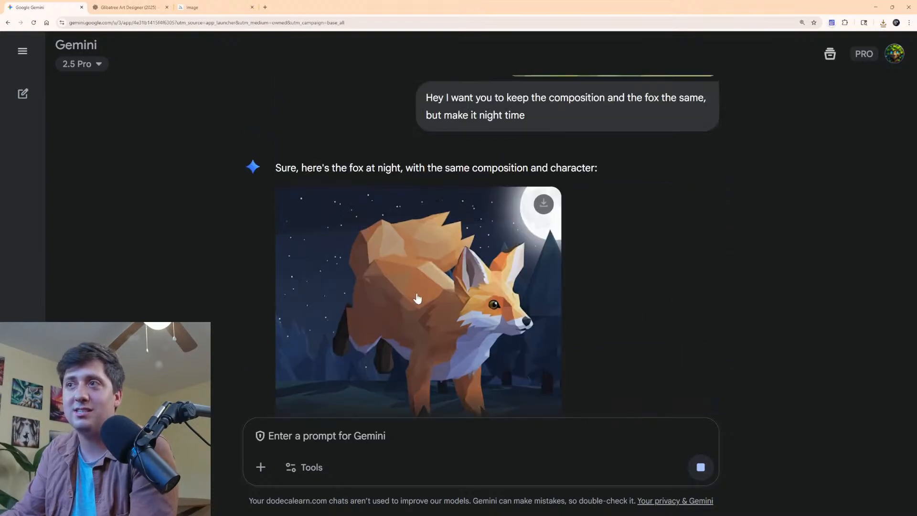
click(431, 297)
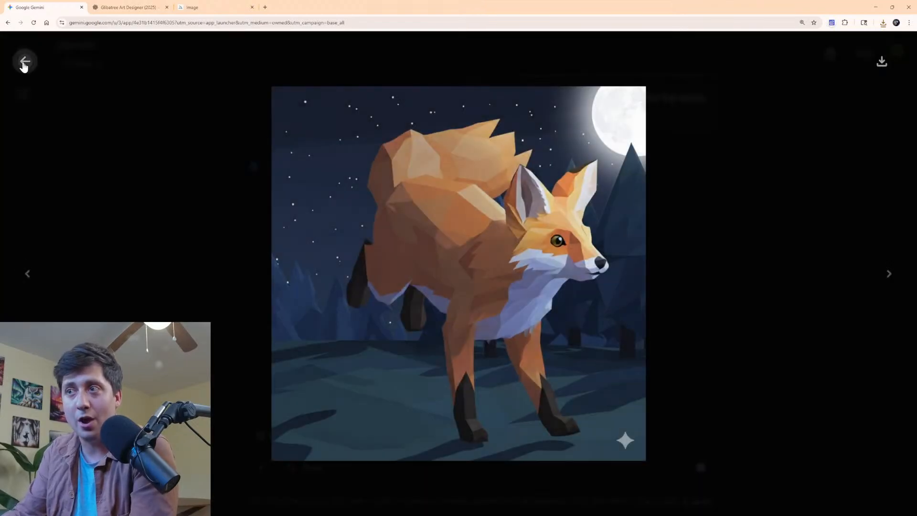
click(25, 62)
scroll(641, 258, down, 9)
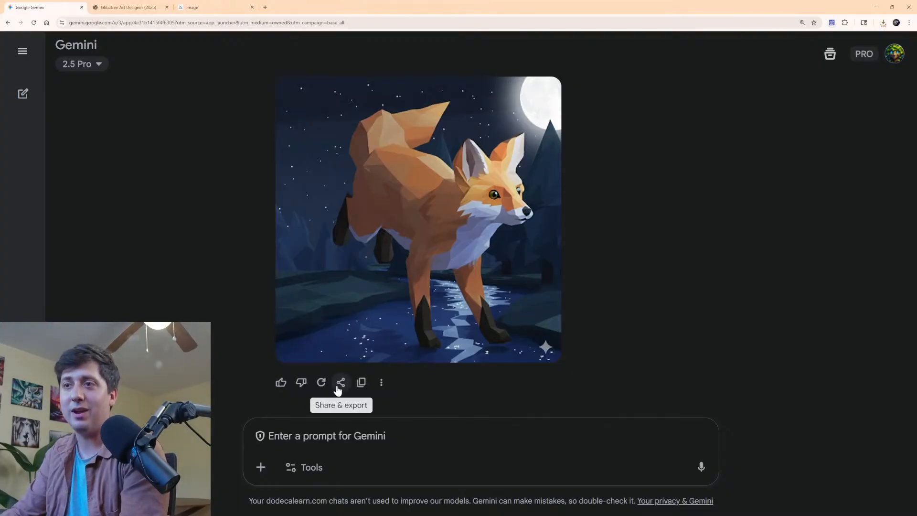
Download the night-time fox image with the river and switch to Midjourney's image editor.
scroll(597, 153, up, 1)
click(545, 132)
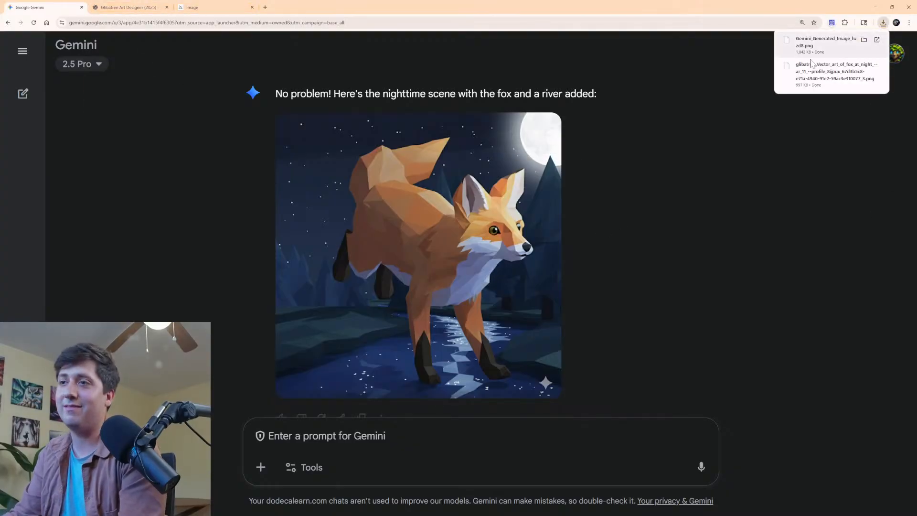
click(200, 7)
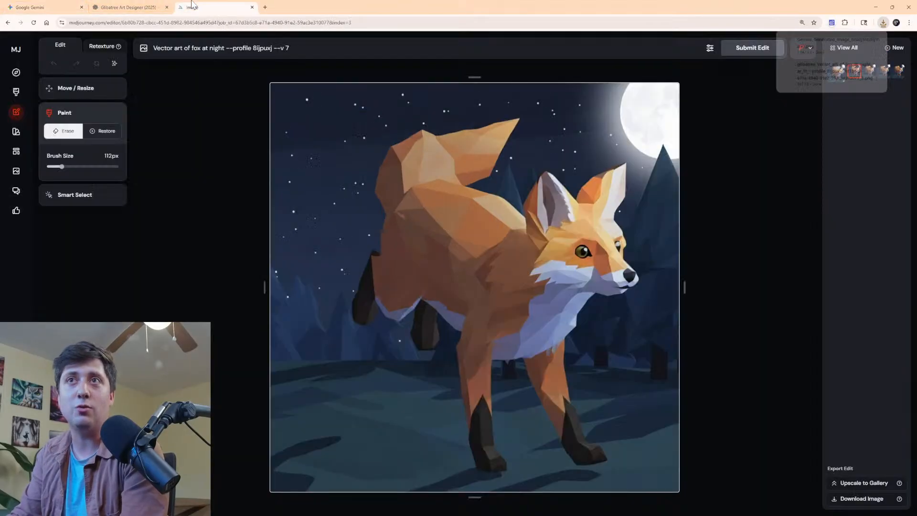
Switch to the Glibatree Art Designer chat in ChatGPT and attach the downloaded cleaned-up night-time fox image without the river.
click(17, 92)
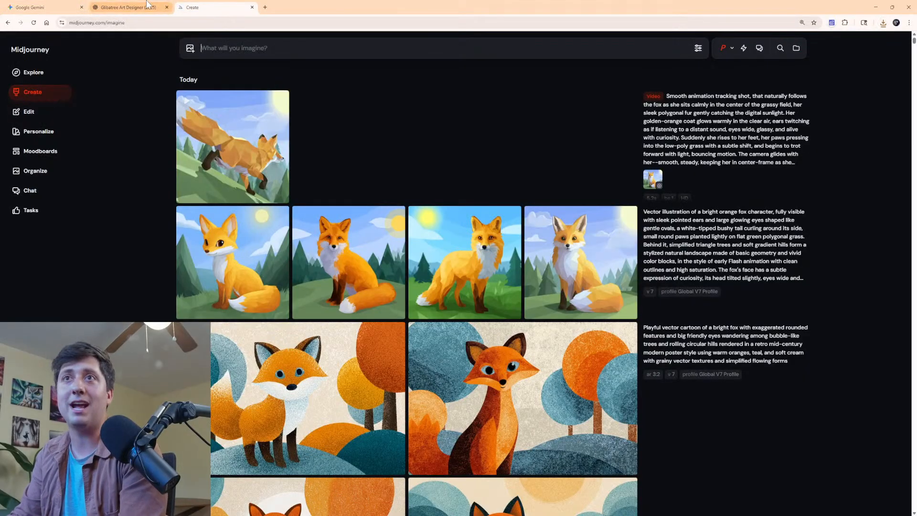
key(ctrl+shift+Tab)
click(883, 23)
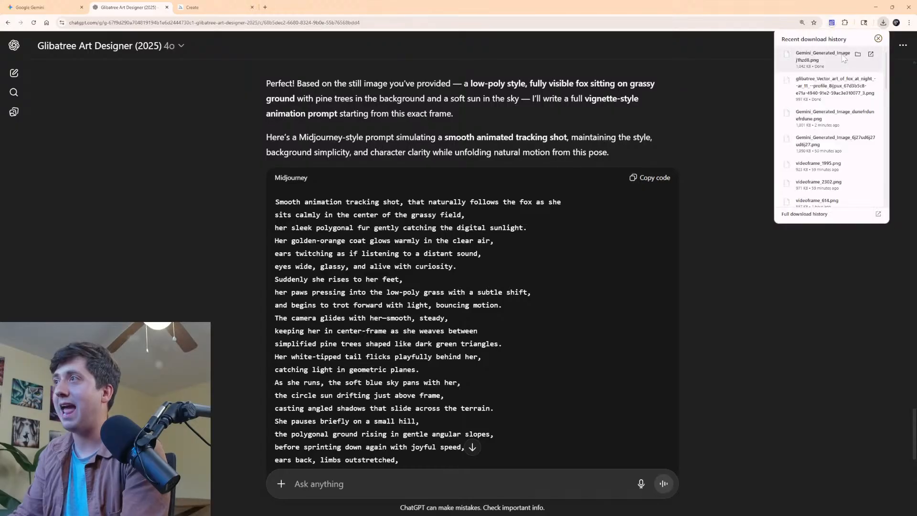
click(883, 23)
drag(835, 86, 568, 280)
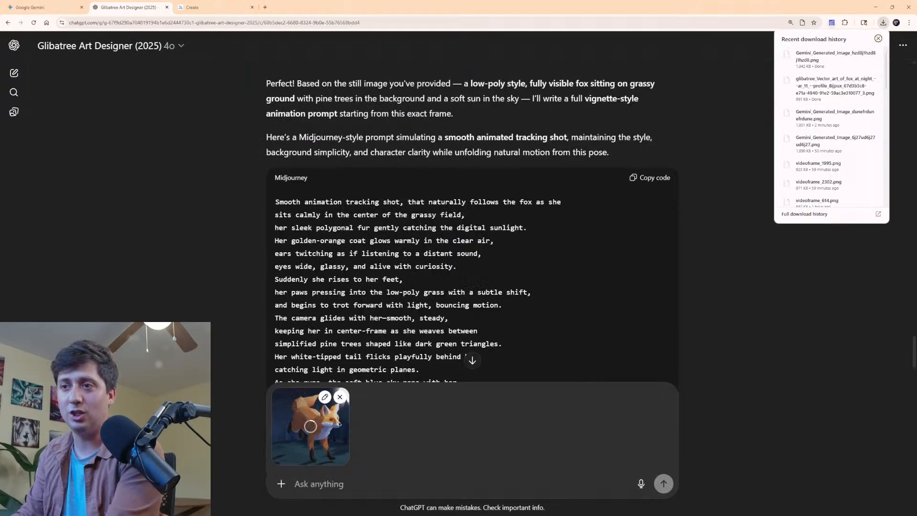
Send the attached fox image with the message "Now create a prompt for this image".
click(330, 483)
text(No)
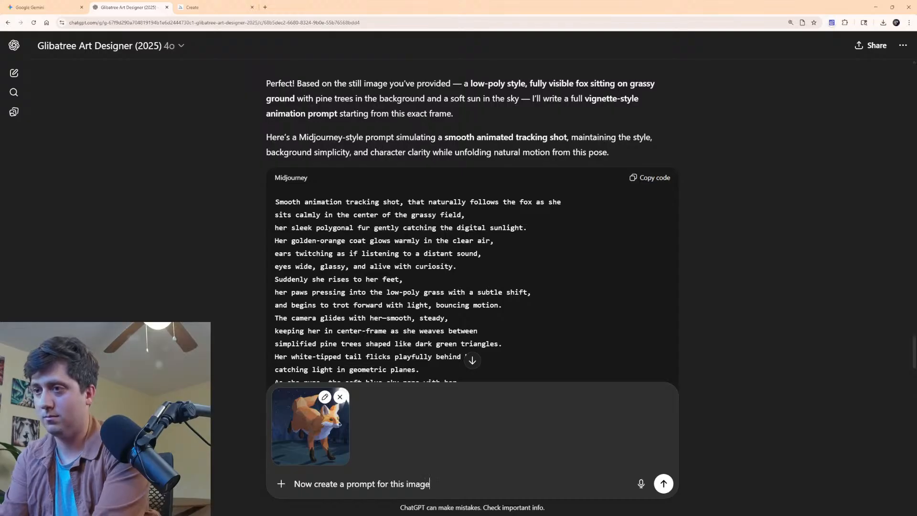
text(w create a prompt for this image)
key(Return)
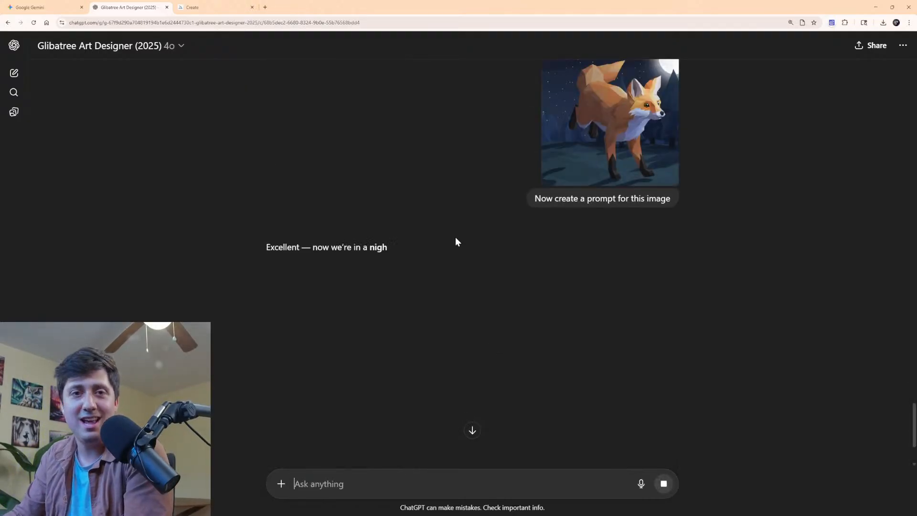
Open the daytime fox video in Midjourney, pause it and scrub from the standing pose to the leaping pose.
click(196, 8)
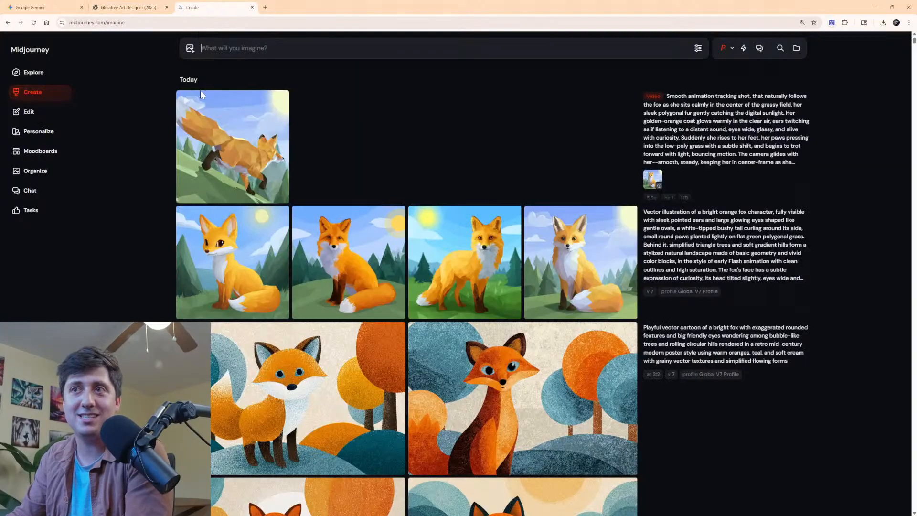
click(219, 150)
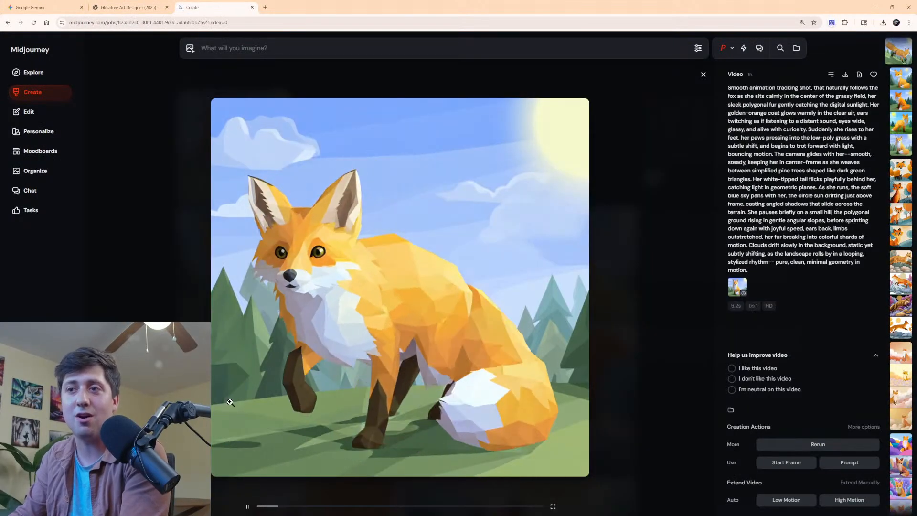
click(247, 508)
mouse_move(302, 510)
mouse_down()
mouse_move(374, 507)
mouse_move(298, 511)
mouse_up()
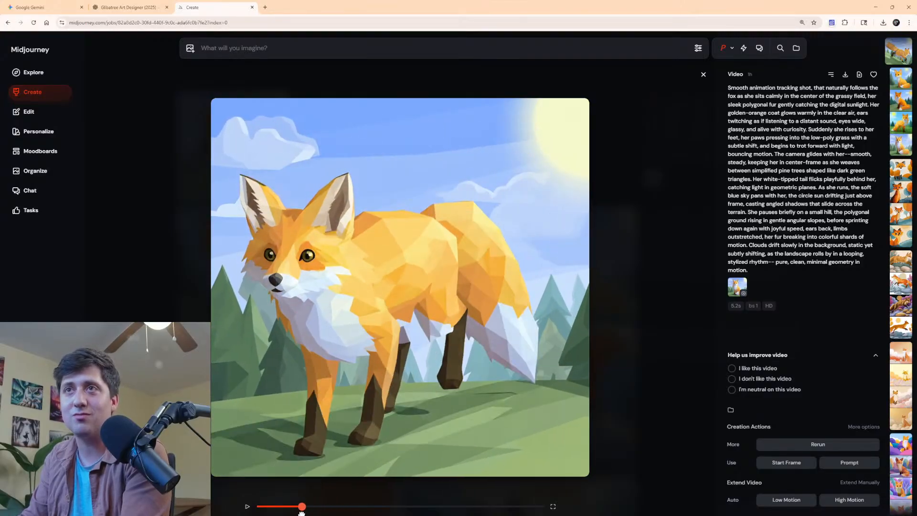
click(114, 6)
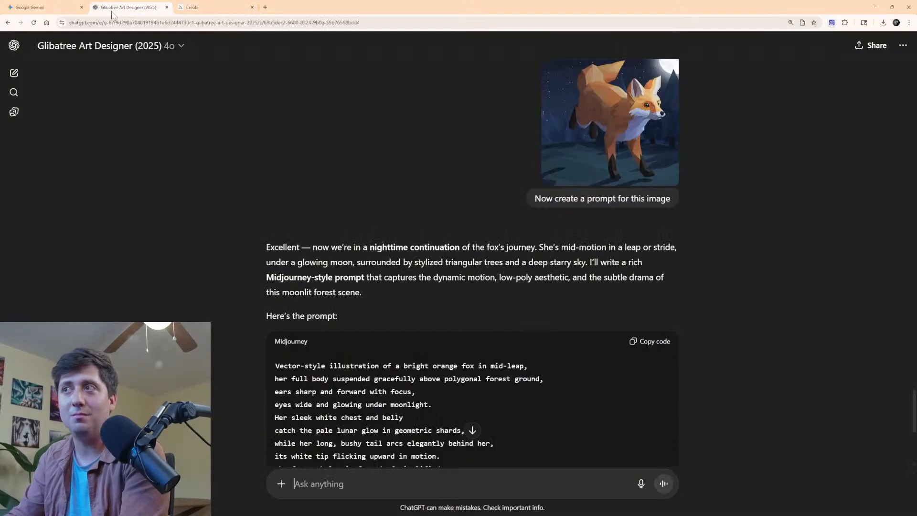
click(176, 8)
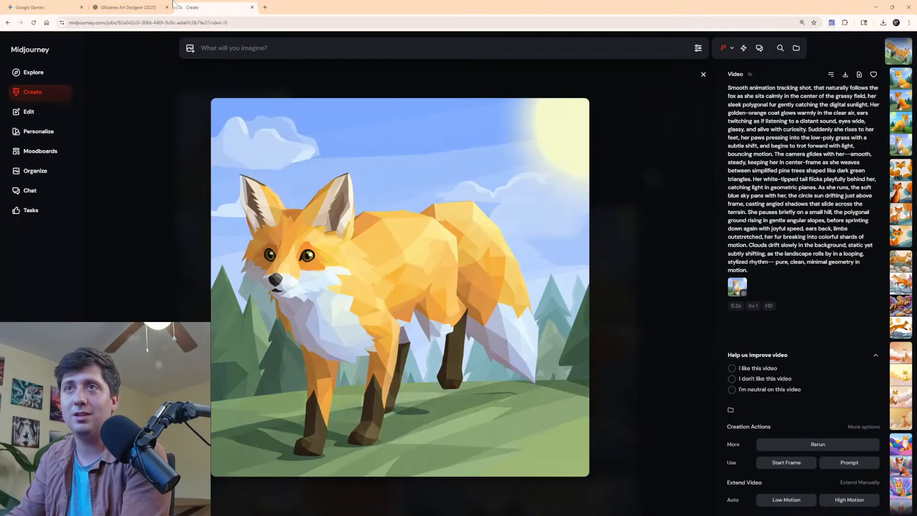
drag(307, 508, 367, 513)
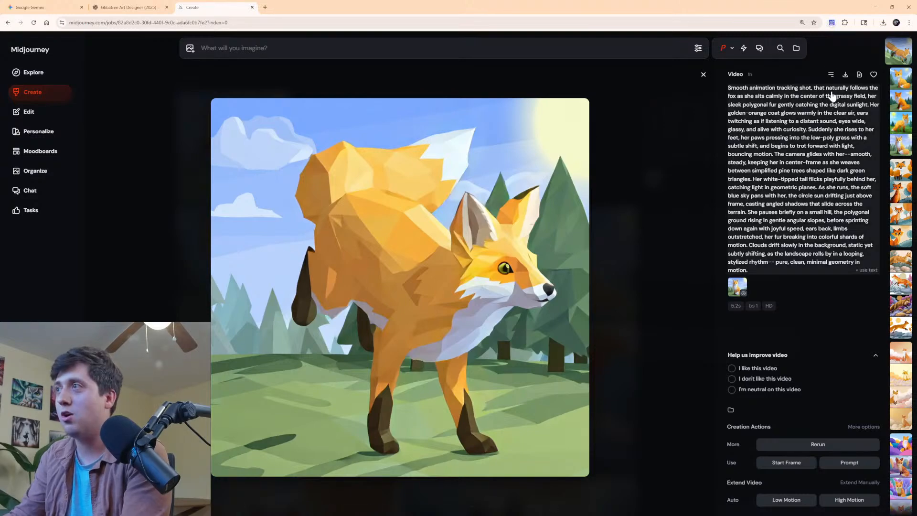
Download the daytime fox video, place it in the Premiere Pro timeline and move the playhead to 00:00:01:23.
click(859, 76)
key(alt+Tab)
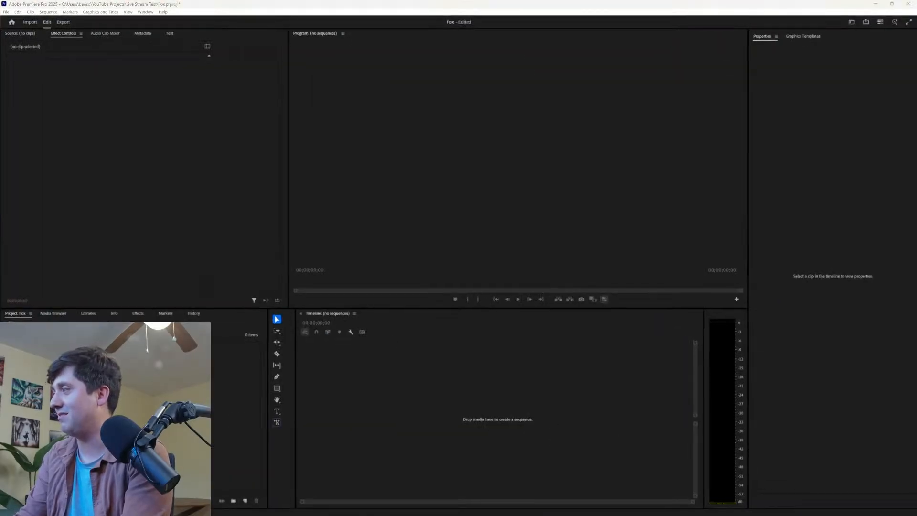
drag(459, 511, 426, 416)
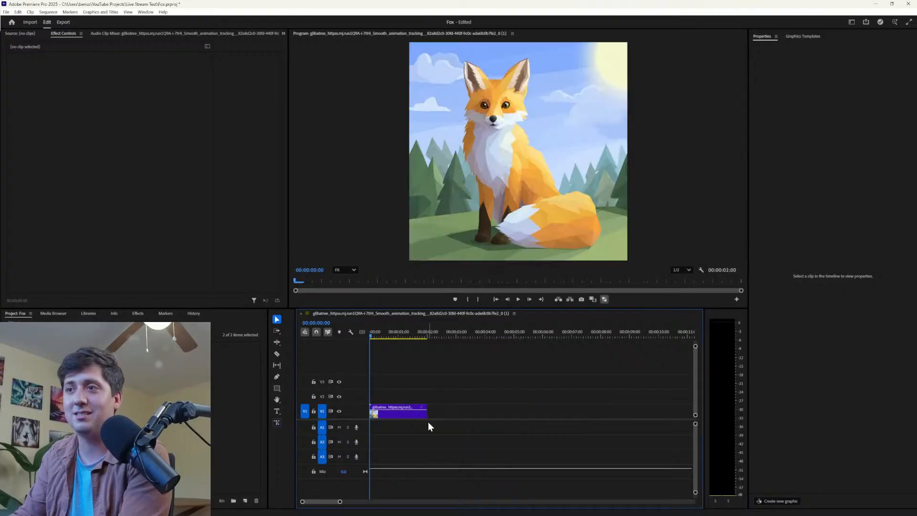
drag(372, 334, 424, 341)
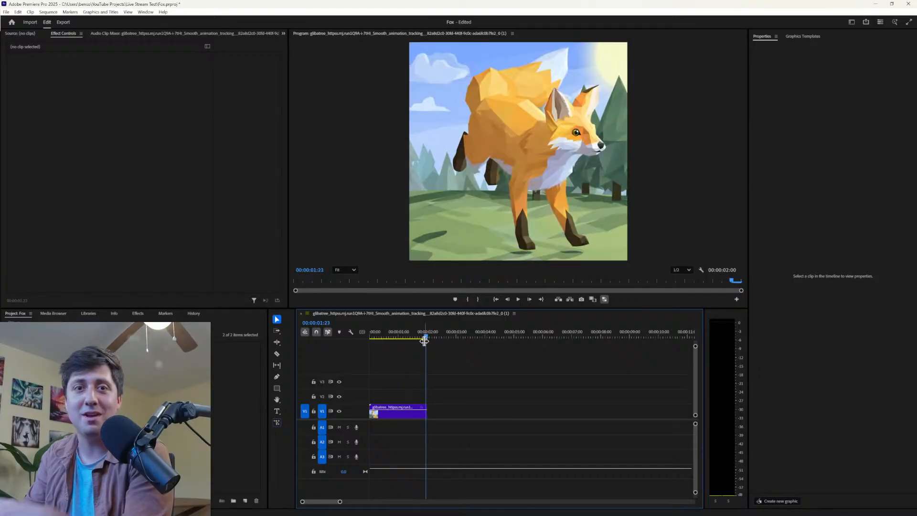
click(876, 4)
Copy the night-time fox prompt from the ChatGPT reply into Midjourney's prompt field.
click(106, 4)
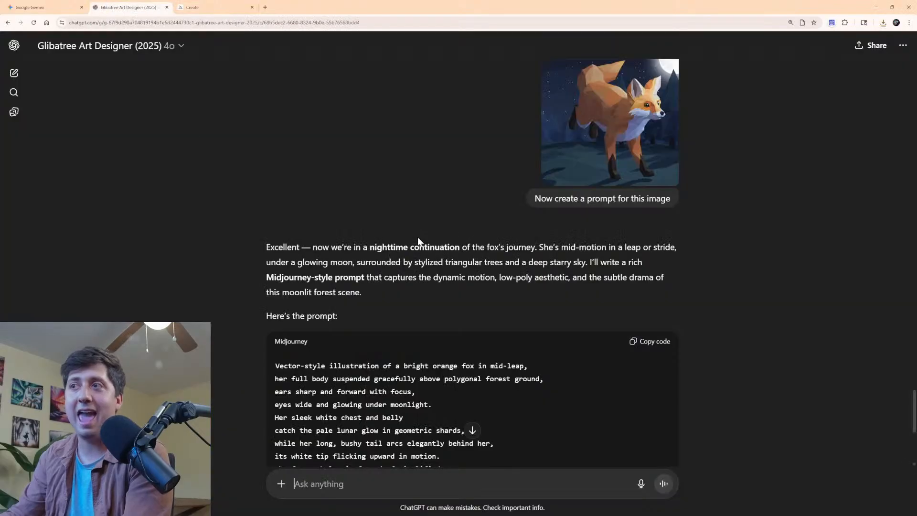
click(658, 341)
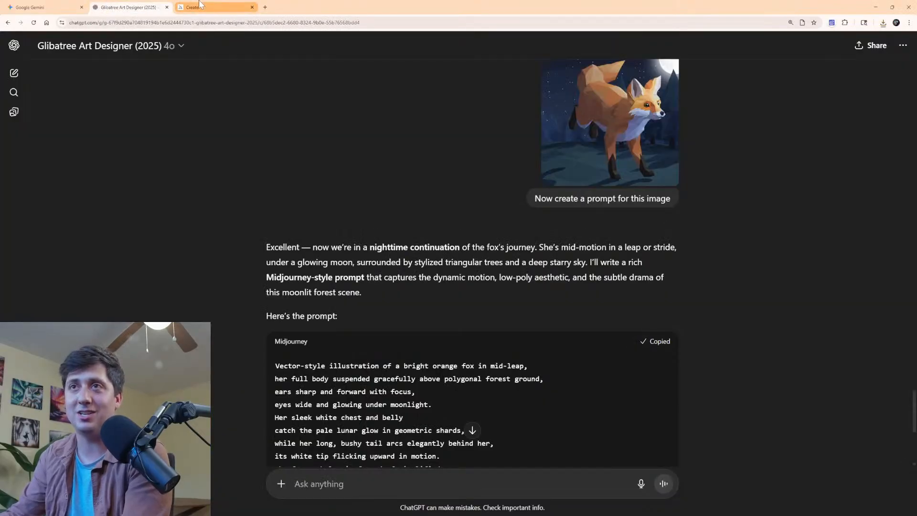
click(201, 6)
key(ctrl+v)
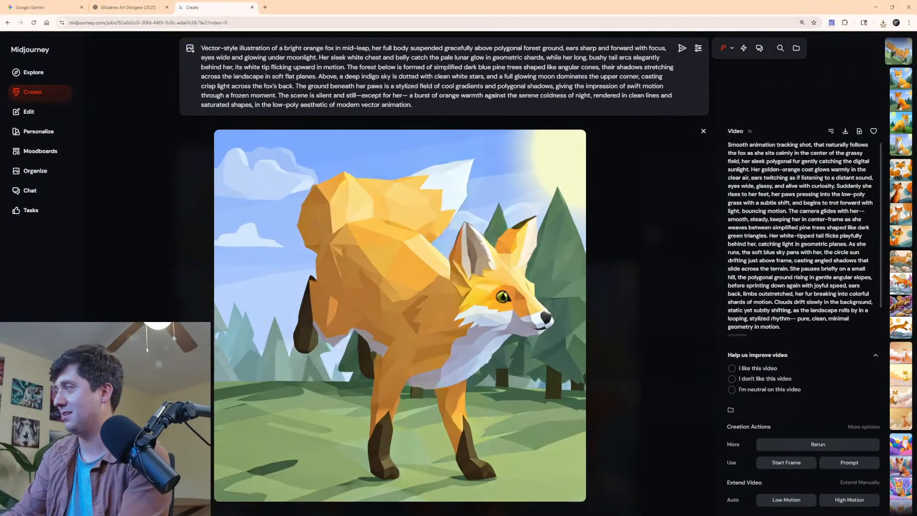
Set the night-time fox image as the video's starting frame and submit the animation with low motion.
drag(461, 181, 252, 134)
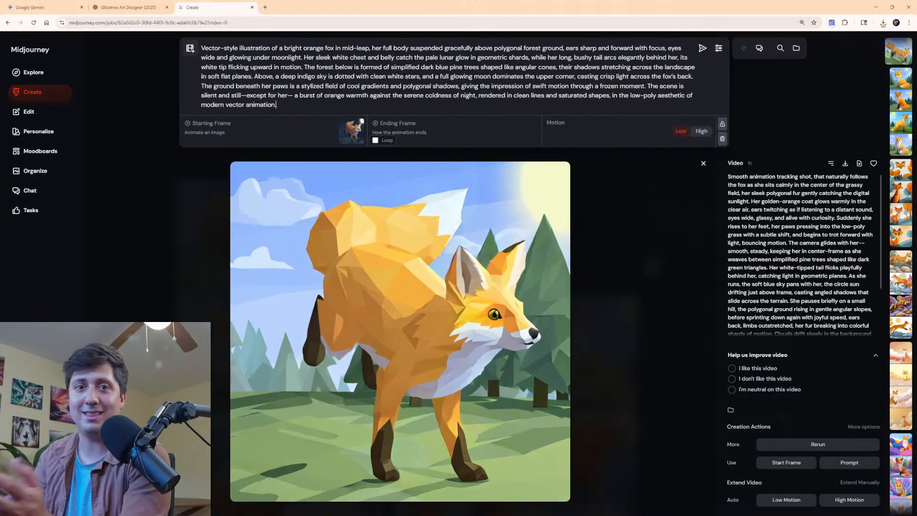
click(703, 48)
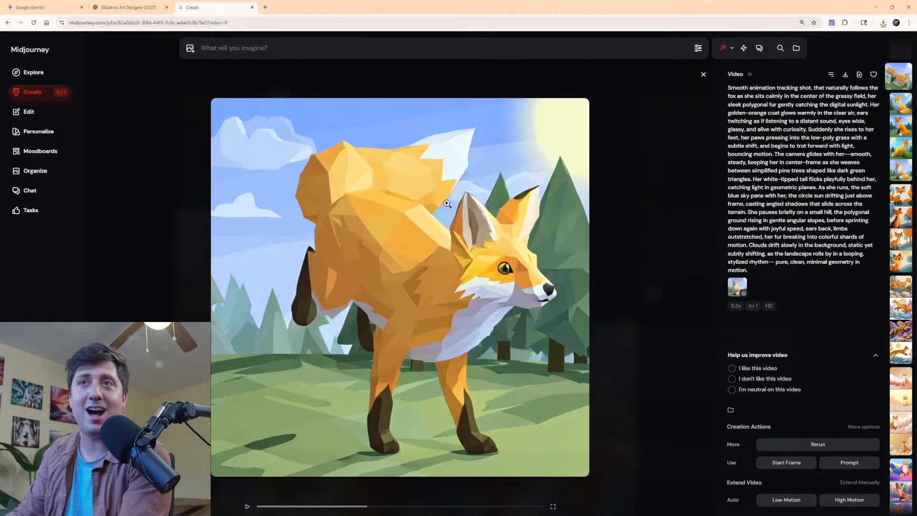
click(33, 95)
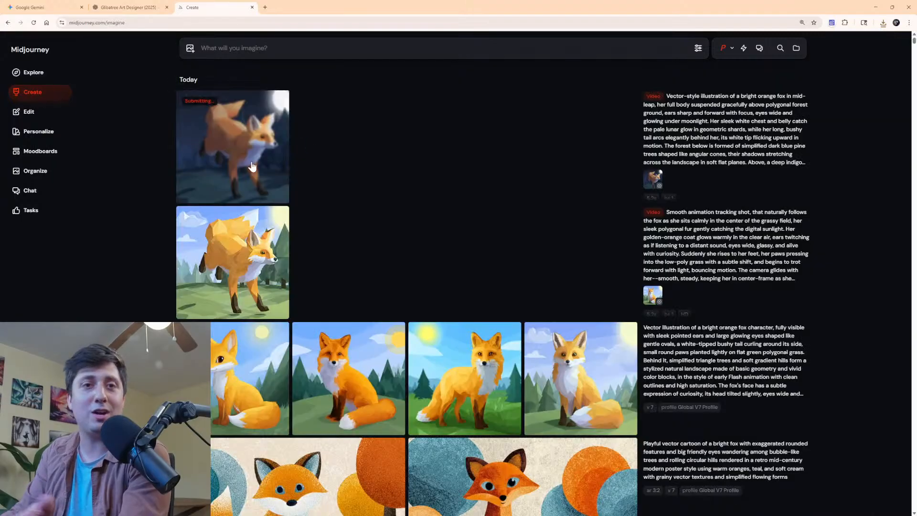
Review the prompts in the ChatGPT conversation and the river scene in Gemini, and check the night-time video's rendering progress.
click(154, 4)
scroll(510, 234, down, 10)
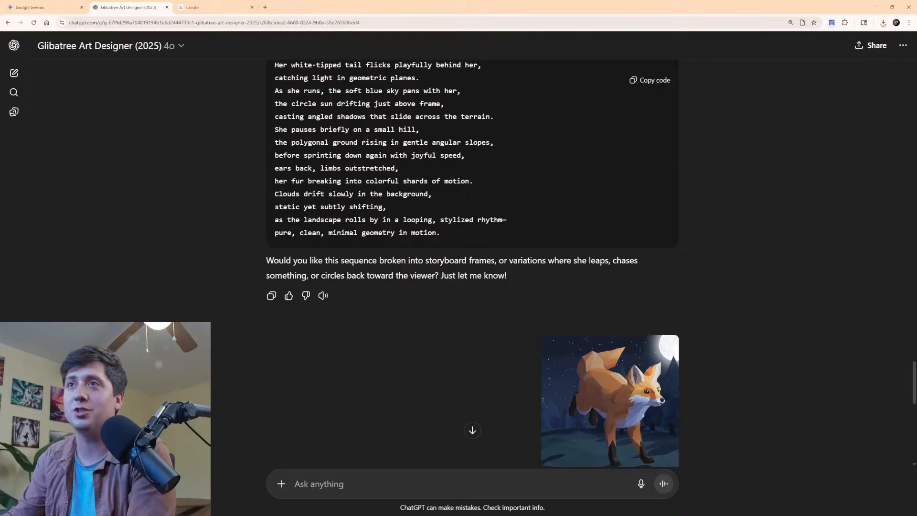
click(21, 4)
scroll(453, 215, up, 5)
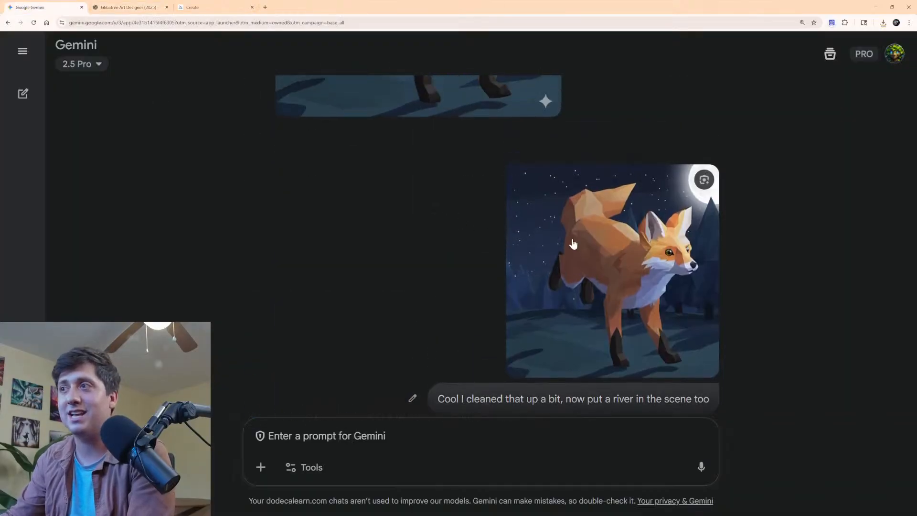
scroll(548, 281, down, 5)
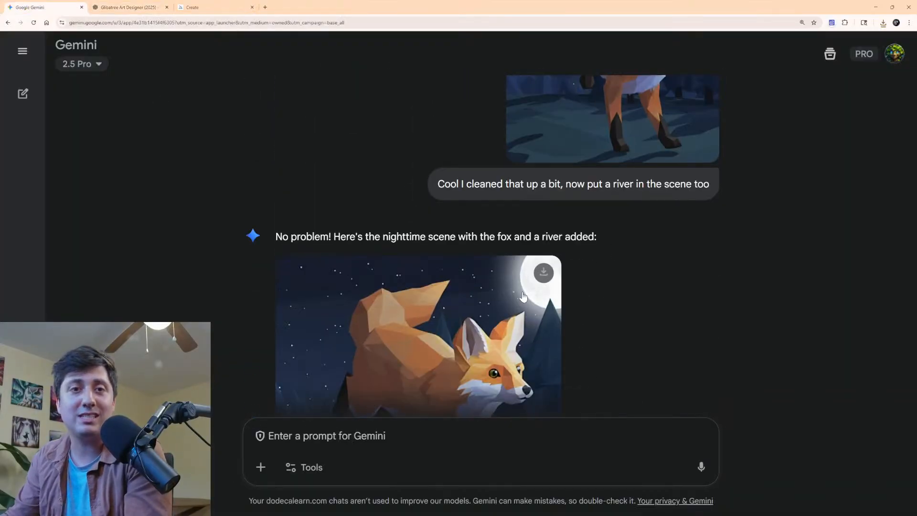
scroll(522, 293, down, 4)
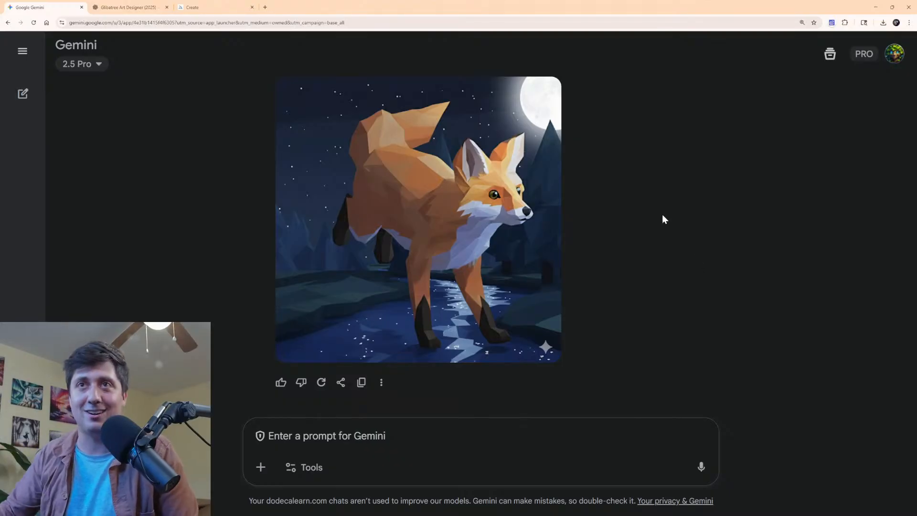
click(213, 5)
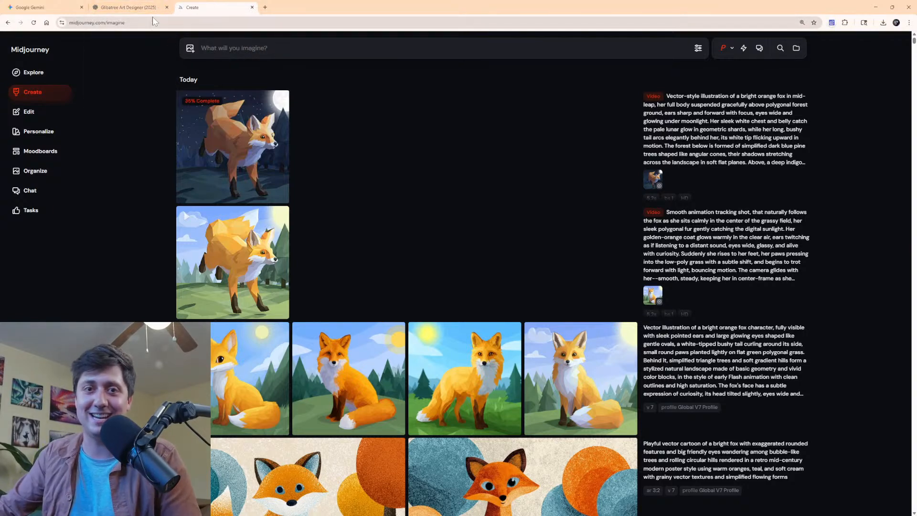
click(130, 5)
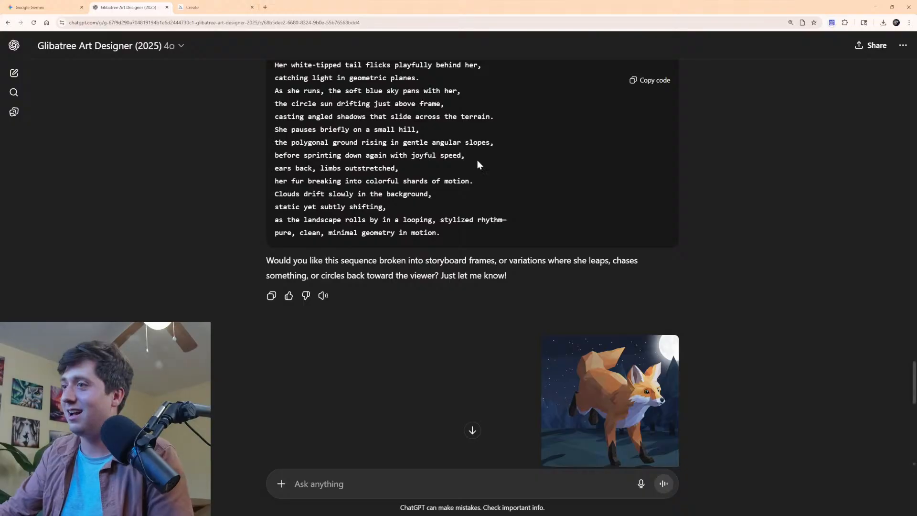
scroll(505, 194, down, 10)
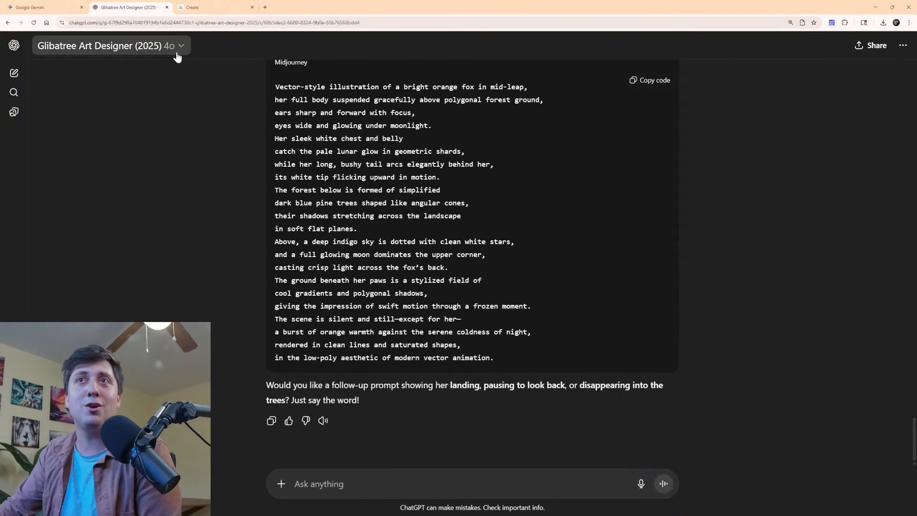
Preview the rendering night-time fox video in Midjourney and examine the generation settings for video resolution and batch size.
click(206, 9)
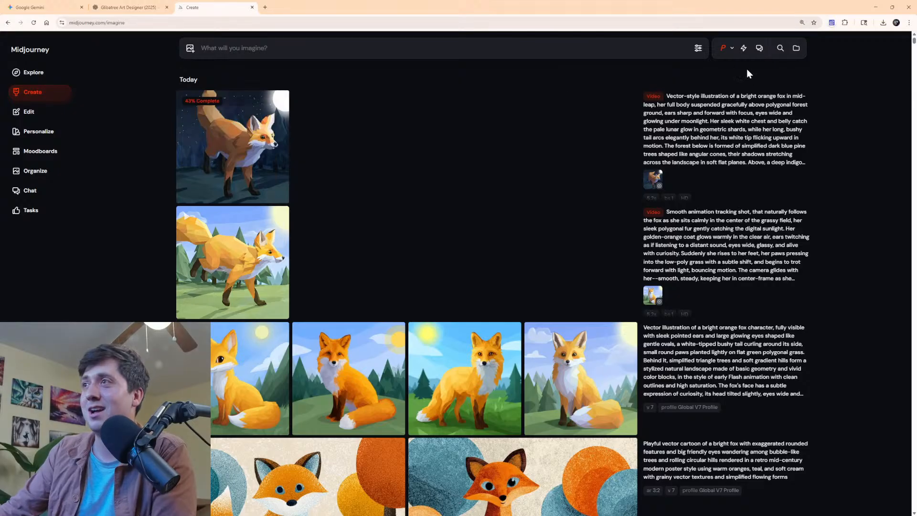
click(698, 49)
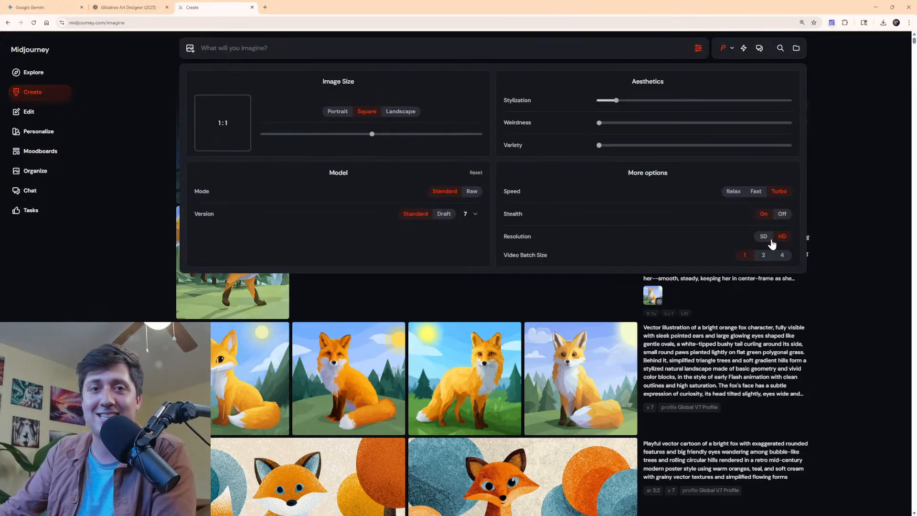
click(844, 264)
click(259, 129)
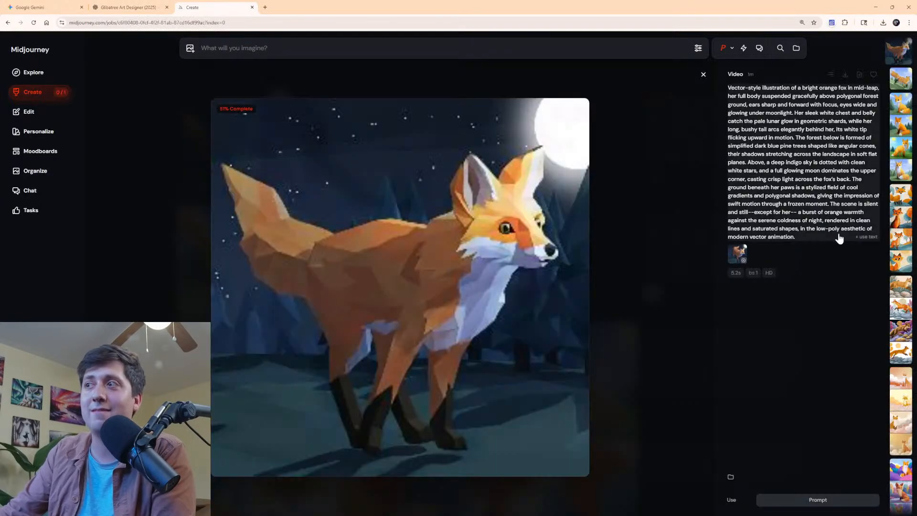
click(698, 48)
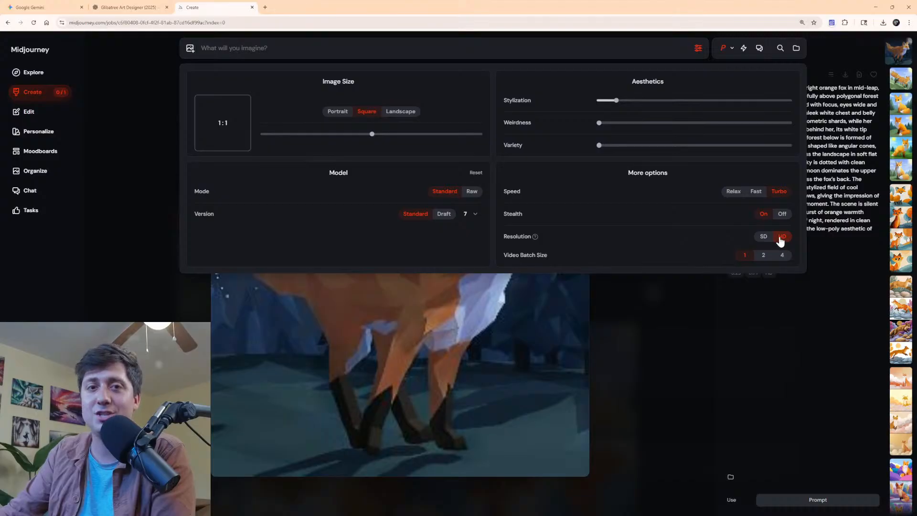
mouse_move(533, 237)
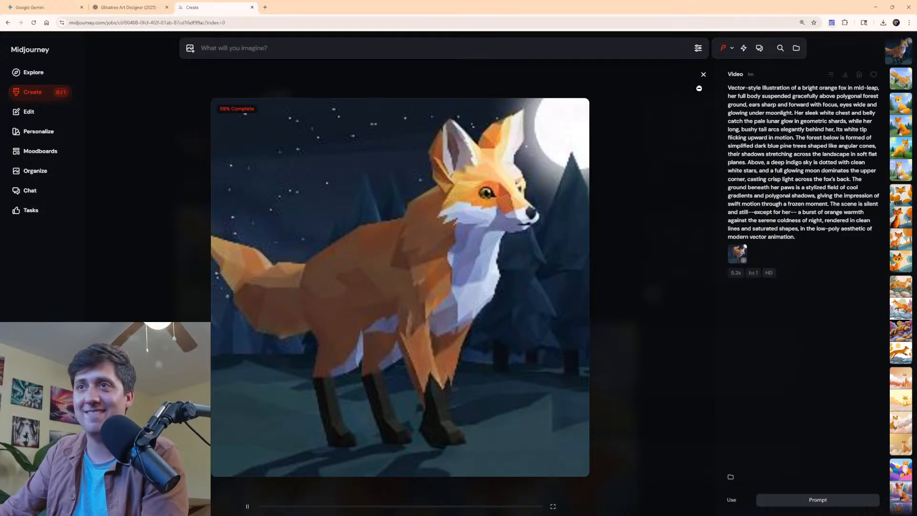
click(107, 5)
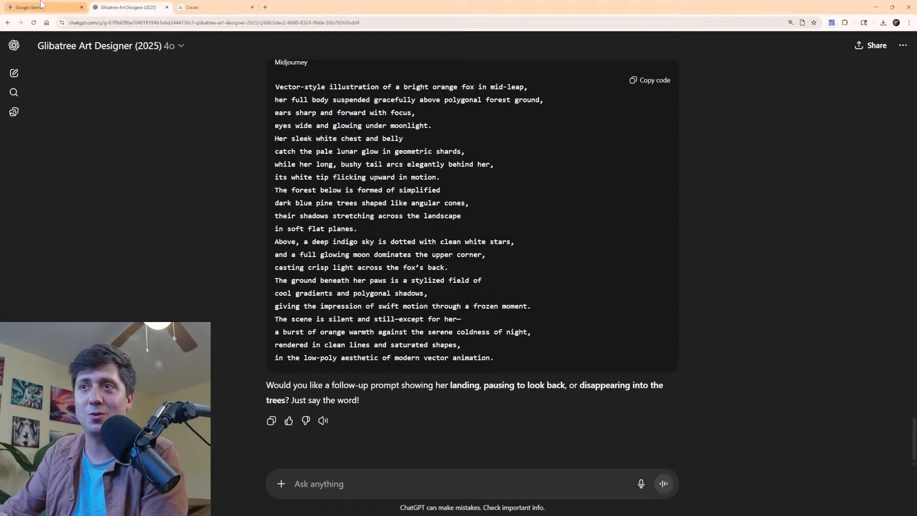
click(28, 6)
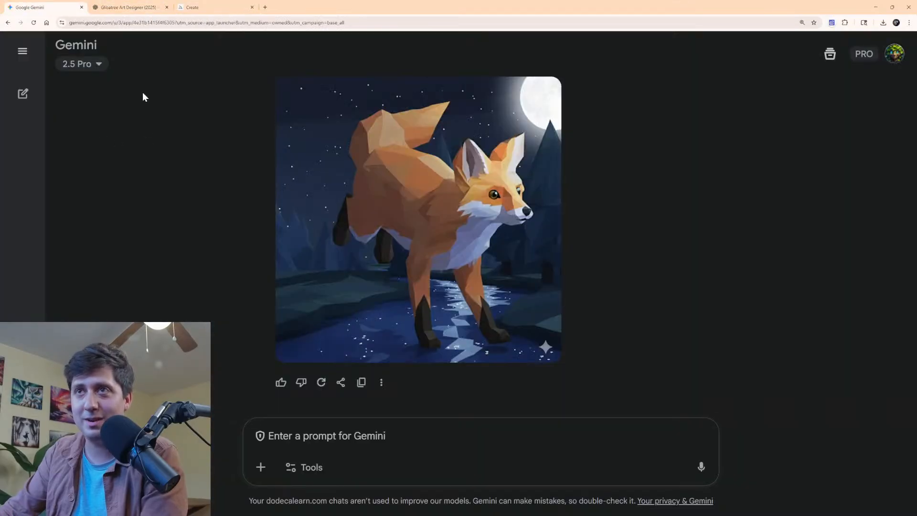
click(125, 7)
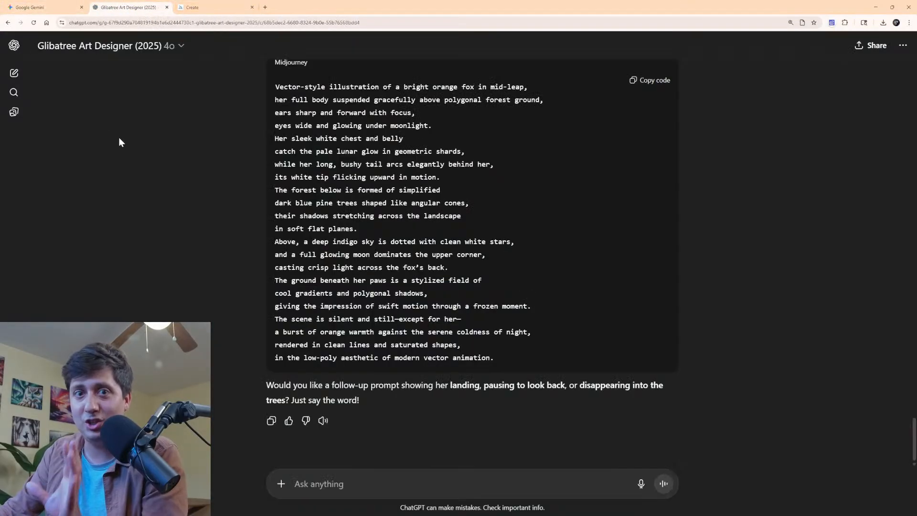
Check the night-time fox video's rendering progress in Midjourney's list of recent creations.
click(213, 7)
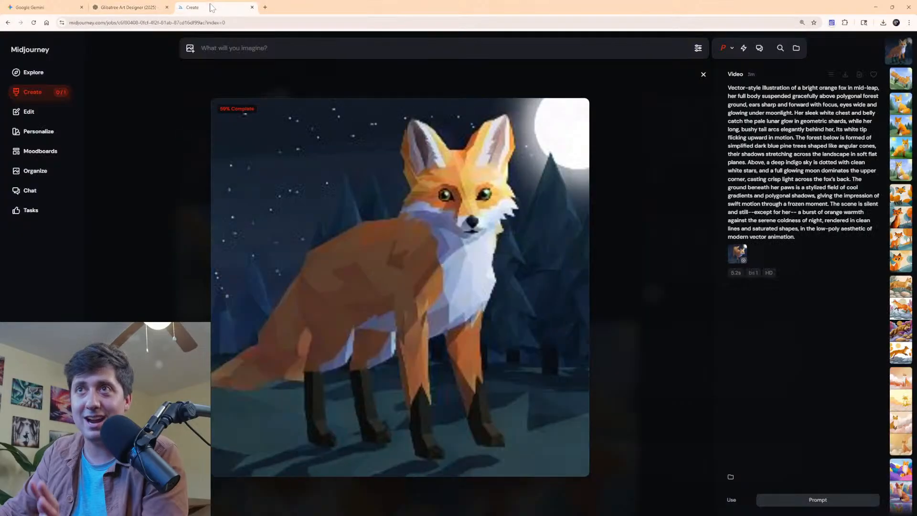
click(46, 96)
mouse_move(226, 249)
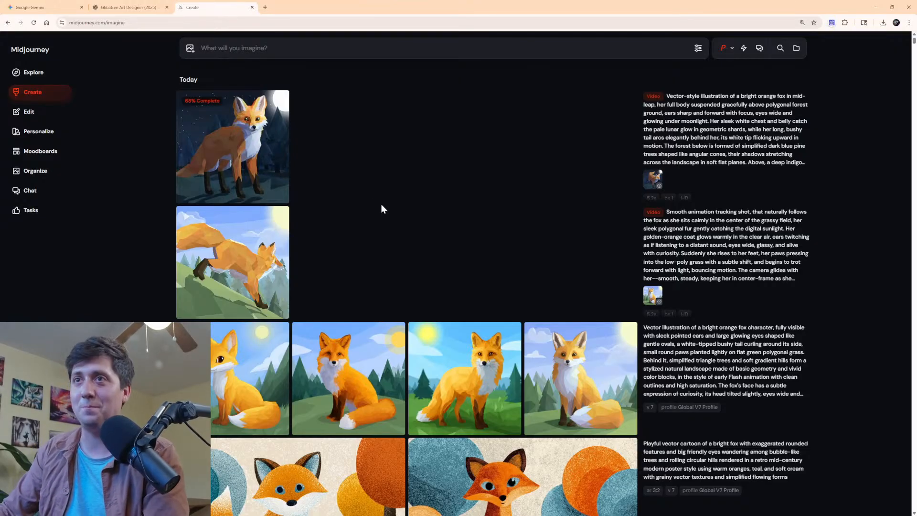
Switch to Gemini and submit the prompt "Can you make it winter, and sunset, without changing the fox at all".
click(129, 7)
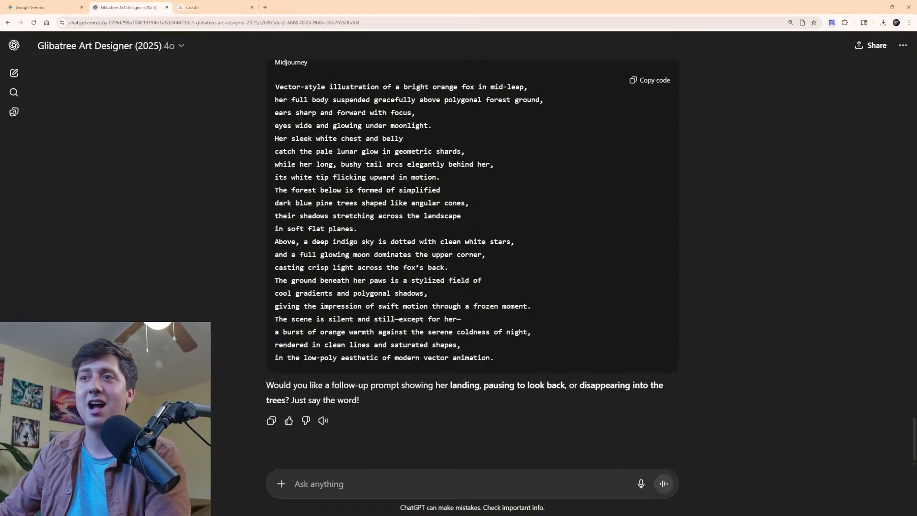
click(29, 7)
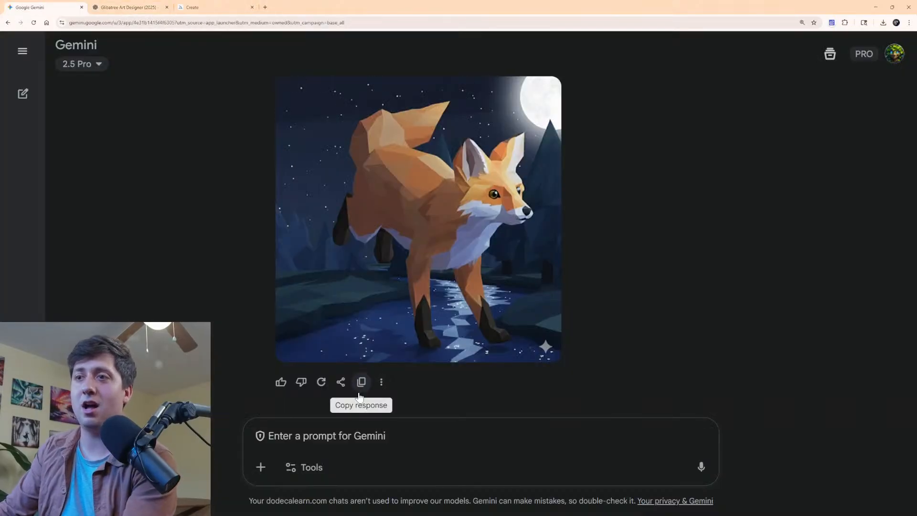
text(Can yo)
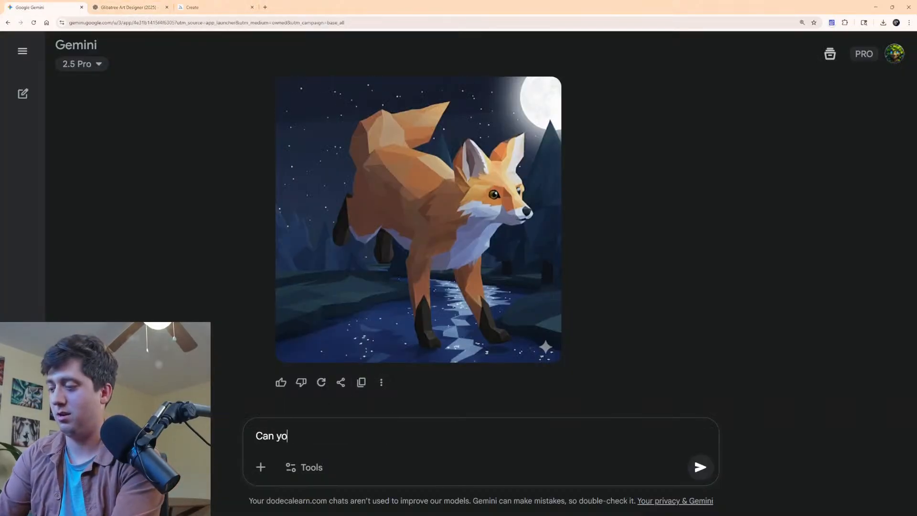
text(u make it wint)
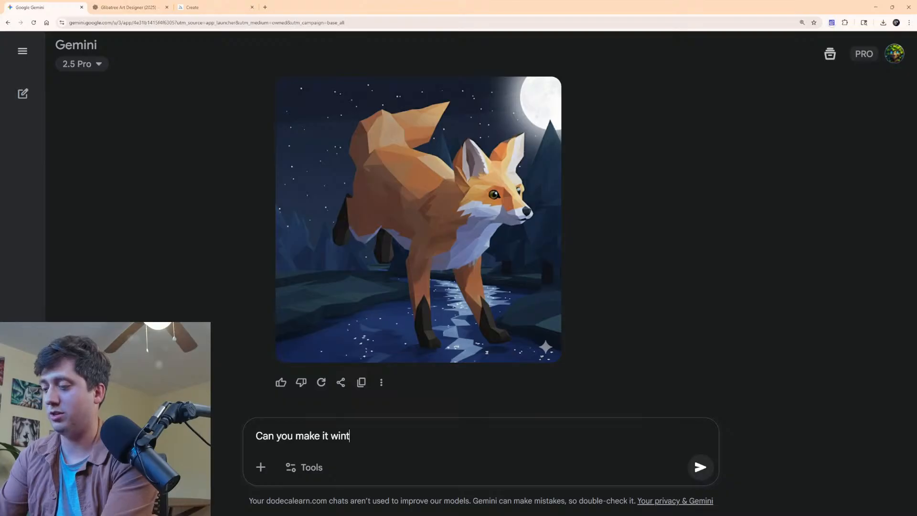
text(er, and sunset)
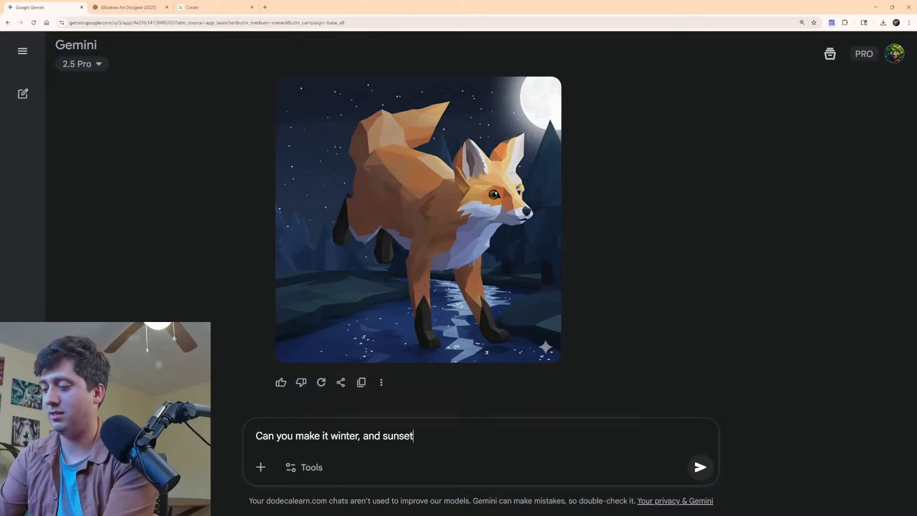
text(, without )
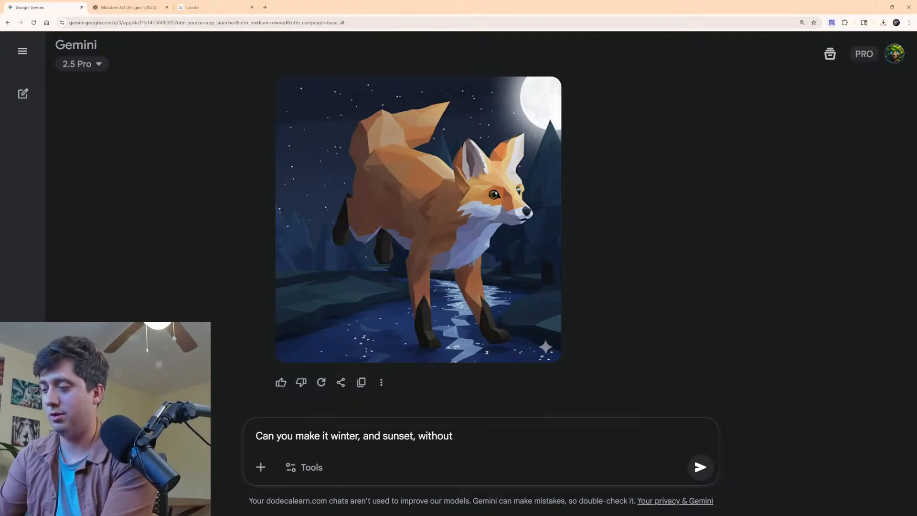
text(changing the fox )
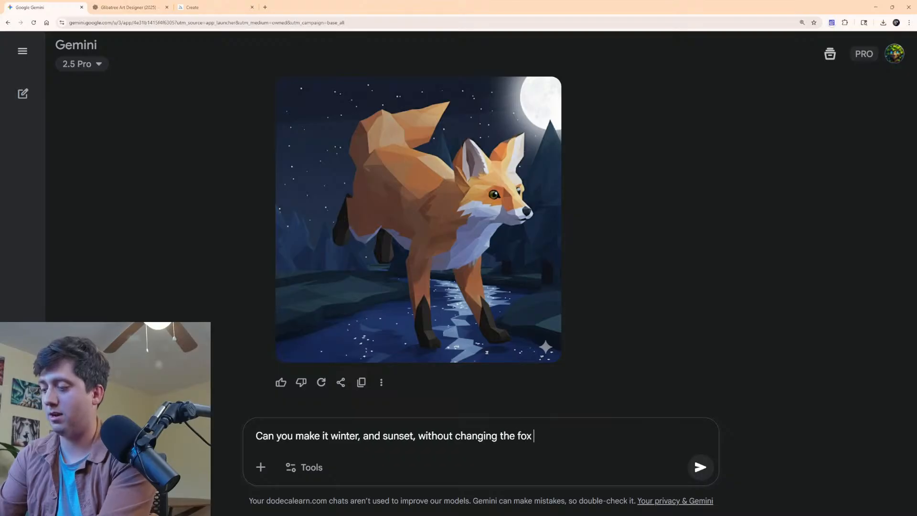
text(at all)
key(Return)
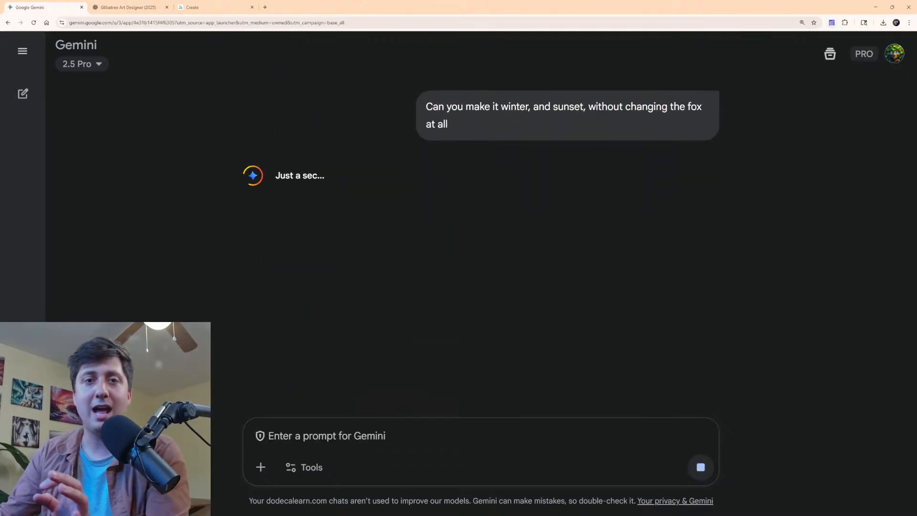
Review the night-time river image in the Gemini chat and compare it with the generated winter sunset scene.
scroll(413, 256, up, 3)
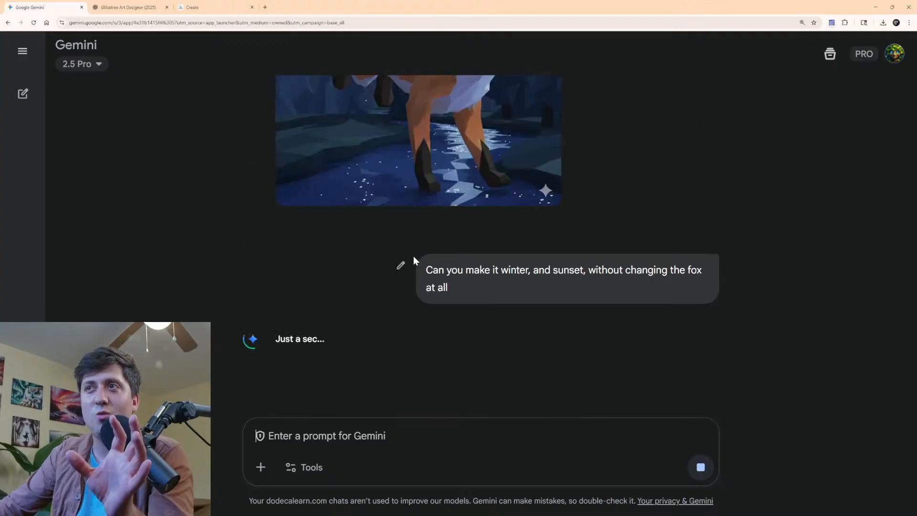
scroll(414, 256, up, 2)
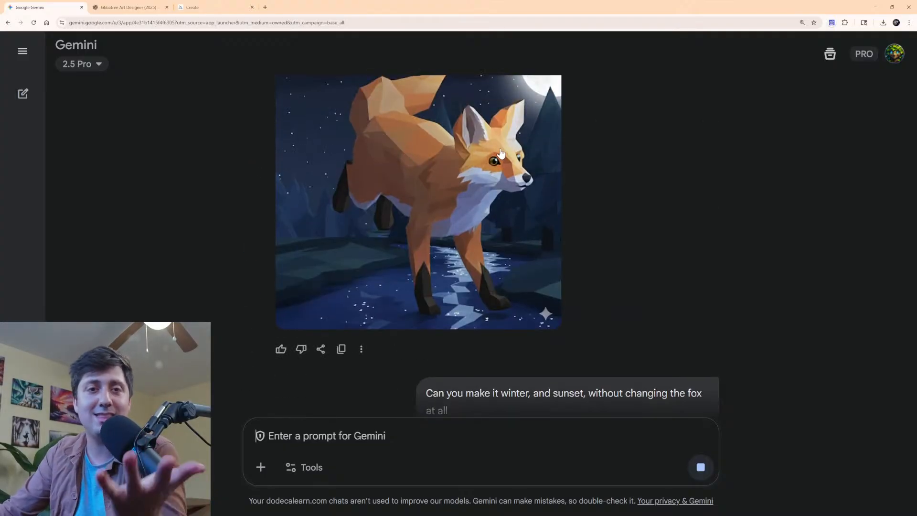
scroll(391, 188, down, 5)
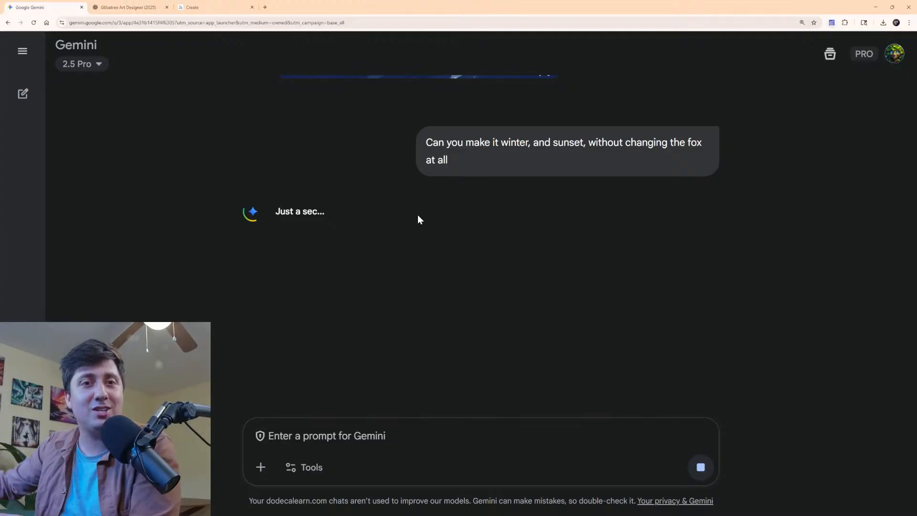
scroll(394, 232, up, 5)
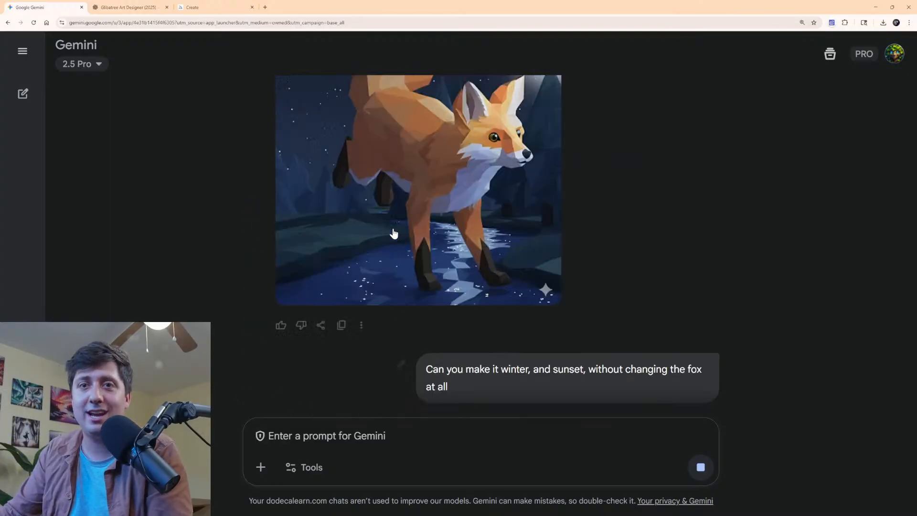
scroll(396, 230, down, 5)
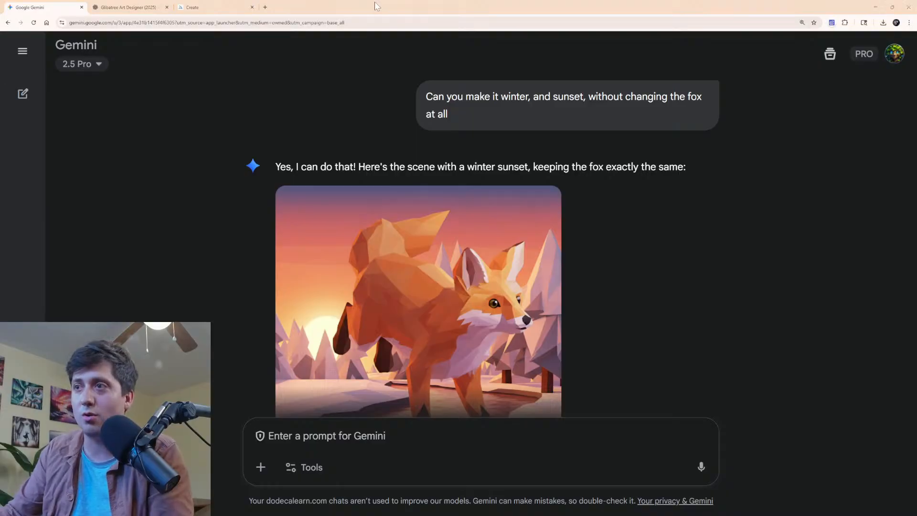
scroll(473, 184, down, 3)
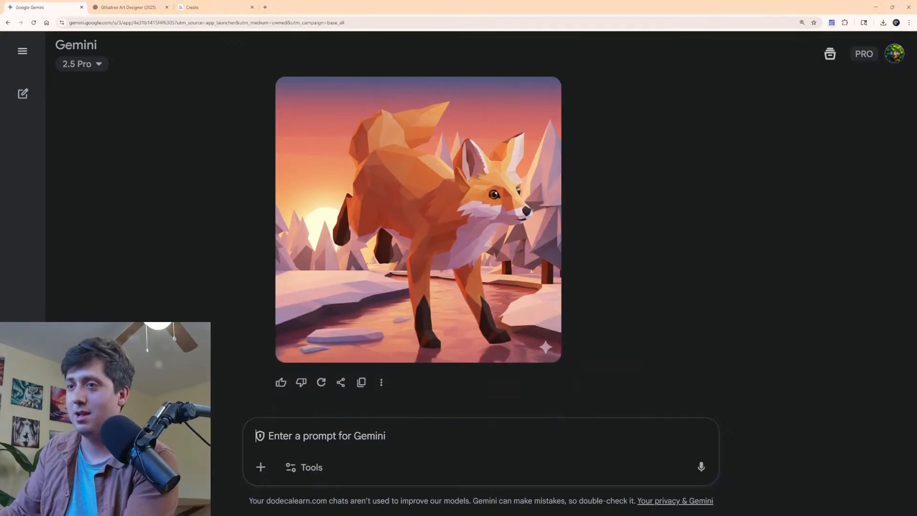
Ask Gemini "Now take away the stream, and have the fox face straight ahead" for the winter sunset image.
text(Now)
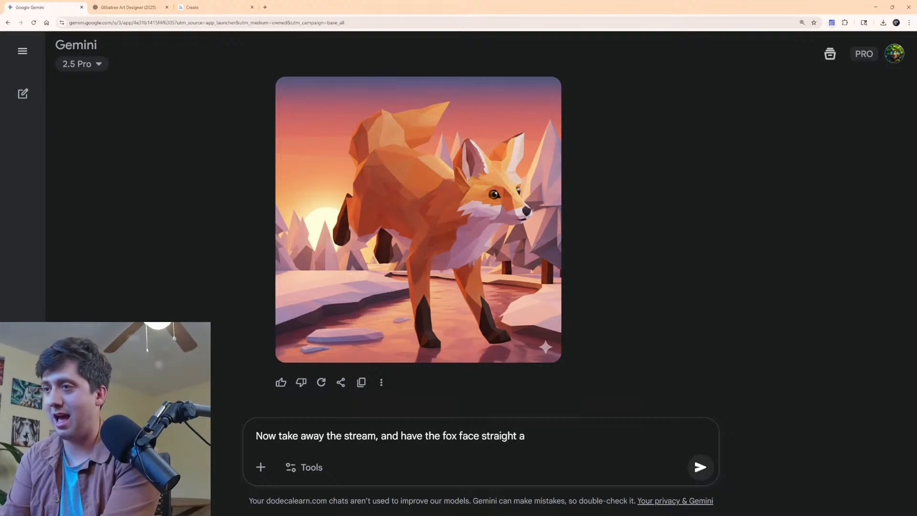
key(Return)
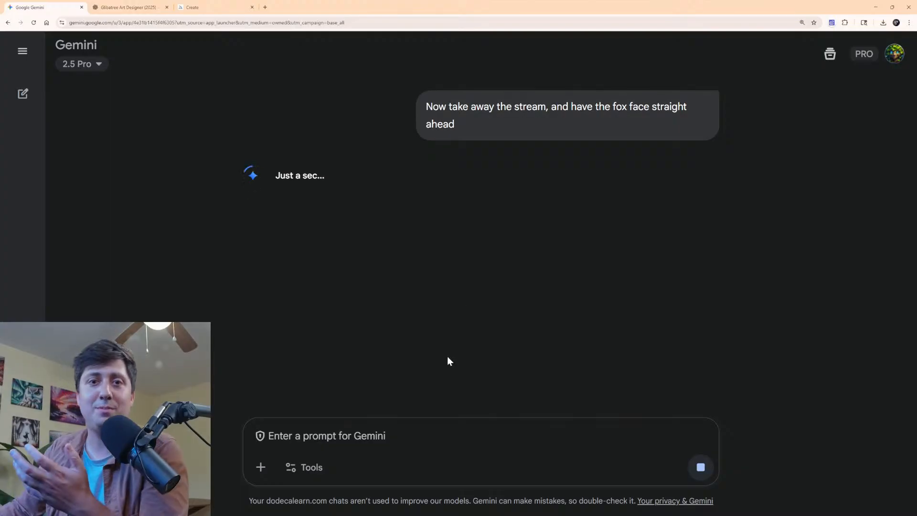
scroll(488, 234, up, 5)
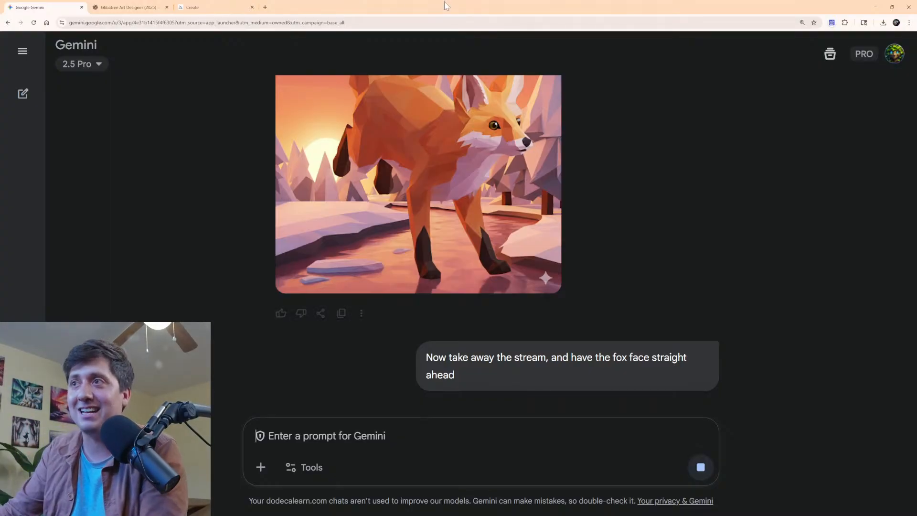
scroll(371, 134, down, 5)
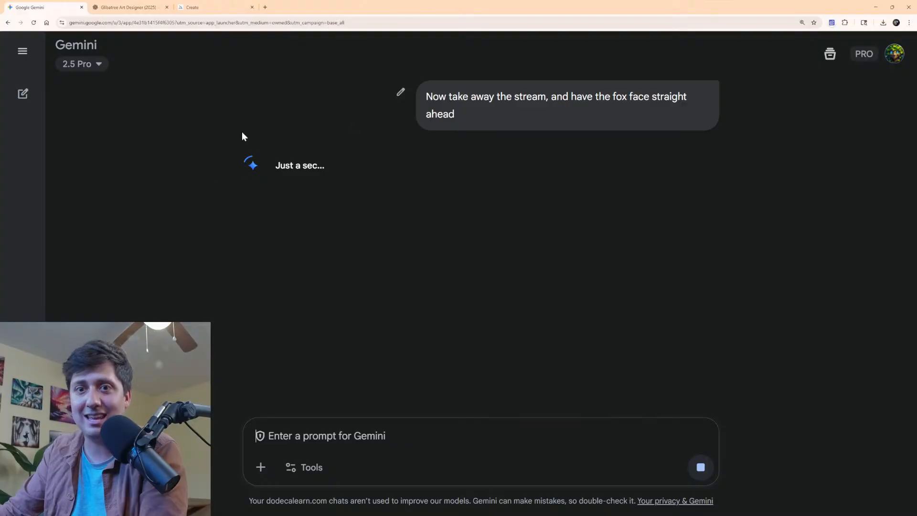
Switch to Midjourney, watch the finished night-time fox video, pause it and download it.
click(210, 7)
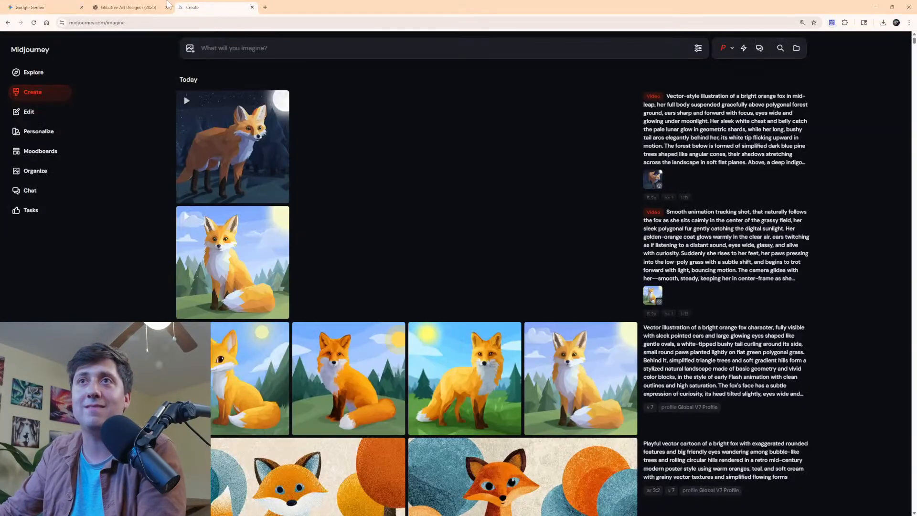
mouse_move(225, 147)
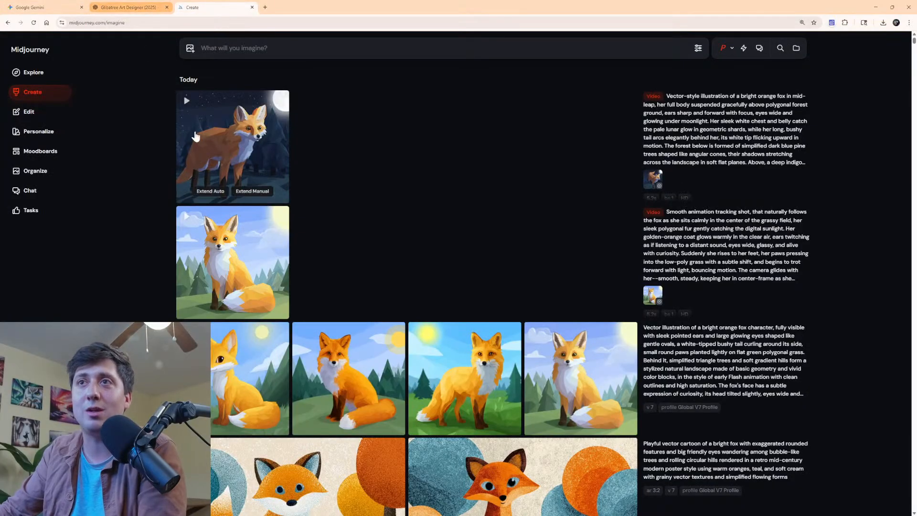
click(223, 145)
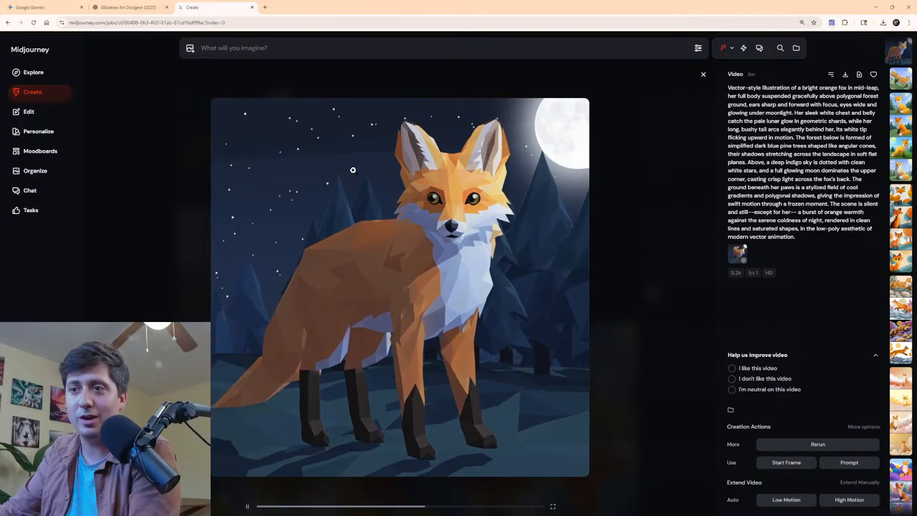
click(247, 506)
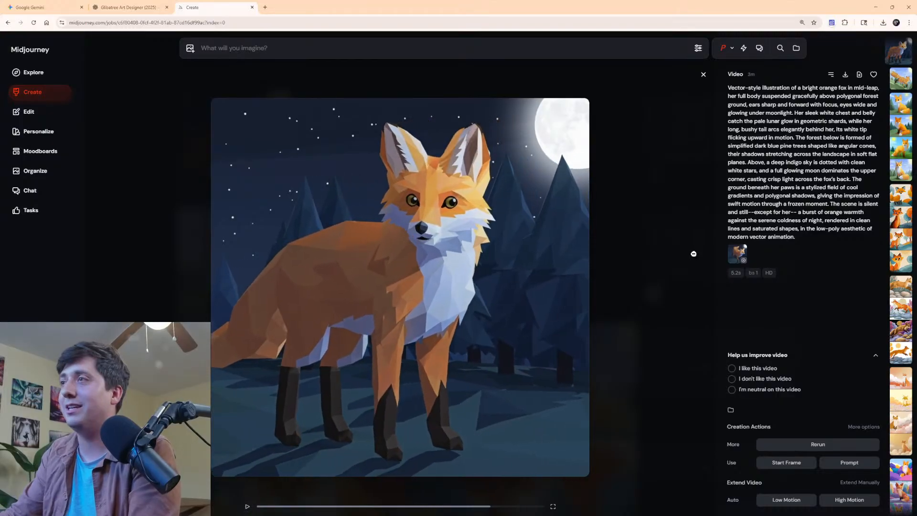
click(859, 75)
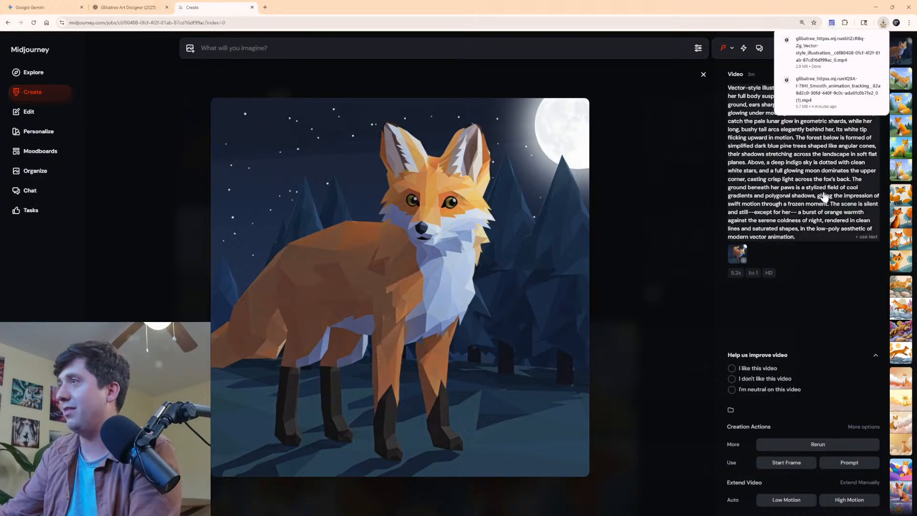
Switch to Premiere Pro, place the downloaded night-time clip directly after the daytime clip on track V1, and play the sequence.
key(alt+Tab)
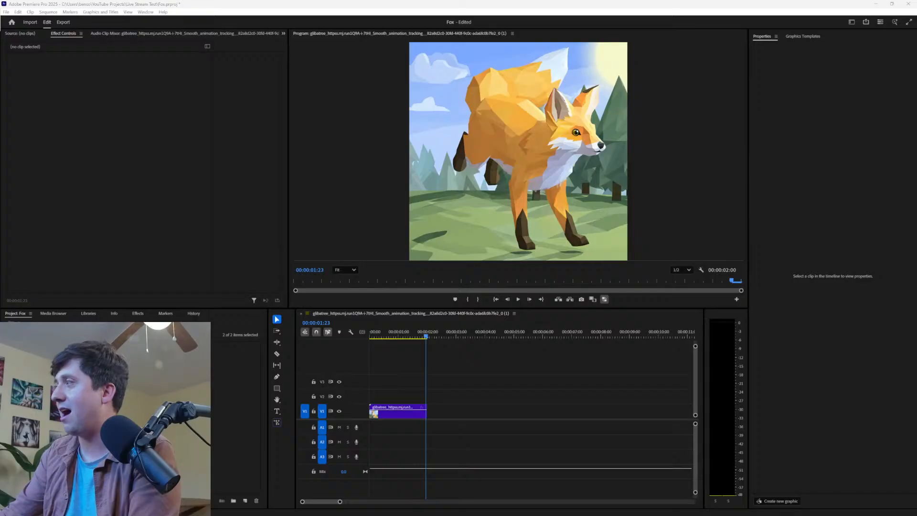
drag(590, 425, 430, 410)
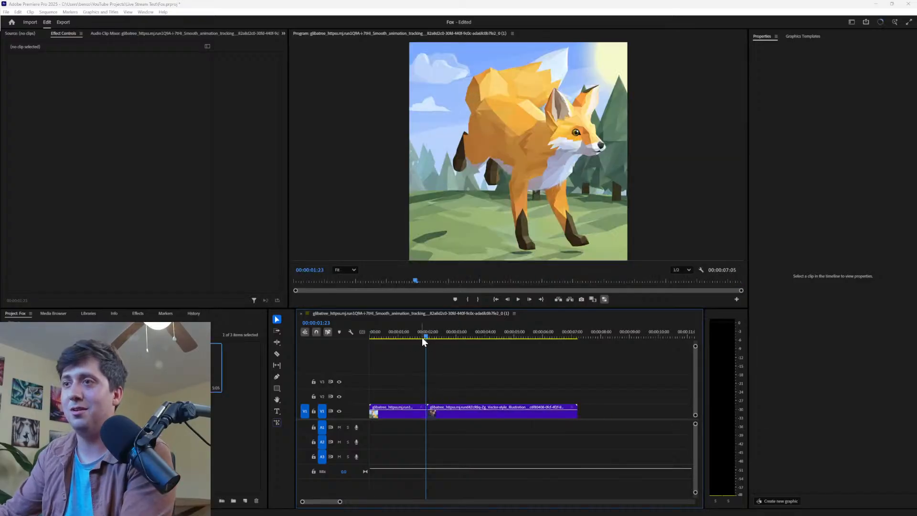
drag(423, 338, 345, 337)
key(space)
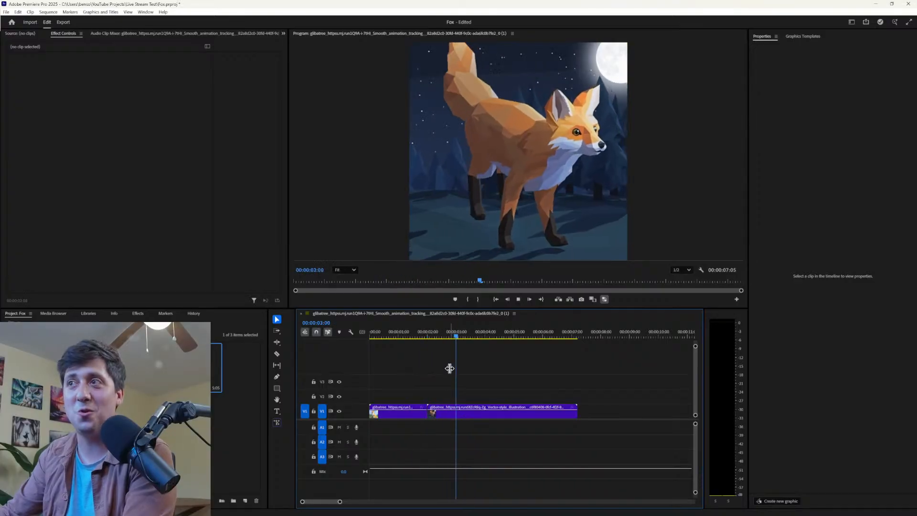
Set the night-time fox clip's speed to 250%.
right_click(493, 415)
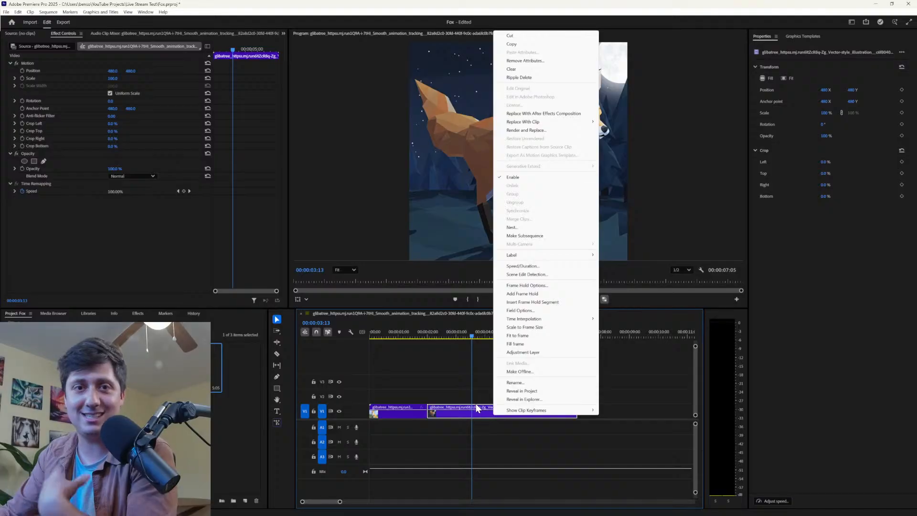
click(525, 266)
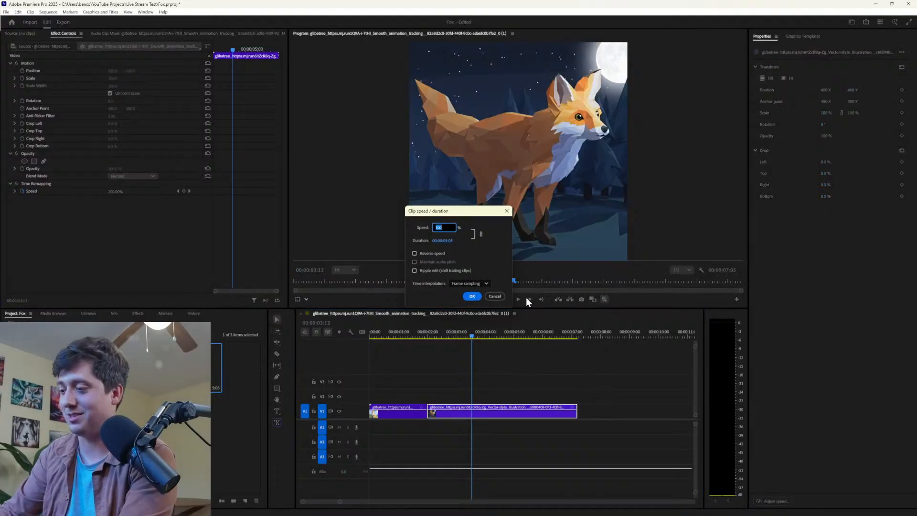
text(250)
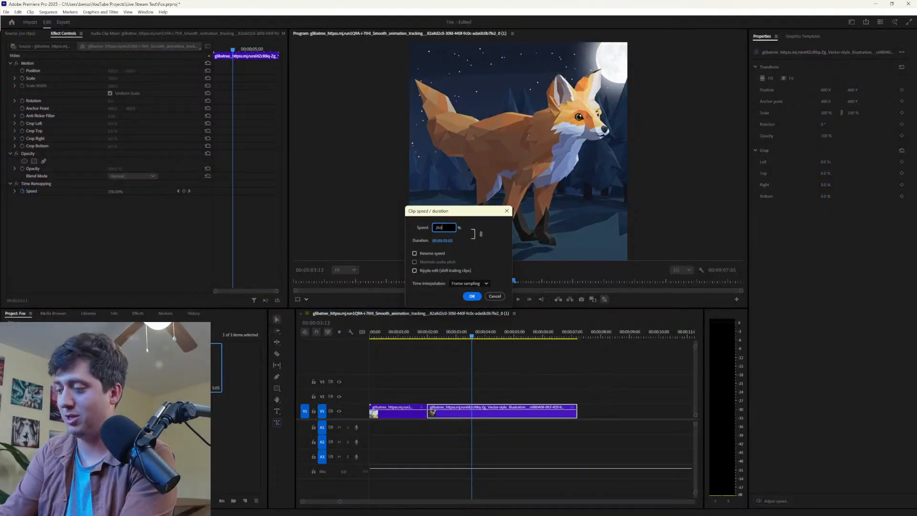
key(Return)
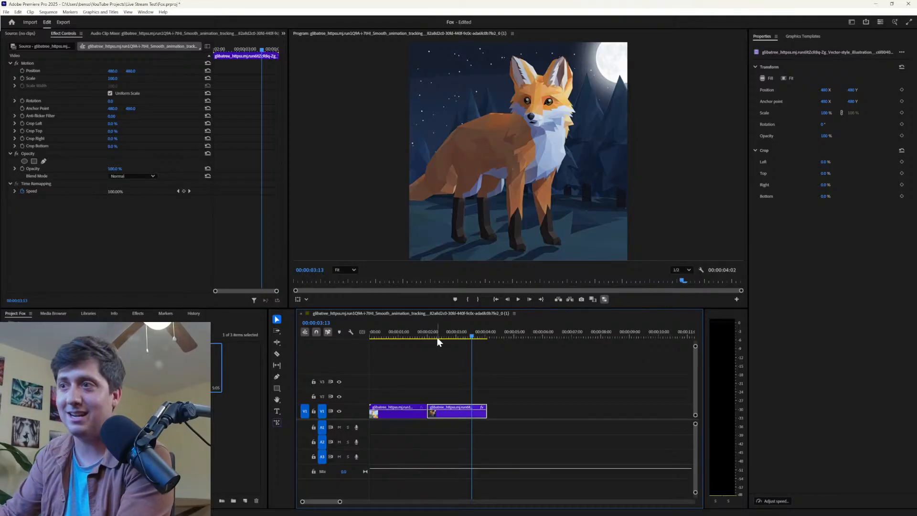
Play the sequence from the start and trim the end of the night-time clip back to about 00:00:02:20.
key(Home)
key(space)
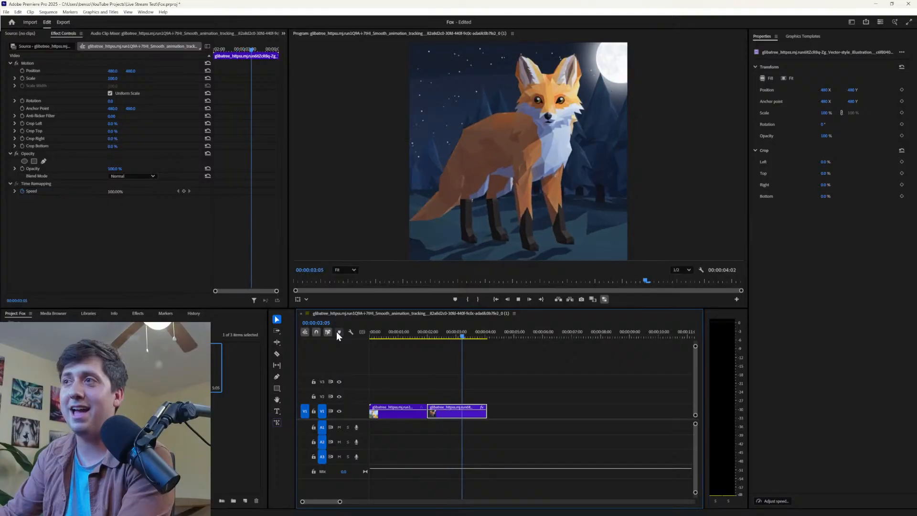
key(space)
drag(429, 337, 451, 342)
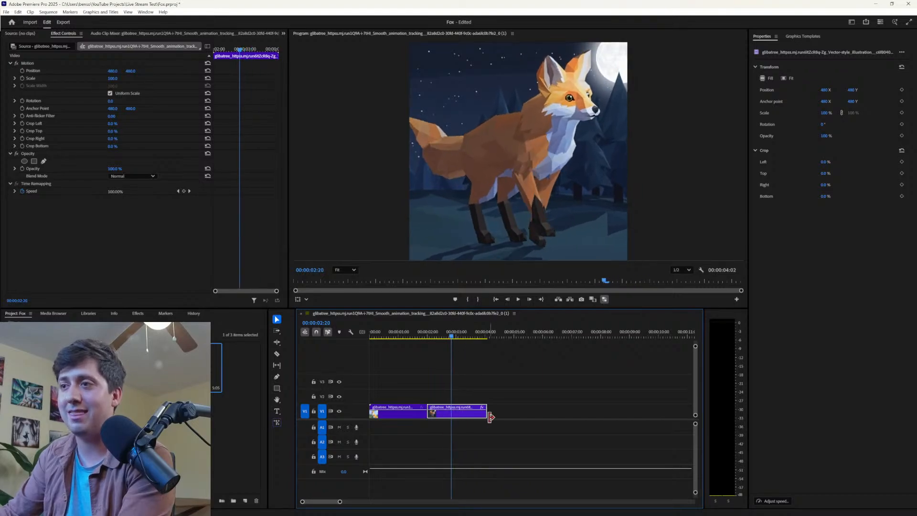
drag(491, 417, 456, 417)
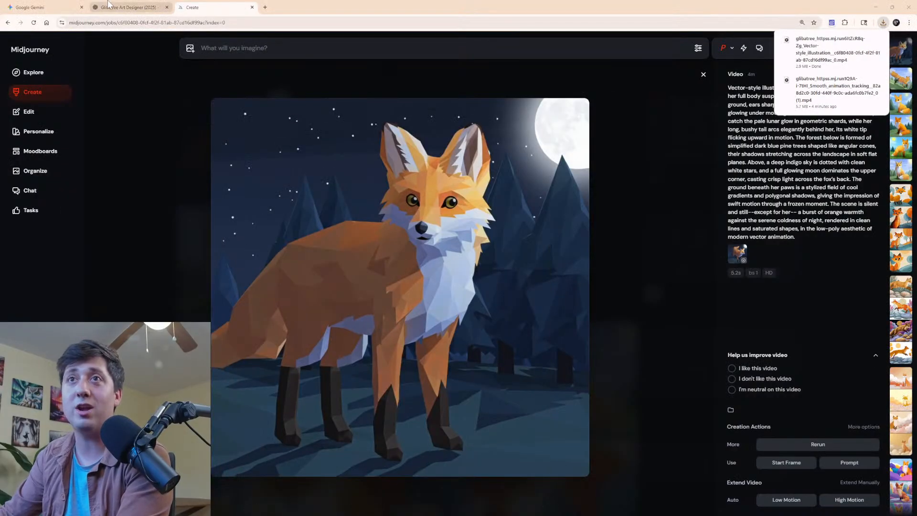
Switch to Gemini, review the winter sunset fox images, and download the latest one with the fox facing straight ahead.
click(52, 6)
scroll(239, 210, down, 3)
scroll(297, 244, up, 1)
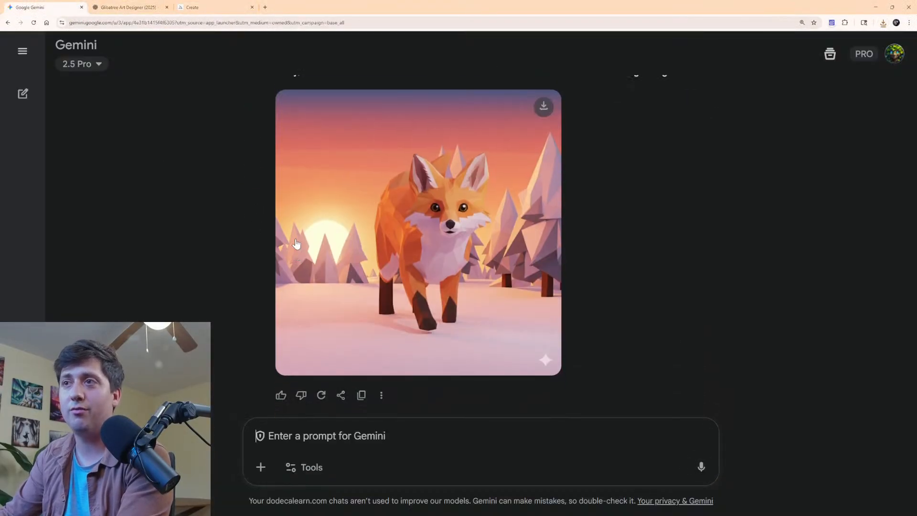
scroll(297, 243, up, 15)
scroll(299, 244, down, 6)
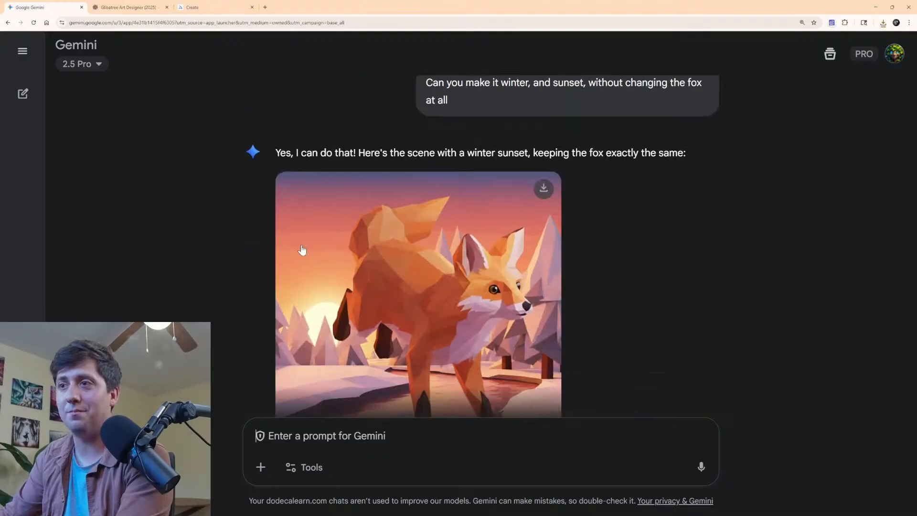
scroll(302, 250, down, 10)
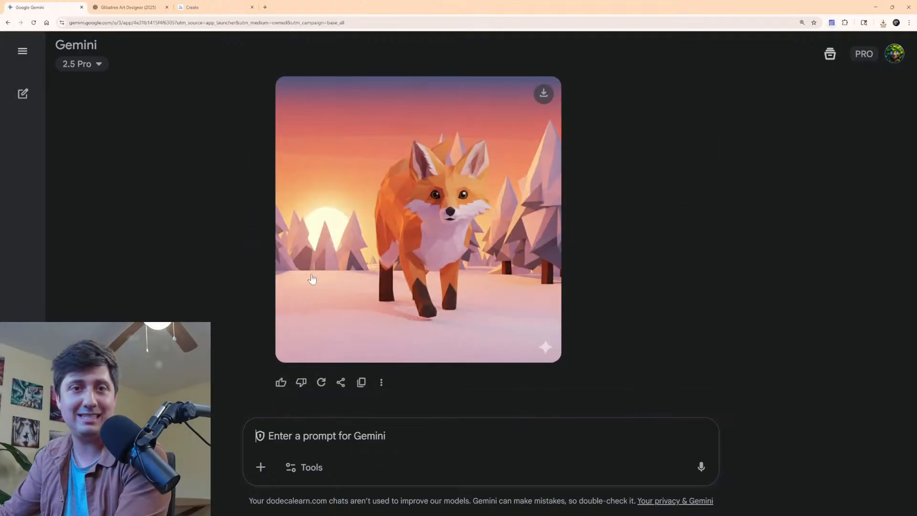
click(544, 93)
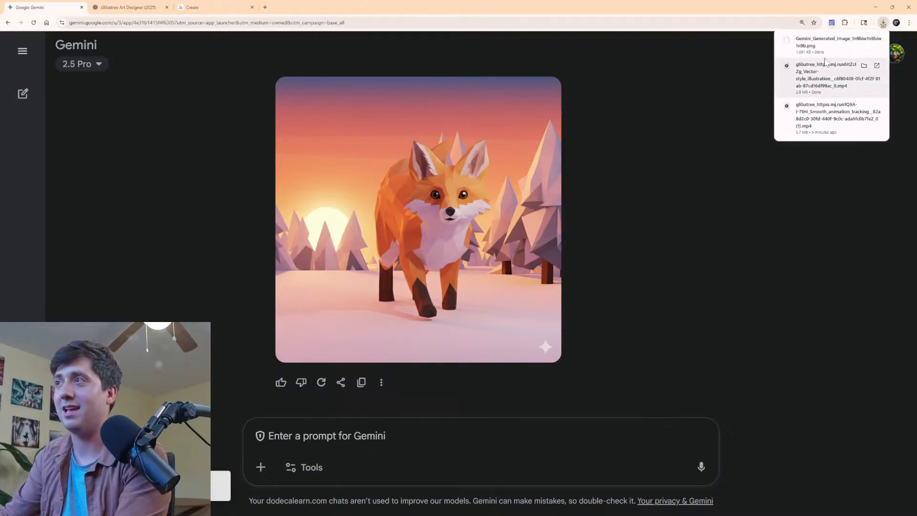
drag(812, 43, 219, 7)
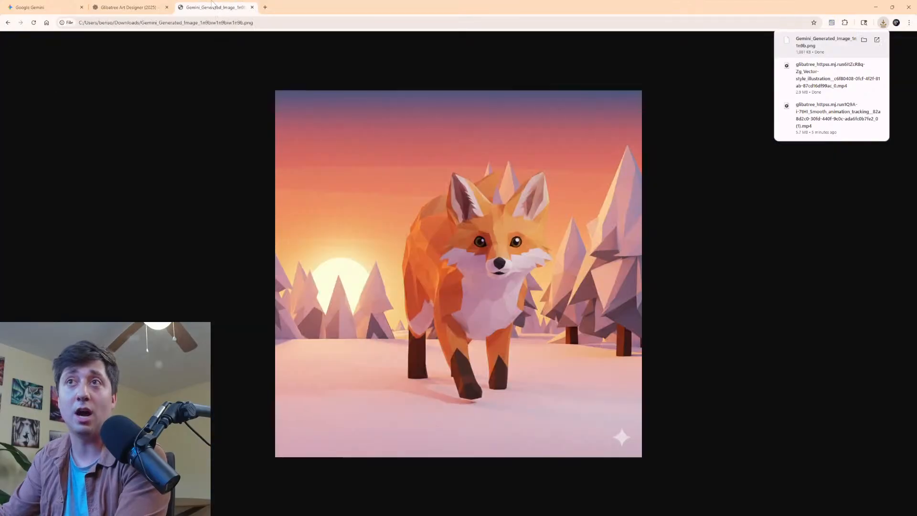
click(548, 68)
click(8, 23)
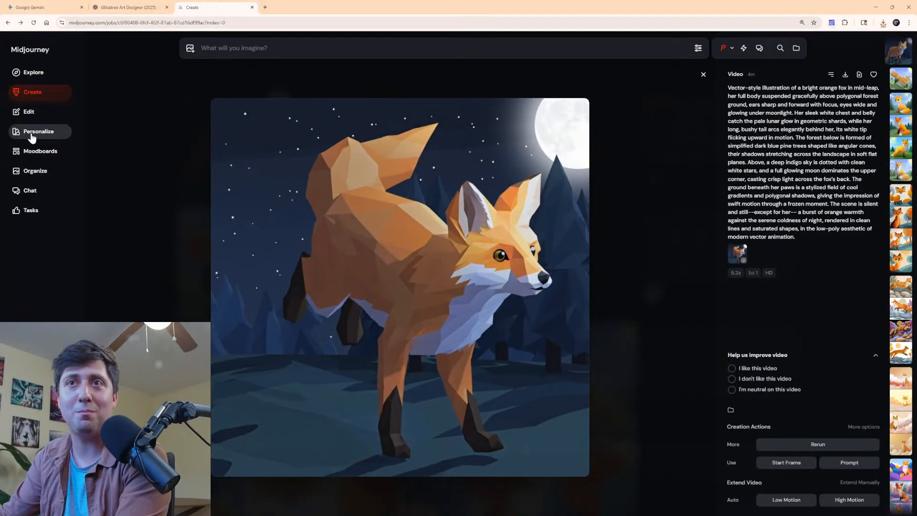
Load the downloaded winter sunset fox image into Midjourney's image editor and erase the sparkle watermark with a 60px brush.
click(31, 114)
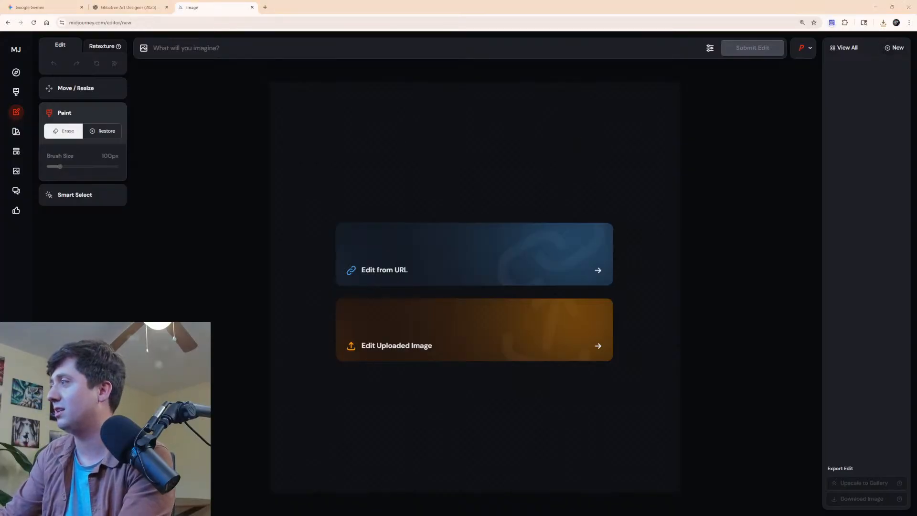
drag(605, 325, 458, 321)
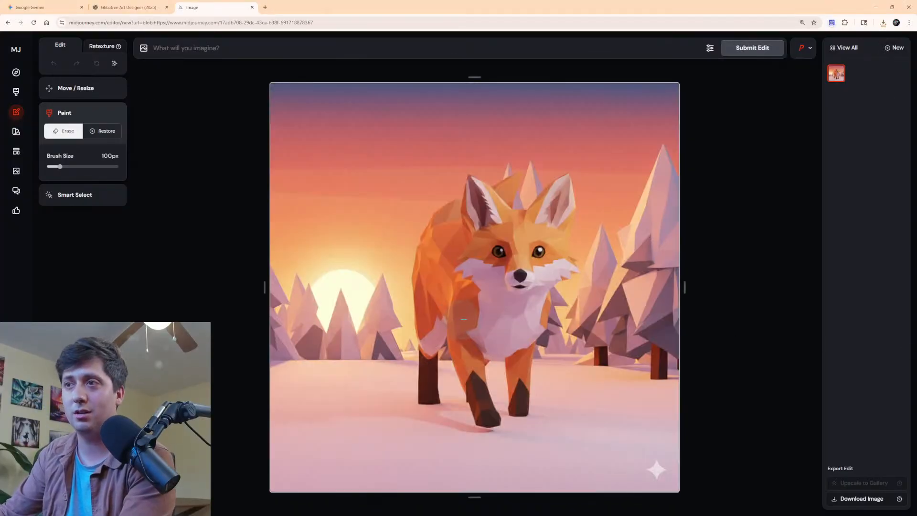
scroll(643, 461, down, 2)
drag(652, 471, 659, 468)
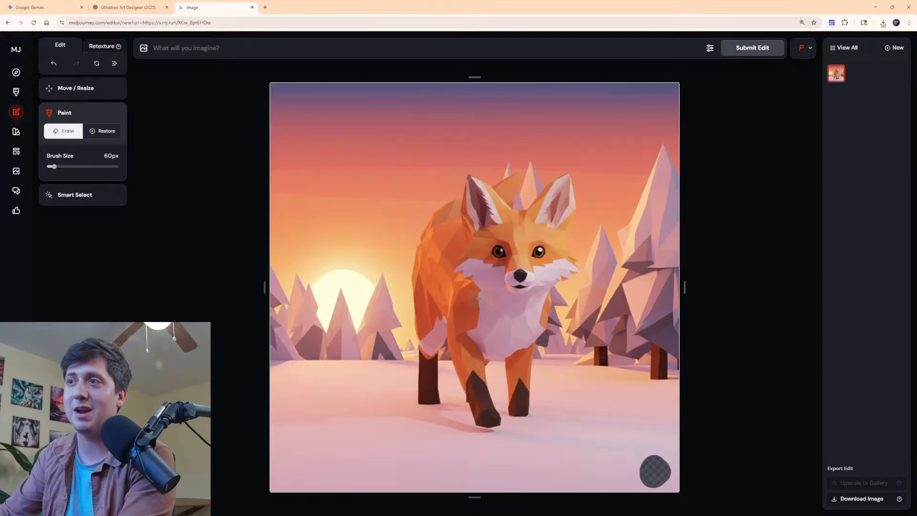
Erase a vertical strip along the fox's rear flank and a patch above its hind leg with a 63px brush.
scroll(412, 249, up, 5)
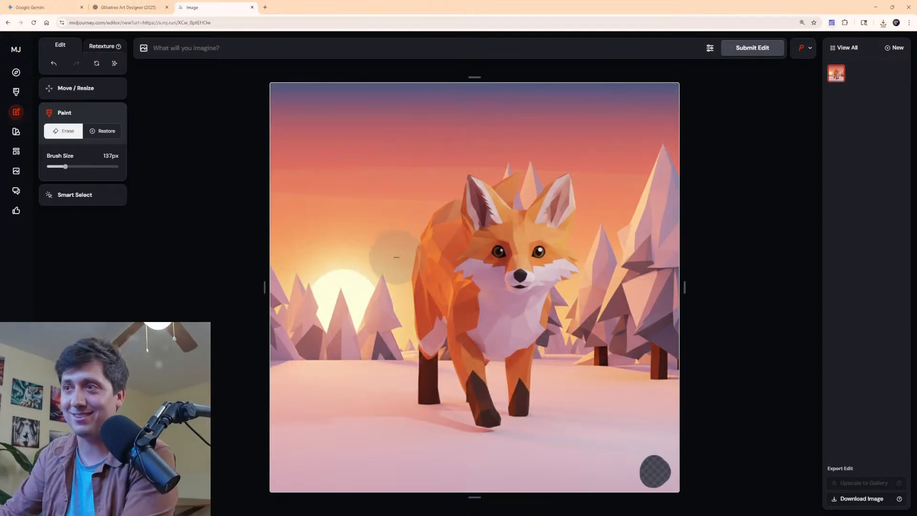
scroll(404, 264, down, 5)
mouse_move(414, 255)
mouse_down()
mouse_move(412, 320)
mouse_move(437, 332)
mouse_move(431, 343)
mouse_up()
Switch to Gemini and look back through the earlier fox images in the conversation.
click(37, 4)
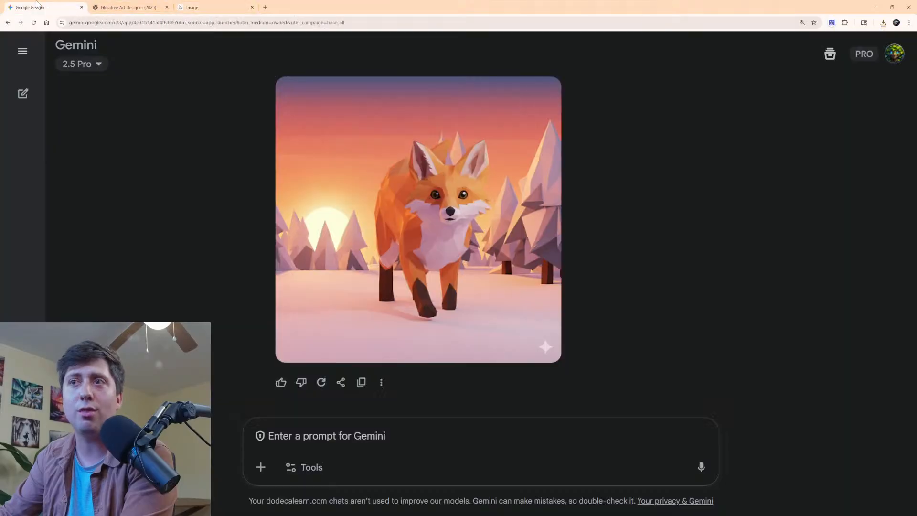
click(192, 7)
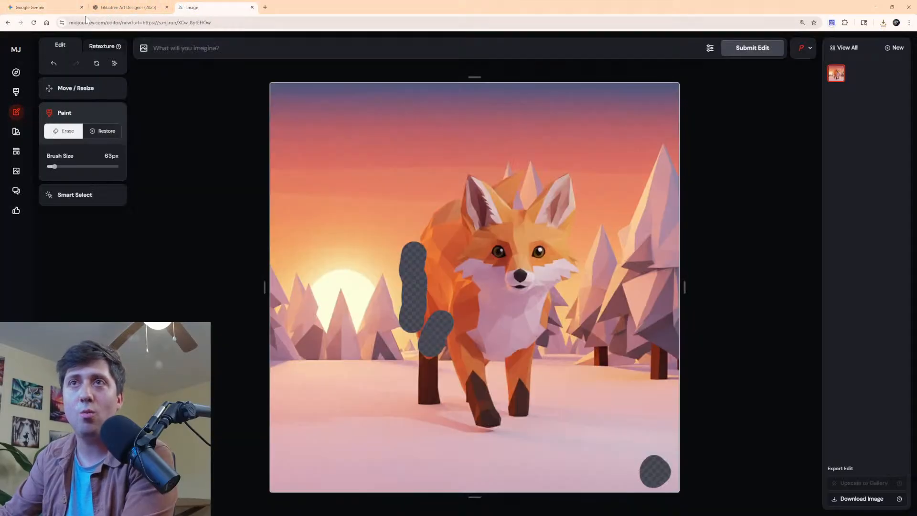
click(127, 7)
click(66, 4)
scroll(395, 289, up, 15)
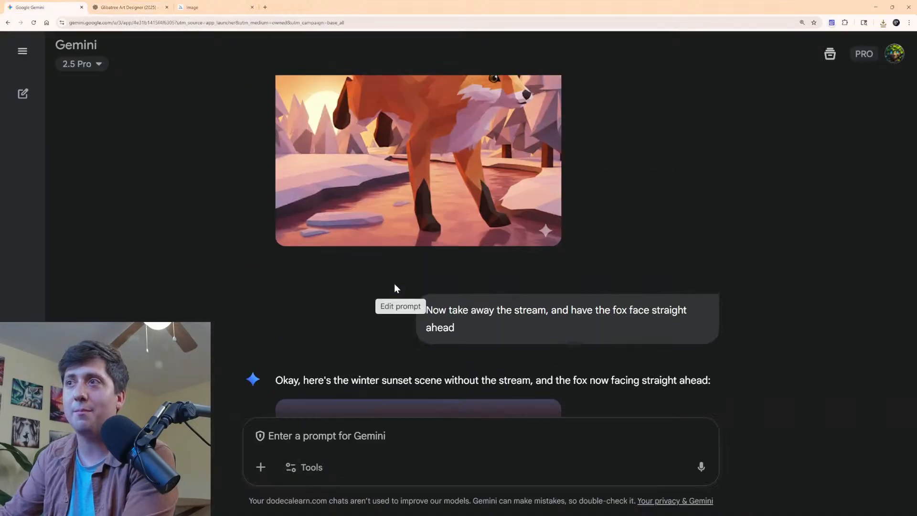
scroll(395, 326, up, 15)
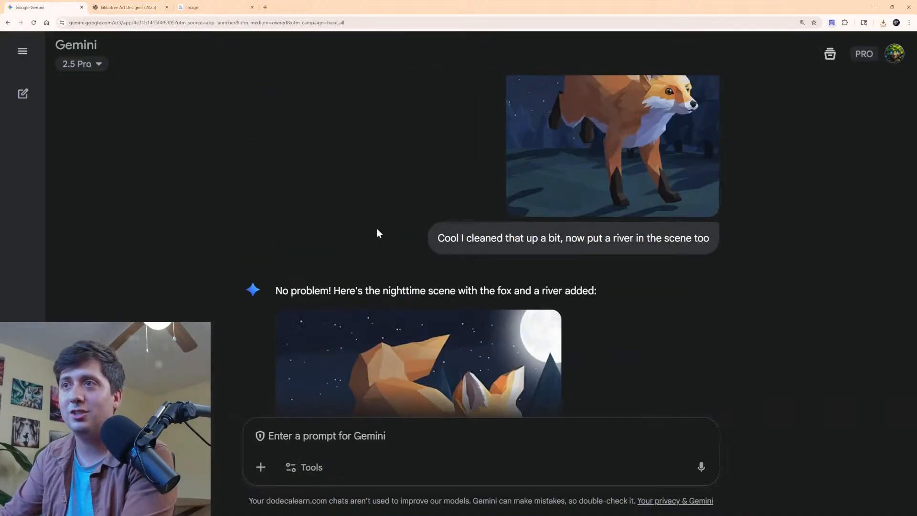
Back in the Midjourney editor, restore part of the erased patch above the hind leg, leaving a narrow curved strip, and return to erasing.
click(201, 8)
key(r)
mouse_move(435, 340)
mouse_down()
mouse_move(442, 326)
mouse_move(421, 343)
mouse_up()
key(e)
scroll(444, 319, down, 3)
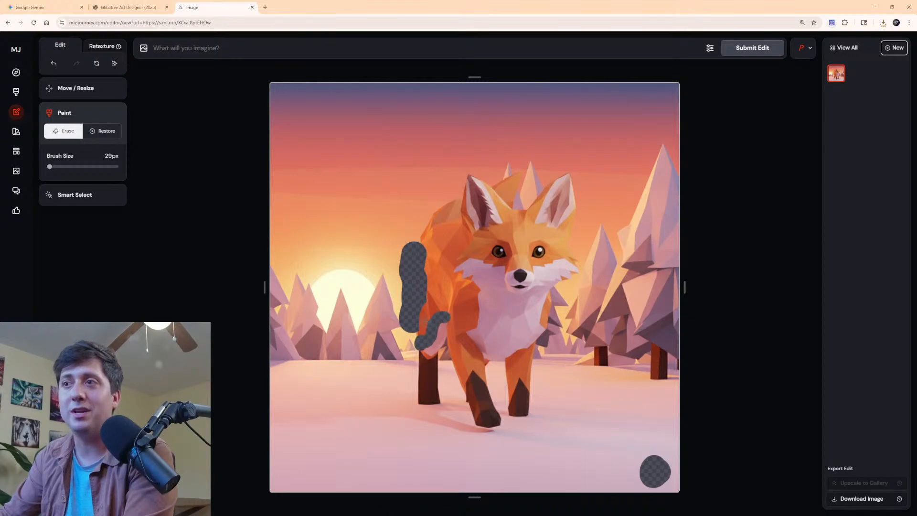
scroll(528, 183, up, 2)
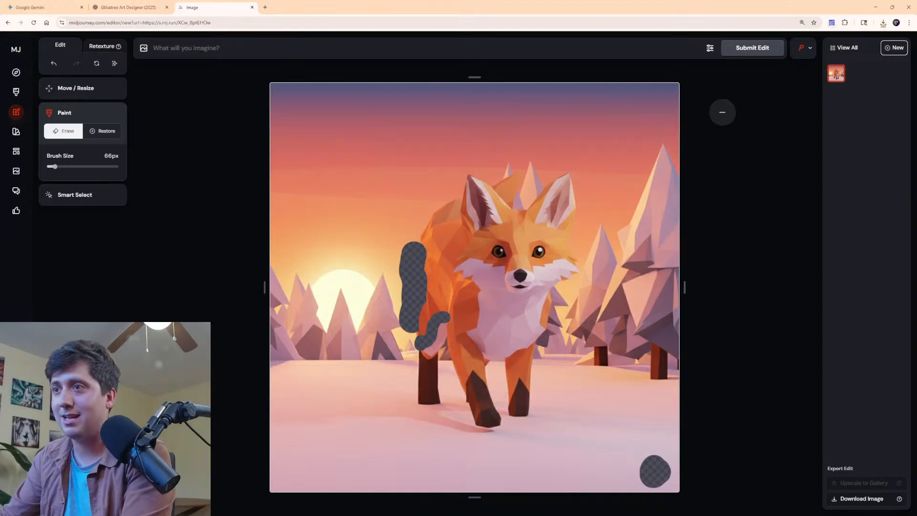
Submit the edit with the prompt "Fox in winter at sunset, vector art" and download the second resulting variation.
click(710, 55)
text(Fo)
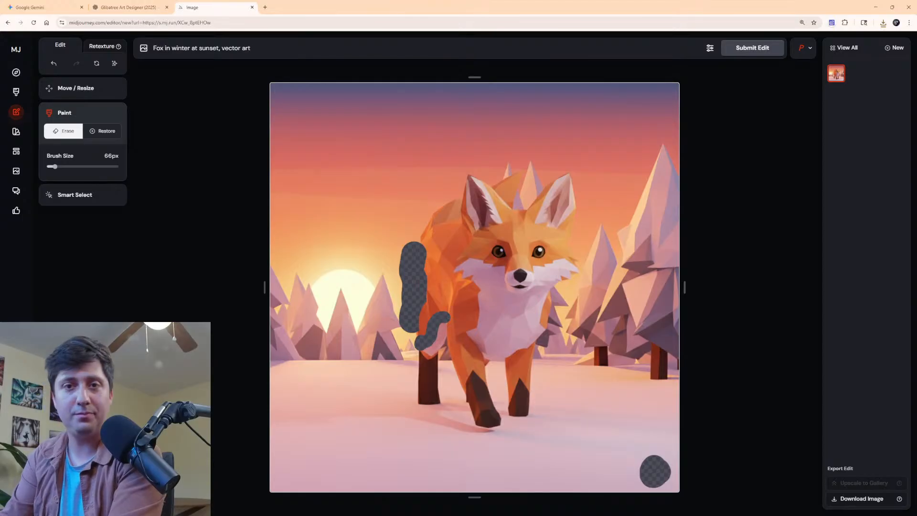
key(Return)
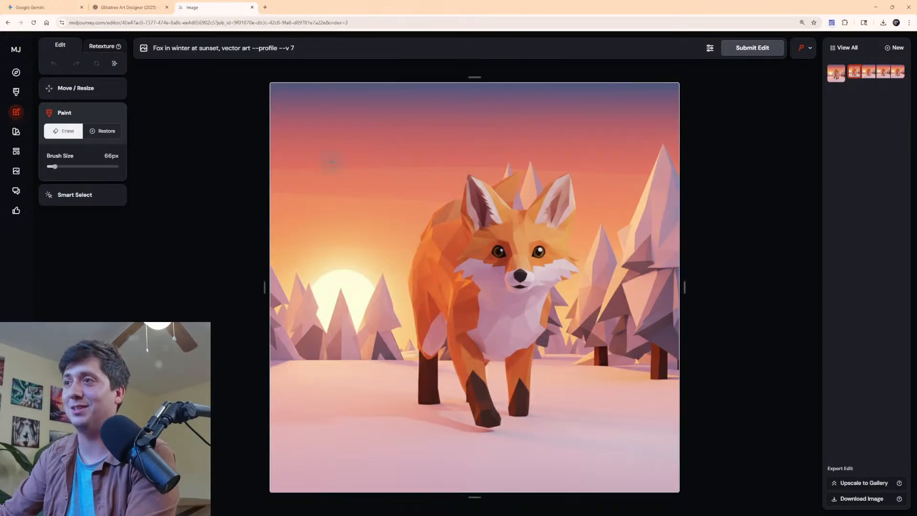
click(871, 76)
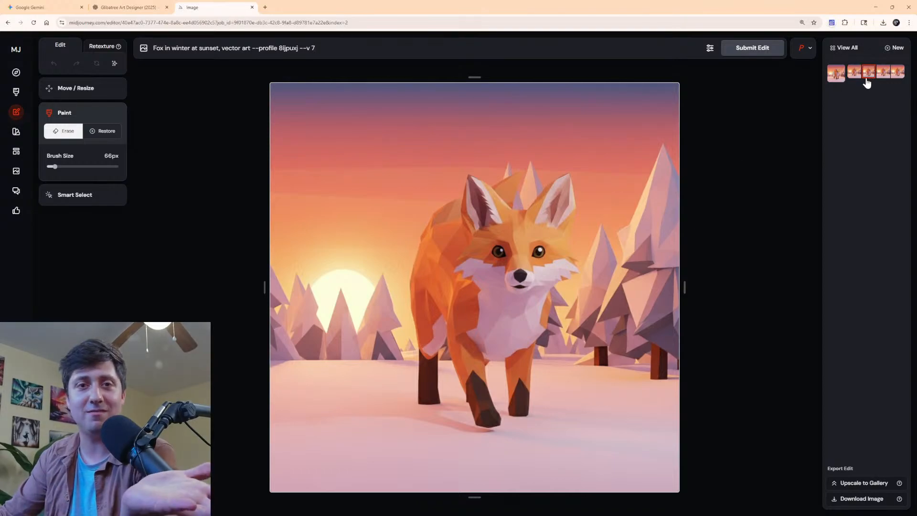
click(868, 497)
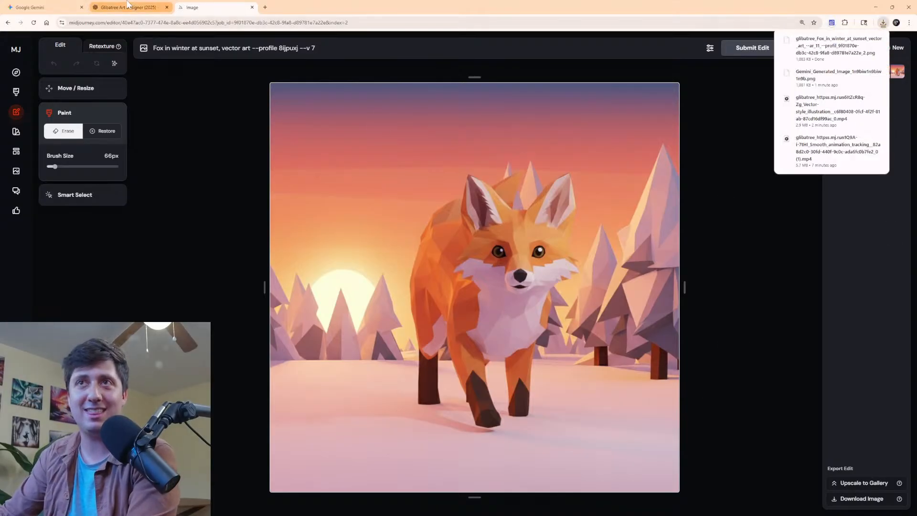
Go to Midjourney's Create page and add the newly downloaded winter fox image as the video's starting frame.
click(144, 7)
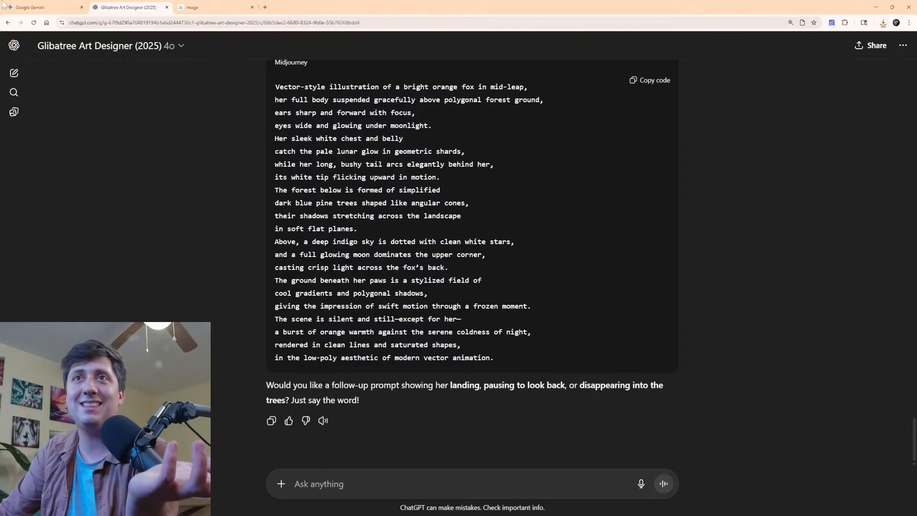
click(30, 8)
scroll(602, 135, down, 5)
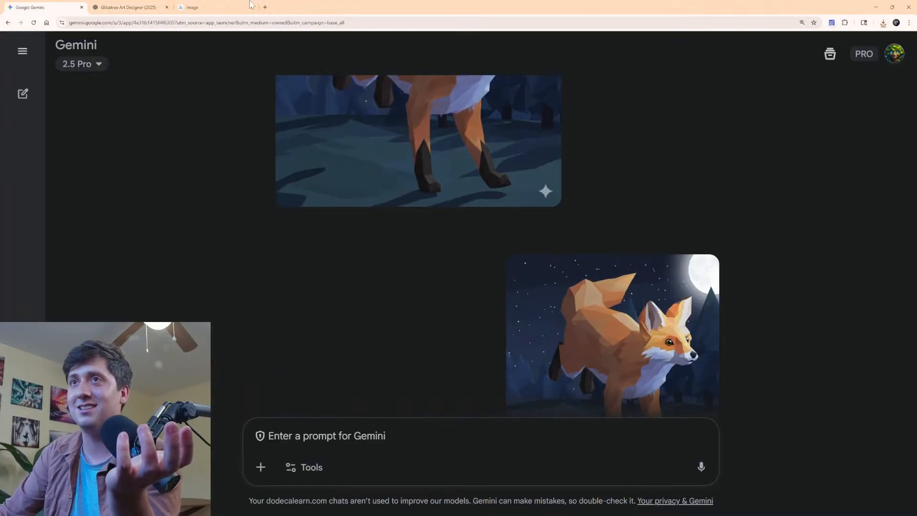
click(197, 4)
click(15, 92)
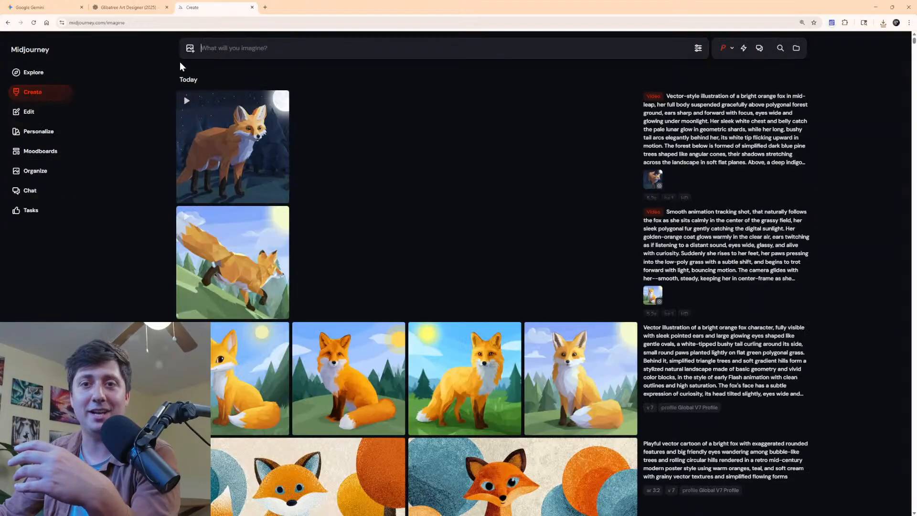
click(884, 22)
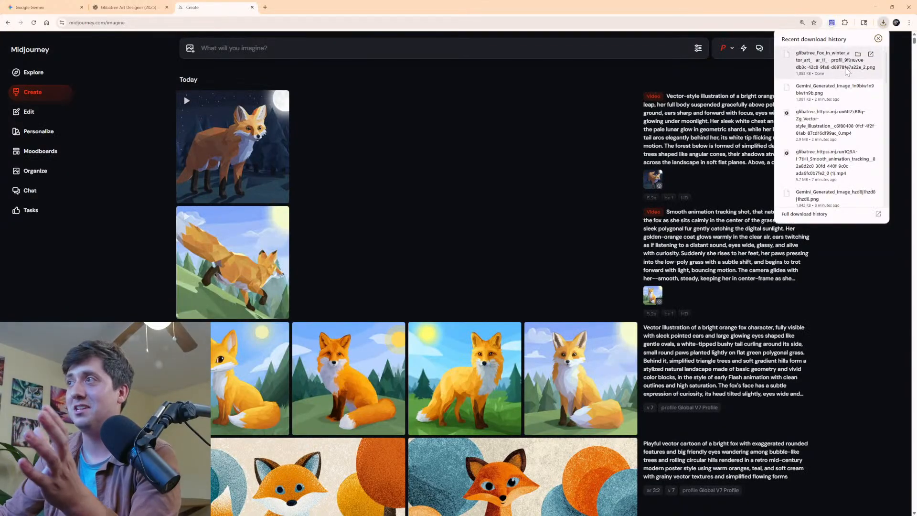
drag(832, 60, 220, 66)
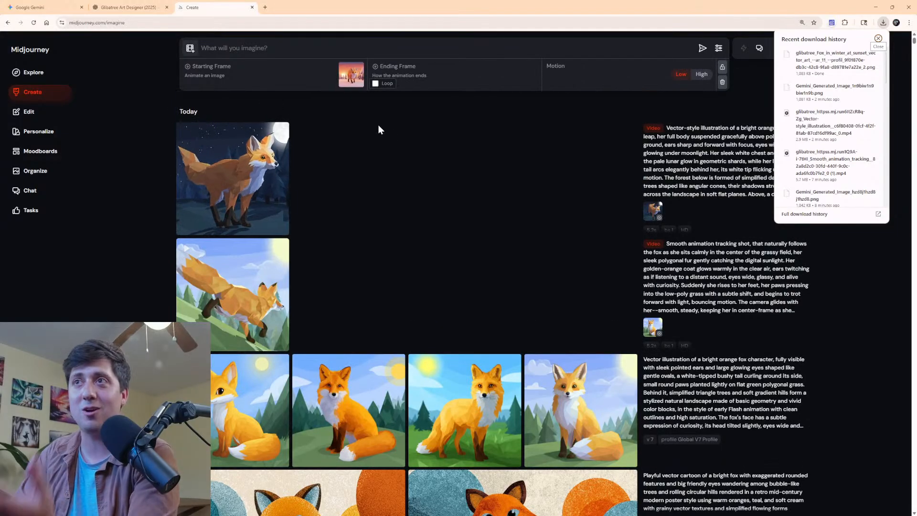
Switch to the Glibatree Art Designer chat in ChatGPT and attach the downloaded winter fox image to a new message.
click(129, 7)
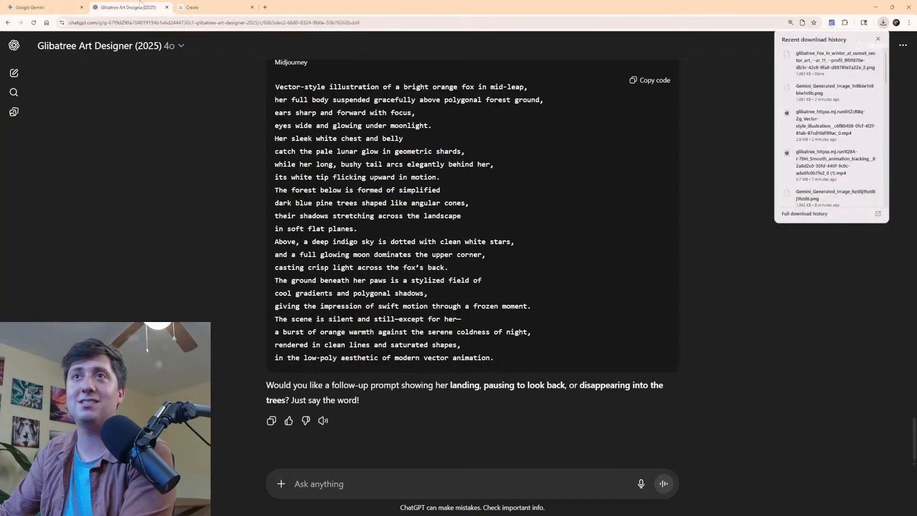
click(882, 23)
drag(831, 60, 456, 381)
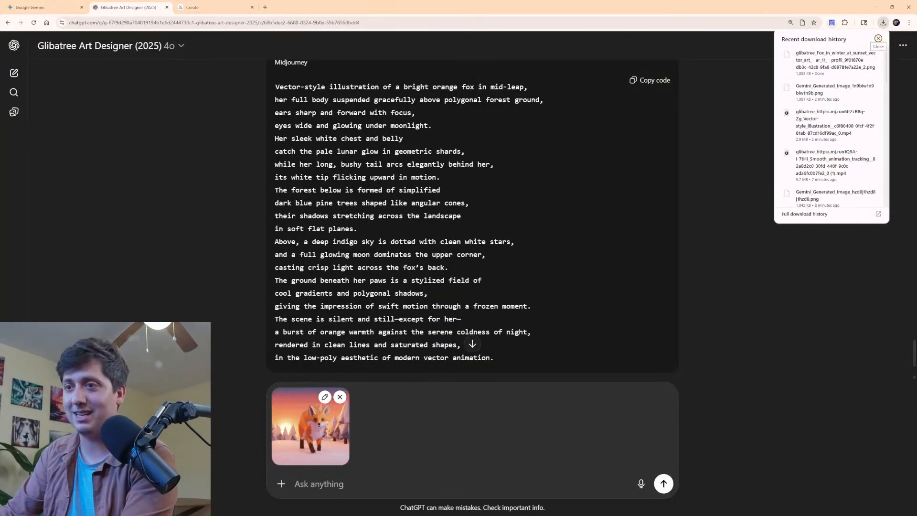
key(Escape)
Write a message asking for him to leap right at the camera and over it in the tracking shot, so he is seen from underneath.
text(ant)
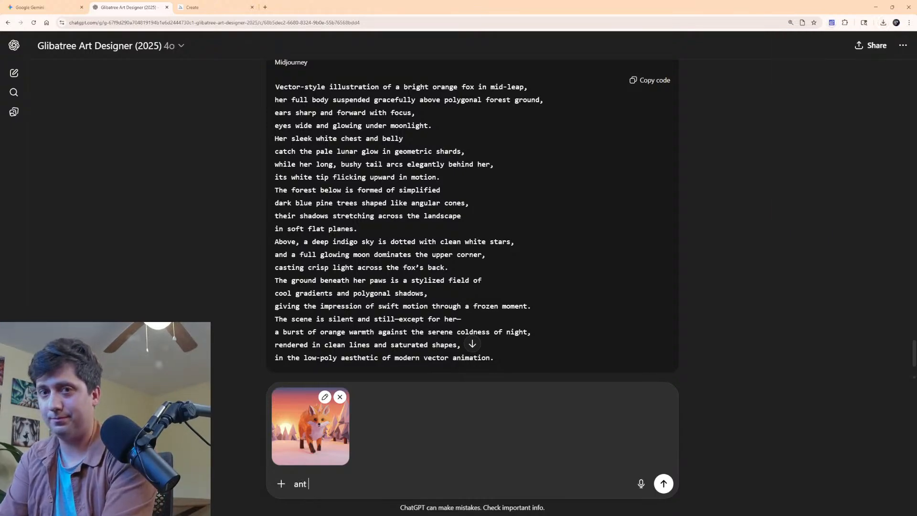
key(ctrl+BackSpace)
text(I)
text(ant)
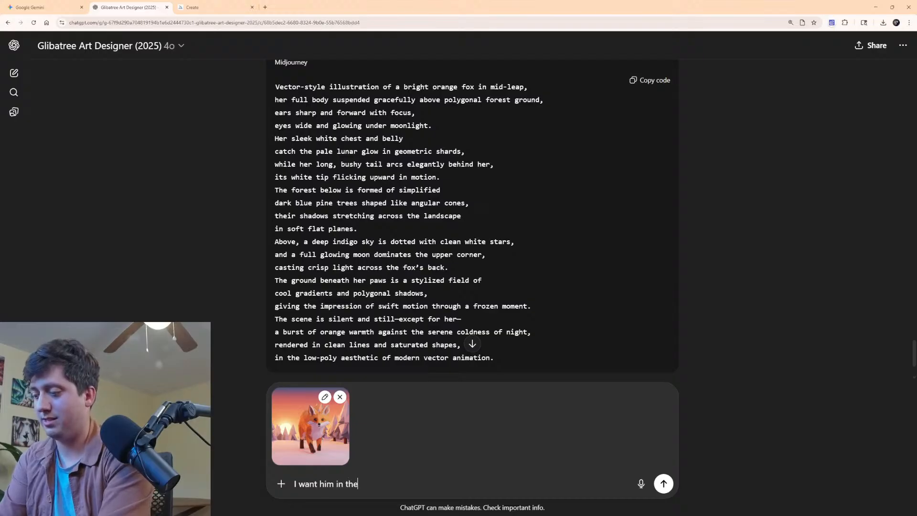
text( him in this scene t)
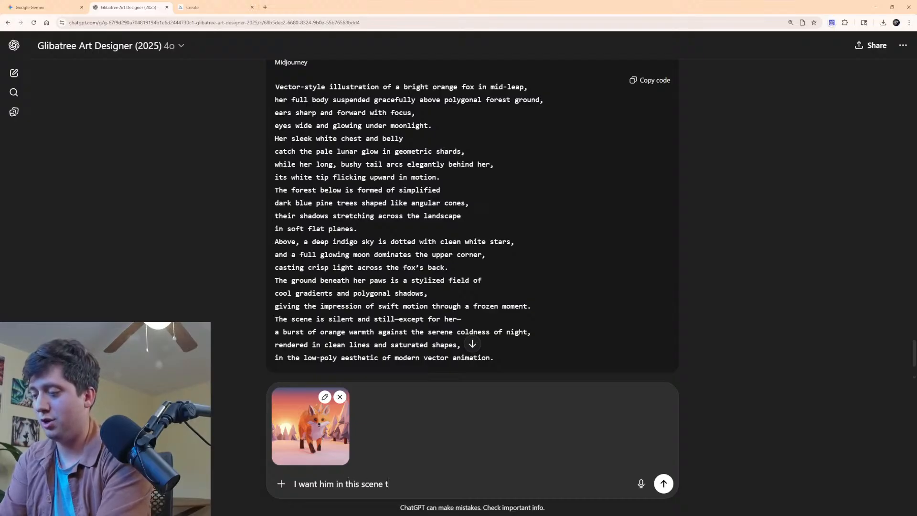
text(o leap right at the camera, and the over the camer in th)
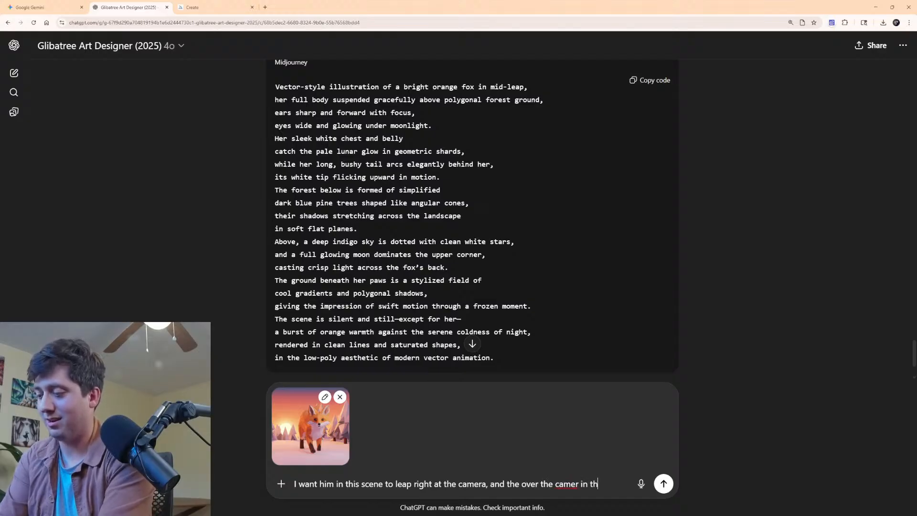
text(e tracking sh)
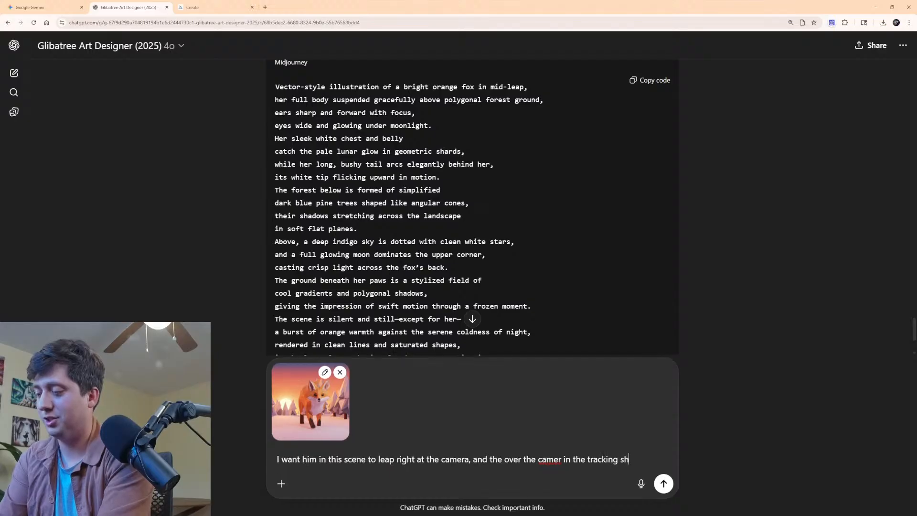
text(ot so I can see unndernneath him)
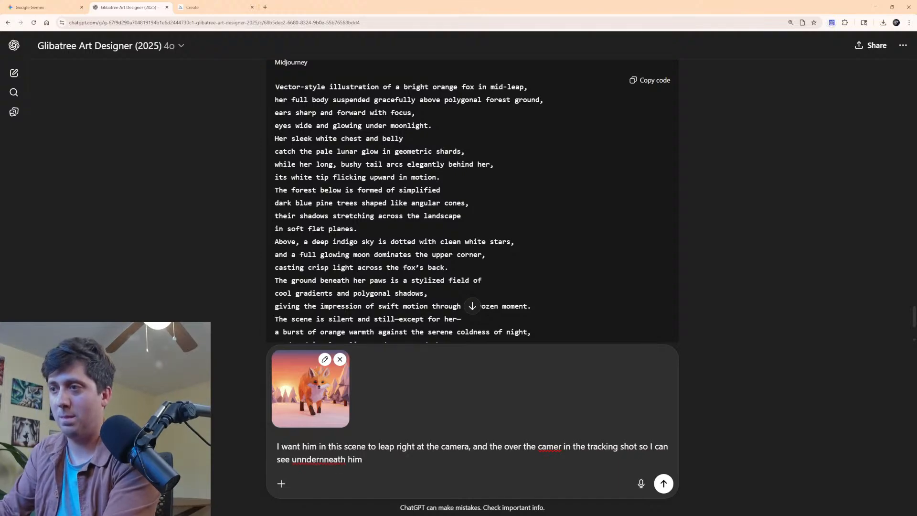
Correct the misspelled words in the message to "camera" and "underneath".
text(a)
right_click(344, 459)
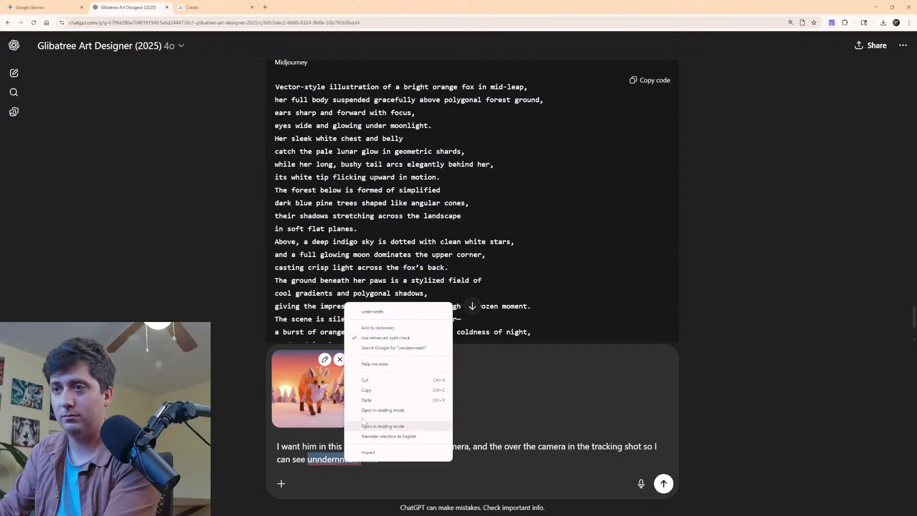
click(363, 309)
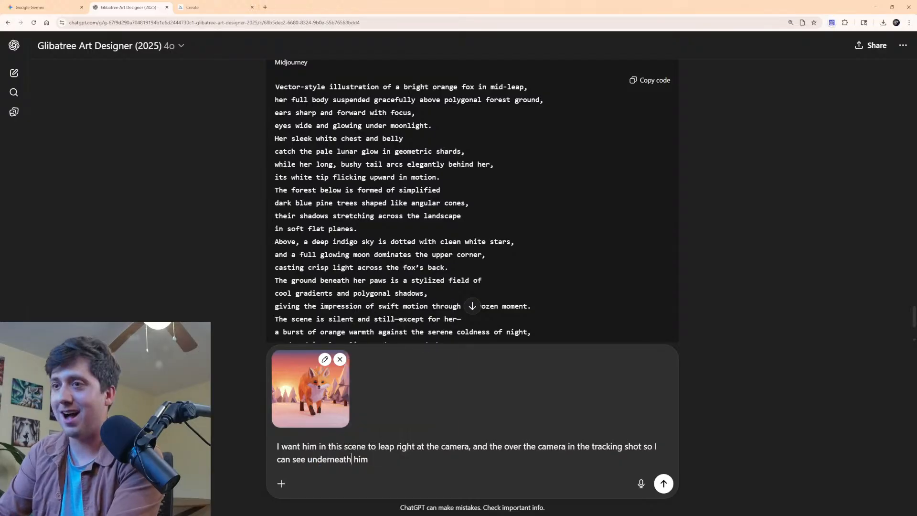
Send the leap request to the Art Designer chat and copy the Midjourney motion prompt it writes.
key(Return)
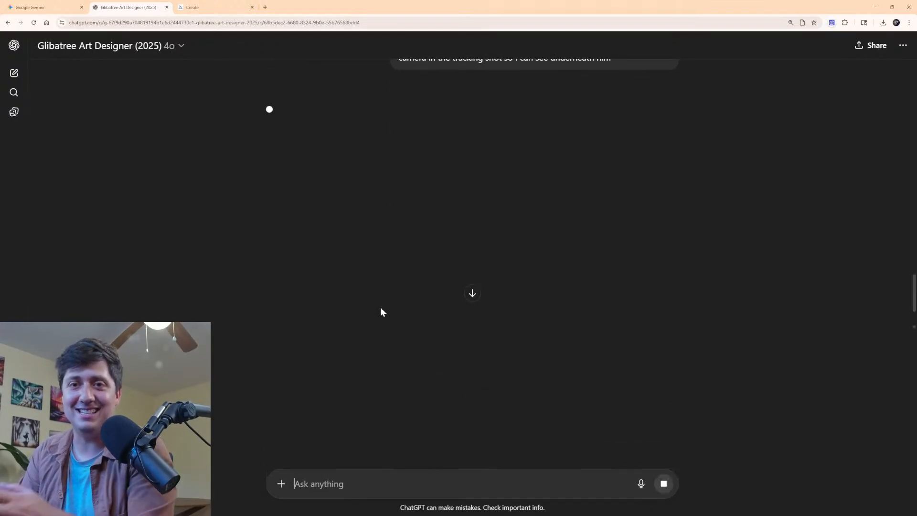
scroll(520, 201, up, 5)
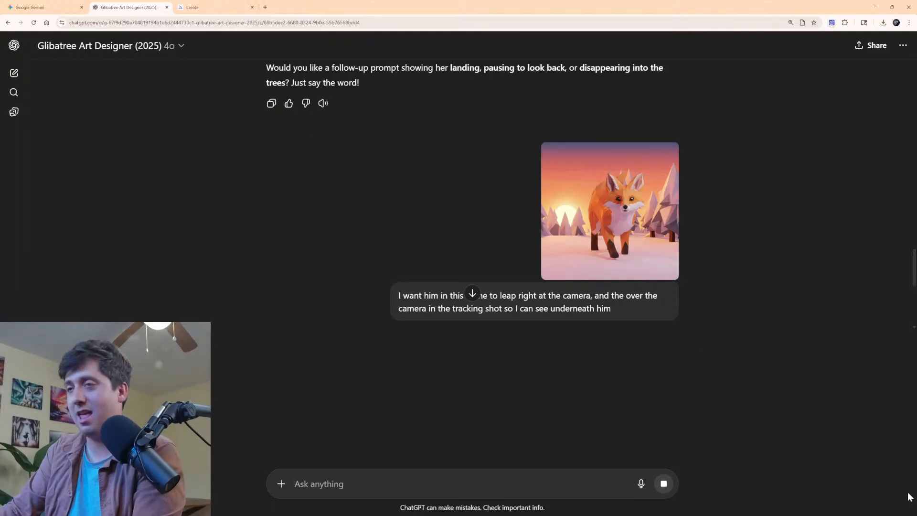
scroll(371, 289, up, 1)
scroll(371, 288, down, 8)
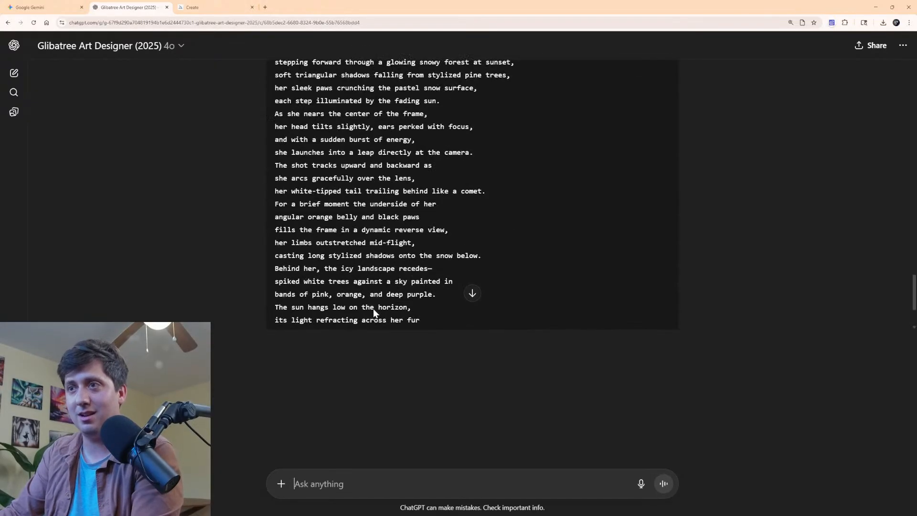
scroll(374, 308, up, 6)
scroll(579, 256, down, 4)
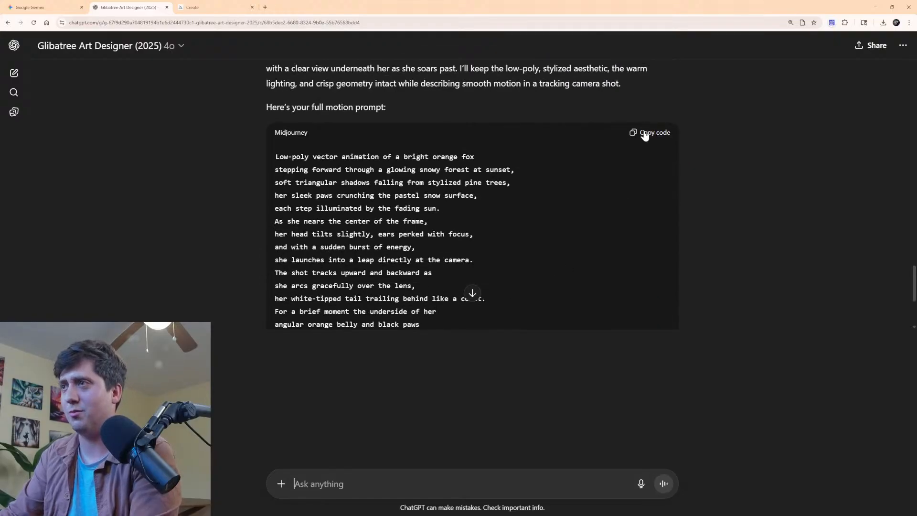
scroll(557, 211, down, 5)
scroll(560, 219, up, 8)
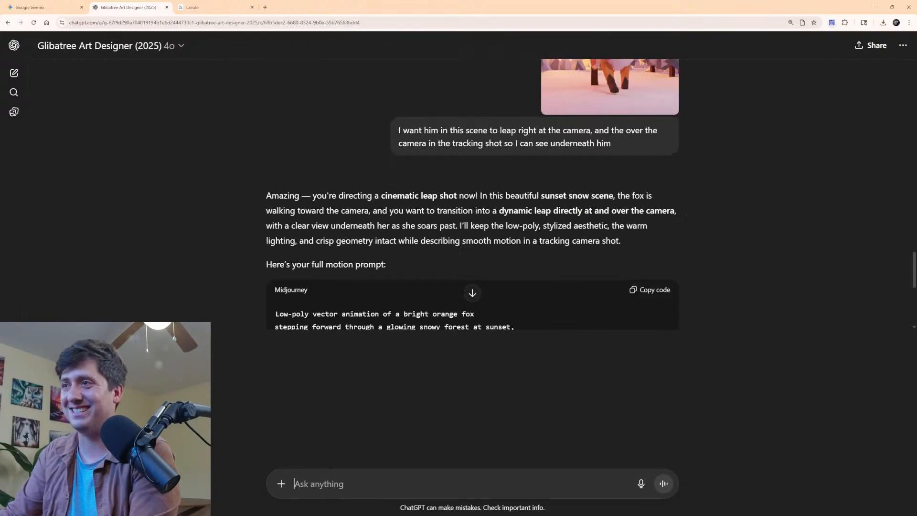
click(650, 232)
Paste the copied motion prompt into Midjourney with the winter fox starting frame and submit the video.
click(34, 22)
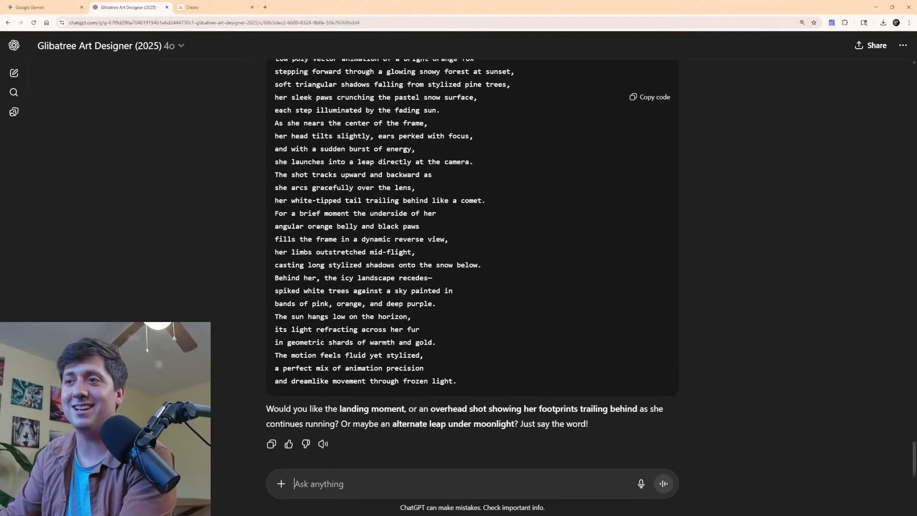
click(44, 5)
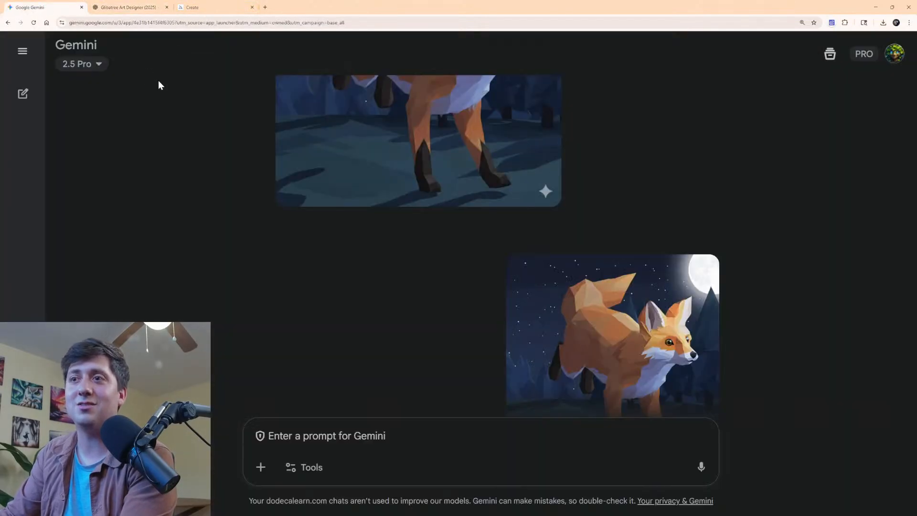
click(210, 7)
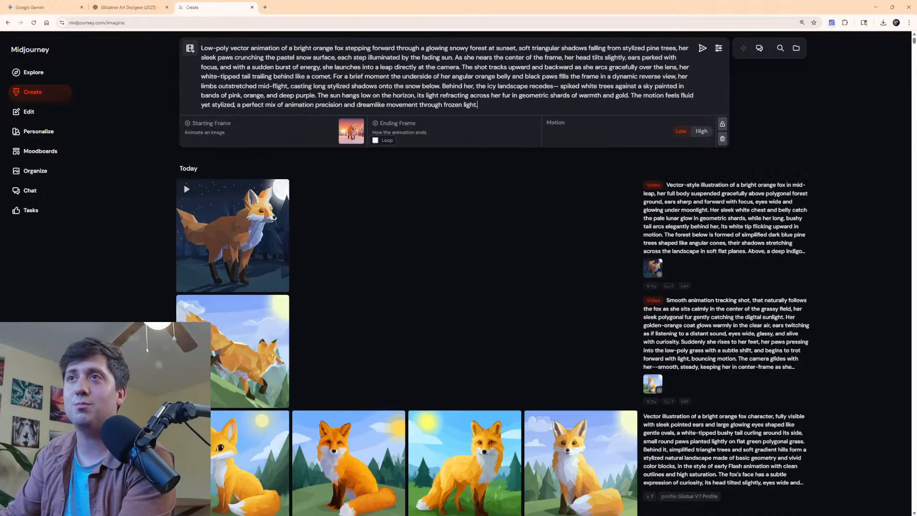
key(Return)
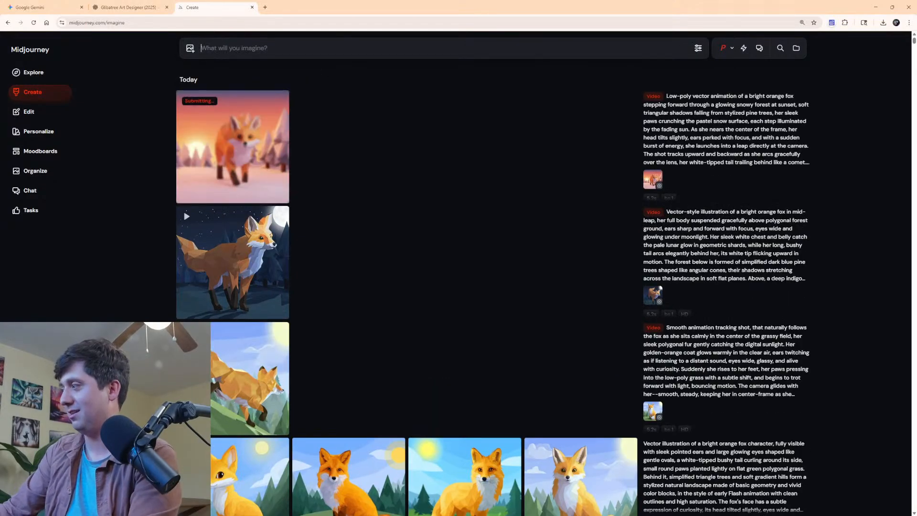
Switch to Premiere Pro, play the sequence from near its start and scrub through the night fox clip.
key(alt+Tab)
click(374, 335)
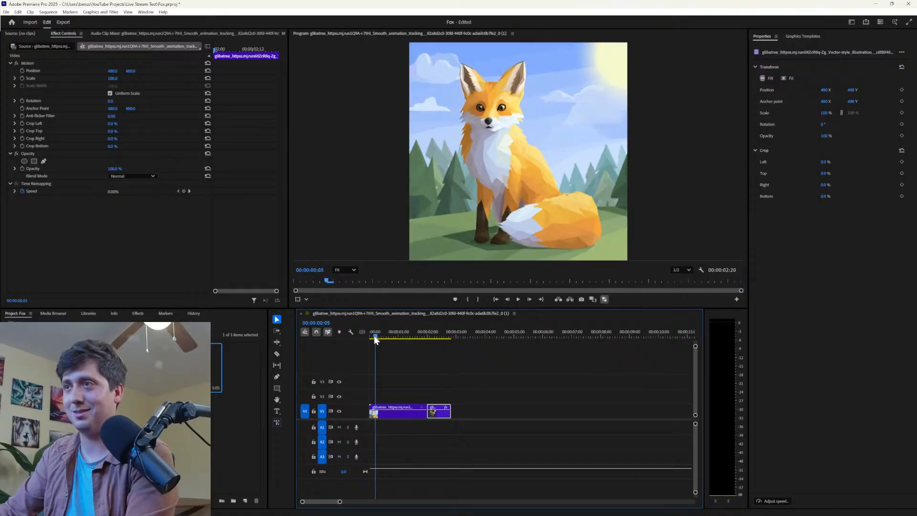
key(space)
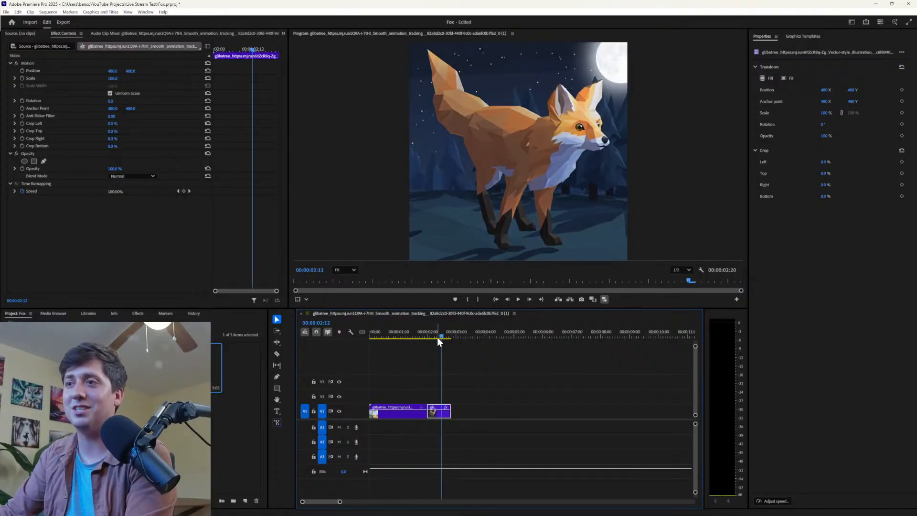
mouse_move(437, 337)
mouse_down()
mouse_move(424, 336)
mouse_move(452, 335)
mouse_move(436, 336)
mouse_up()
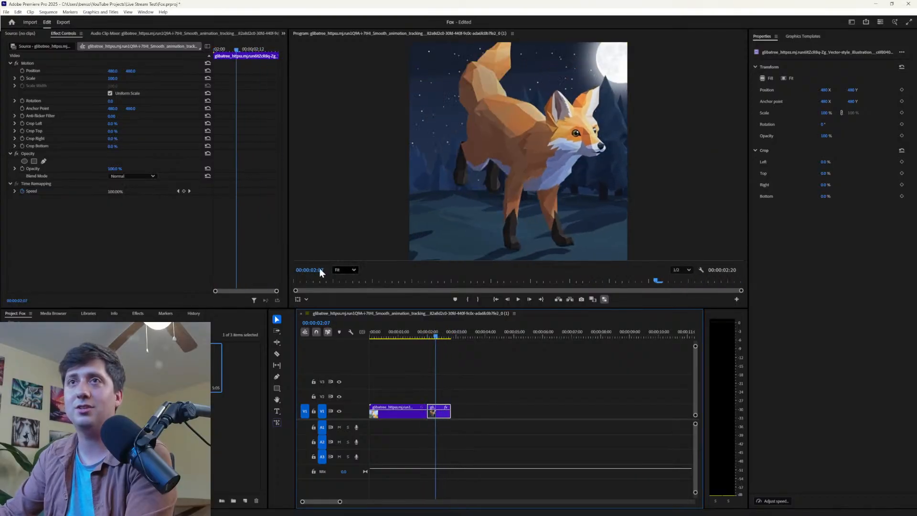
Render the sequence from In to Out and play it back to the end.
click(48, 12)
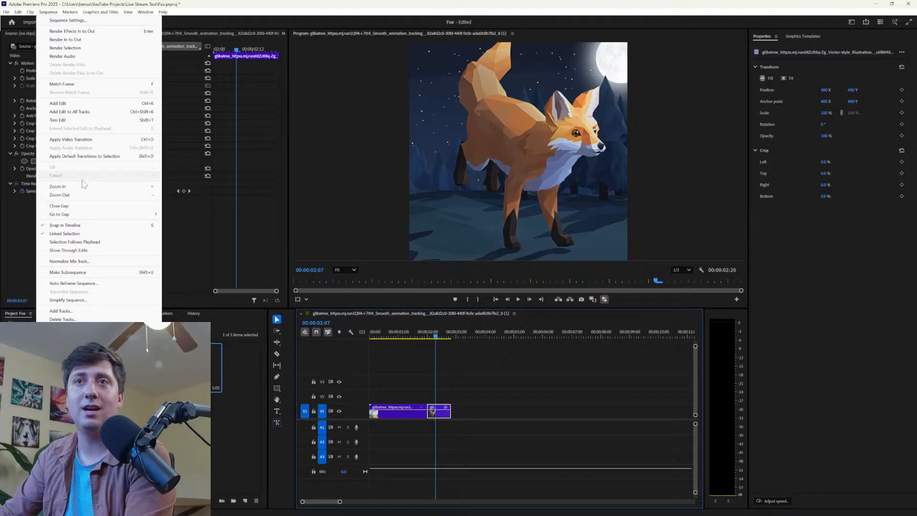
click(75, 39)
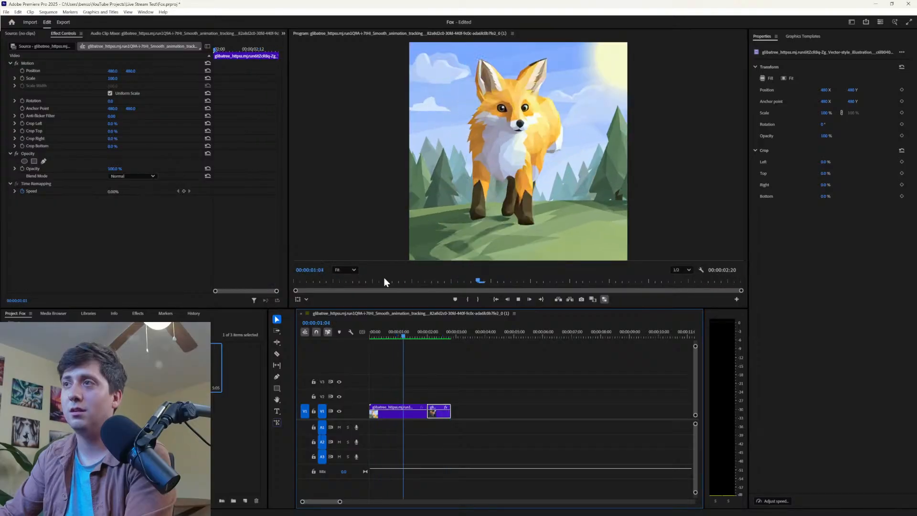
key(space)
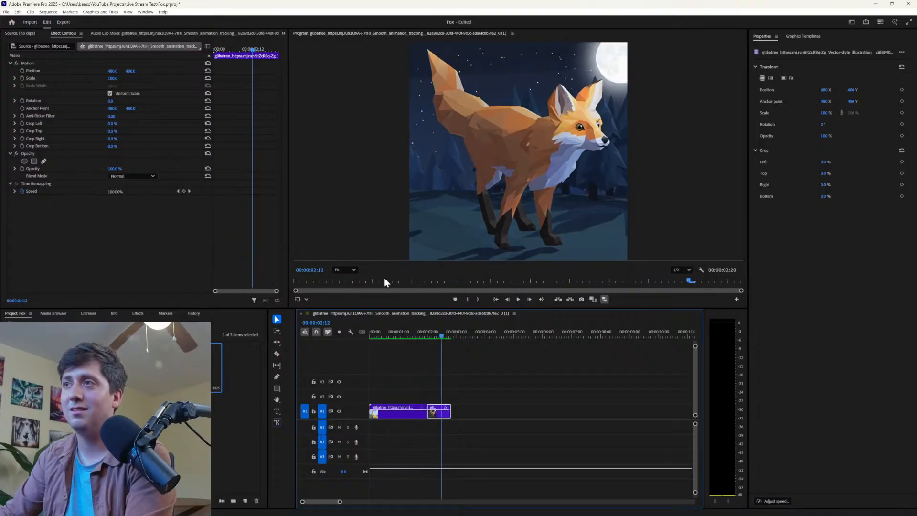
key(space)
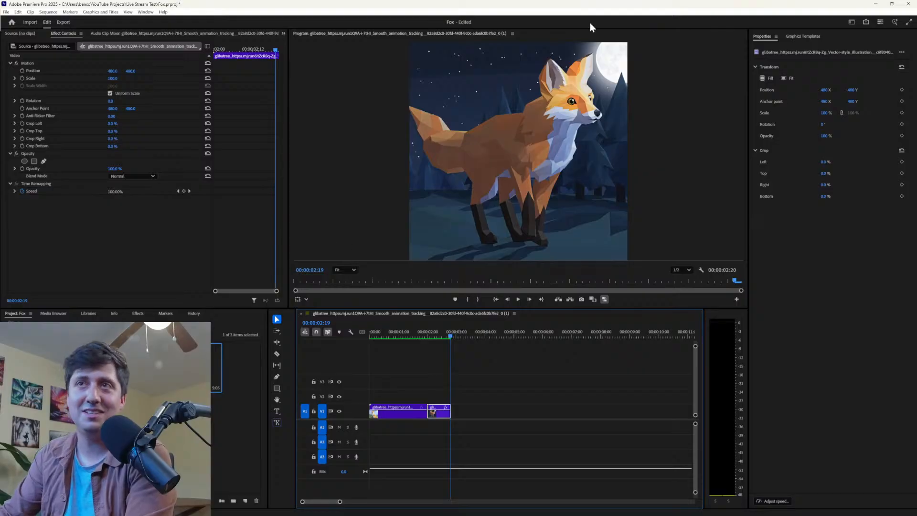
Switch to the browser and check the winter fox video's progress in Midjourney.
click(876, 4)
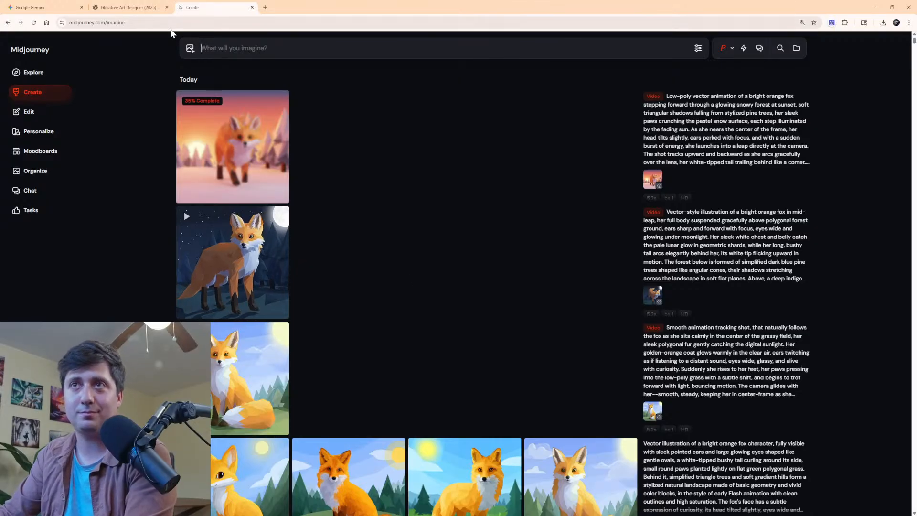
click(130, 7)
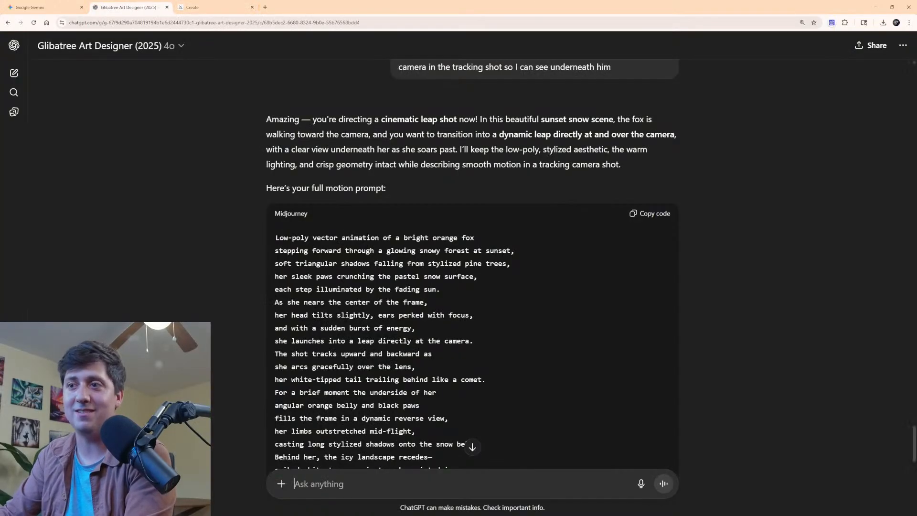
click(196, 8)
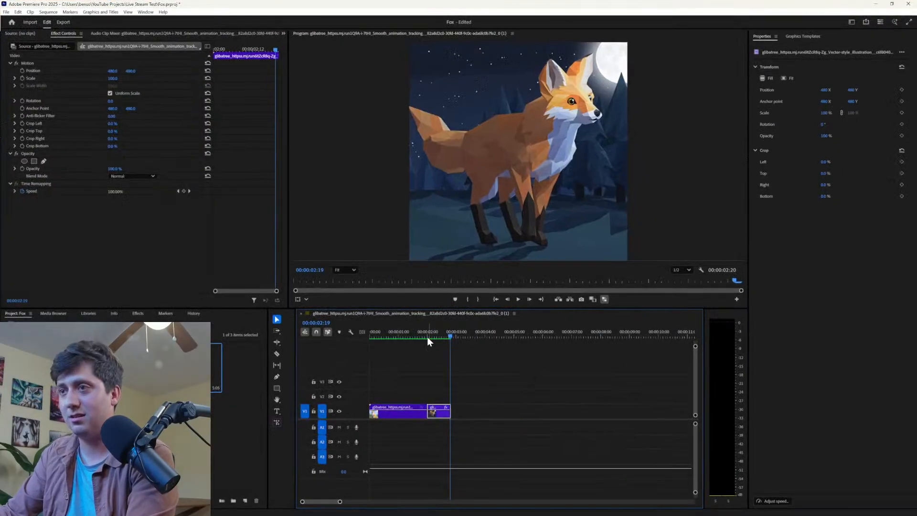
Return to Premiere Pro, lengthen the night fox clip to end at about 00:00:03:07, and scrub through the extension.
drag(427, 337, 443, 333)
drag(450, 411, 464, 413)
drag(443, 337, 465, 366)
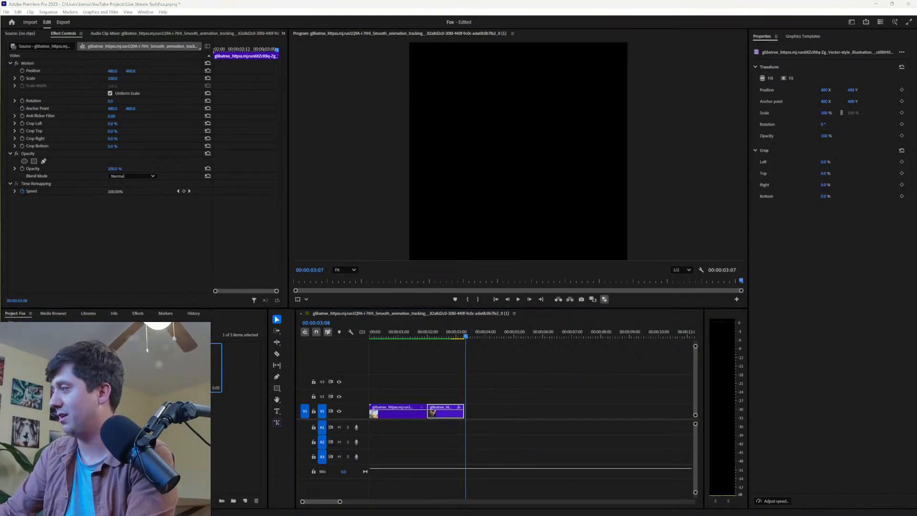
Switch to the Gemini chat in the browser and send "Can we see this scene from the side?" about the winter fox image.
key(alt+Tab)
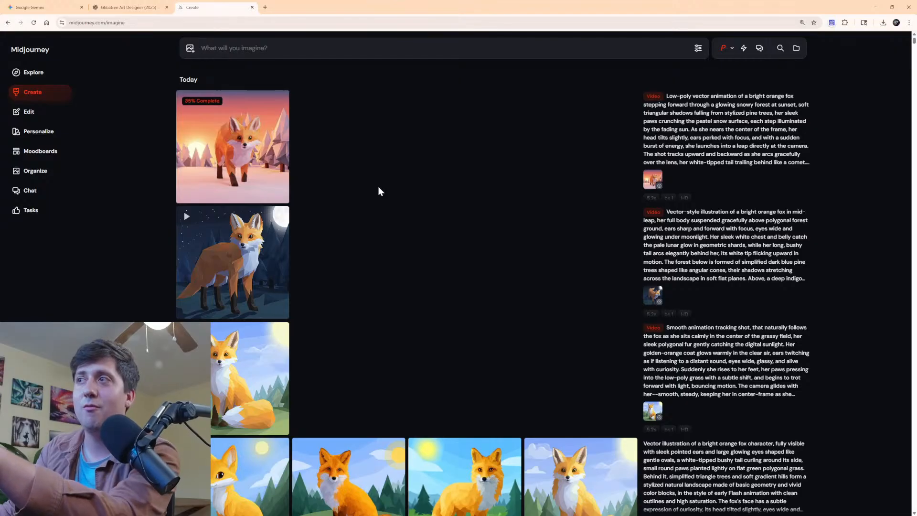
click(126, 8)
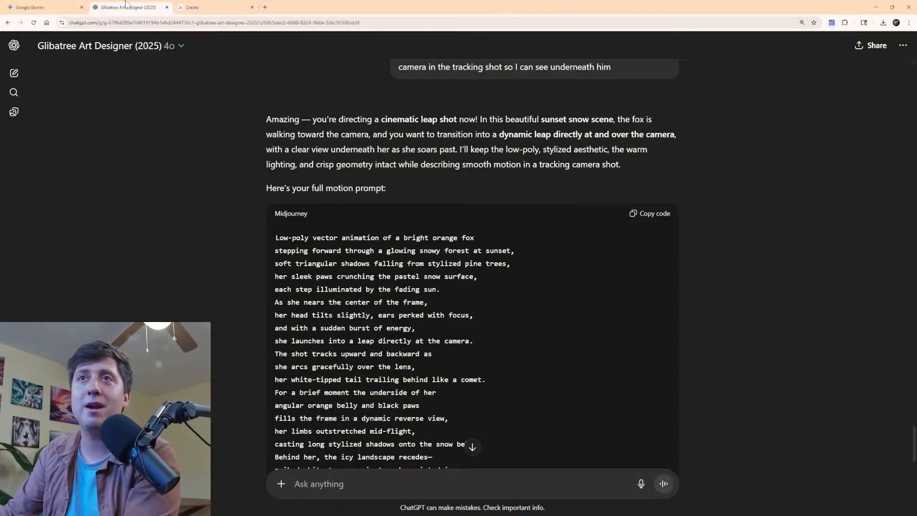
click(29, 7)
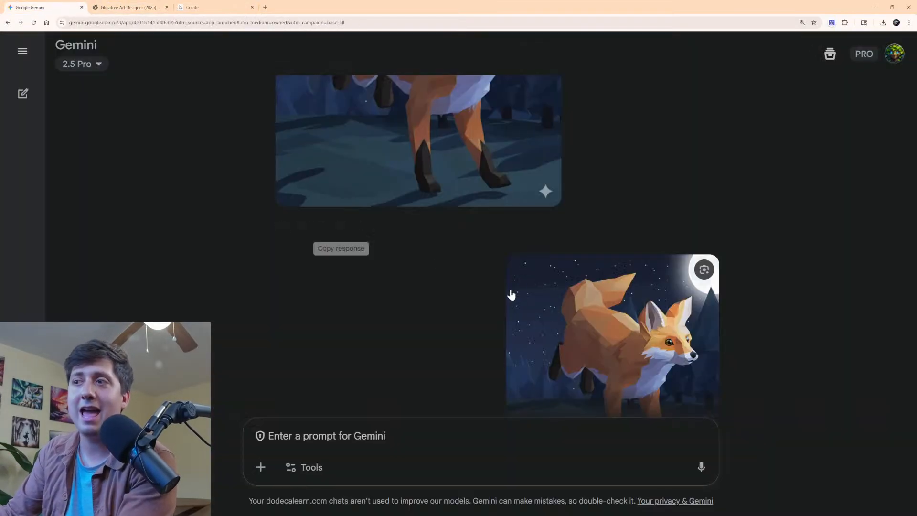
scroll(512, 313, down, 10)
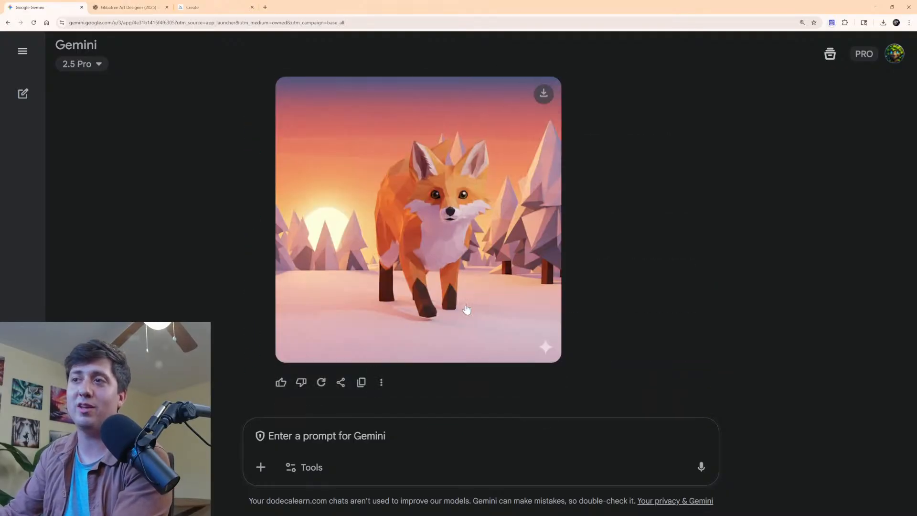
click(319, 437)
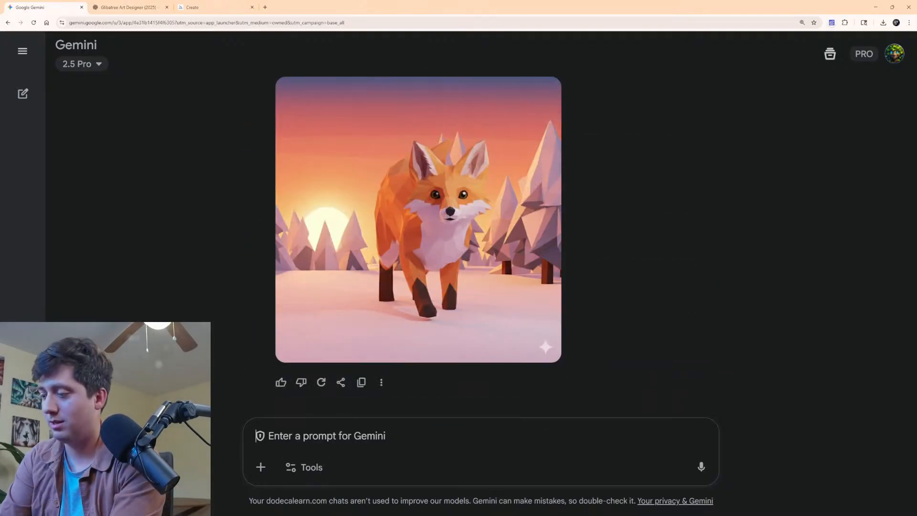
text(Can we see this scen)
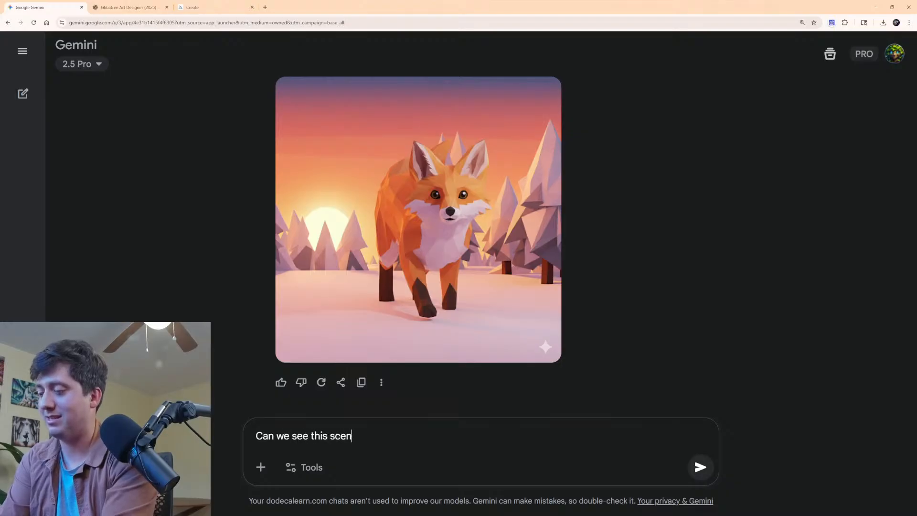
text(e from the side)
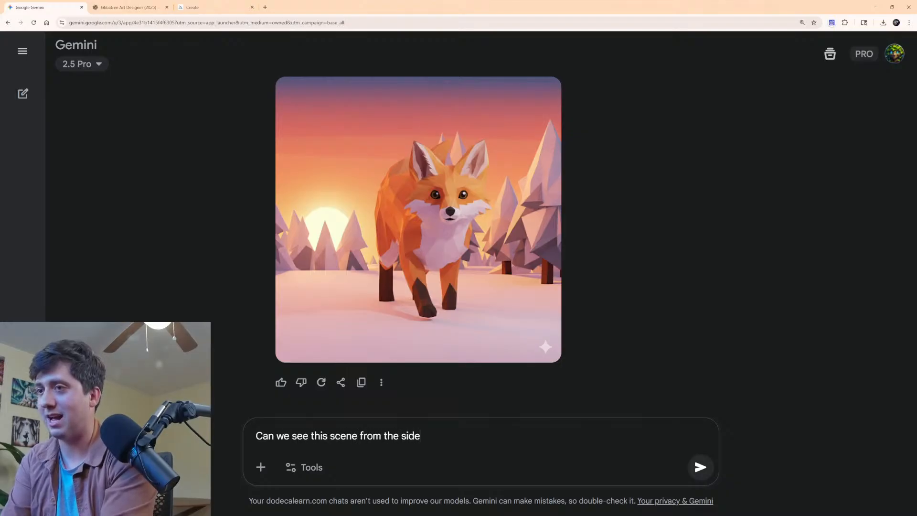
text(?)
key(Return)
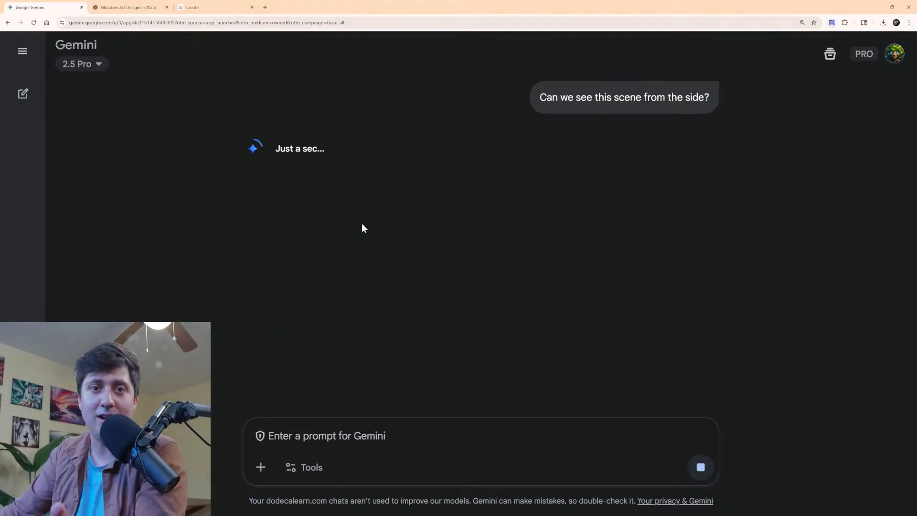
Open a new browser tab and return to the Gemini chat.
scroll(362, 228, up, 5)
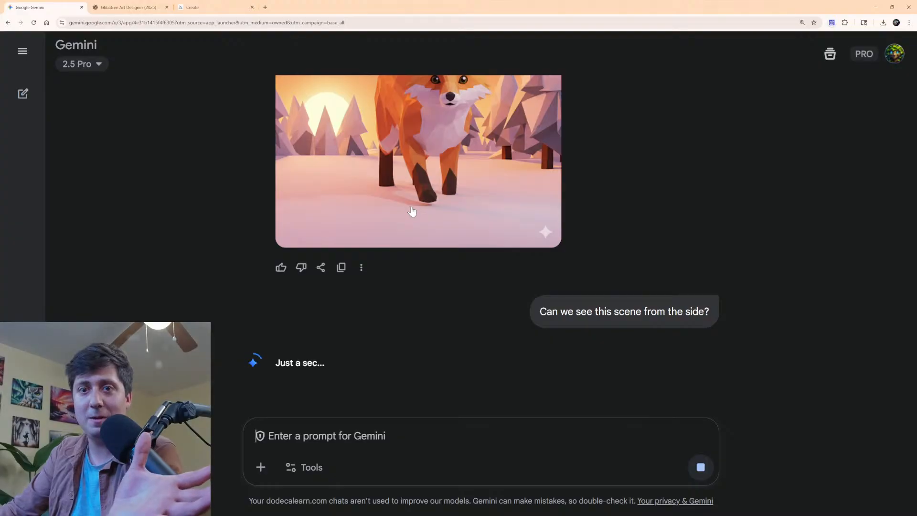
scroll(407, 225, down, 3)
scroll(407, 226, down, 2)
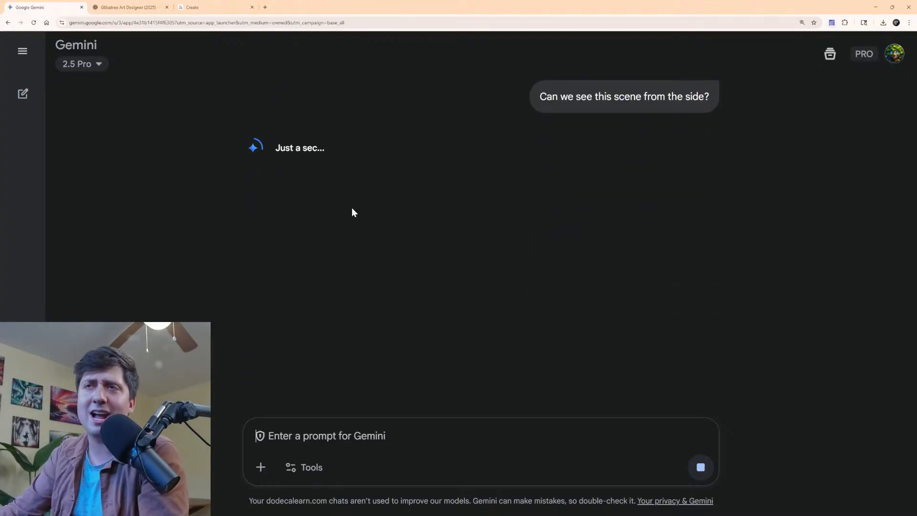
key(ctrl+t)
click(48, 7)
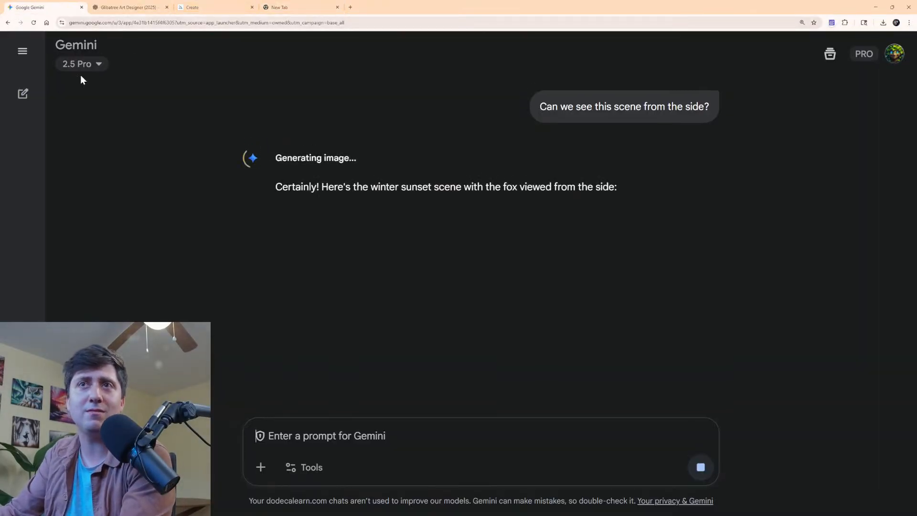
Look over Gemini's available tools and examine the generated side view of the winter fox.
click(303, 467)
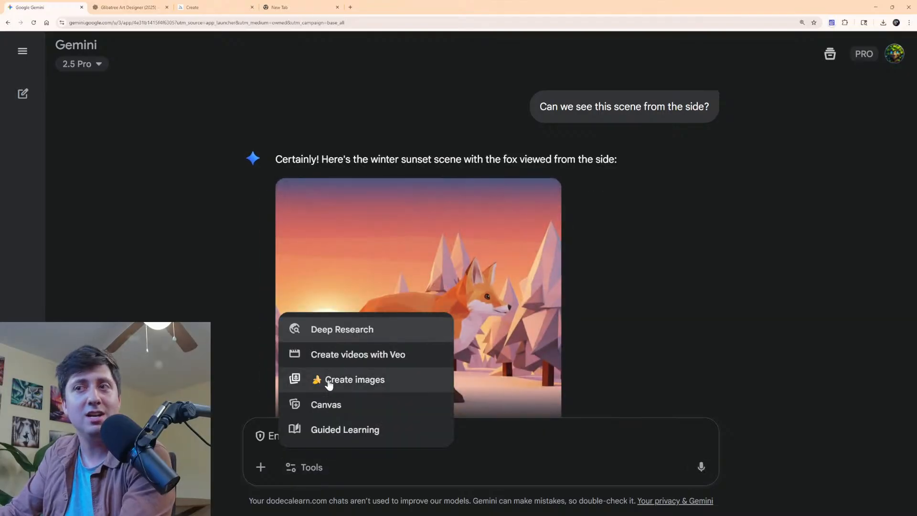
click(708, 339)
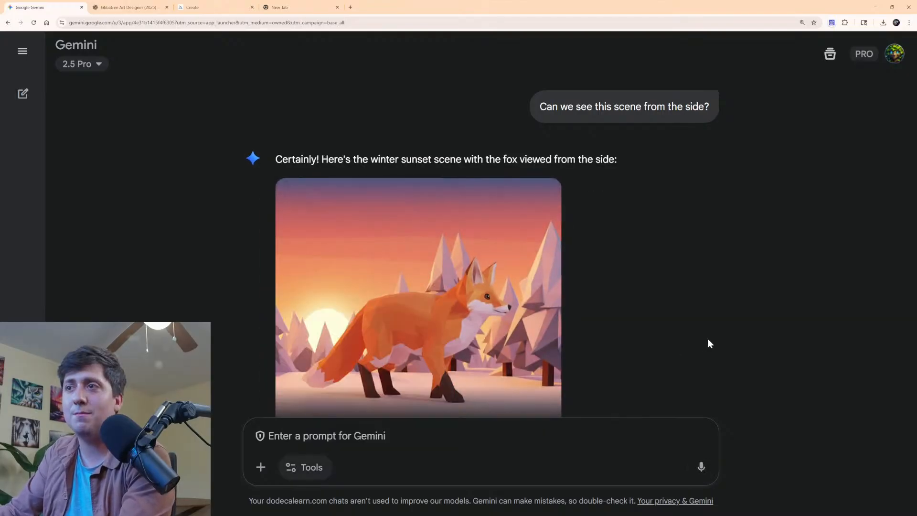
click(309, 7)
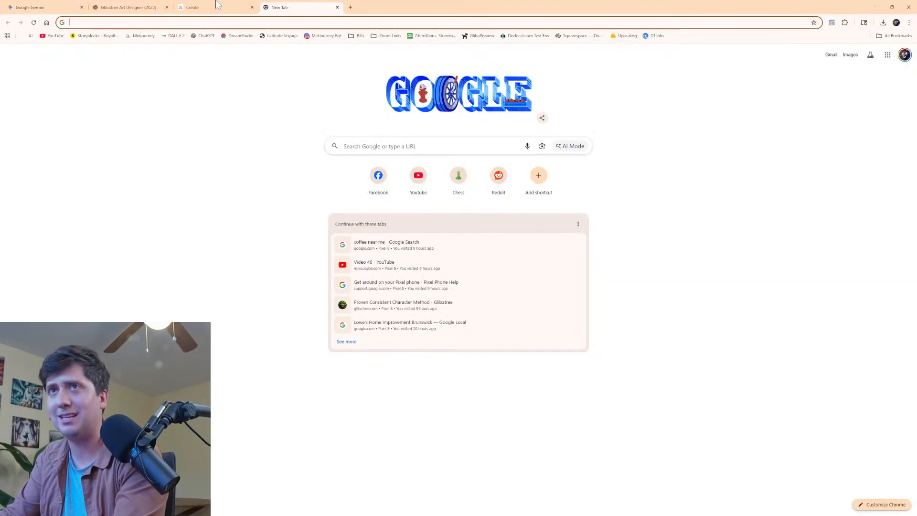
click(19, 7)
scroll(155, 149, down, 2)
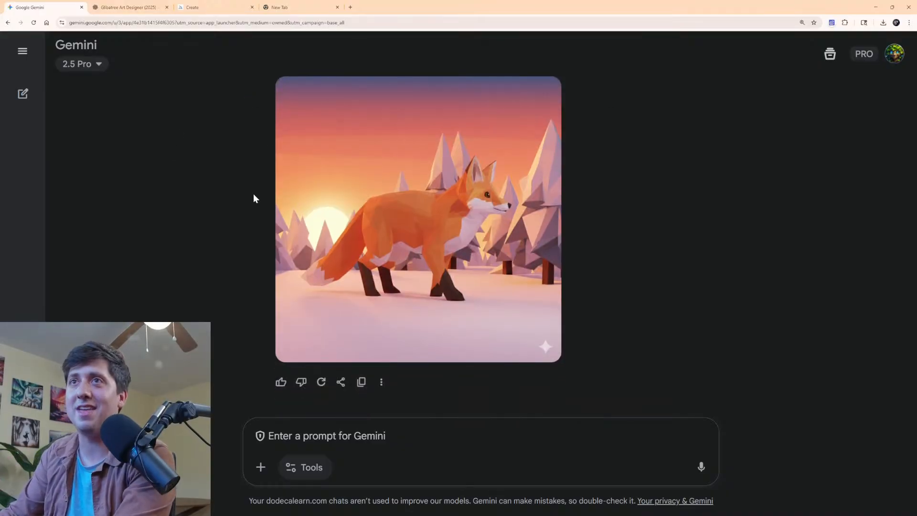
Draft the prompt "Can you make him jumping?" for the side view of the winter fox, comparing it with the earlier front view.
scroll(399, 280, down, 3)
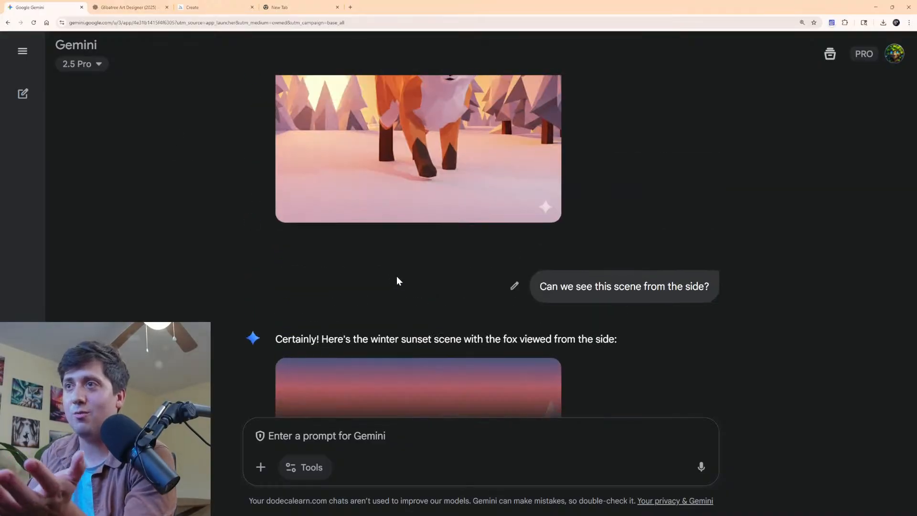
scroll(399, 282, up, 2)
scroll(446, 301, down, 6)
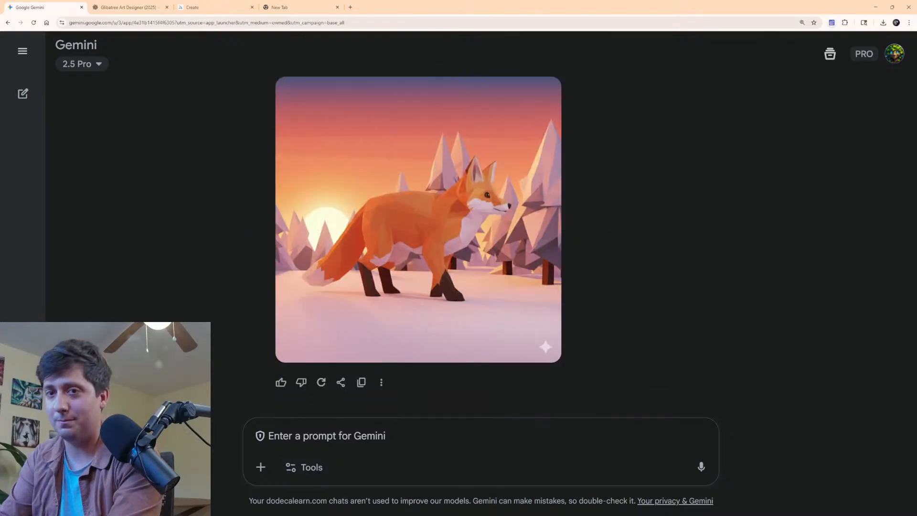
text(Can you make him)
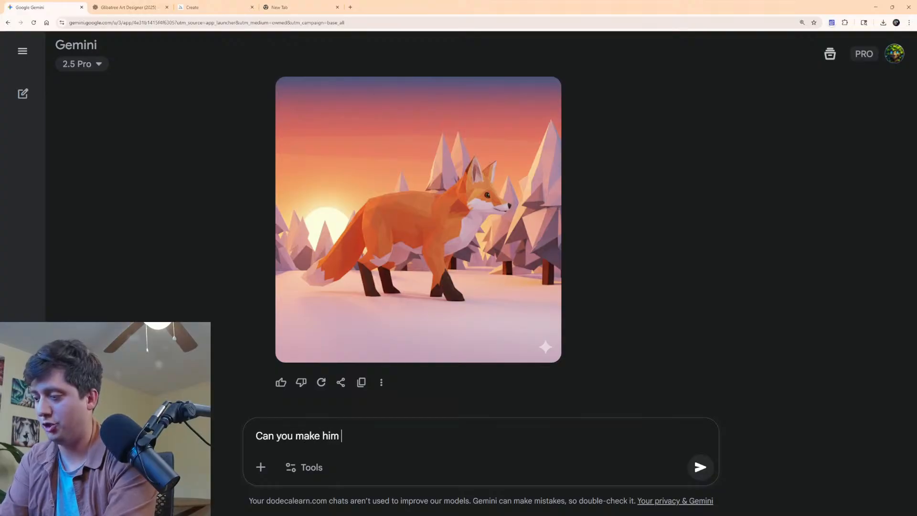
text( jumping?)
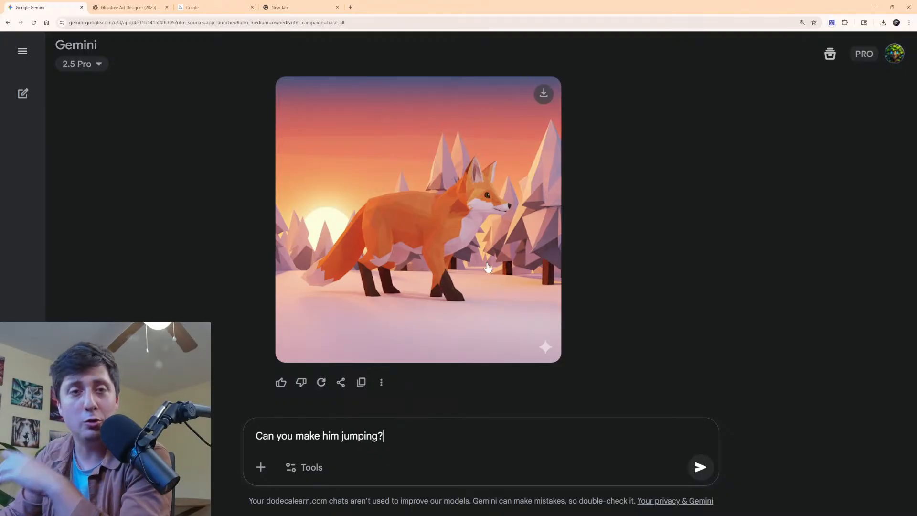
scroll(503, 149, up, 10)
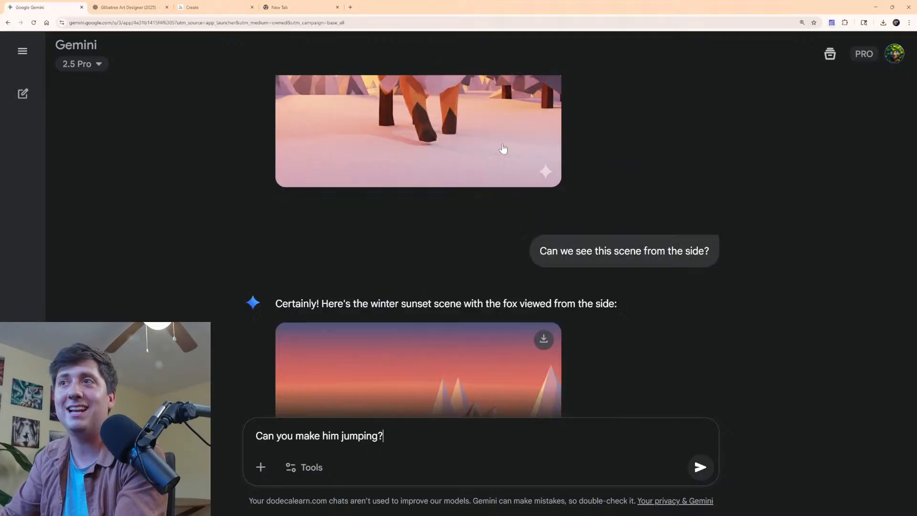
scroll(502, 162, down, 10)
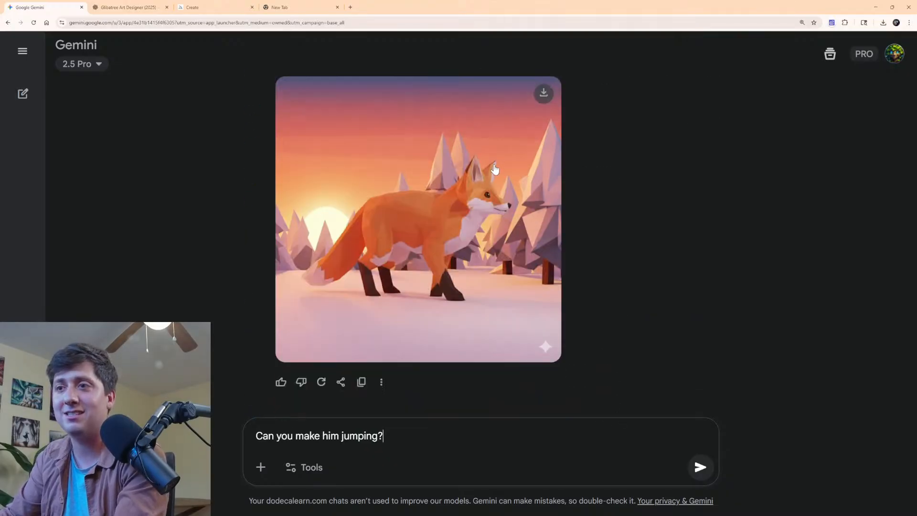
Add a second paragraph to the prompt: "The sun shouldn't be visible from this angle so take it out and just have sky.".
key(shift+Return)
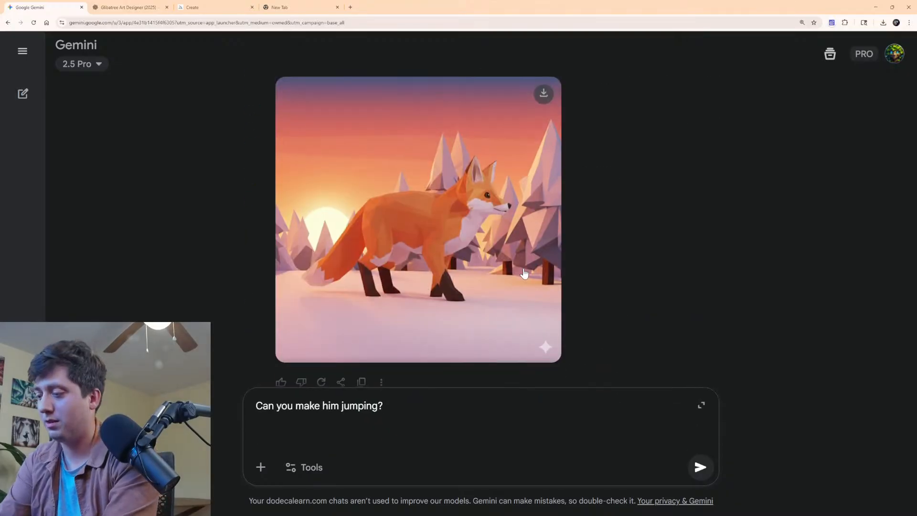
text(The sun shouldl n)
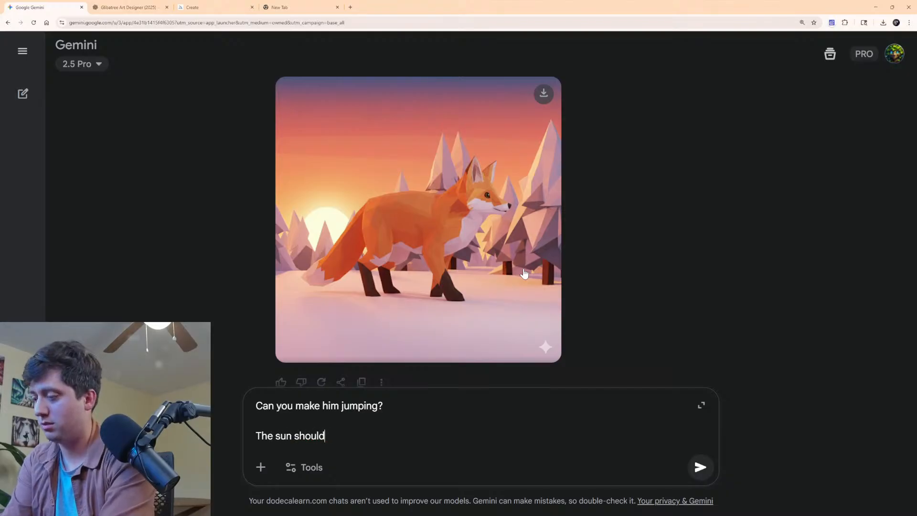
text(visib)
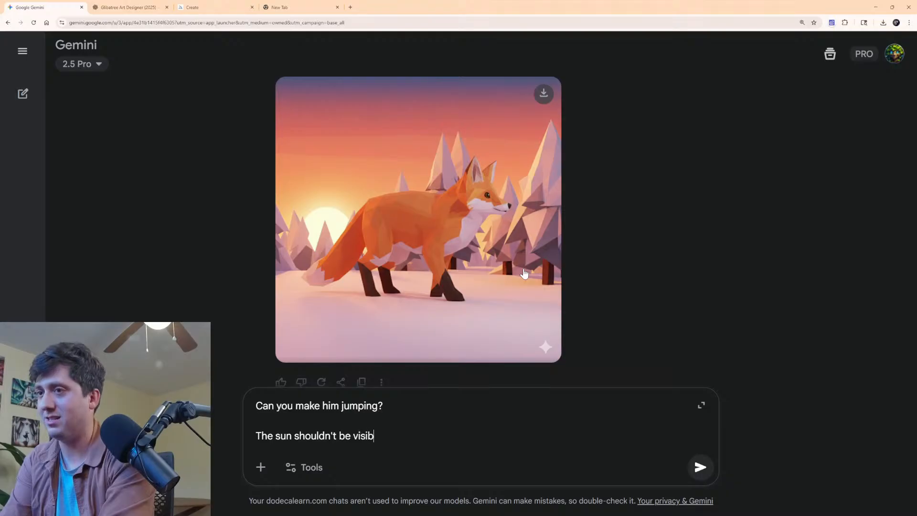
text(le from this )
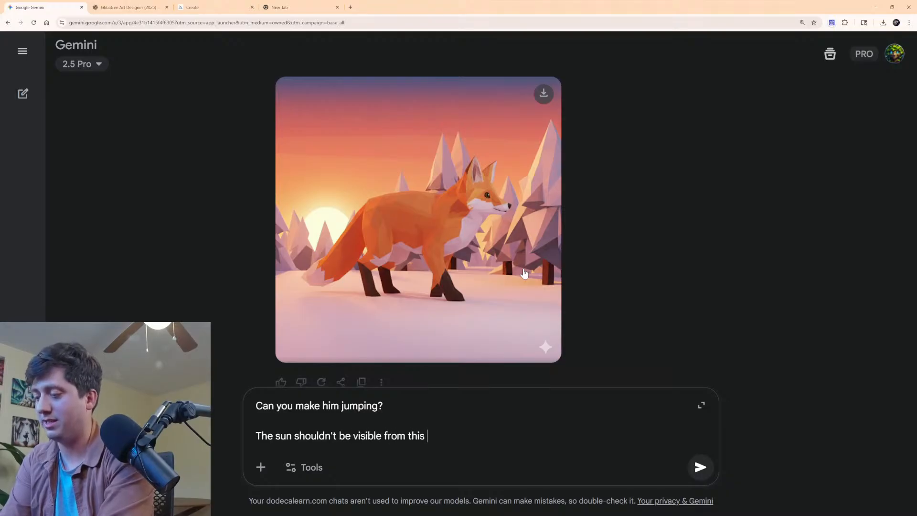
text(angle so )
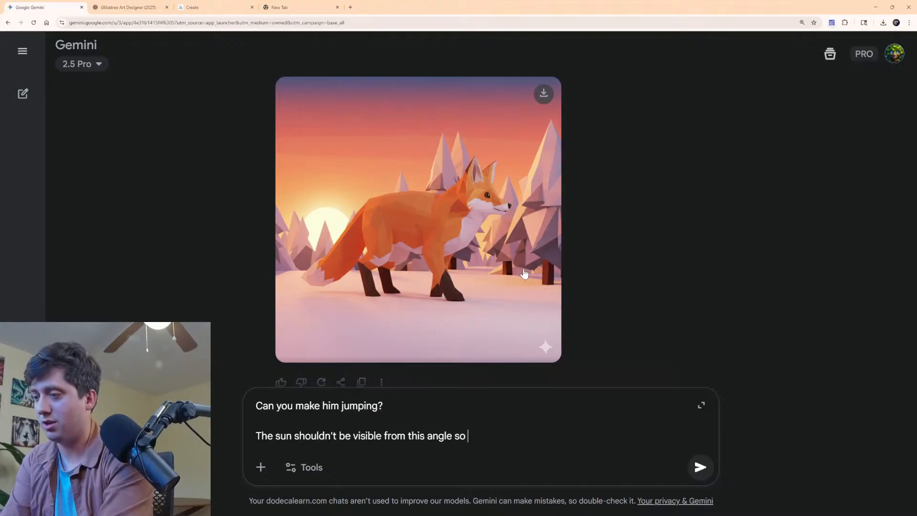
text(take it out )
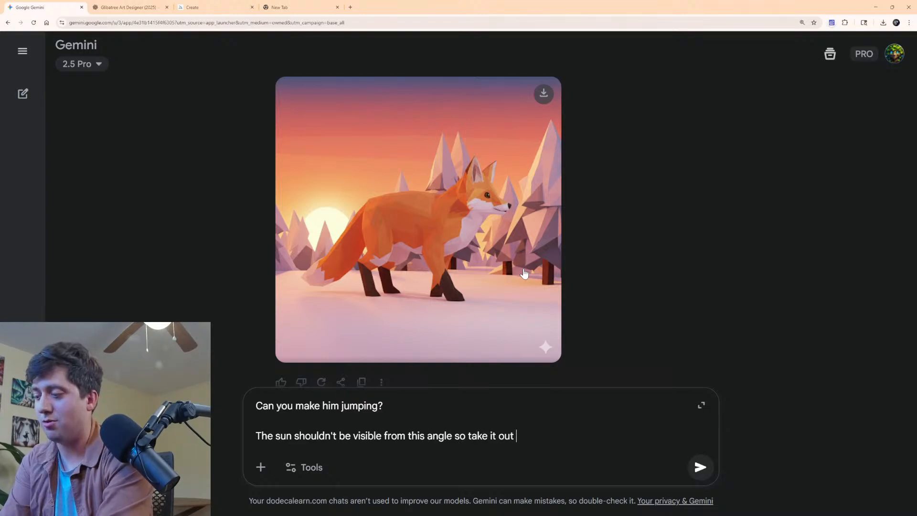
text(and j)
key(BackSpace)
key(BackSpace)
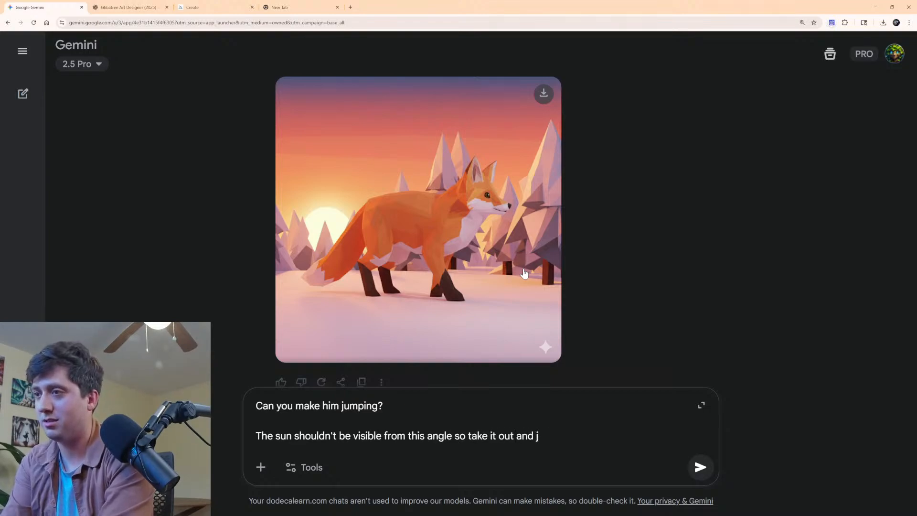
text(ust have sky.)
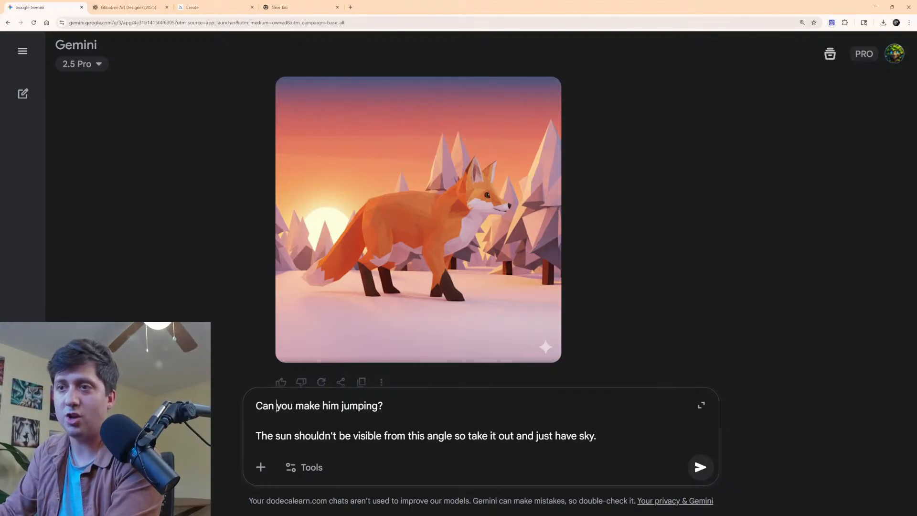
Reword the prompt's first line as "Can you also make him jumping now from this angle?" and send the message.
text(also)
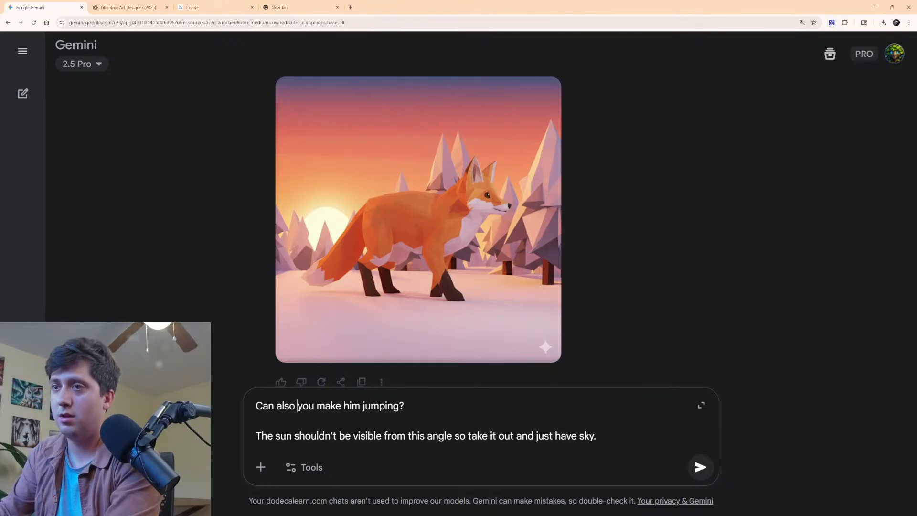
key(ctrl+shift+Left)
key(BackSpace)
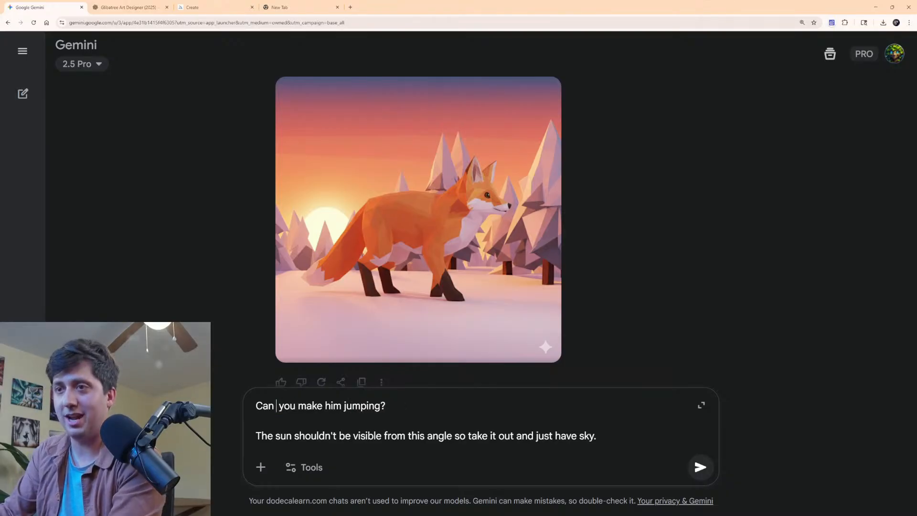
text(also )
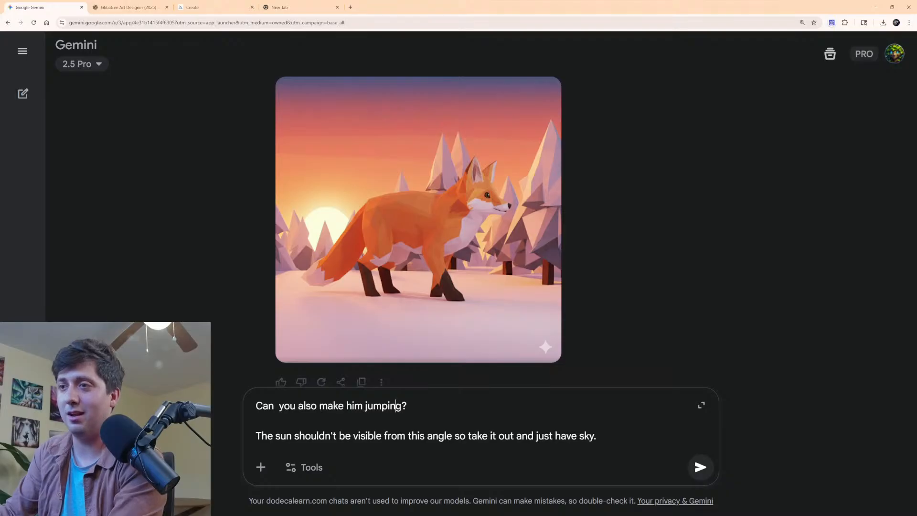
text( nnow)
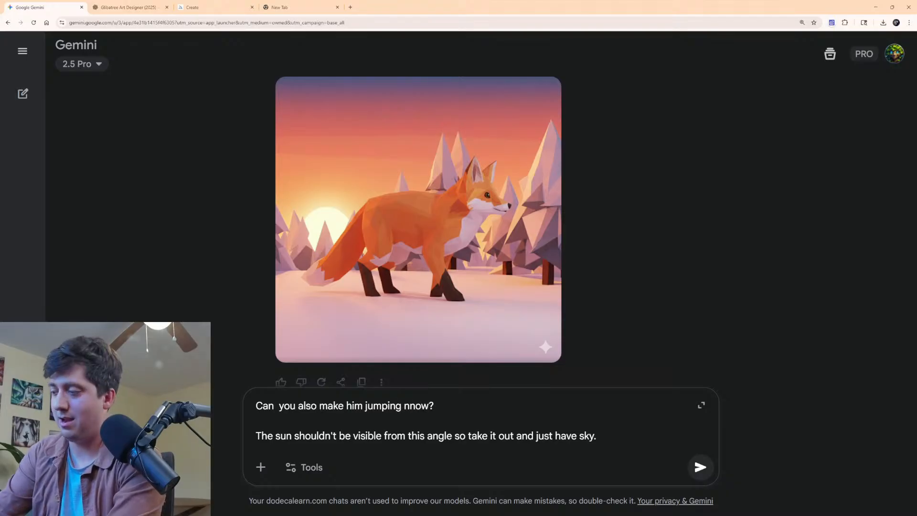
key(BackSpace)
key(BackSpace)
key(BackSpace)
text(ow from this angl)
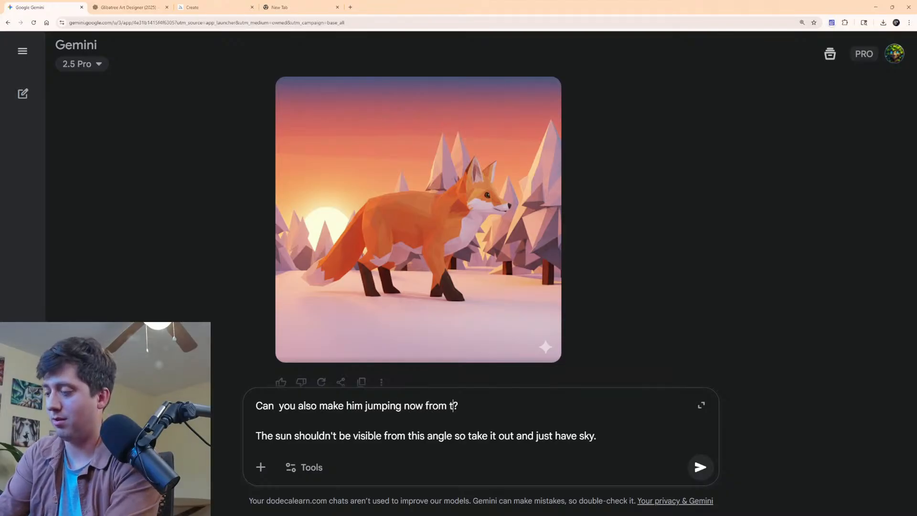
text(e)
key(Return)
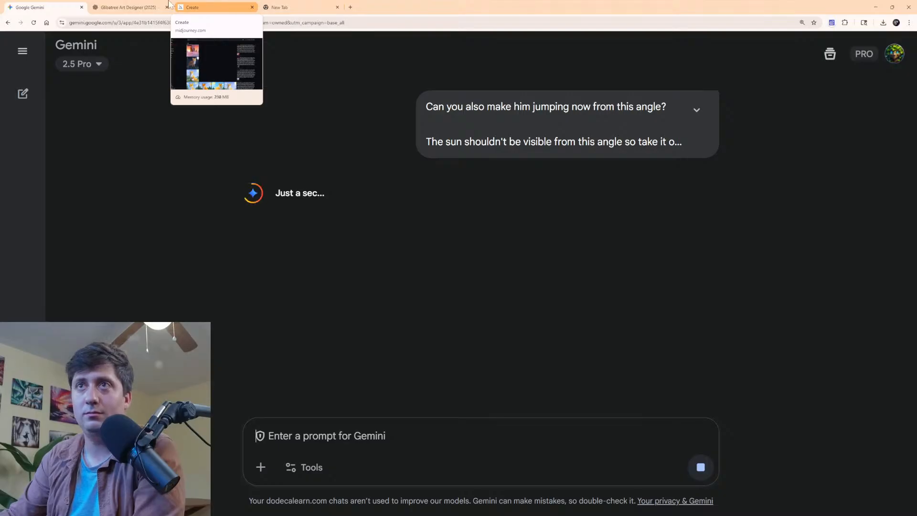
Switch to Midjourney and check the rendering progress of the sunset fox leap video.
click(147, 6)
click(217, 5)
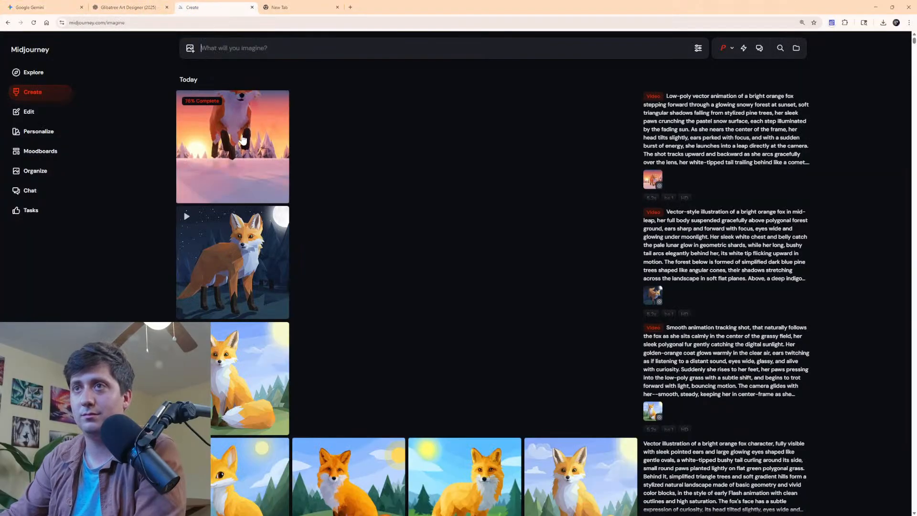
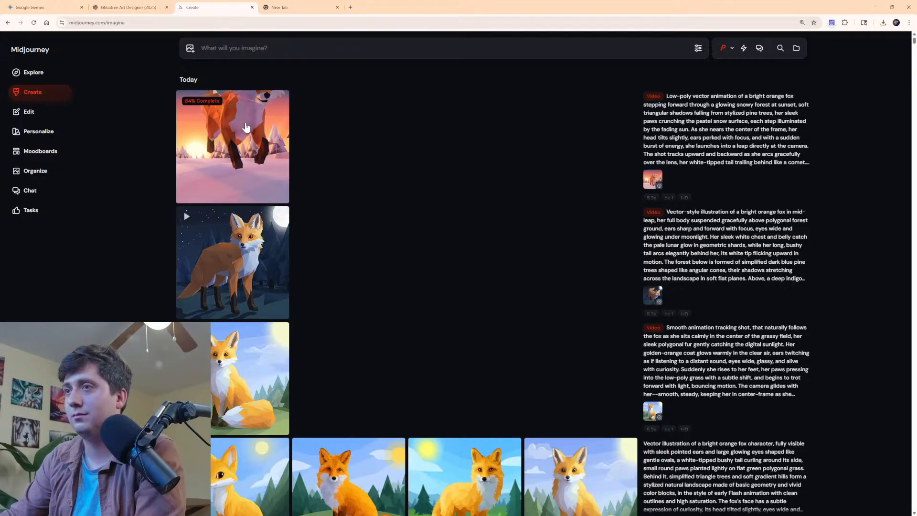
mouse_move(232, 249)
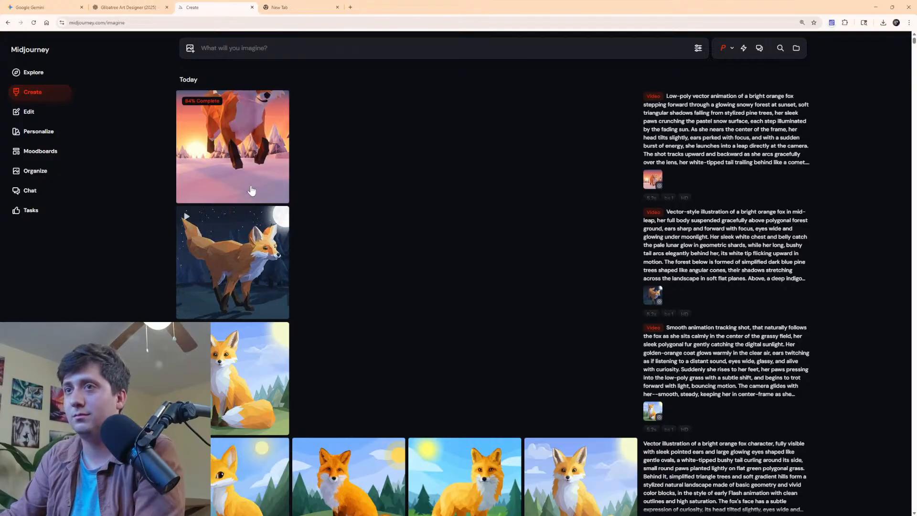
Switch to the ChatGPT chat, review the earlier animation prompts, and draft "Re write this as another smooth animation tracking" as a new message.
click(128, 7)
scroll(507, 272, up, 7)
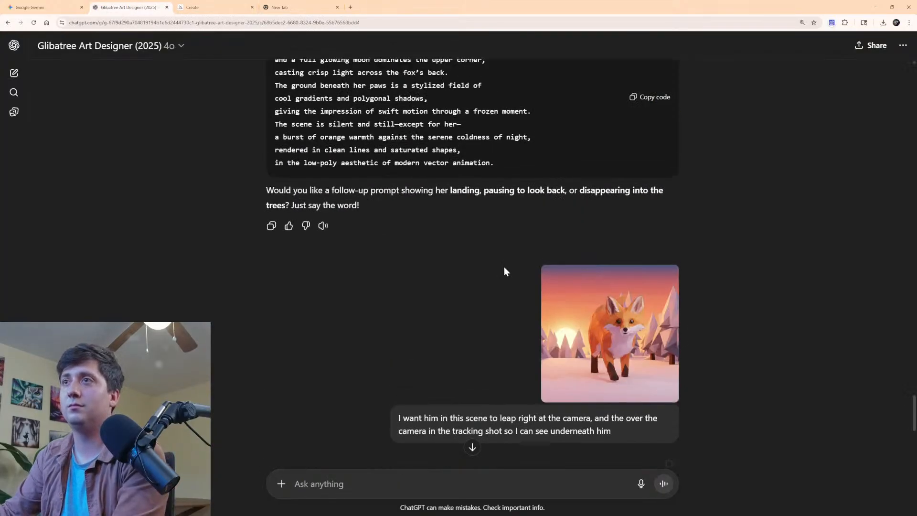
scroll(502, 268, up, 15)
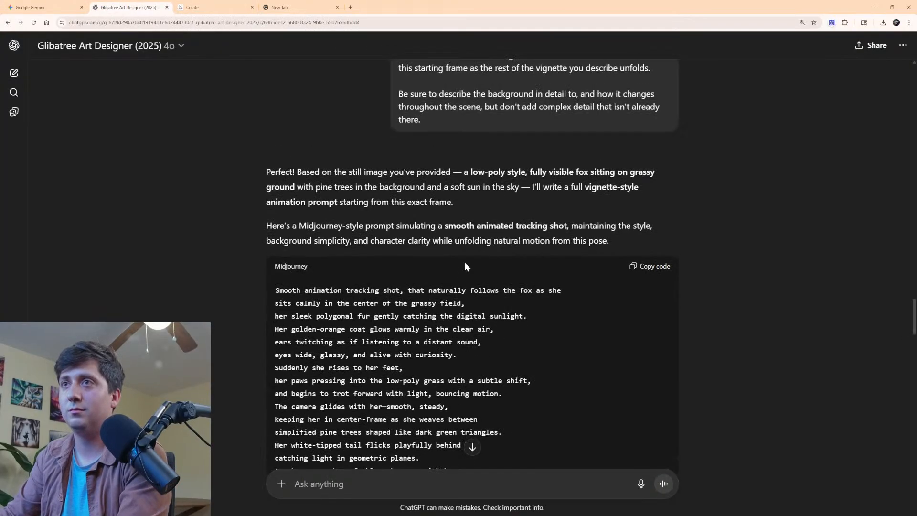
scroll(517, 275, down, 15)
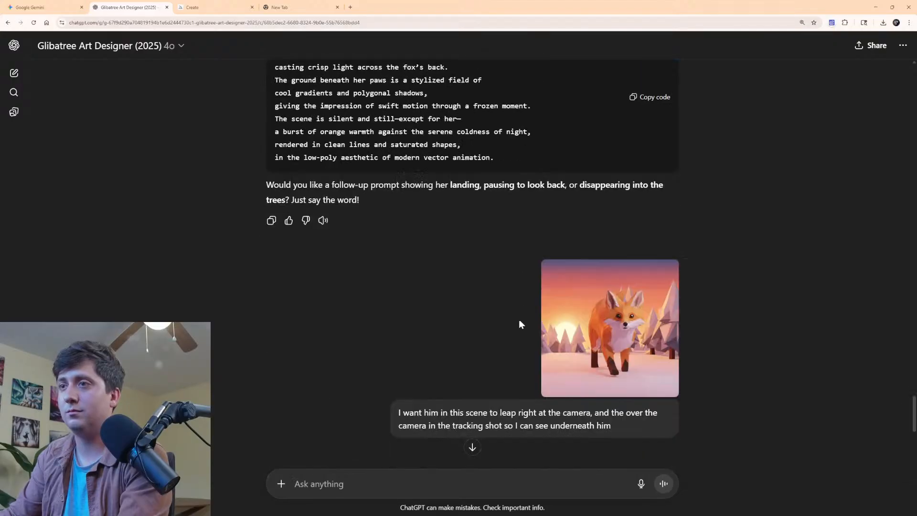
scroll(521, 325, down, 6)
text(R)
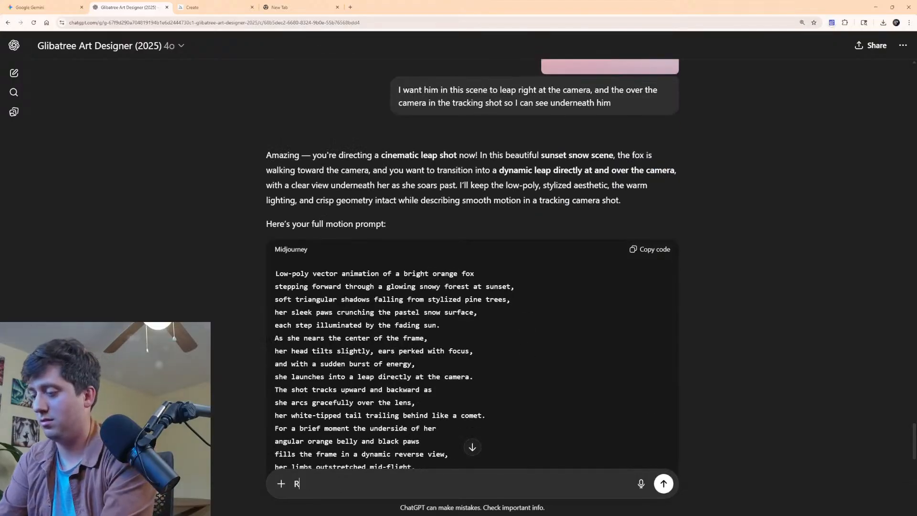
text(e write th)
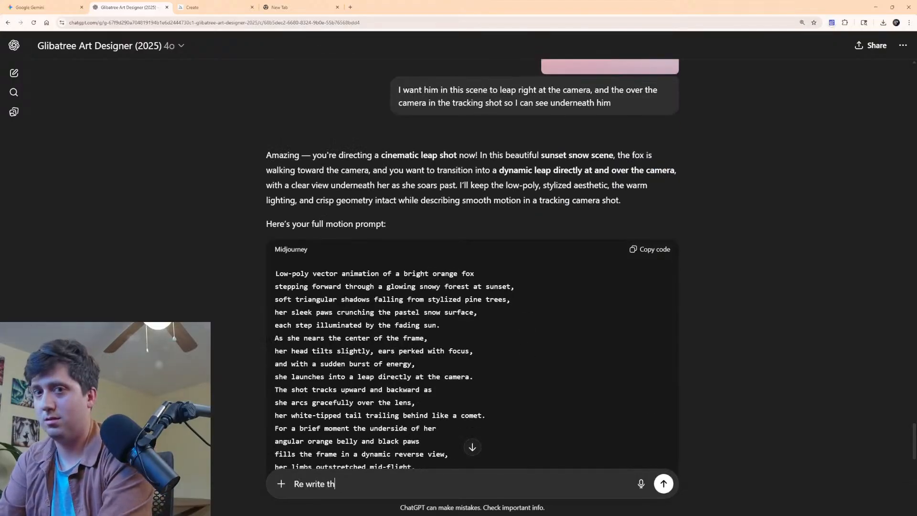
text(is as ano)
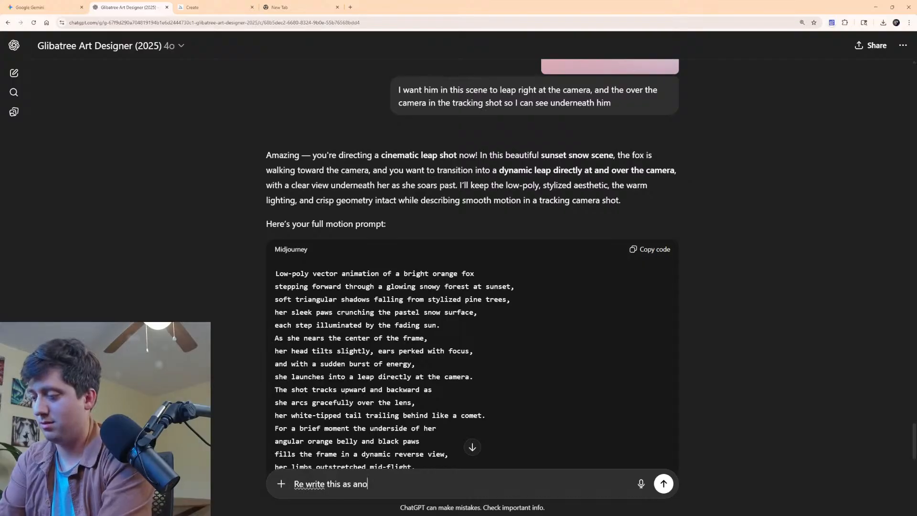
text(thersmooth)
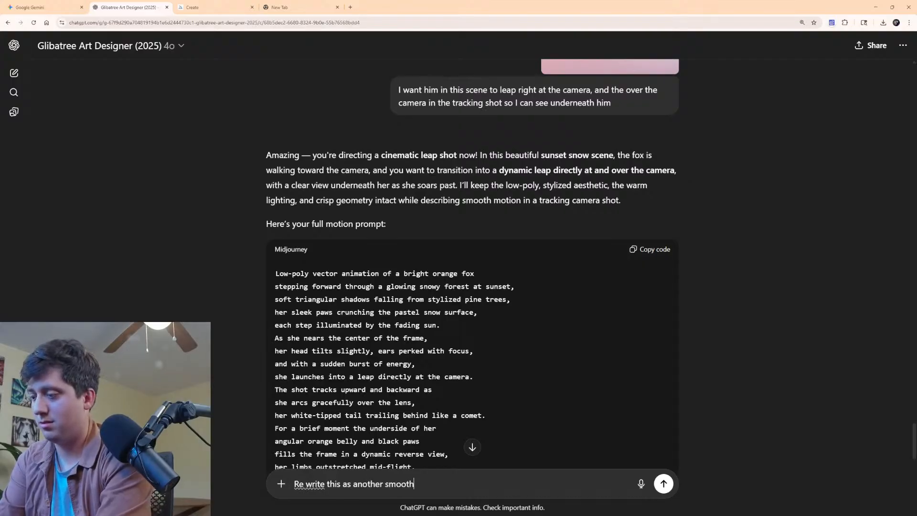
text( animation st)
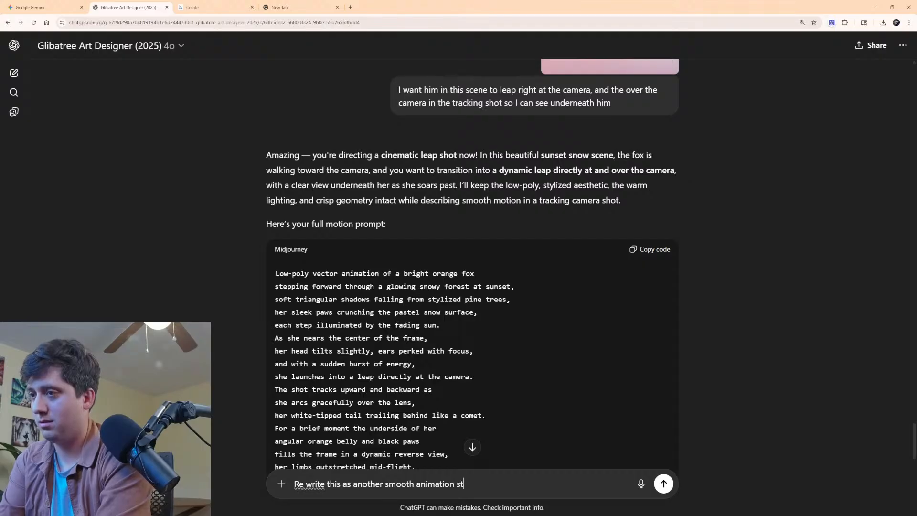
key(BackSpace)
key(BackSpace)
text(tracking)
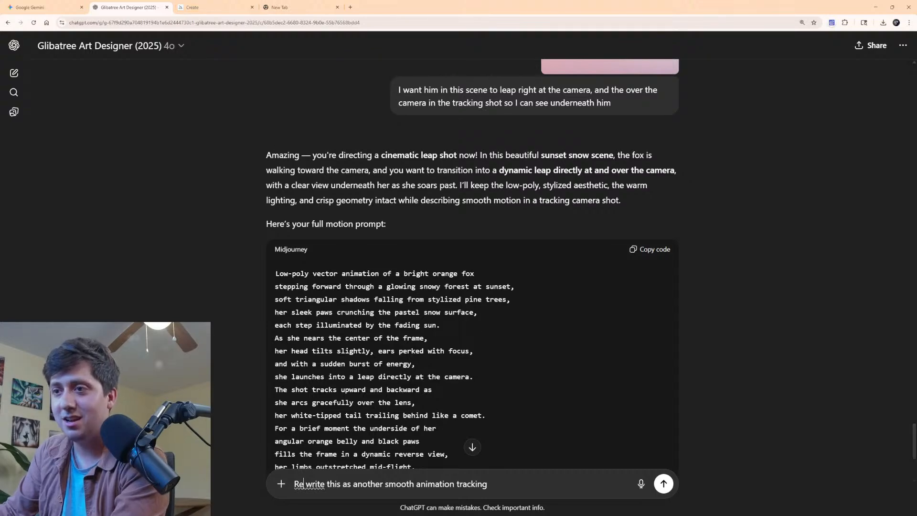
Return to Midjourney, examine the enlarged preview of the sunset fox leap video, and close it.
click(215, 8)
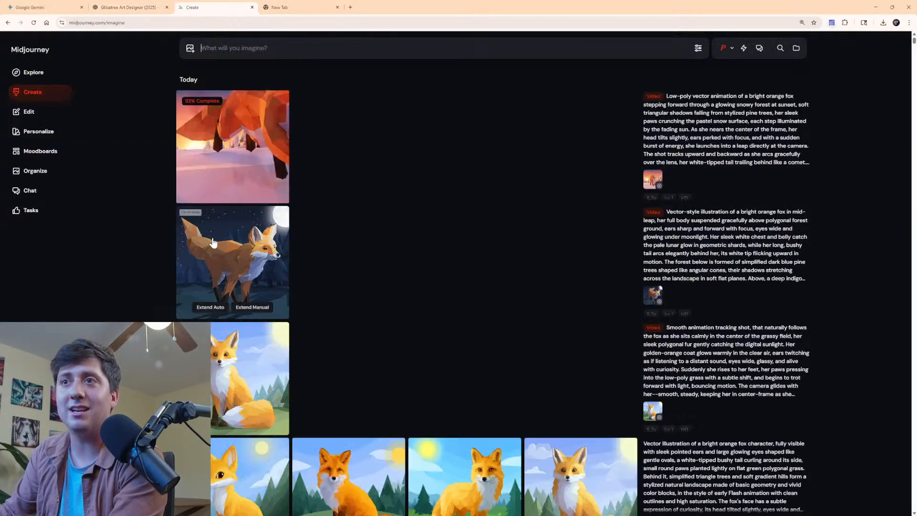
click(212, 244)
click(649, 199)
click(218, 147)
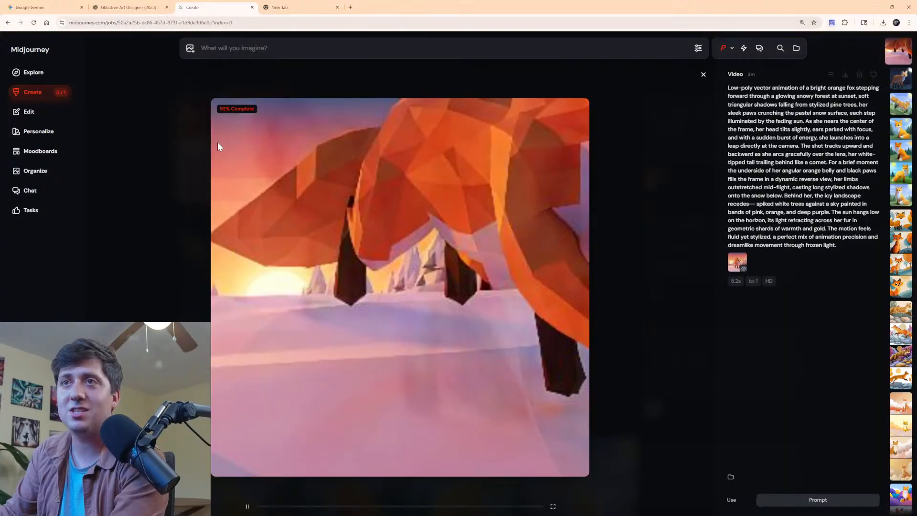
click(617, 235)
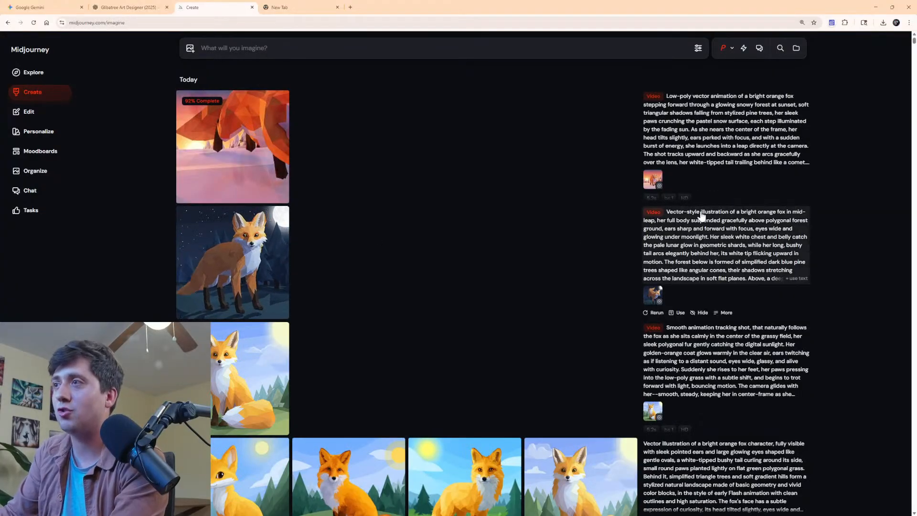
Open the finished sunset fox leap video in the enlarged preview.
drag(701, 212, 779, 285)
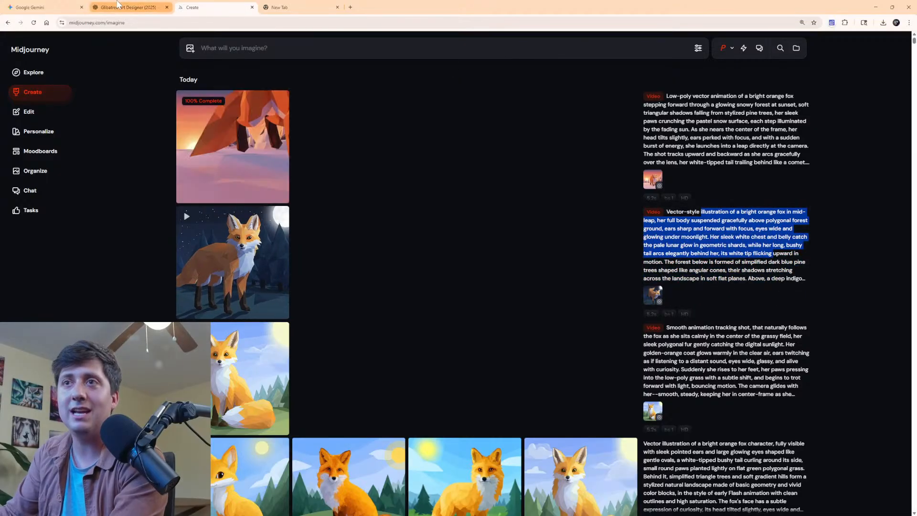
click(239, 135)
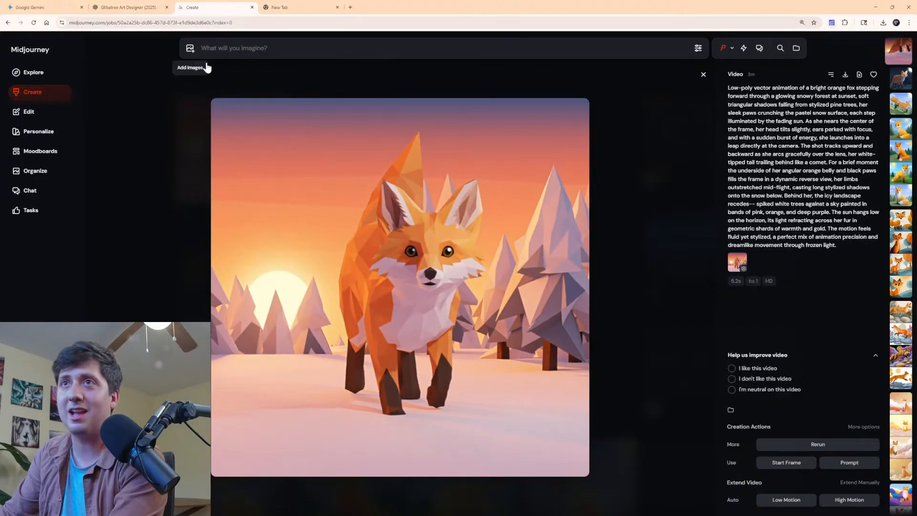
Switch to the ChatGPT chat, review the earlier fox prompts, and extend the draft message with "shot like the one before, describe the motion".
click(138, 7)
scroll(511, 183, up, 3)
scroll(506, 185, down, 5)
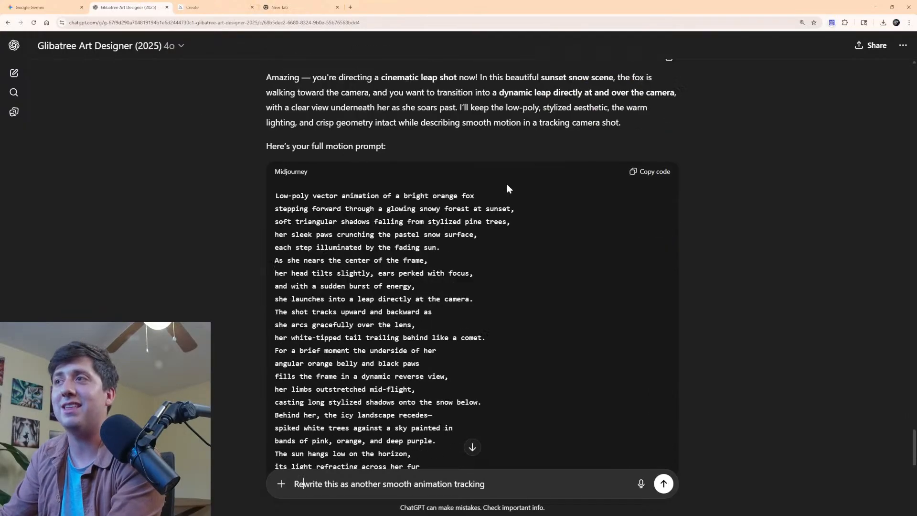
scroll(499, 200, down, 3)
scroll(500, 206, up, 15)
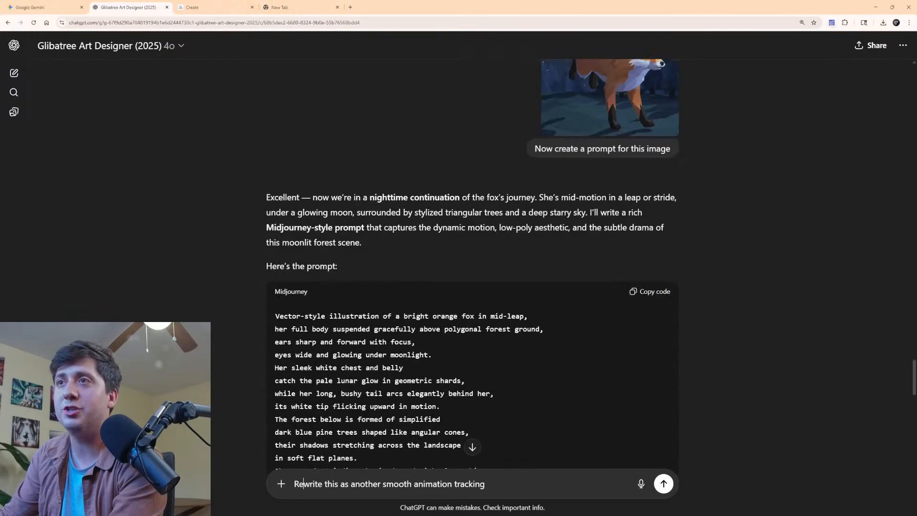
scroll(500, 215, down, 8)
scroll(501, 218, down, 5)
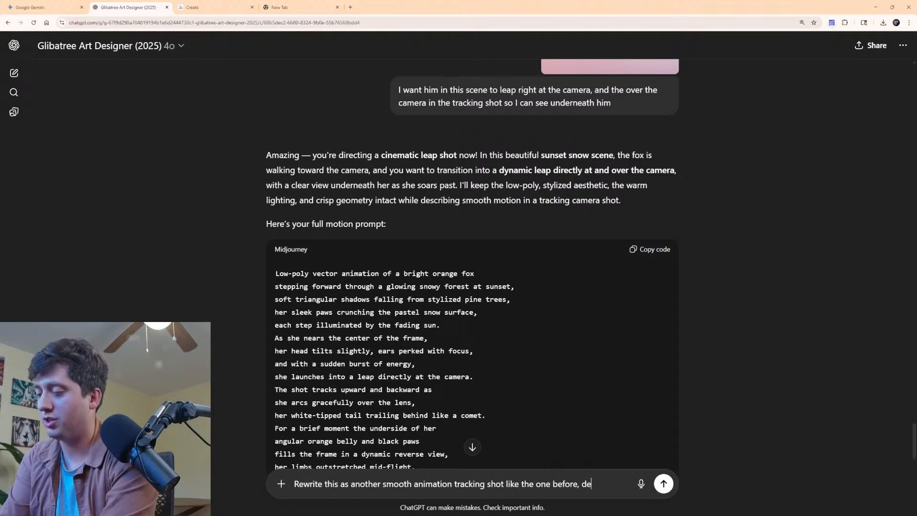
text(the motion)
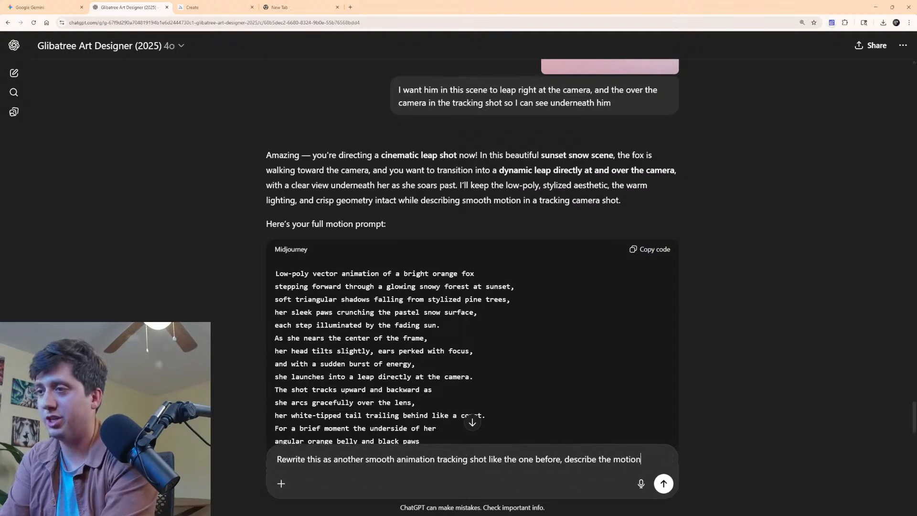
Copy the earlier "Consider that she starts sitting like this..." instructions into the draft message as a new line, ending the first line with a period.
scroll(472, 339, down, 20)
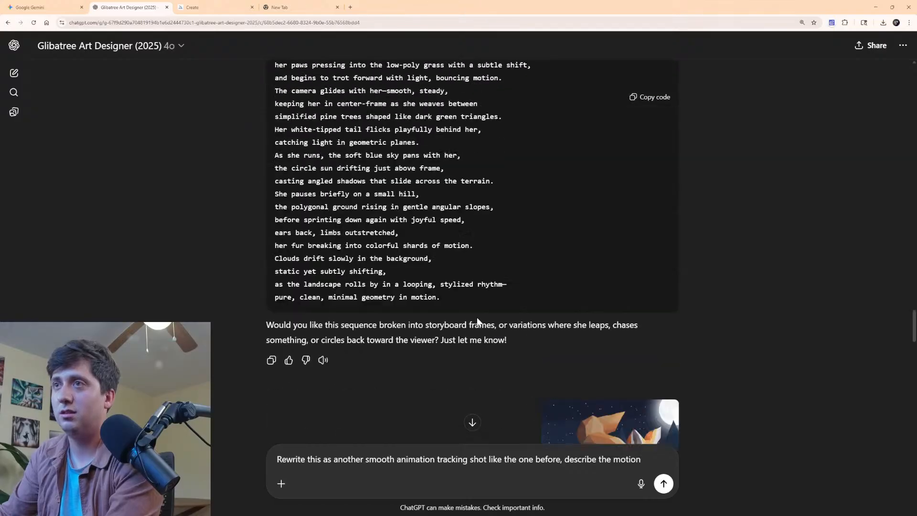
scroll(477, 318, up, 1)
scroll(430, 349, down, 5)
scroll(520, 354, up, 15)
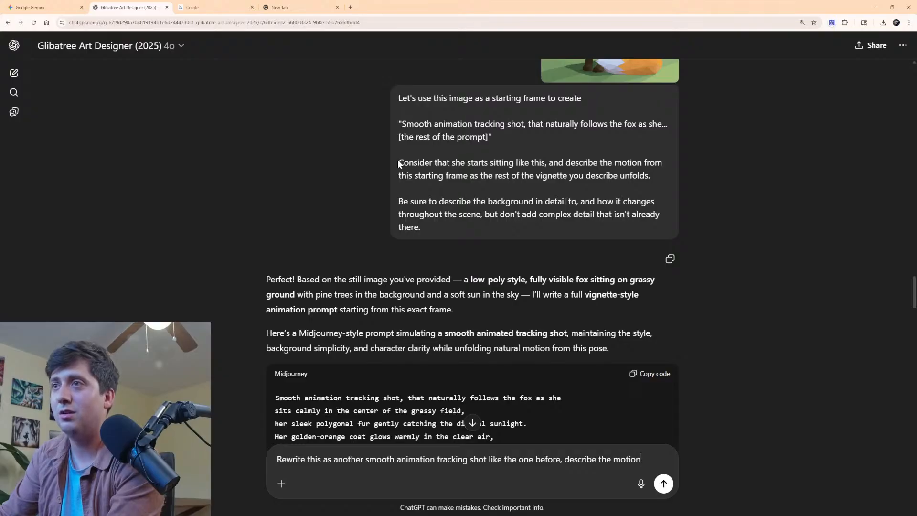
drag(398, 160, 469, 225)
key(ctrl+c)
scroll(514, 331, down, 6)
scroll(514, 336, down, 15)
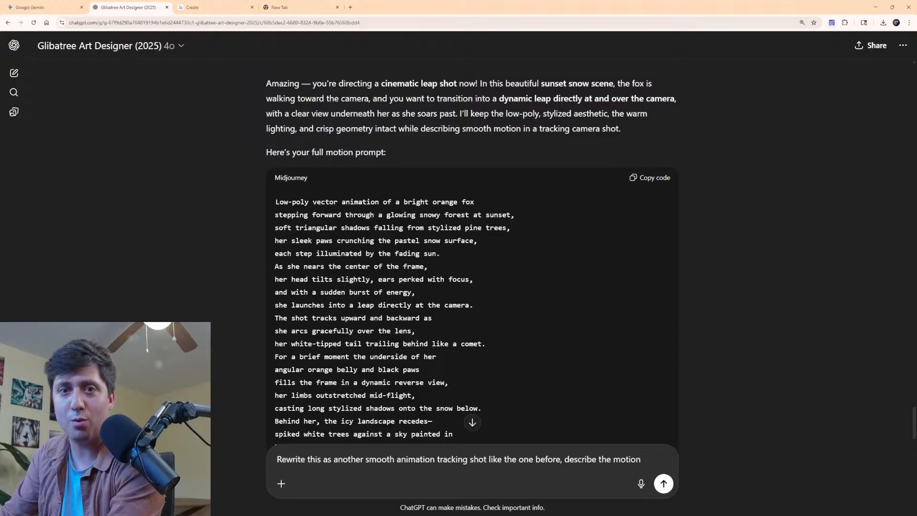
key(ctrl+v)
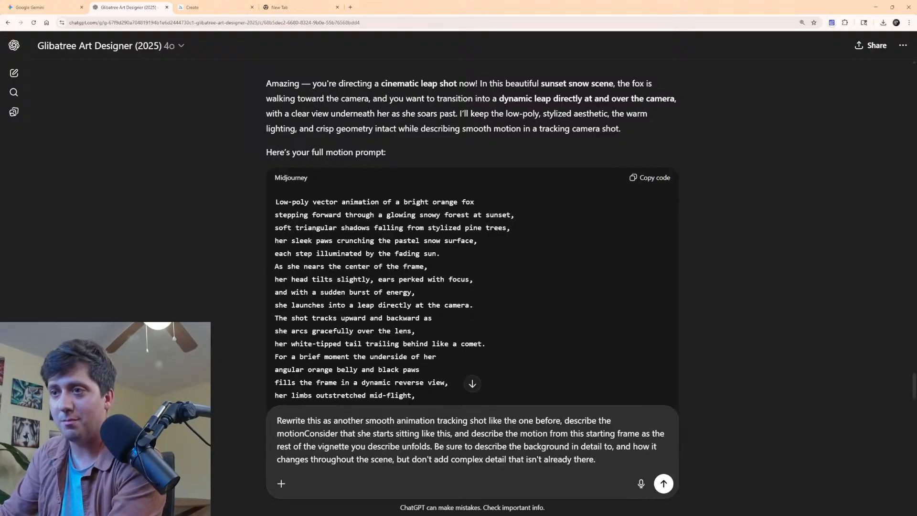
text(.)
key(shift+Return)
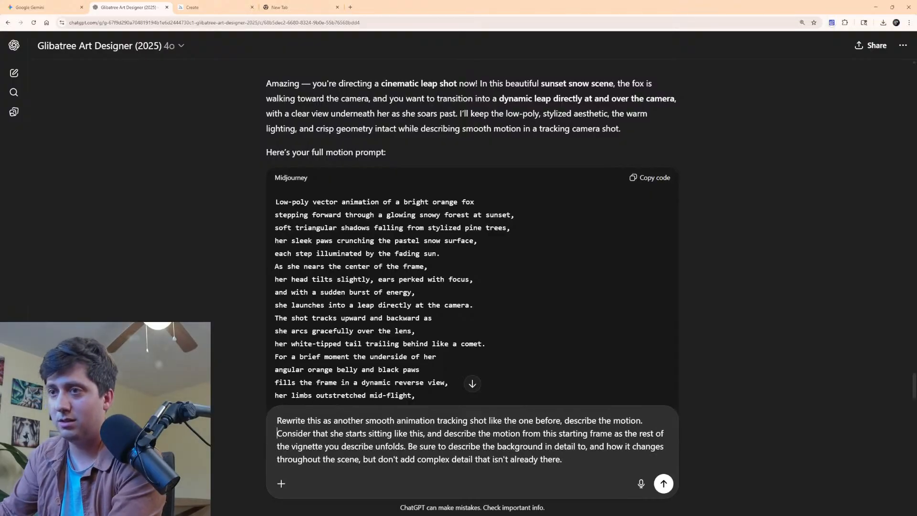
Reword the start of the pasted instructions as "Consider where he is in the image" and send the message.
drag(313, 434, 343, 434)
text(where he)
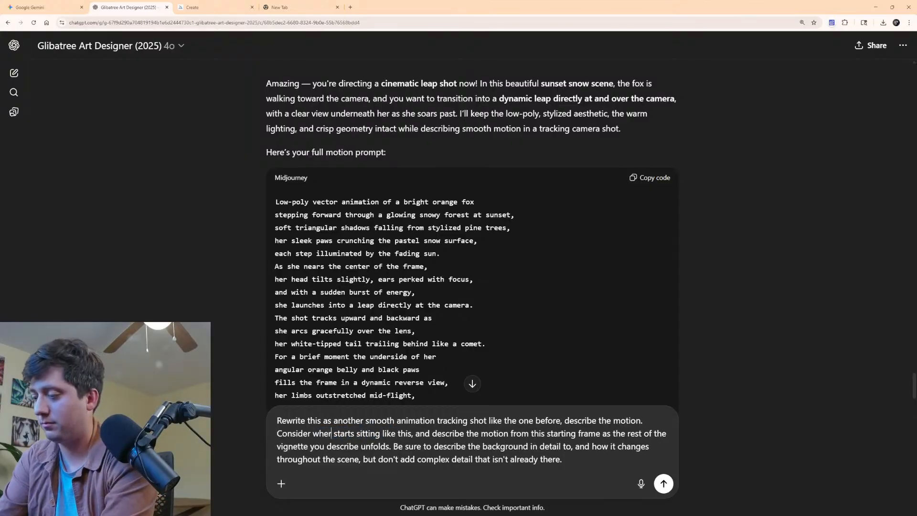
text( is in)
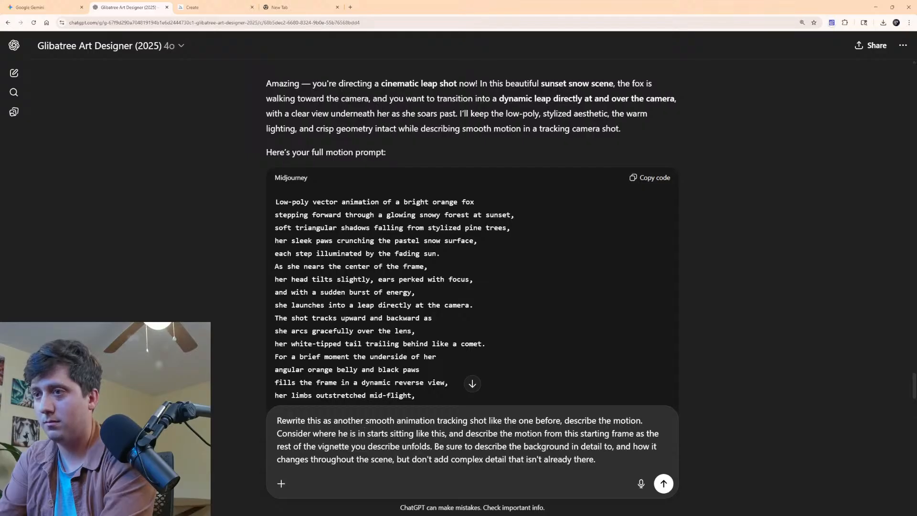
key(Delete)
key(Delete)
key(Delete)
key(Delete)
key(Delete)
key(Delete)
key(Delete)
key(Delete)
key(Delete)
key(Delete)
key(Delete)
key(Delete)
key(Delete)
key(Delete)
key(Delete)
key(Delete)
key(Delete)
key(Delete)
key(Delete)
key(Delete)
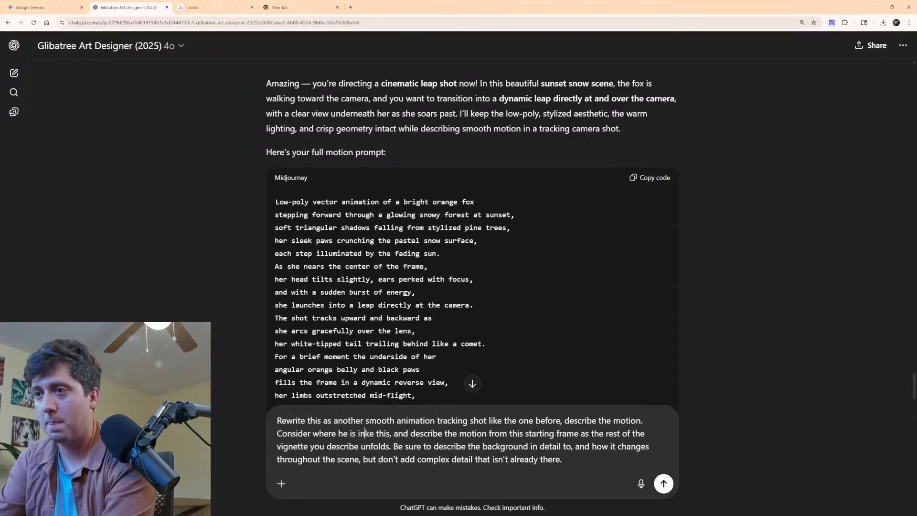
key(Delete)
text(tte)
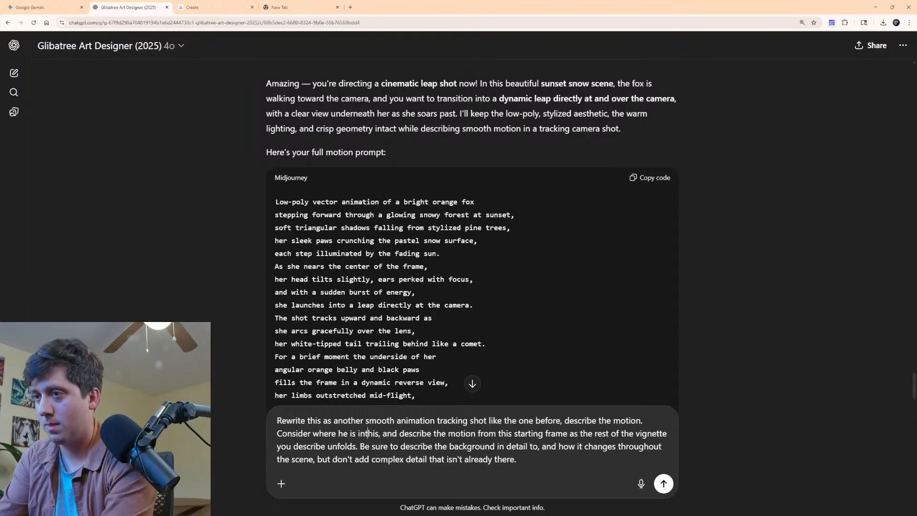
key(BackSpace)
key(BackSpace)
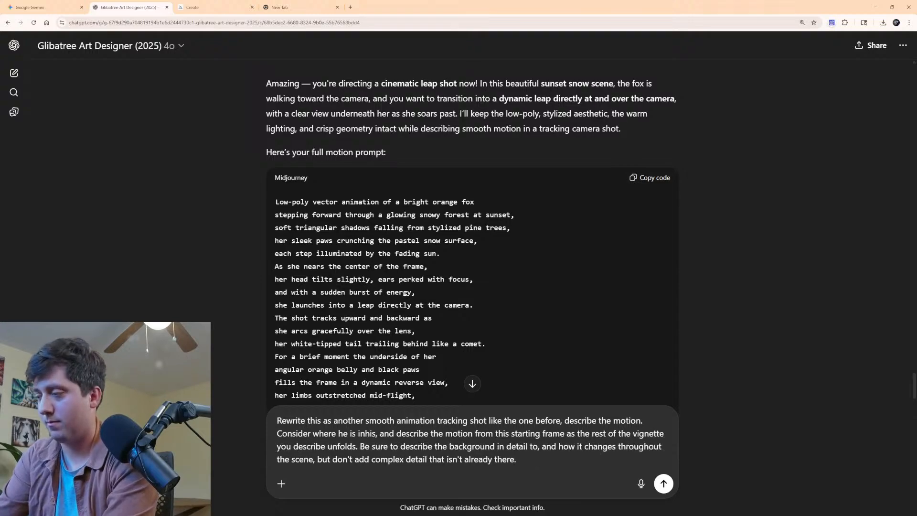
key(Delete)
key(Delete)
key(Delete)
text(the ima)
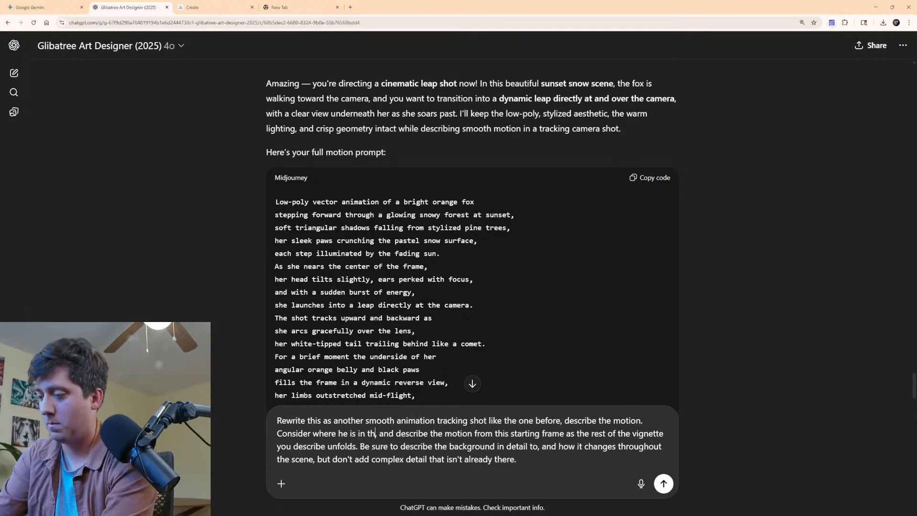
text(ge)
key(Return)
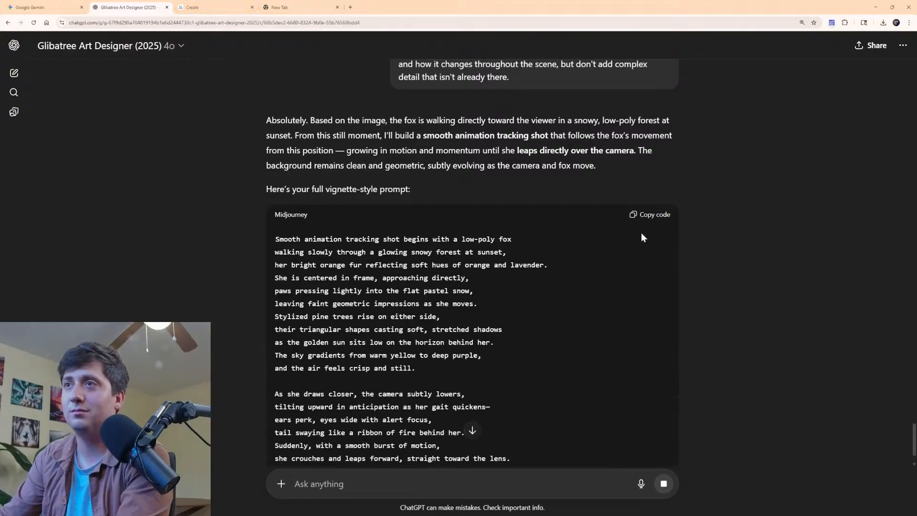
Review the new smooth tracking shot prompt for the sunset fox and copy it.
scroll(641, 233, up, 5)
scroll(645, 268, down, 6)
scroll(648, 197, down, 1)
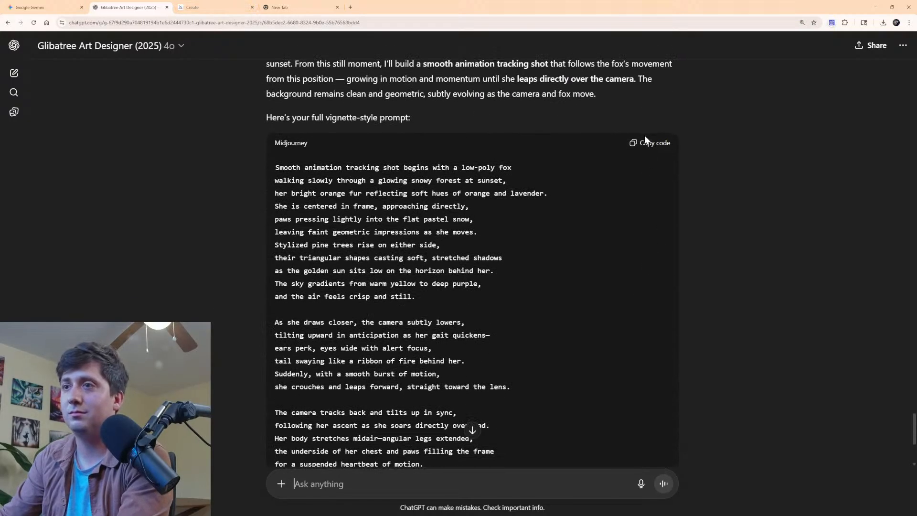
scroll(641, 197, down, 3)
scroll(644, 196, up, 4)
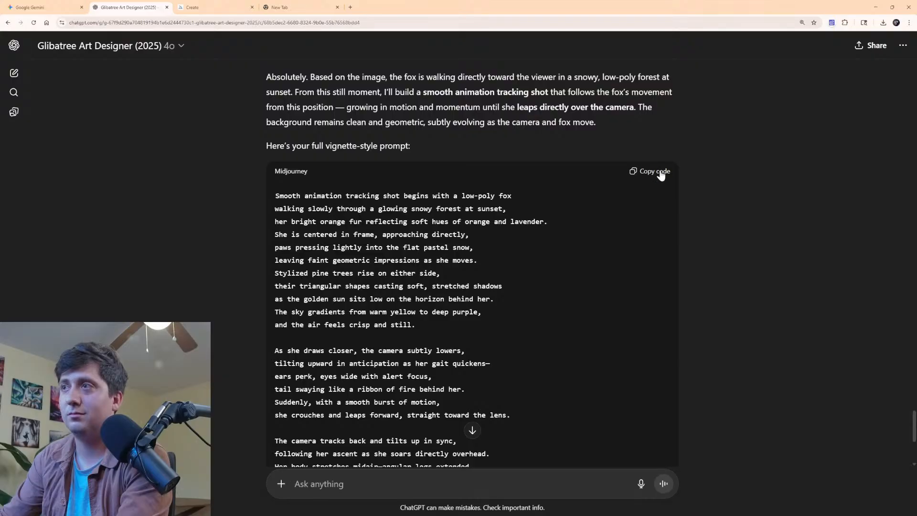
click(661, 175)
Switch to Midjourney, close the video preview, and submit the copied prompt with the sunset fox as starting frame.
click(201, 8)
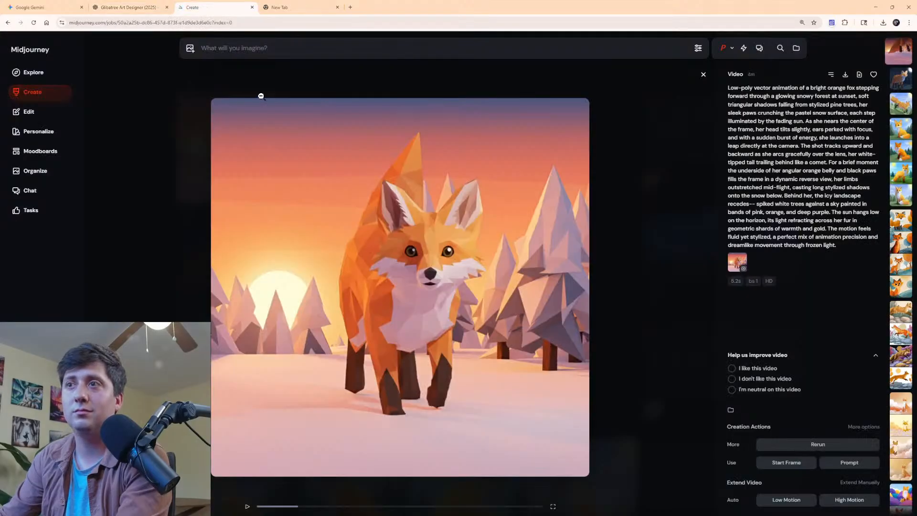
click(17, 96)
click(311, 48)
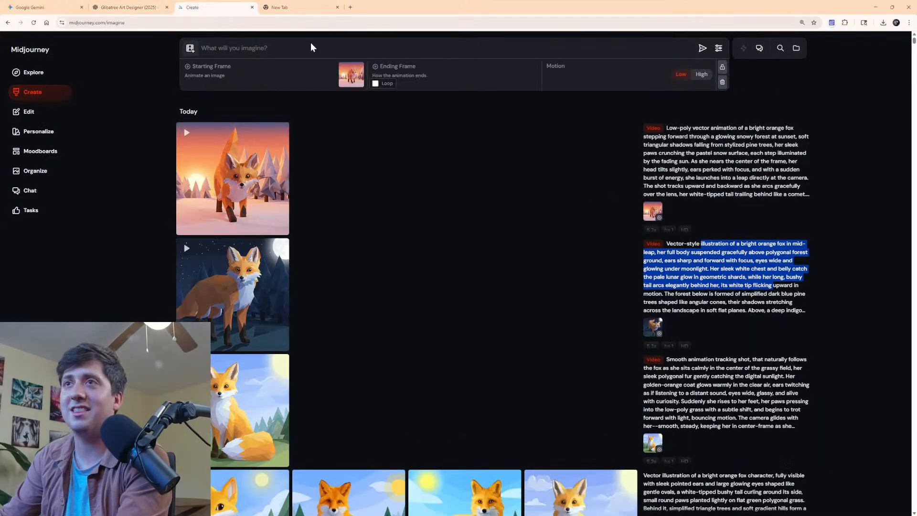
key(ctrl+v)
key(Return)
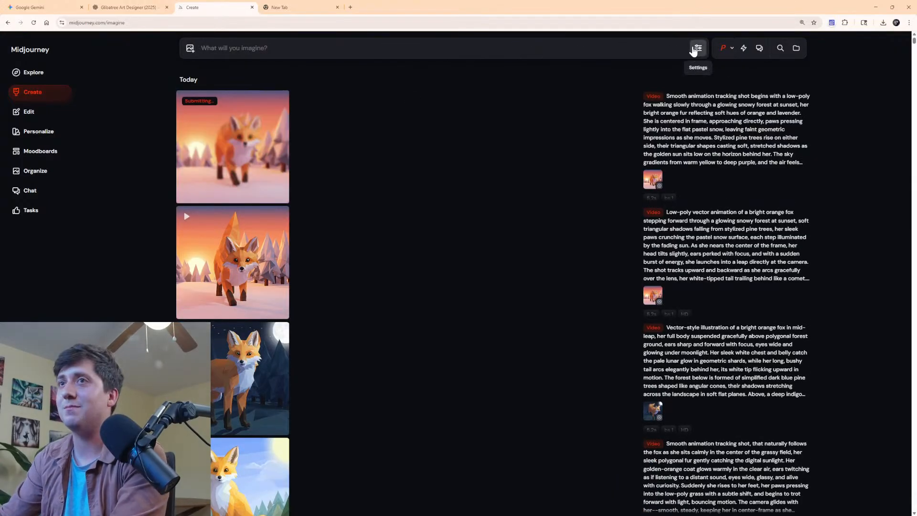
Check the generation settings, close them, and paste the copied tracking shot prompt into the empty prompt bar.
click(698, 48)
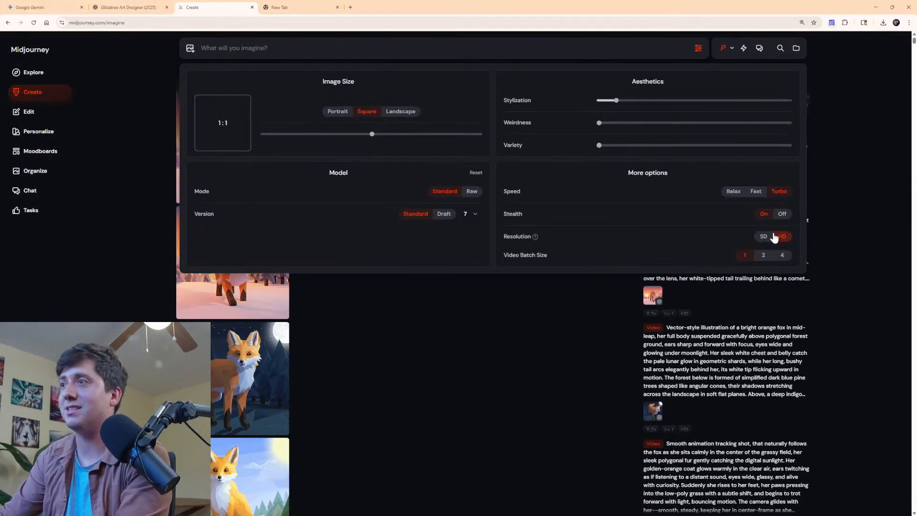
click(511, 328)
key(ctrl+v)
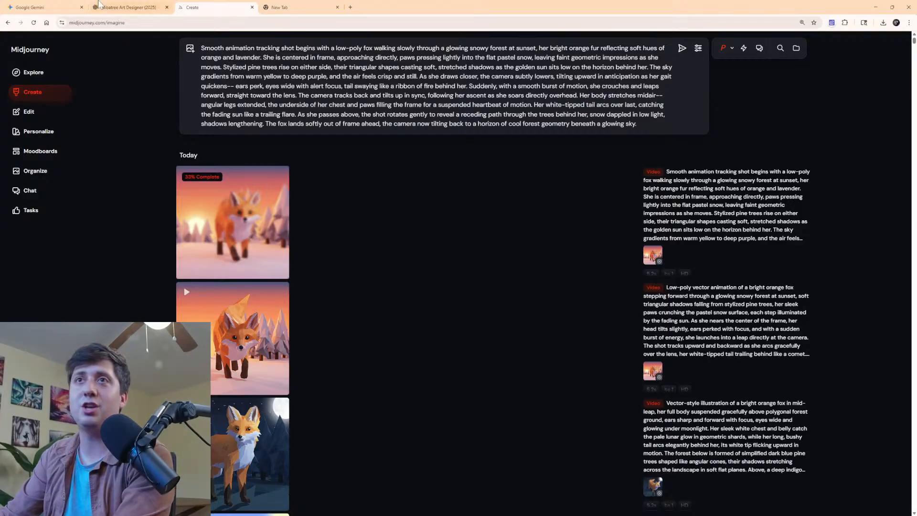
click(127, 7)
scroll(271, 187, down, 5)
click(202, 7)
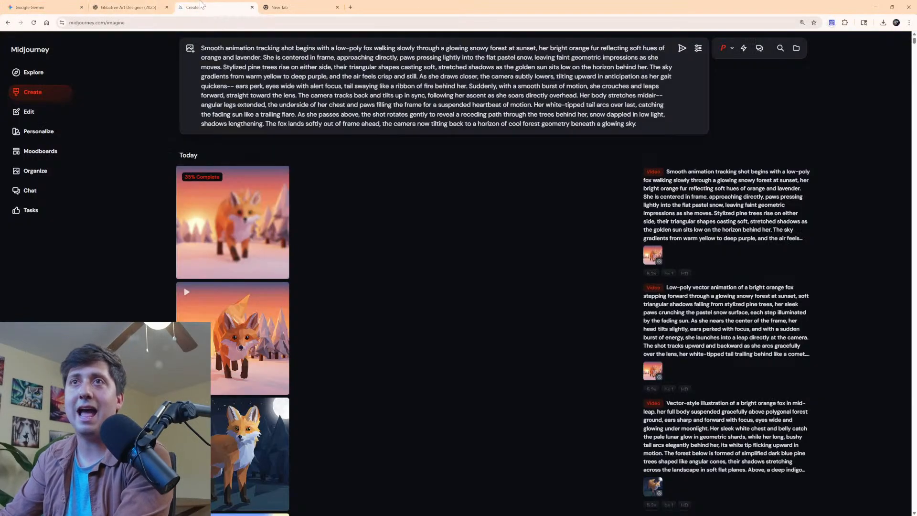
Switch to Gemini and download the generated side-view image of the fox leaping through the sunset snow.
click(43, 7)
scroll(164, 165, down, 3)
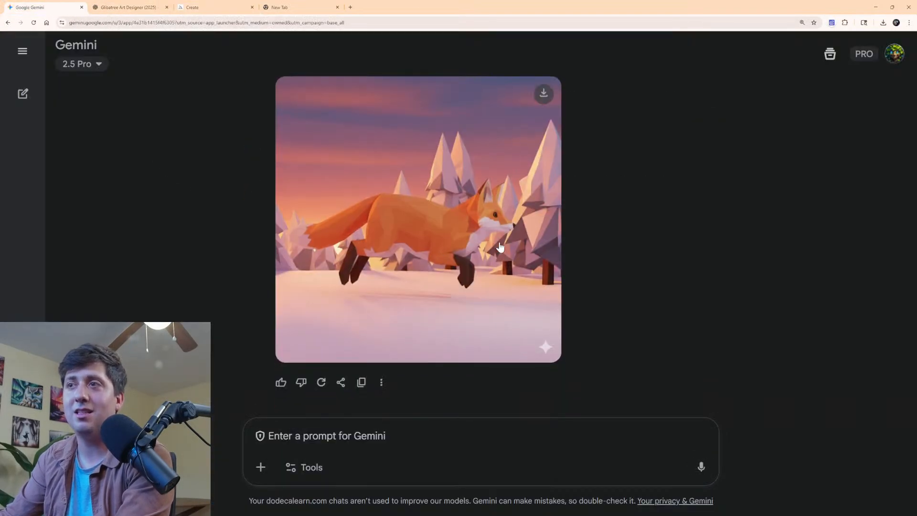
click(545, 96)
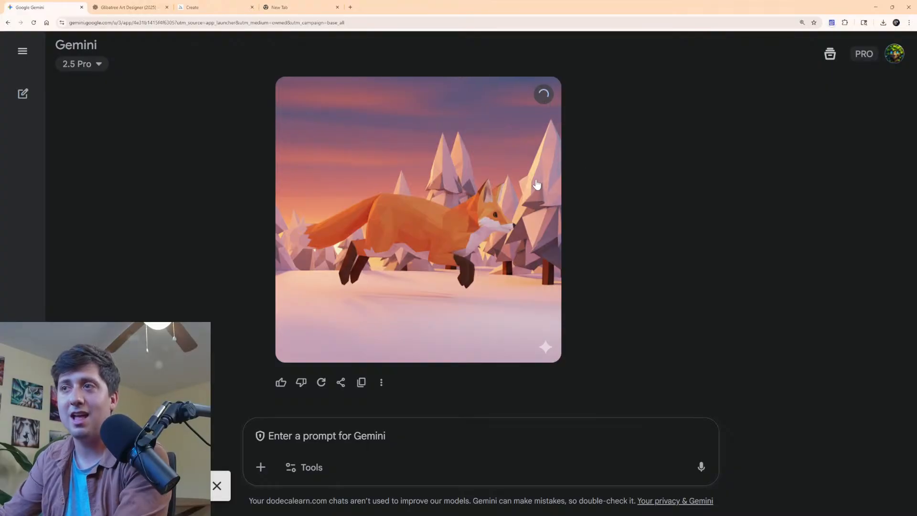
Switch to Midjourney, open the image editor, and load the downloaded Gemini fox image into it.
click(230, 6)
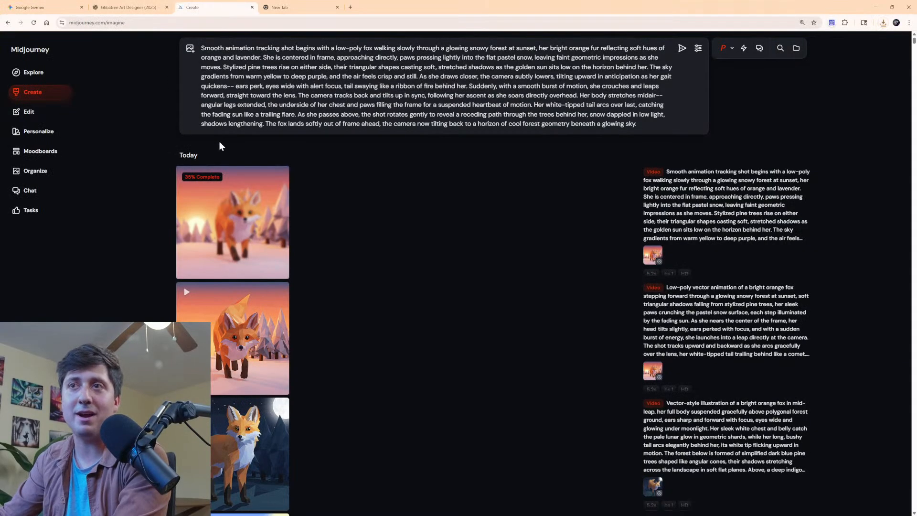
click(30, 112)
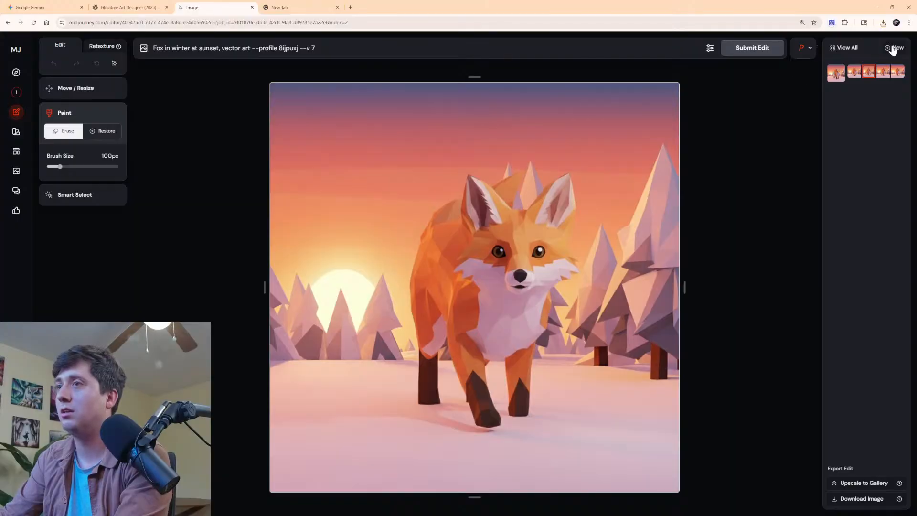
click(883, 23)
drag(833, 56, 538, 216)
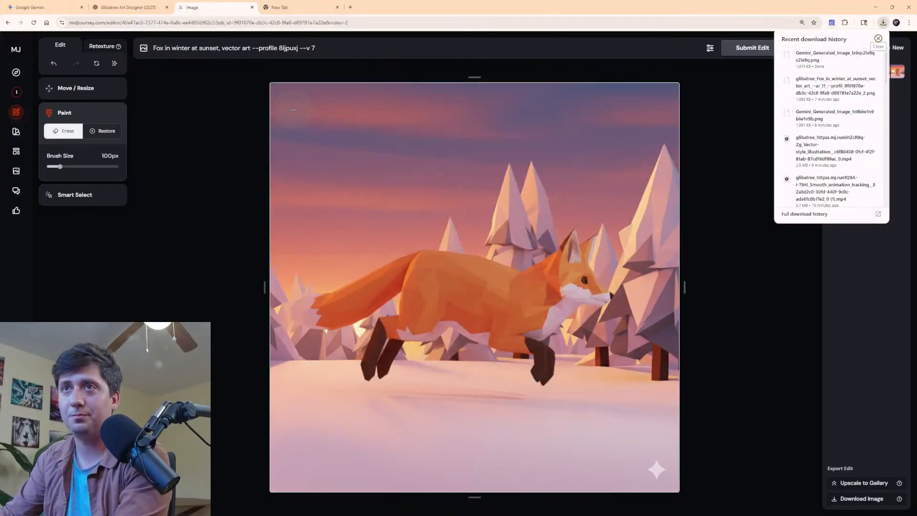
Erase the Gemini watermark with a 100 px brush, the fox's belly edge with 56 px, and its back and chest area with 69 px.
drag(316, 48, 153, 48)
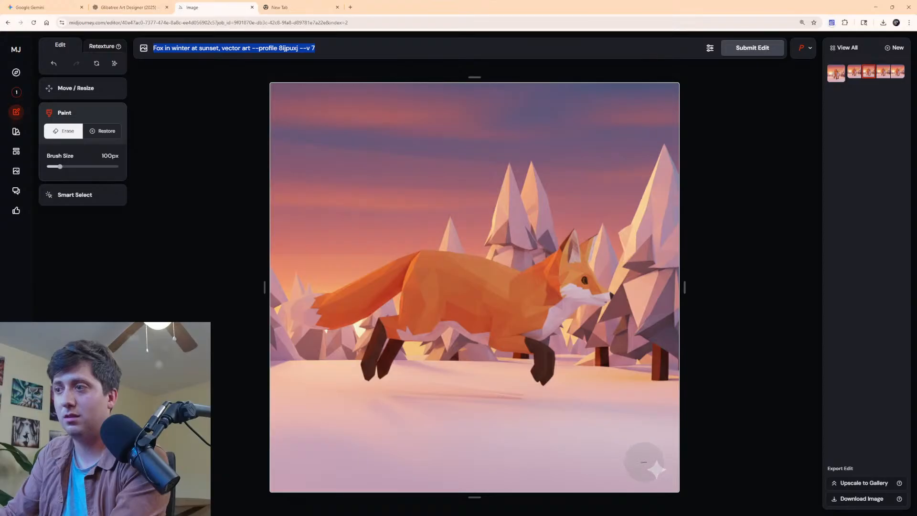
click(650, 467)
scroll(508, 390, down, 5)
drag(492, 340, 447, 326)
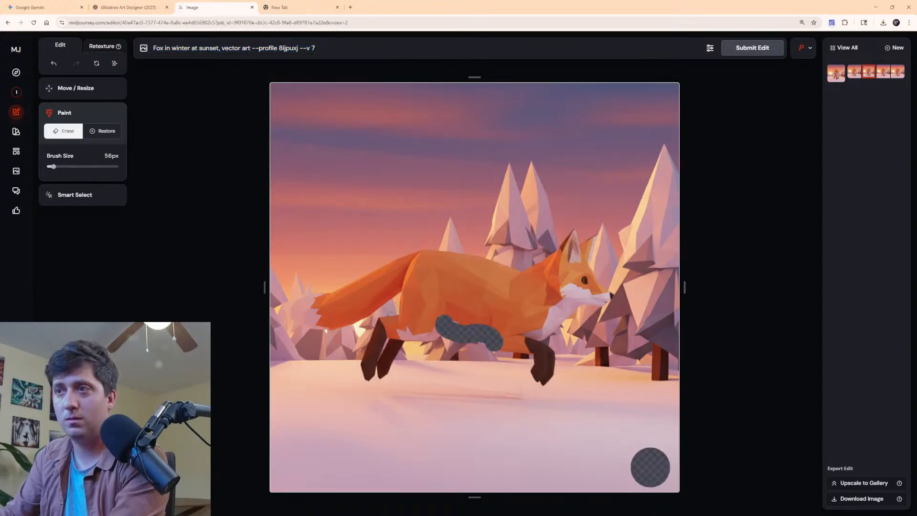
drag(516, 269, 415, 242)
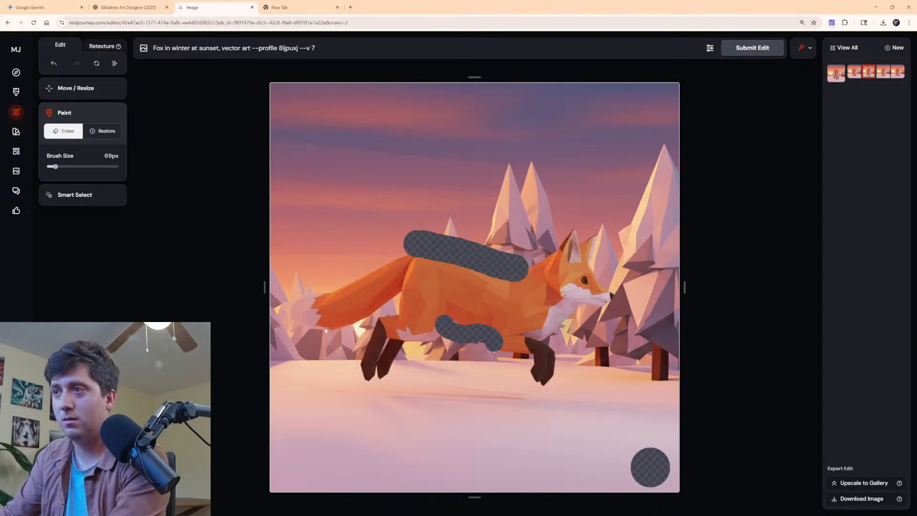
mouse_move(517, 334)
mouse_down()
mouse_move(533, 328)
mouse_move(526, 330)
mouse_up()
Erase the area above the fox's front legs, remove the duplicated text from "Fox in winter at sunset, vector art", and submit the edit.
triple_click(227, 48)
drag(227, 48, 229, 54)
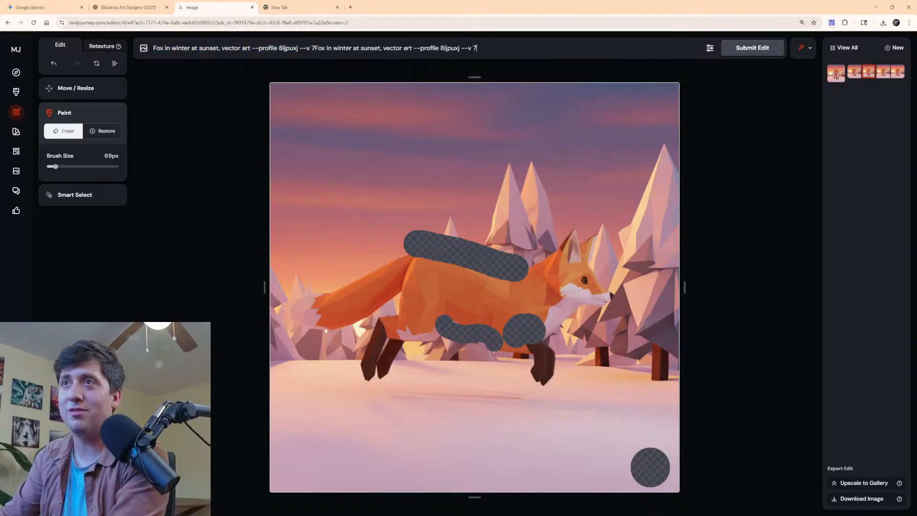
drag(477, 49, 323, 48)
key(BackSpace)
key(Return)
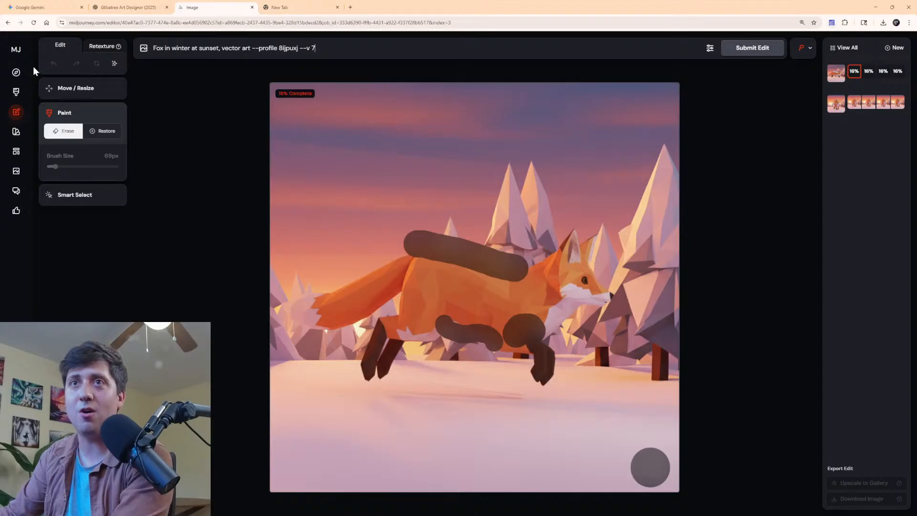
Open Midjourney's Create page and review the recent fox animations, their prompts, and the original image set.
click(17, 93)
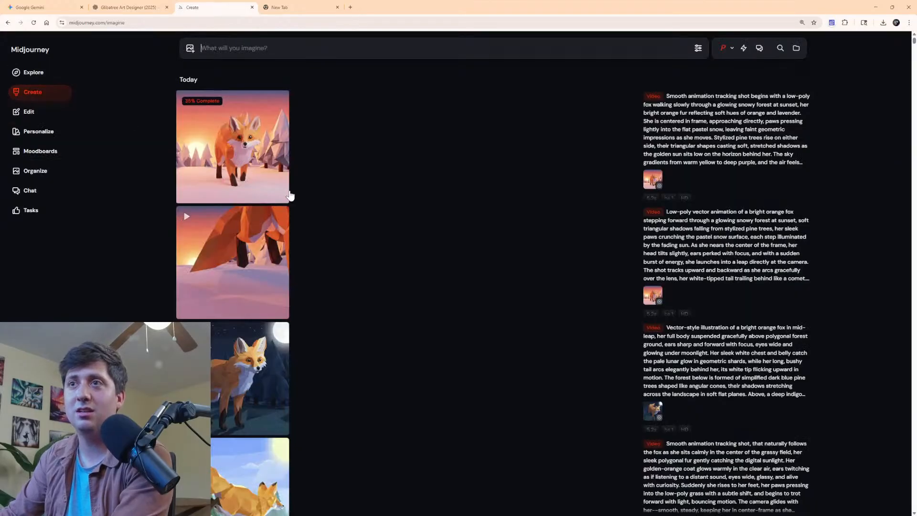
click(128, 7)
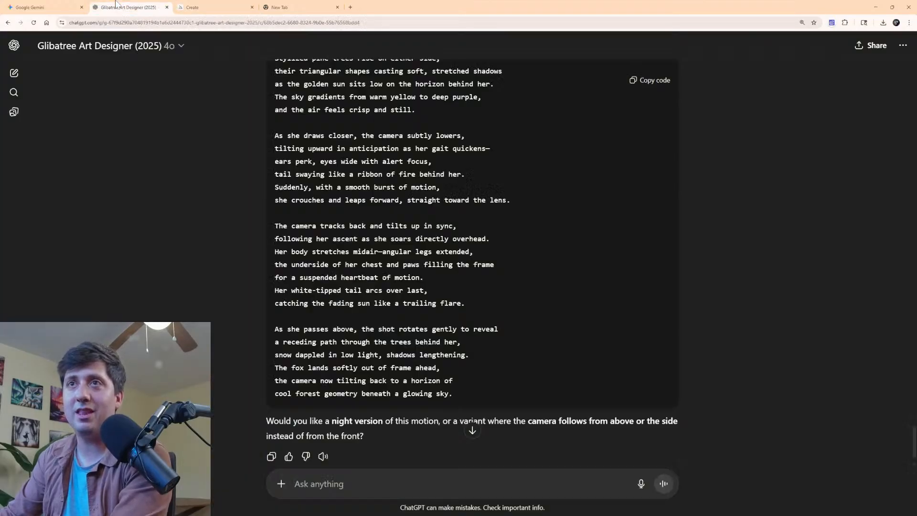
click(204, 5)
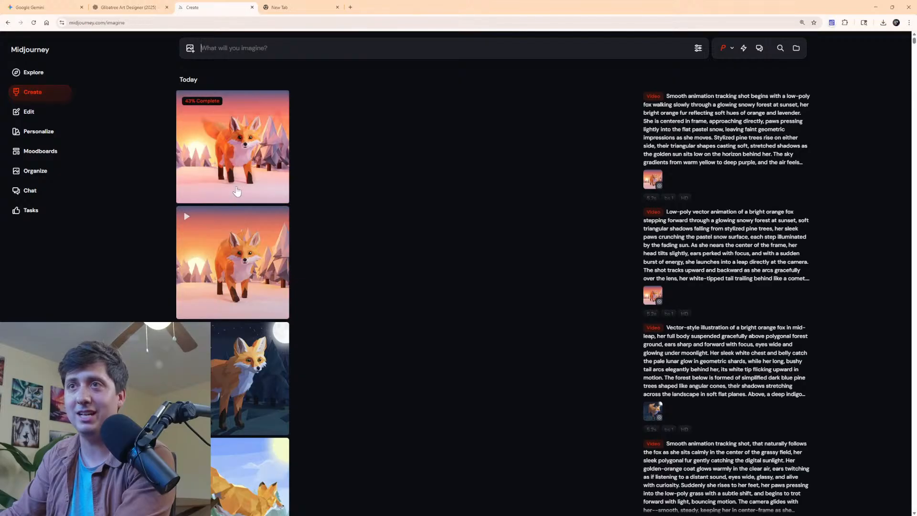
mouse_move(227, 253)
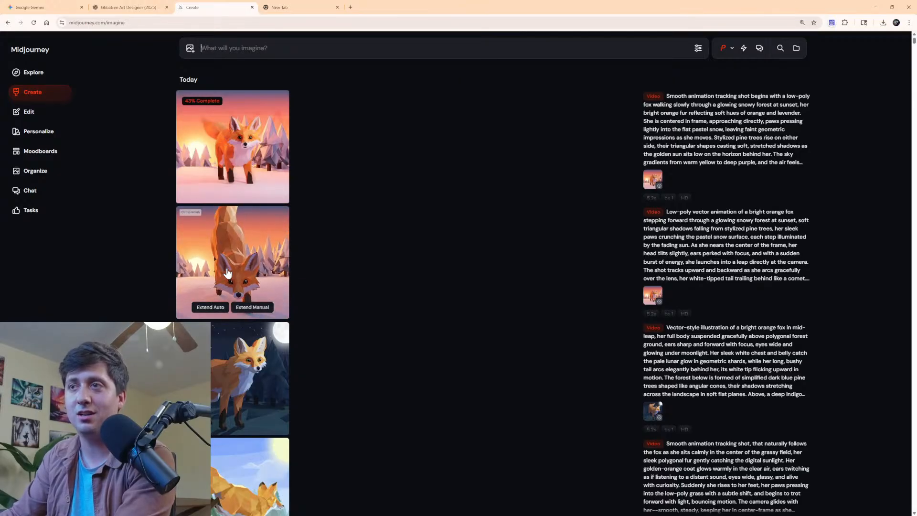
mouse_move(731, 242)
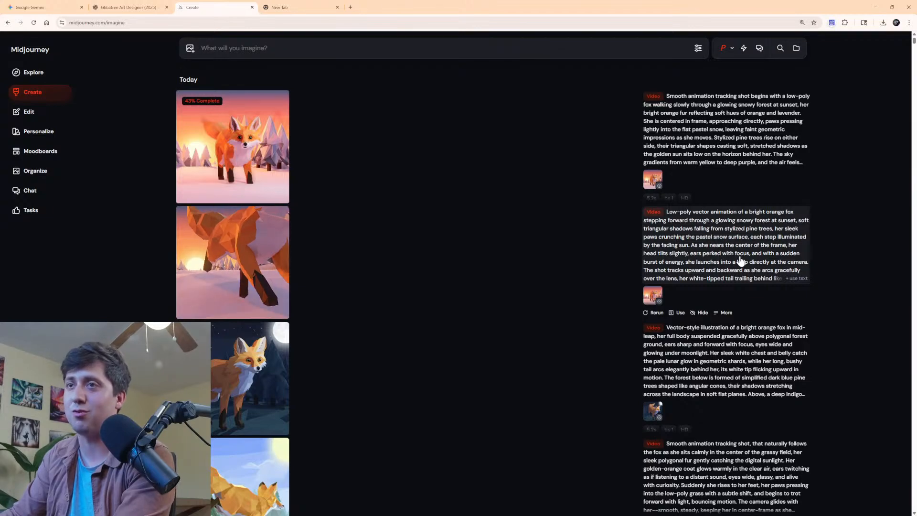
mouse_move(640, 194)
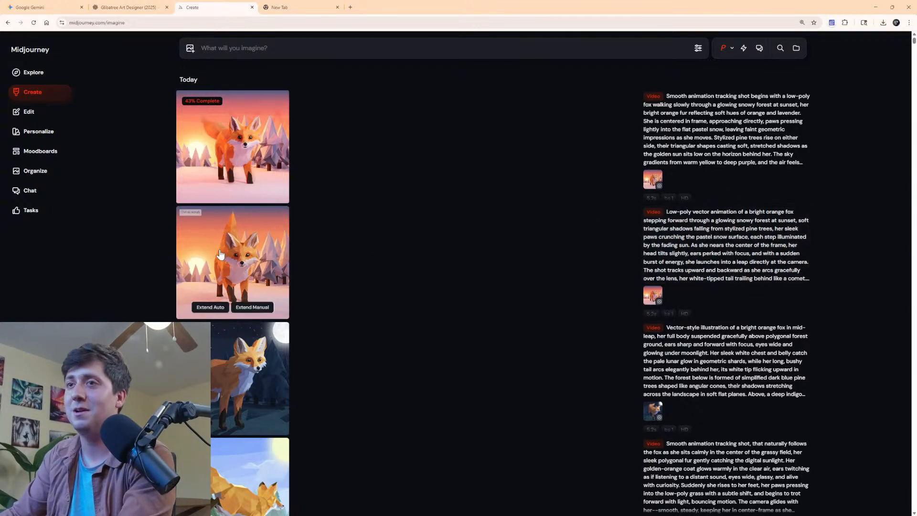
scroll(568, 285, down, 6)
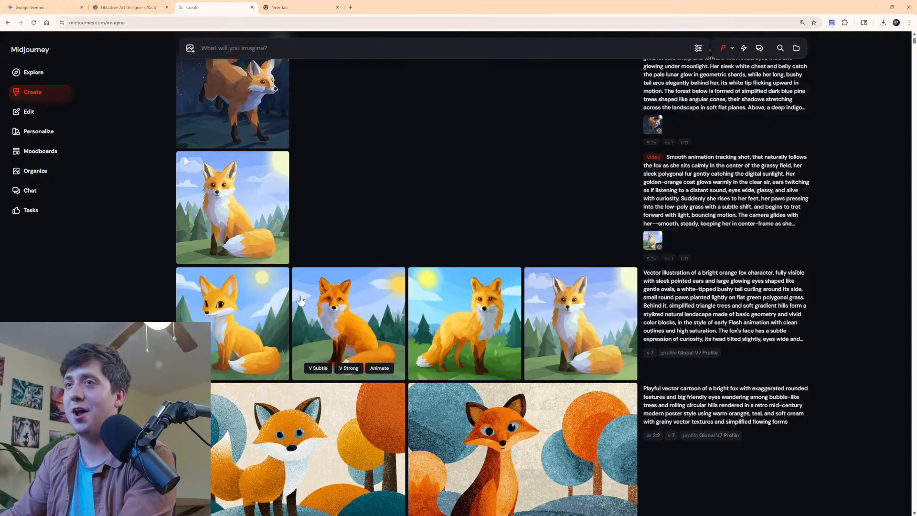
click(584, 330)
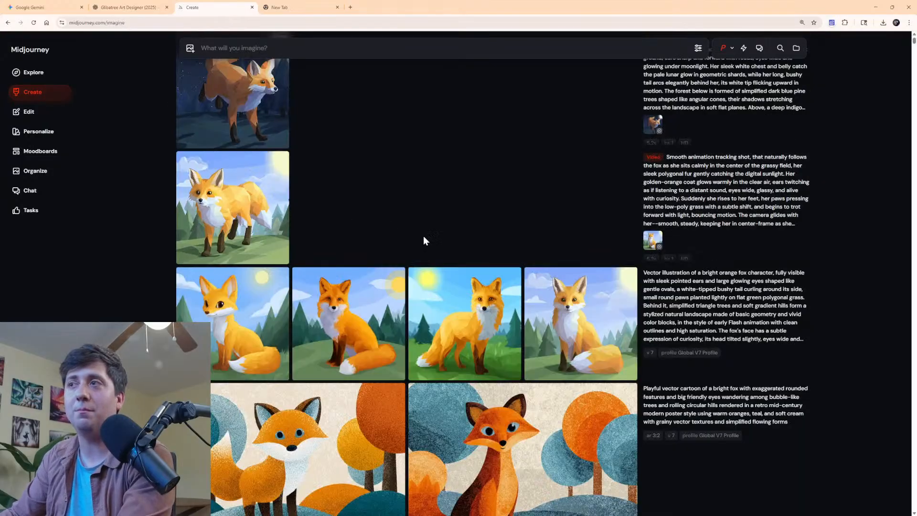
scroll(477, 253, up, 2)
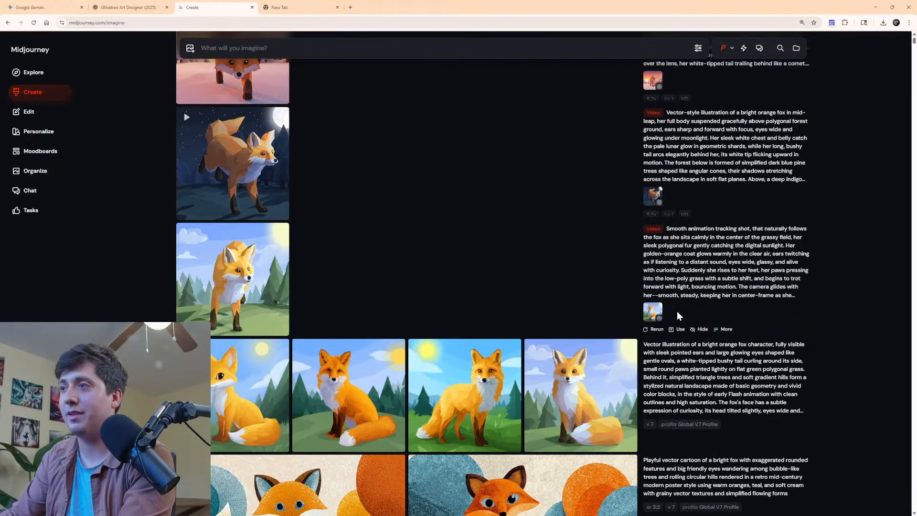
scroll(714, 306, up, 5)
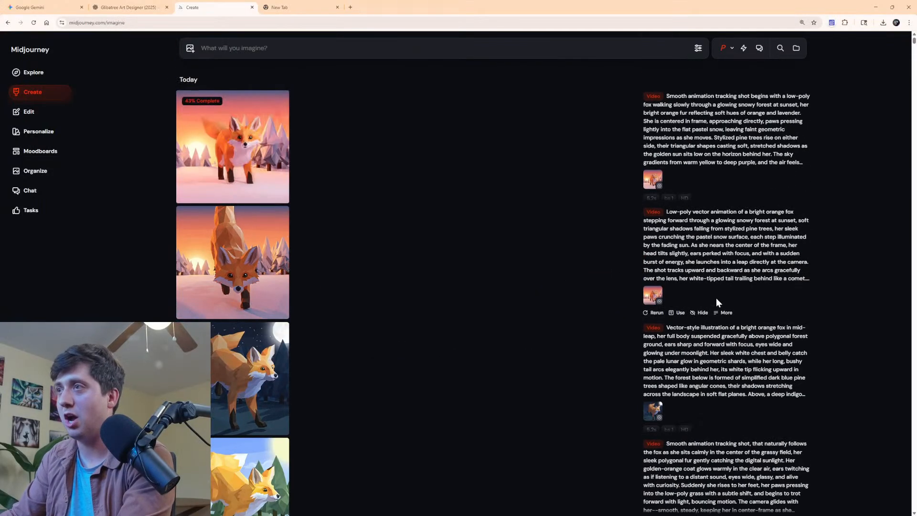
Load the newest animation's sunset fox image as the video starting frame and check the generation settings.
click(698, 48)
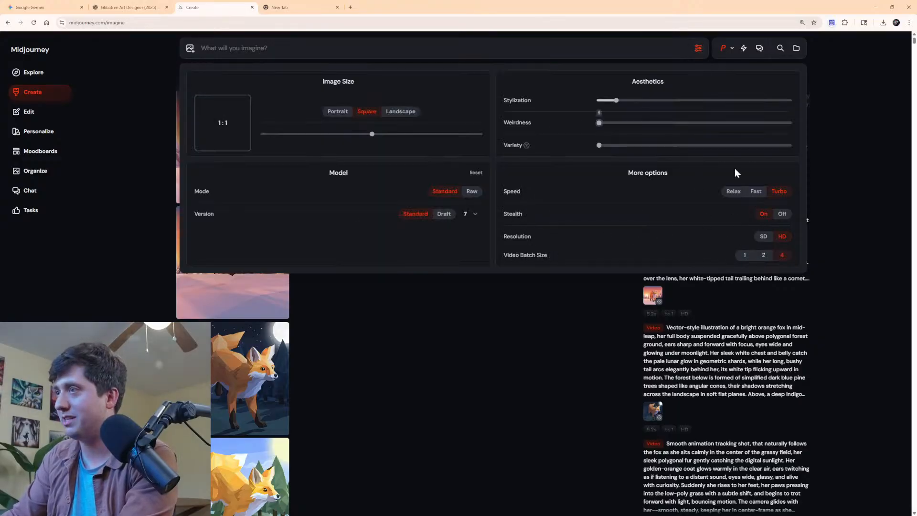
click(855, 181)
click(651, 177)
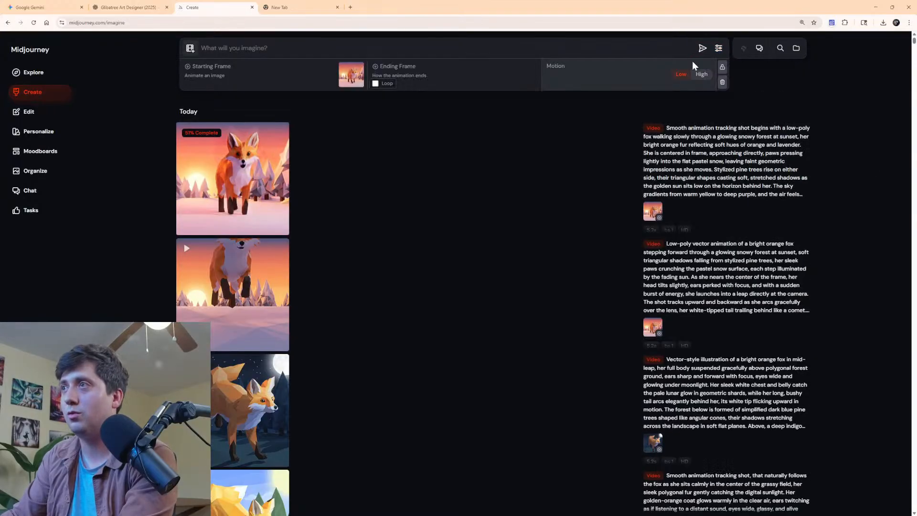
click(717, 52)
click(895, 102)
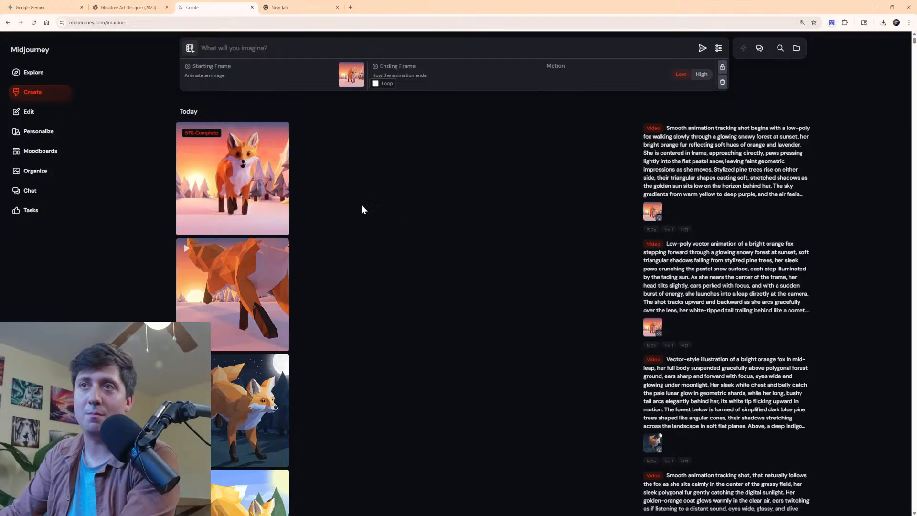
Review the tracking shot prompts in ChatGPT, and return to Midjourney to open the low-poly sunset leap video.
click(127, 8)
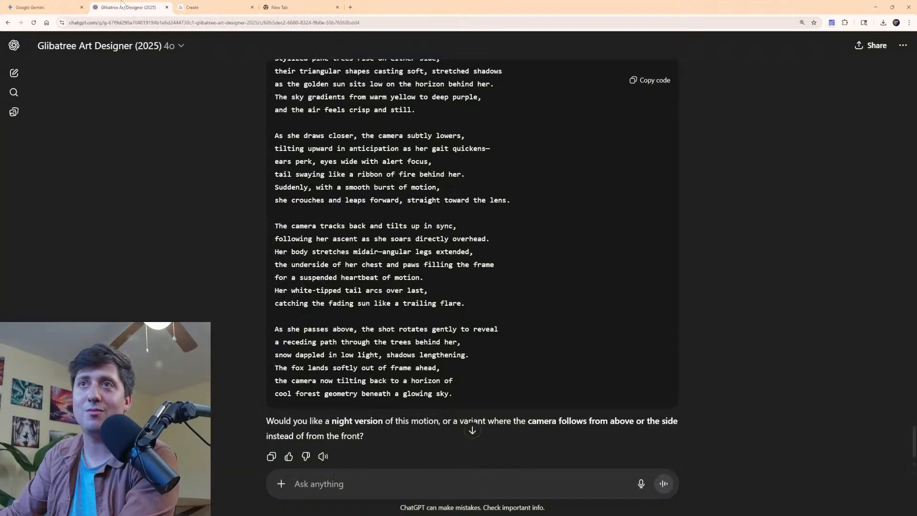
scroll(343, 239, up, 4)
scroll(343, 171, up, 5)
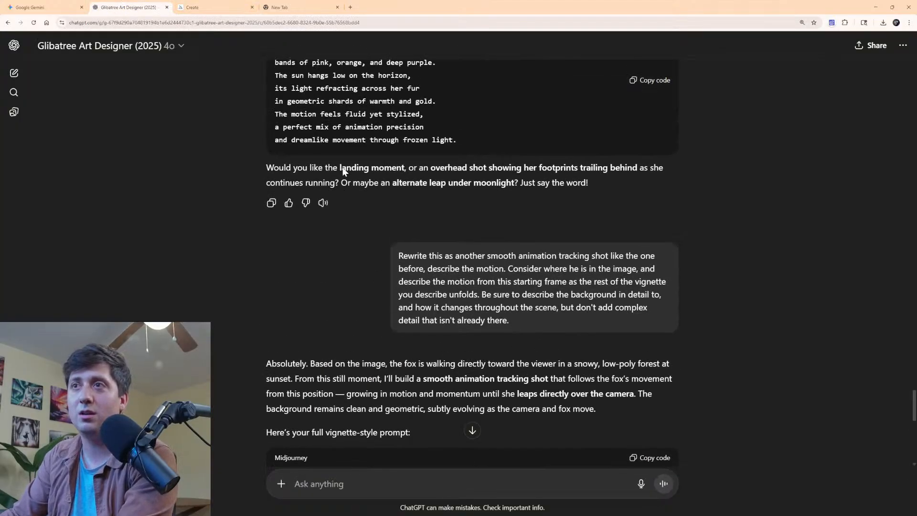
scroll(342, 171, down, 10)
click(229, 8)
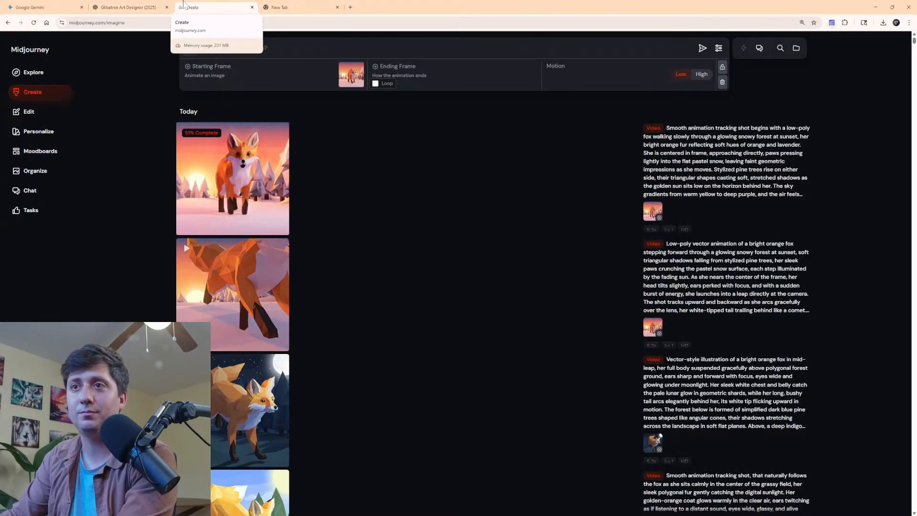
click(227, 271)
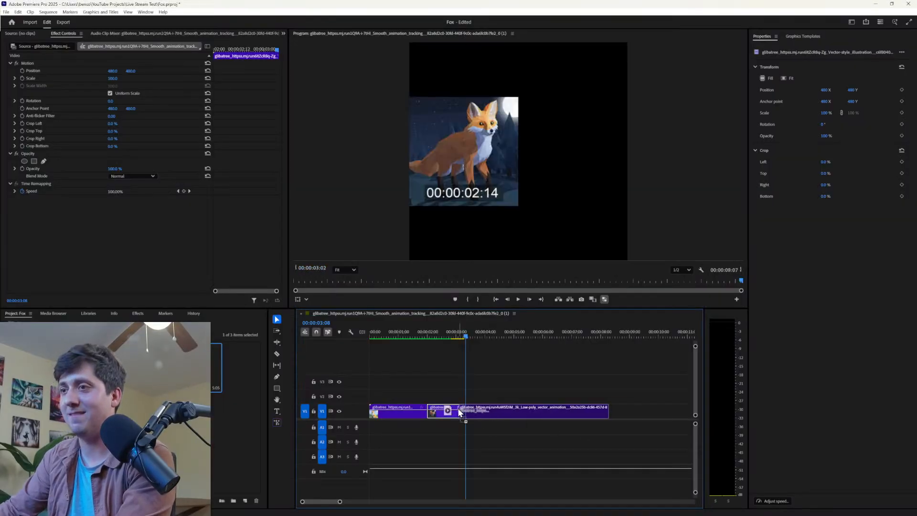
In Premiere Pro, place the sunset clip directly after the night clip on V1 and trim its start and end to finish at 00:00:06:07.
drag(460, 411, 462, 411)
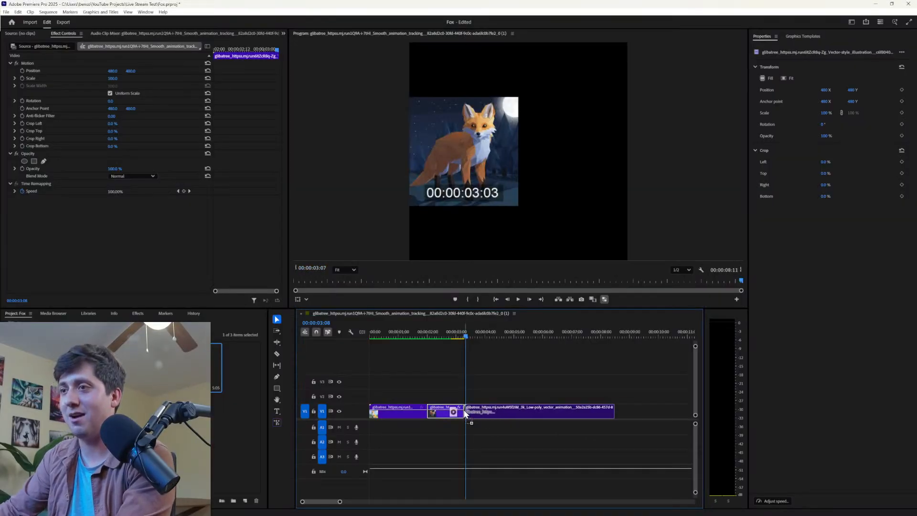
drag(473, 333, 506, 338)
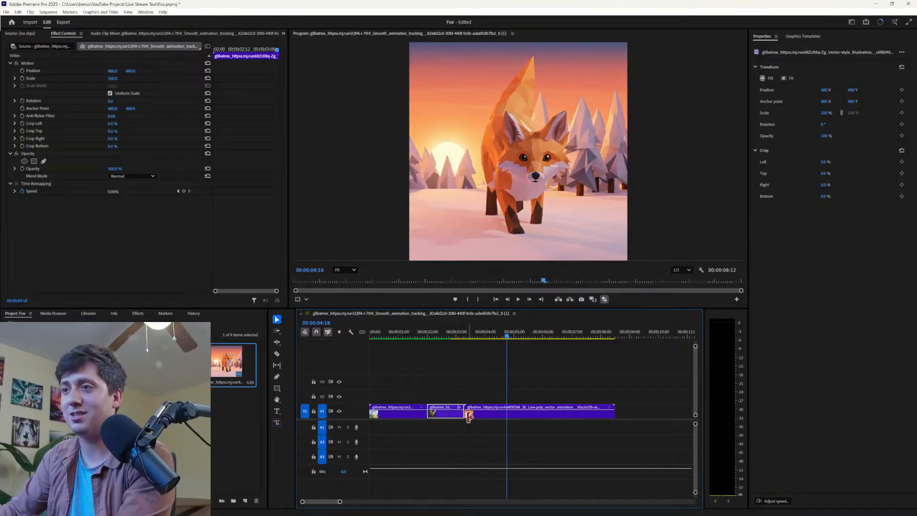
drag(468, 420, 485, 418)
drag(572, 416, 550, 416)
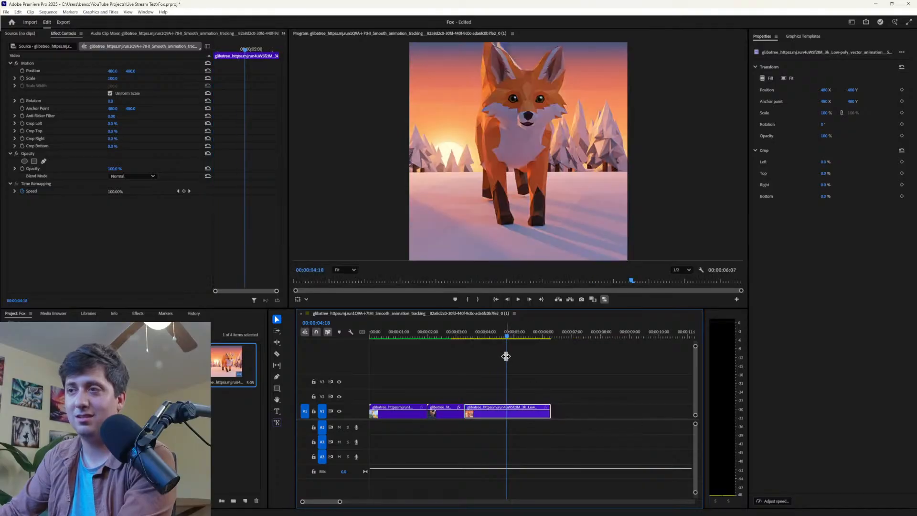
Play the assembled sequence from the beginning and check the transition from the daytime clip through the night clip.
drag(504, 335, 357, 329)
key(space)
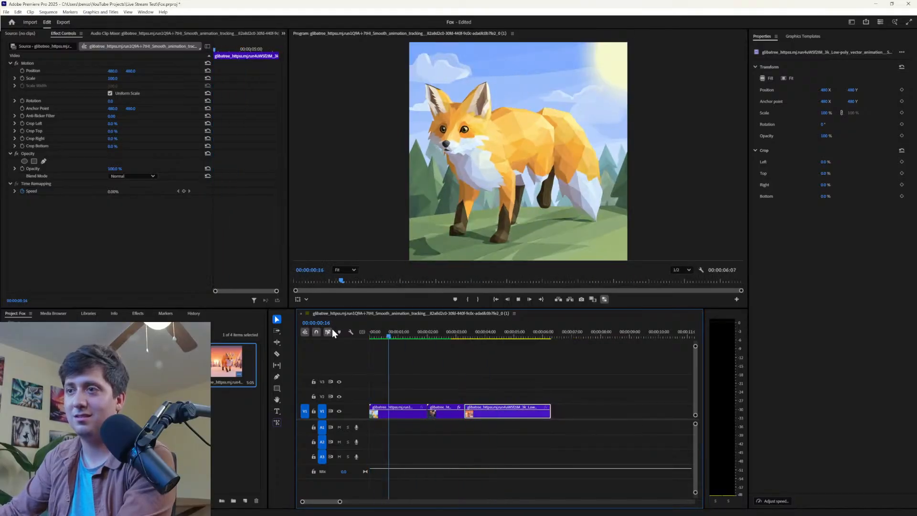
key(space)
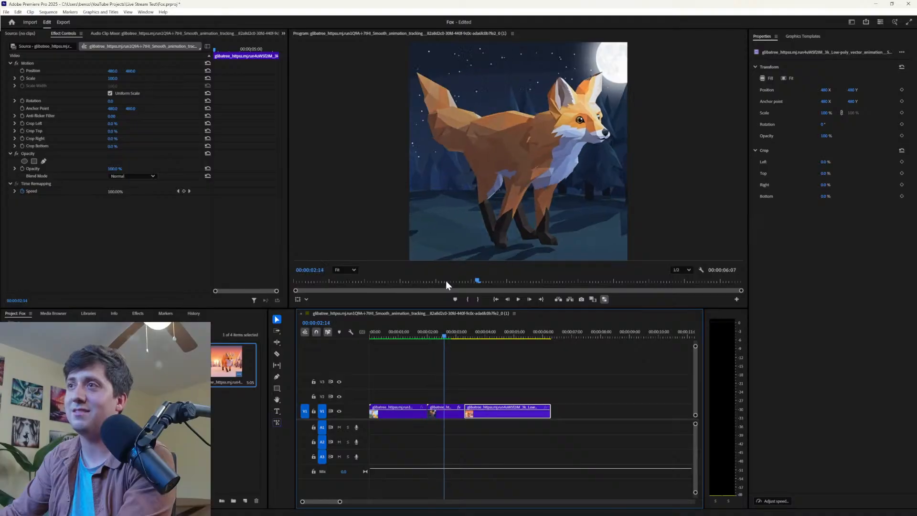
key(space)
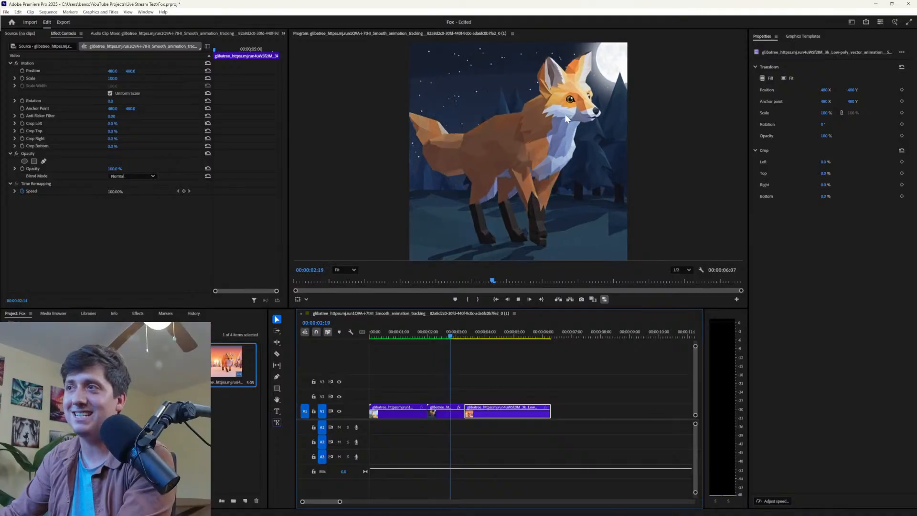
key(space)
mouse_move(475, 339)
mouse_down()
mouse_move(452, 337)
mouse_move(460, 336)
mouse_up()
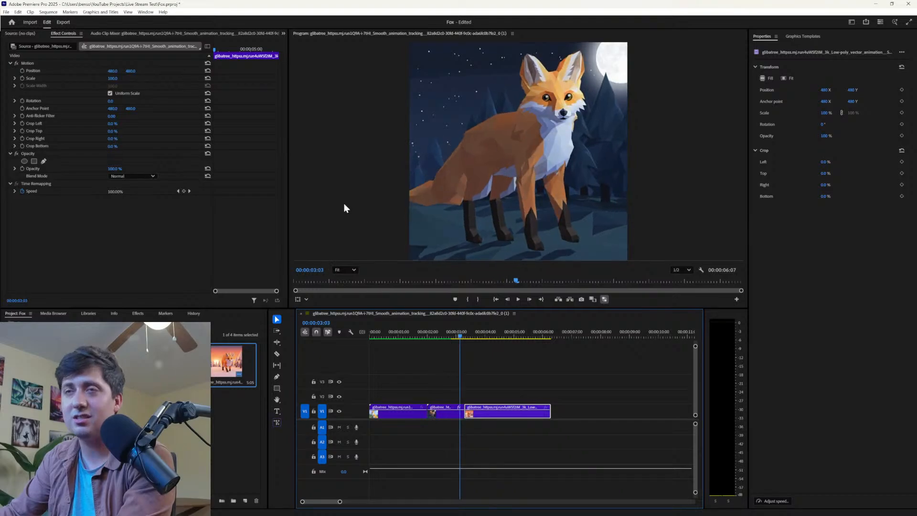
Render the sequence preview, play it back, and trim the sunset clip's end so the sequence lasts 00:00:05:00.
click(49, 13)
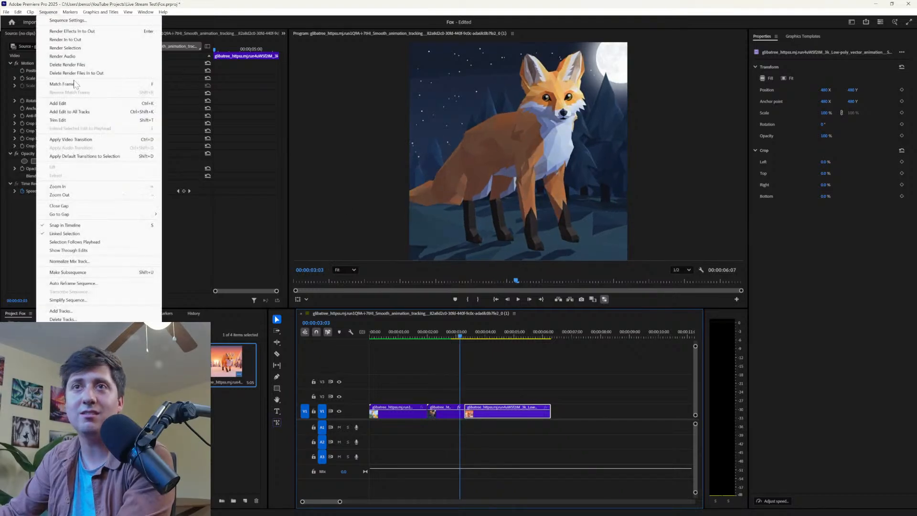
click(82, 46)
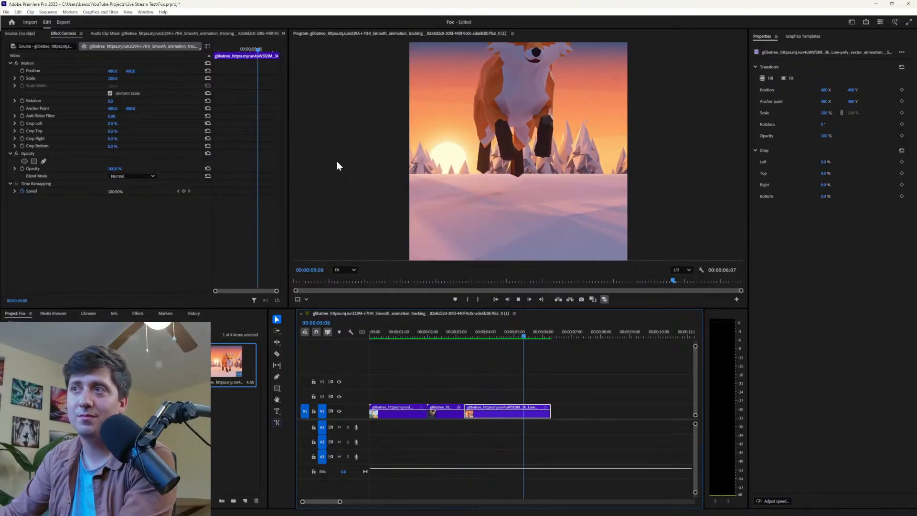
key(space)
drag(548, 410, 514, 417)
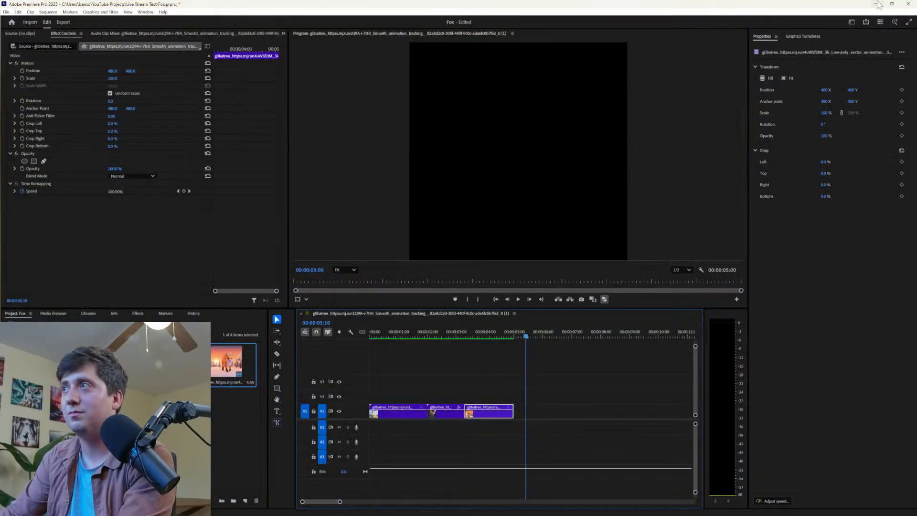
Switch back to Midjourney, open the retouched side-view fox image in the editor, and download it.
click(877, 4)
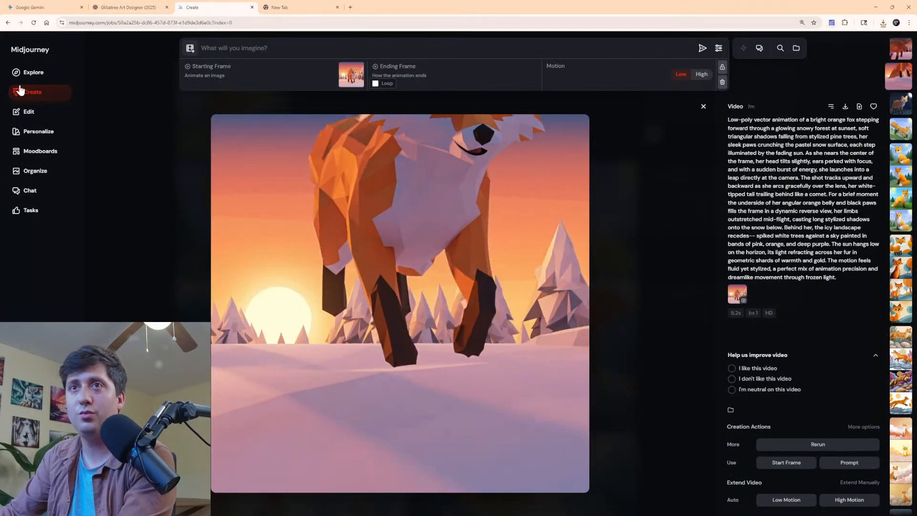
click(32, 92)
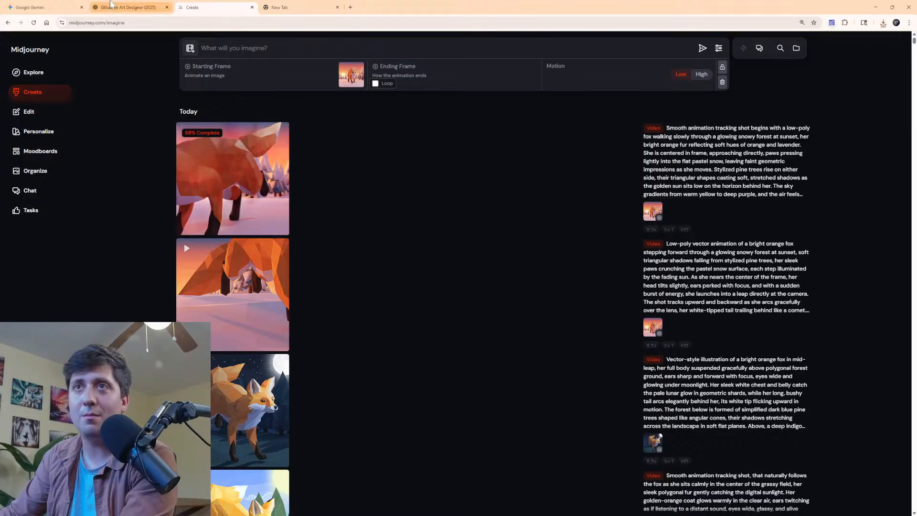
click(126, 7)
click(34, 7)
click(205, 7)
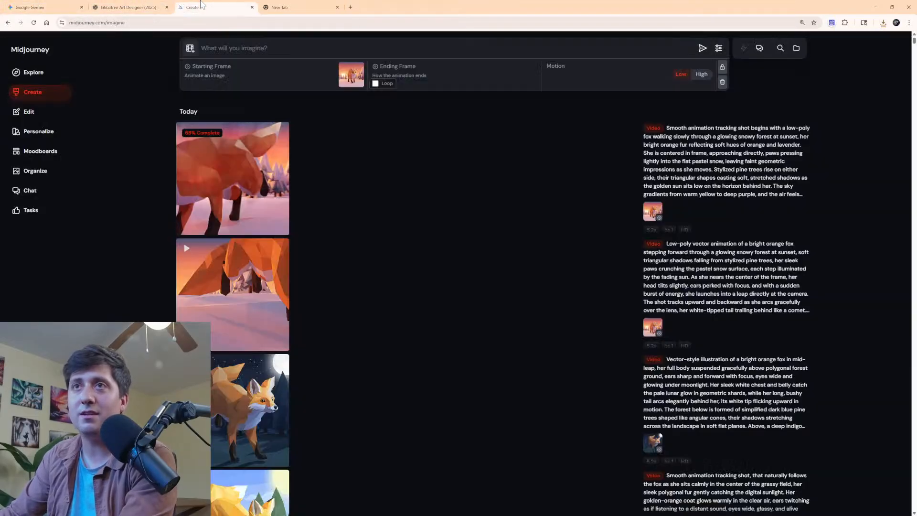
click(22, 115)
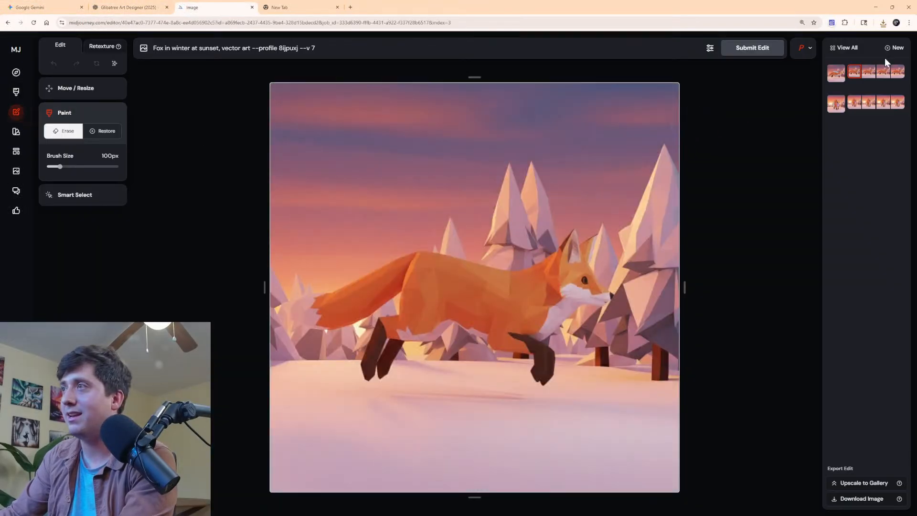
click(855, 498)
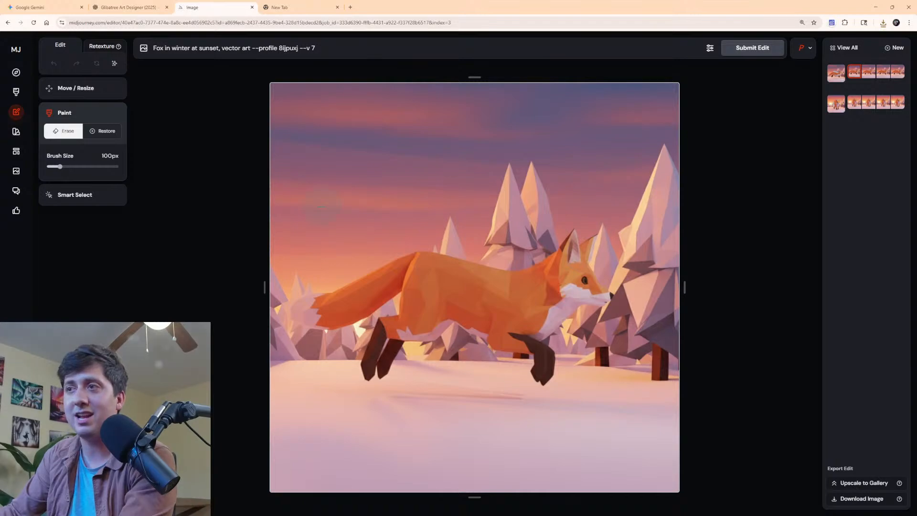
Switch to ChatGPT, attach the downloaded side-view fox image, and submit the request "Create another cool tracking shot as she runs".
click(17, 89)
click(150, 5)
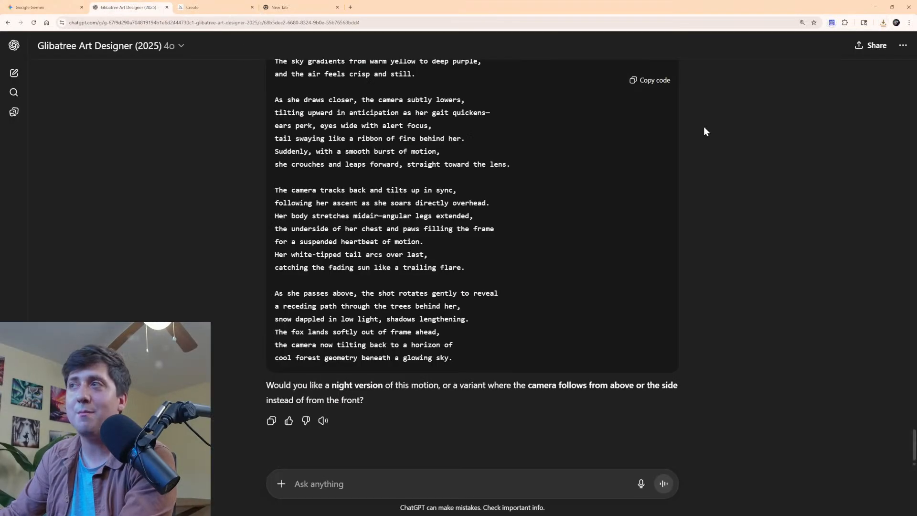
click(884, 22)
drag(831, 60, 554, 349)
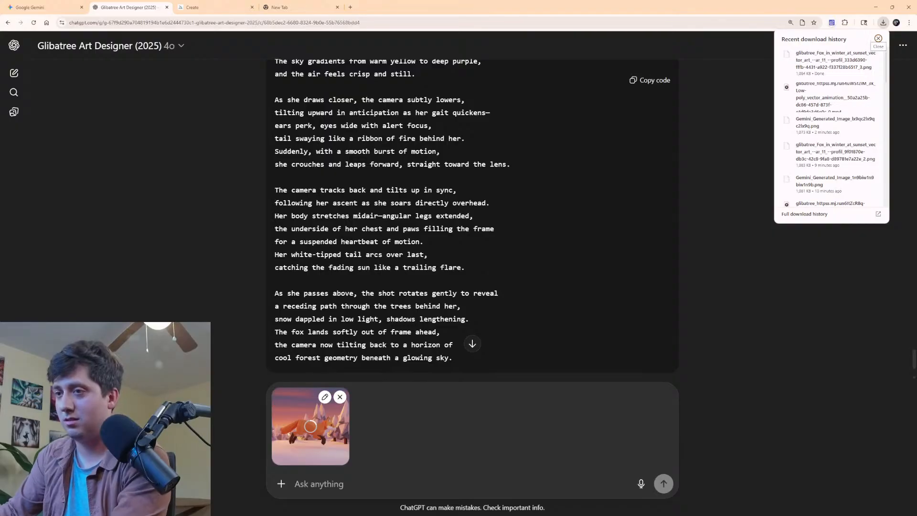
click(334, 483)
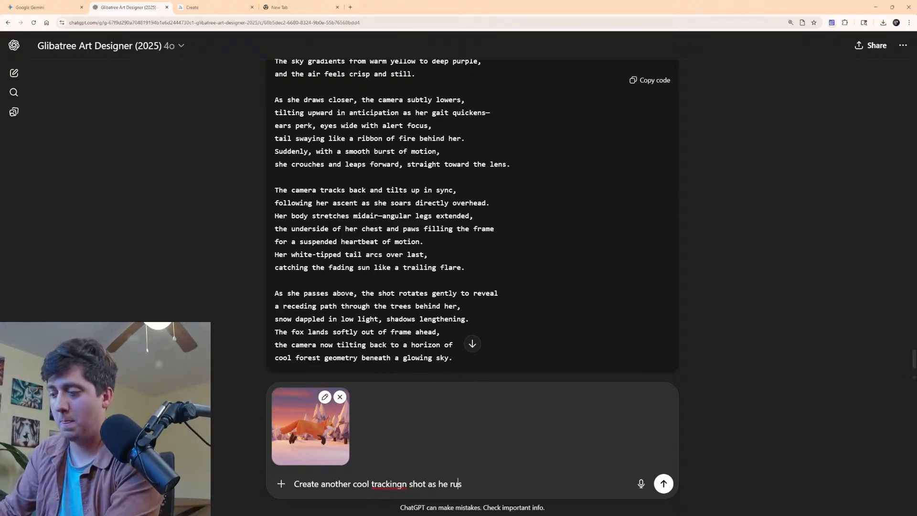
right_click(392, 484)
click(437, 336)
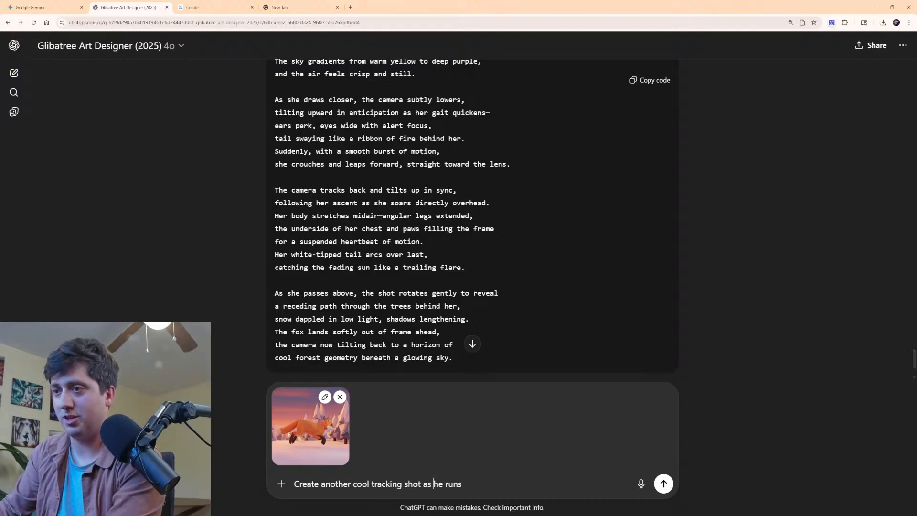
key(Return)
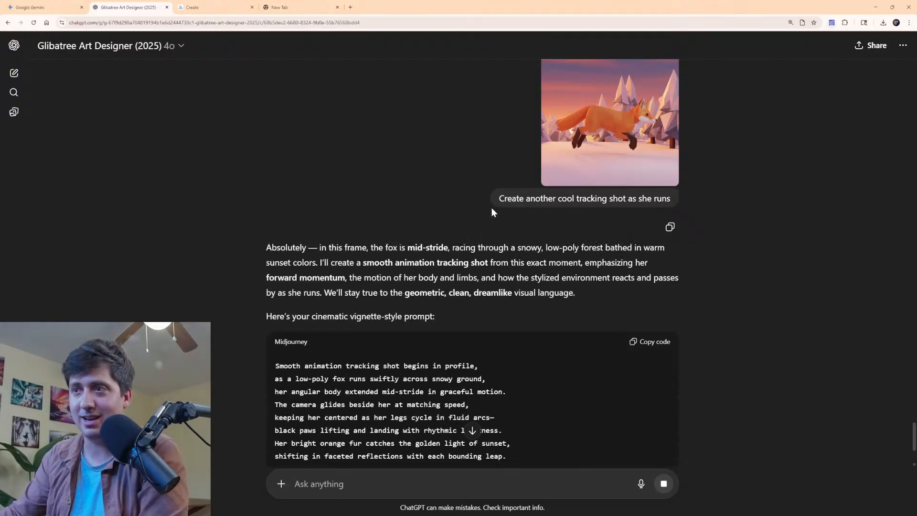
Copy the generated tracking-shot prompt into Midjourney, set the side-view fox image as the starting frame, and submit the video generation.
scroll(515, 228, down, 5)
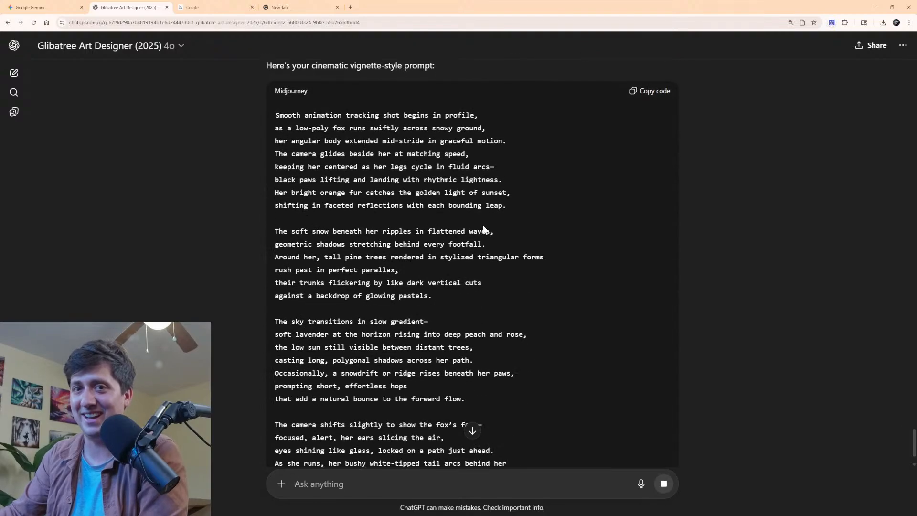
scroll(474, 222, up, 2)
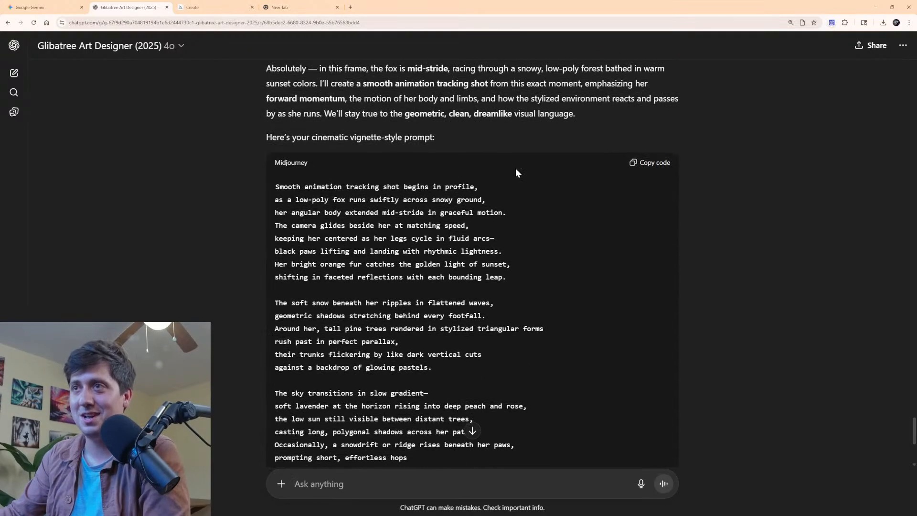
scroll(516, 172, up, 6)
scroll(621, 234, down, 5)
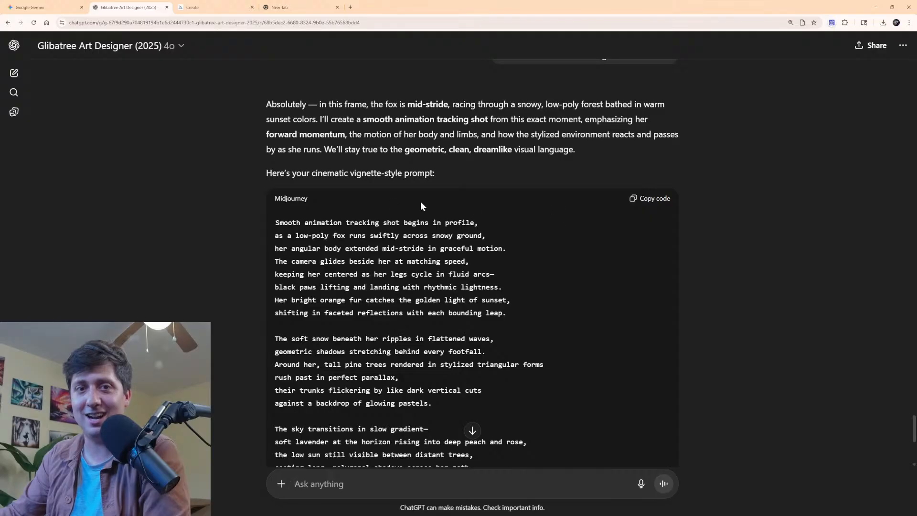
scroll(386, 198, down, 6)
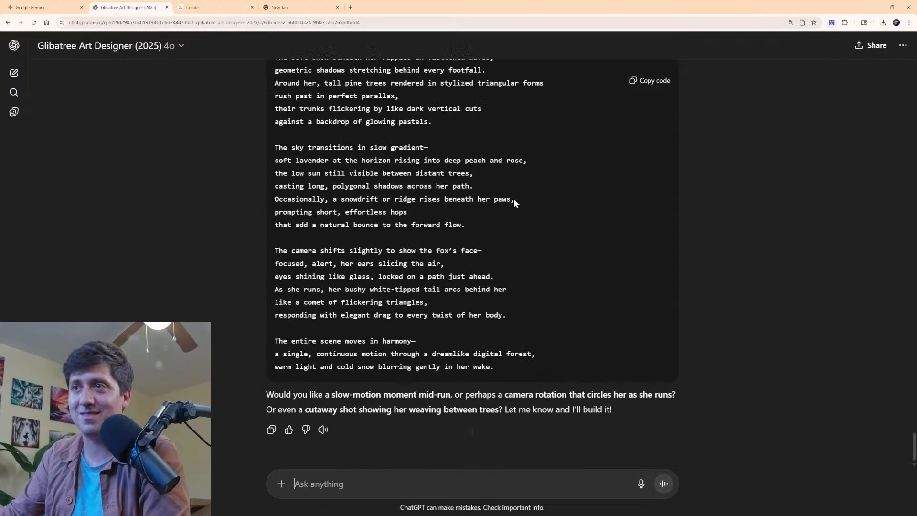
scroll(514, 200, up, 4)
key(ctrl+Tab)
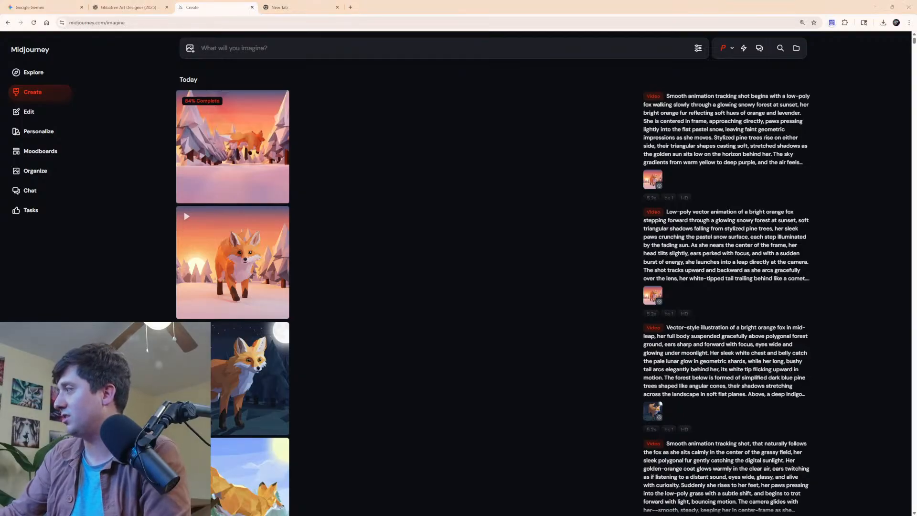
drag(653, 411, 257, 85)
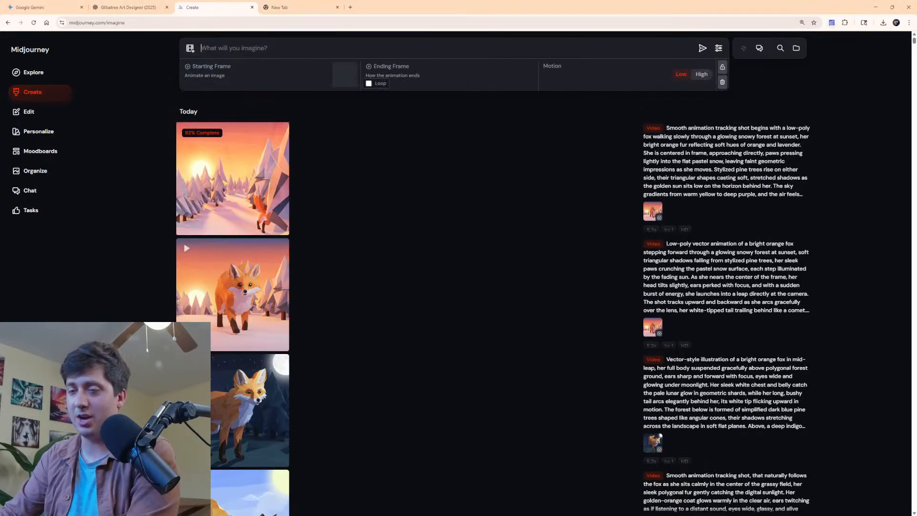
text(Smooth animation tracking shot begins in profile, as a low-poly fox runs swiftly across snowy ground, her angular body extended mid-stride in graceful motion. The camera glides beside her at matching speed, keeping her centered as her legs cycle in fluid arcs— black paws lifting and landing with rhythmic lightness. Her bright orange fur catches the golden light of sunset, shifting in faceted reflections with each bounding leap. The soft snow beneath her ripples in flattened waves, geometric shadows stretching behind every footfall. Around her, tall pine trees rendered in stylized triangular forms rush past in perfect parallax, their trunks flickering by like dark vertical cuts against a backdrop of glowing pastels. The sky transitions in slow gradient— soft lavender at the horizon rising into deep peach and rose, the low sun still visible between distant trees, casting long, polygonal shadows across her path. Occasionally, a snowdrift or ridge rises beneath her paws, prompting short, effortless hops that add a natural bounce to the forward flow. The camera shifts slightly to show the fox's face— focused, alert, her ears slicing the air, eyes shining like glass, locked on a path just ahead. As she runs, her bushy white-tipped tail arcs behind her like a comet of flickering triangles, responding with elegant drag to every twist of her body. The entire scene moves in harmony— a single, continuous motion through a dreamlike digital forest, warm light and cold snow blurring gently in her wake.)
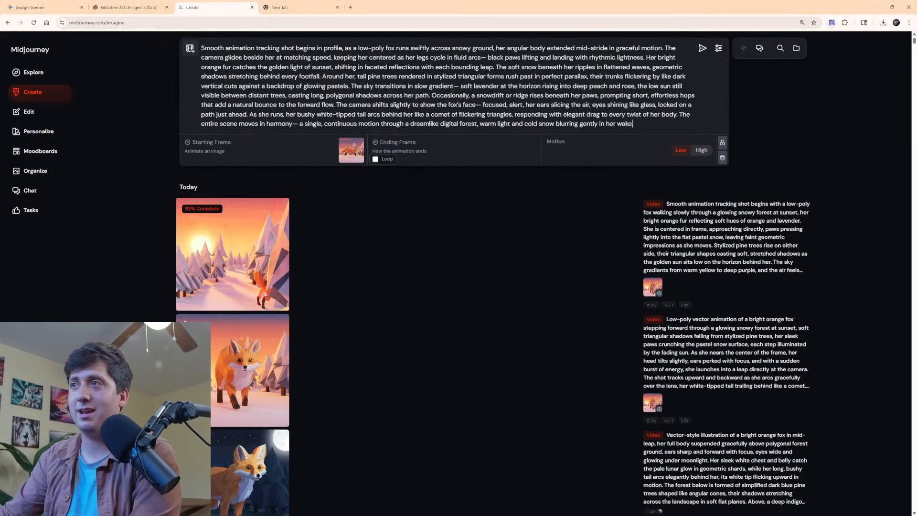
click(702, 49)
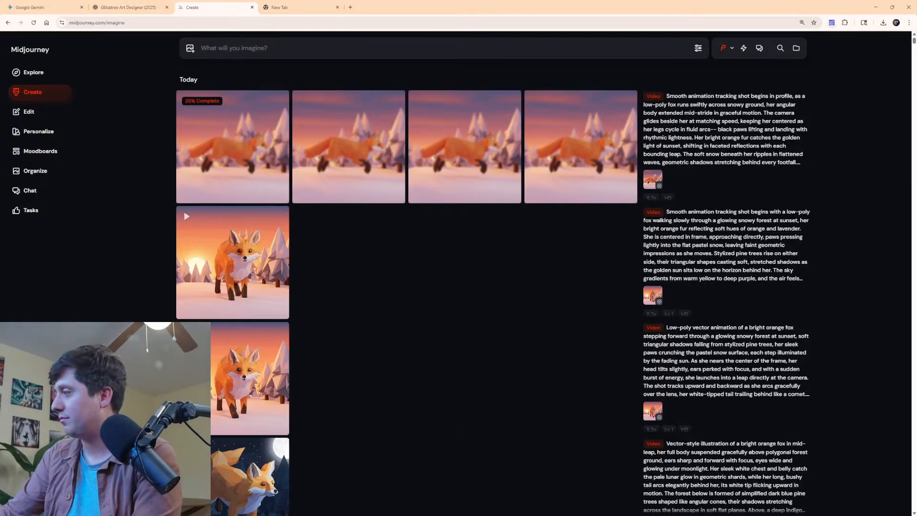
Switch to Premiere Pro, play the sequence from the beginning, and trim the sunset clip's end to 00:00:04:13.
key(alt+Tab)
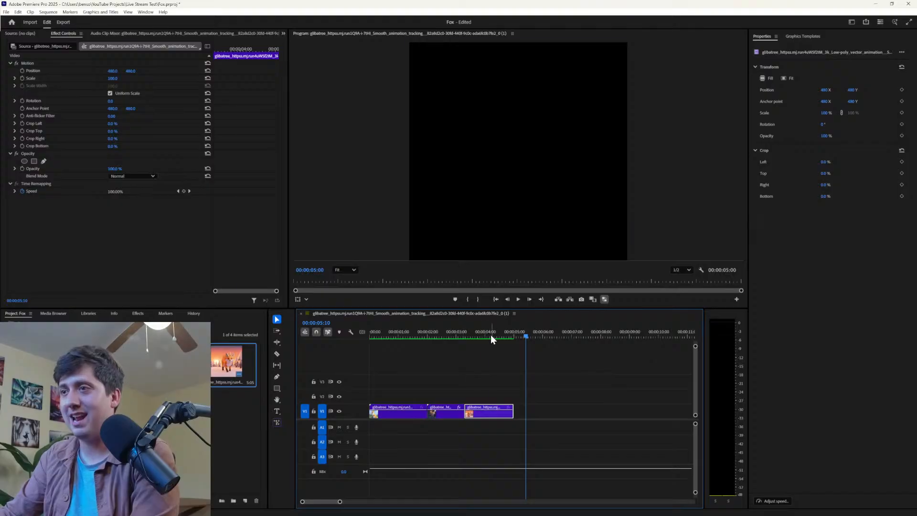
drag(491, 334, 350, 348)
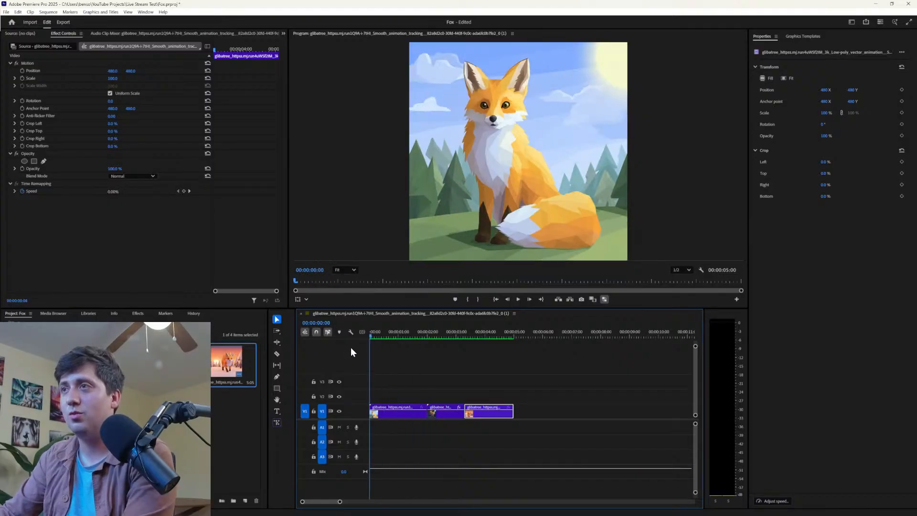
key(space)
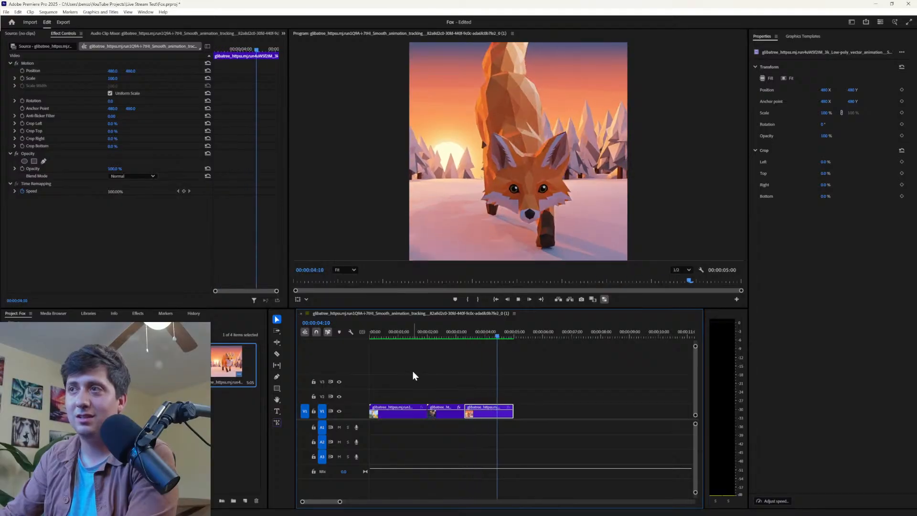
key(space)
drag(516, 414, 500, 415)
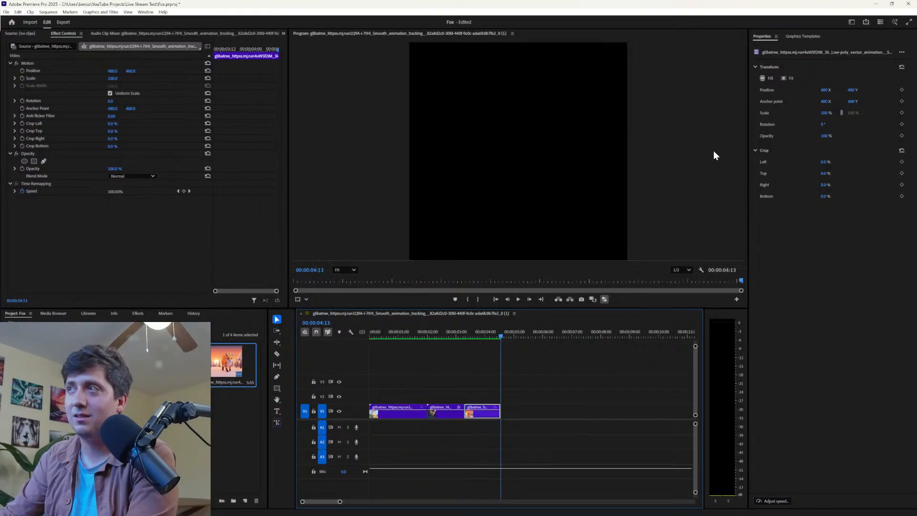
Switch back to Gemini and submit the prompt "Can you try a beautiful top down shot of the fox?".
click(876, 3)
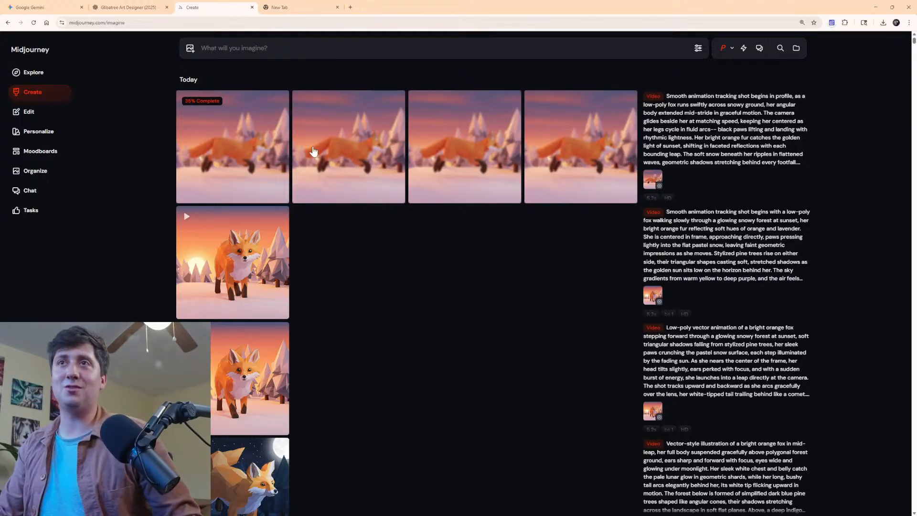
click(127, 7)
click(201, 7)
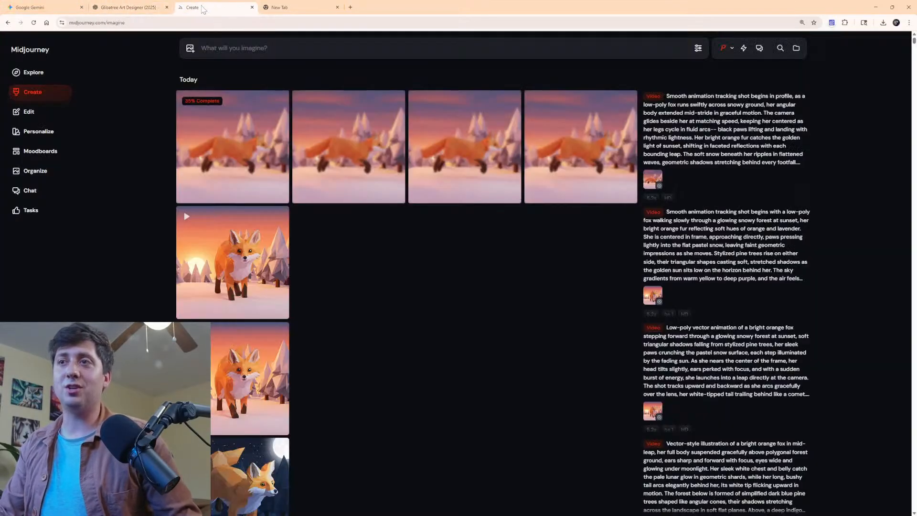
click(39, 7)
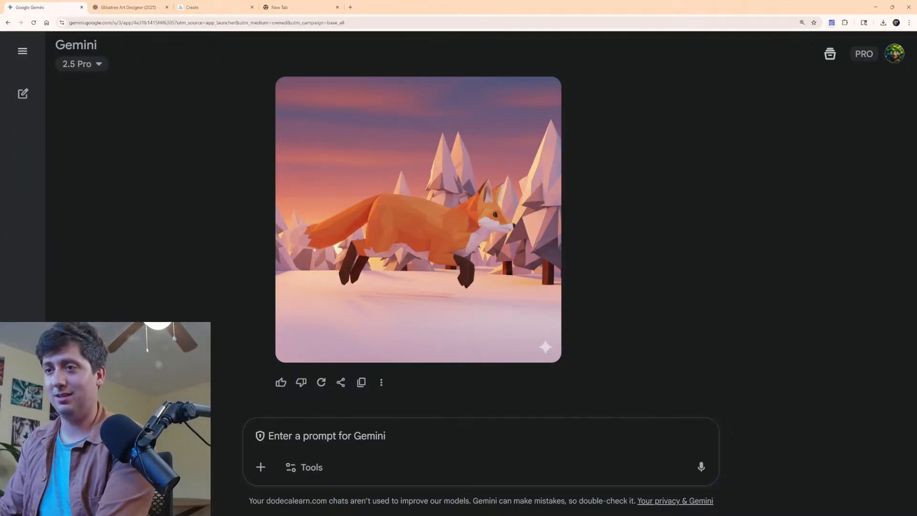
text(Cann)
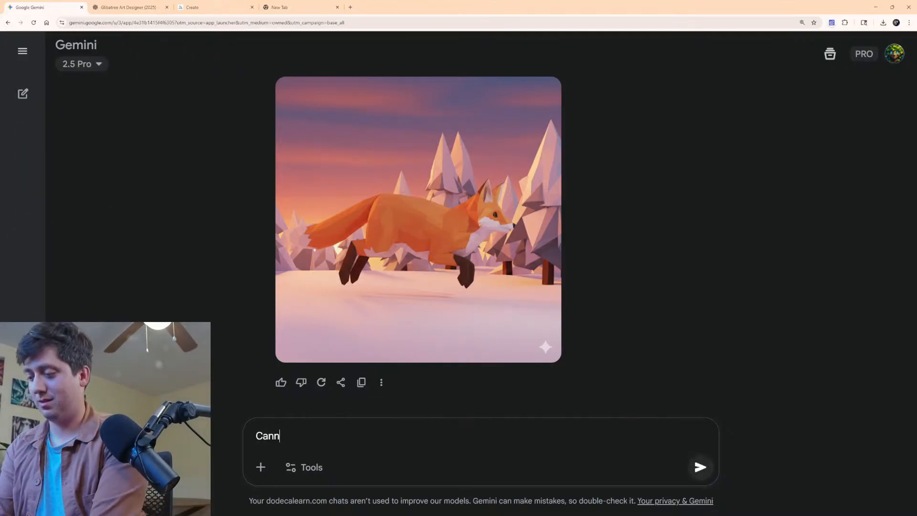
text( you image)
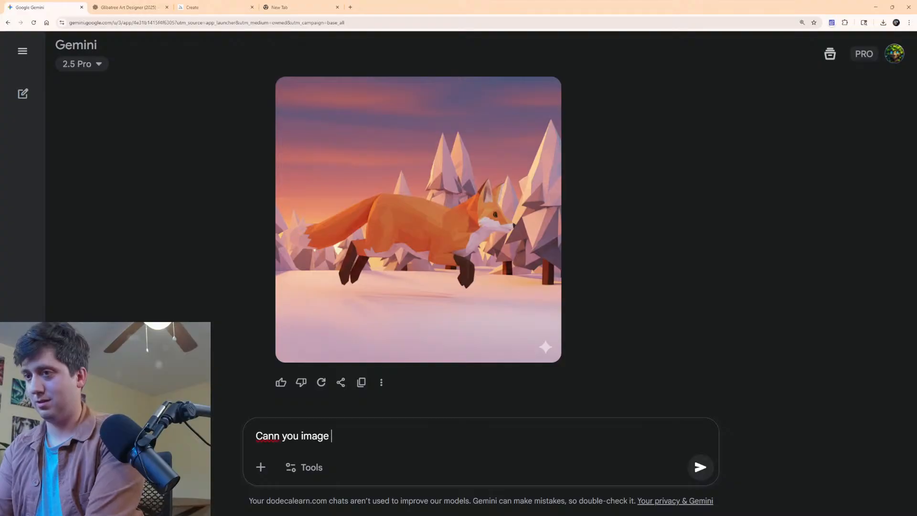
key(BackSpace)
key(BackSpace)
key(BackSpace)
key(BackSpace)
key(BackSpace)
key(BackSpace)
text(t)
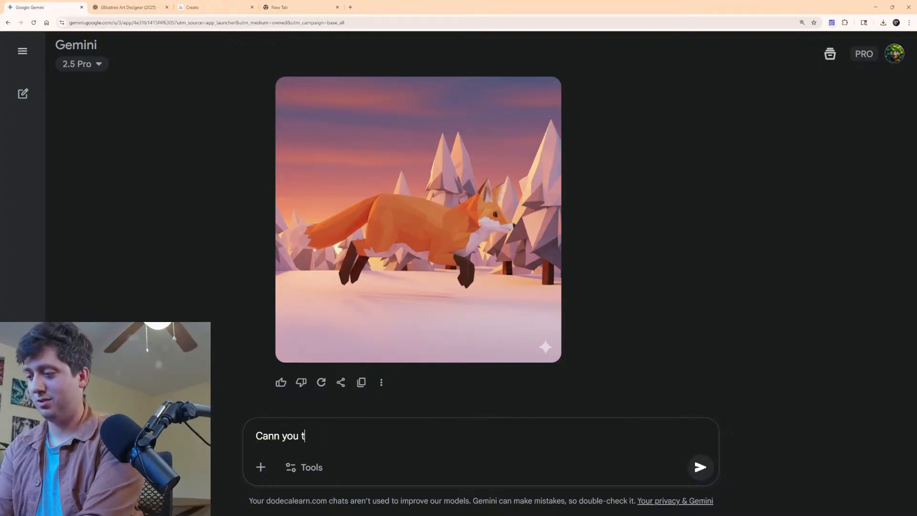
text(re)
text(y a beaut)
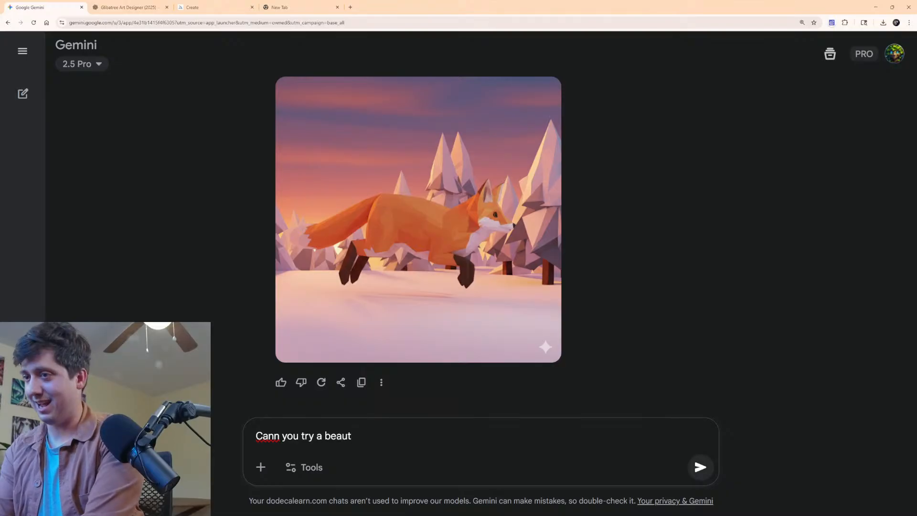
text(iful top )
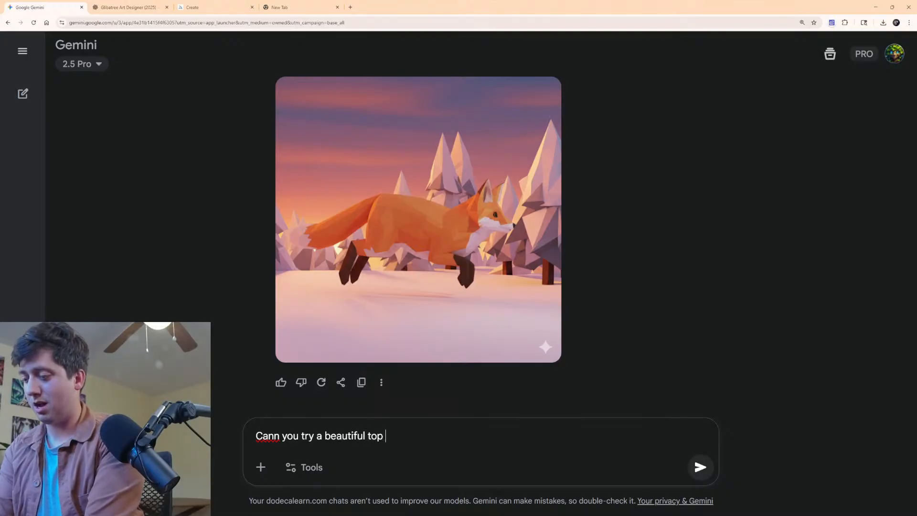
text(down shot )
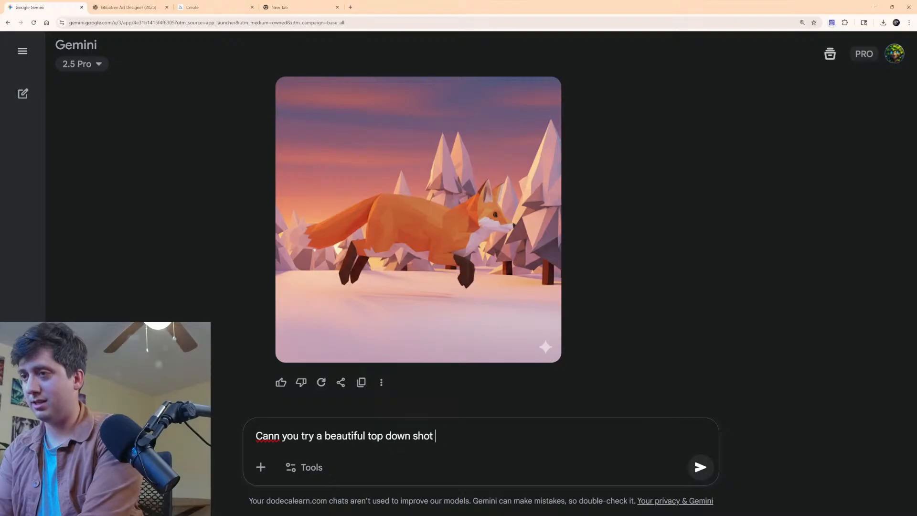
text(of the fox?)
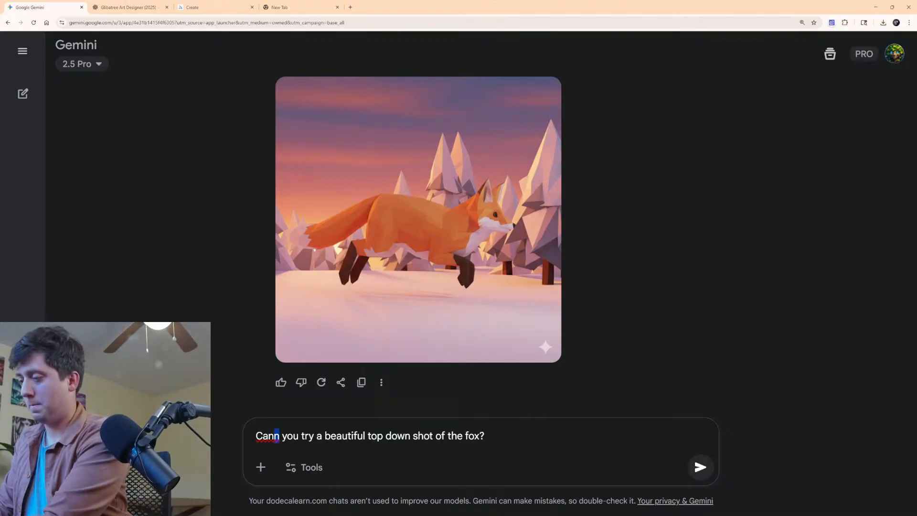
key(BackSpace)
key(Return)
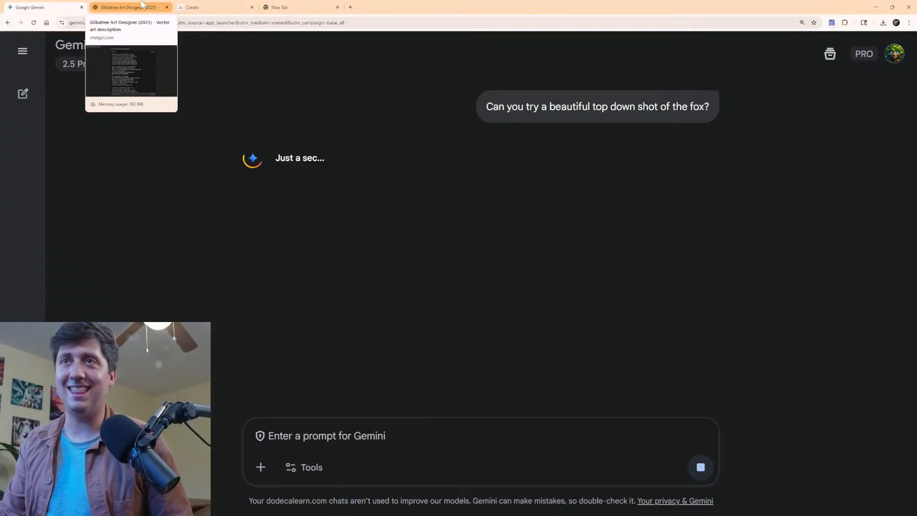
Switch to Midjourney, open the front-view sunset leap video, scrub through the fox's jump, and watch the clip again.
click(215, 6)
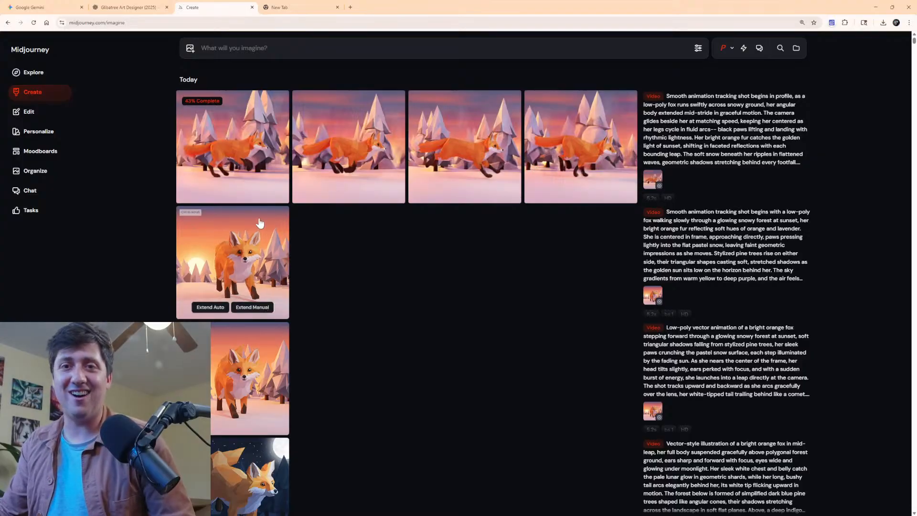
mouse_move(246, 247)
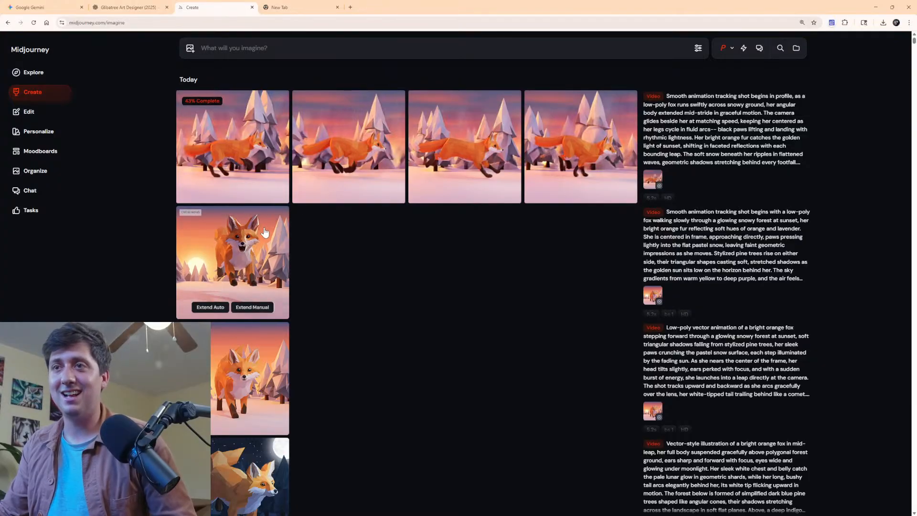
click(246, 247)
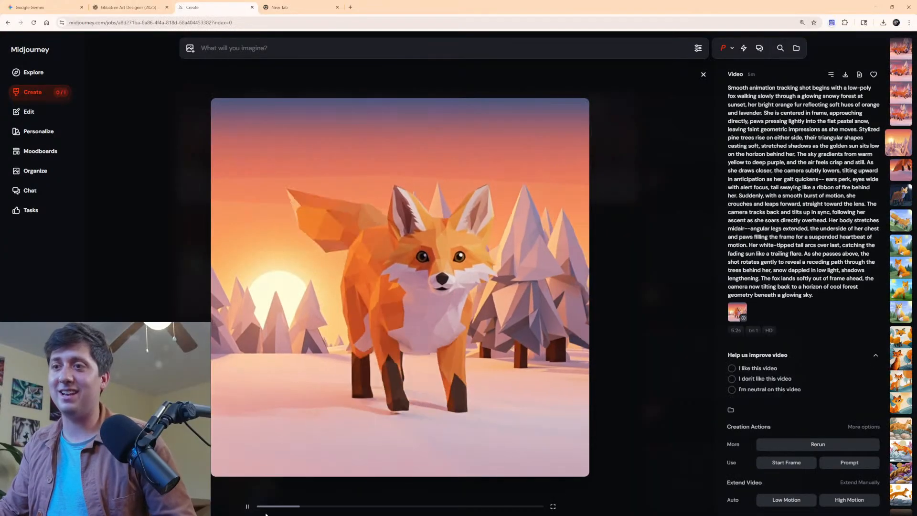
drag(290, 507, 315, 506)
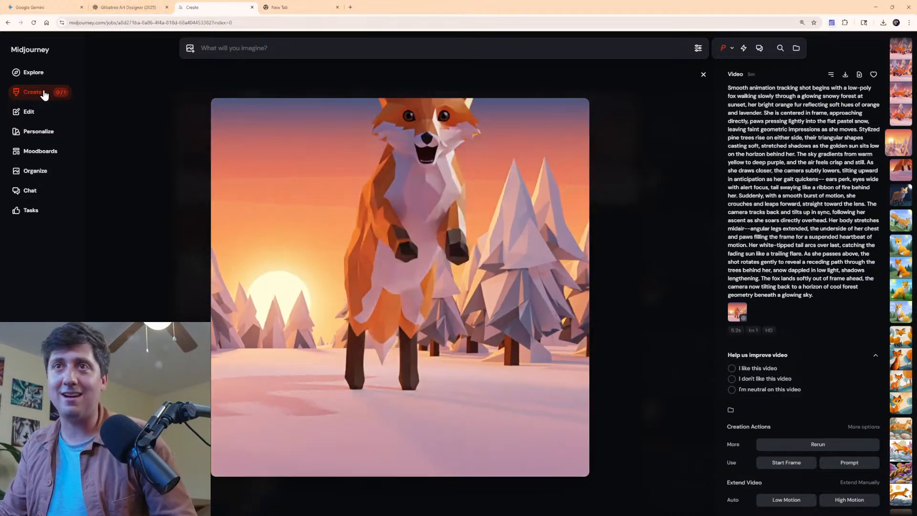
click(44, 93)
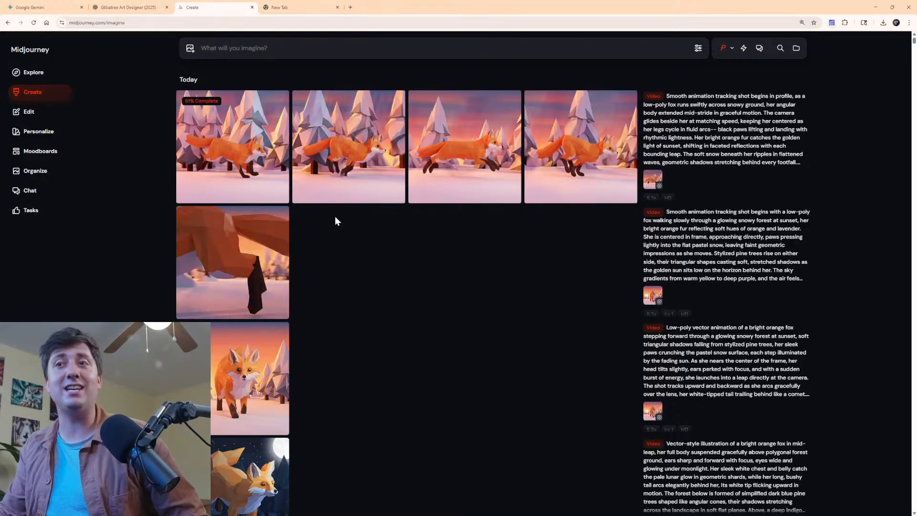
click(801, 237)
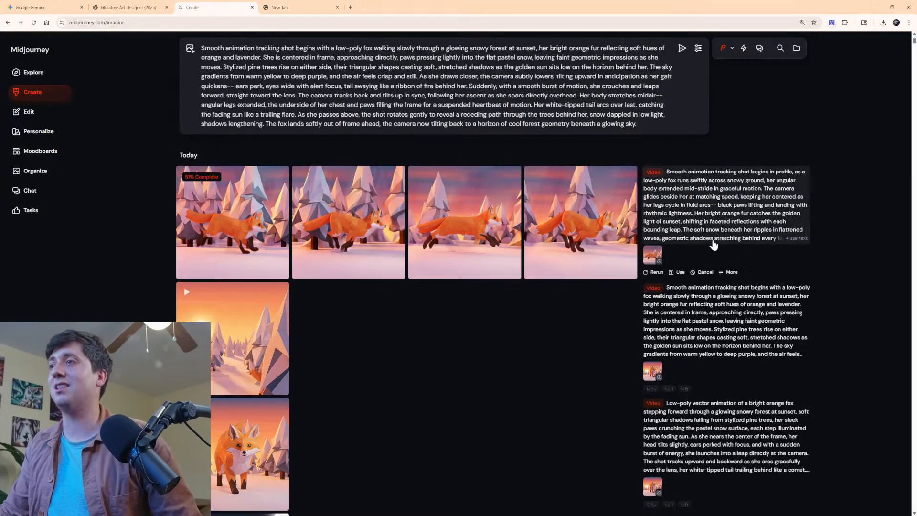
click(232, 337)
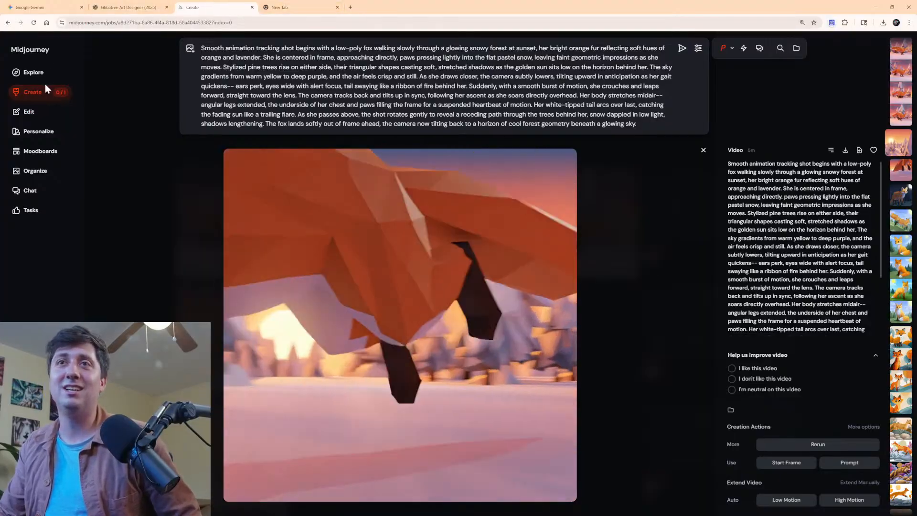
Close the Midjourney video, switch to Gemini, and begin a follow-up prompt reading "Can we be closer to the ground, since it looks like the fox i".
key(Escape)
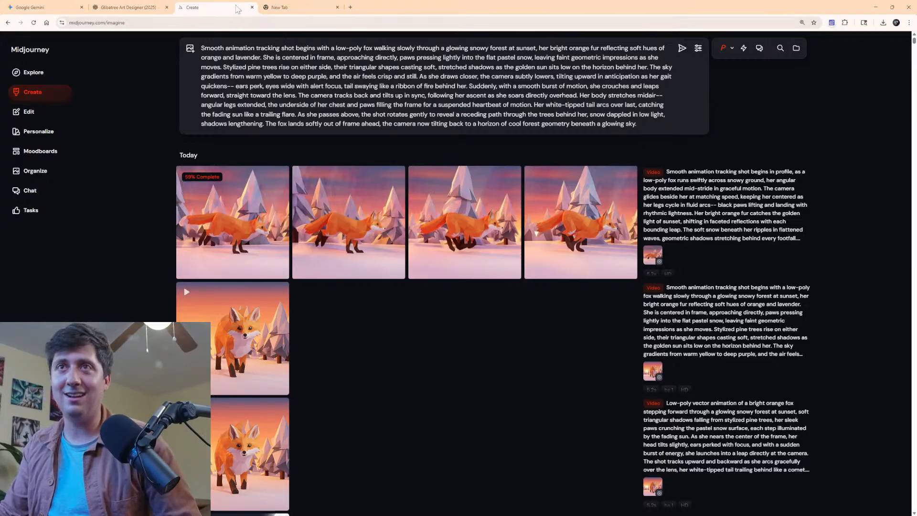
click(72, 10)
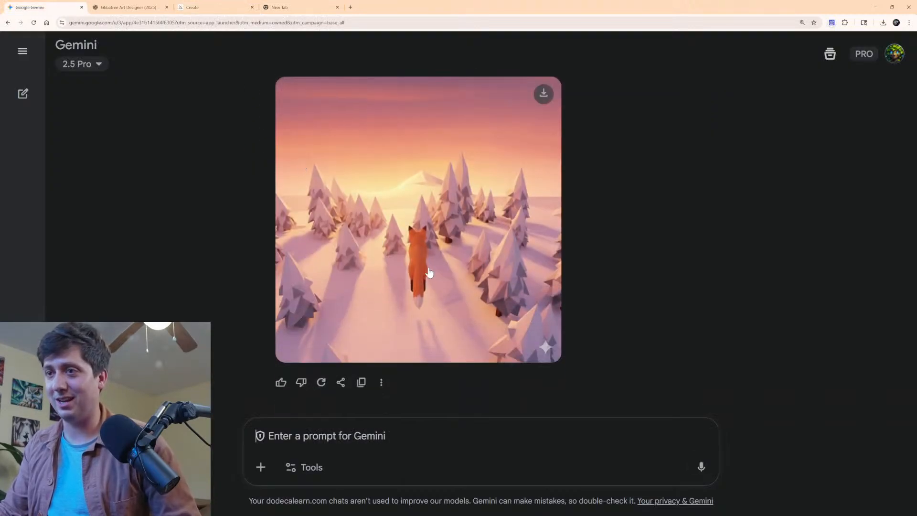
text(C)
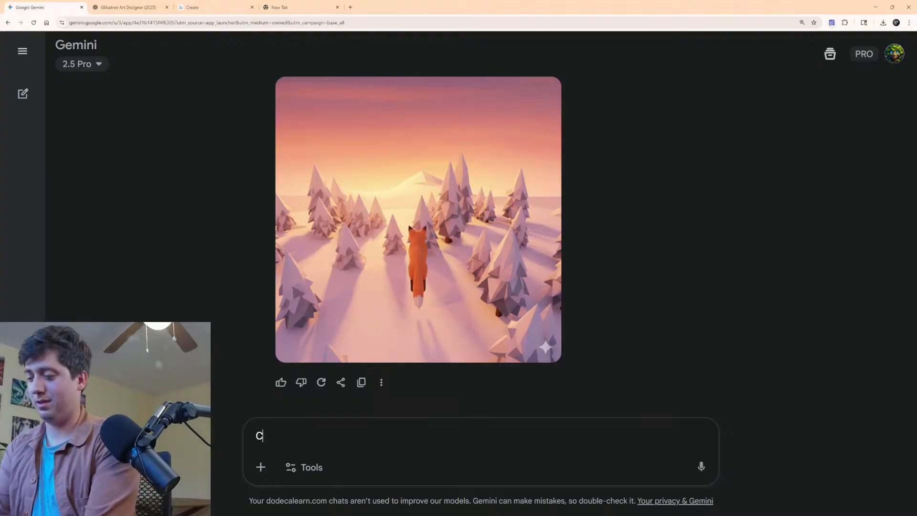
text(an we be c)
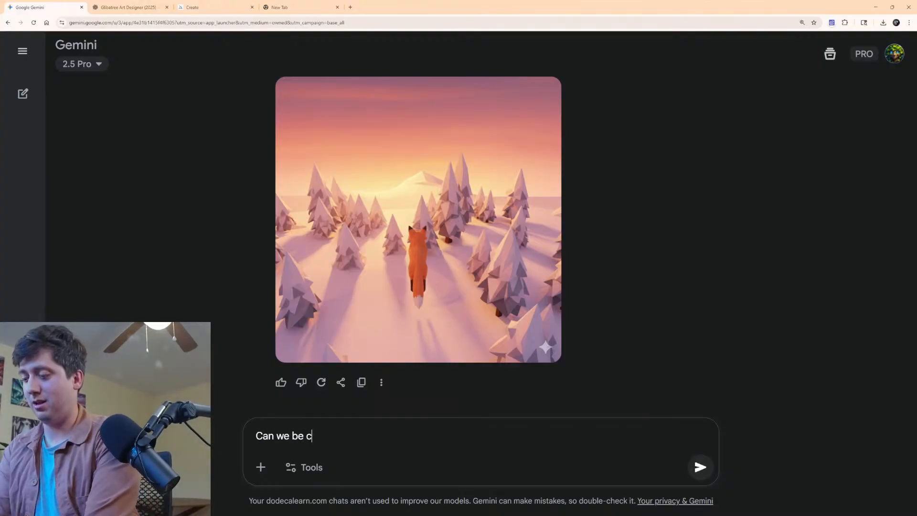
text(loser to the )
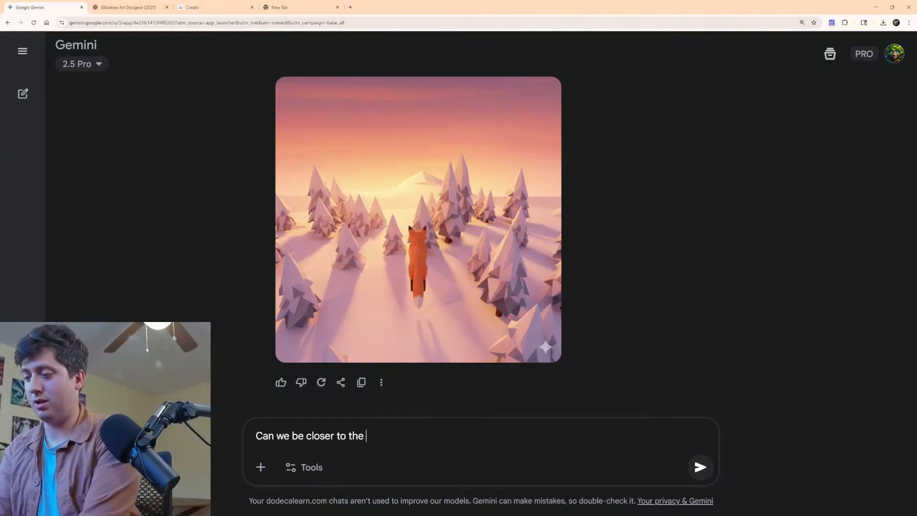
text(ground,)
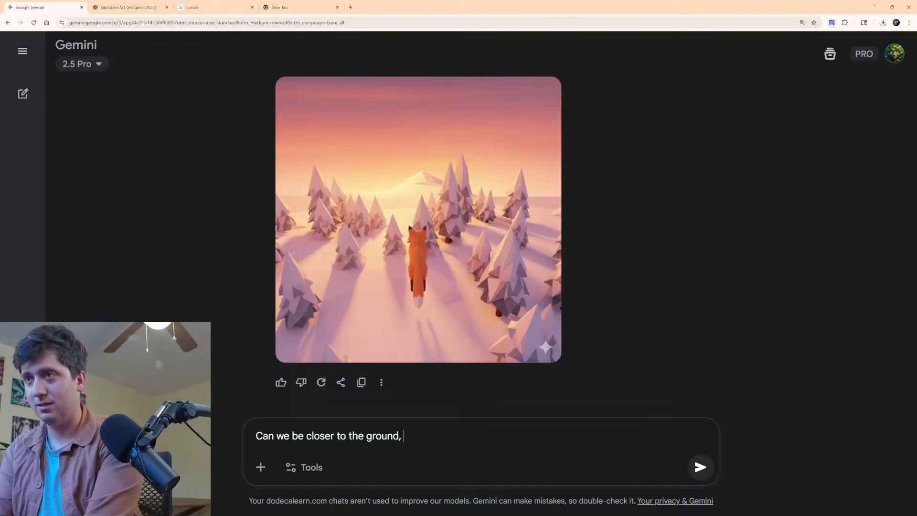
text(since)
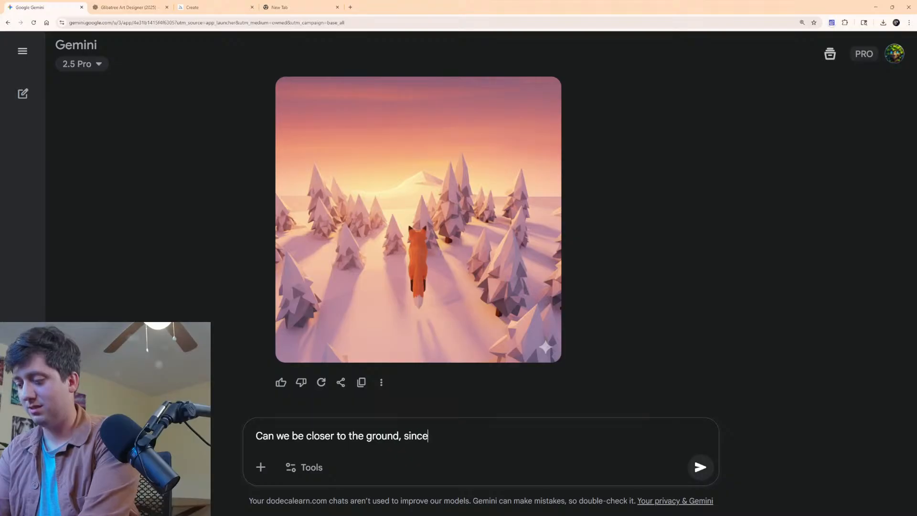
text( it looks to)
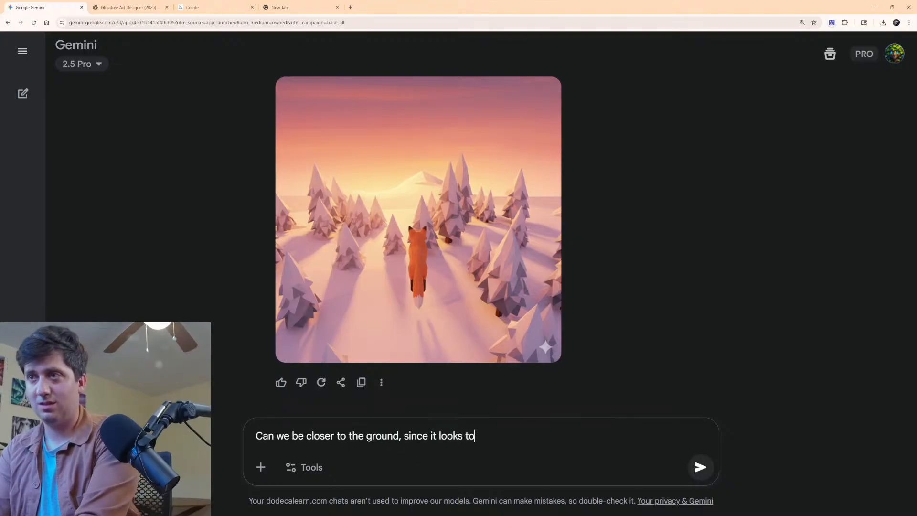
key(BackSpace)
key(BackSpace)
text(li)
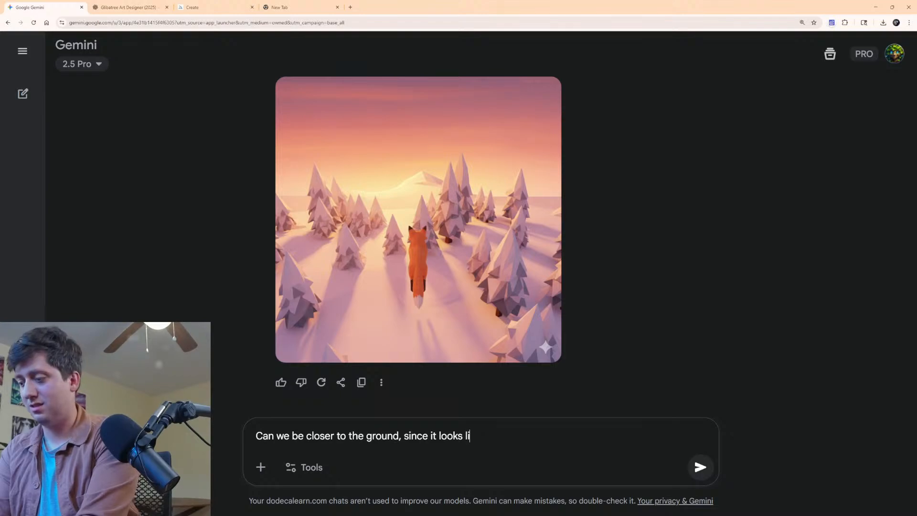
text(ke the fox i)
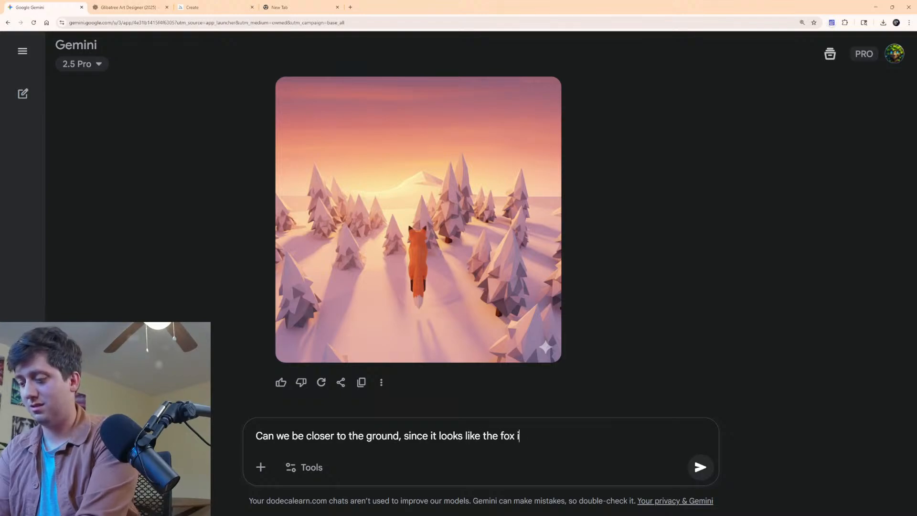
Ask for a view closer to the ground, since the fox looks like it's flying, with him facing the other way, head towards us.
text(s flying)
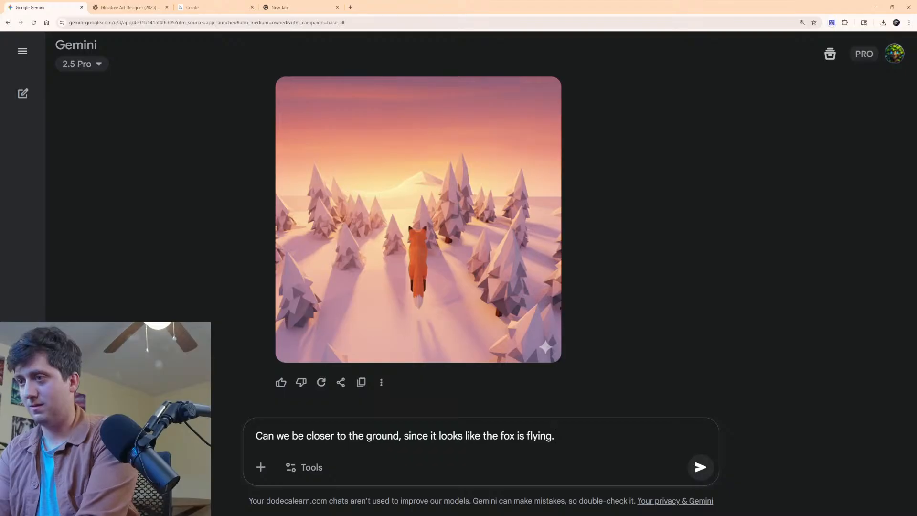
text(. M)
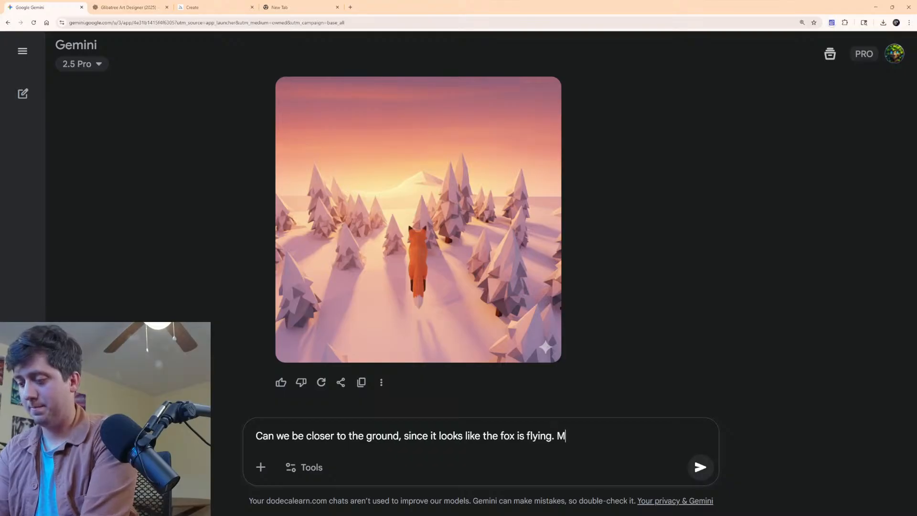
text(aybe have )
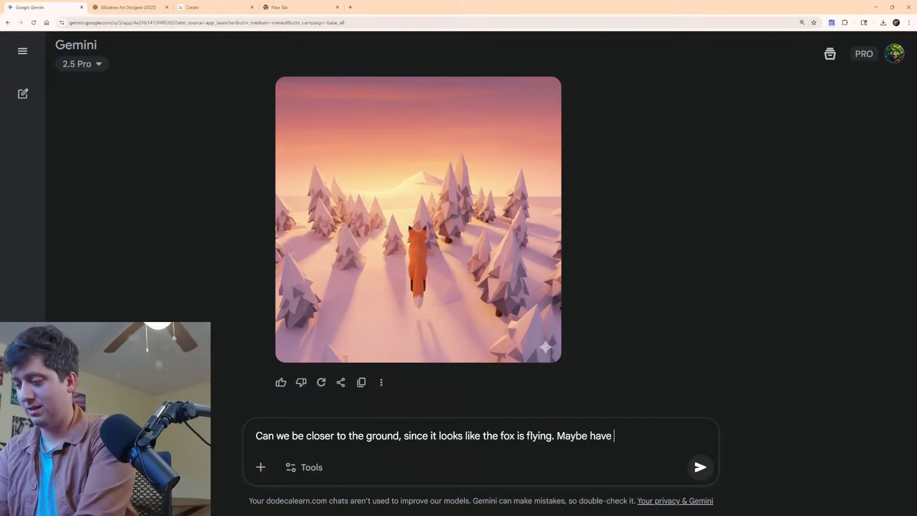
text(him face th)
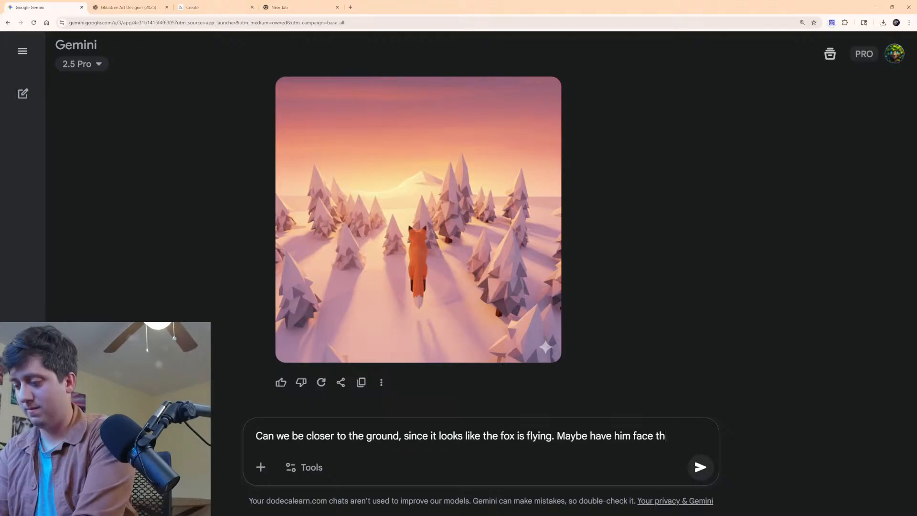
text(e other way)
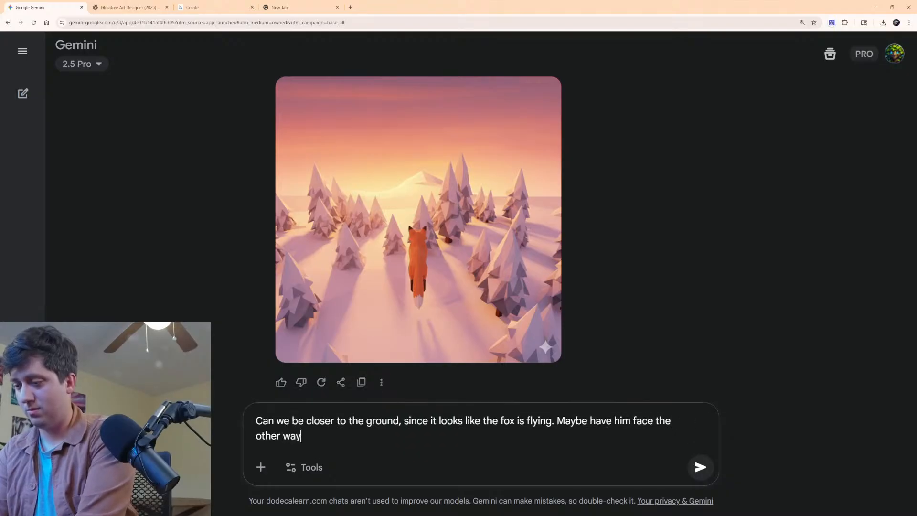
text( to so the he)
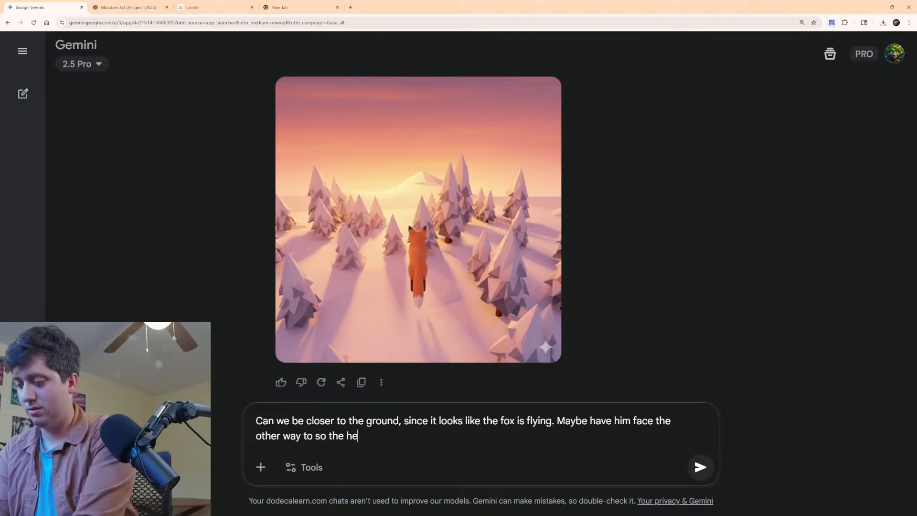
text(ad is towards )
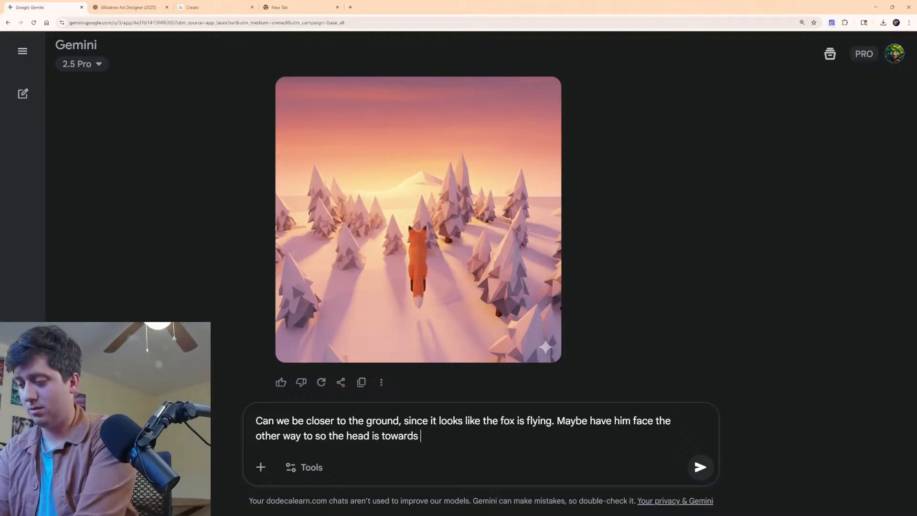
text(us)
key(Return)
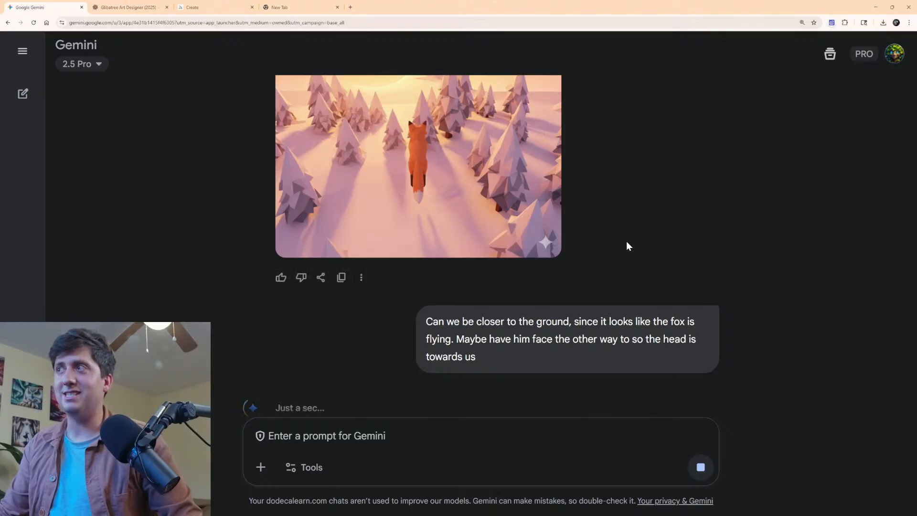
Switch to Midjourney and preview the two videos of the fox facing the camera.
right_click(518, 428)
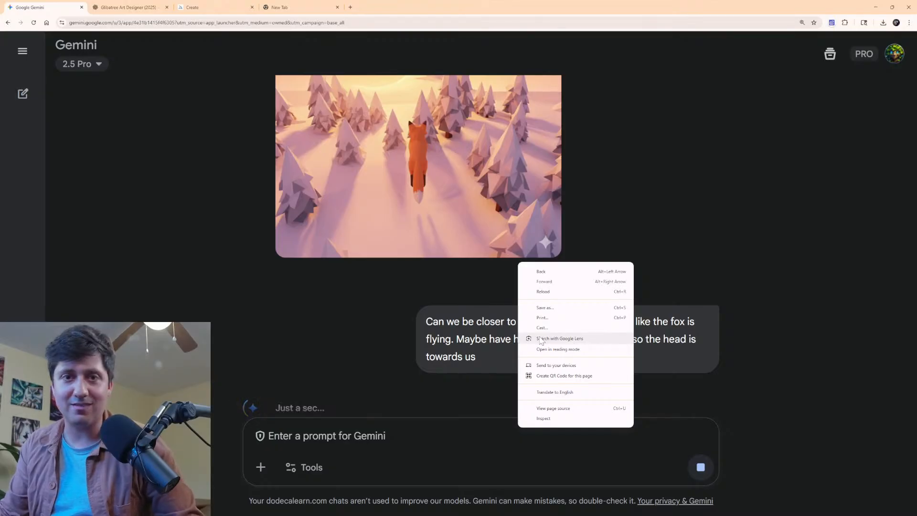
click(754, 220)
click(286, 7)
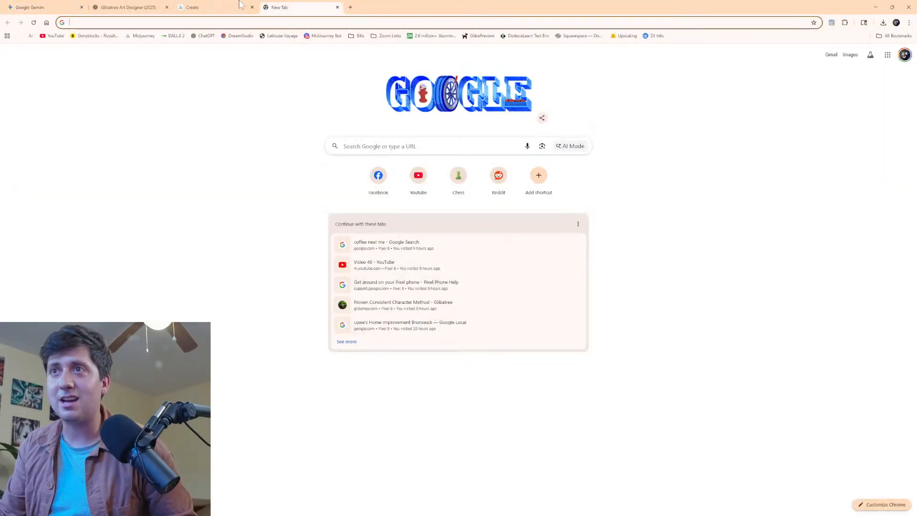
click(215, 7)
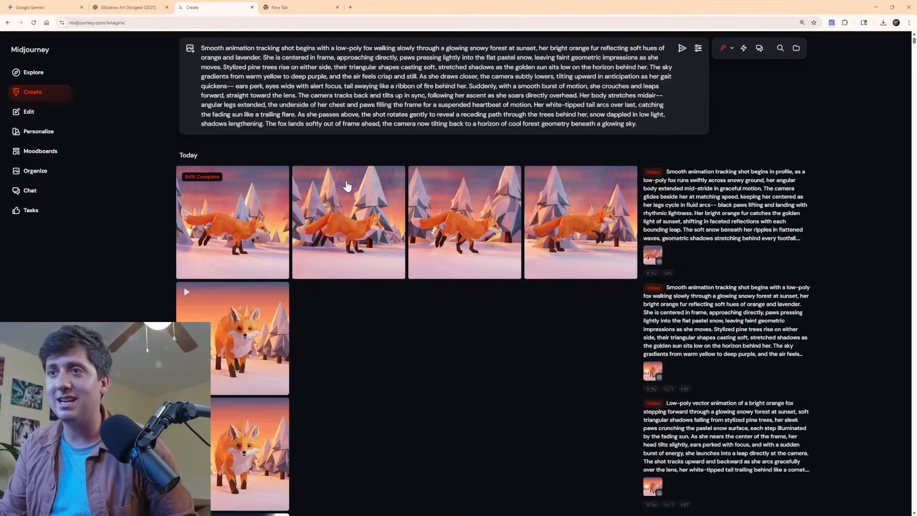
mouse_move(241, 336)
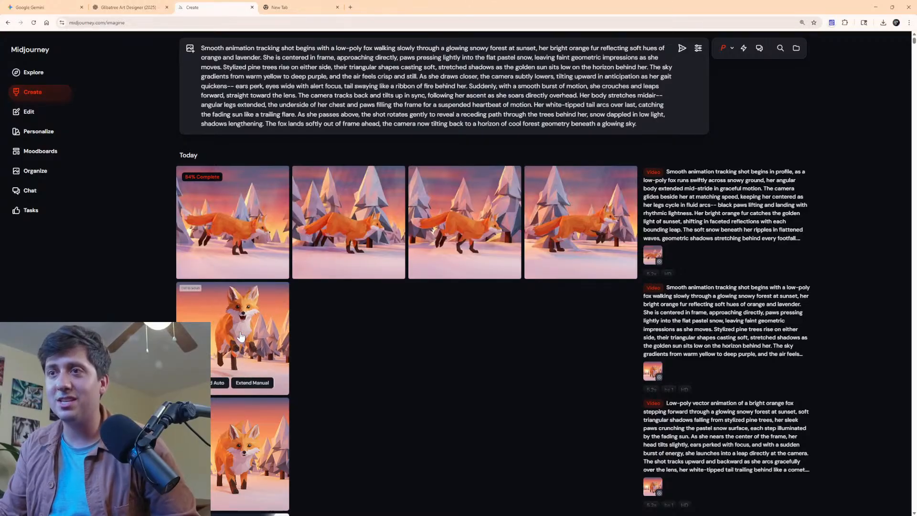
mouse_move(244, 445)
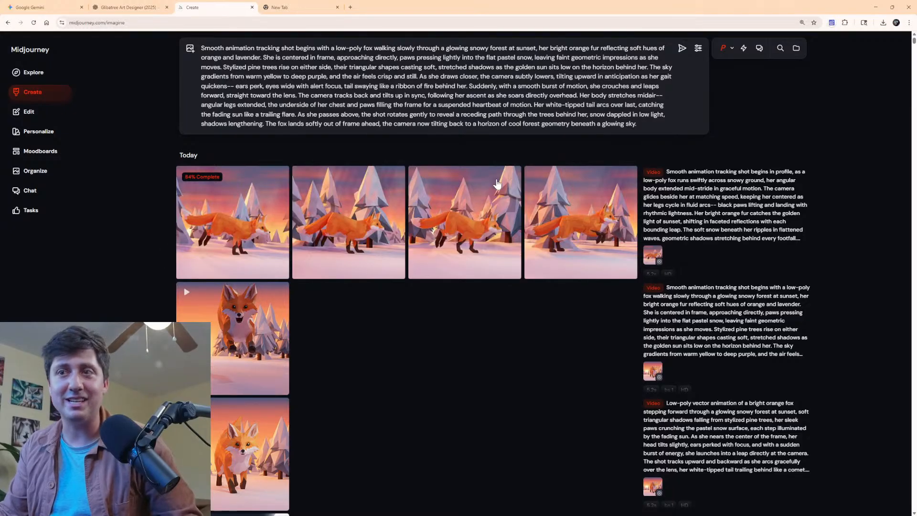
Review the running-fox tracking shot prompt in the ChatGPT conversation and check the rendering progress of its videos in Midjourney.
click(128, 7)
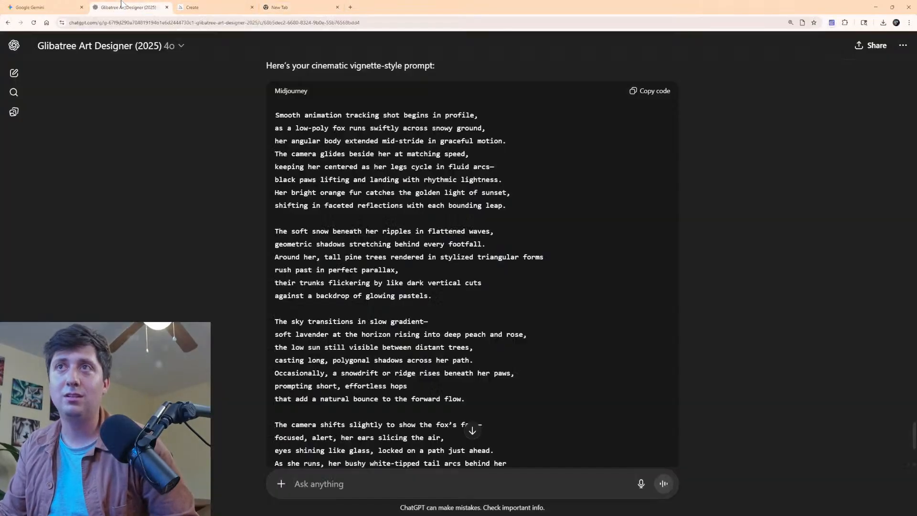
click(220, 6)
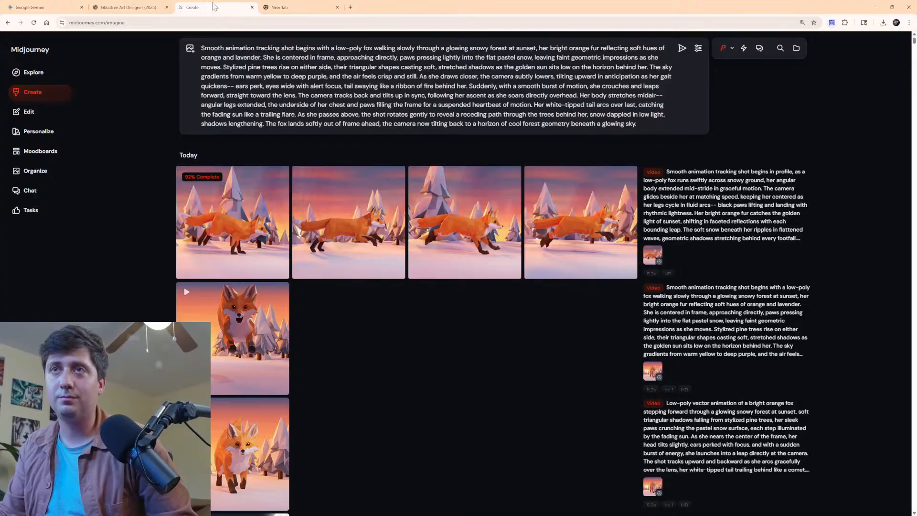
click(128, 8)
scroll(469, 428, down, 3)
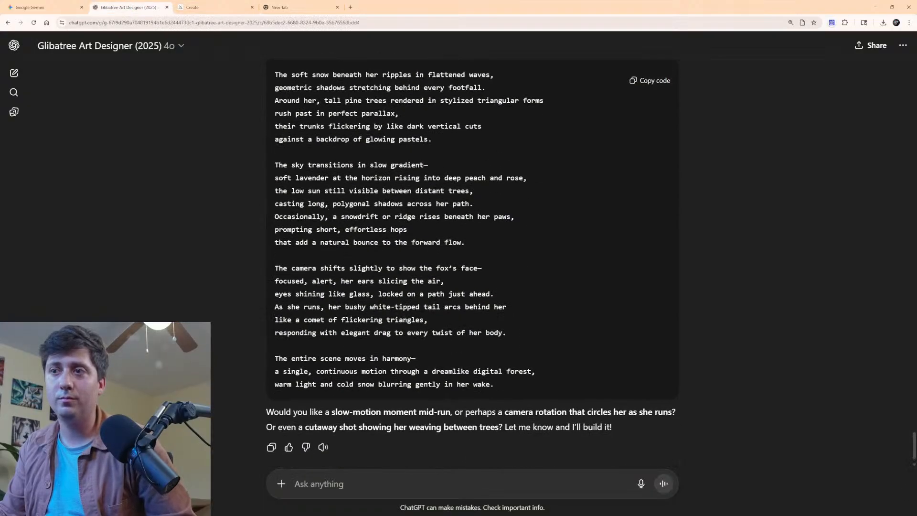
scroll(293, 253, up, 5)
scroll(294, 254, down, 6)
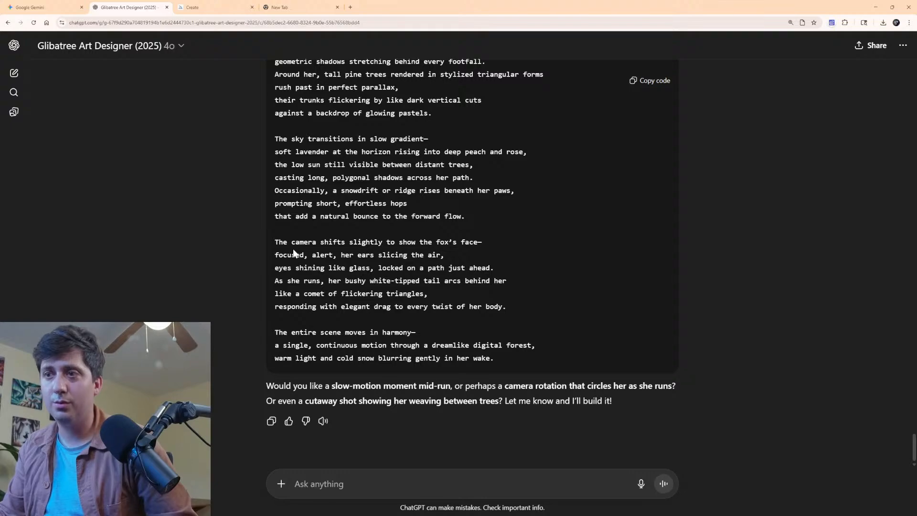
click(217, 6)
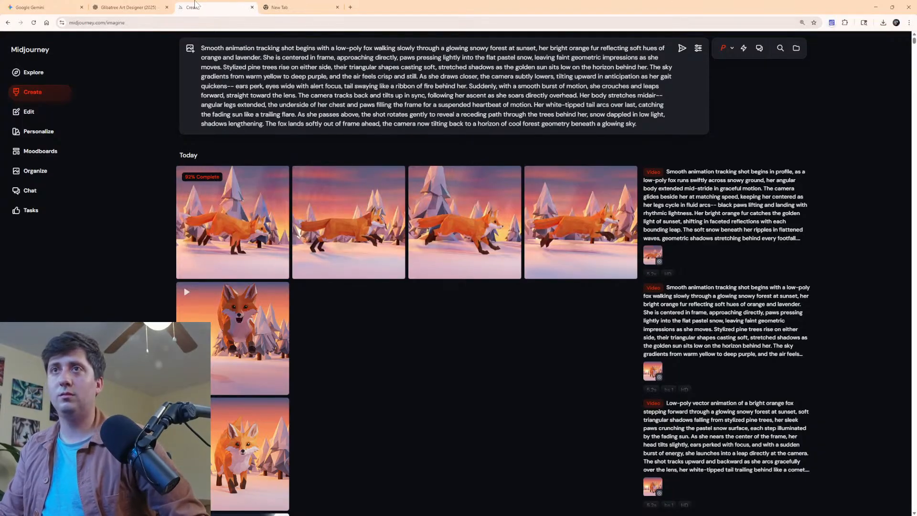
click(145, 6)
scroll(517, 234, up, 10)
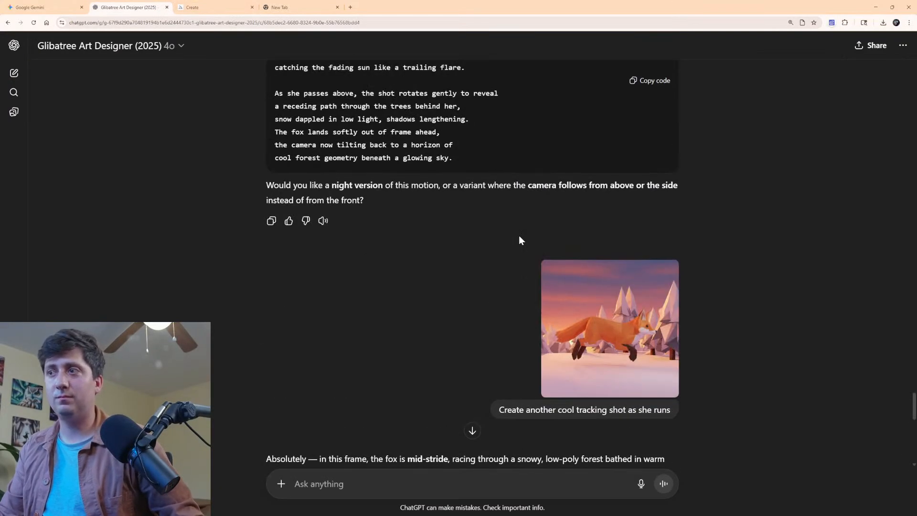
scroll(518, 236, down, 4)
scroll(520, 239, down, 8)
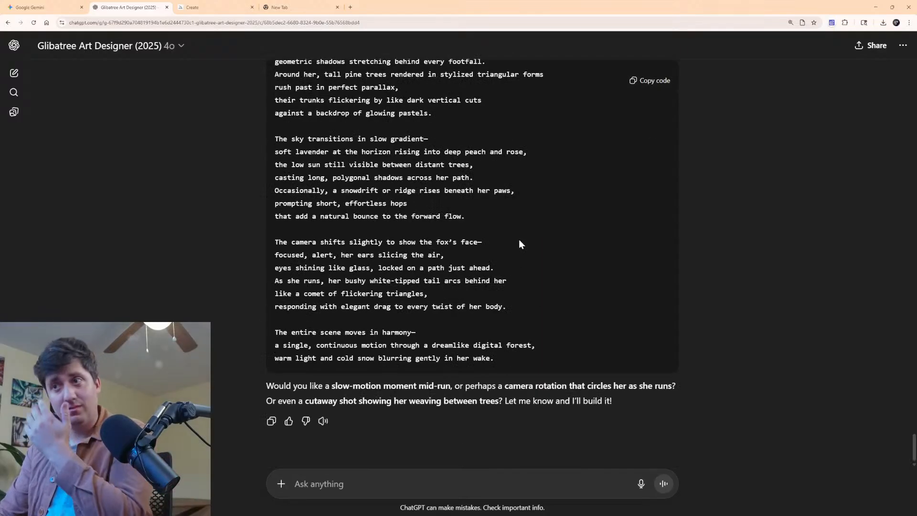
In Midjourney, open the first running-fox video, pause it, and use its start frame as the starting image for a new video.
click(225, 7)
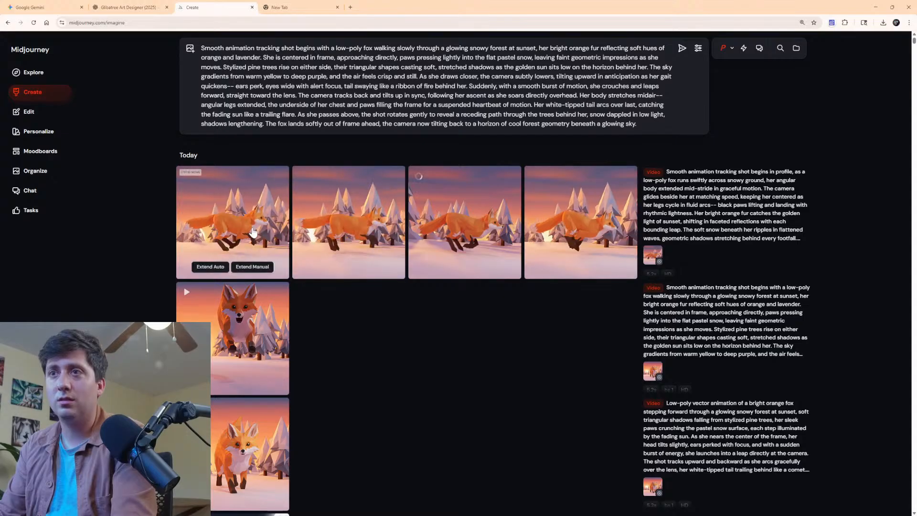
click(266, 218)
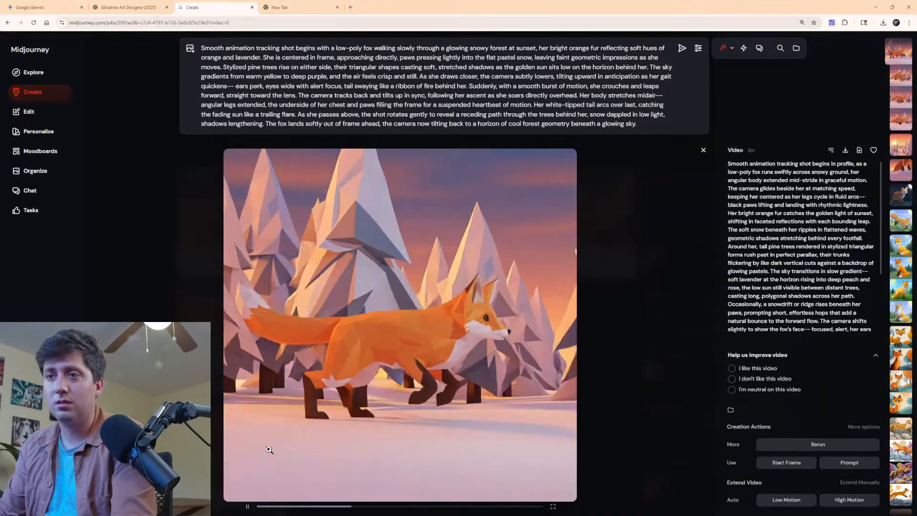
click(247, 508)
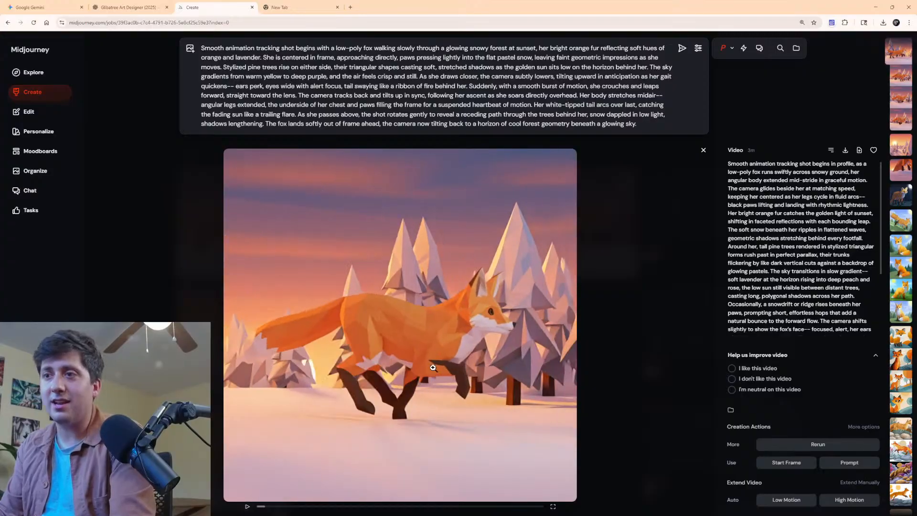
click(795, 464)
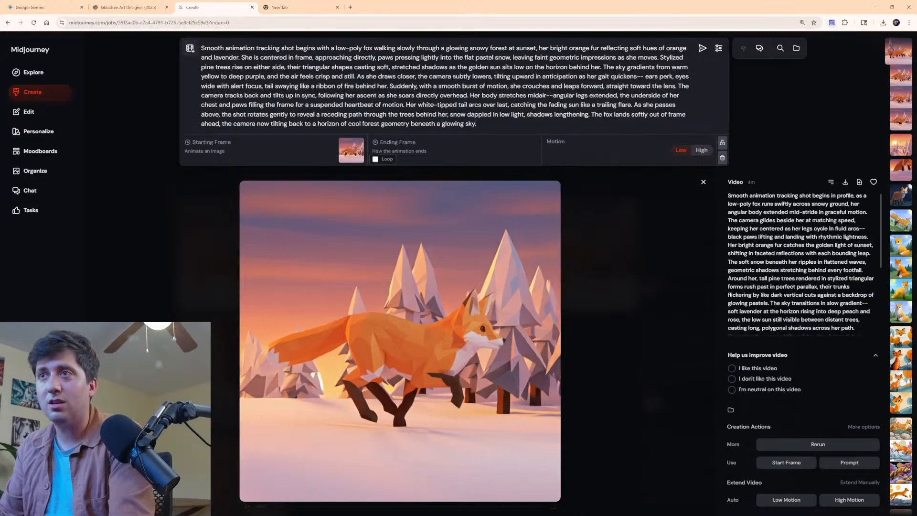
Switch to Gemini and examine the new ground-level fox image alongside the earlier side-view and jumping scenes.
click(127, 7)
click(29, 7)
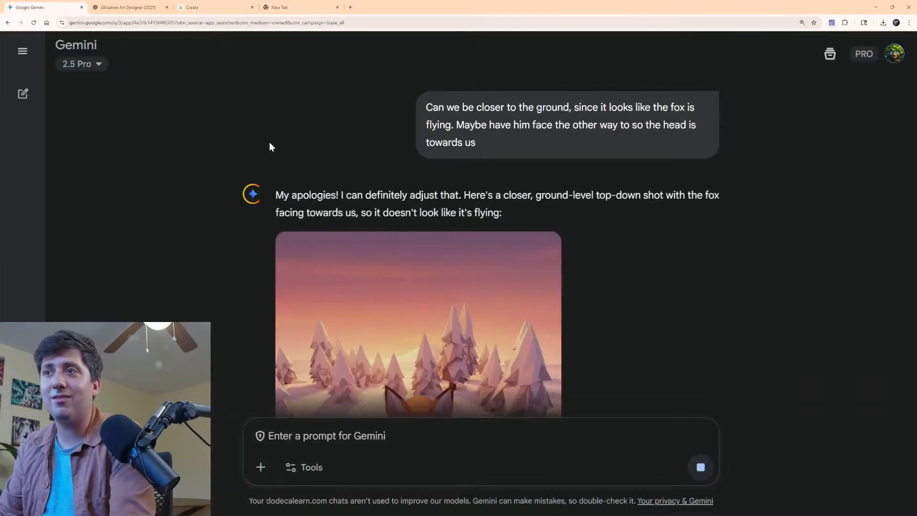
scroll(408, 221, down, 3)
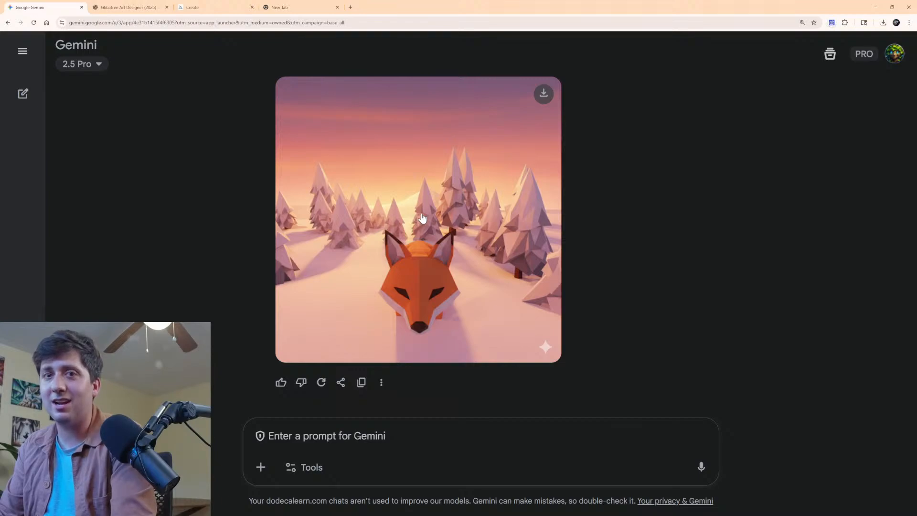
scroll(436, 232, up, 10)
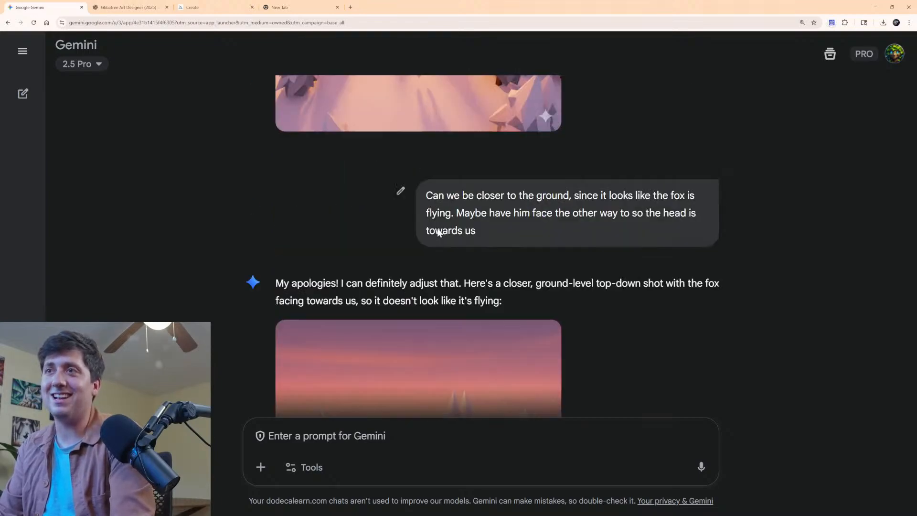
scroll(438, 227, up, 15)
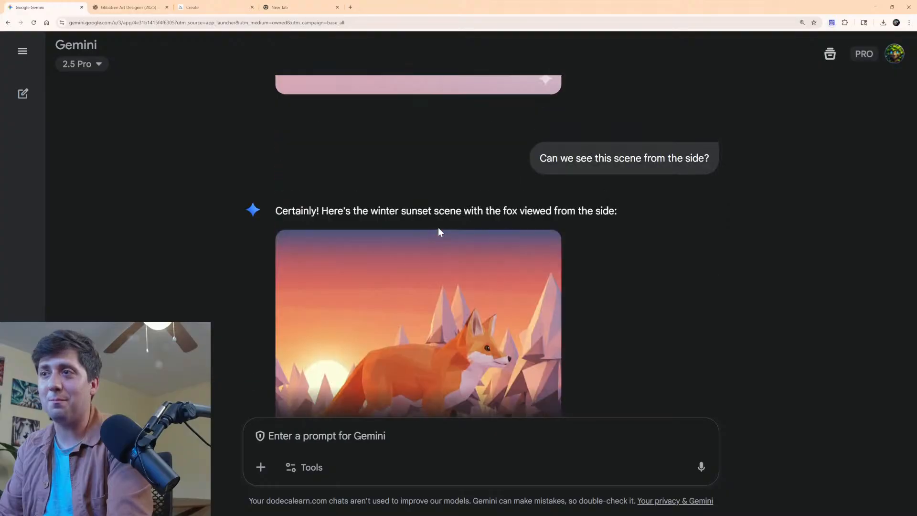
scroll(438, 228, down, 6)
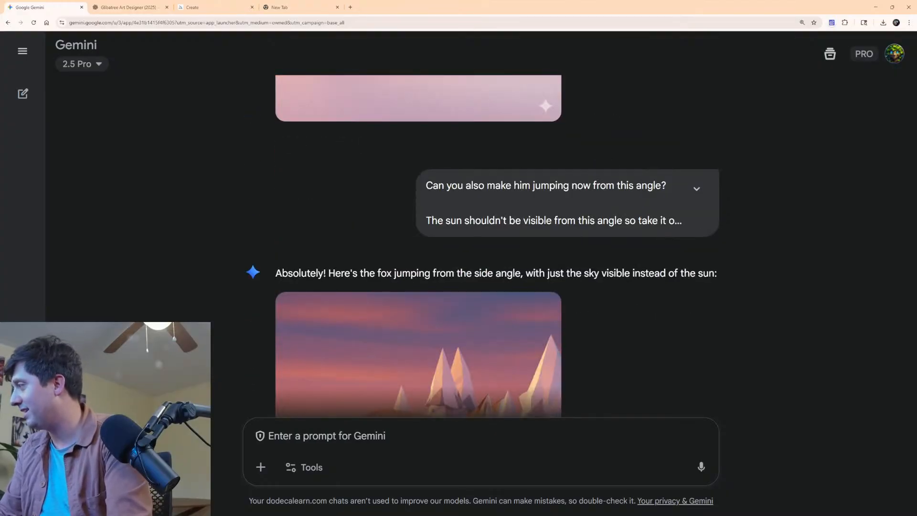
Attach the image of the sitting fox with the green forest background to the new Gemini prompt.
drag(739, 471, 466, 422)
scroll(515, 277, down, 10)
scroll(469, 354, down, 10)
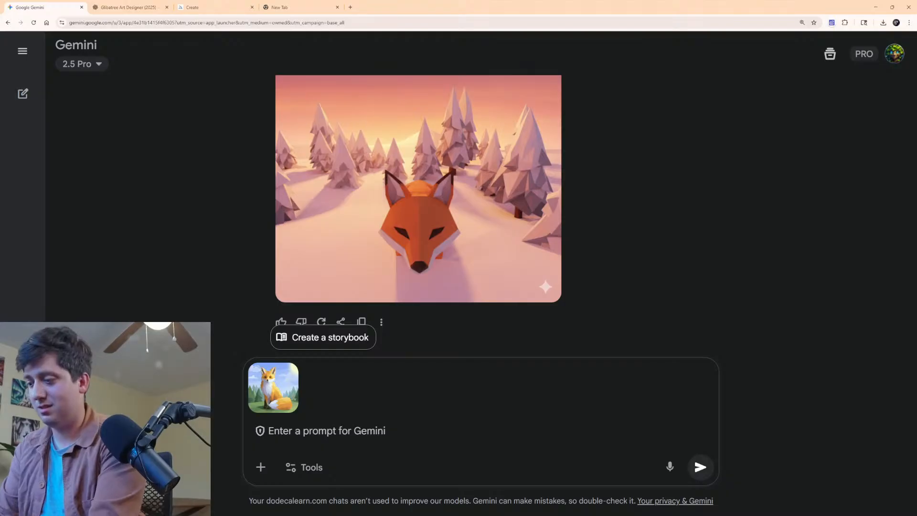
Send the prompt "This is close, but it doesn't look enough like my fox, so can you integrate your new scene, with my character I am uploadig?".
text(This is close, but)
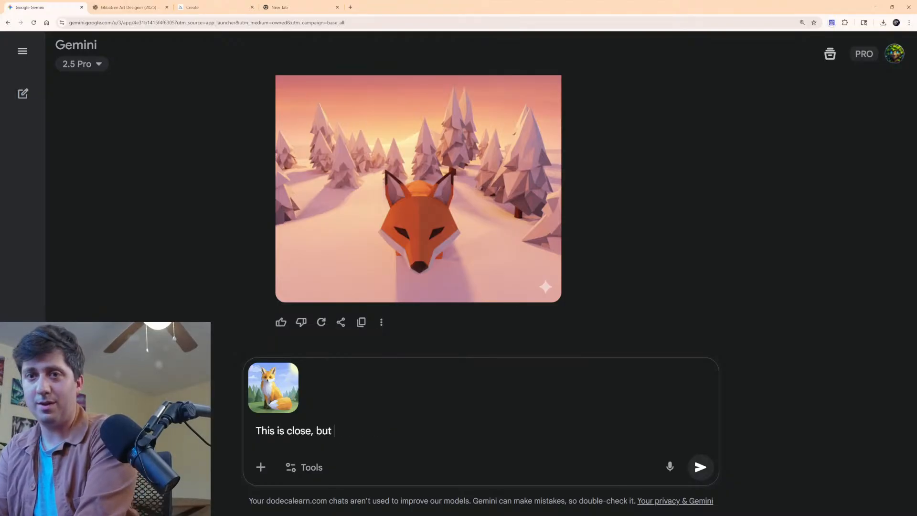
text( it doesn't look enough like my fox, so can you integrate your new scene, with)
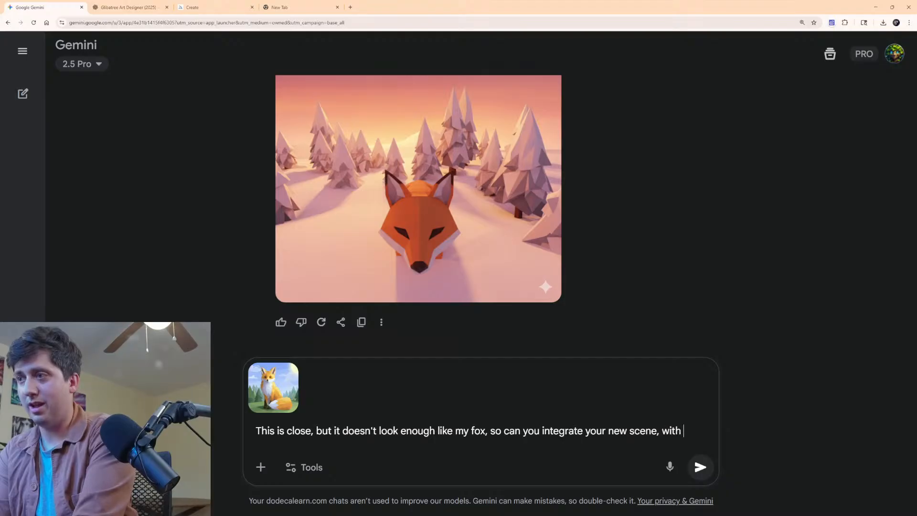
text(my character I am uploadiunnng)
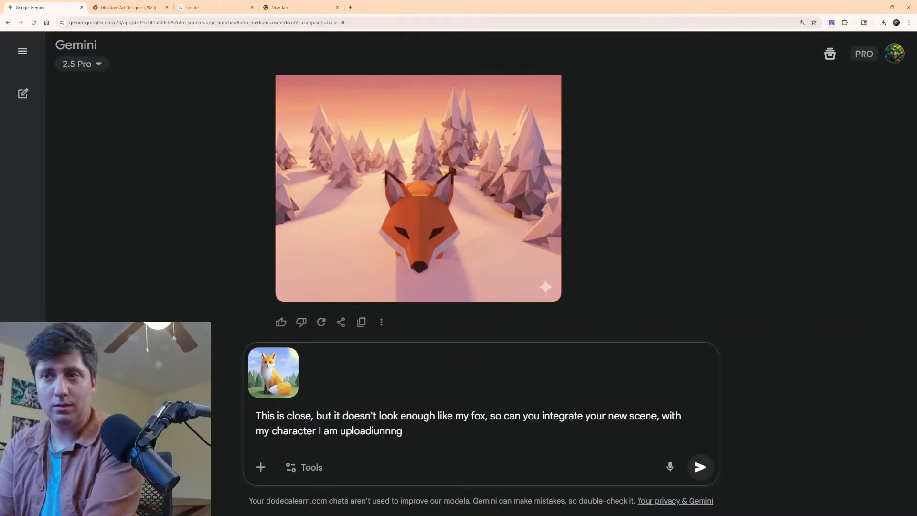
key(BackSpace)
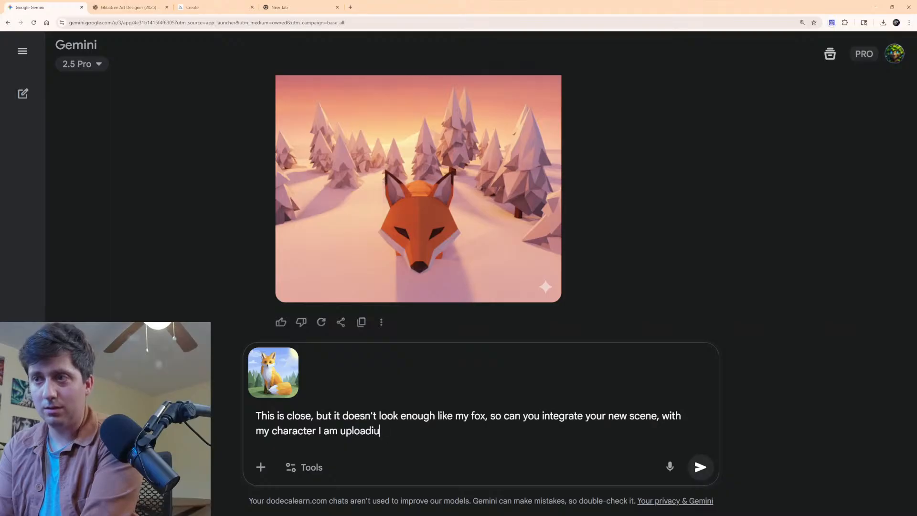
text(?)
key(Return)
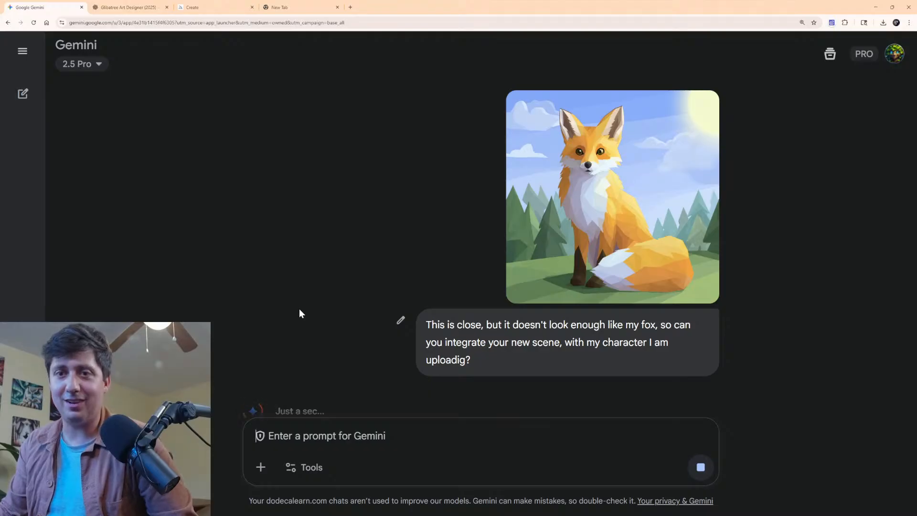
click(315, 6)
text(flow)
key(Return)
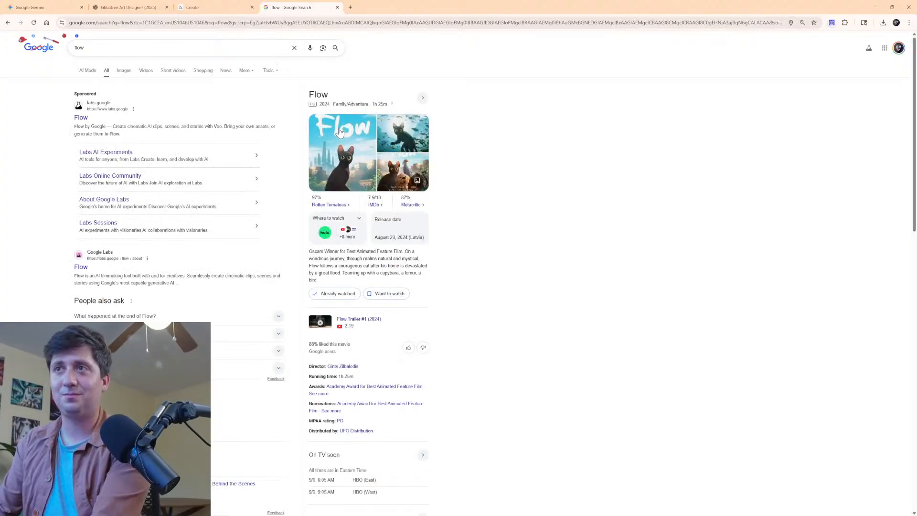
middle_click(304, 6)
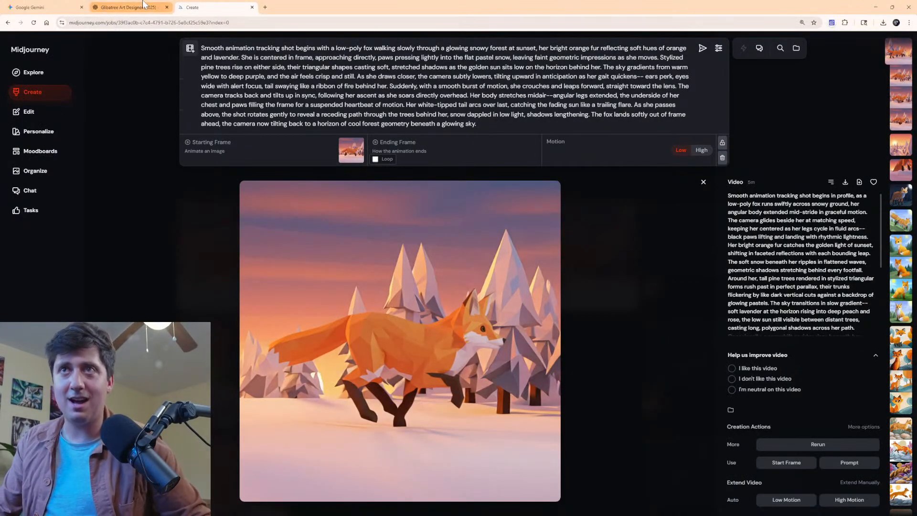
Return to Midjourney's creations overview and preview the newest running-fox videos.
click(44, 98)
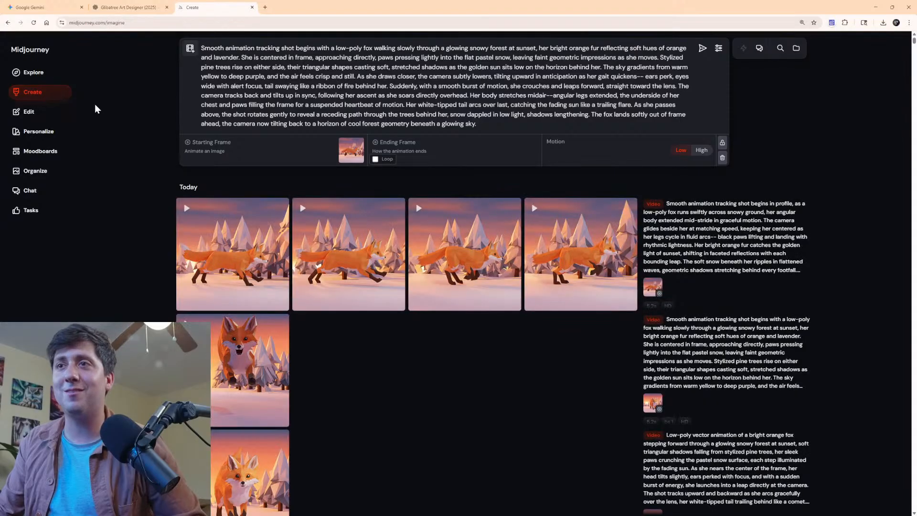
mouse_move(309, 208)
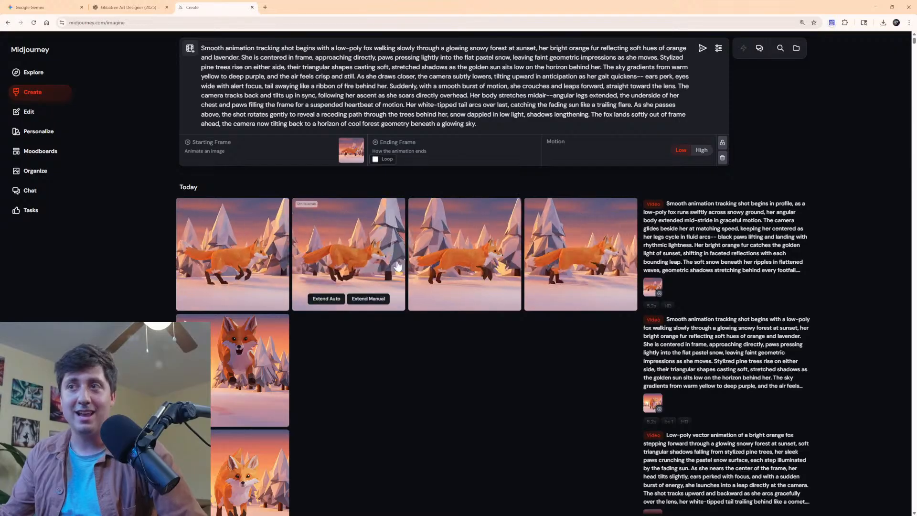
mouse_move(327, 296)
mouse_move(533, 239)
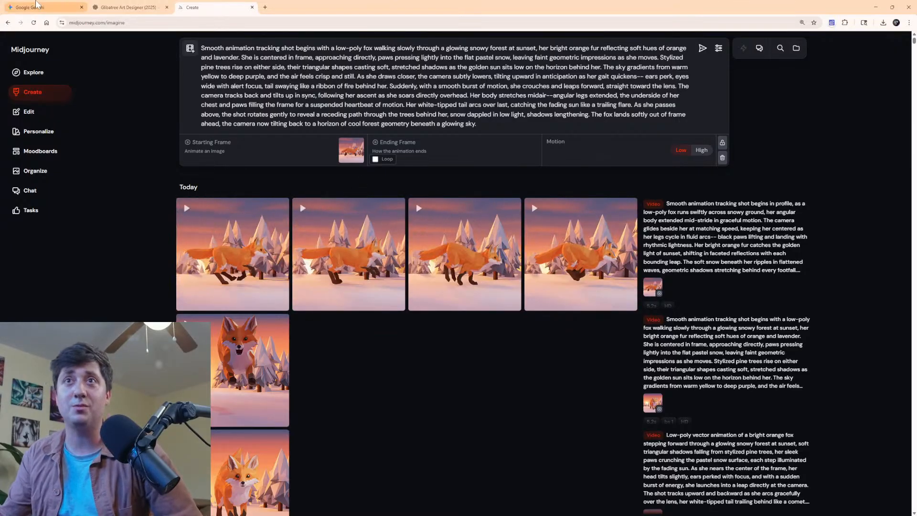
Switch to Gemini and examine the new front-facing fox image alongside the earlier jumping and top-down scenes.
click(29, 8)
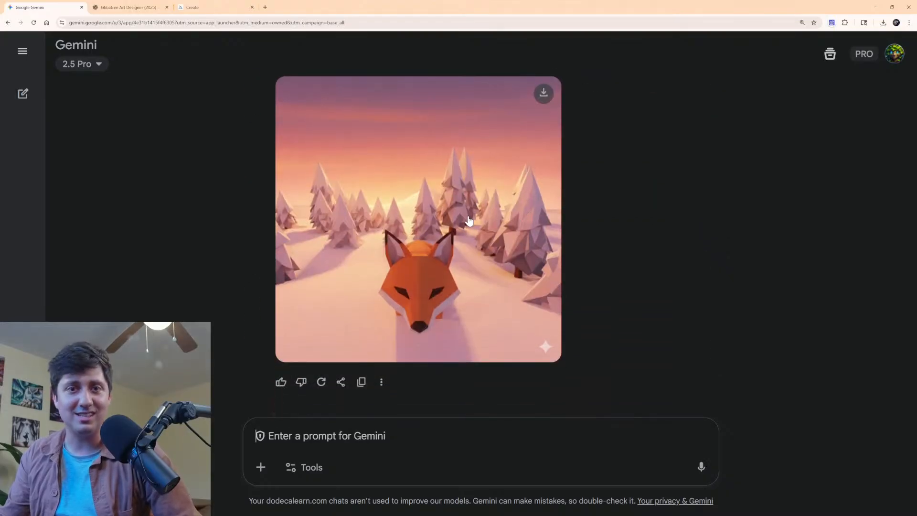
scroll(459, 209, up, 5)
scroll(492, 210, down, 7)
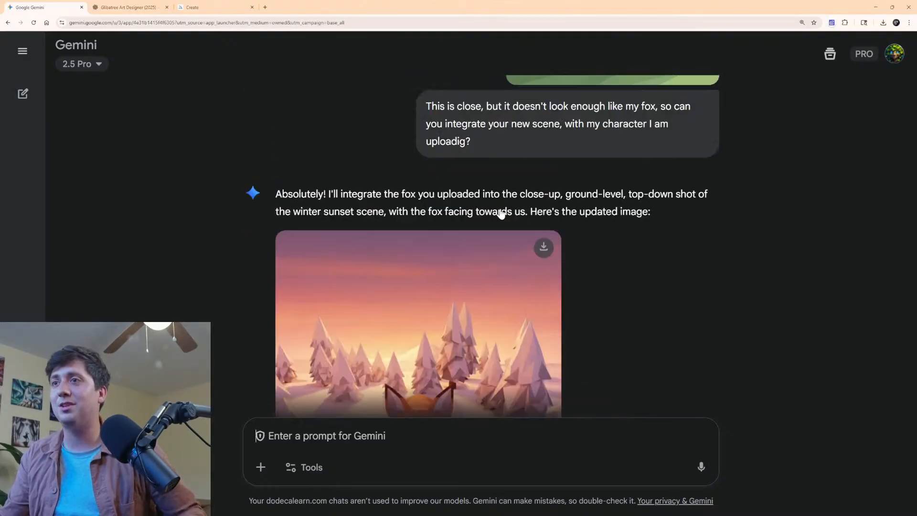
scroll(500, 215, up, 20)
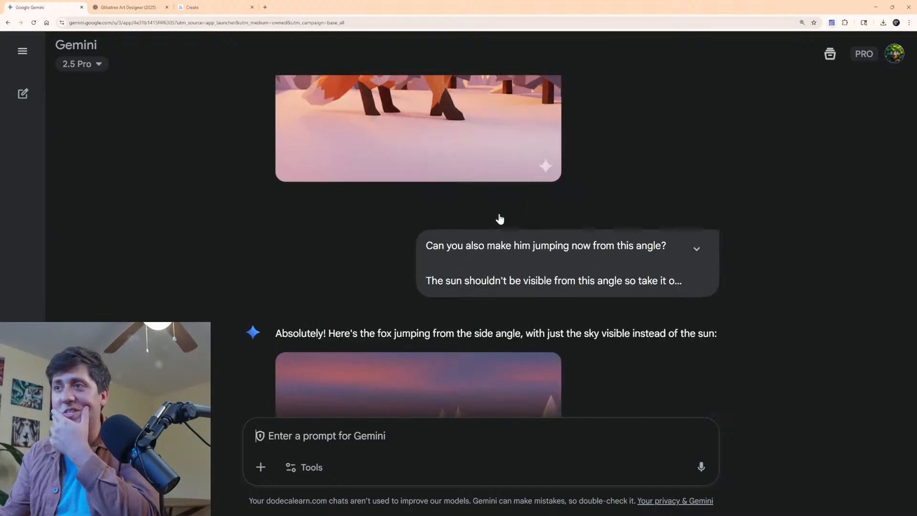
scroll(500, 217, down, 10)
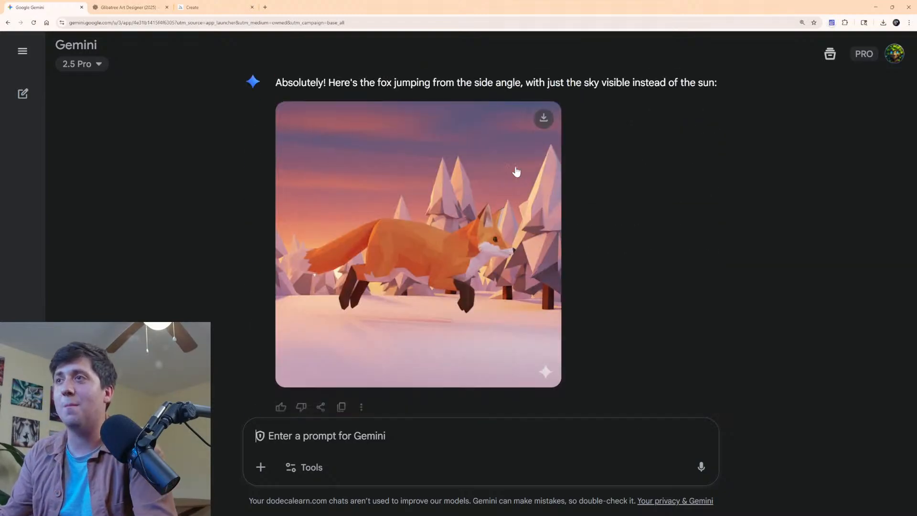
scroll(515, 218, down, 6)
scroll(577, 201, down, 3)
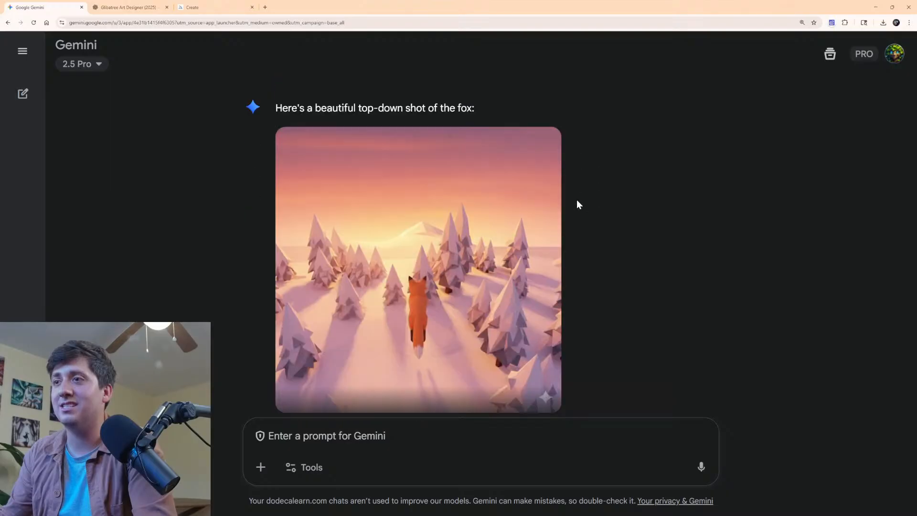
scroll(549, 225, up, 5)
scroll(482, 244, up, 3)
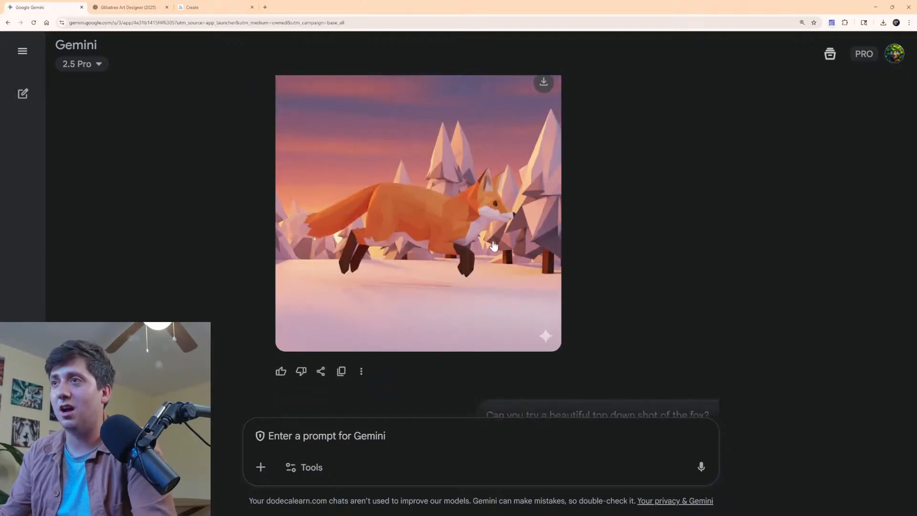
scroll(555, 268, down, 2)
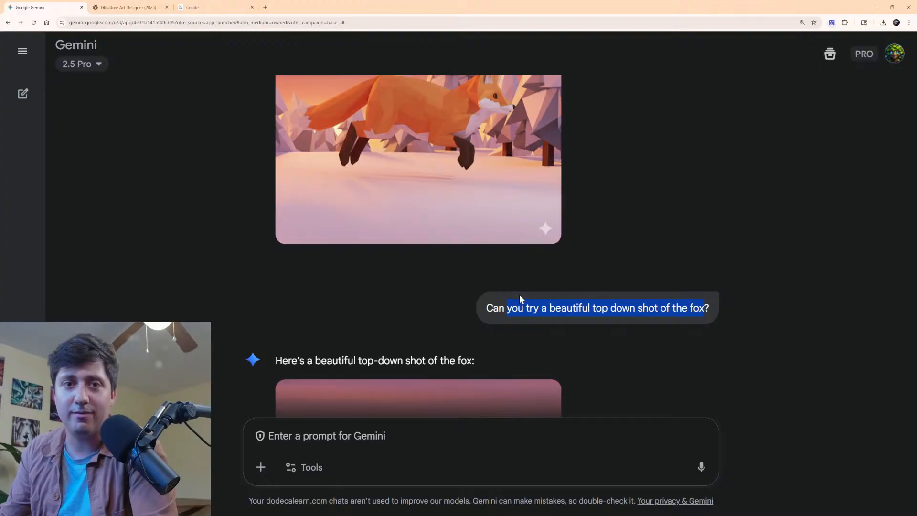
Review the earlier winter-sunset fox images and the prompts that produced them in the Gemini chat.
scroll(526, 297, up, 8)
scroll(542, 300, up, 15)
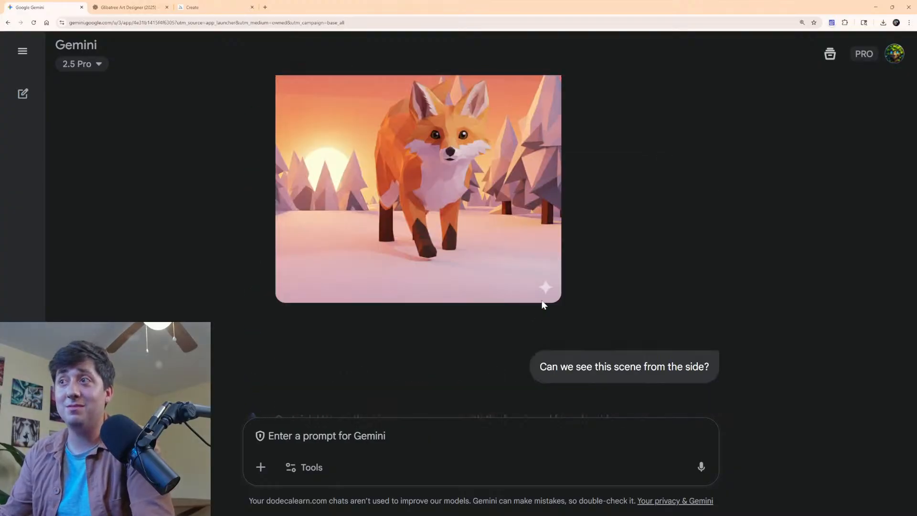
scroll(471, 265, down, 3)
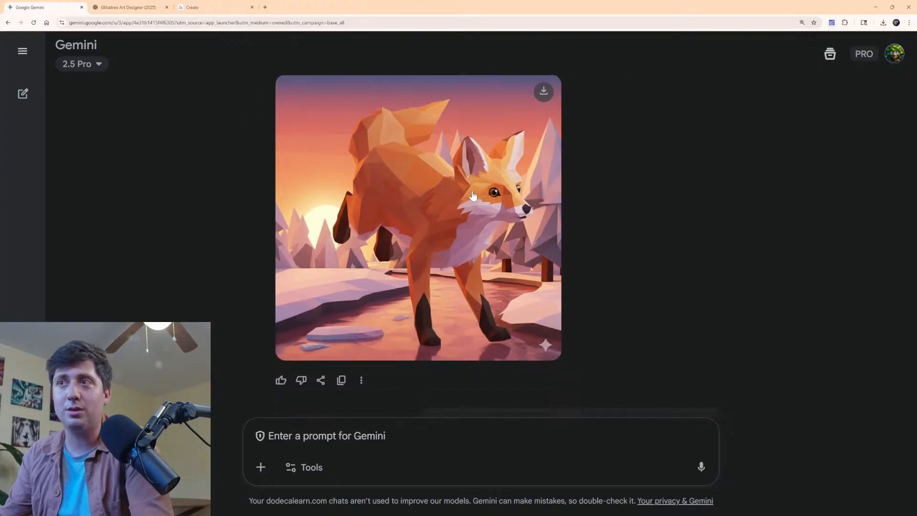
scroll(473, 201, up, 10)
scroll(473, 213, down, 8)
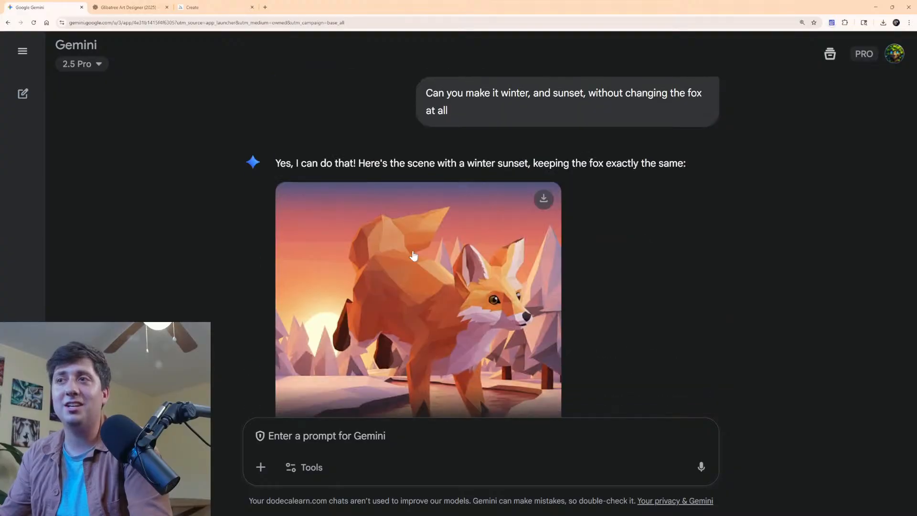
In Midjourney, open the first running-fox video, scrub through its frames, and download it.
click(125, 6)
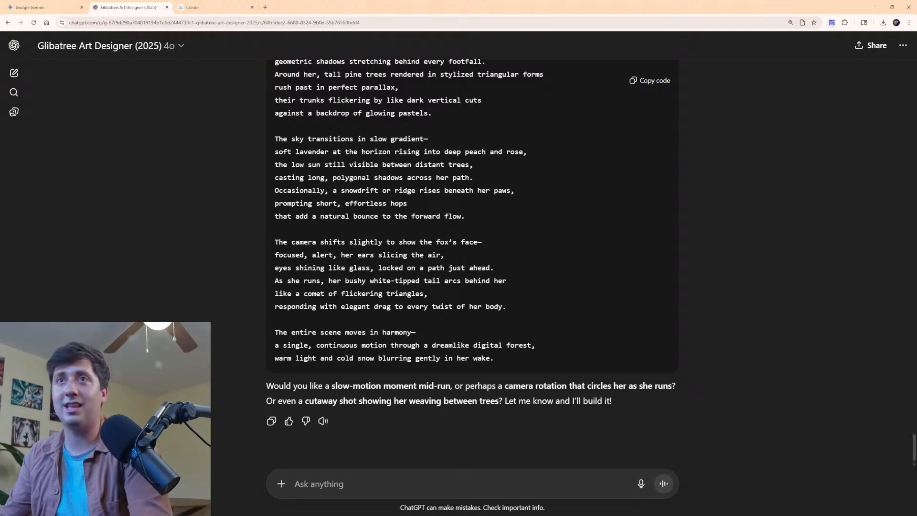
key(ctrl+Tab)
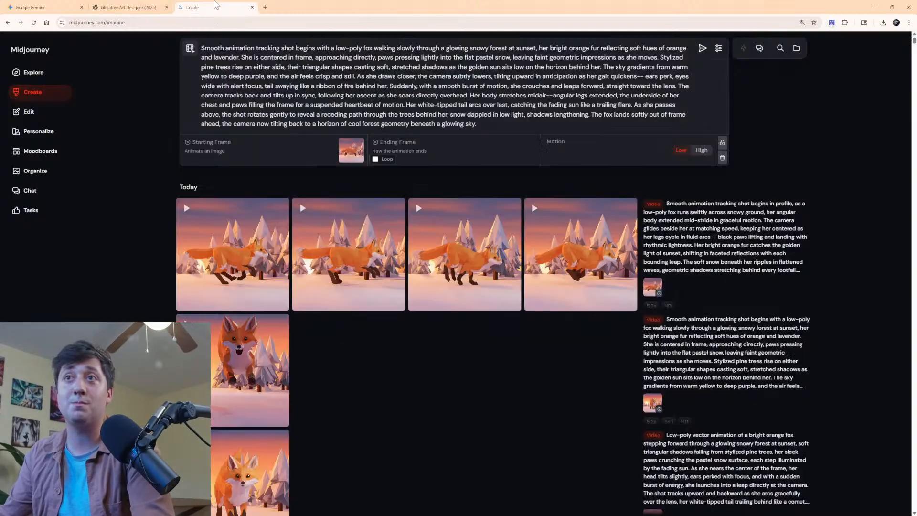
click(250, 265)
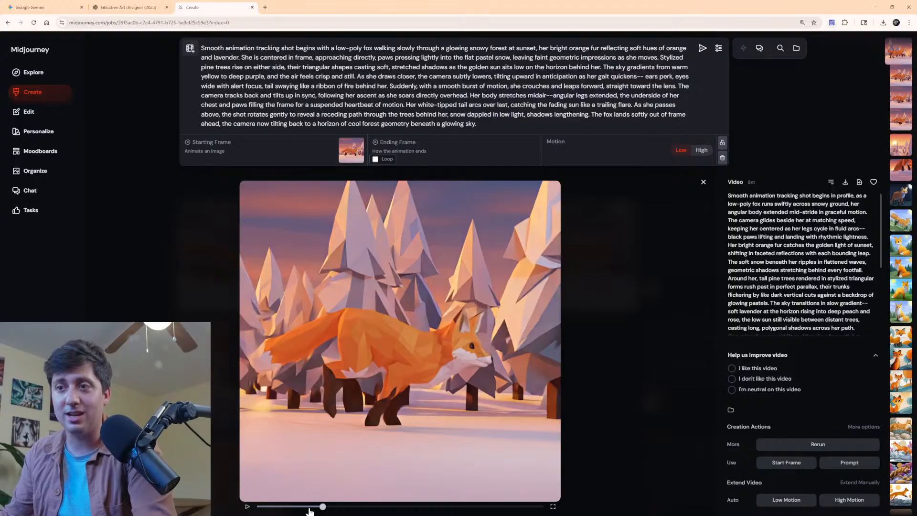
click(261, 506)
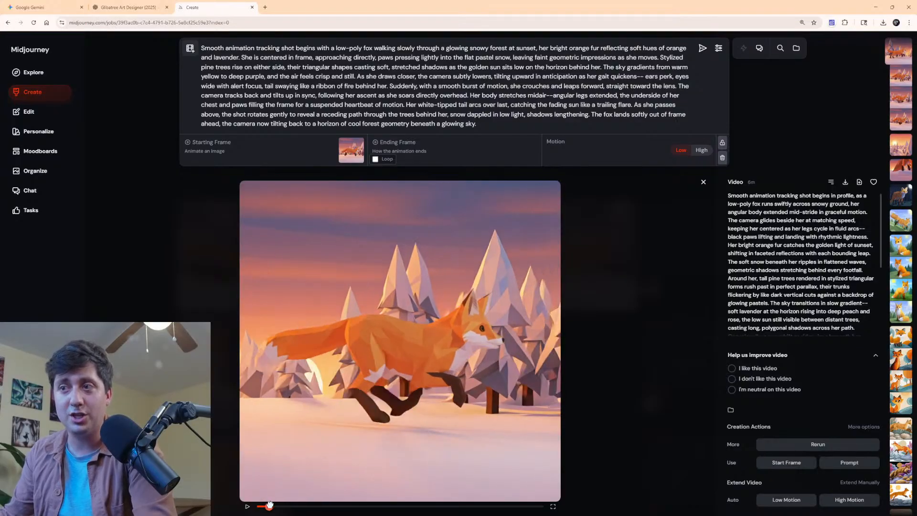
drag(270, 505, 401, 509)
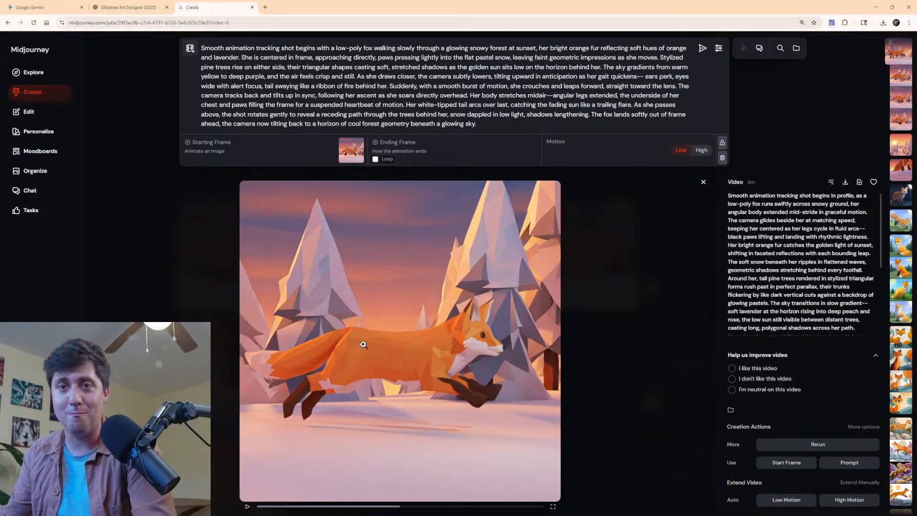
drag(331, 506, 251, 505)
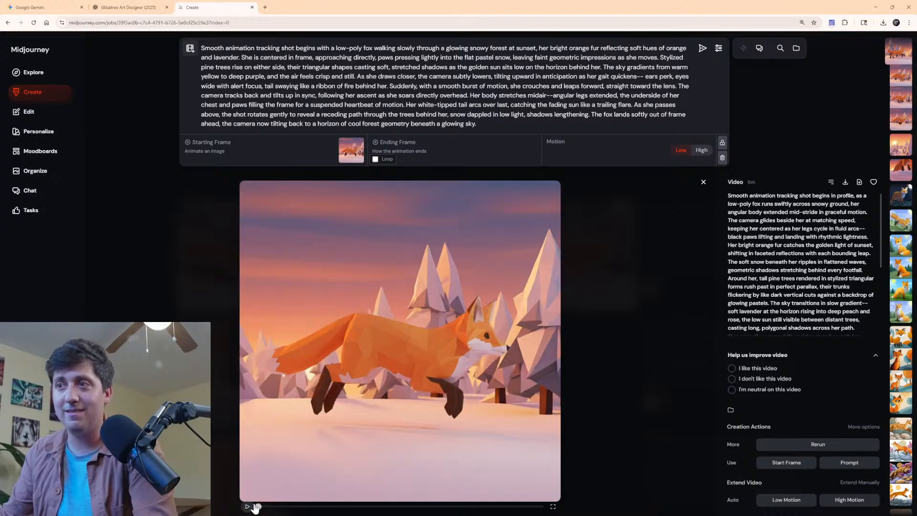
click(859, 183)
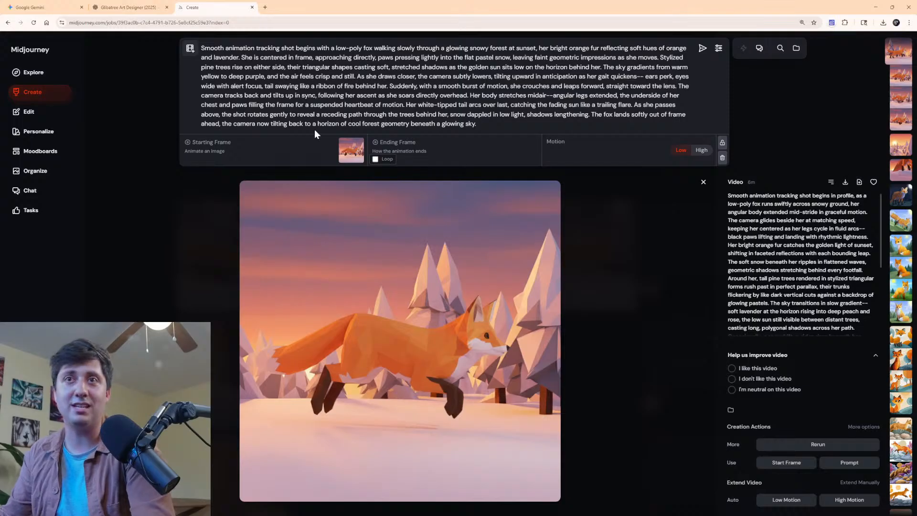
Open the downloaded running-fox video in a new browser tab and stop it at 0:01.
click(30, 113)
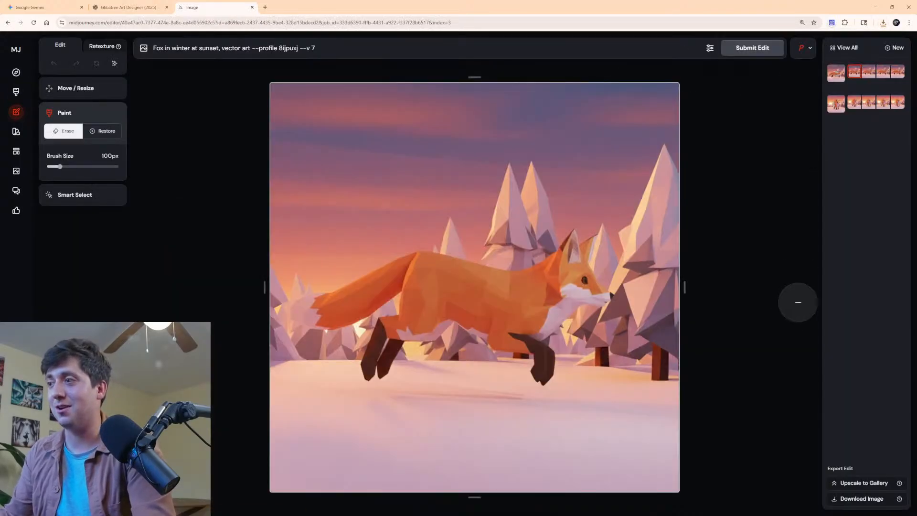
click(16, 91)
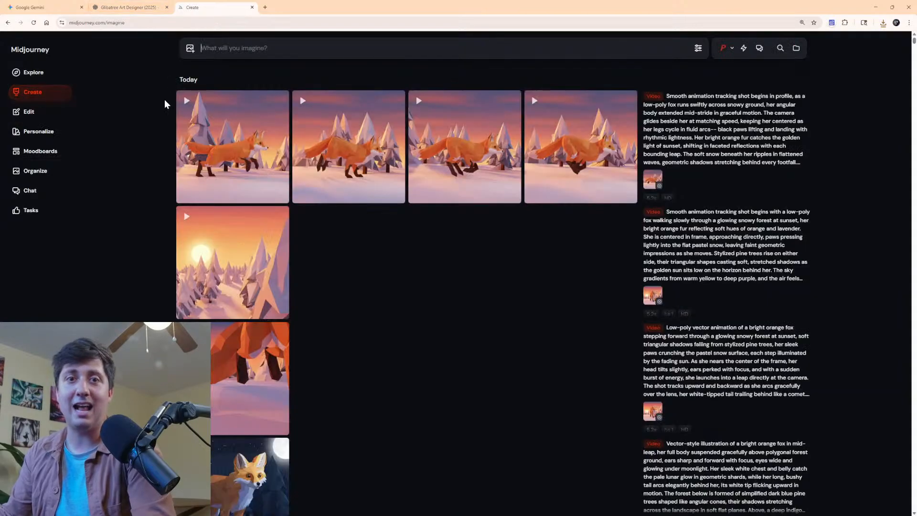
click(883, 22)
drag(835, 62, 616, 8)
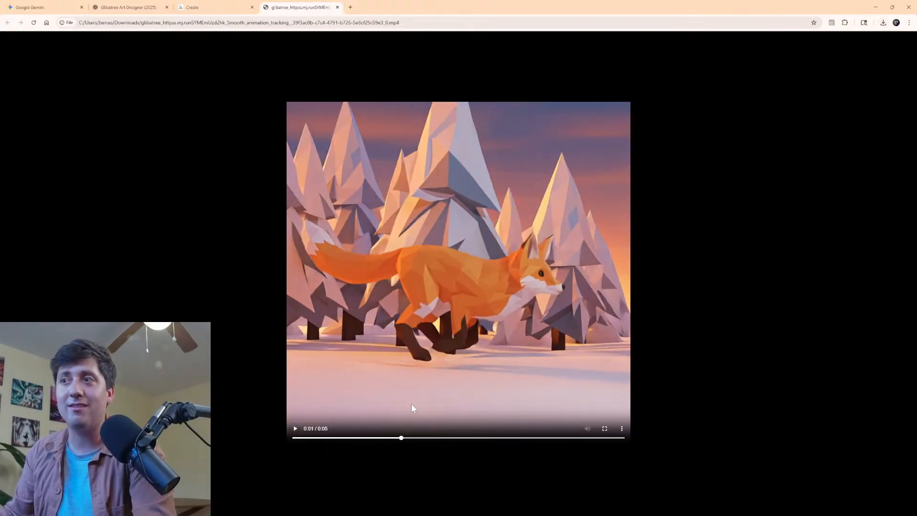
Save the paused frame of the running-fox video as an image file.
right_click(453, 279)
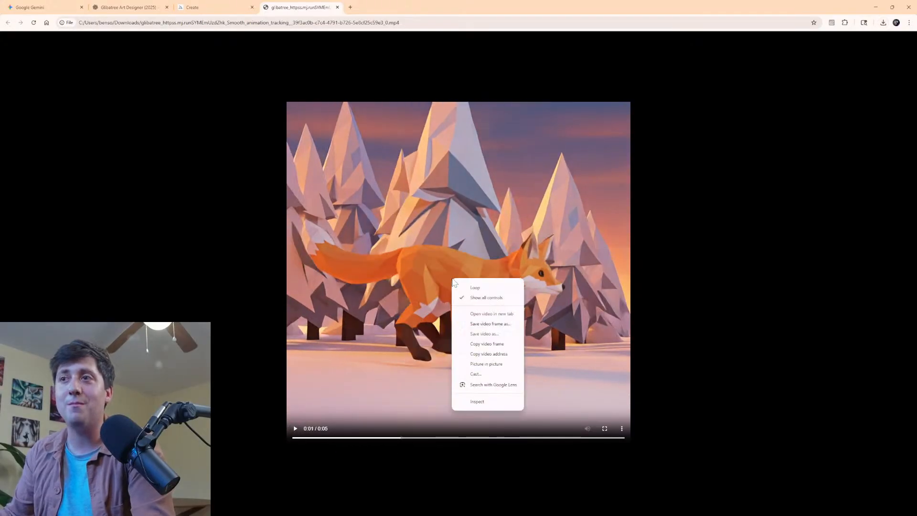
click(492, 325)
click(348, 186)
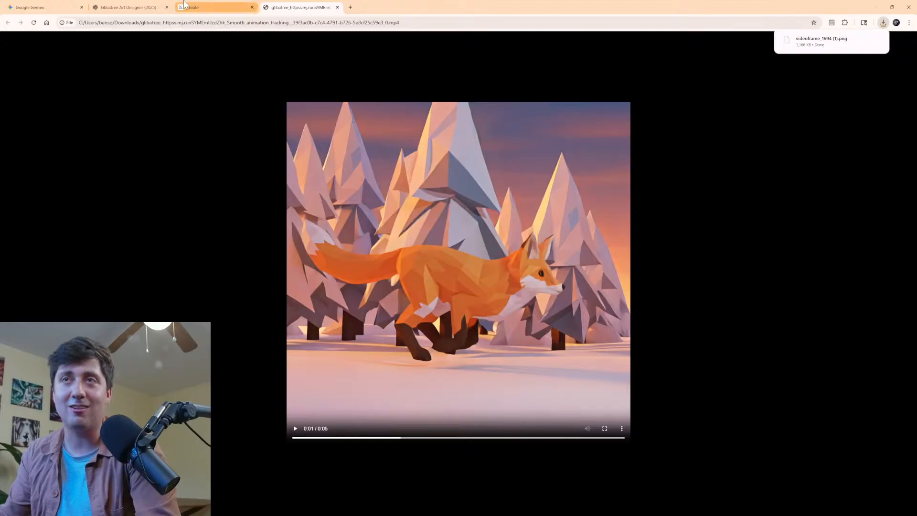
Switch to Gemini and attach the saved video frame from the recent downloads to the new prompt.
click(224, 6)
click(277, 6)
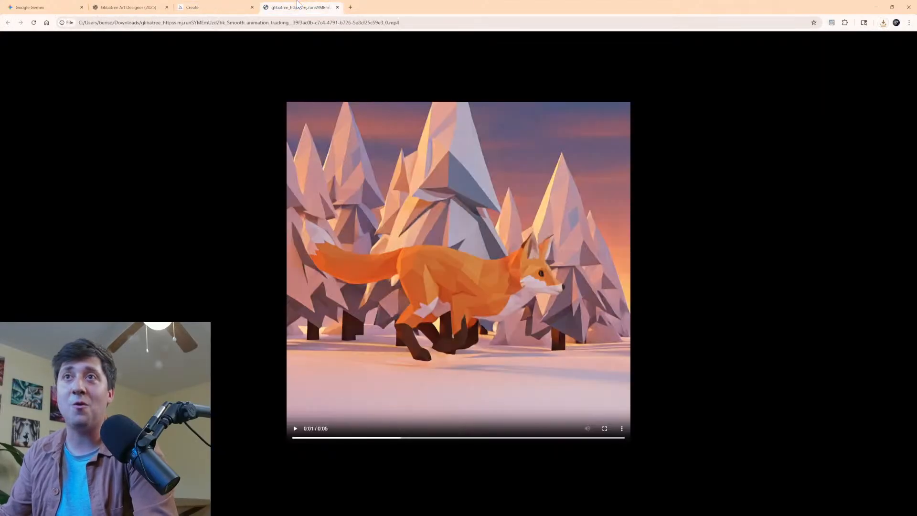
click(29, 7)
scroll(722, 119, down, 10)
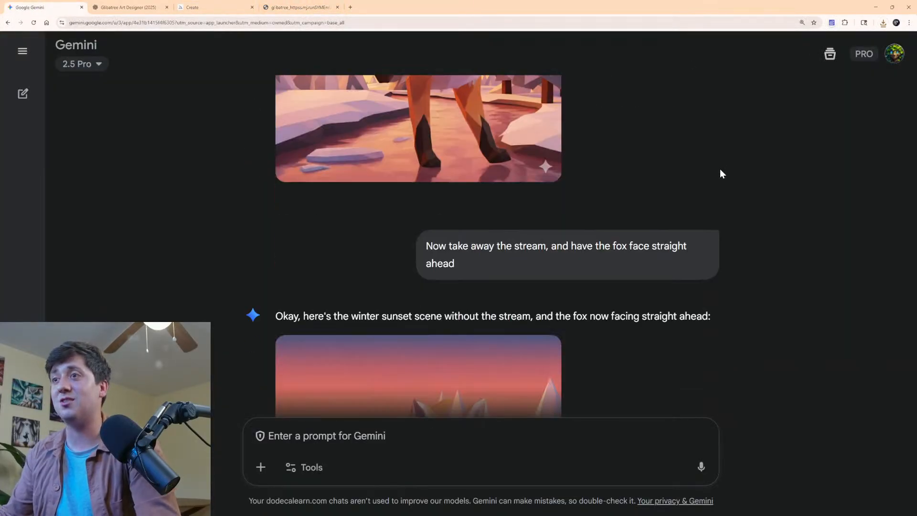
click(883, 22)
drag(850, 69, 495, 455)
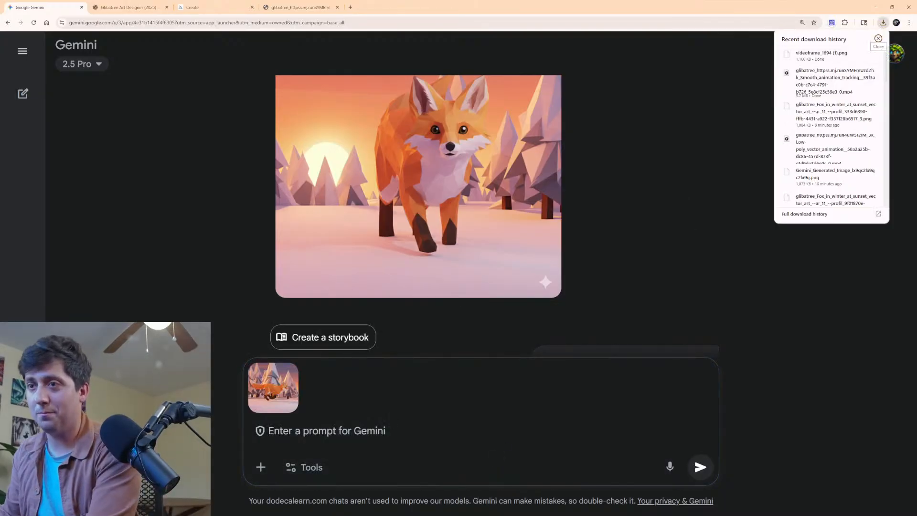
Send the prompt "Can I see this pose from the front?" with the attached frame.
click(494, 442)
text(Can )
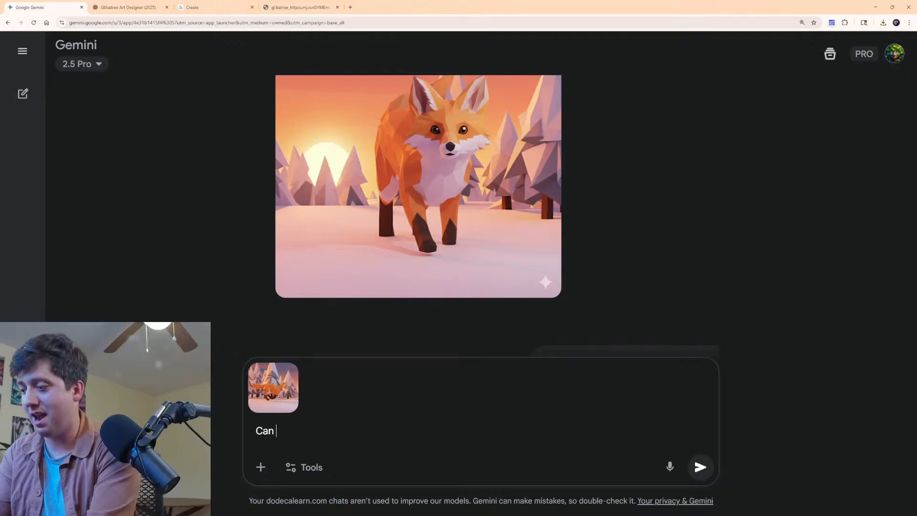
text(I see this pose)
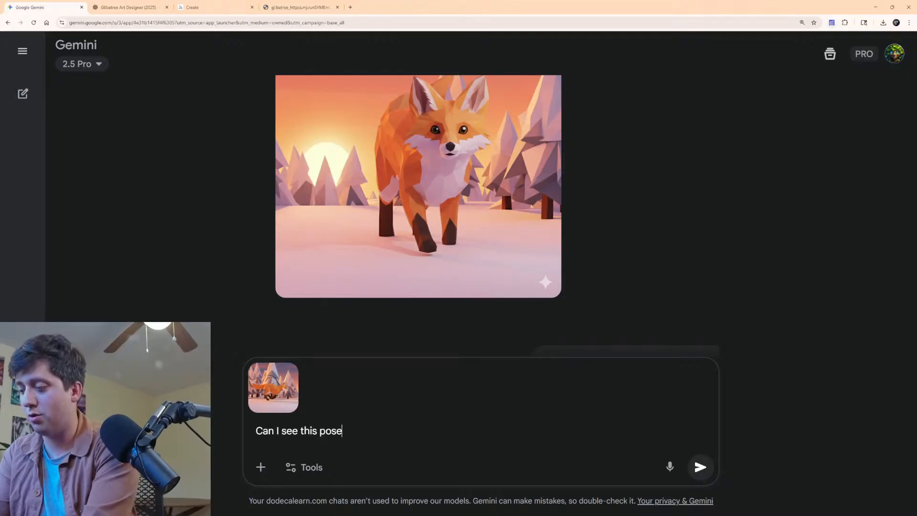
text( from the front?)
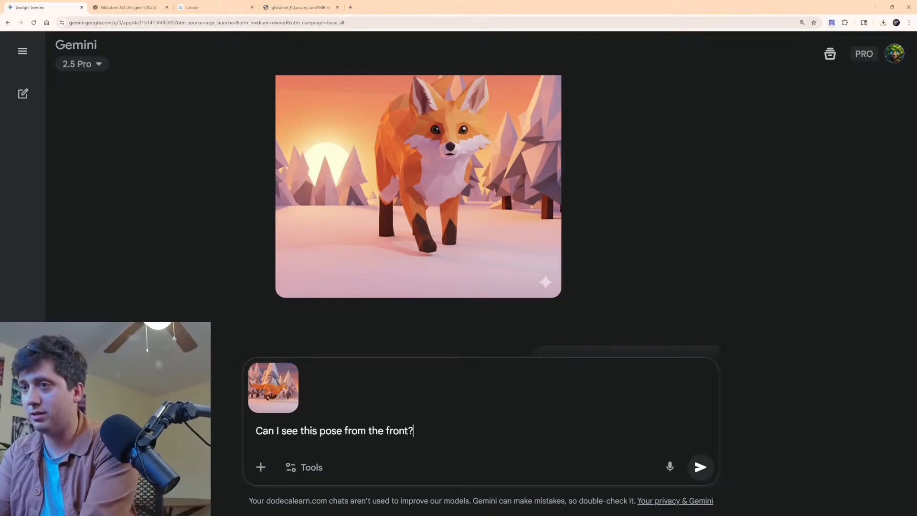
key(Return)
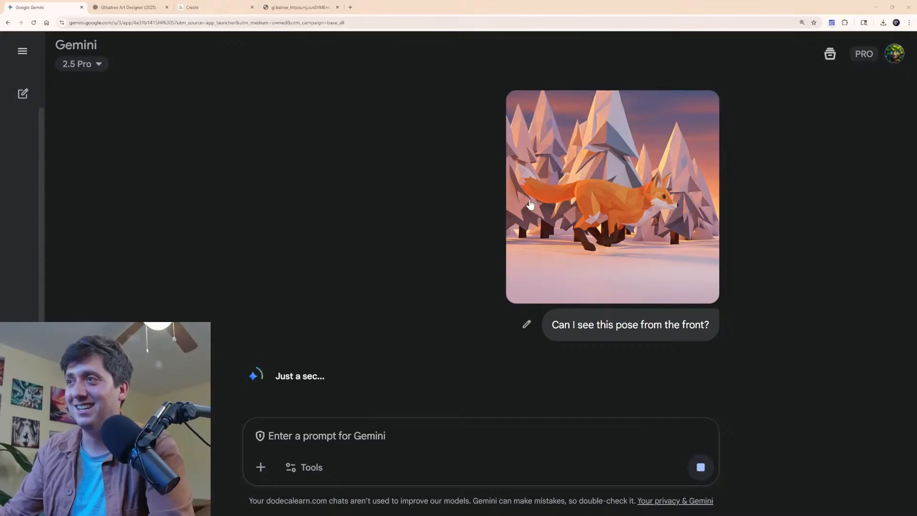
scroll(625, 204, up, 4)
scroll(661, 235, down, 4)
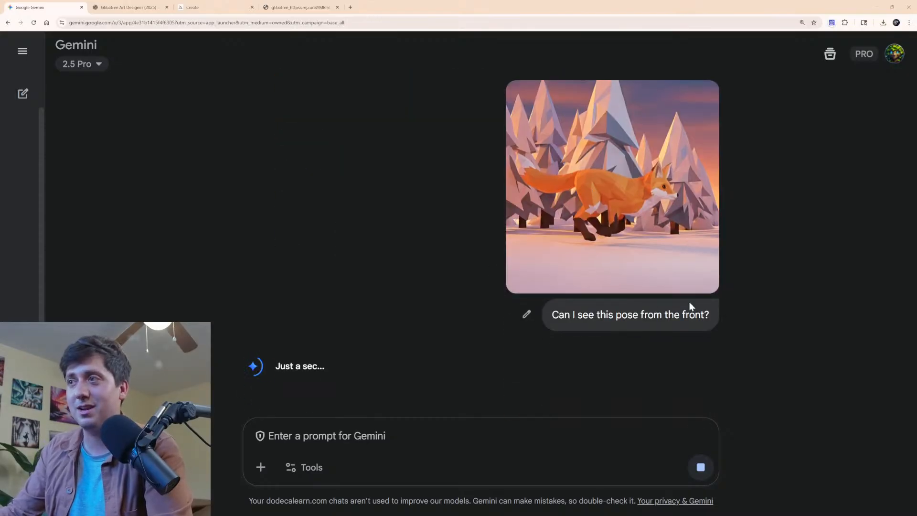
Look over the open running-fox video, Midjourney and ChatGPT tabs, and return to Gemini to check its answer to the front-pose prompt.
click(304, 8)
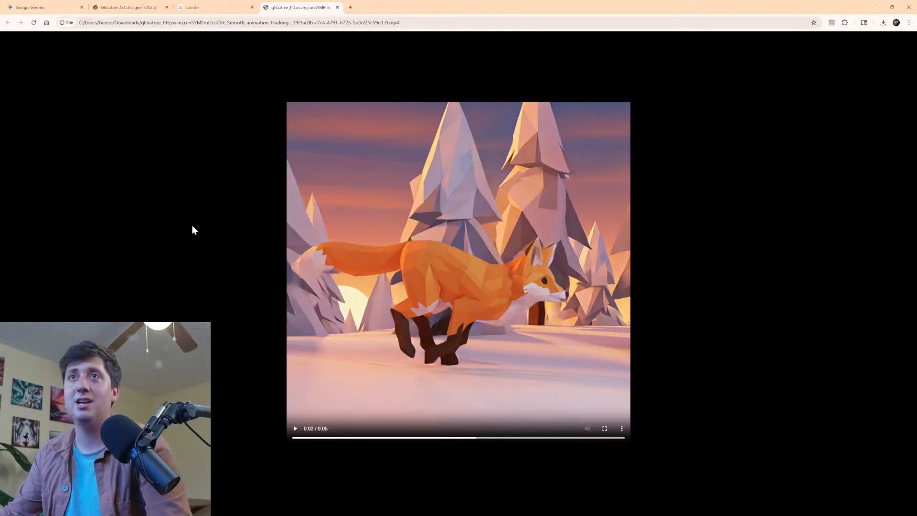
click(214, 7)
mouse_move(216, 118)
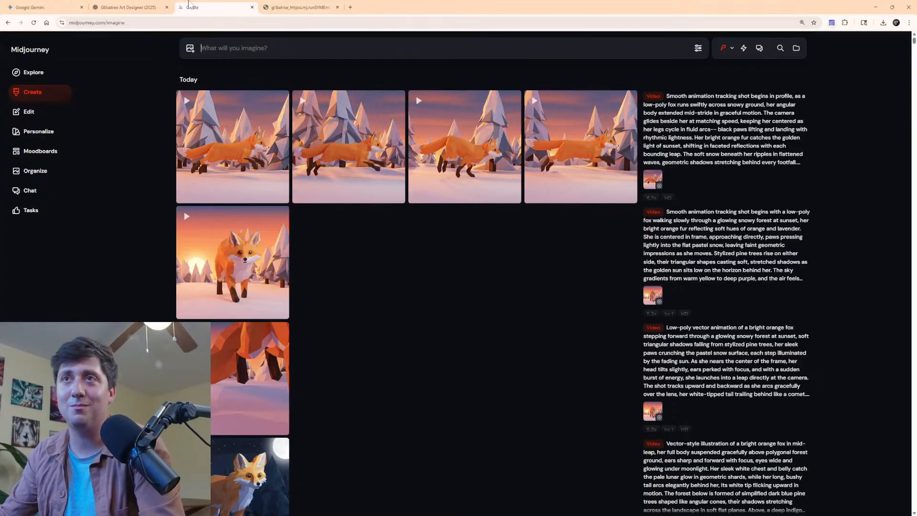
click(115, 5)
scroll(265, 142, up, 2)
click(214, 7)
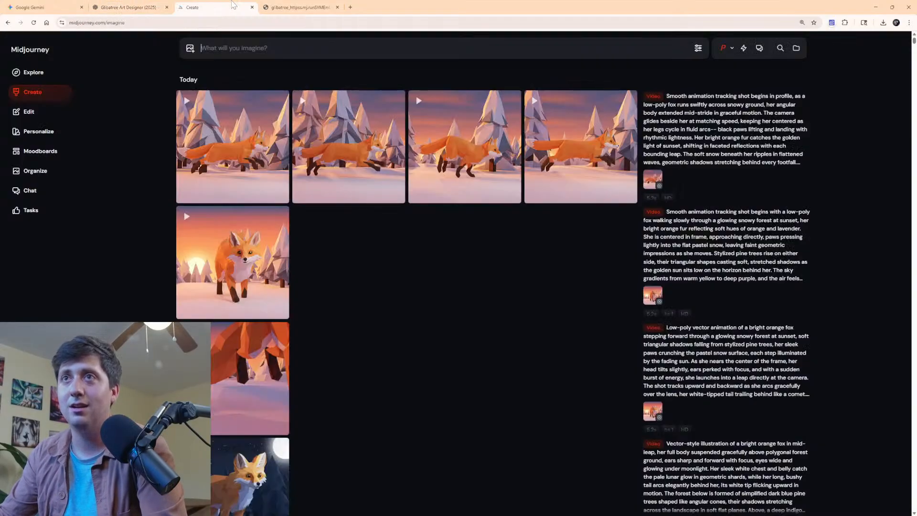
click(47, 10)
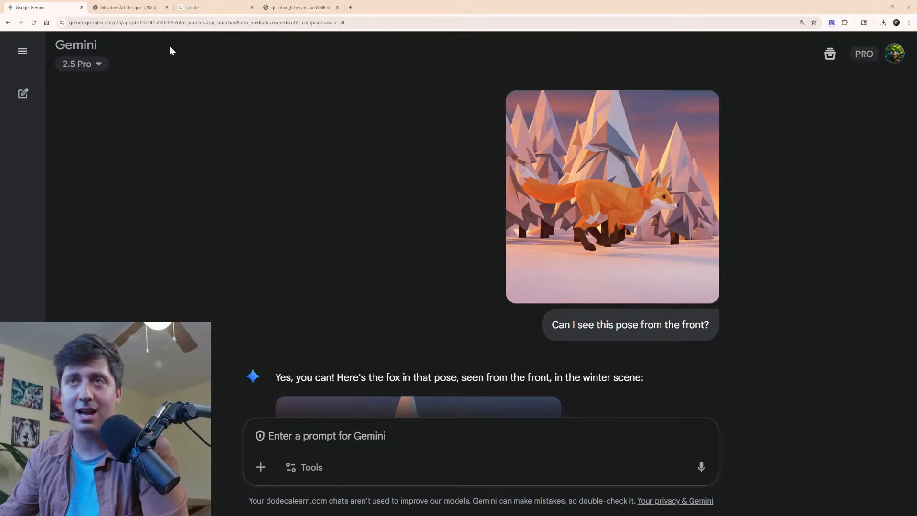
Switch to Midjourney and review the running-fox animations and the earlier fox videos among the creations.
click(209, 10)
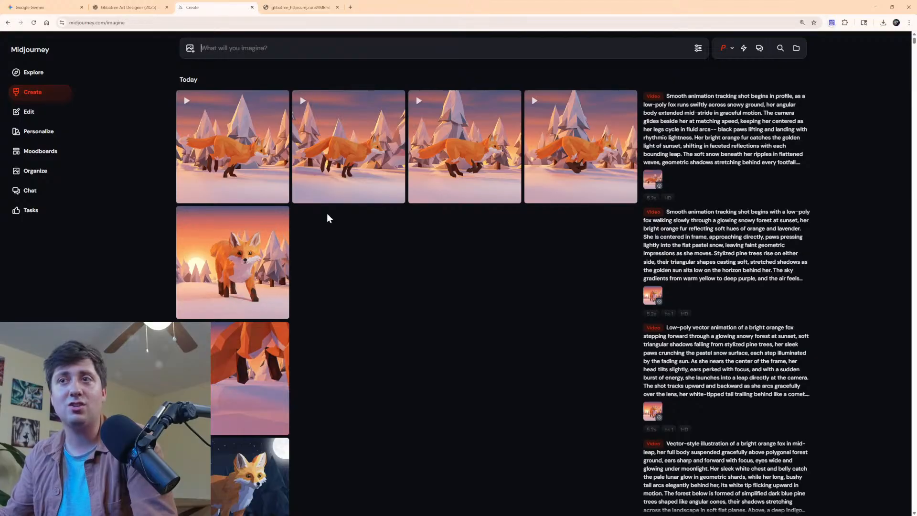
mouse_move(274, 134)
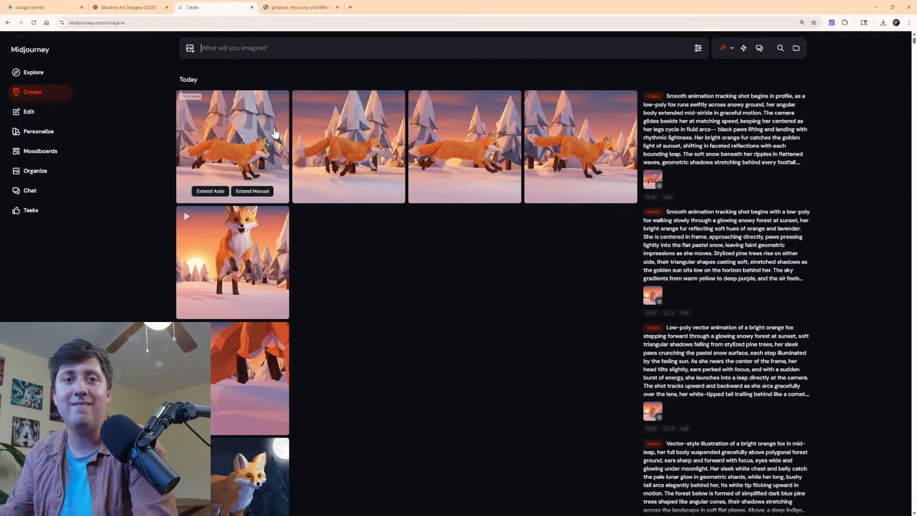
mouse_move(347, 146)
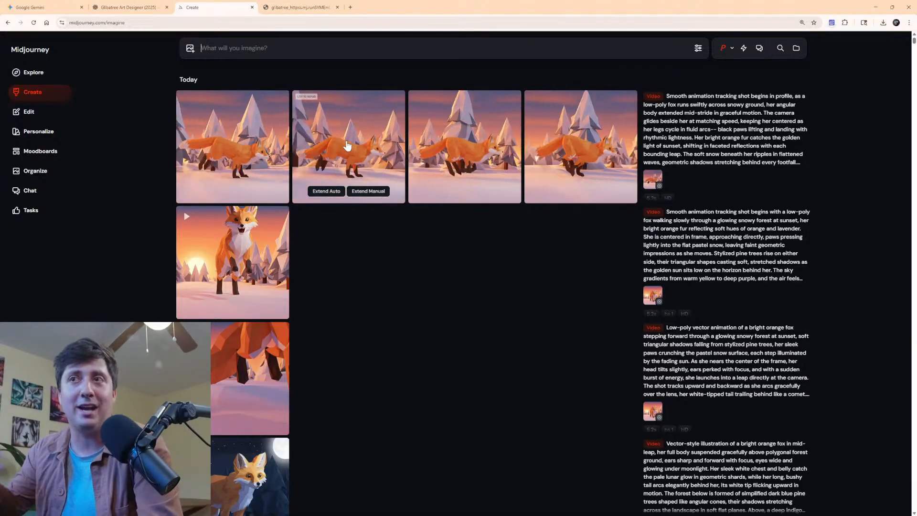
scroll(356, 191, down, 5)
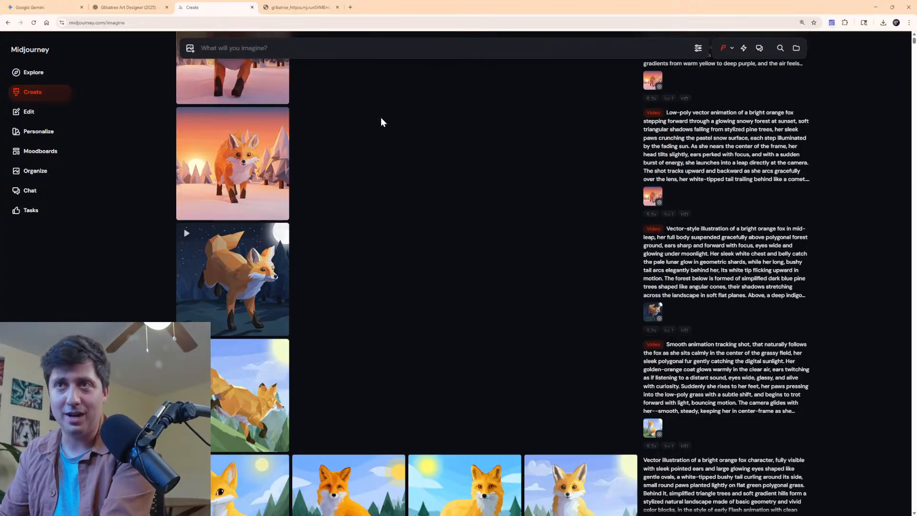
scroll(381, 121, up, 4)
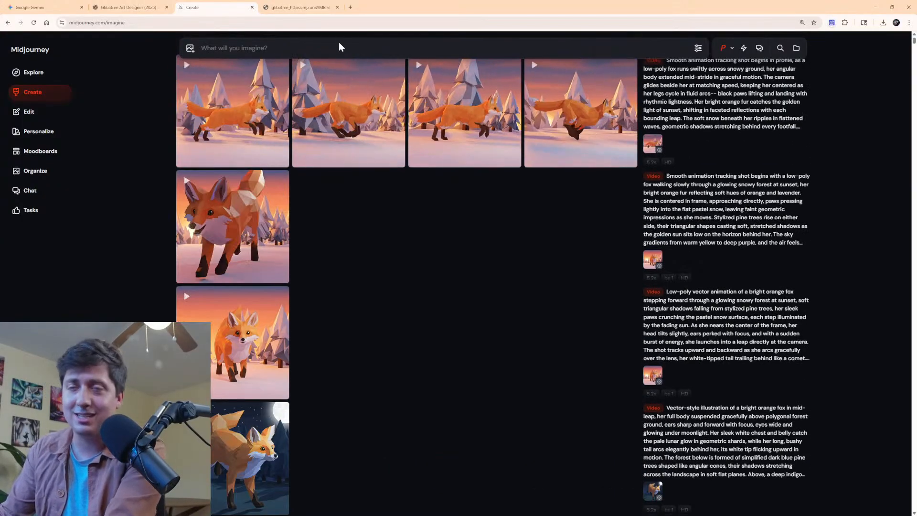
Open openart.ai in a new browser tab and dismiss the Nano Banana announcement.
click(351, 7)
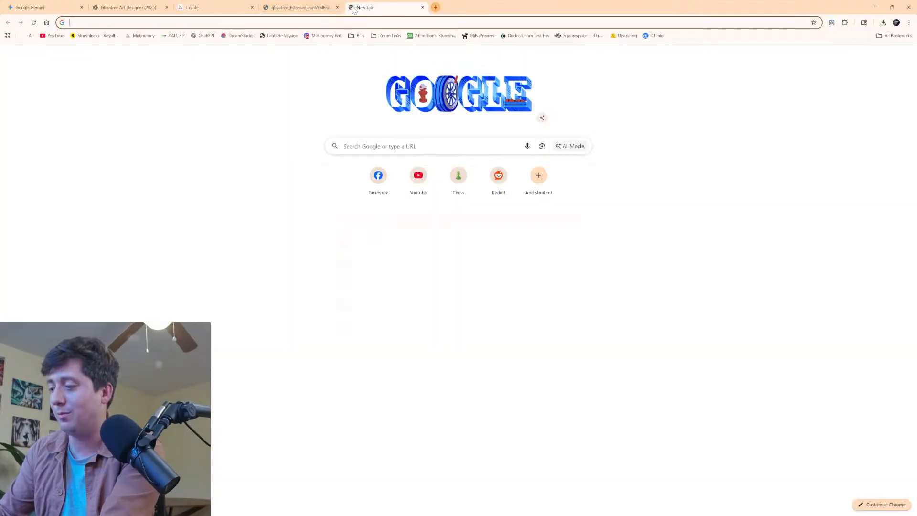
text(openart.ai)
key(Return)
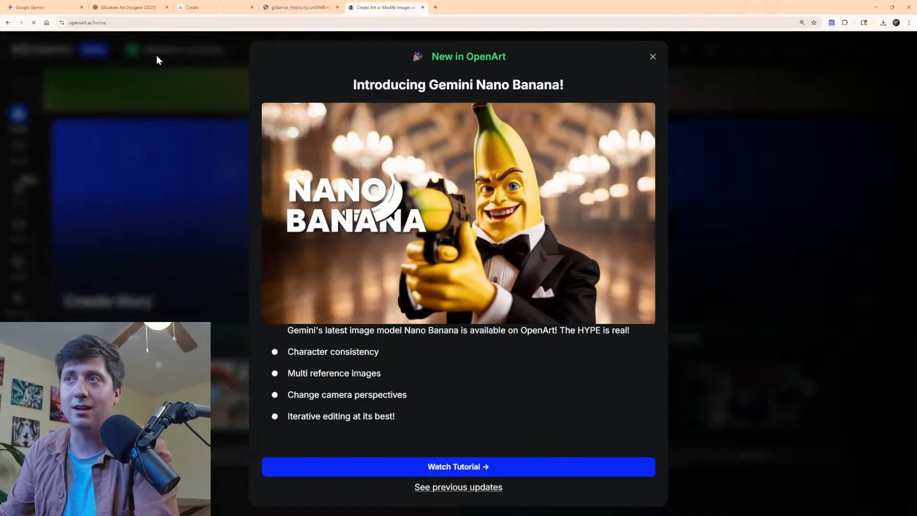
click(653, 57)
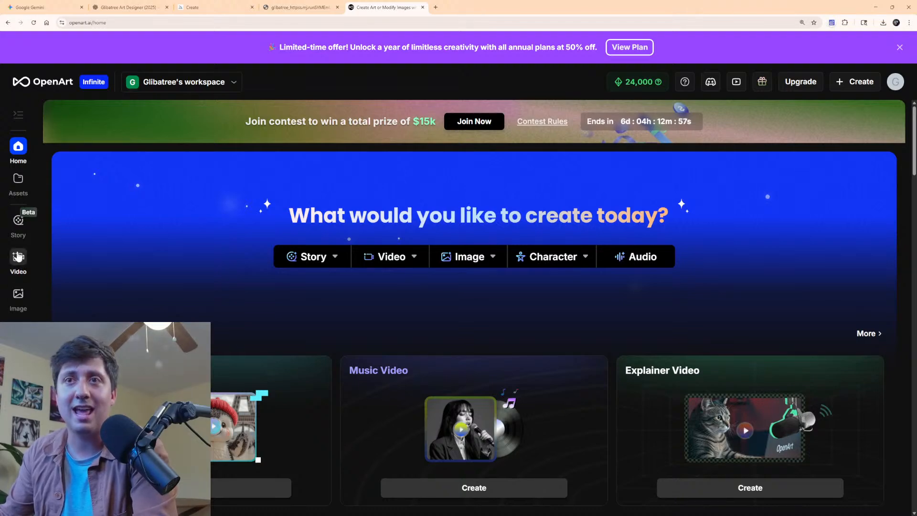
View OpenArt's Video Upscale tool with its frame interpolation options, and return to the home page.
scroll(558, 374, down, 5)
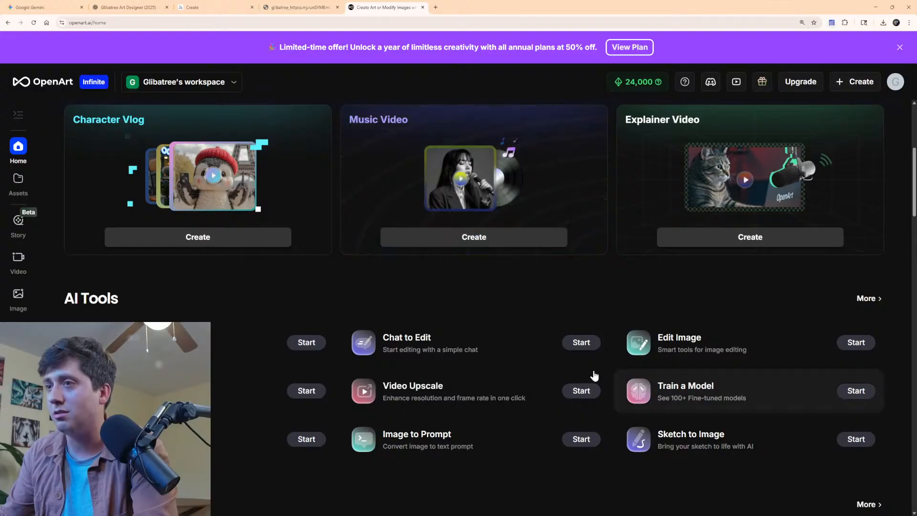
click(465, 401)
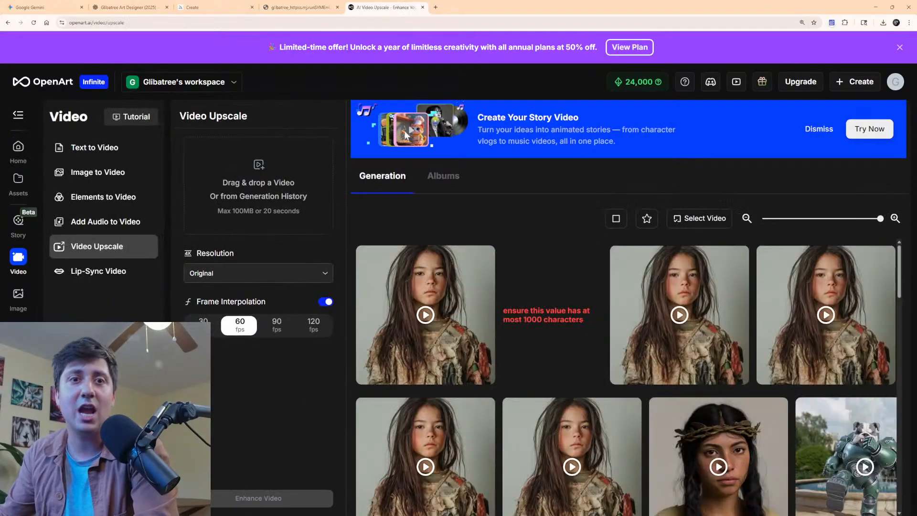
click(25, 147)
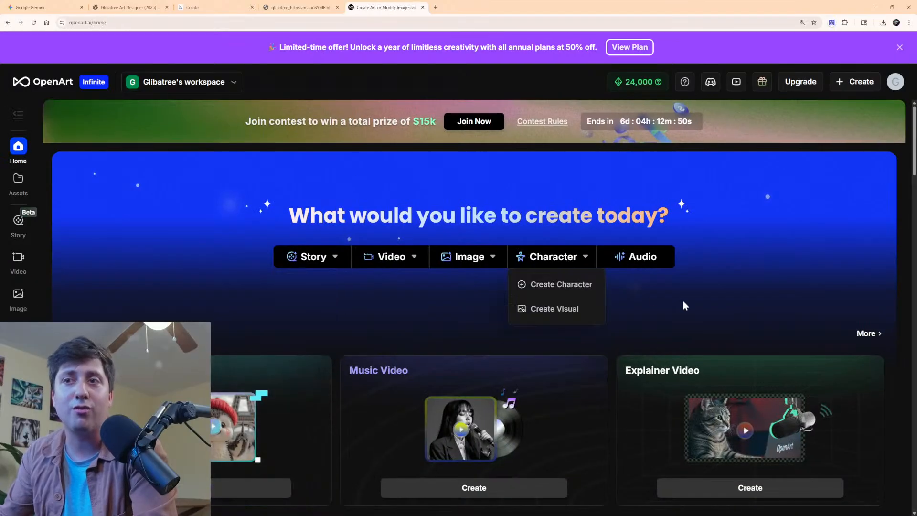
mouse_move(884, 410)
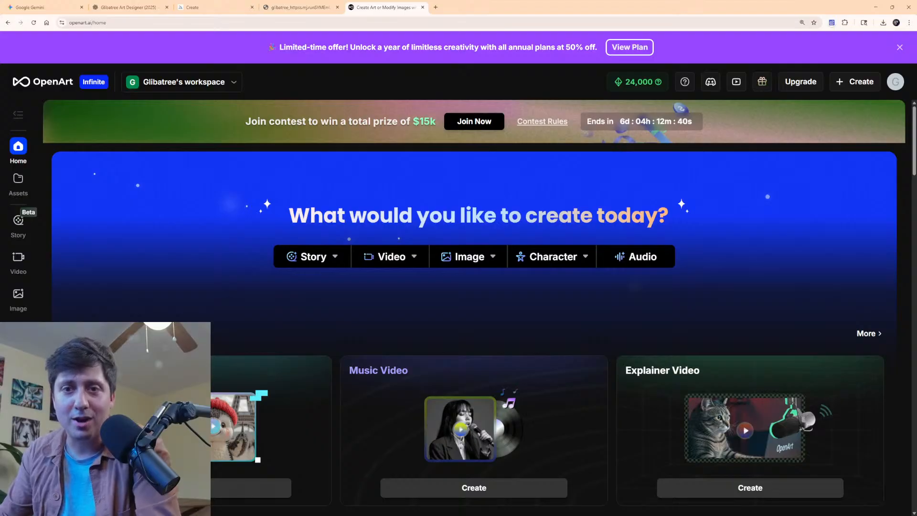
Switch to Midjourney, animate the black-haired doodle hero illustration with automatic low motion, and return to the creations feed.
click(210, 7)
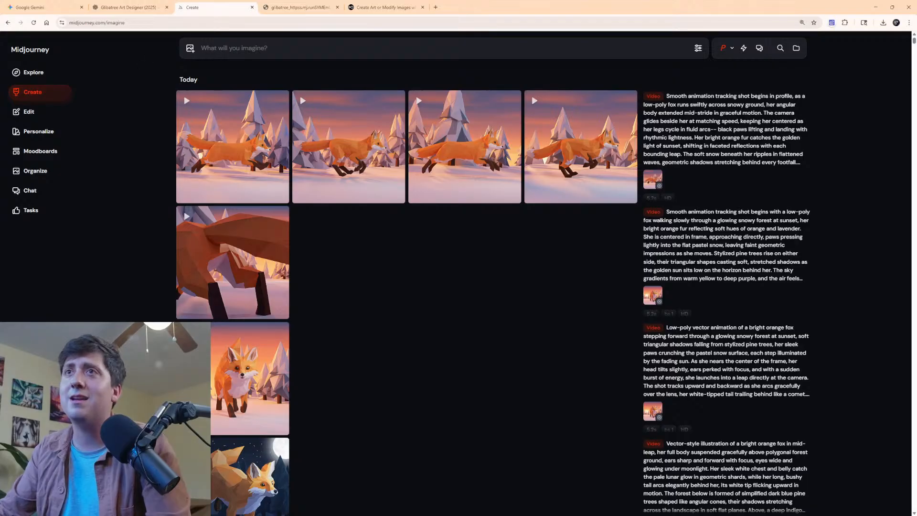
scroll(483, 188, down, 15)
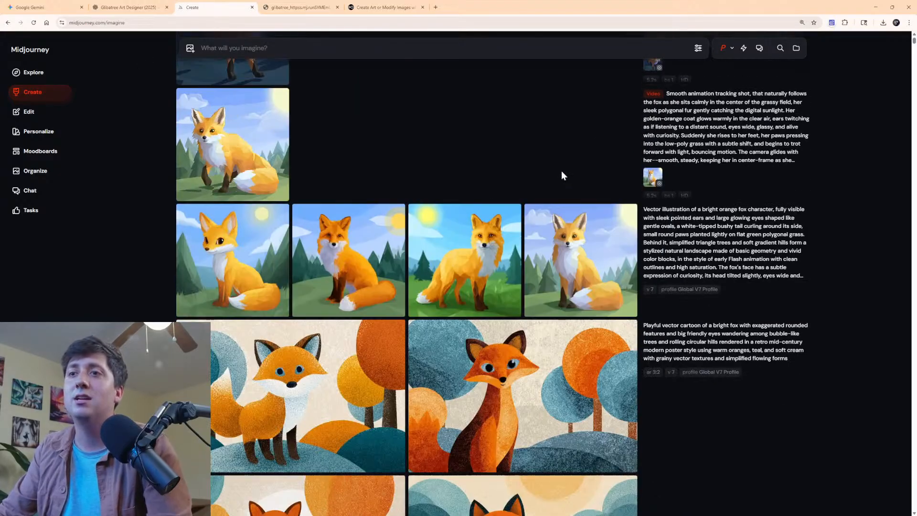
scroll(424, 217, up, 5)
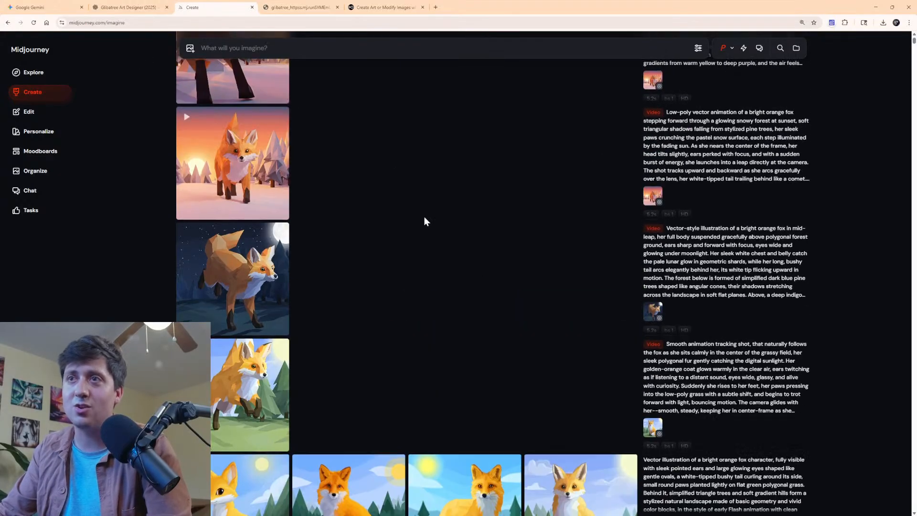
scroll(401, 206, down, 15)
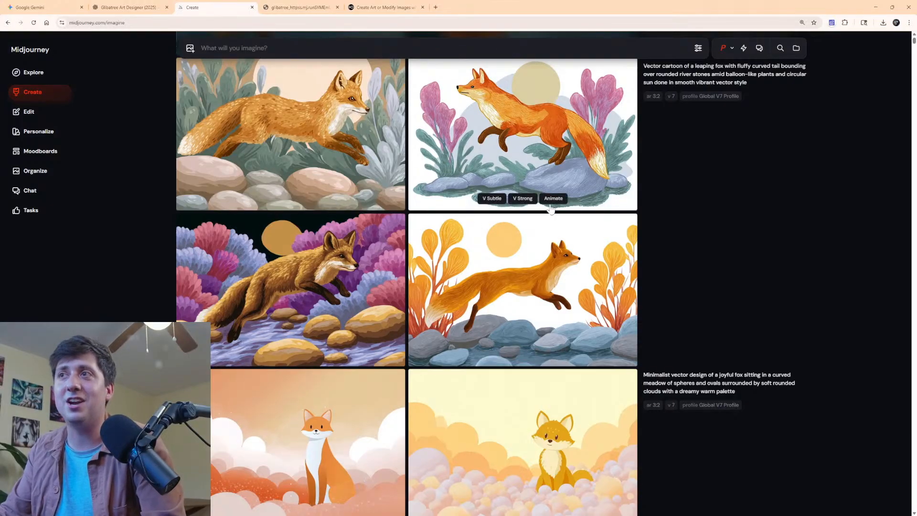
scroll(550, 209, down, 20)
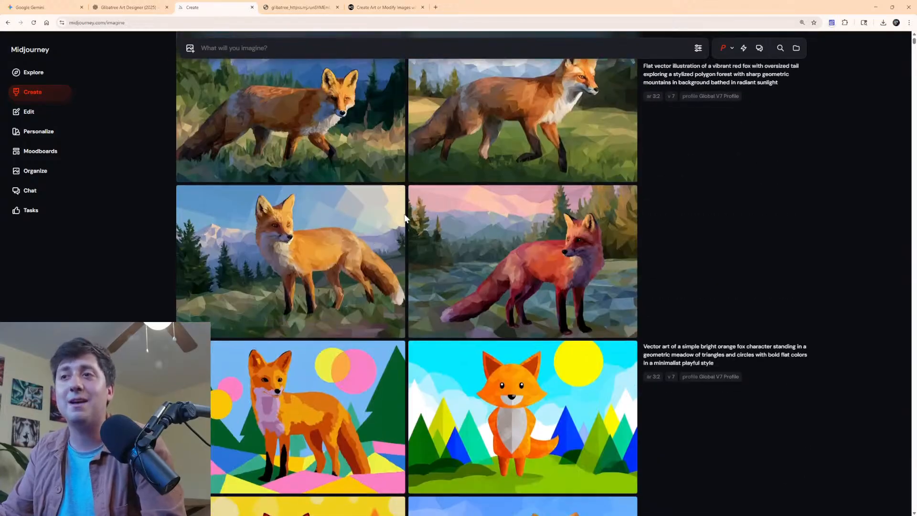
scroll(405, 218, down, 15)
scroll(355, 223, up, 5)
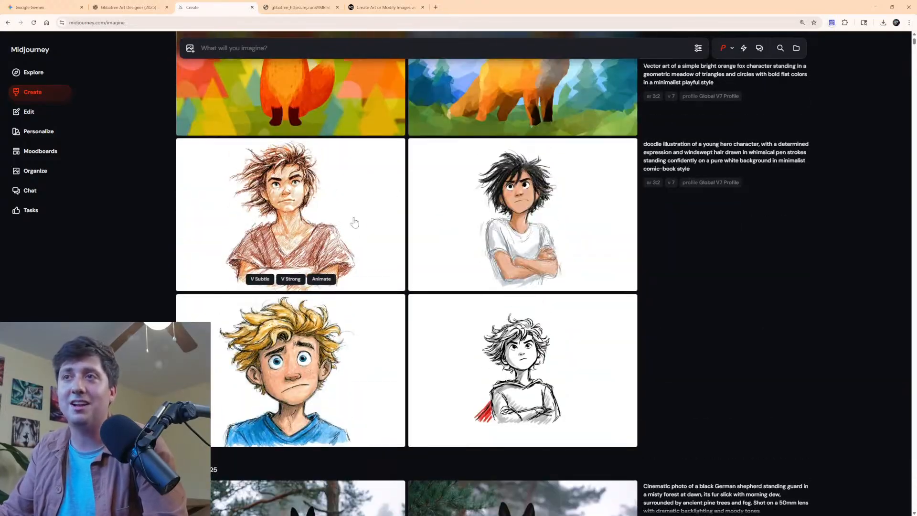
click(600, 238)
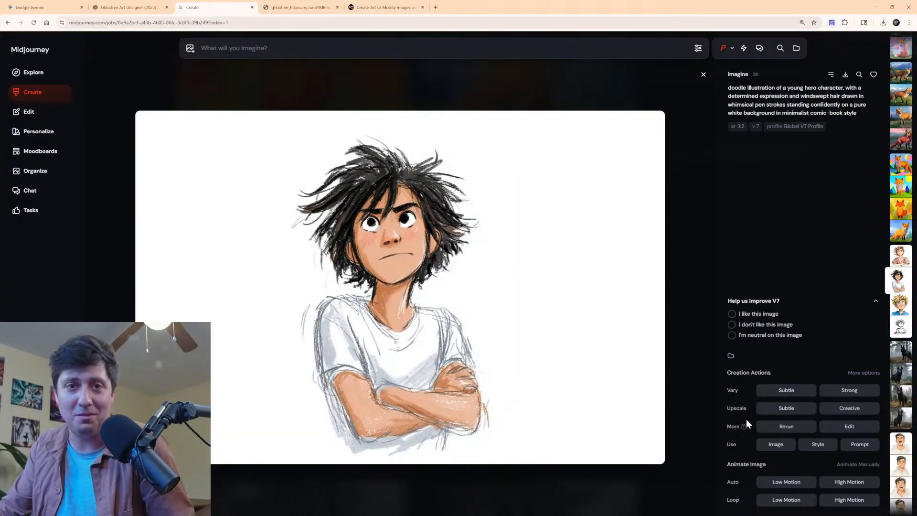
click(784, 483)
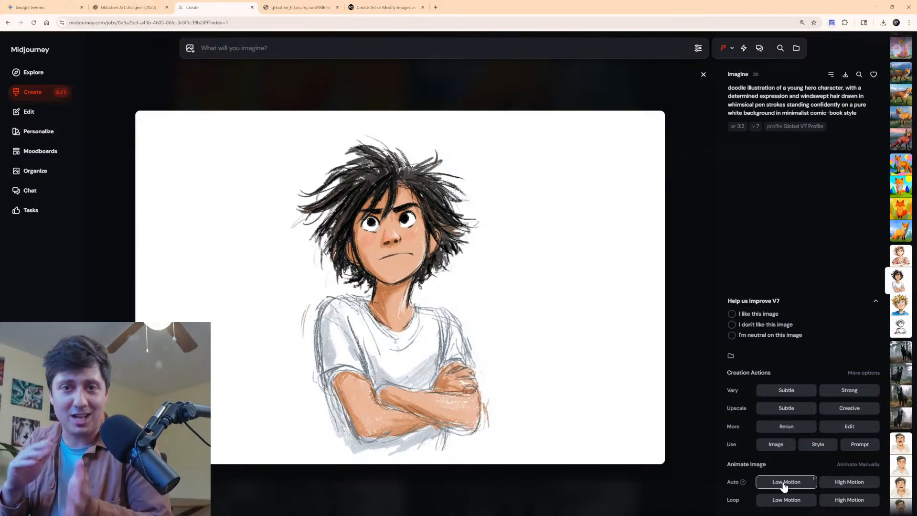
click(55, 94)
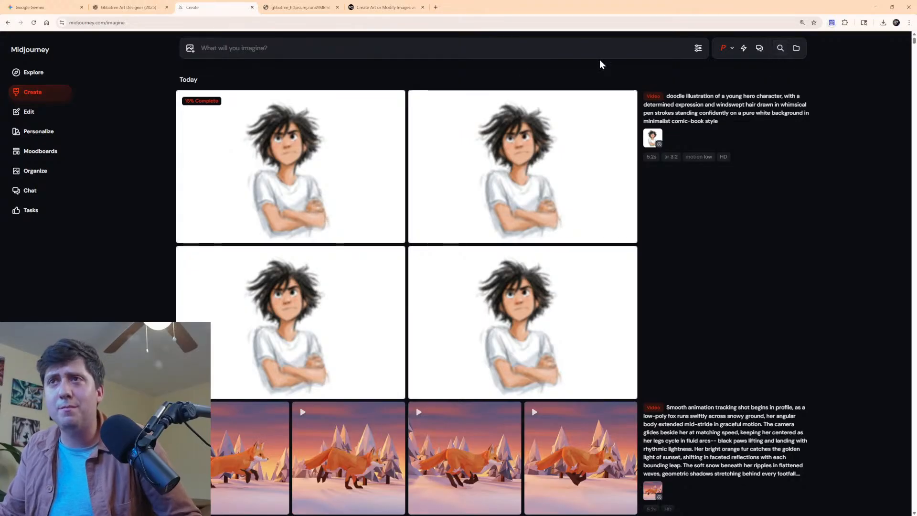
Try searching the past creations for "rainn", and replace the search term with "tech".
click(780, 48)
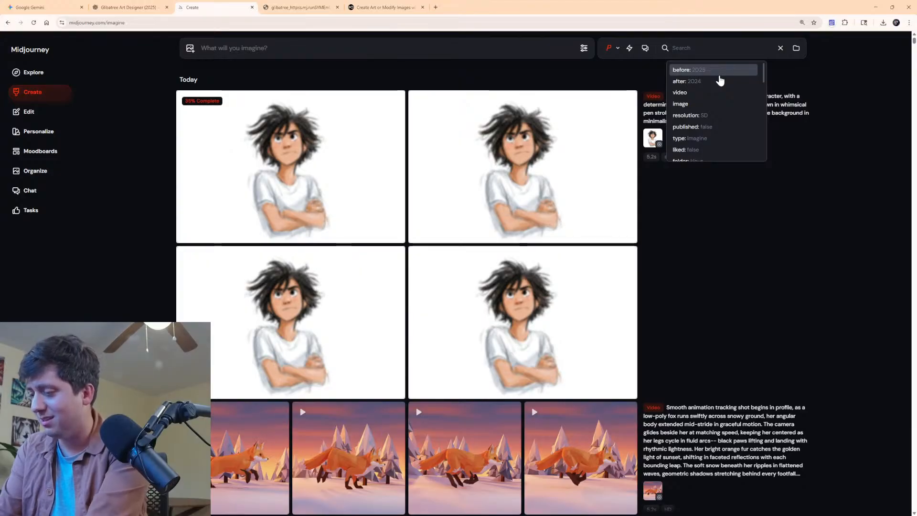
text(rainn)
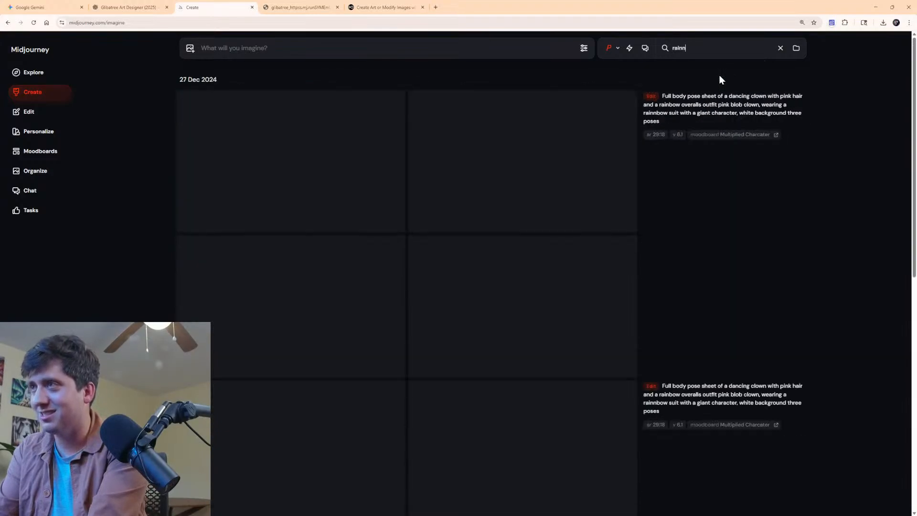
key(BackSpace)
key(BackSpace)
key(BackSpace)
key(BackSpace)
key(BackSpace)
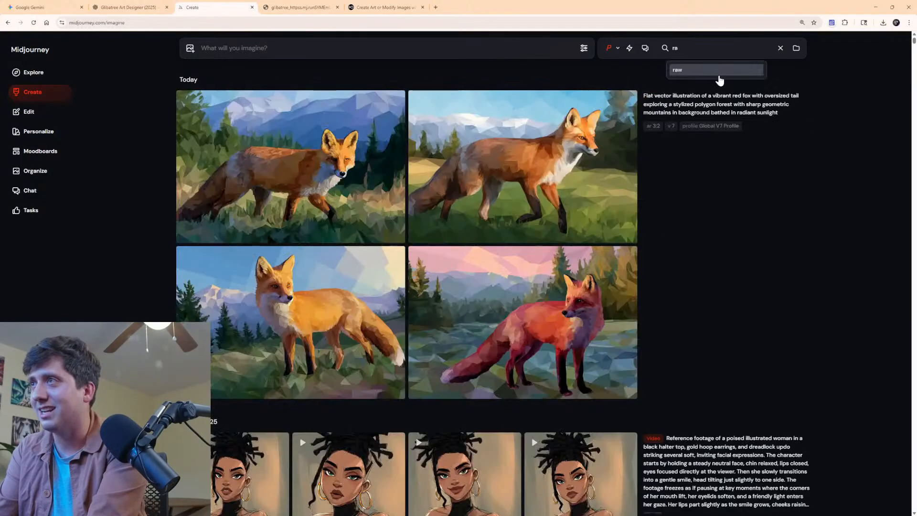
text(tech)
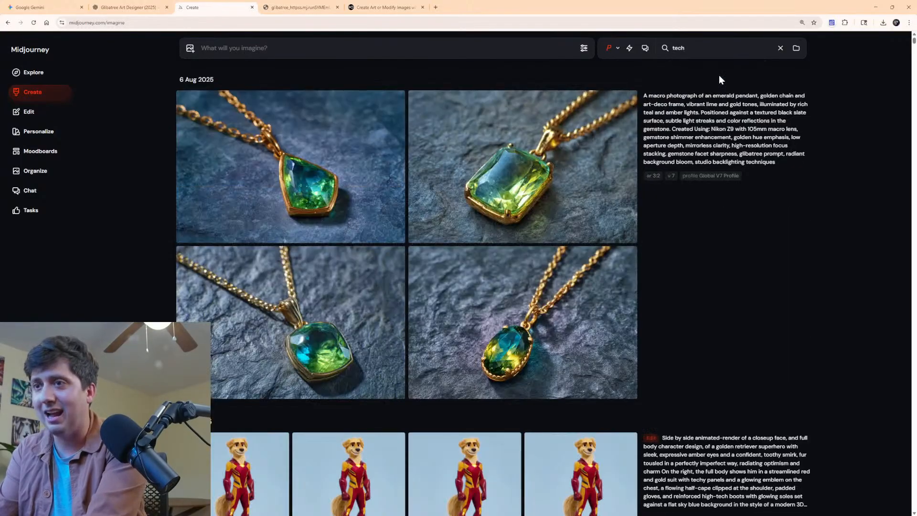
Browse the "tech" results back to the creations from April 2025, looking for another image.
scroll(617, 274, down, 5)
scroll(616, 274, down, 15)
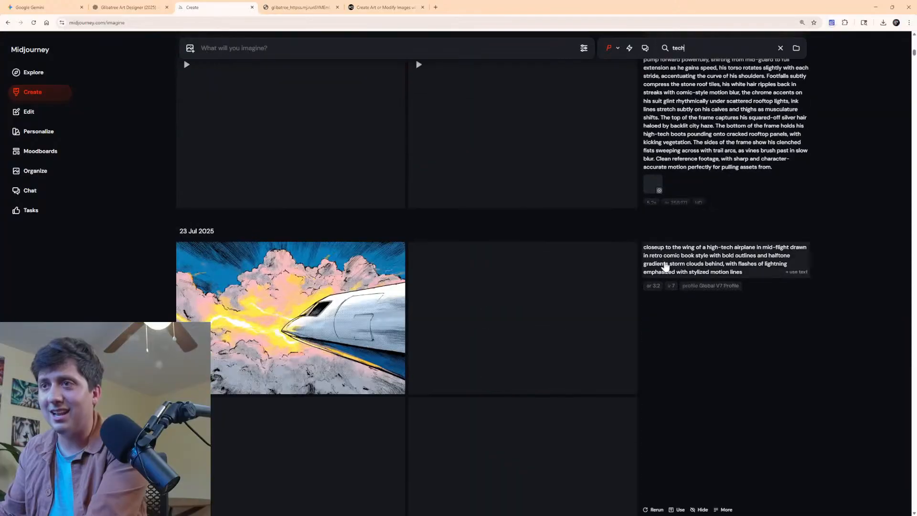
scroll(747, 250, down, 15)
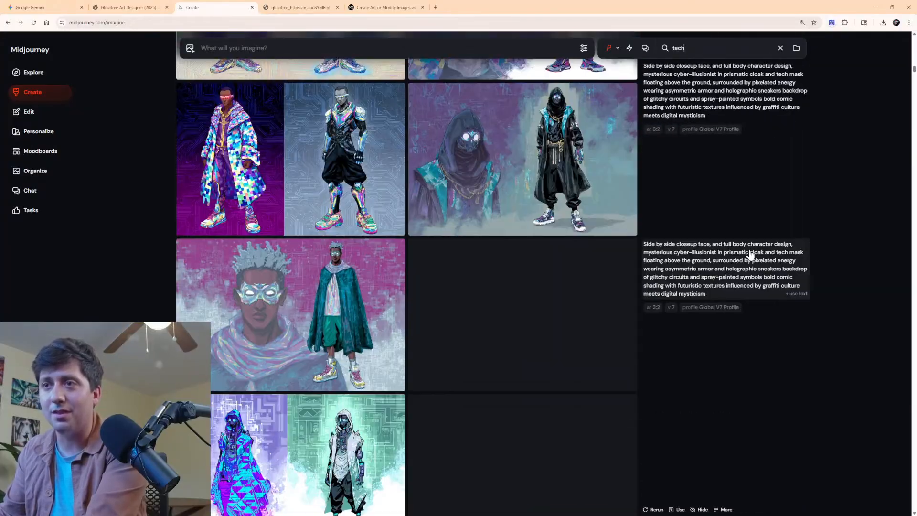
scroll(752, 258, down, 15)
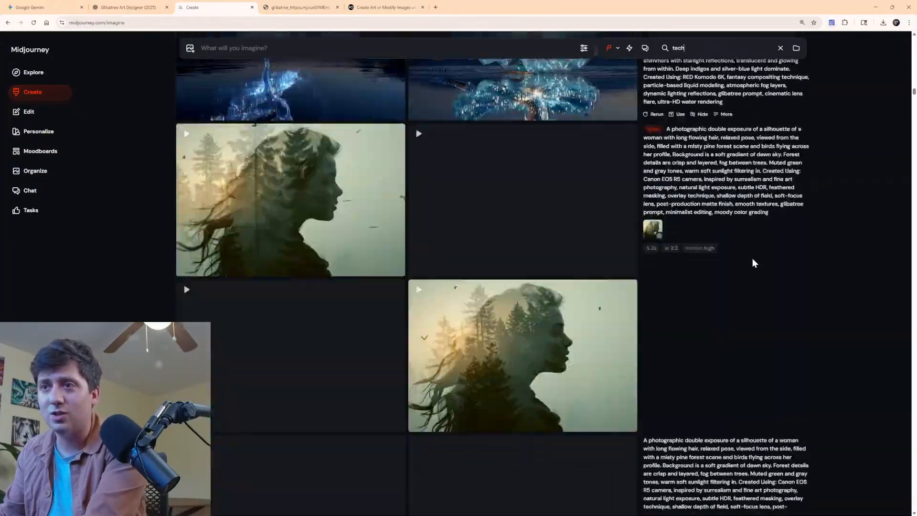
scroll(753, 264, down, 15)
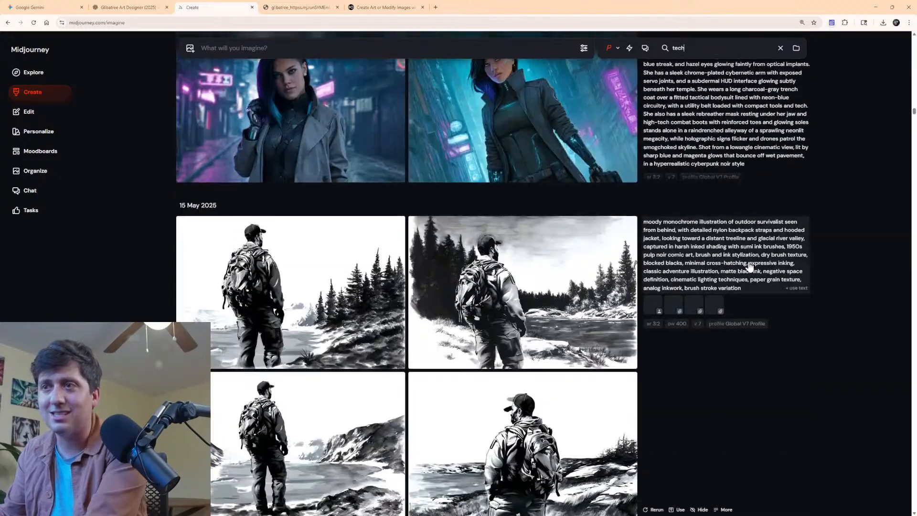
scroll(818, 448, down, 10)
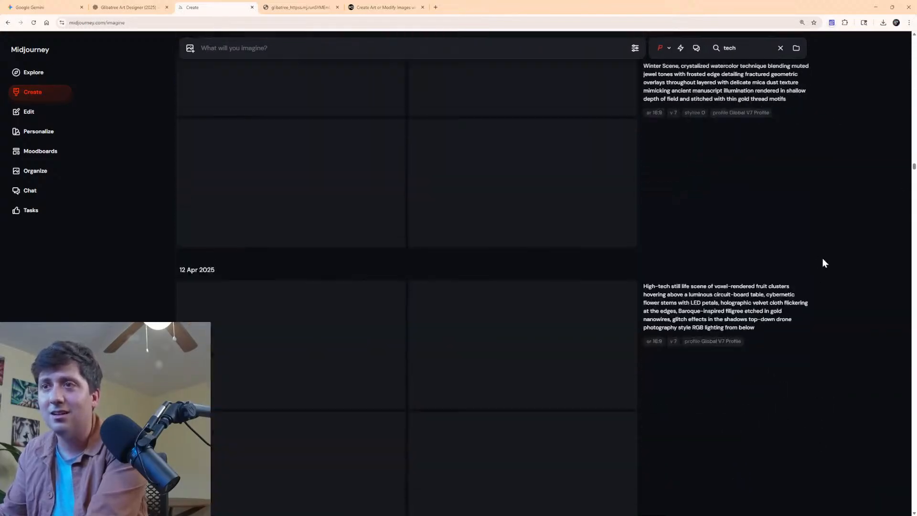
scroll(823, 259, down, 3)
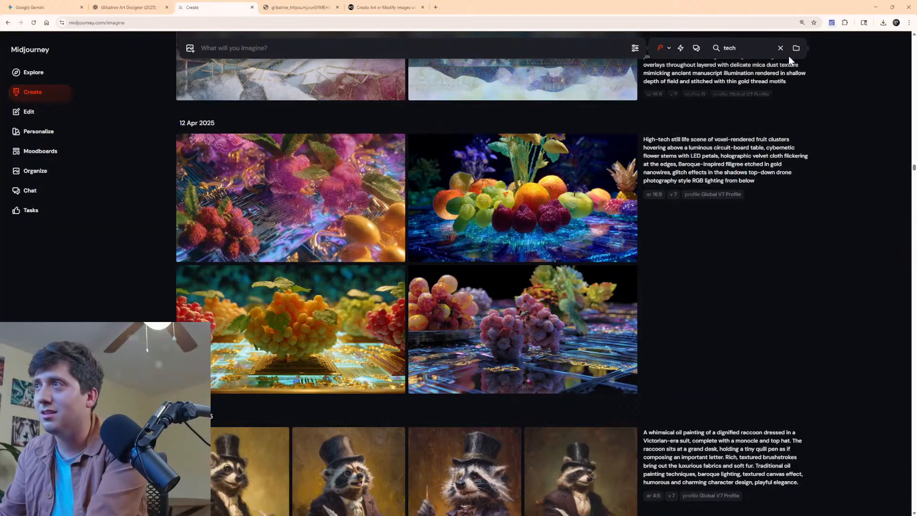
Clear the "tech" search, browse the surrounding cyberfruit still lifes, and briefly open the golden grape image from the high-tech fruit set.
click(781, 49)
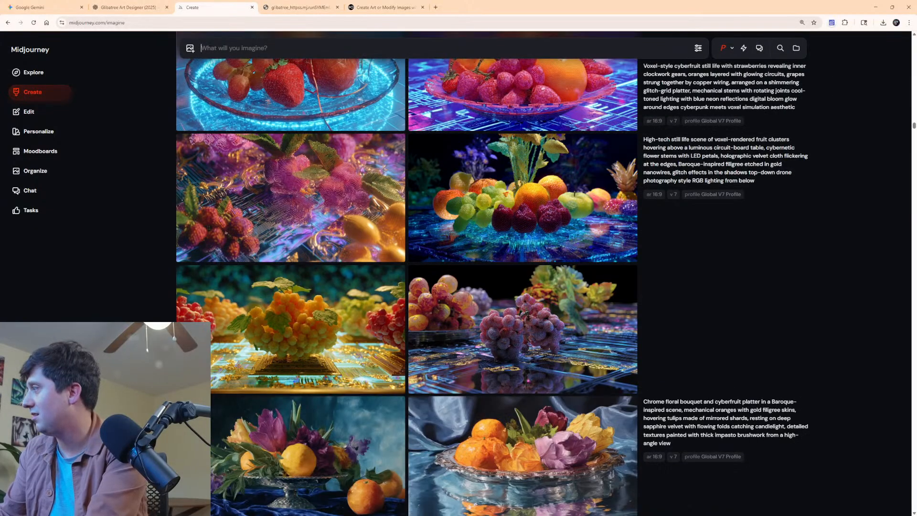
scroll(805, 243, up, 20)
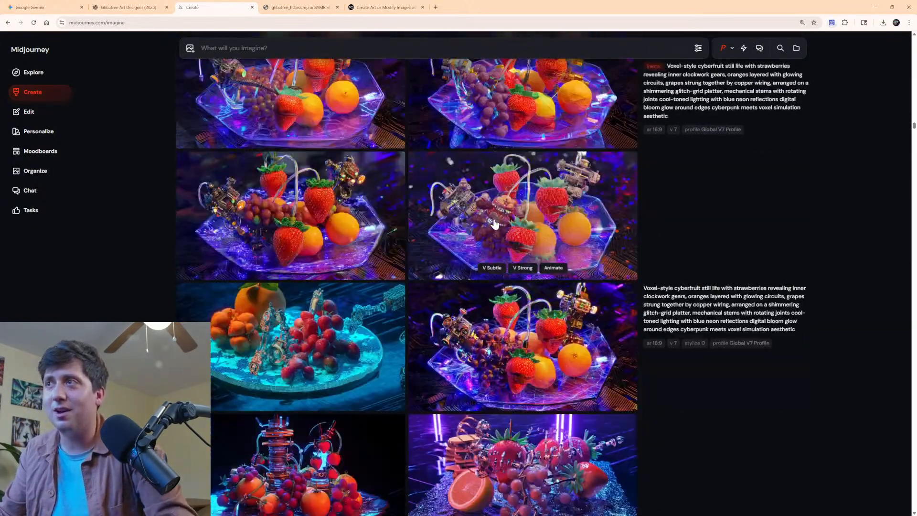
scroll(455, 229, up, 5)
scroll(368, 234, down, 12)
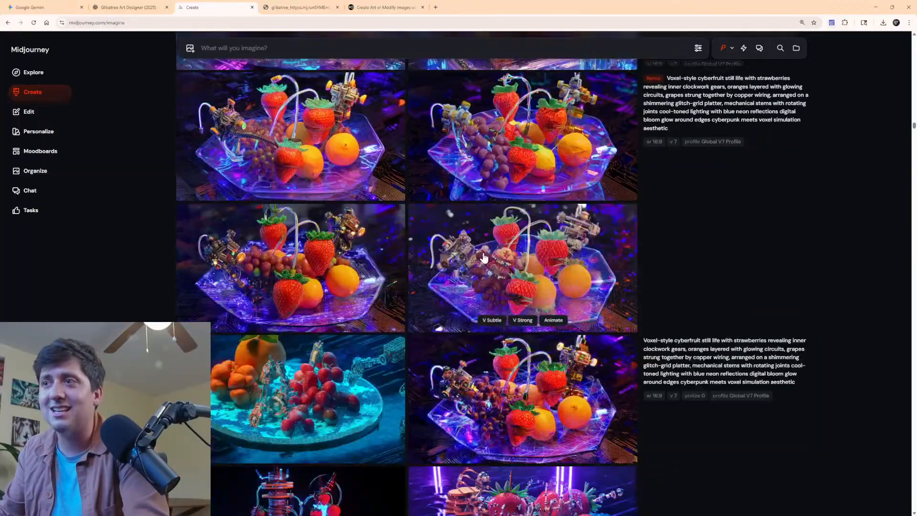
scroll(424, 224, down, 5)
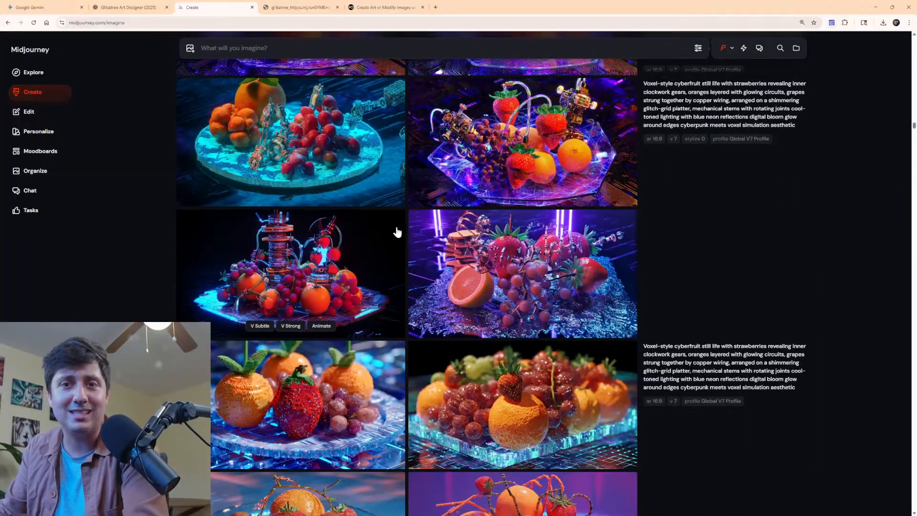
scroll(404, 263, down, 12)
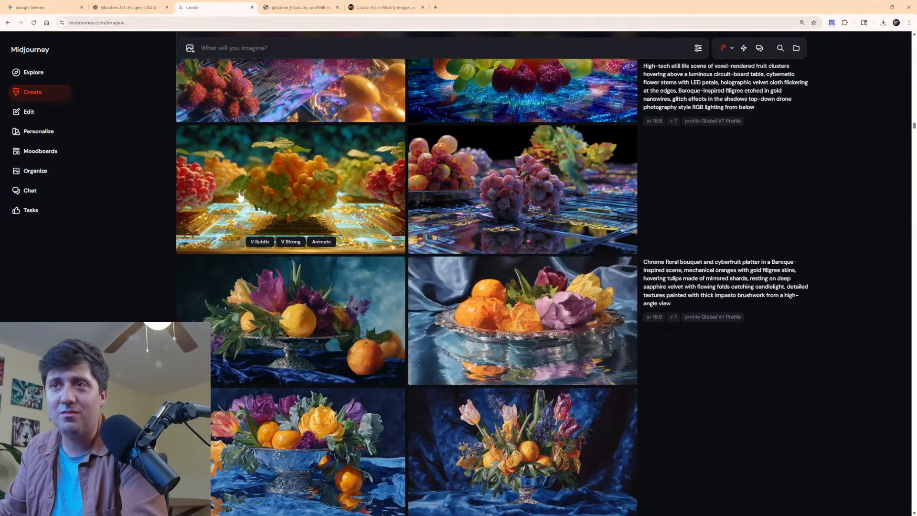
click(240, 197)
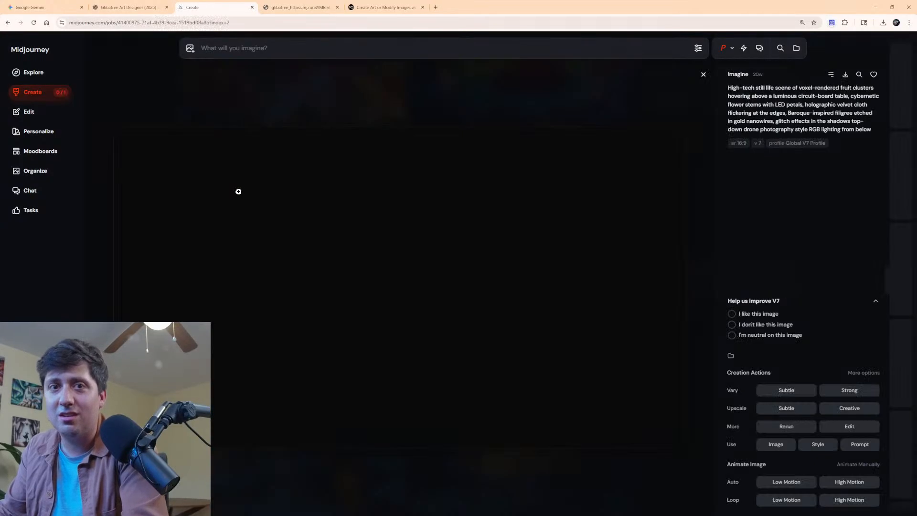
click(319, 100)
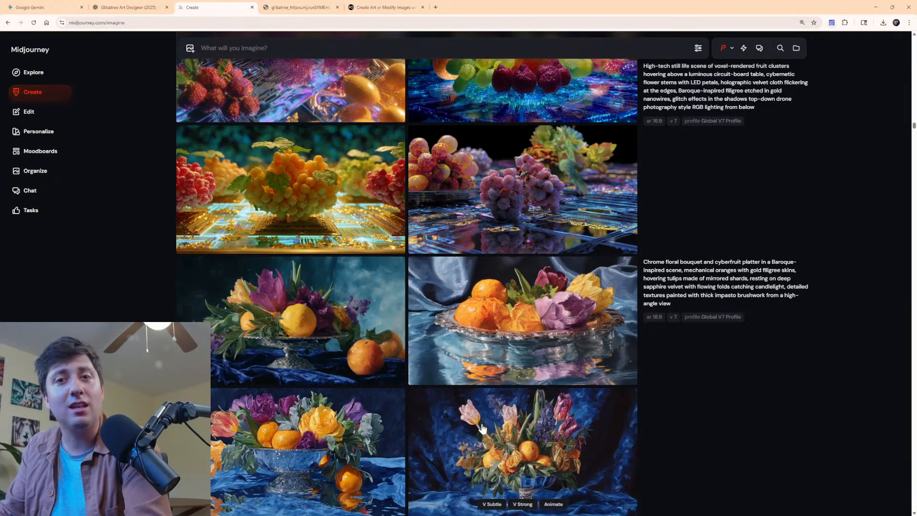
Browse the unfiltered creations feed for another image to animate, and return to the newest videos.
scroll(324, 406, down, 10)
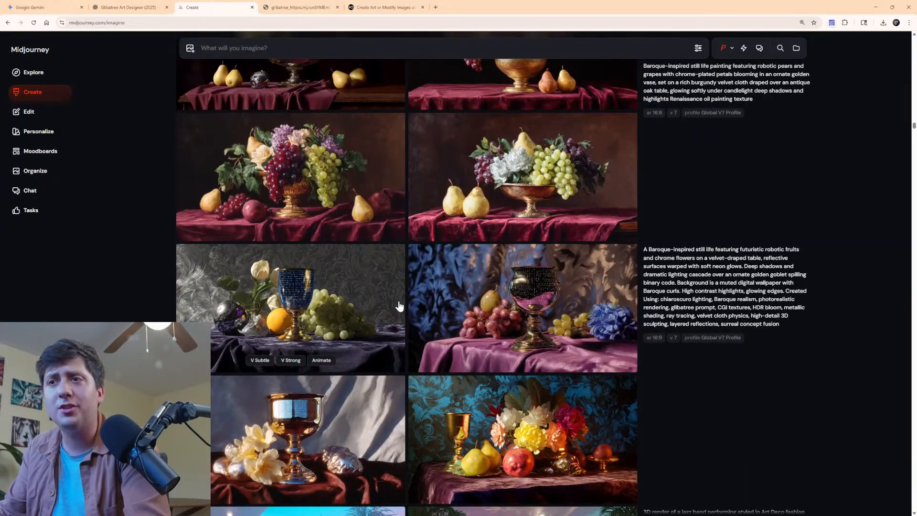
scroll(481, 298, down, 4)
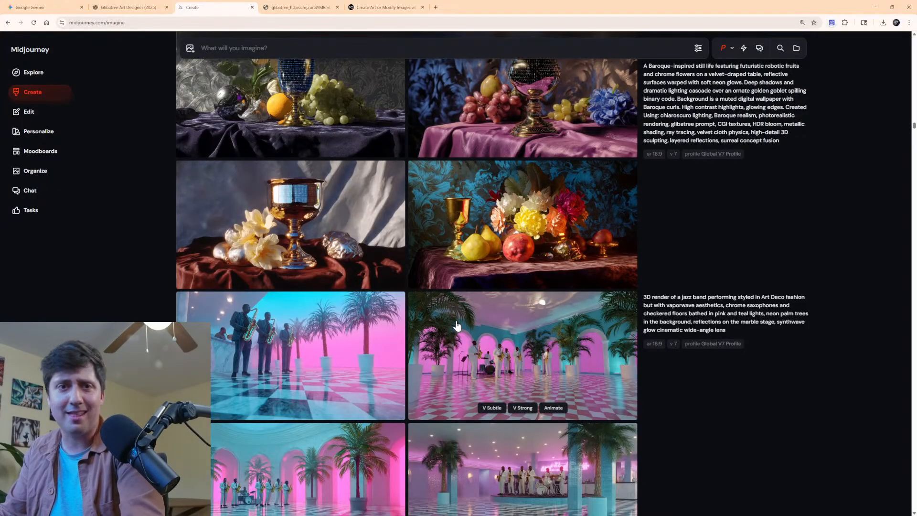
scroll(462, 327, down, 3)
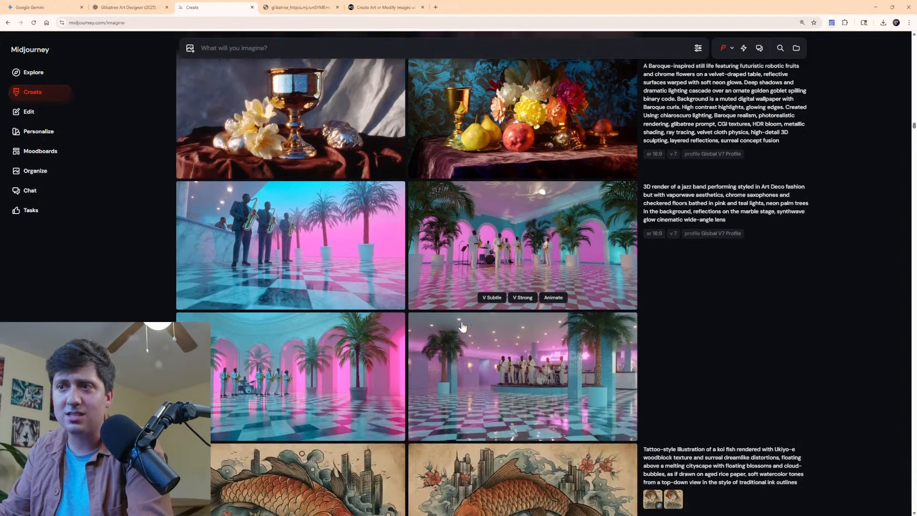
scroll(517, 385, down, 4)
scroll(516, 385, down, 15)
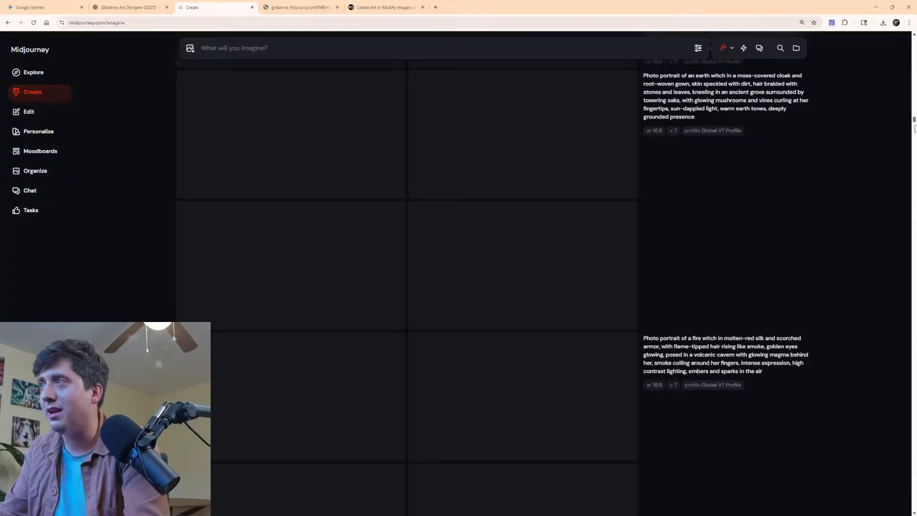
drag(915, 128, 913, 108)
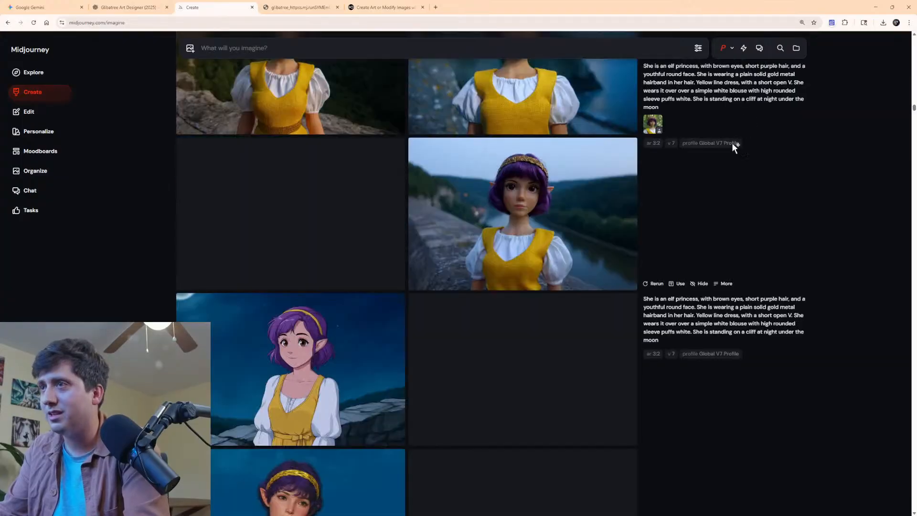
scroll(735, 145, up, 20)
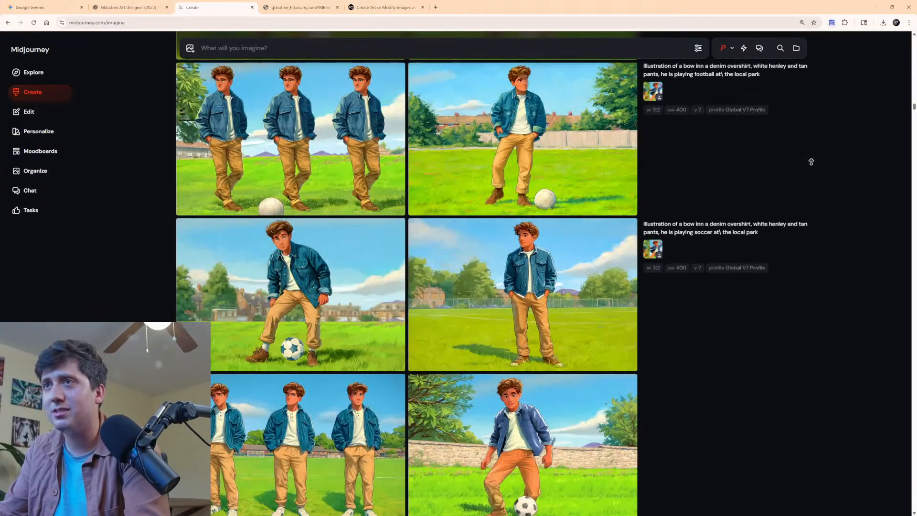
scroll(810, 162, up, 20)
scroll(834, 283, up, 20)
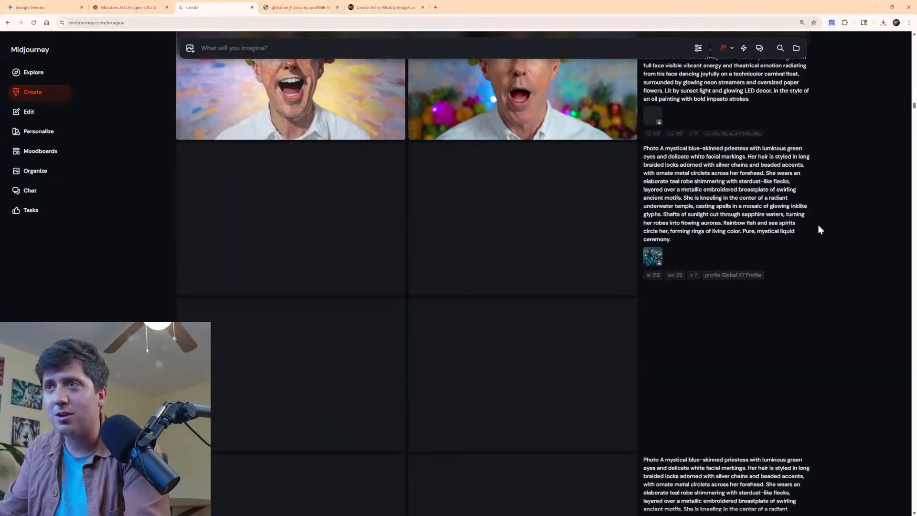
scroll(851, 213, up, 20)
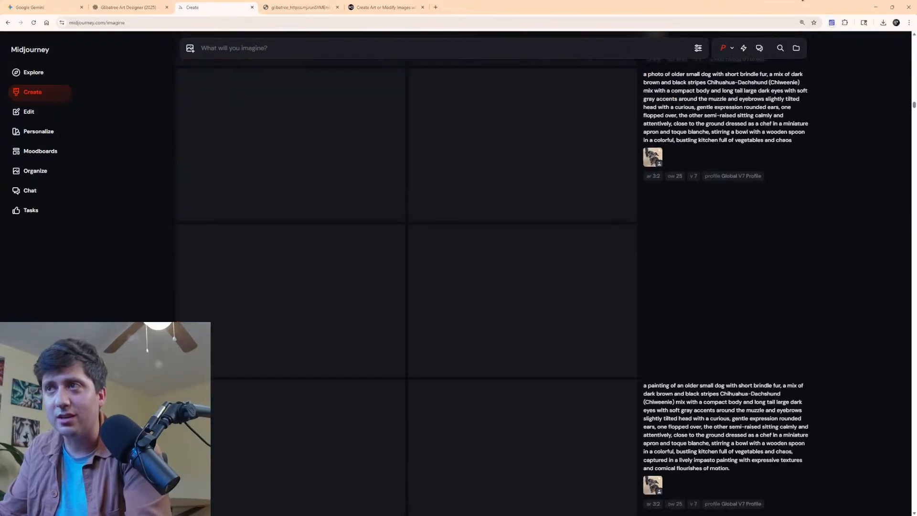
scroll(853, 236, up, 15)
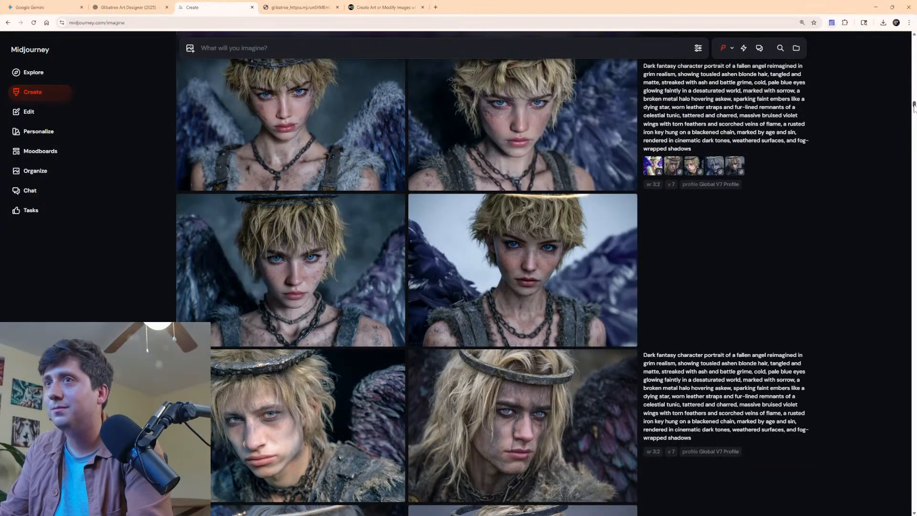
drag(914, 106, 906, 30)
scroll(715, 191, down, 5)
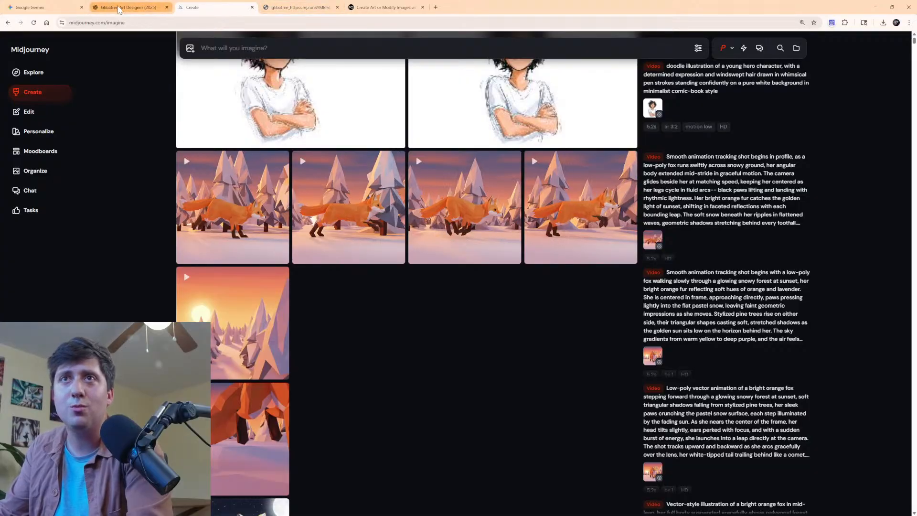
Switch to the Gemini fox chat and send the prompt "Now life the camera up a bit, so we are looking down on the fox".
click(30, 7)
scroll(376, 204, down, 6)
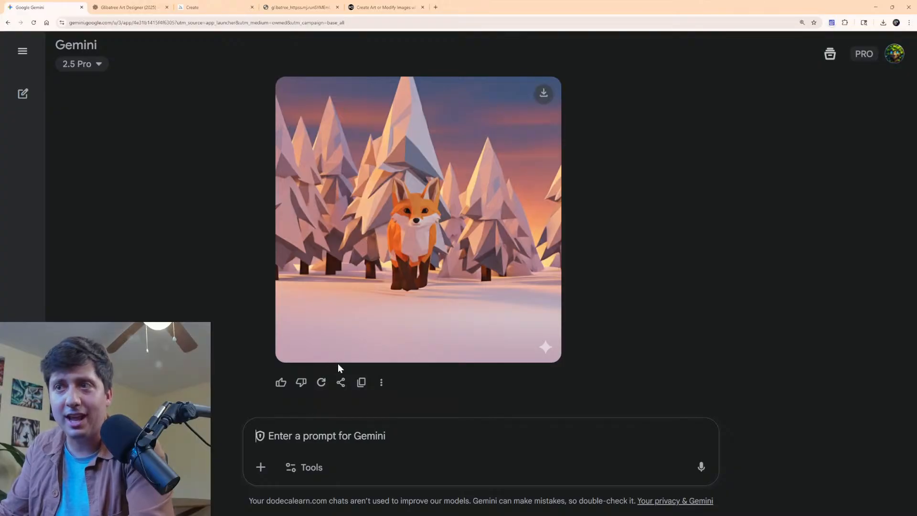
scroll(539, 334, up, 10)
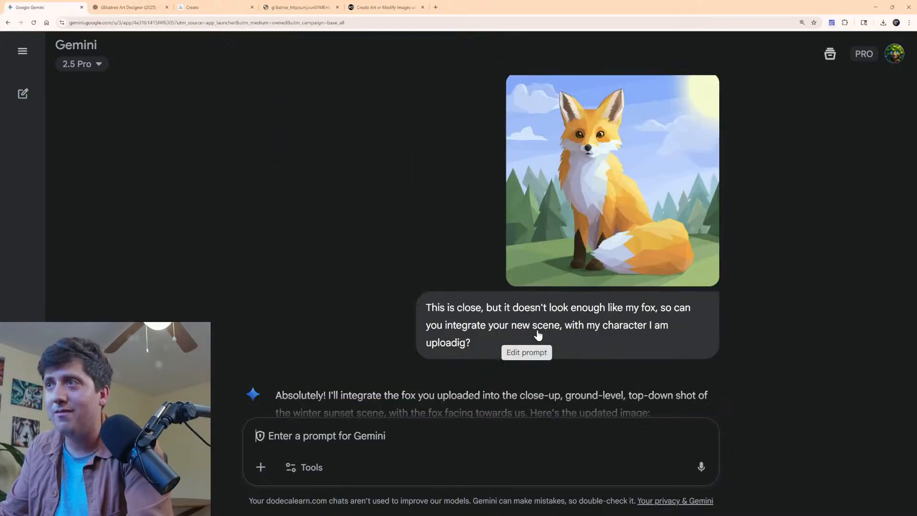
scroll(539, 335, up, 10)
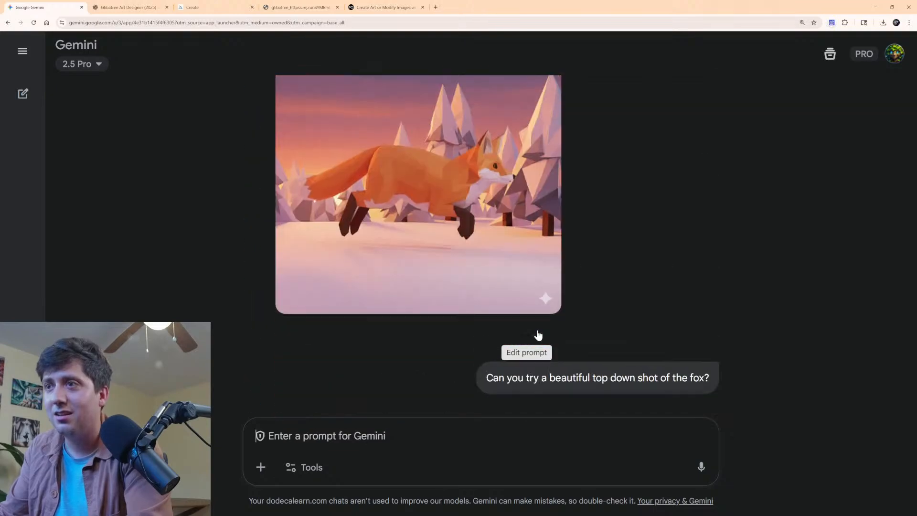
scroll(538, 337, down, 15)
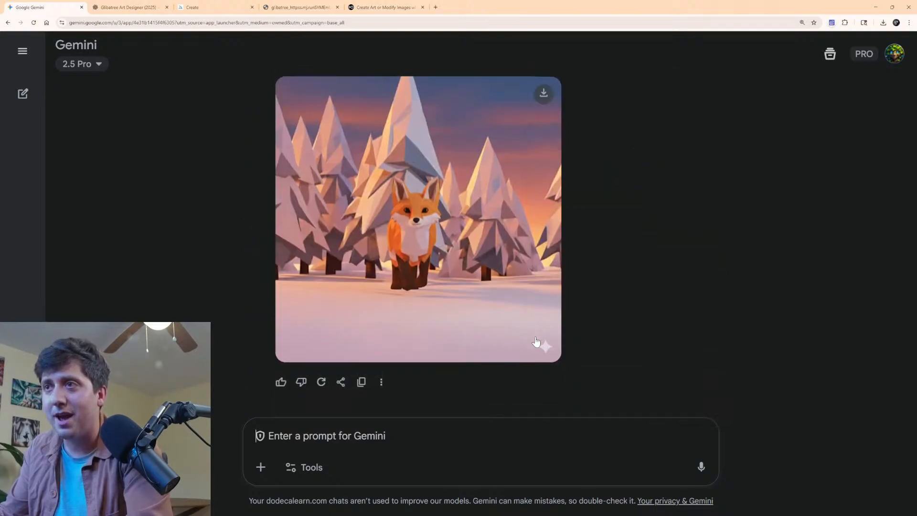
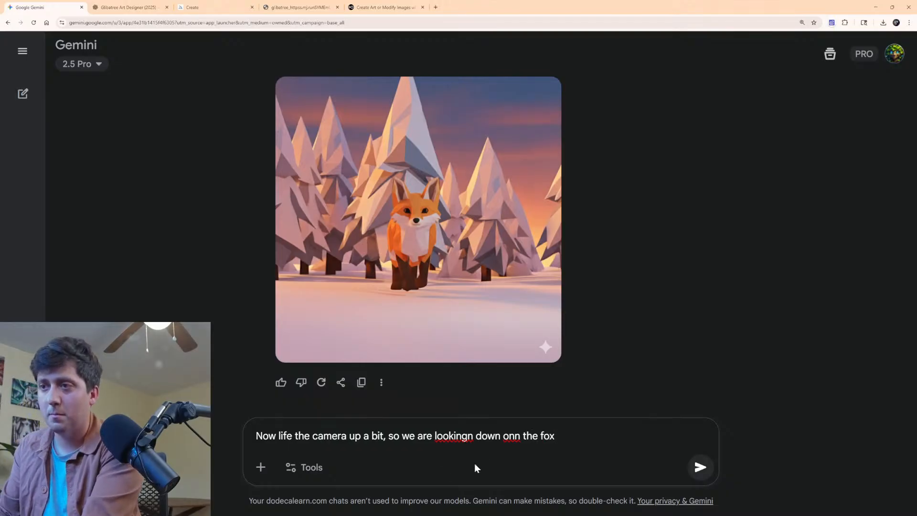
right_click(457, 435)
click(483, 289)
right_click(511, 436)
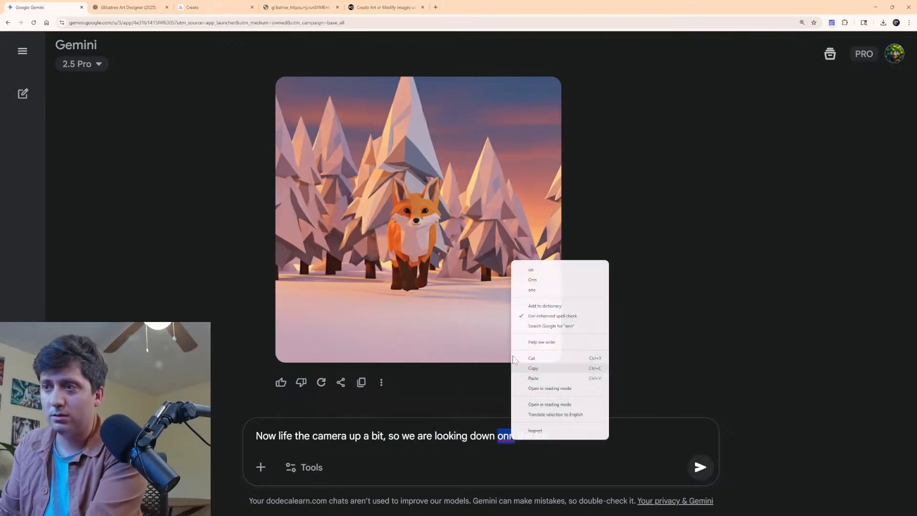
click(531, 269)
key(Return)
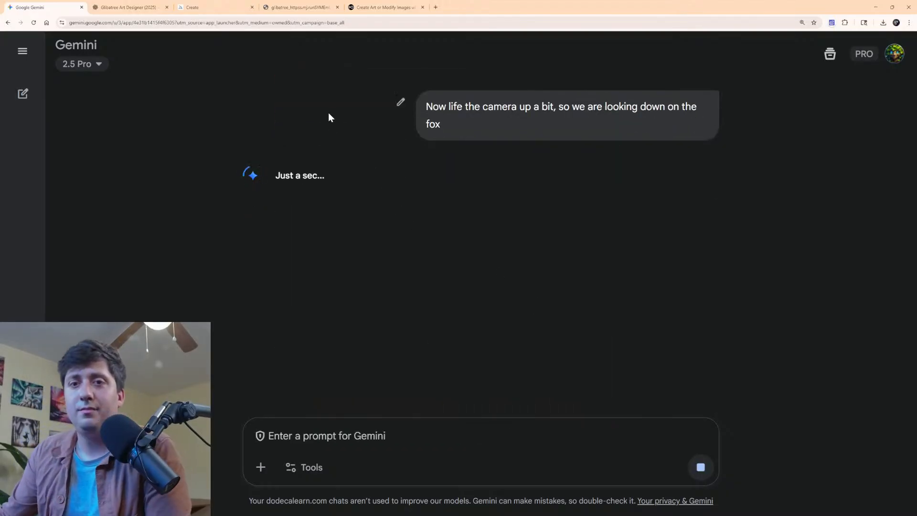
Switch to OpenArt and look through the home page's AI tools, featured models and community stories.
click(381, 7)
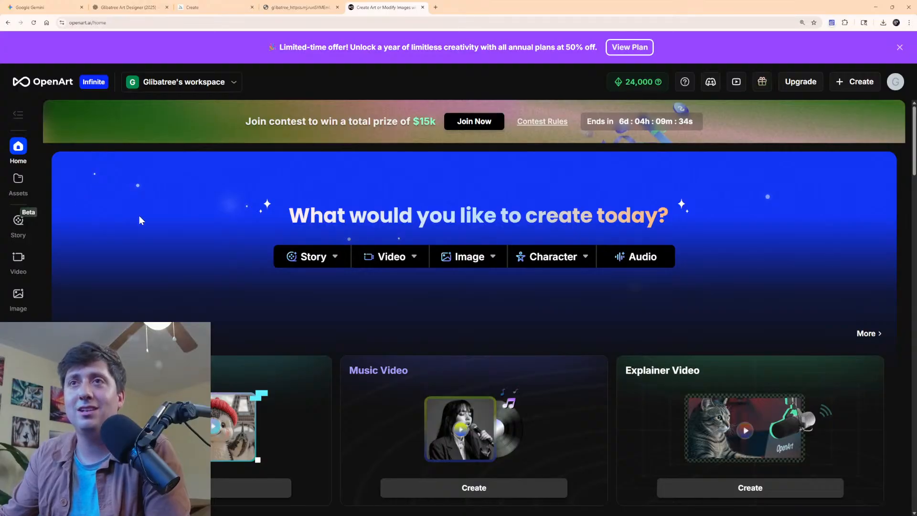
scroll(153, 229, down, 15)
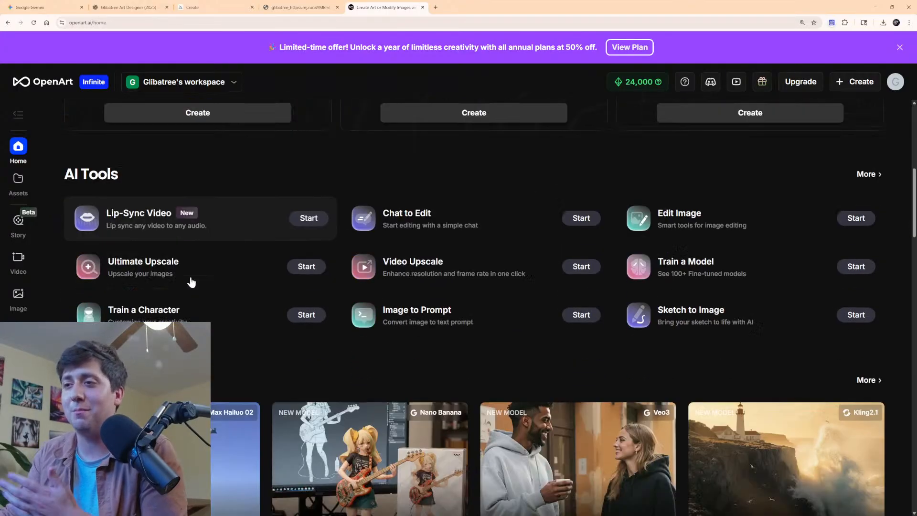
scroll(568, 285, down, 6)
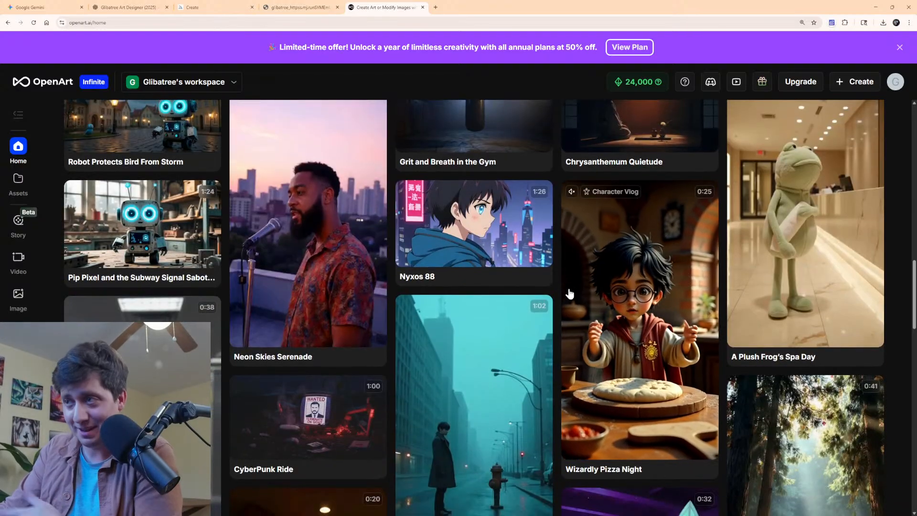
scroll(443, 319, up, 5)
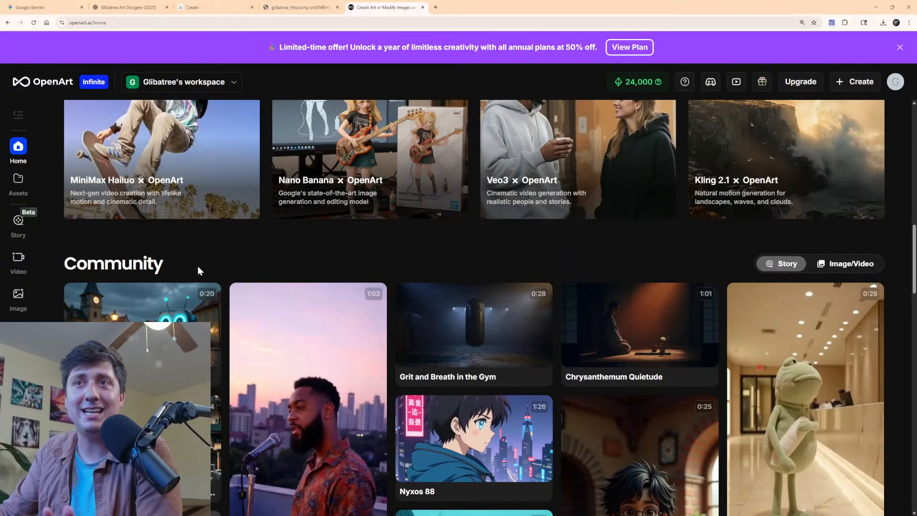
scroll(240, 254, down, 5)
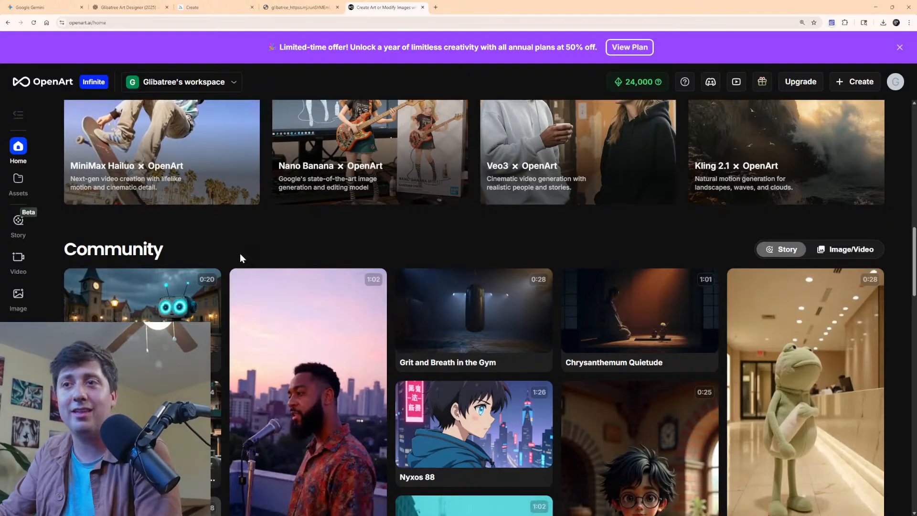
scroll(243, 258, down, 2)
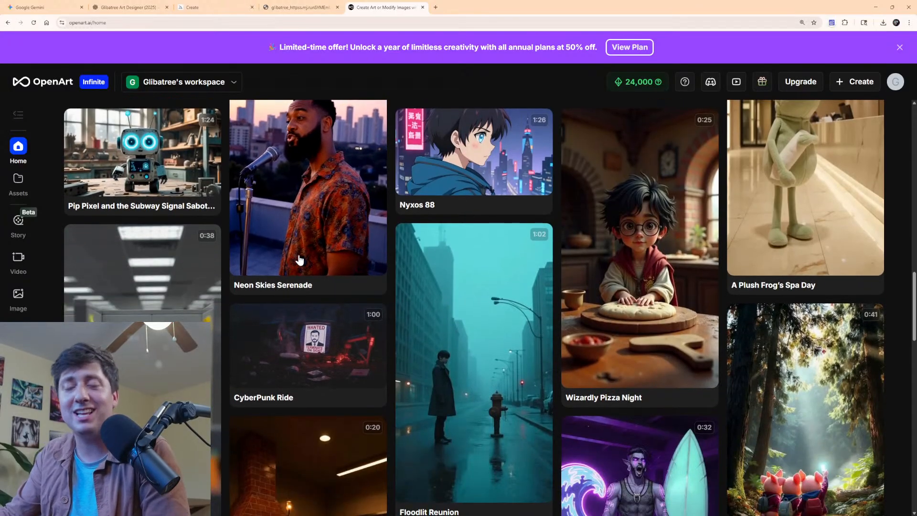
Open OpenArt's video generator, compare the Text to Video and Image to Video modes, and view the available text-to-video models.
click(19, 270)
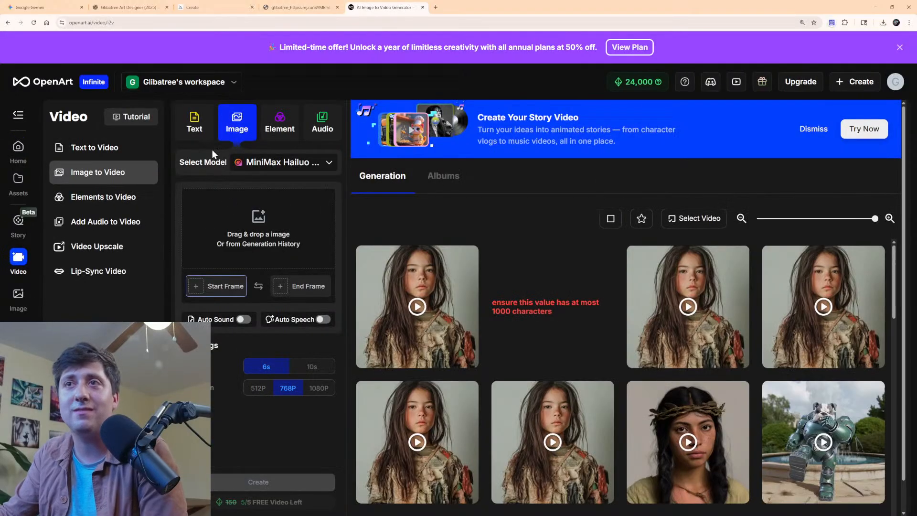
click(195, 125)
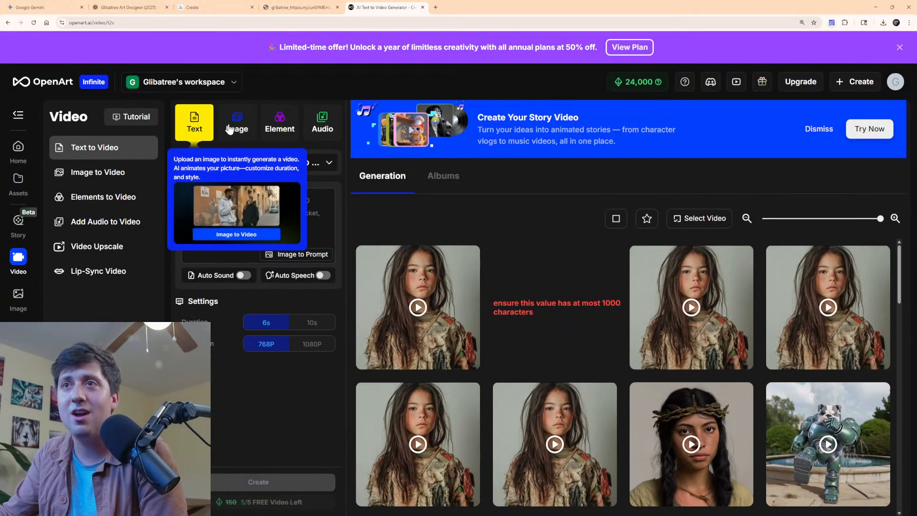
click(230, 128)
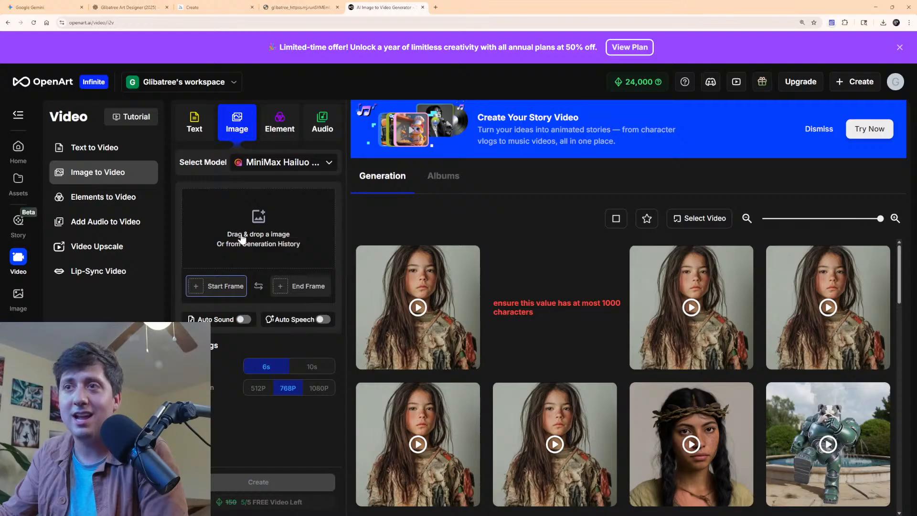
click(99, 153)
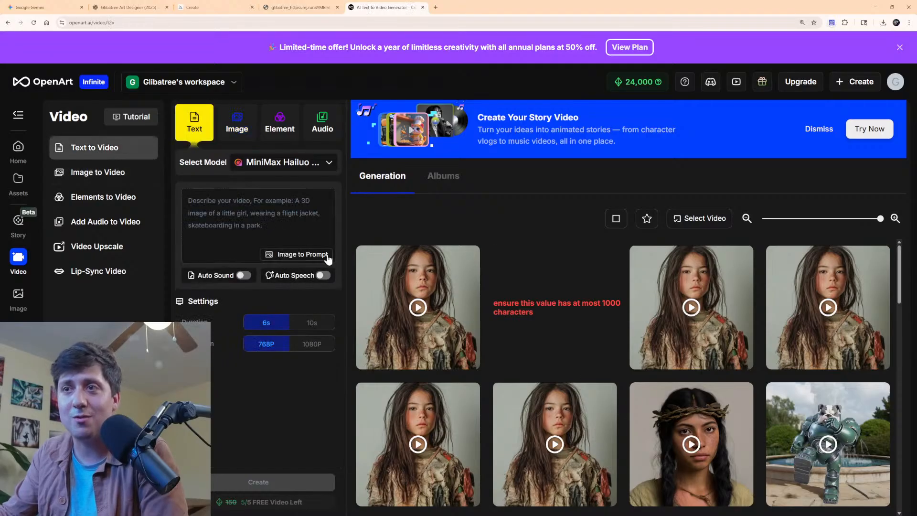
click(313, 165)
scroll(303, 178, down, 5)
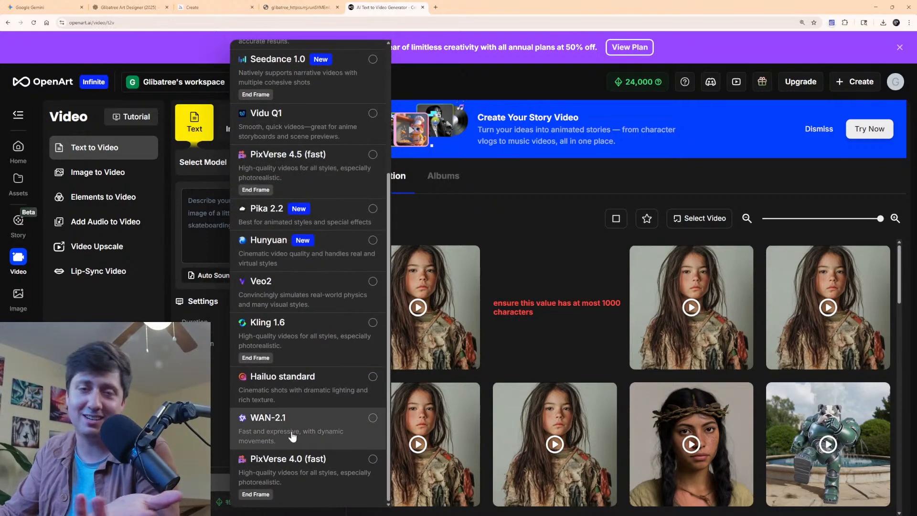
Look through the remaining text-to-video models once more and close the model list.
scroll(301, 167, up, 4)
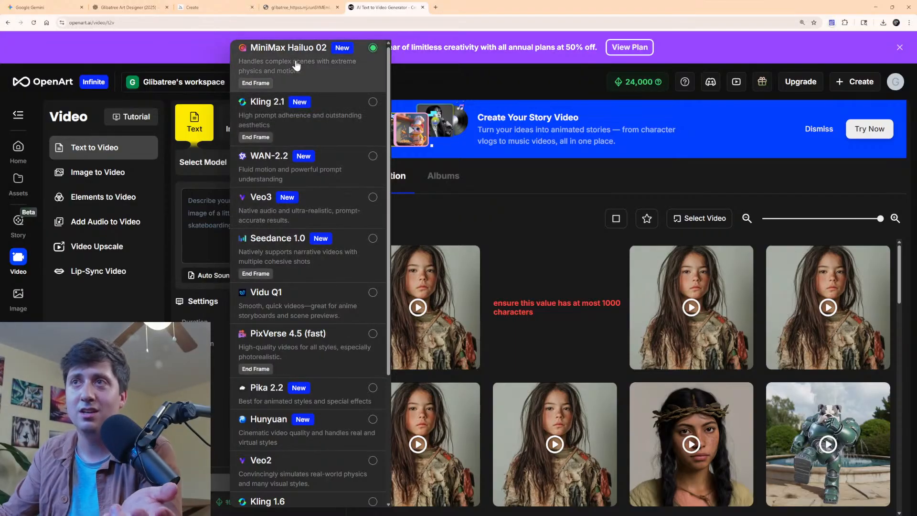
scroll(325, 405, down, 3)
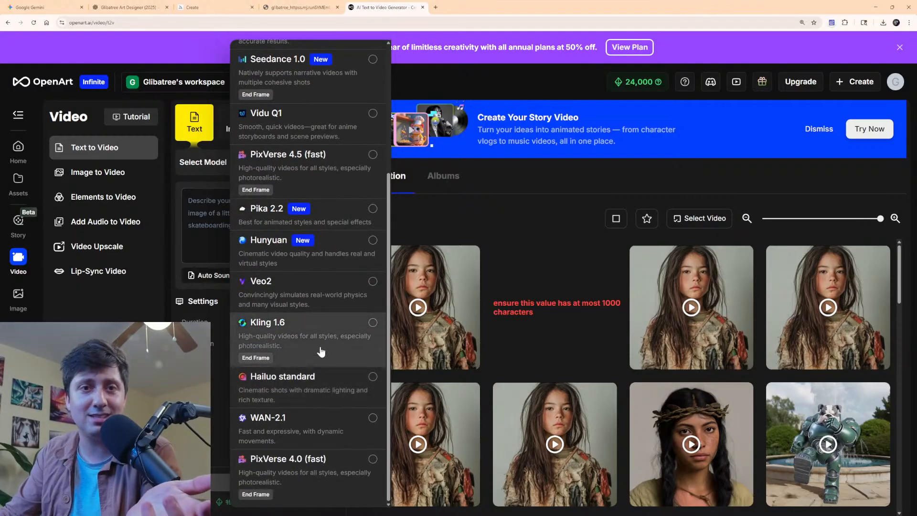
click(541, 91)
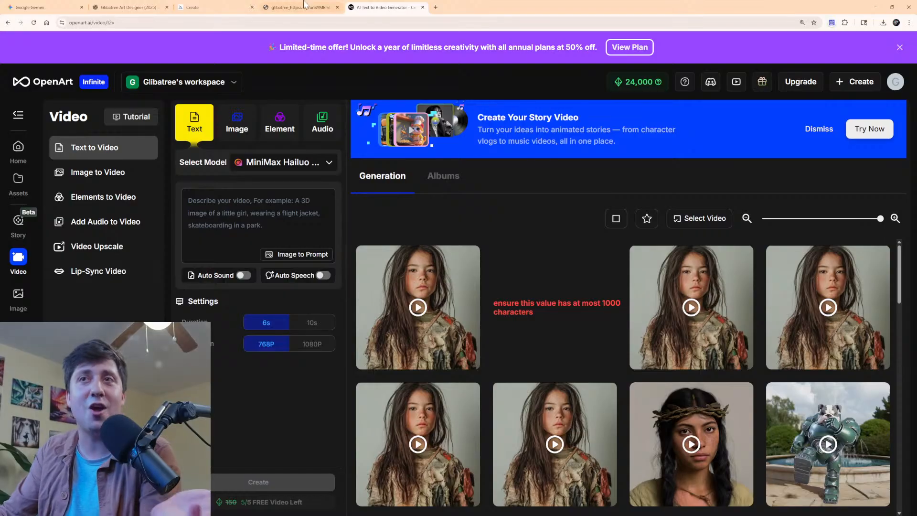
Switch to Midjourney, open the first video of the fox running in profile at sunset, and download it.
click(203, 6)
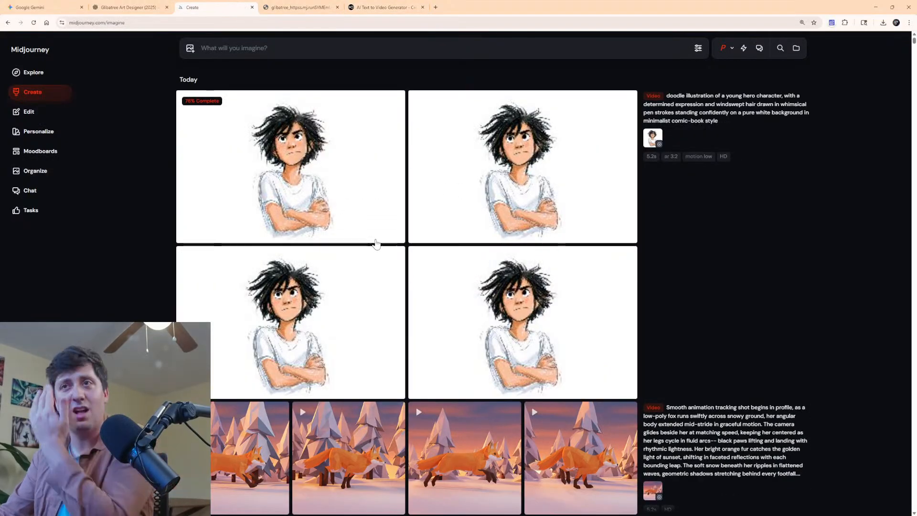
scroll(382, 246, down, 8)
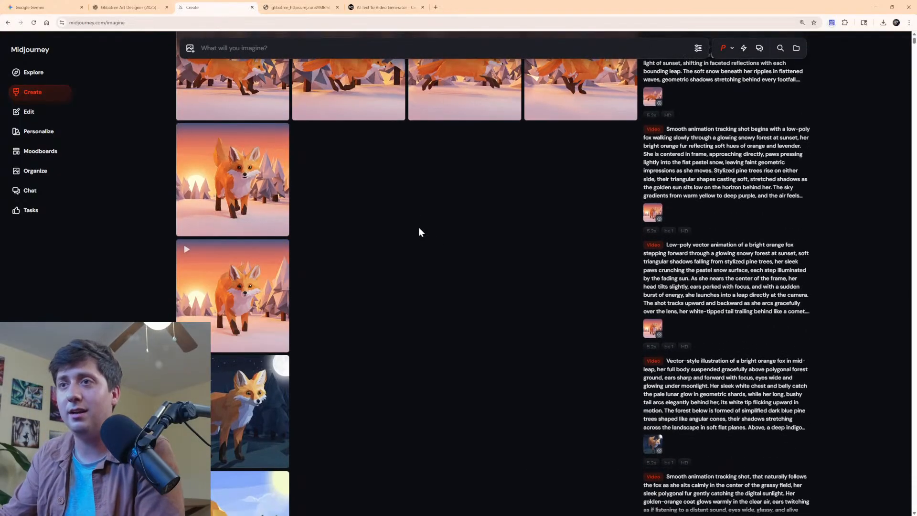
scroll(411, 229, up, 6)
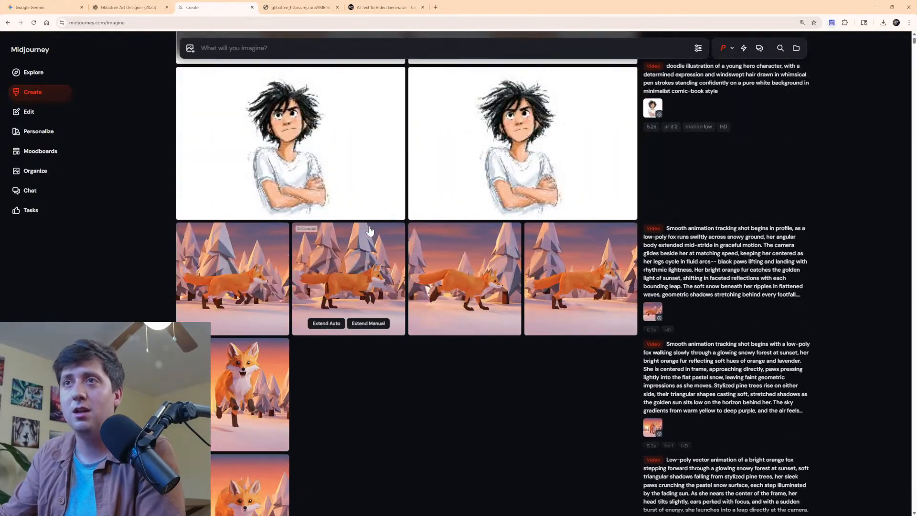
click(231, 284)
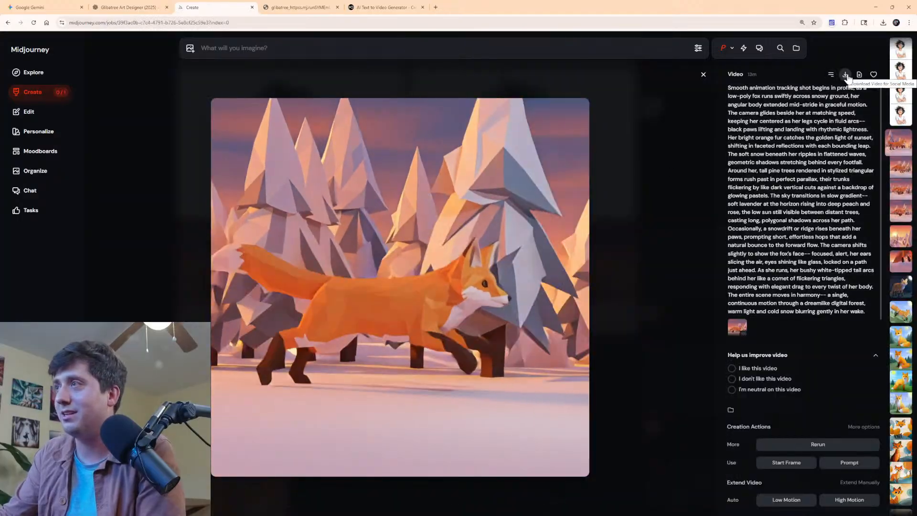
click(859, 75)
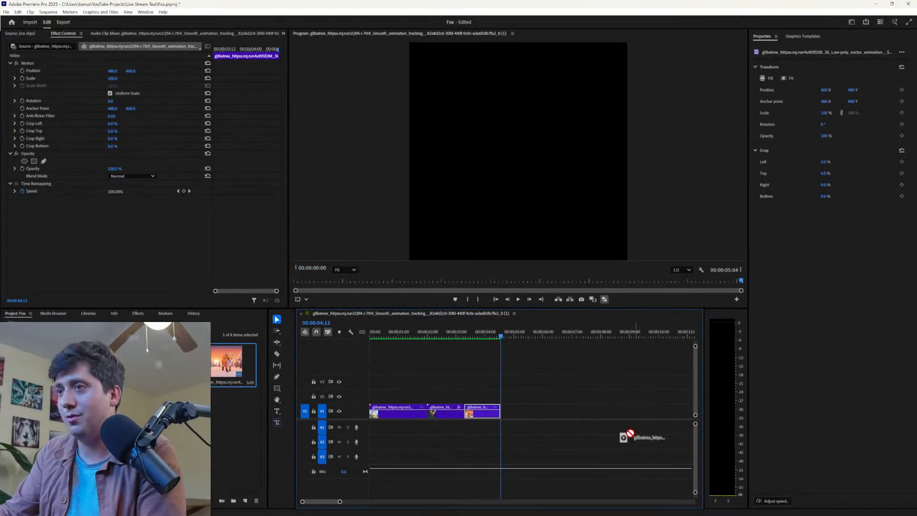
Switch to Premiere Pro, place the downloaded running-fox clip directly after the third clip, and play across the new cut.
drag(509, 416, 502, 417)
drag(494, 330, 439, 331)
key(space)
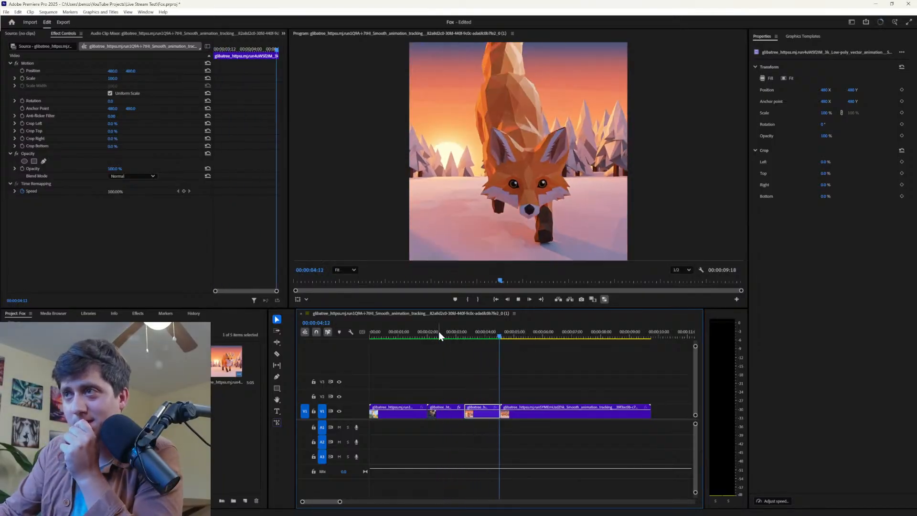
key(space)
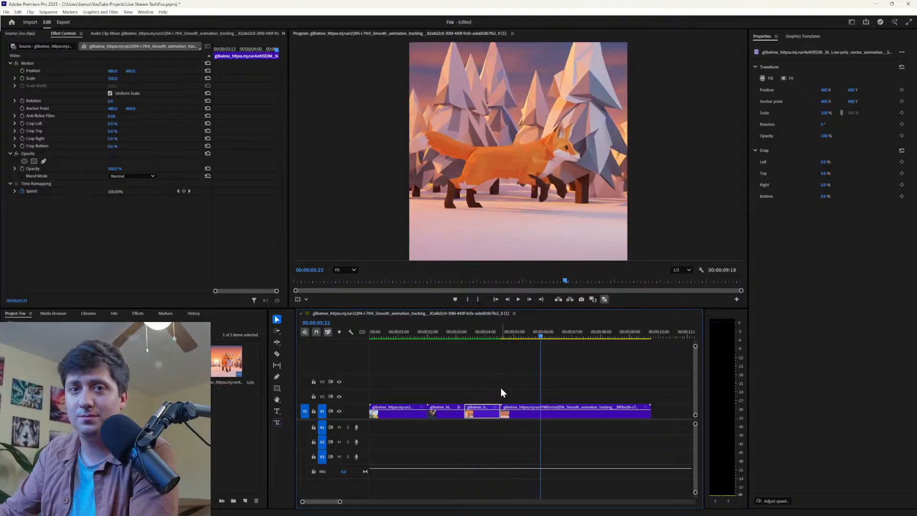
Speed up the third clip, then trim the start of the running-fox clip and join it to the clip before.
right_click(484, 414)
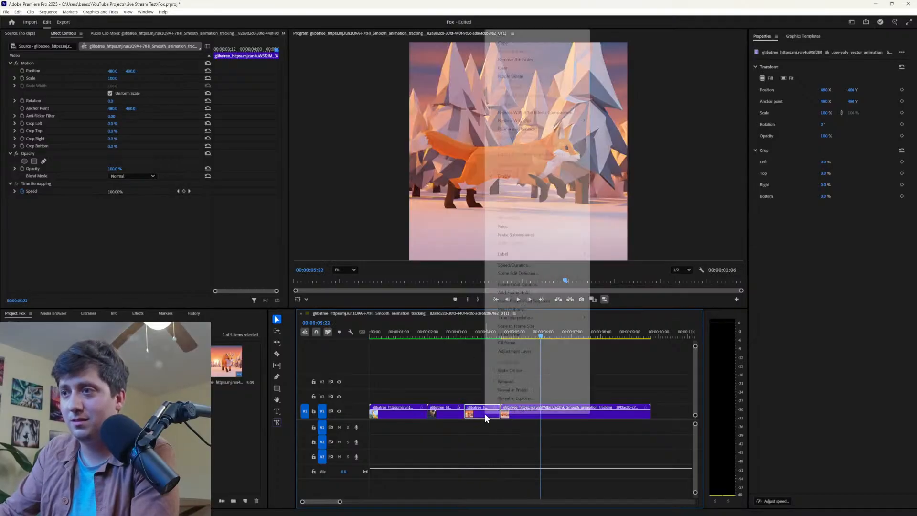
click(514, 265)
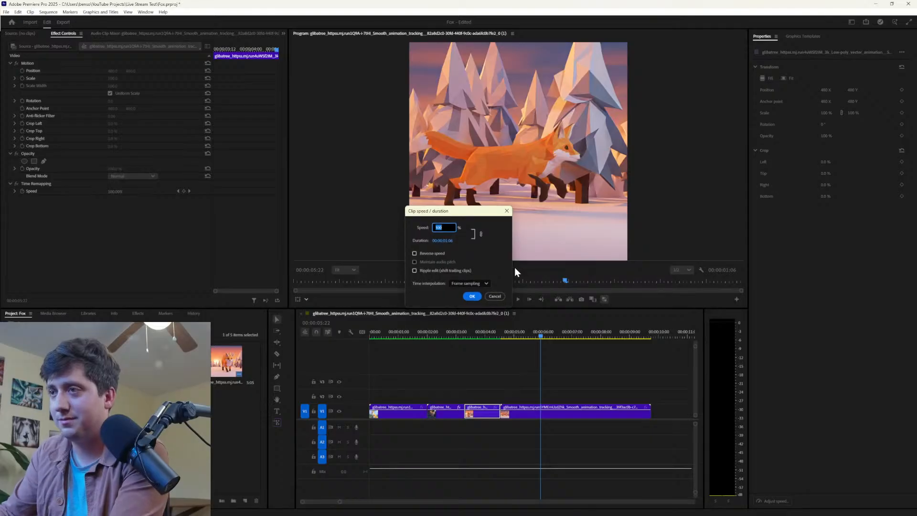
key(Return)
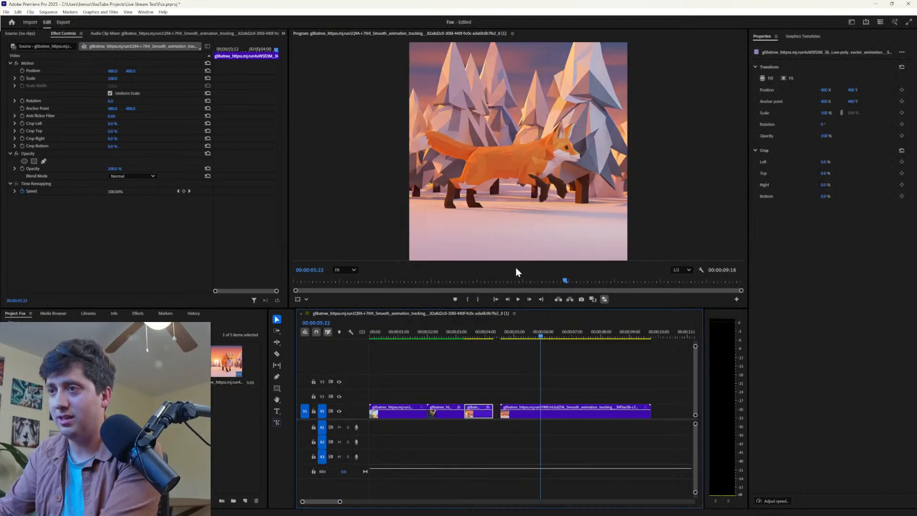
mouse_move(529, 414)
mouse_down()
mouse_move(497, 416)
mouse_move(543, 418)
mouse_up()
Play the fox sequence from the beginning to review the cuts.
key(Home)
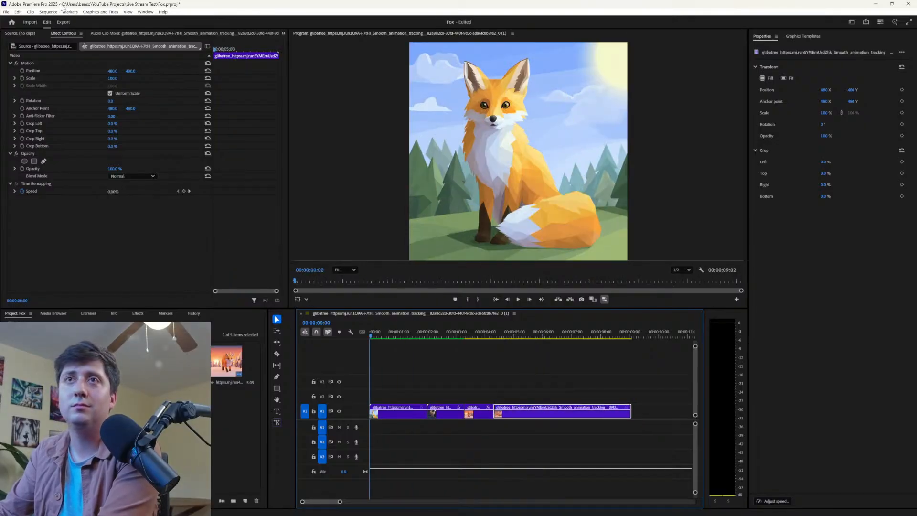
click(56, 11)
click(68, 40)
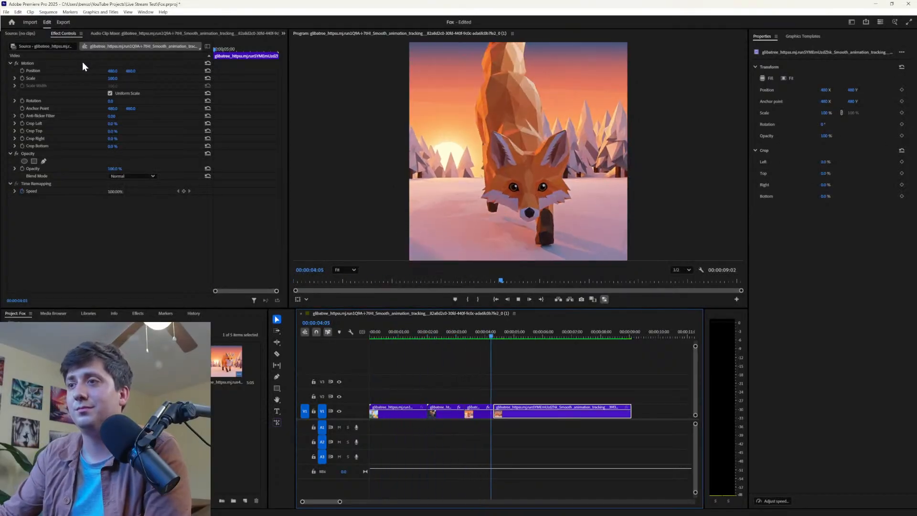
key(space)
Shorten the first two clips, cutting the opening clip's start to 00:00:01:01, and close the gaps left in the sequence.
drag(416, 336, 436, 329)
drag(430, 414, 439, 414)
drag(425, 334, 400, 330)
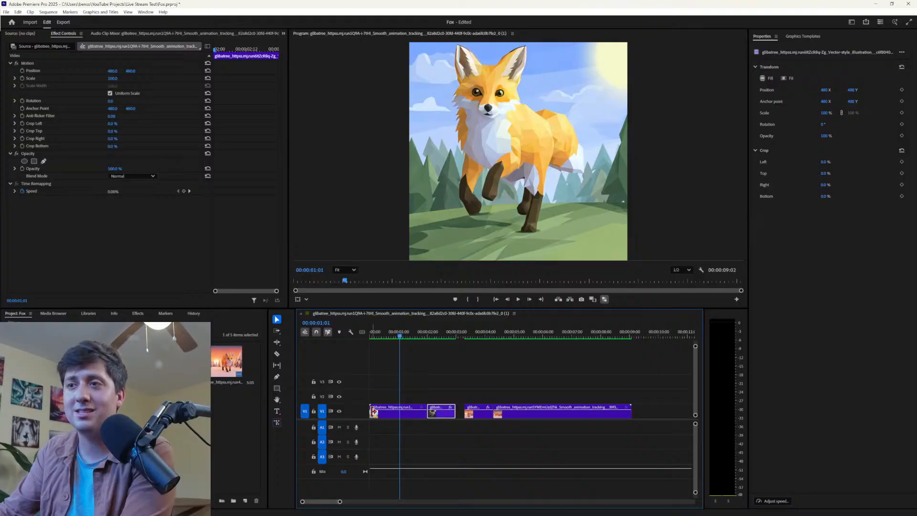
drag(371, 411, 400, 412)
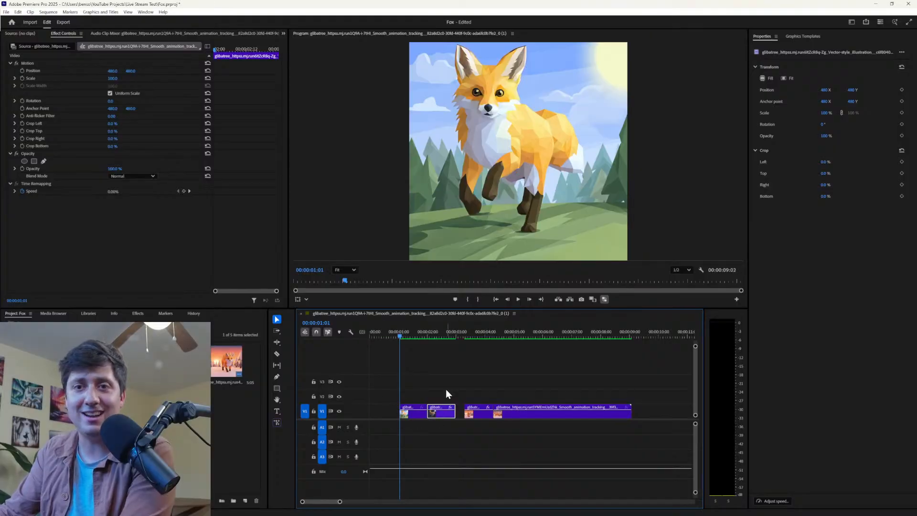
right_click(460, 414)
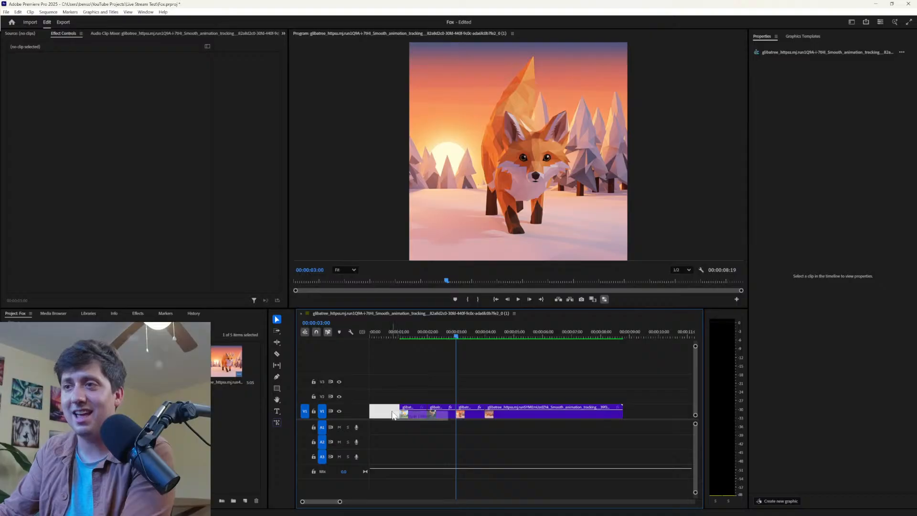
click(404, 416)
Trim the second clip's end back to 00:00:01:11 after a playback check and close the gap behind it.
key(space)
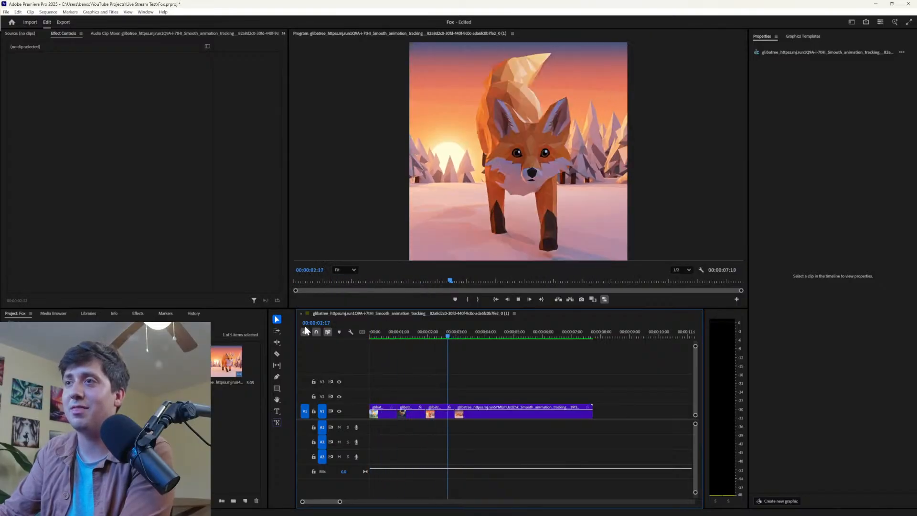
drag(417, 337, 412, 335)
drag(424, 412, 408, 414)
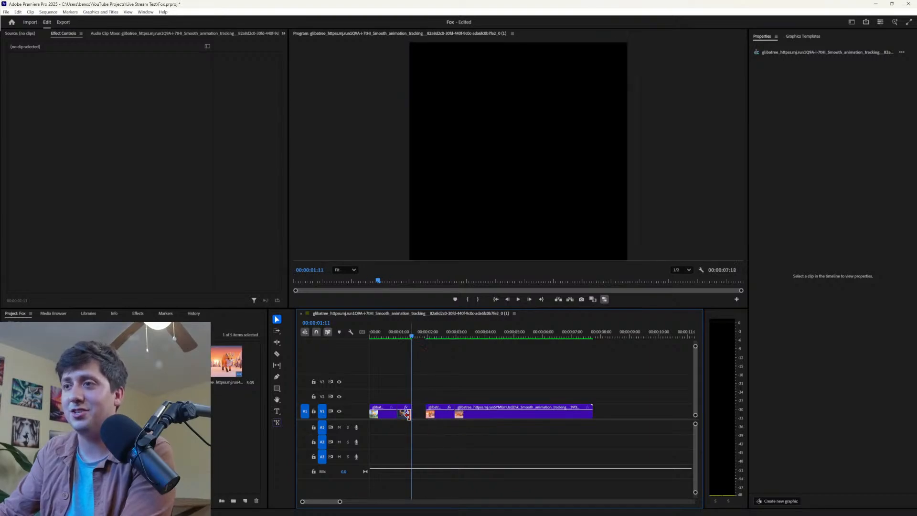
click(419, 412)
key(Delete)
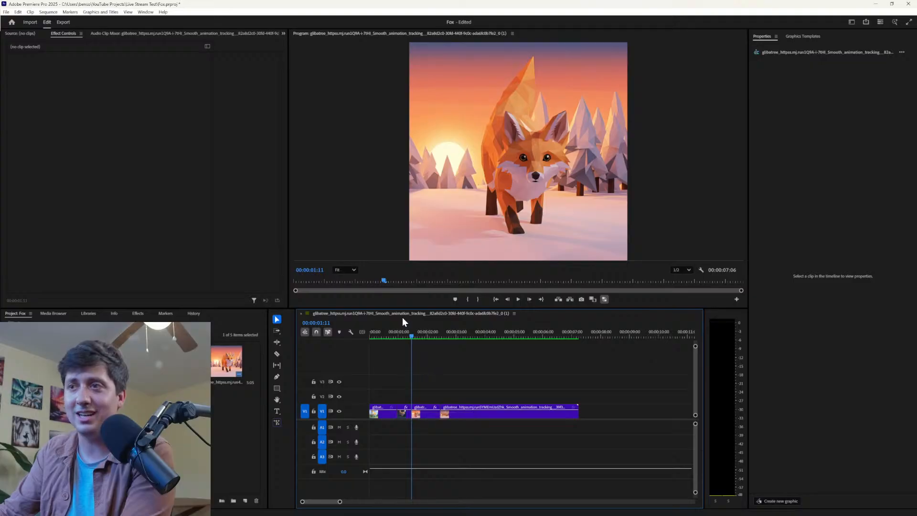
Review the sequence and trim the end of the running-fox clip to 00:00:03:22.
click(375, 334)
drag(375, 333, 474, 341)
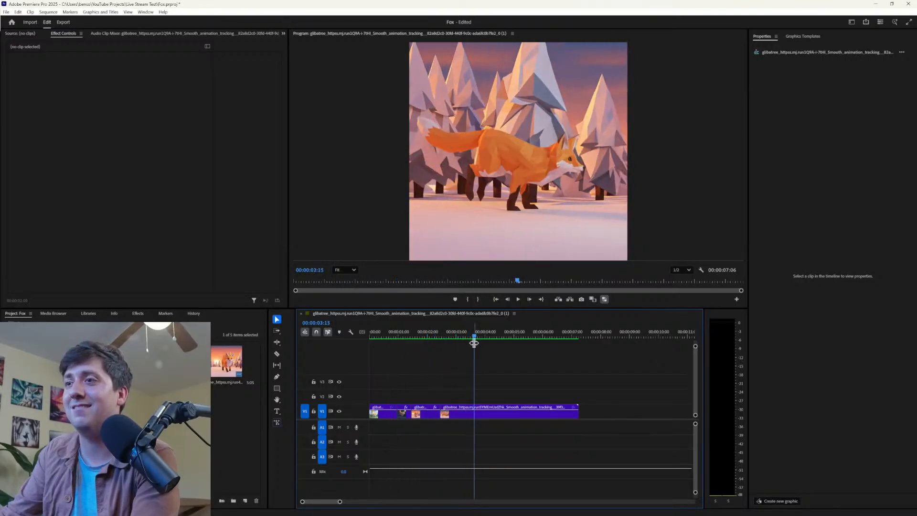
click(520, 415)
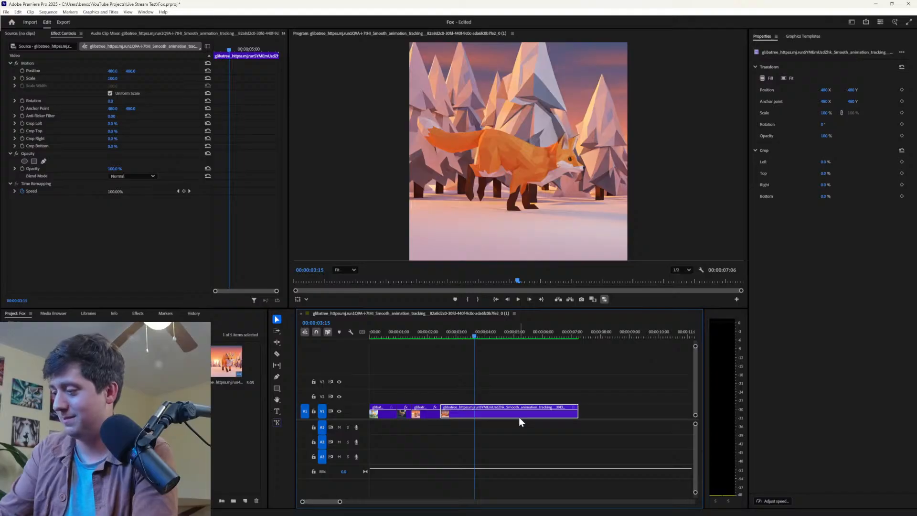
drag(473, 337, 482, 335)
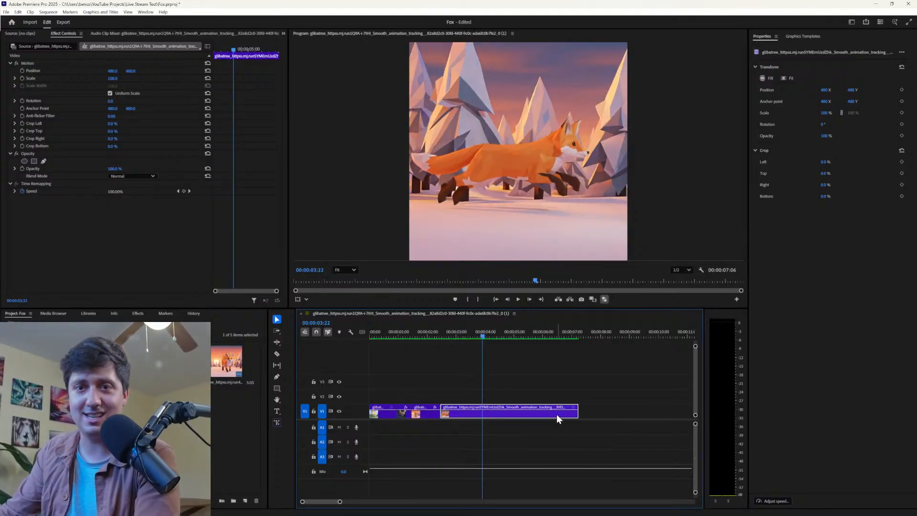
drag(582, 411, 484, 409)
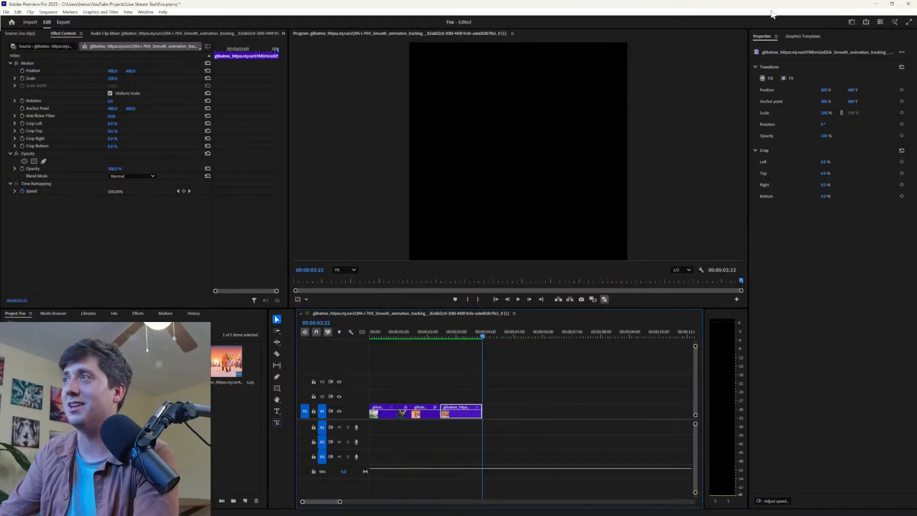
Switch back to Midjourney, return to the newest creations, and compare the four doodle hero character videos.
key(alt+Tab)
drag(772, 12, 916, 146)
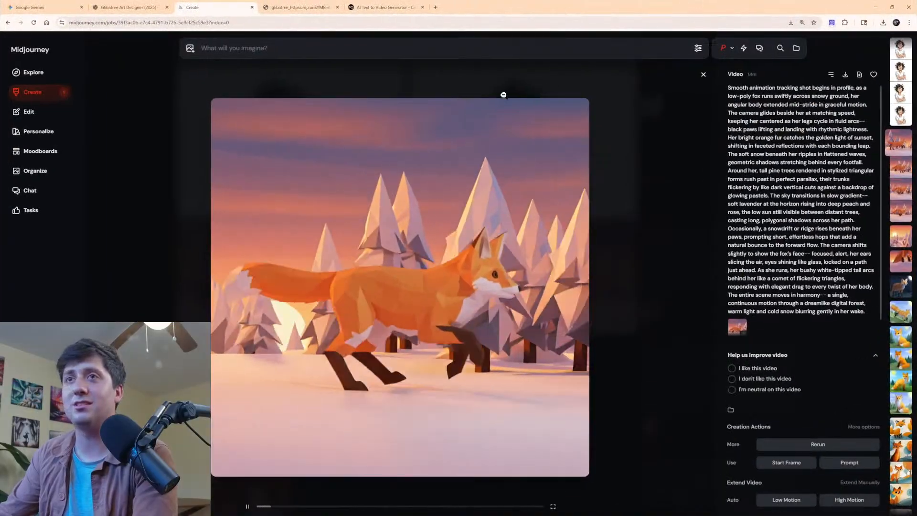
click(43, 96)
mouse_move(311, 181)
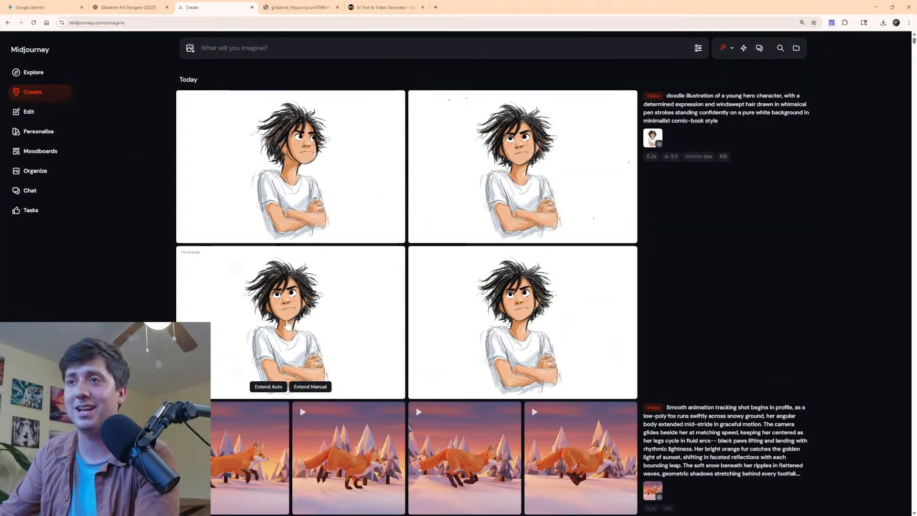
mouse_move(302, 328)
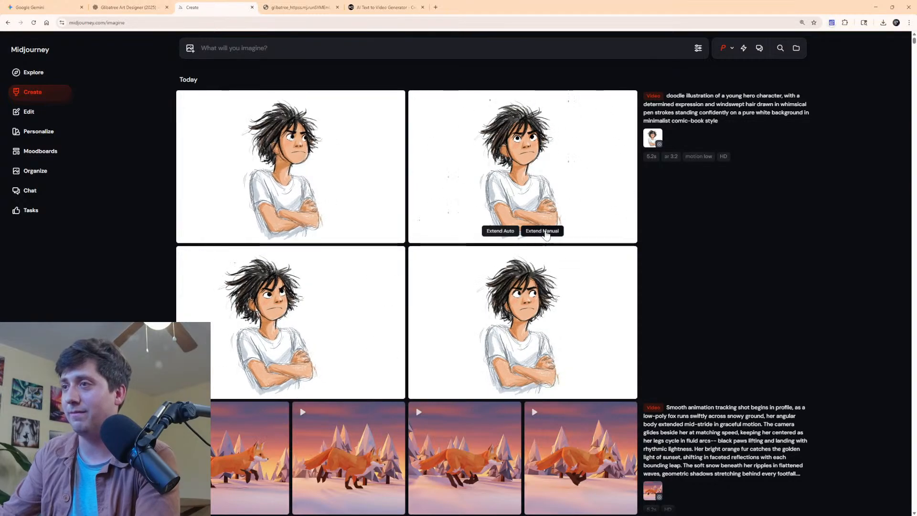
mouse_move(530, 327)
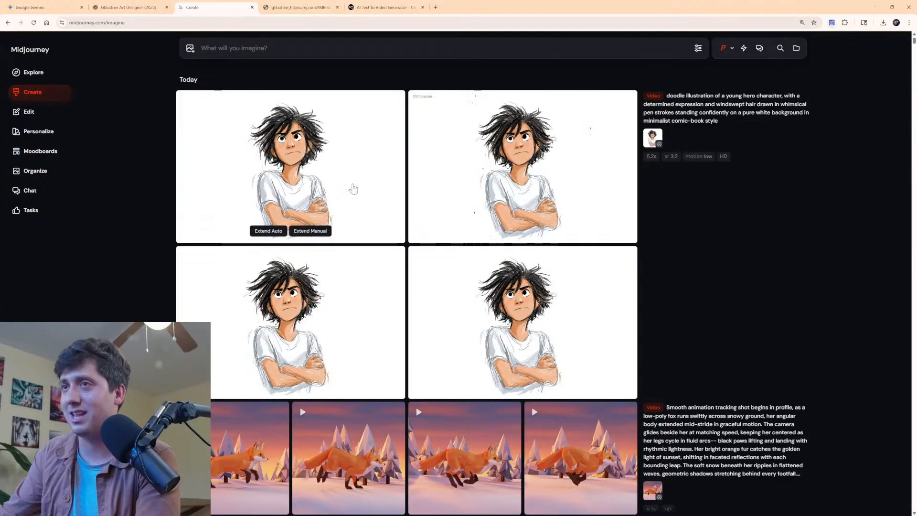
mouse_move(350, 216)
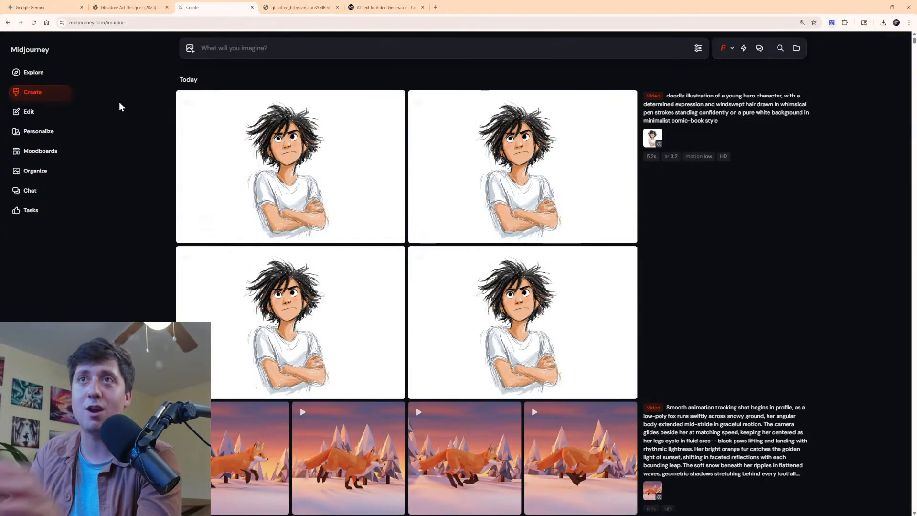
Open glibatree.com in a new tab, go to the Proven Consistent Character Method page, and copy Prompt #2 for asset-ready videos.
click(435, 7)
text(glibatree.com)
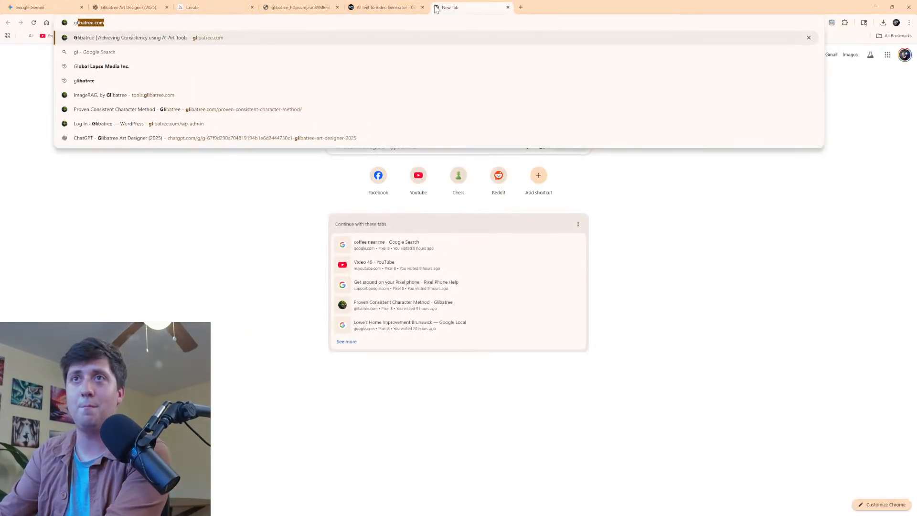
key(Return)
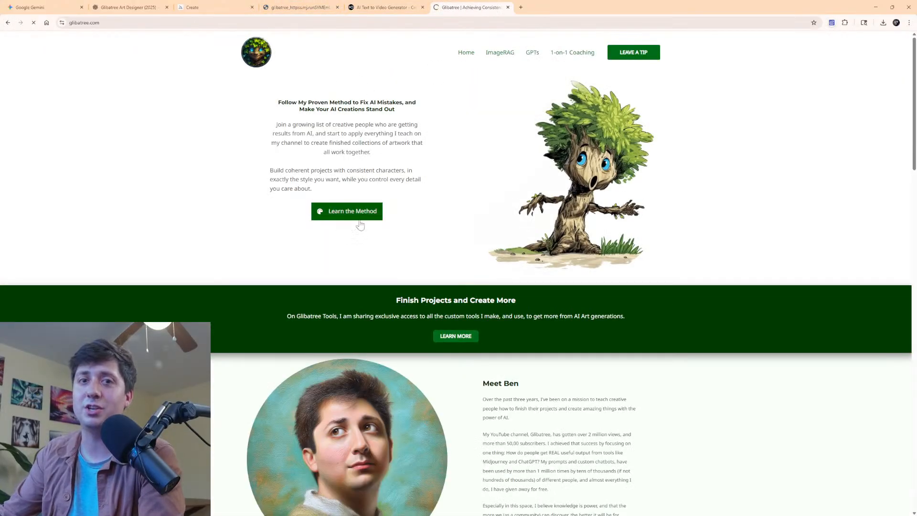
click(361, 224)
scroll(473, 211, down, 15)
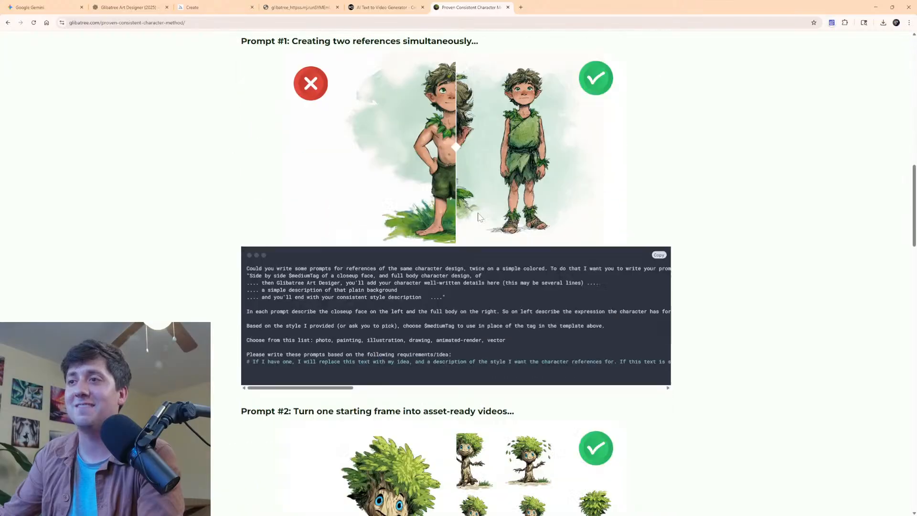
scroll(480, 217, down, 9)
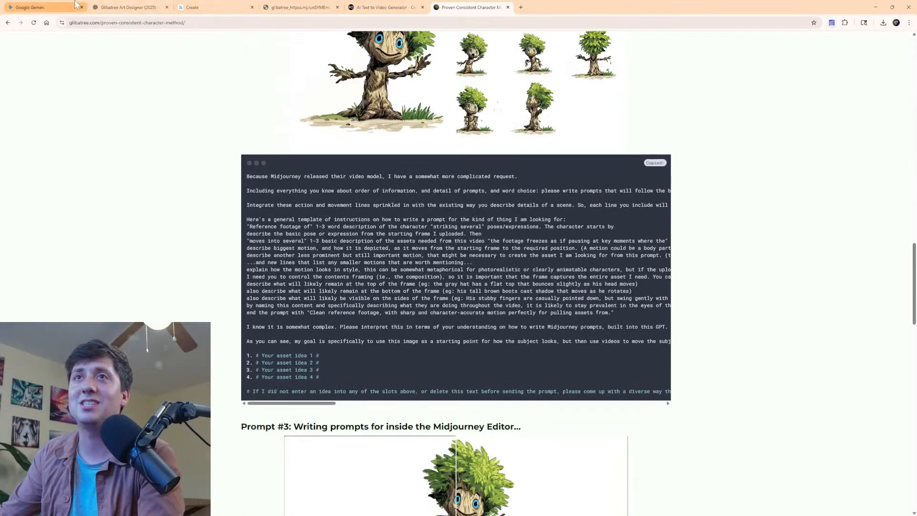
Paste the copied prompt into a new ChatGPT chat and attach the second doodle hero's source image, downloaded from Midjourney.
click(129, 7)
click(14, 73)
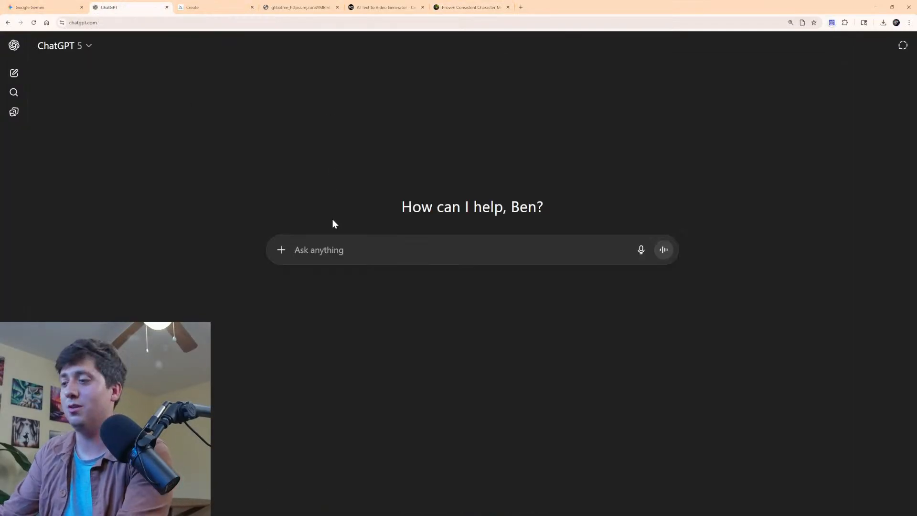
key(ctrl+v)
click(210, 7)
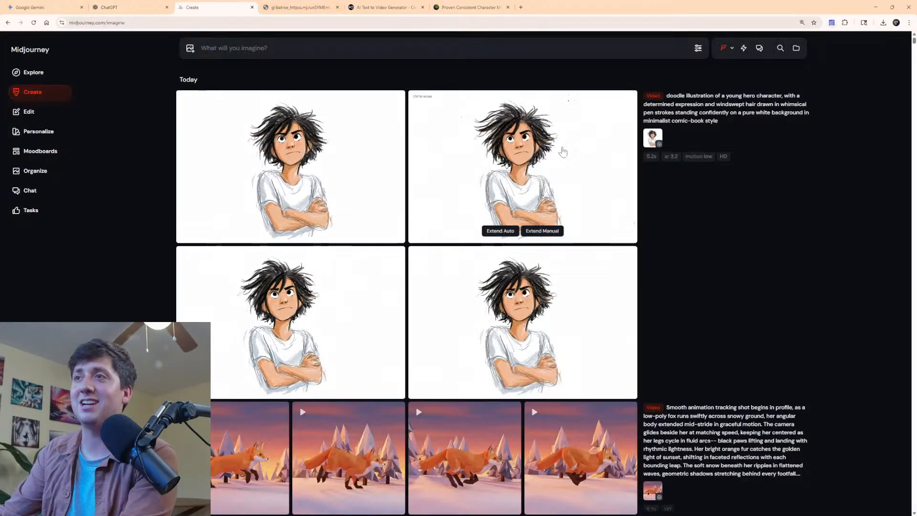
click(563, 152)
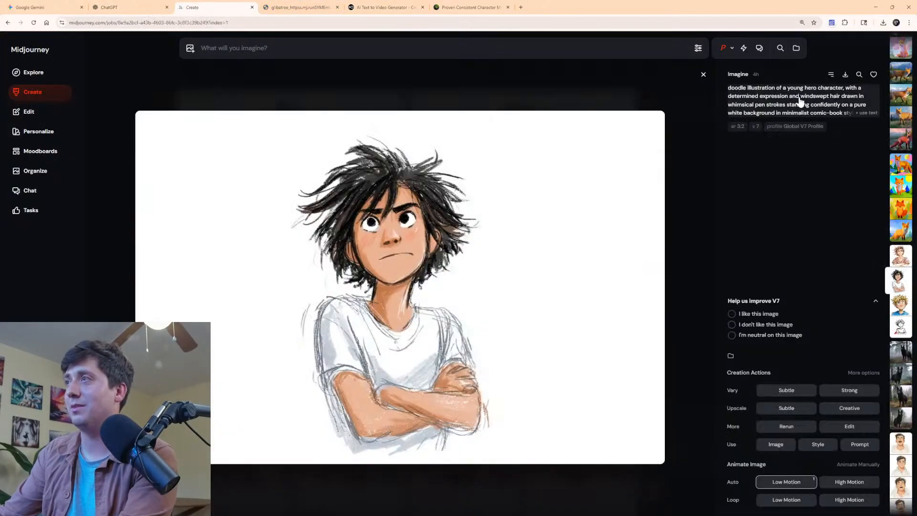
click(883, 25)
drag(834, 60, 313, 275)
scroll(314, 276, down, 5)
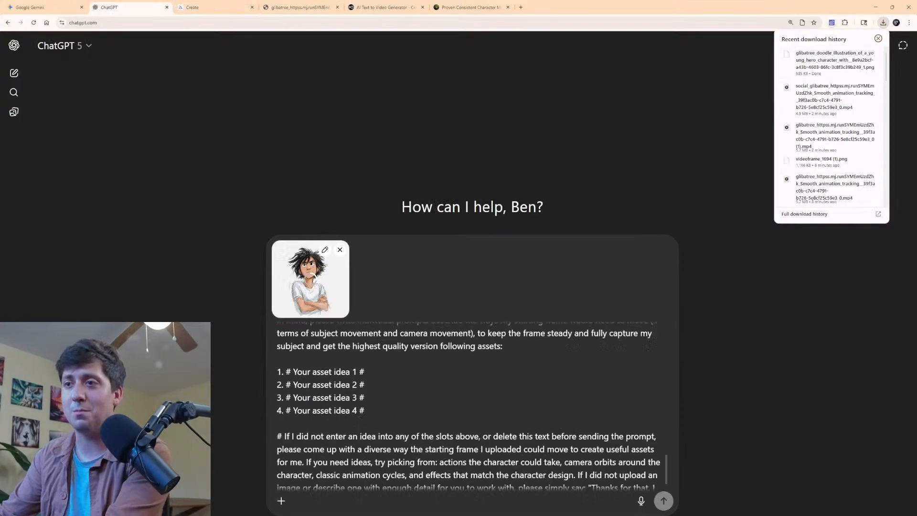
Replace the first asset idea placeholder with "An orbit fully around this characters head" and send the prompt.
scroll(315, 275, up, 3)
drag(302, 442, 366, 442)
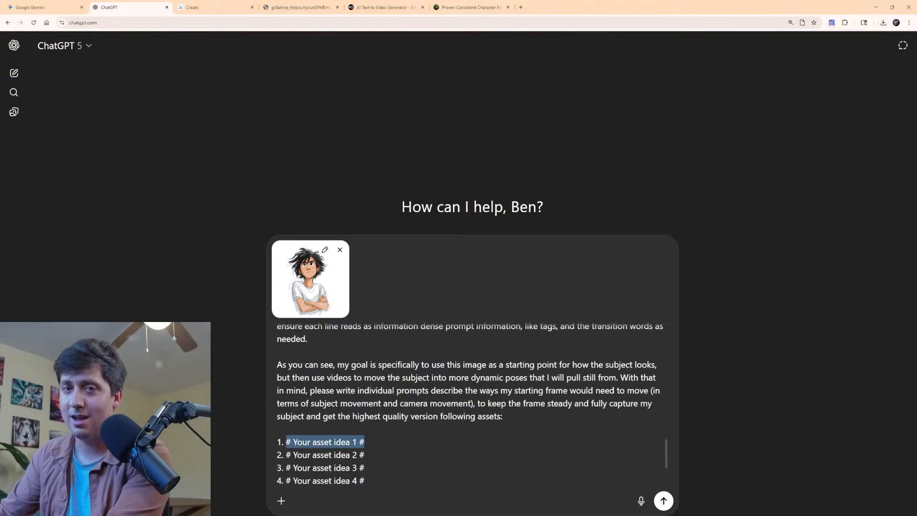
text(A)
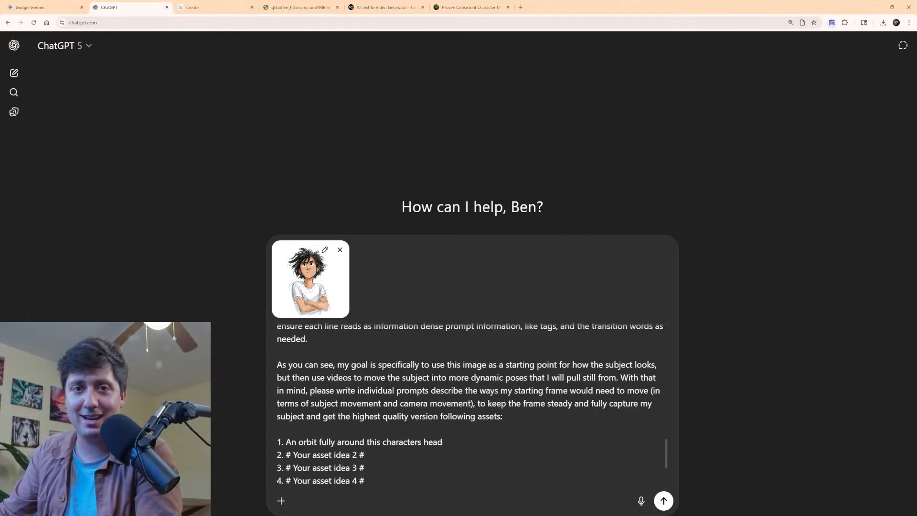
click(663, 501)
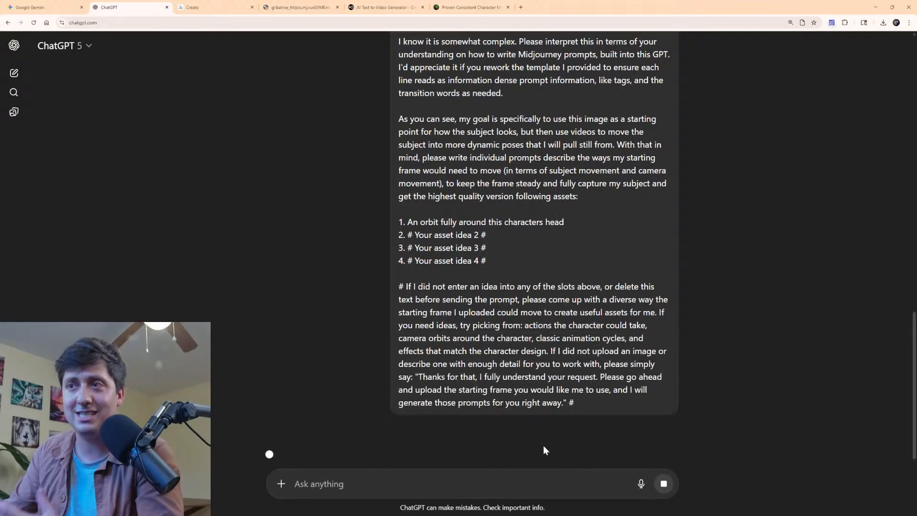
Copy the whole sent prompt text and paste it into a new chat with the Glibatree Art Designer (2025) GPT.
scroll(526, 405, up, 15)
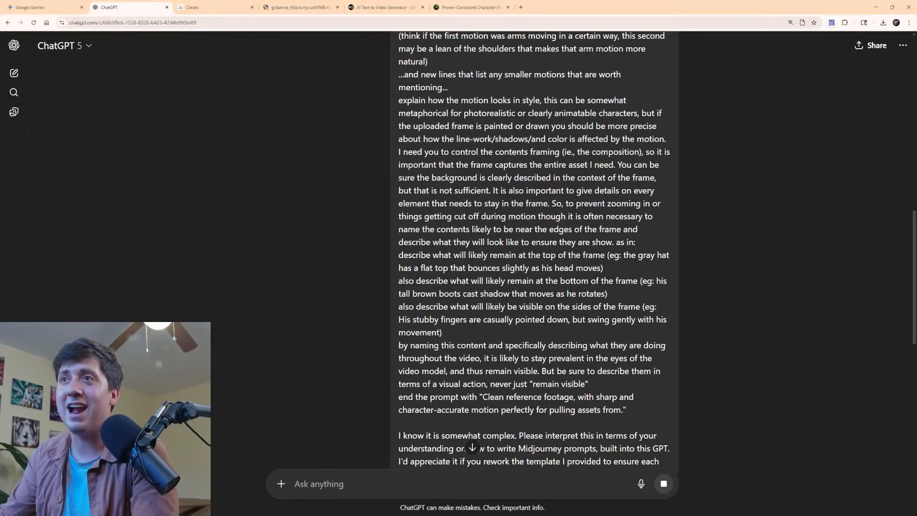
scroll(525, 229, up, 5)
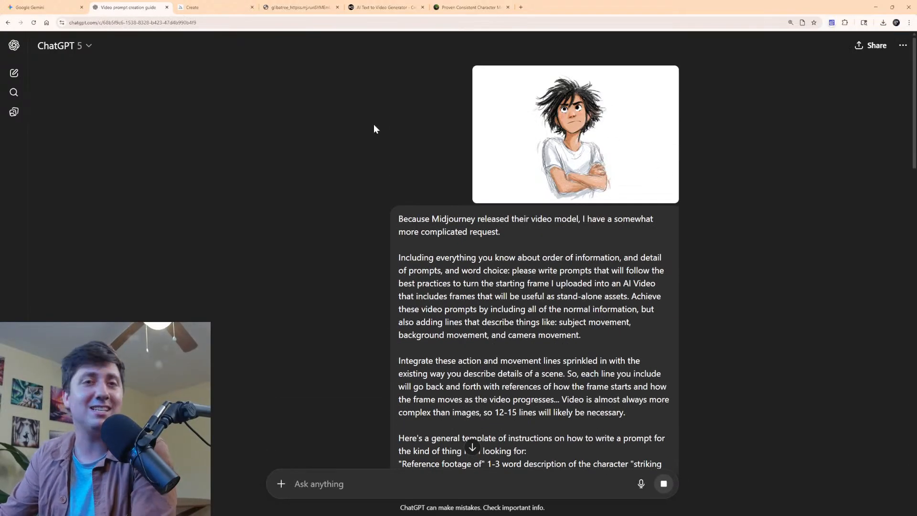
scroll(373, 187, down, 15)
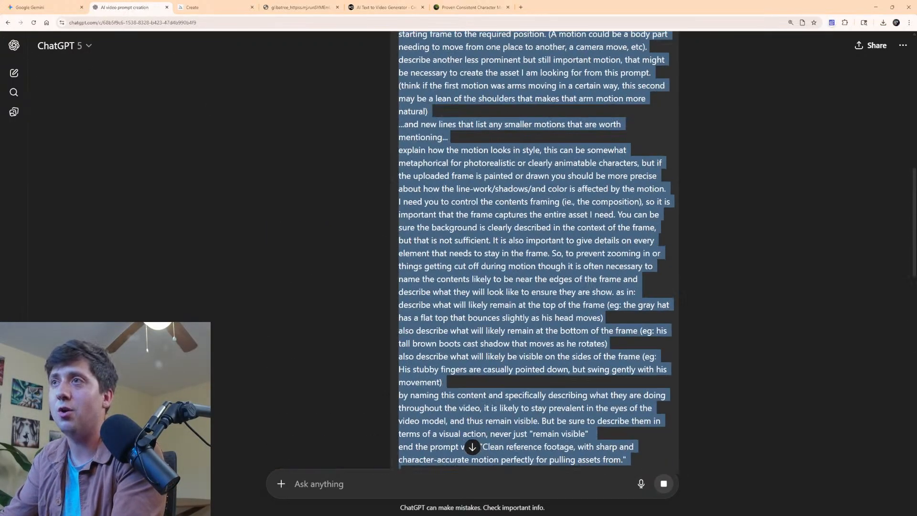
scroll(534, 239, up, 5)
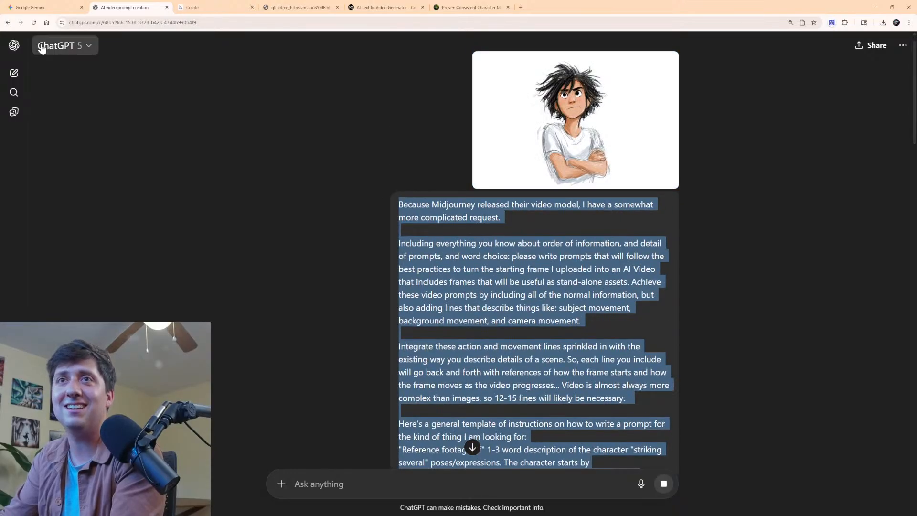
click(14, 73)
click(13, 44)
click(48, 260)
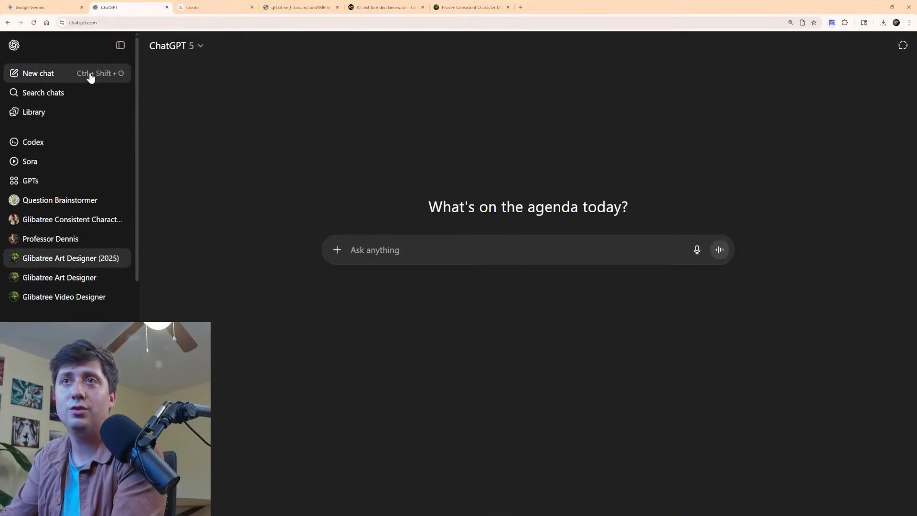
click(120, 44)
key(ctrl+v)
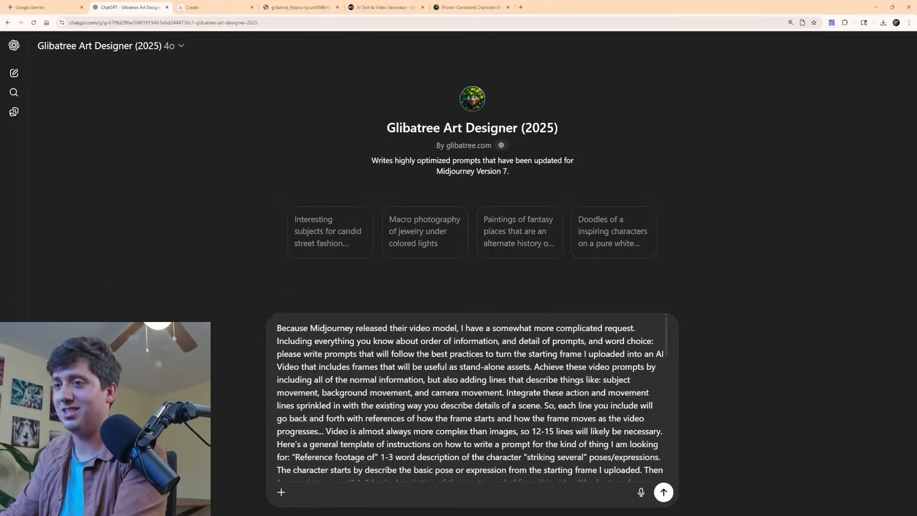
Attach the downloaded doodle hero image to the pasted prompt and send the message.
scroll(622, 363, down, 5)
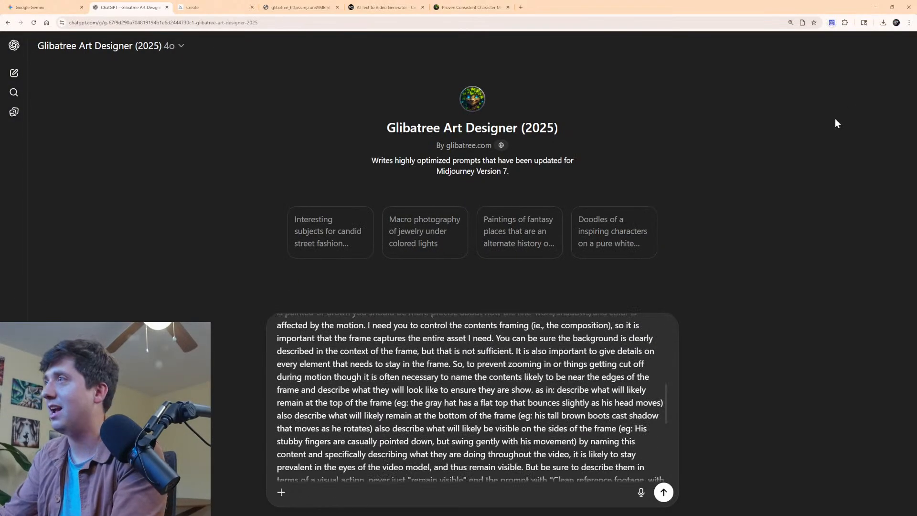
click(883, 23)
drag(817, 60, 478, 363)
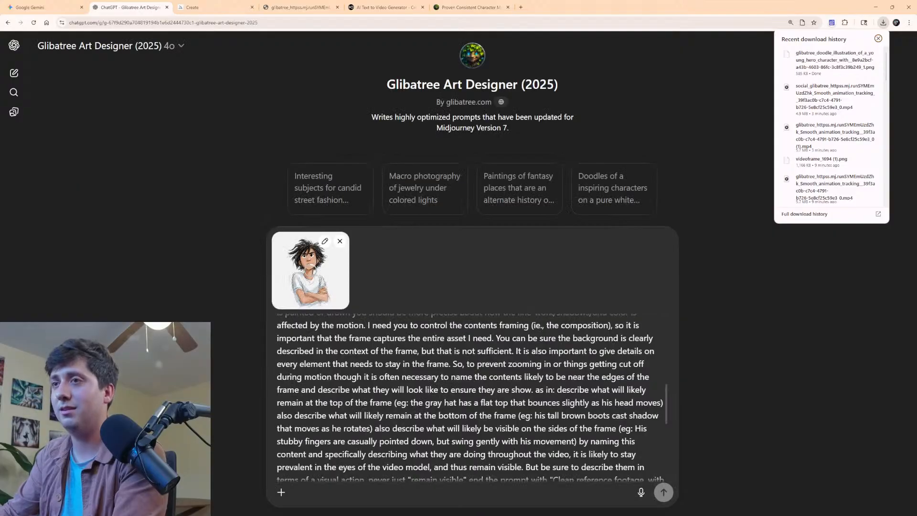
click(878, 38)
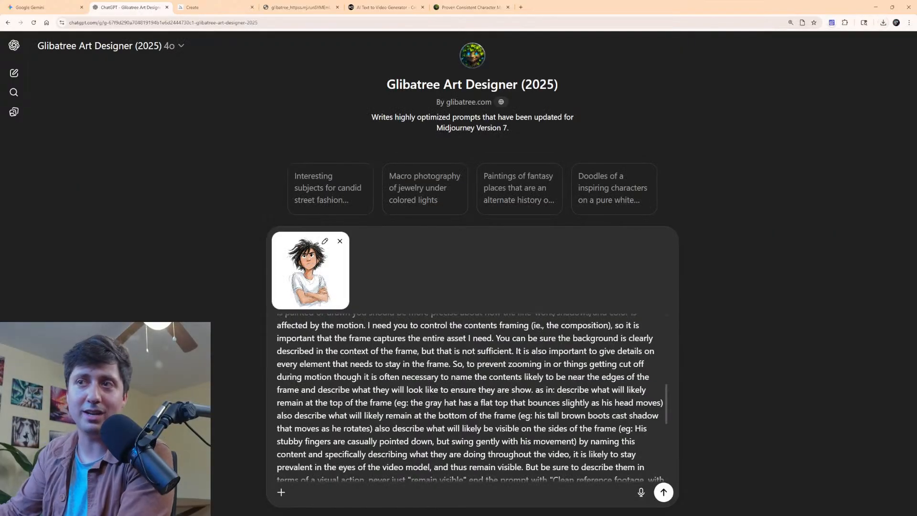
click(664, 493)
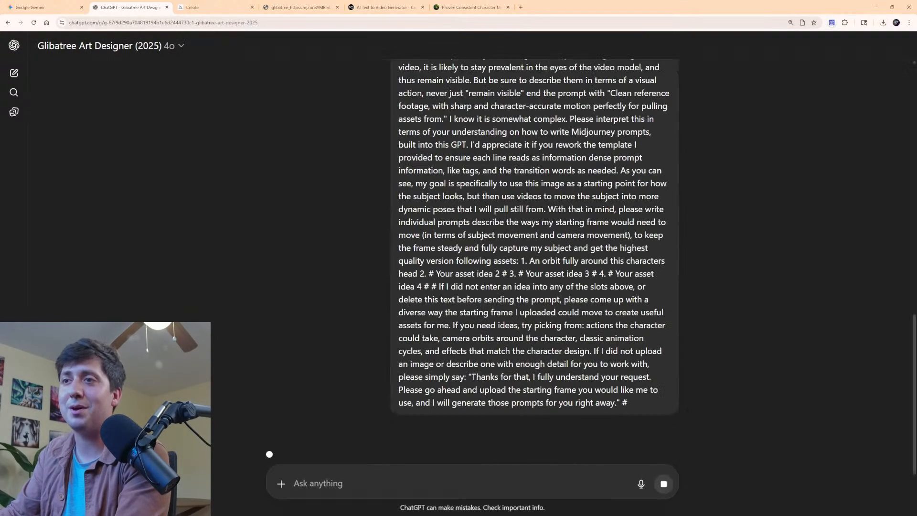
Read the generated reply and copy its first Midjourney prompt, "Orbit fully around the character's head".
scroll(486, 219, down, 15)
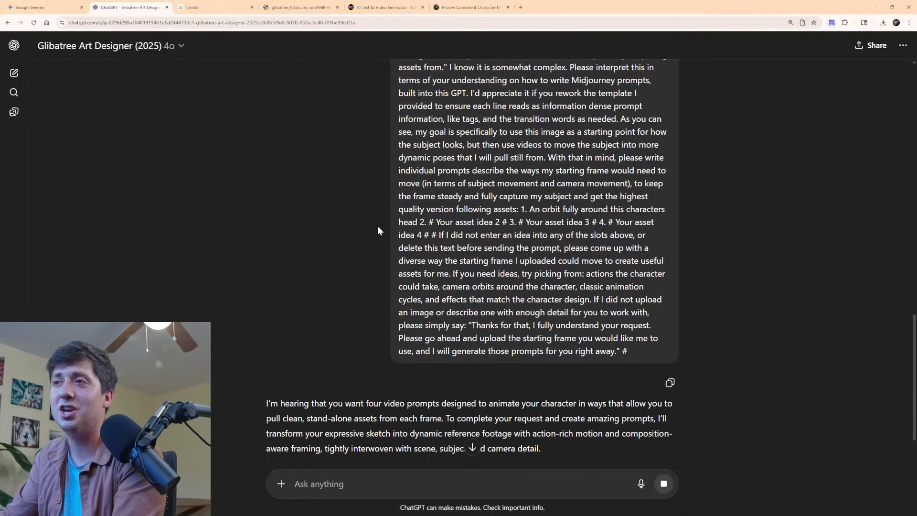
scroll(589, 239, down, 6)
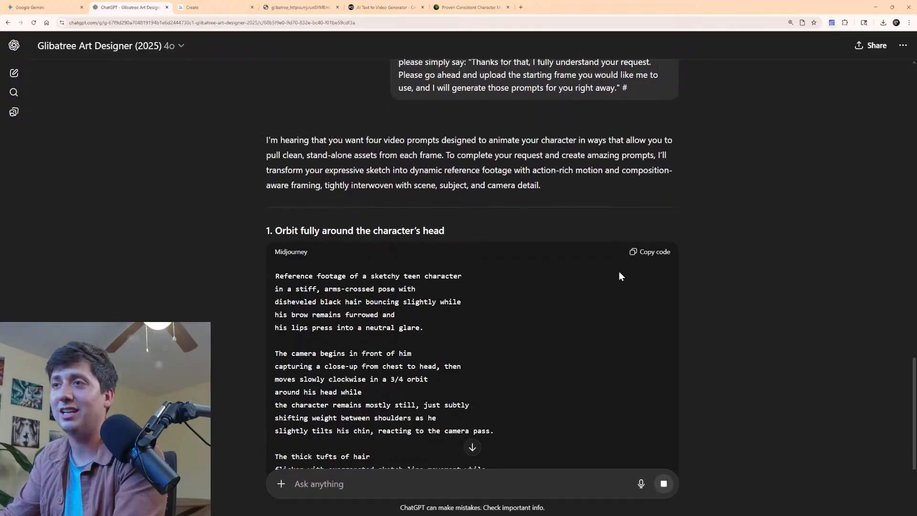
scroll(630, 209, down, 5)
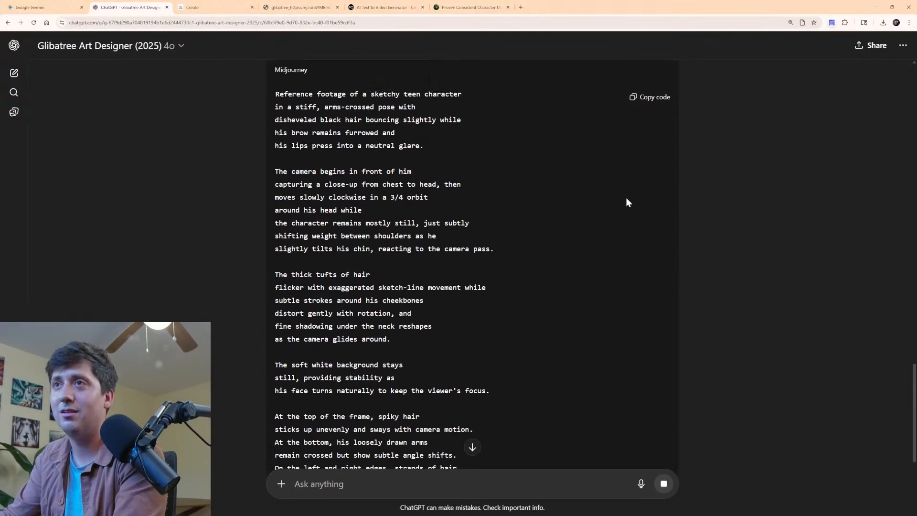
scroll(626, 199, up, 5)
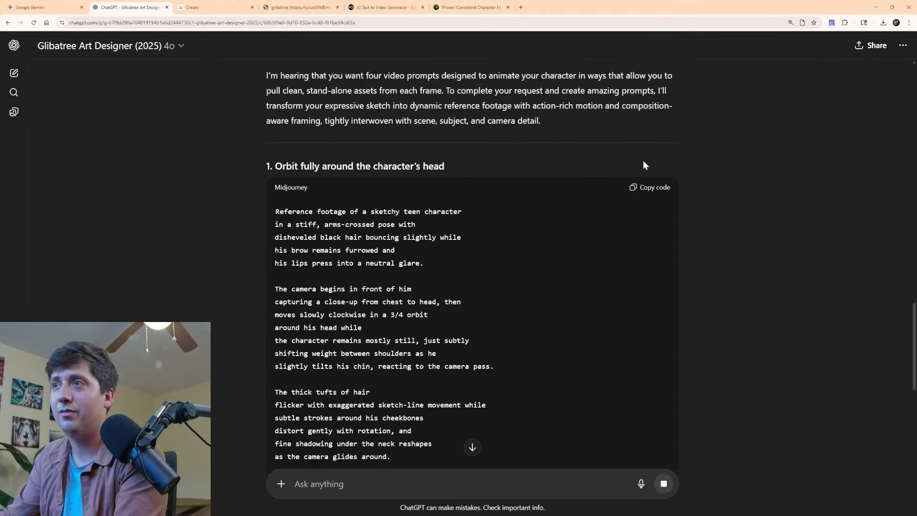
click(641, 187)
Switch to Midjourney, paste the orbit prompt, set the doodle hero image as the Starting Frame, and submit the video.
click(205, 8)
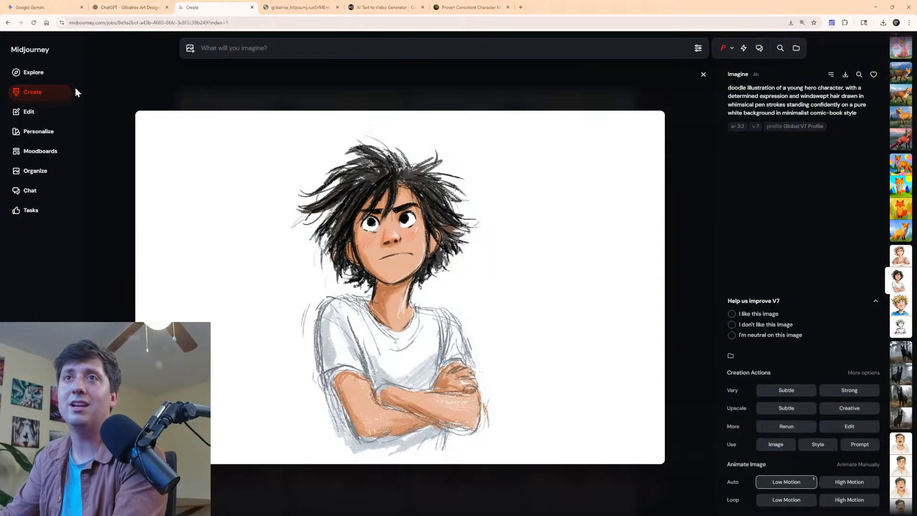
key(ctrl+v)
drag(368, 164, 236, 134)
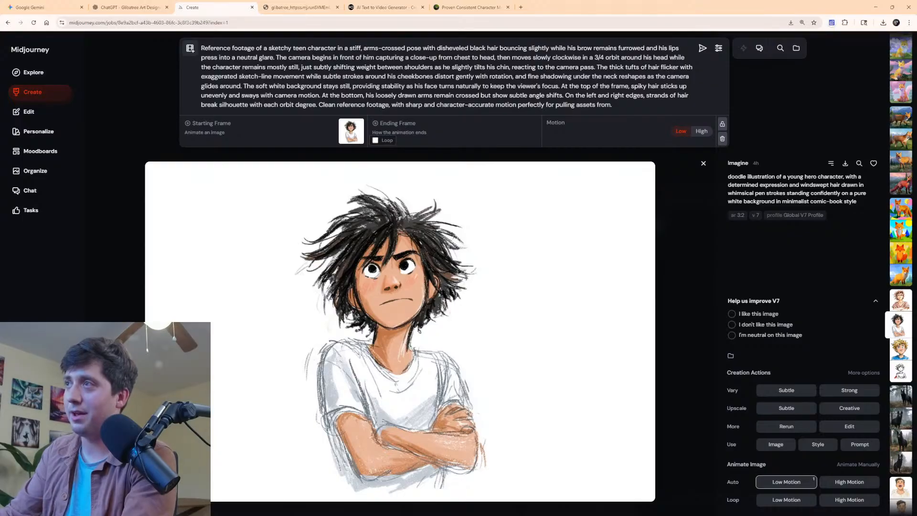
click(701, 52)
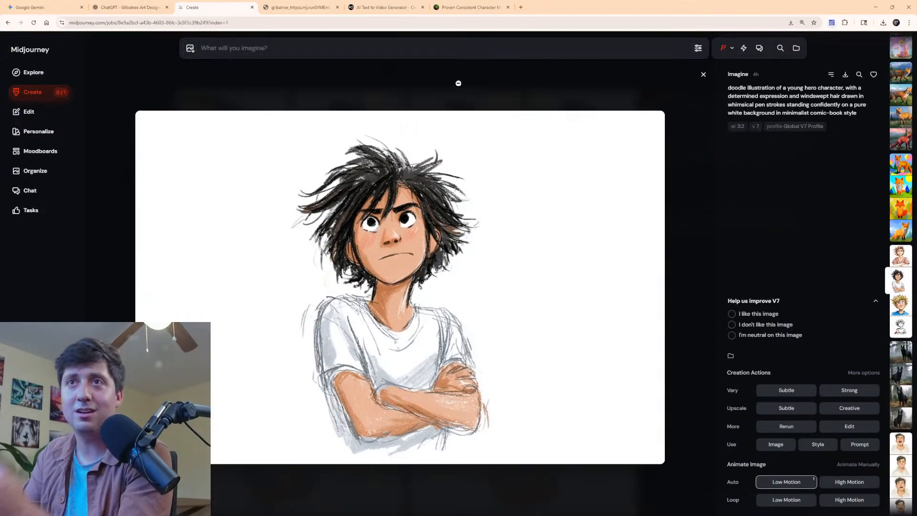
Return to the Create page and look over the submitted orbit video and the recent character and fox videos.
click(39, 98)
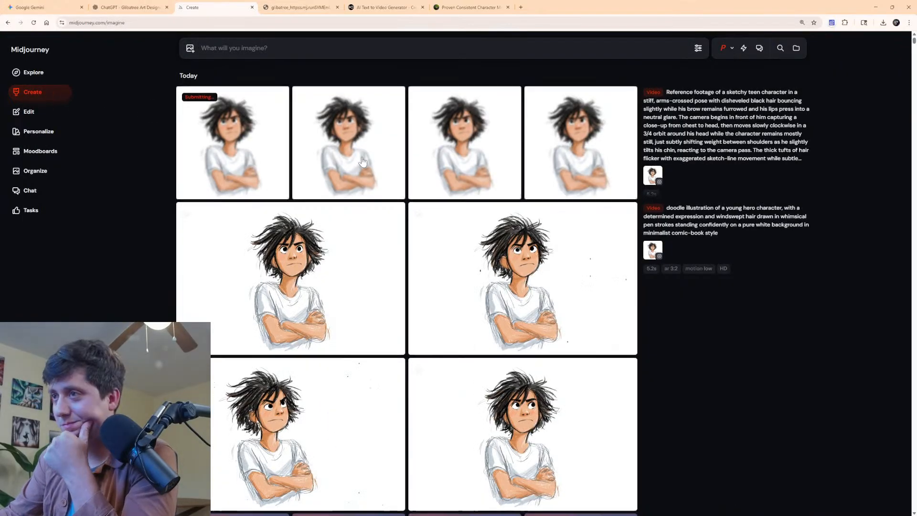
scroll(365, 162, down, 5)
scroll(364, 162, down, 1)
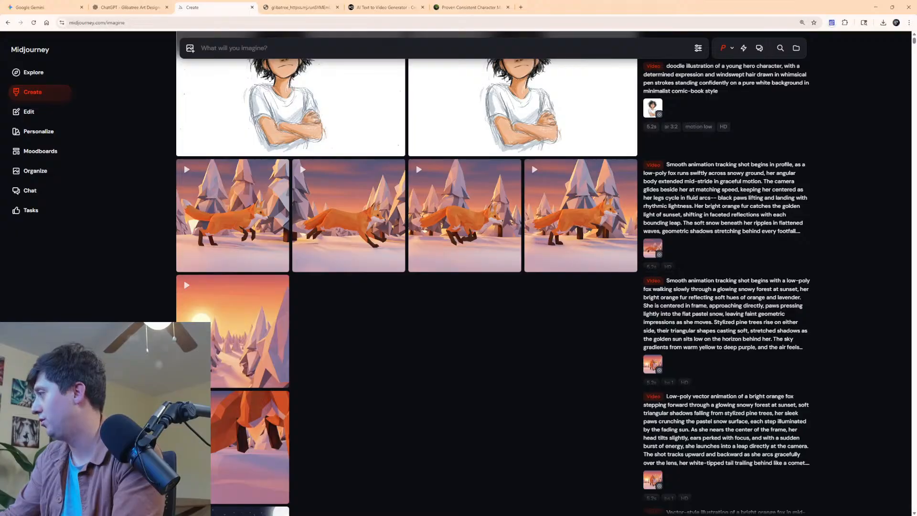
scroll(583, 313, up, 8)
scroll(580, 344, down, 6)
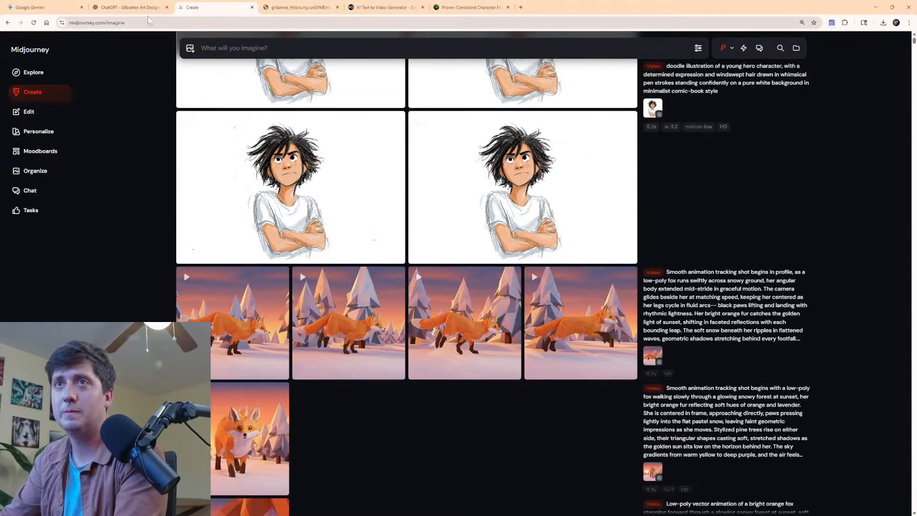
Switch to Gemini and send "Now life the camera up a bit, so we are looking down on the fox from above".
click(28, 6)
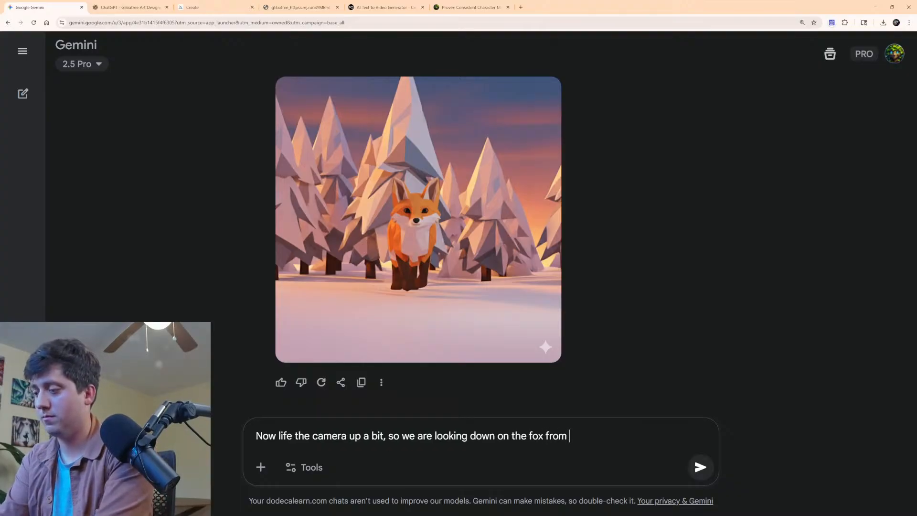
text(ove)
key(Return)
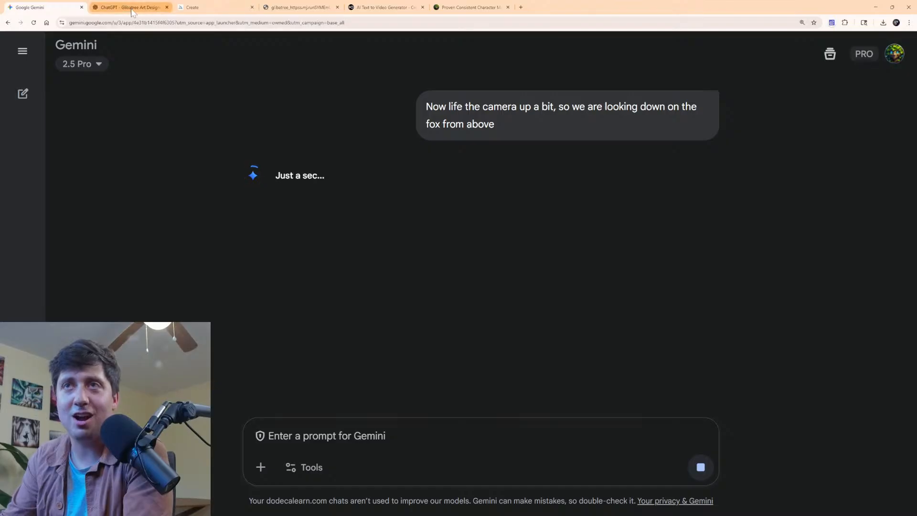
drag(77, 68, 82, 46)
click(88, 64)
click(361, 193)
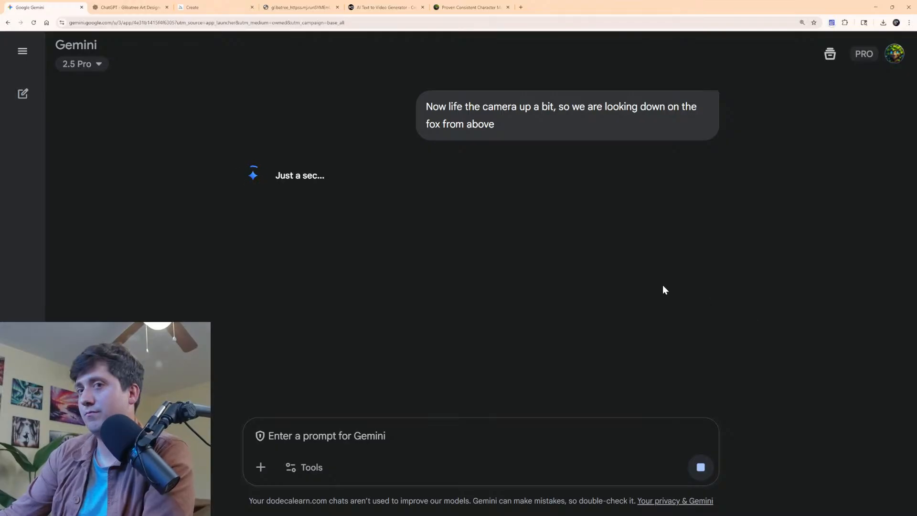
Review the earlier fox images and edit requests throughout the Gemini conversation.
scroll(655, 294, up, 10)
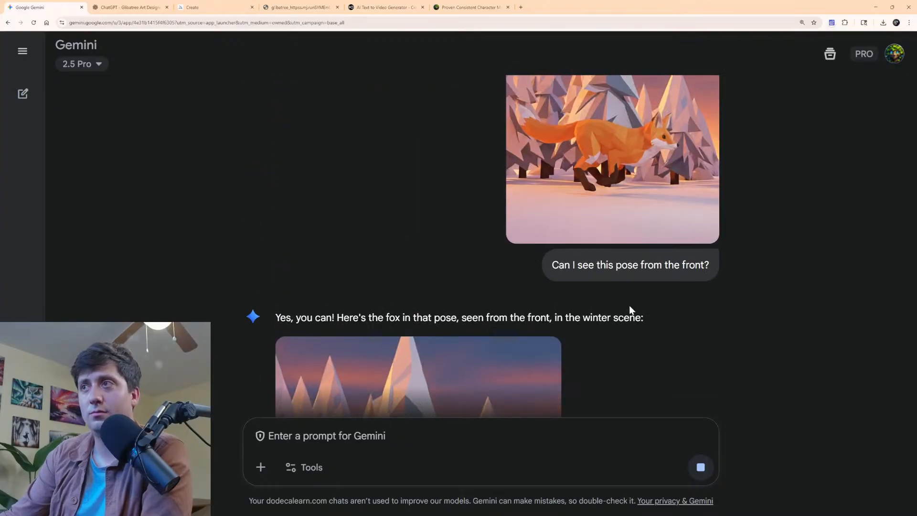
scroll(629, 309, down, 15)
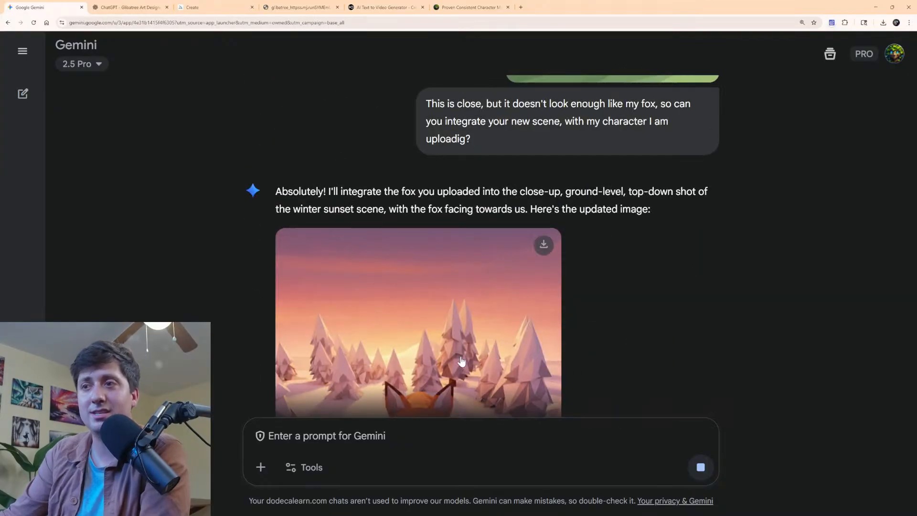
scroll(600, 340, down, 10)
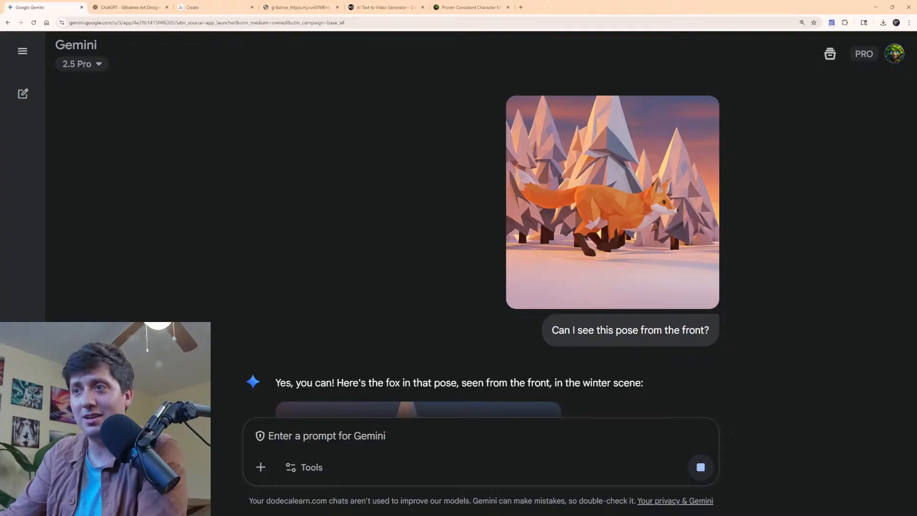
scroll(627, 331, down, 15)
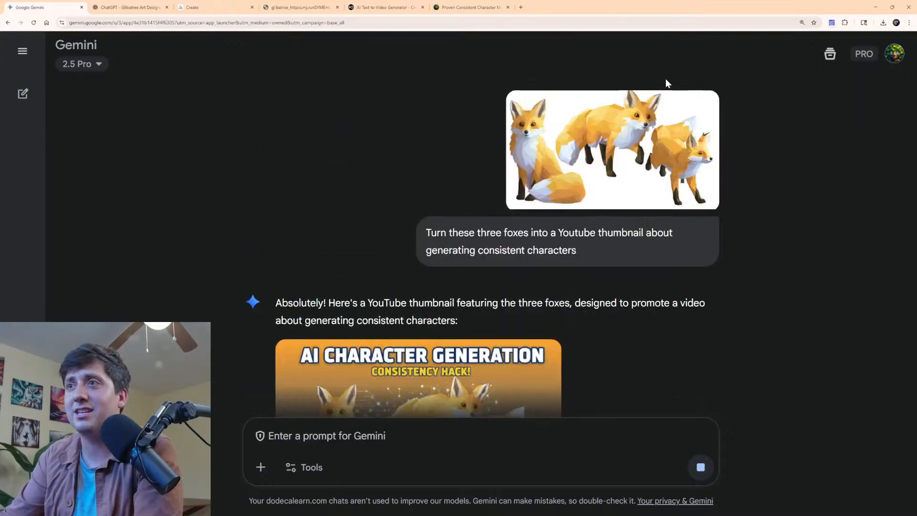
scroll(664, 239, down, 20)
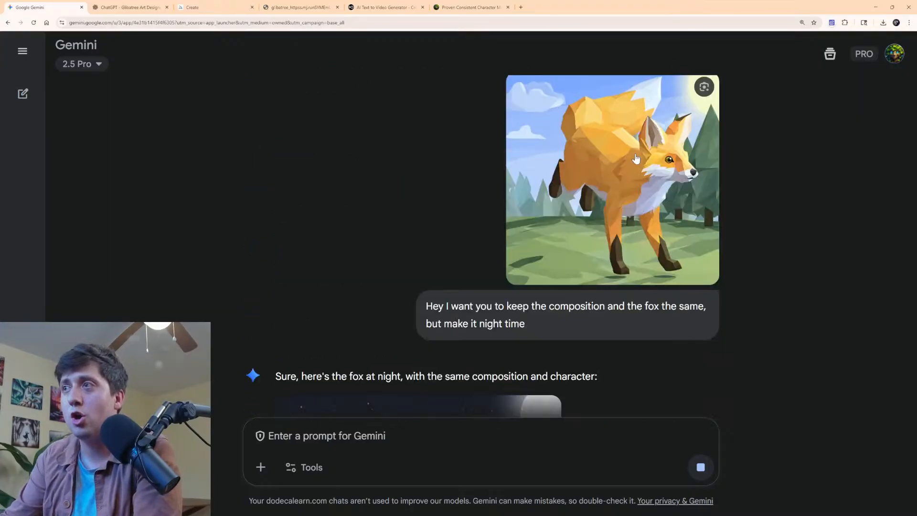
Review the fox images and edit requests in the Gemini conversation, from the night scene through to the raised-camera response.
scroll(607, 226, down, 6)
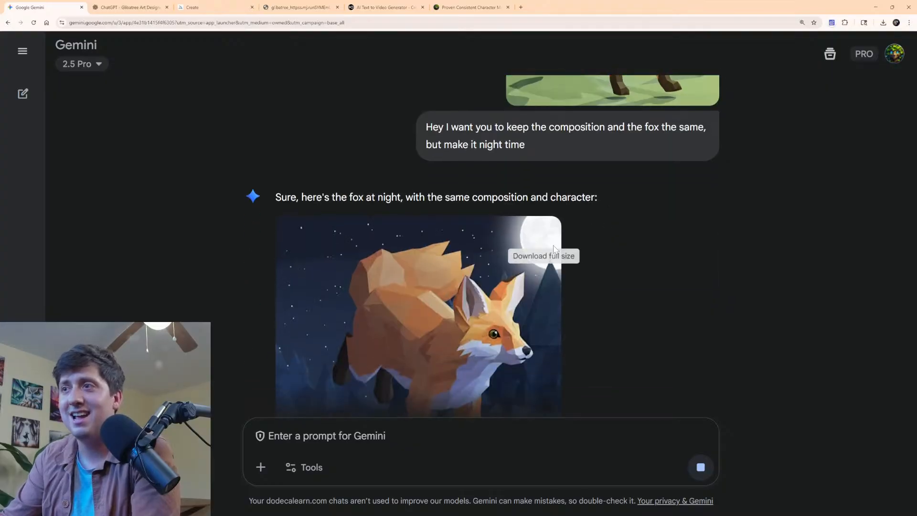
scroll(574, 217, up, 5)
scroll(574, 216, down, 20)
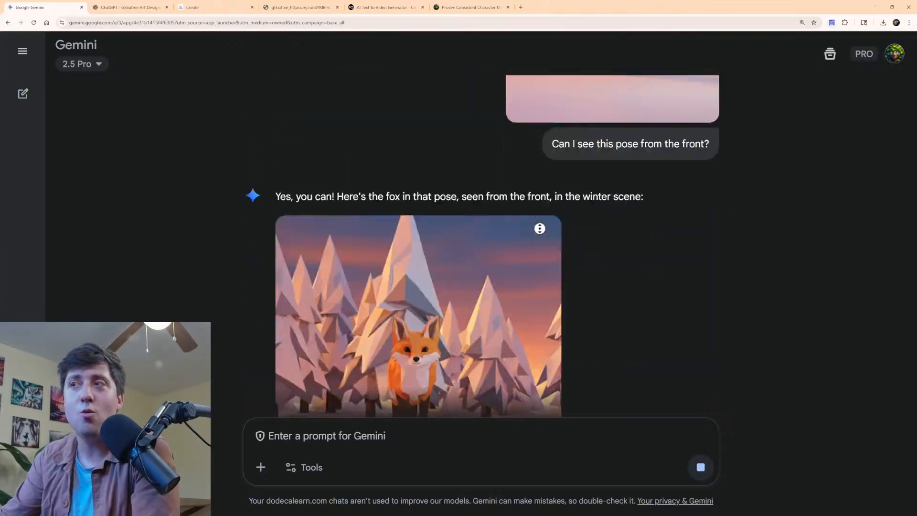
scroll(716, 238, up, 15)
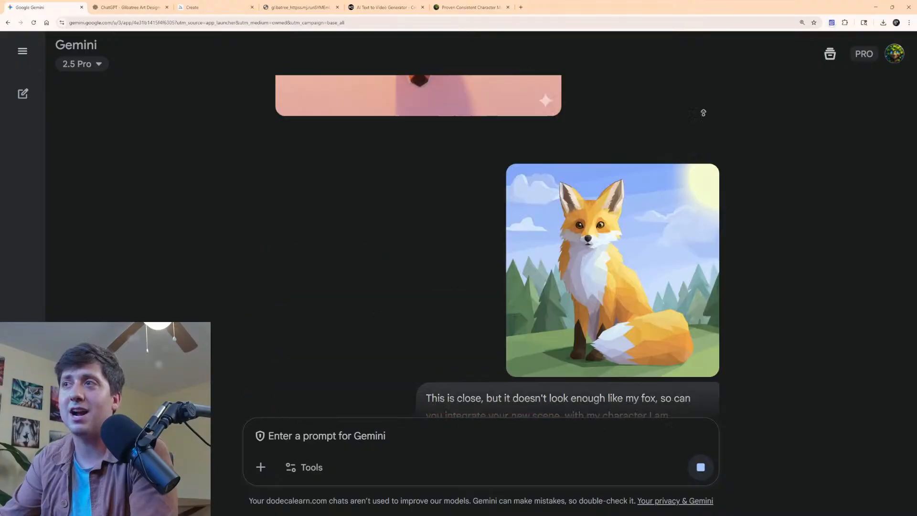
scroll(641, 239, down, 6)
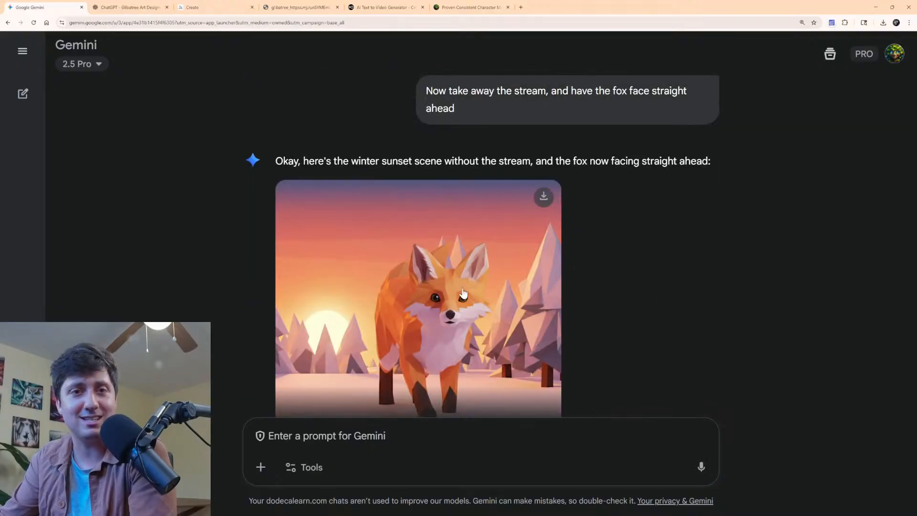
scroll(450, 181, down, 15)
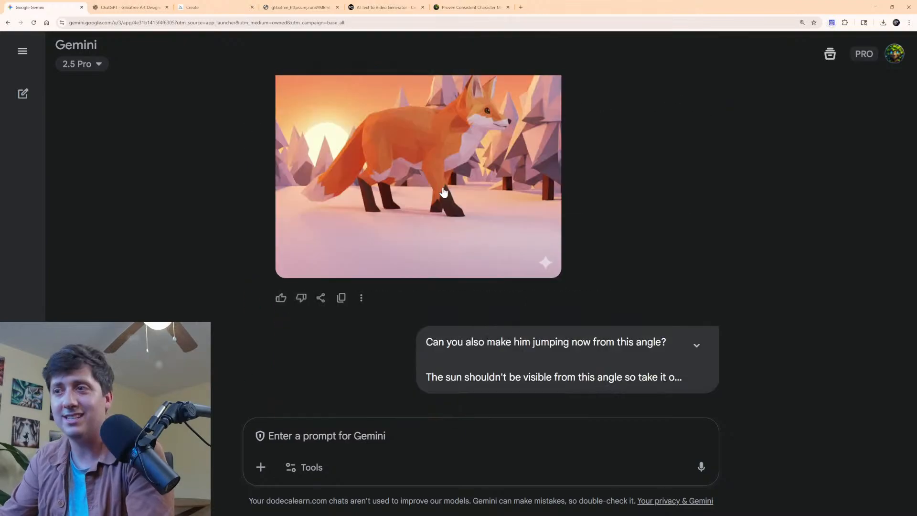
scroll(448, 186, down, 20)
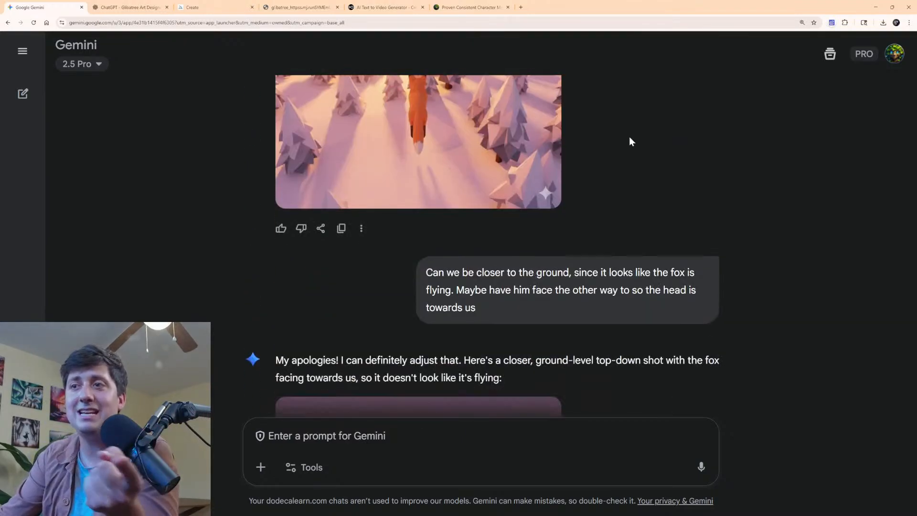
scroll(629, 140, down, 20)
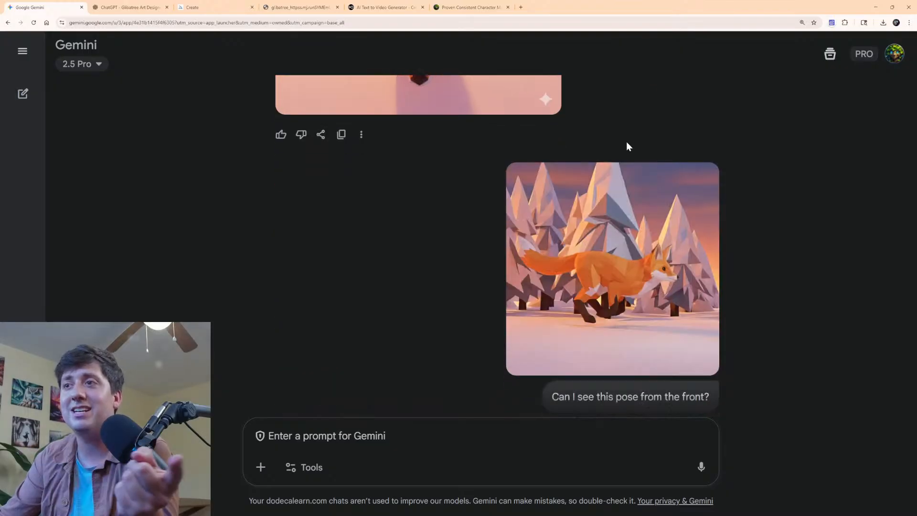
scroll(623, 151, down, 10)
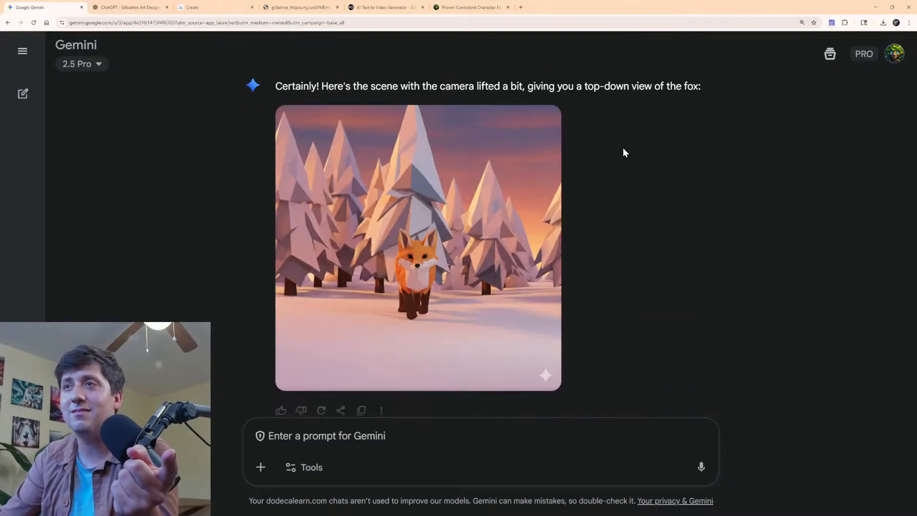
Compare the raised-camera fox image with the front-facing version that precedes it in the conversation.
scroll(597, 163, down, 1)
scroll(573, 175, up, 10)
scroll(460, 210, down, 10)
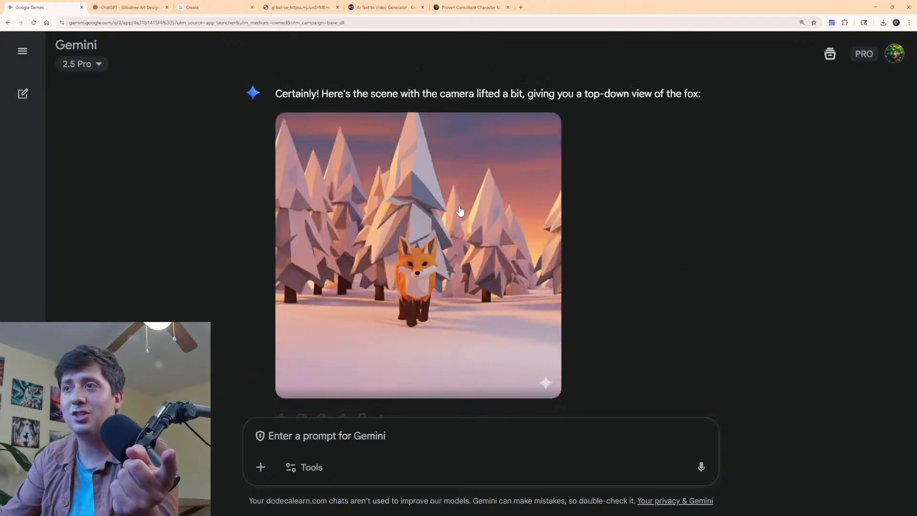
scroll(460, 211, up, 7)
scroll(460, 211, down, 7)
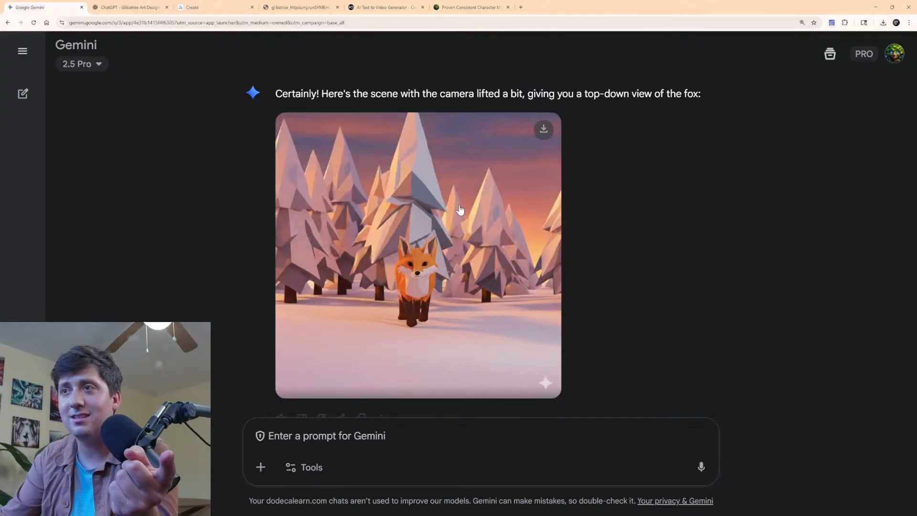
scroll(460, 211, up, 7)
scroll(460, 210, up, 4)
scroll(460, 208, down, 10)
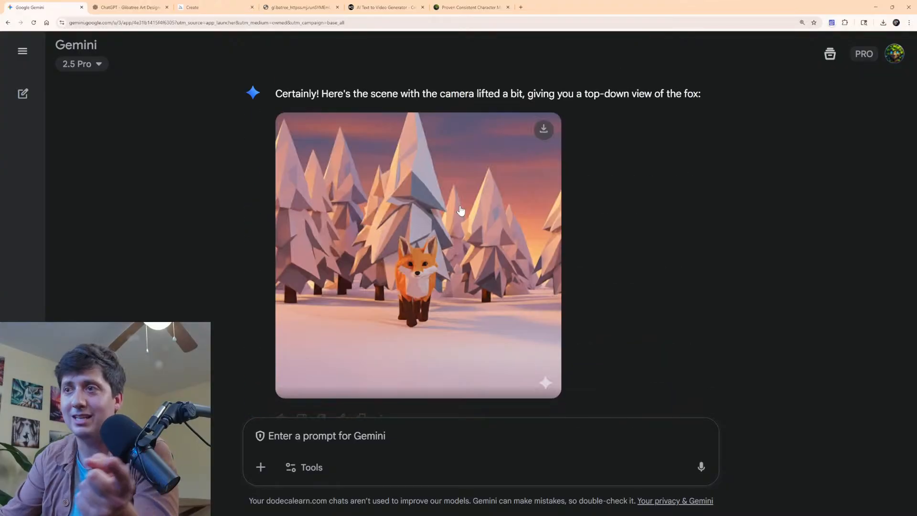
Download the raised-camera fox image, switch to ChatGPT, and attach the file to the Glibatree Art Designer conversation.
mouse_move(543, 141)
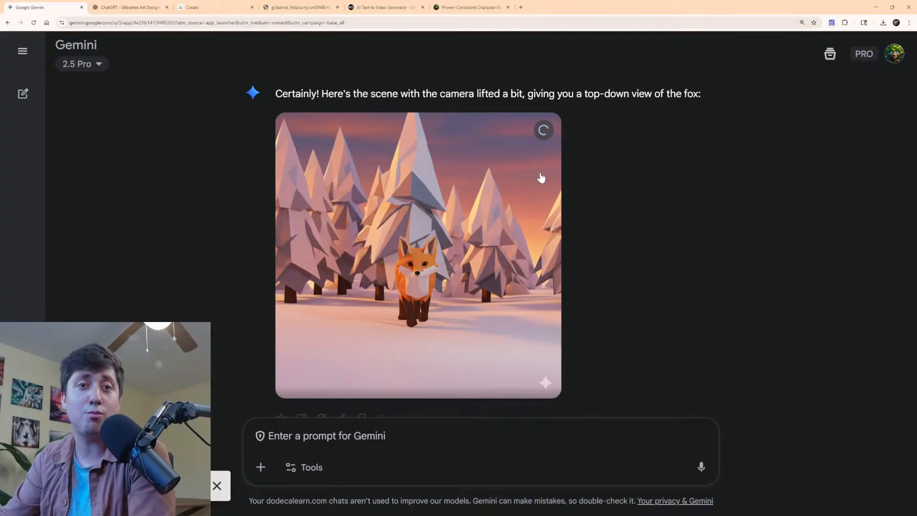
click(203, 6)
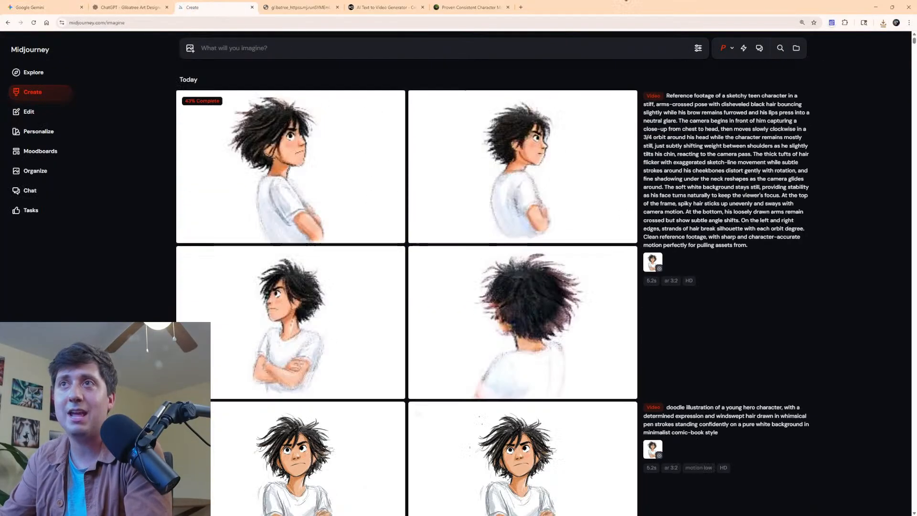
click(128, 8)
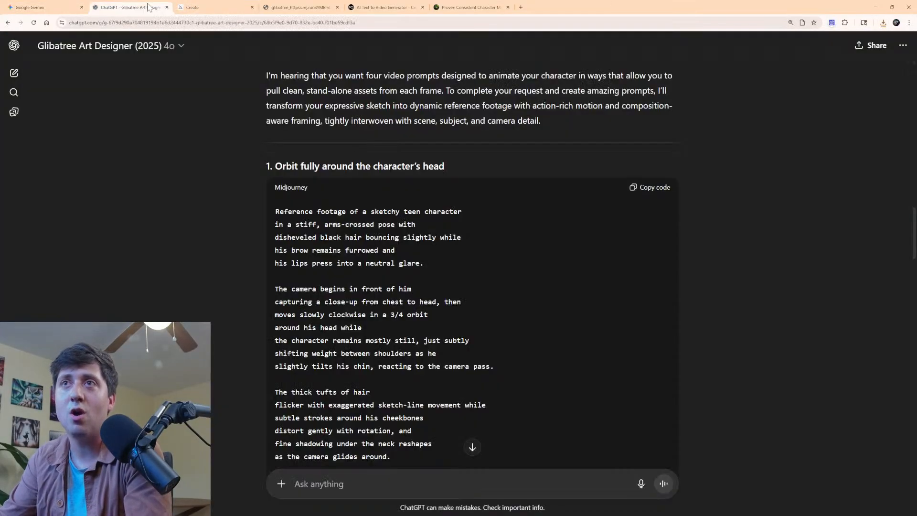
click(884, 23)
drag(834, 57, 520, 364)
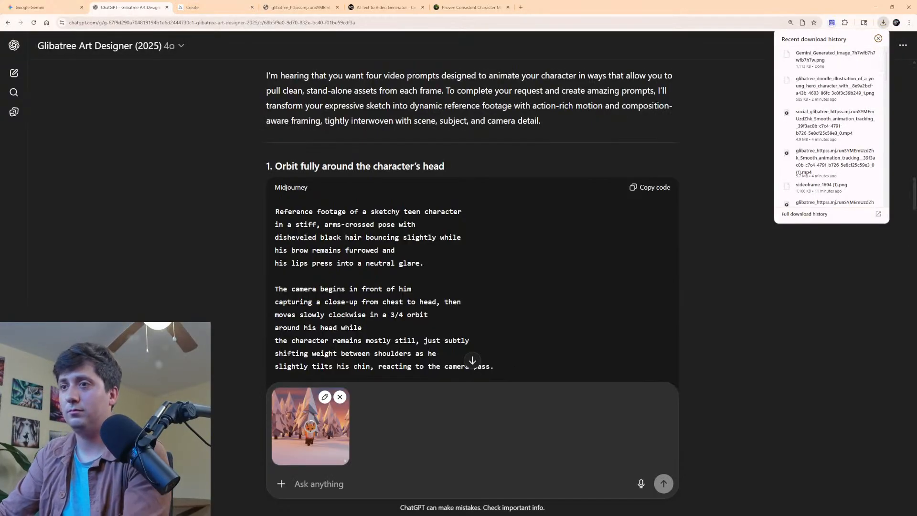
Send "Use this image, and bring the camera up , so we are above the fox while it runs down the path".
text(Us)
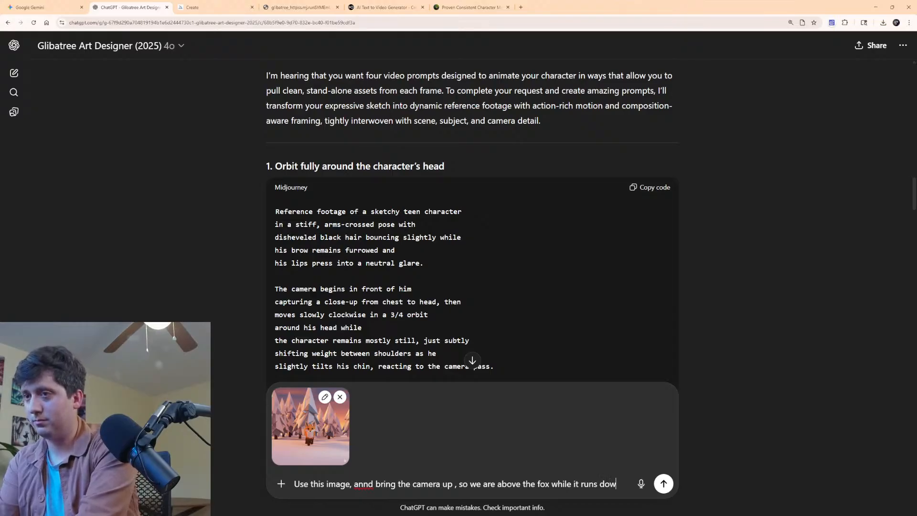
text(the path)
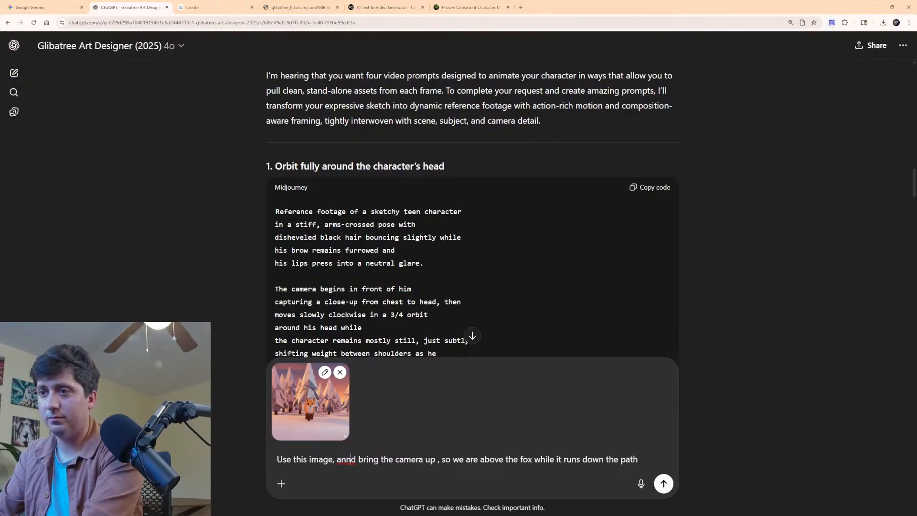
key(BackSpace)
key(Return)
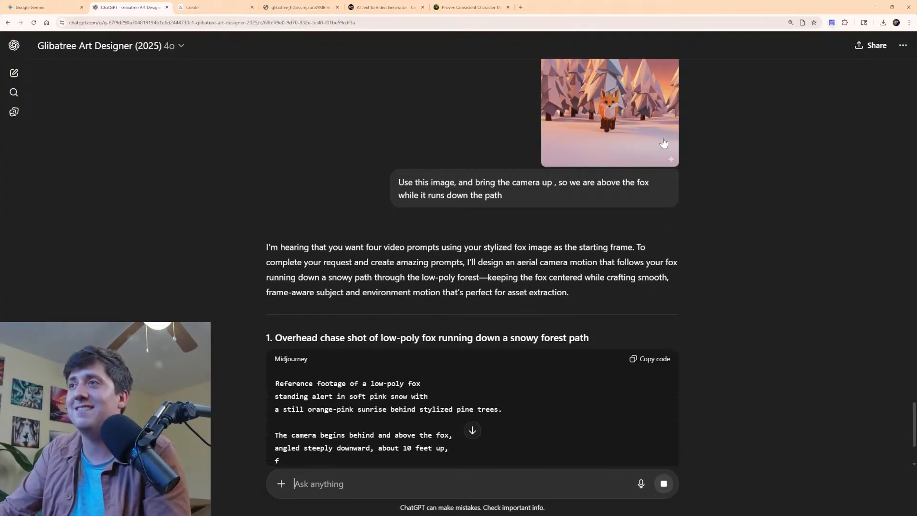
Copy the overhead chase prompt for the low-poly fox, switch to Midjourney, and paste it into the prompt box.
scroll(559, 313, down, 1)
scroll(644, 306, down, 2)
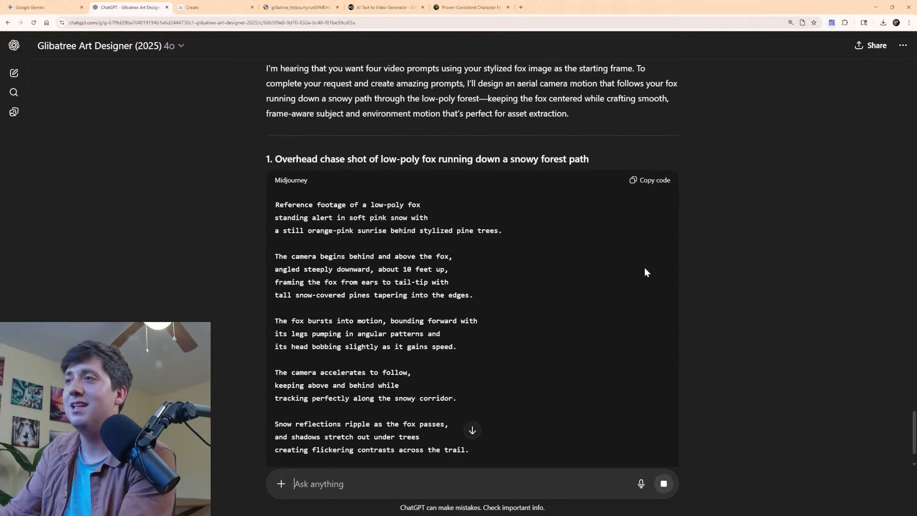
scroll(645, 265, up, 3)
scroll(644, 383, down, 2)
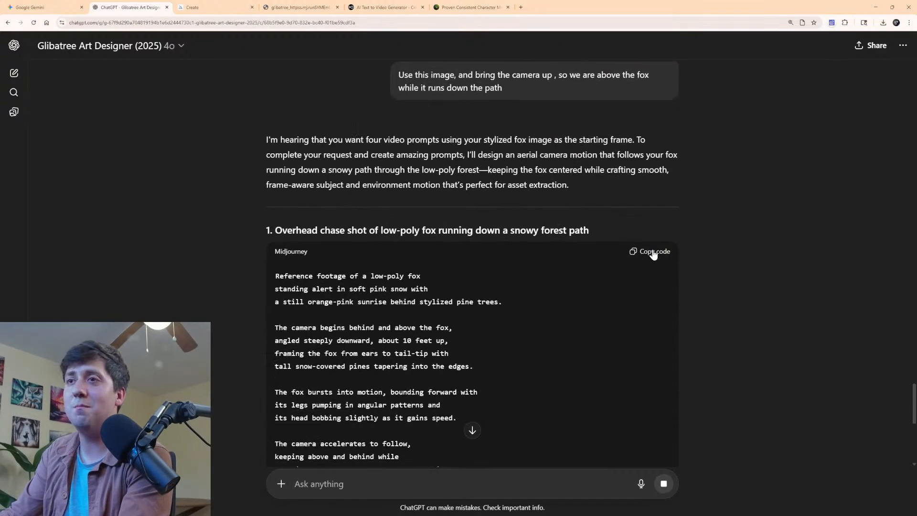
click(653, 253)
scroll(227, 253, down, 6)
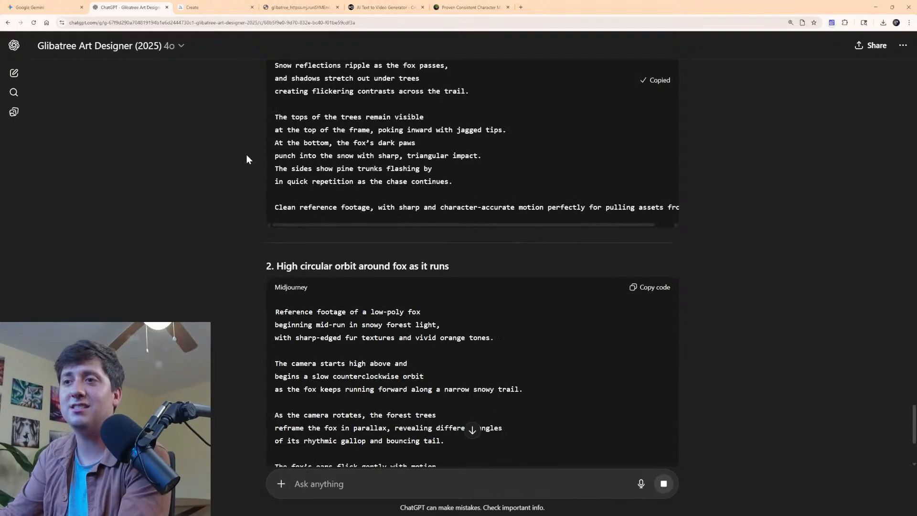
scroll(246, 159, up, 5)
click(215, 7)
text(Reference footage of a low-poly fox standing alert in soft pink snow with a still orange-pink sunrise behind stylized pine trees. The camera begins behind and above the fox, angled steeply downward, about 10 feet up, framing the fox from ears to tail-tip with tall snow-covered pines tapering into the edges. The fox bursts into motion, bounding forward with its legs pumping in angular patterns and its head bobbing slightly as it gains speed. The camera accelerates to follow, keeping above and behind while tracking perfectly along the snowy corridor. Snow reflections ripple as the fox passes, and shadows stretch out under trees creating flickering contrasts across the trail. The tops of the trees remain visible at the top of the frame, poking inward with jagged tips. At the bottom, the fox’s dark paws punch into the snow with sharp, triangular impact. The sides show pine trunks flashing by in quick repetition as the chase continues. Clean reference footage, with sharp and character-accurate motion perfectly for pulling assets from.)
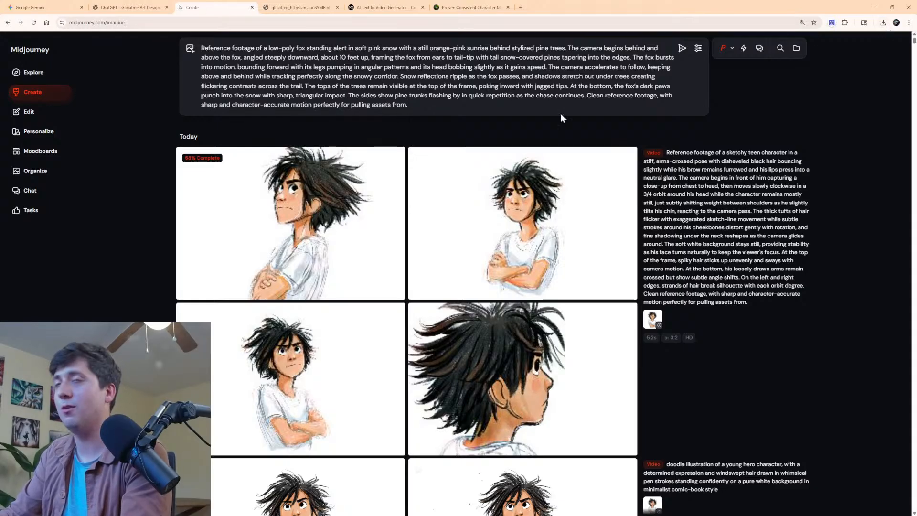
Switch to Gemini and download the fox image made in reply to "Can I see this pose from the front?".
click(137, 6)
click(21, 6)
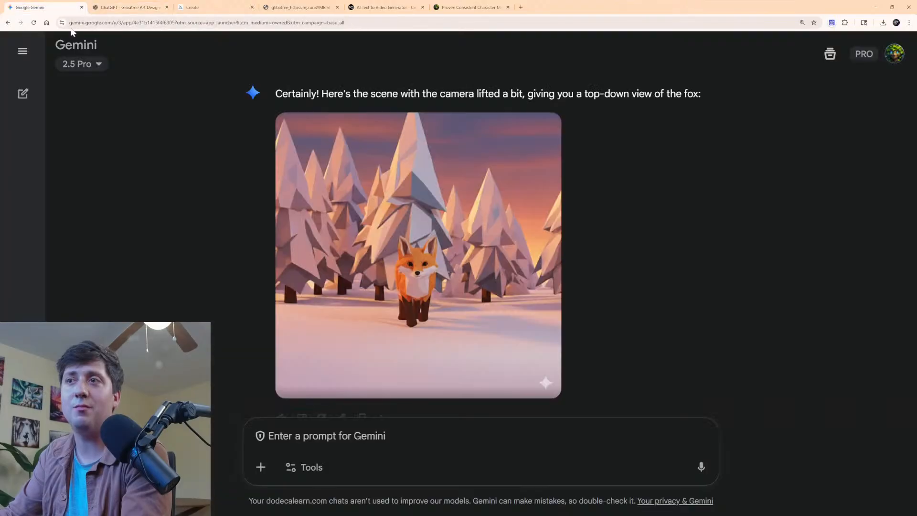
scroll(400, 237, up, 6)
scroll(400, 237, up, 8)
scroll(399, 233, down, 3)
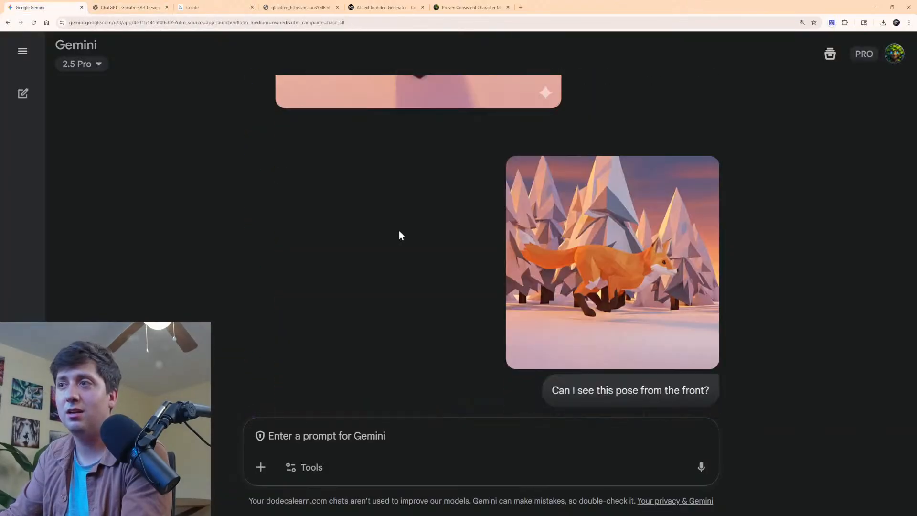
scroll(399, 234, down, 5)
scroll(526, 220, down, 2)
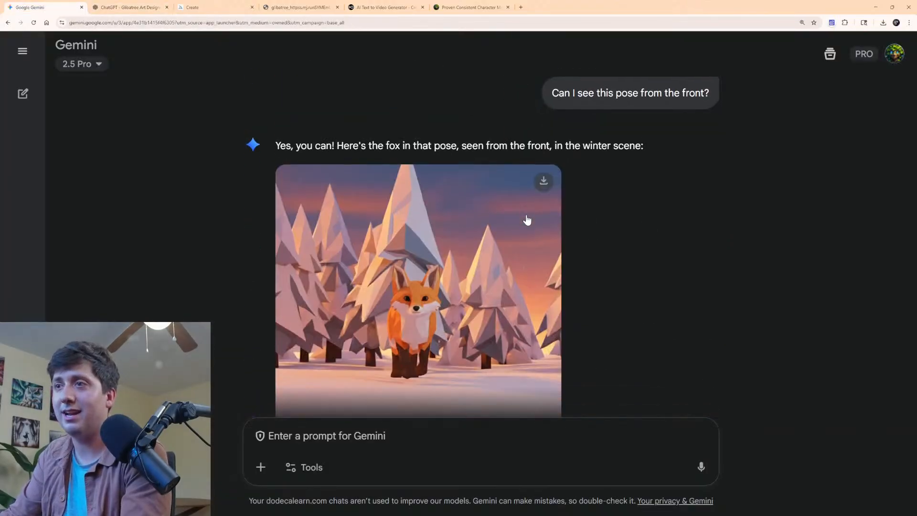
click(545, 121)
Switch to Midjourney, open the image editor, and load the downloaded front-facing fox image.
click(205, 7)
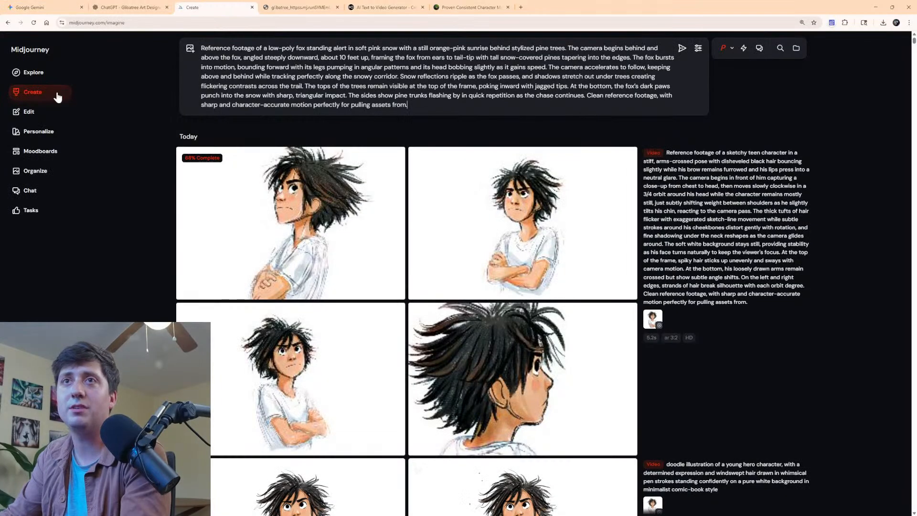
click(24, 118)
drag(846, 49, 557, 232)
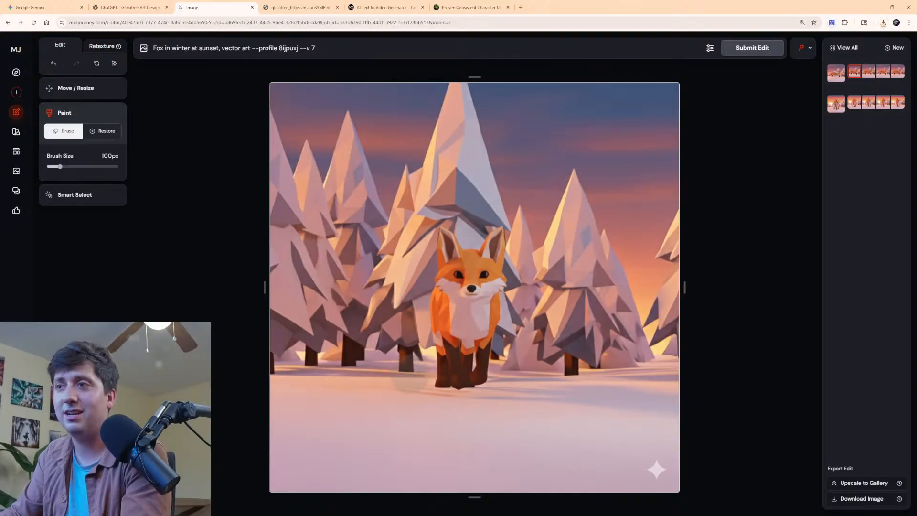
Set the erase brush size to 124px and submit the front-facing fox edit.
scroll(433, 365, up, 5)
scroll(439, 363, up, 1)
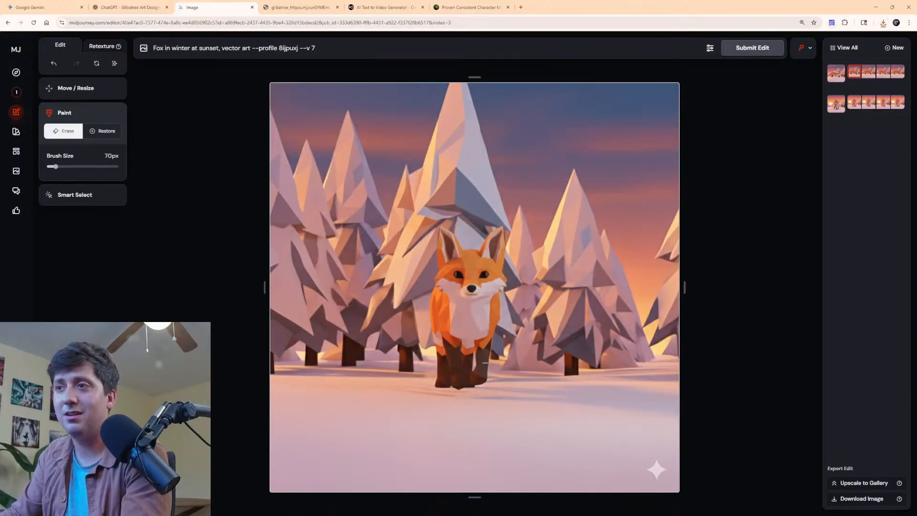
scroll(654, 133, down, 4)
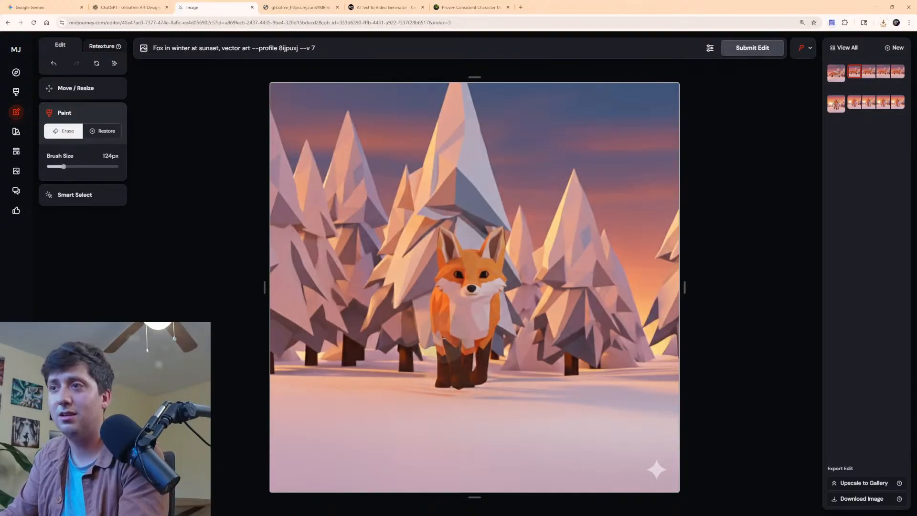
click(752, 49)
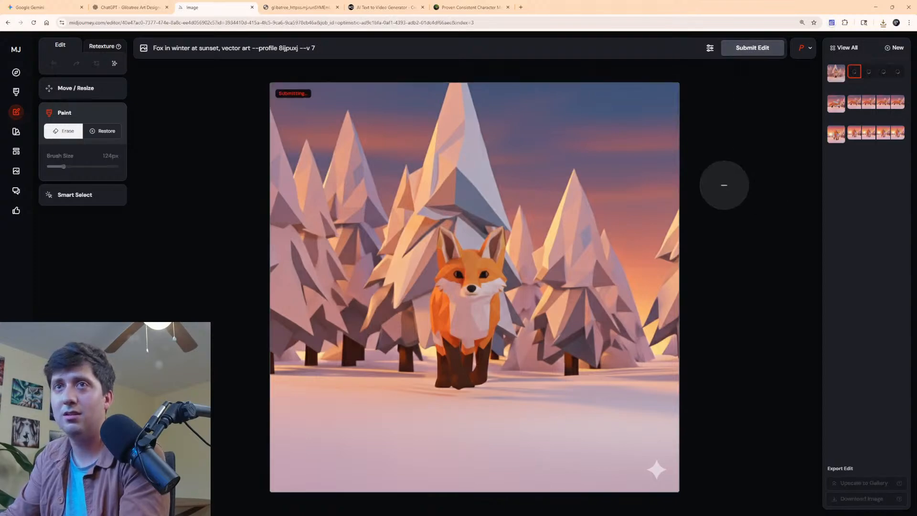
click(15, 92)
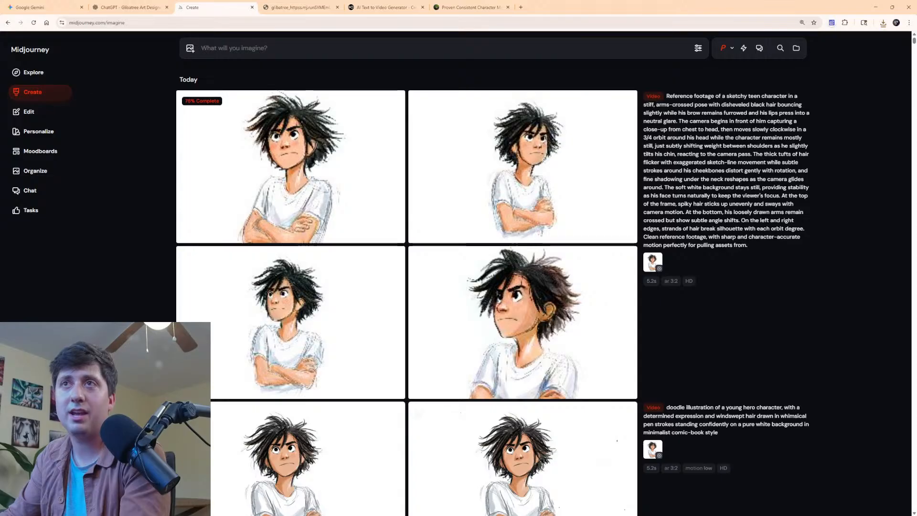
click(128, 7)
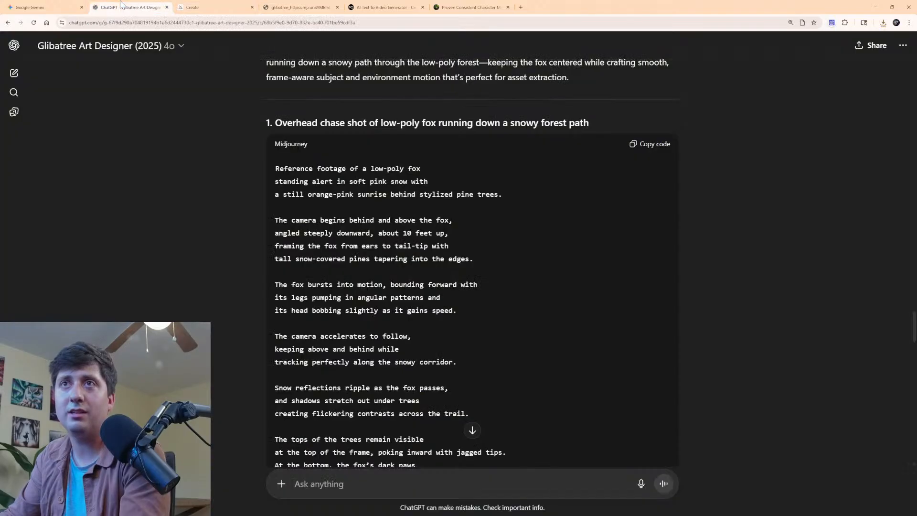
click(31, 6)
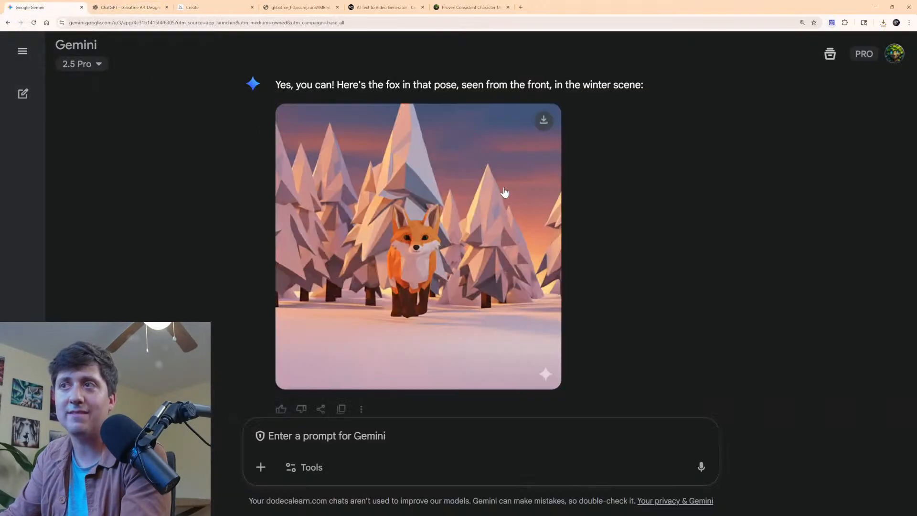
click(128, 7)
click(206, 5)
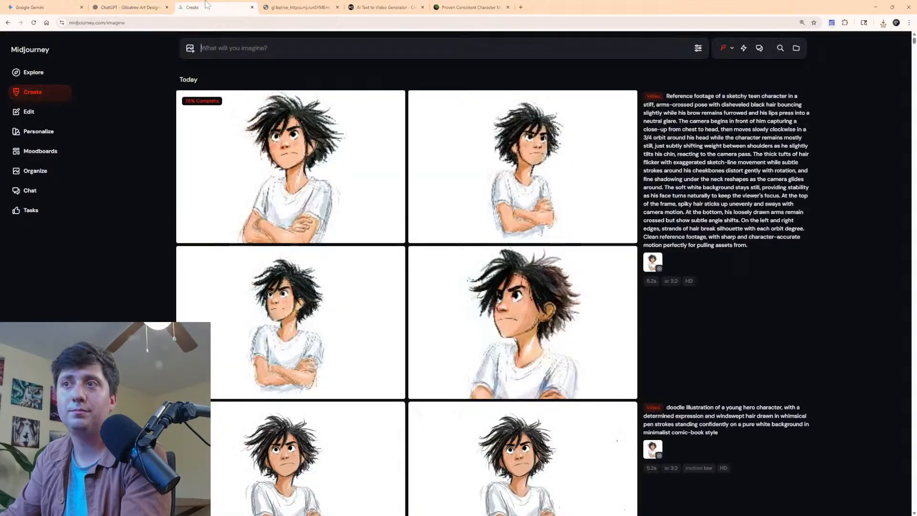
click(31, 6)
click(128, 7)
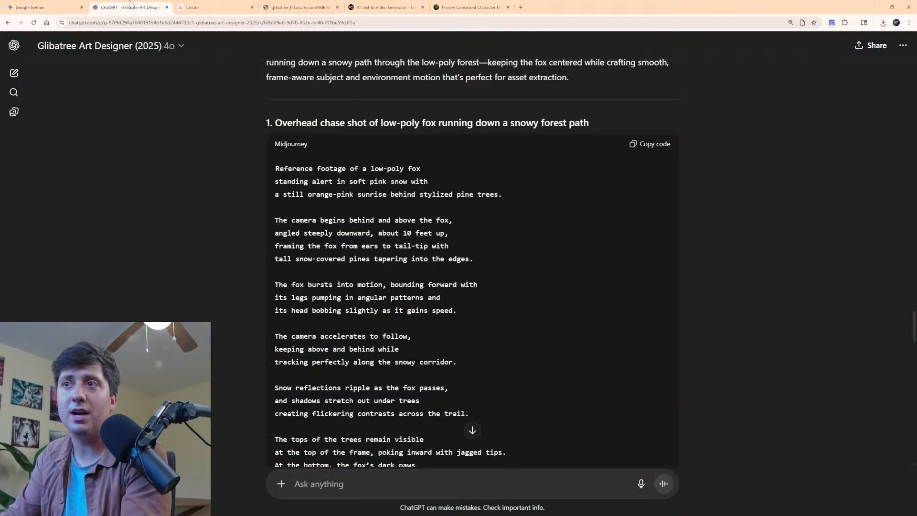
click(207, 7)
Reopen the image editor, submit the erased corner watermark on the front-facing fox image, and download the resulting image.
click(29, 112)
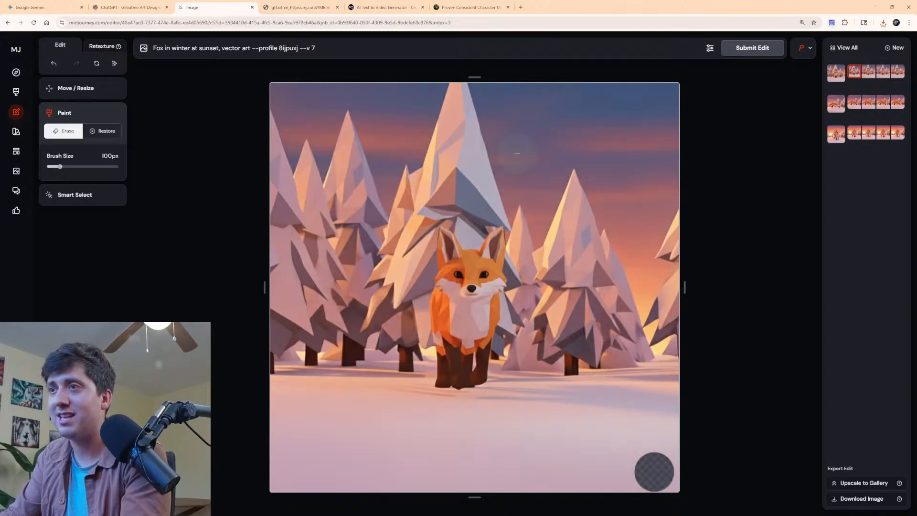
key(Return)
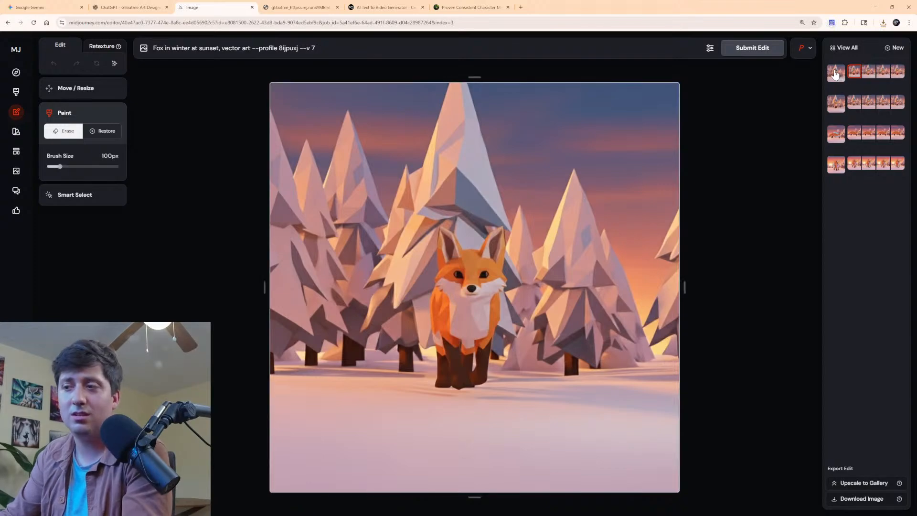
click(853, 497)
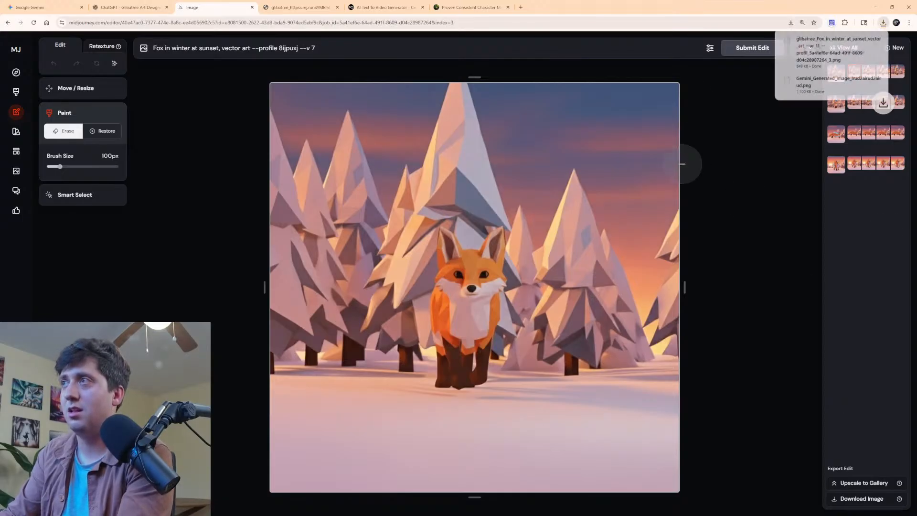
Go to the Midjourney creation page and load the newly downloaded fox image as the video's starting frame.
drag(833, 49, 16, 92)
click(16, 91)
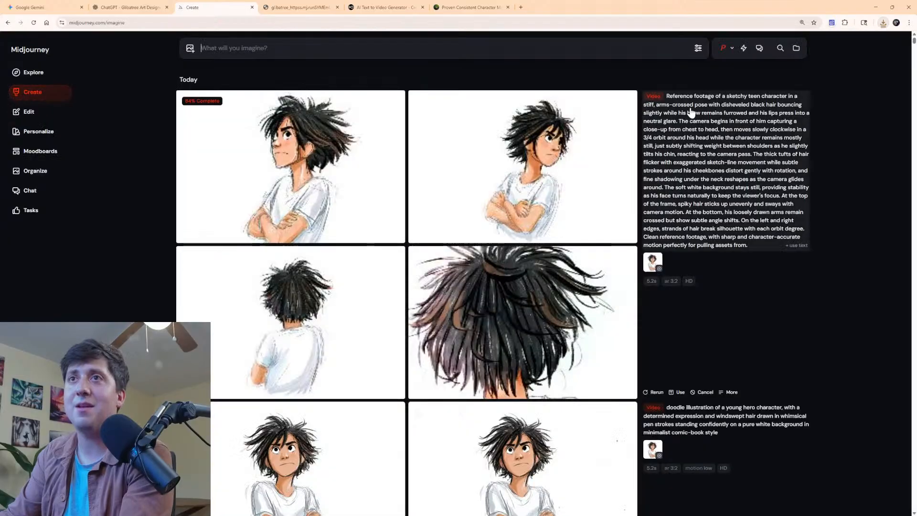
click(884, 22)
drag(834, 63, 291, 79)
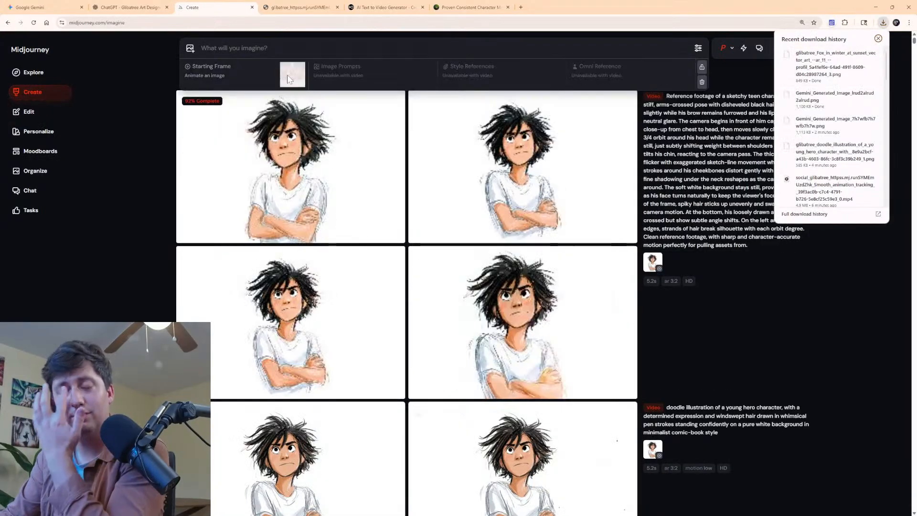
Copy the overhead chase prompt for the low-poly fox from ChatGPT, paste it into Midjourney, and submit the low-motion fox video.
click(119, 5)
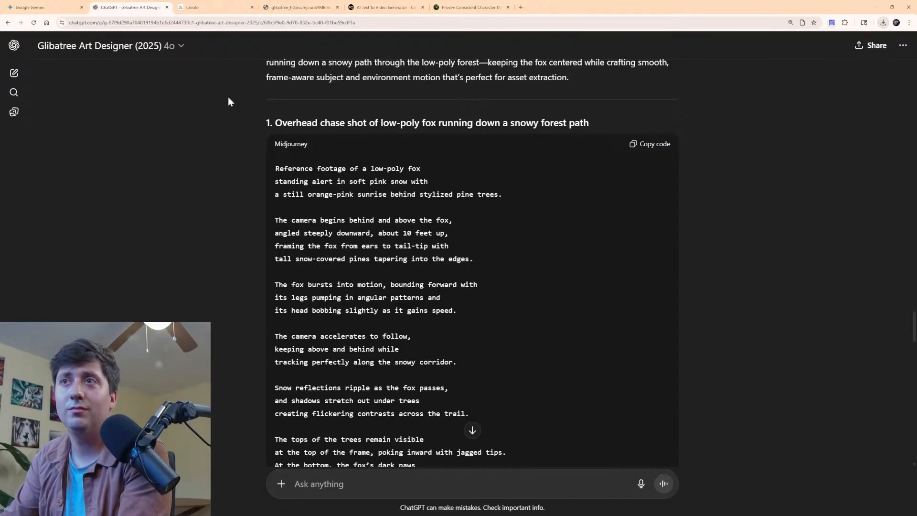
scroll(483, 167, down, 3)
scroll(479, 165, up, 2)
click(637, 110)
click(215, 7)
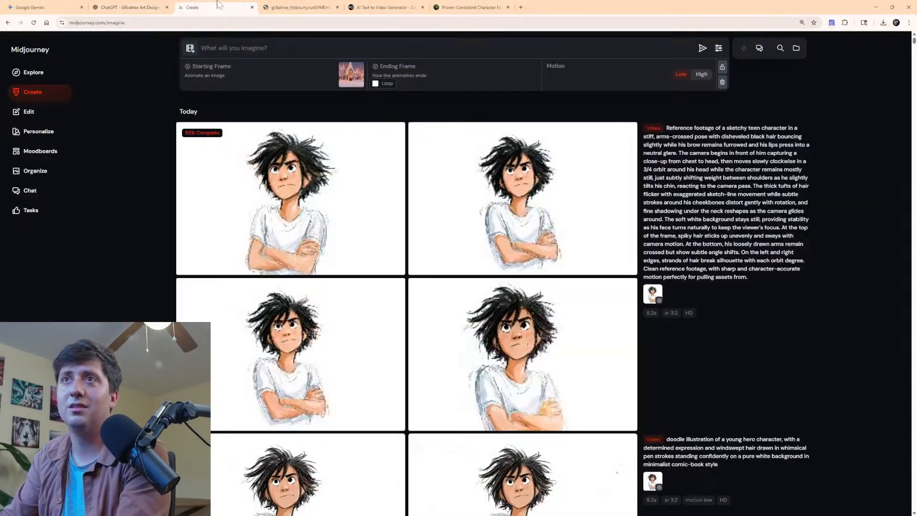
click(267, 48)
key(ctrl+v)
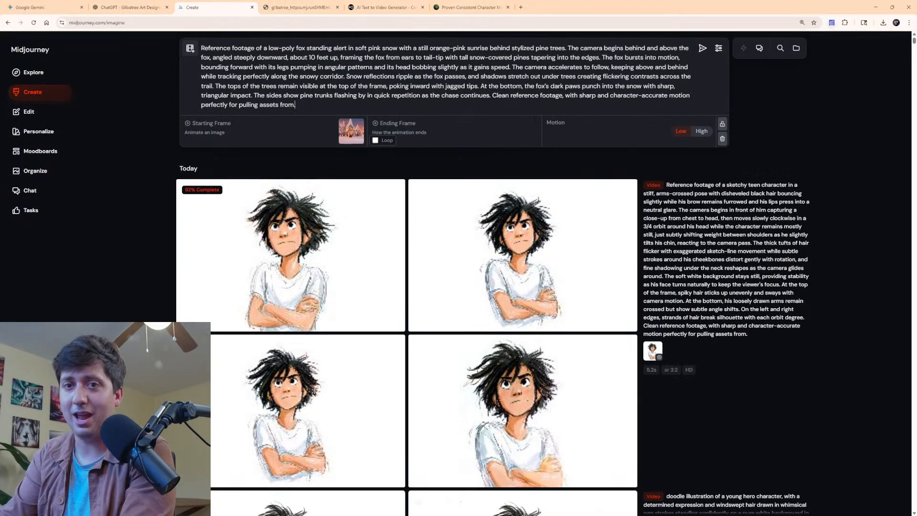
key(Return)
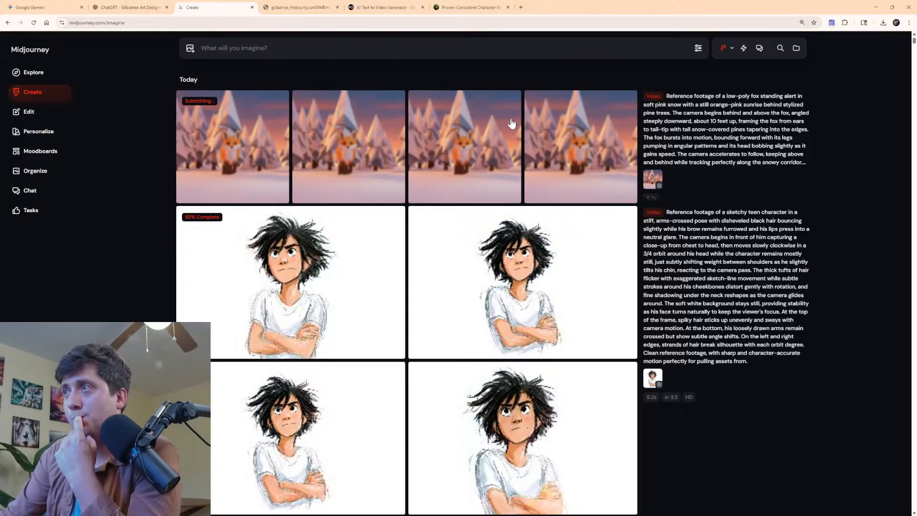
Review the sketchy teen orbit videos, viewing the second one and pausing and scrubbing through the first.
scroll(513, 144, down, 5)
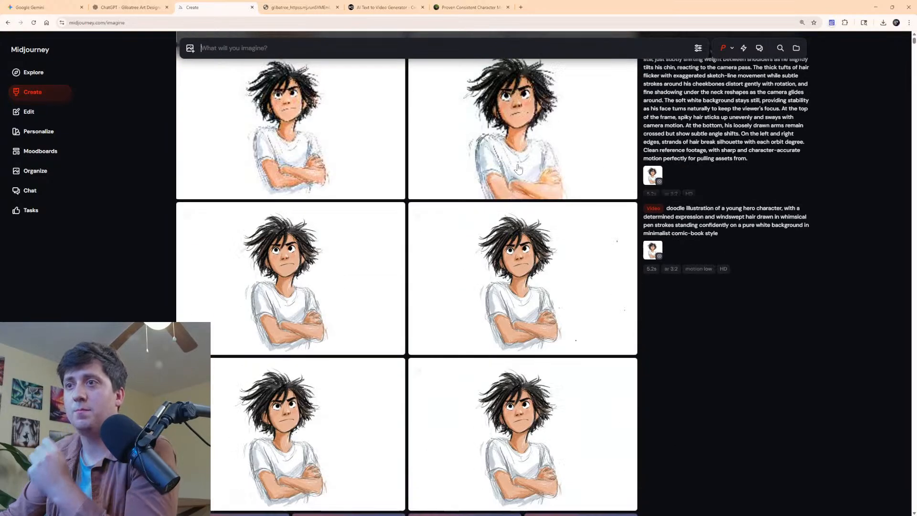
scroll(518, 168, down, 5)
scroll(516, 158, up, 12)
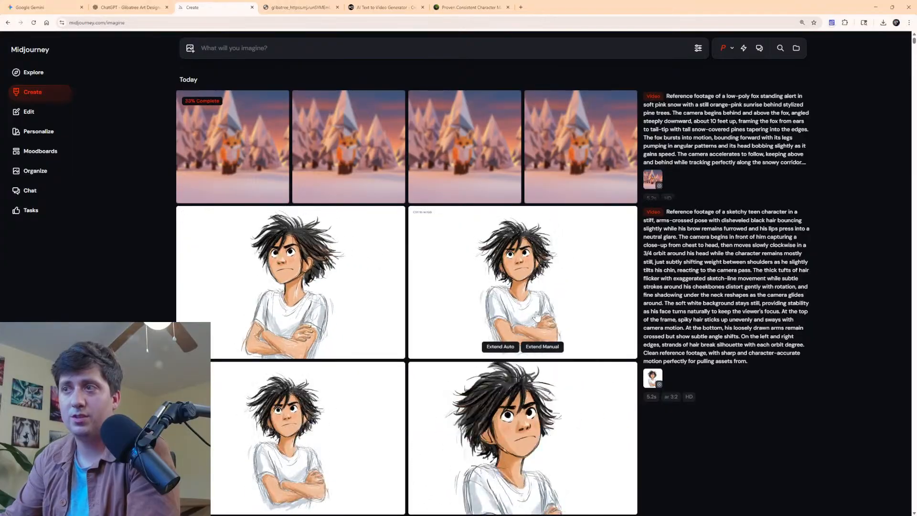
click(532, 293)
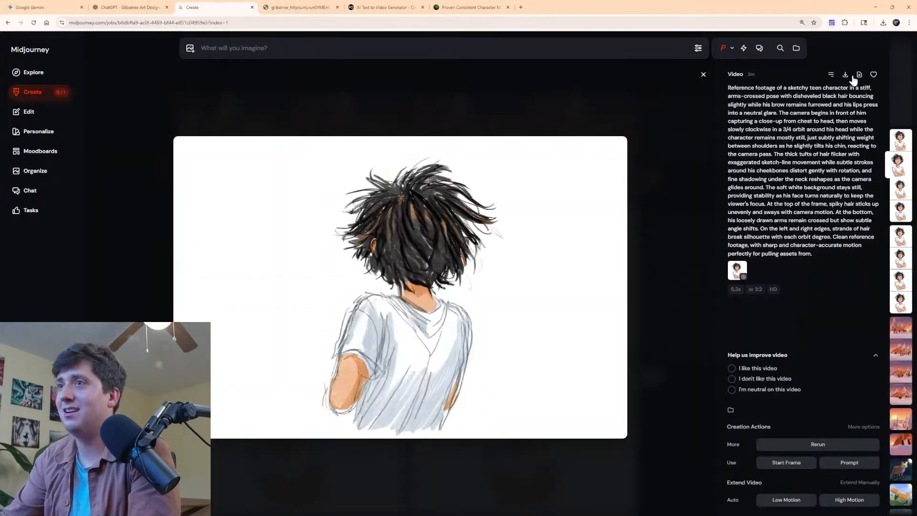
key(Escape)
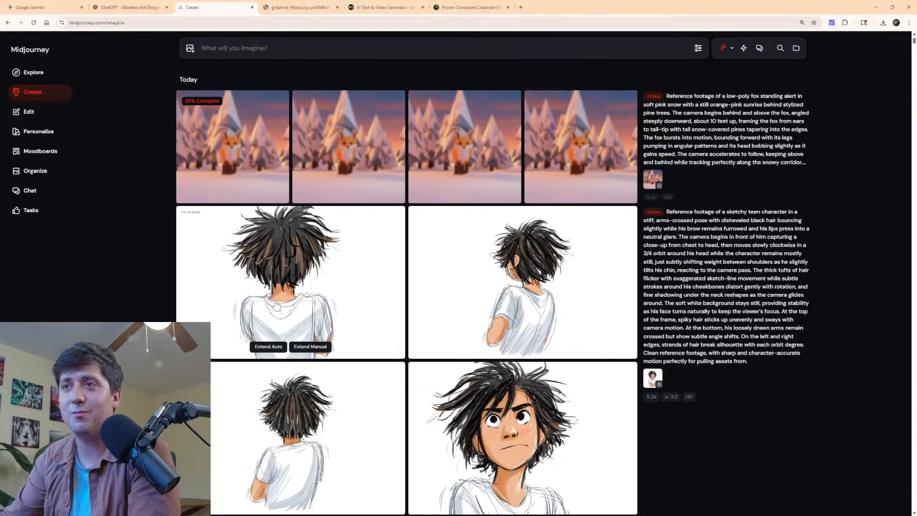
click(288, 300)
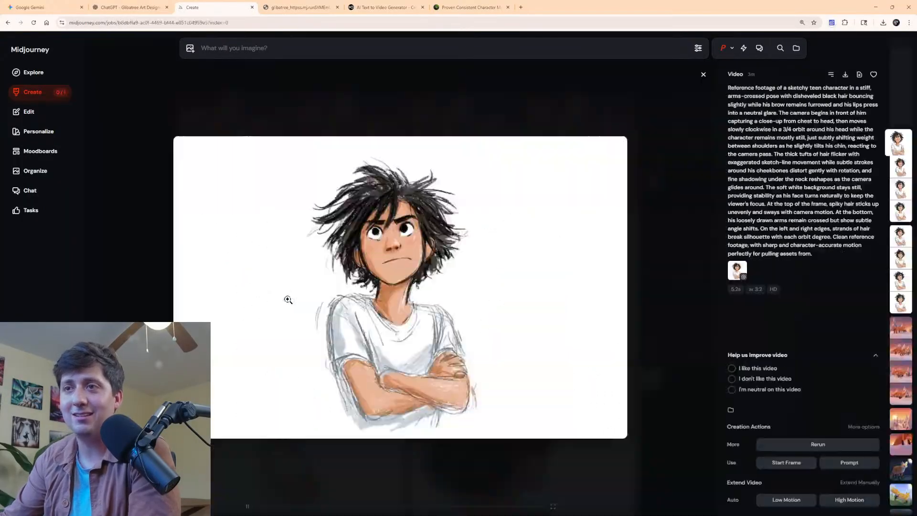
click(248, 506)
drag(328, 507, 323, 506)
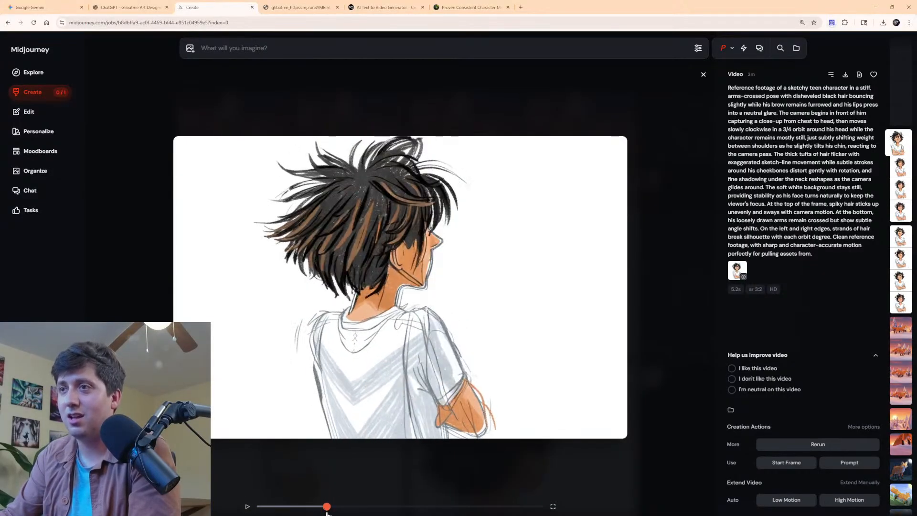
Download the first sketchy teen video in its social and original MP4 versions, and open the original file in the browser.
click(846, 77)
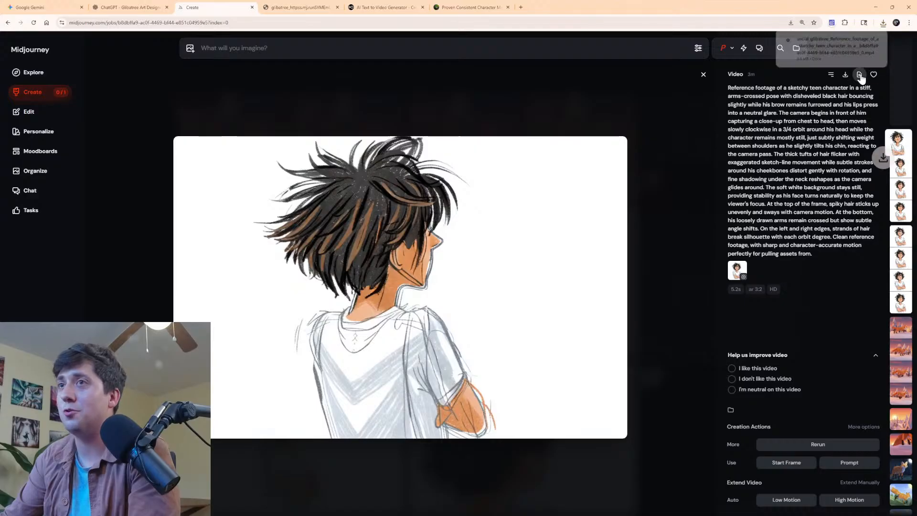
click(901, 72)
click(883, 23)
click(863, 56)
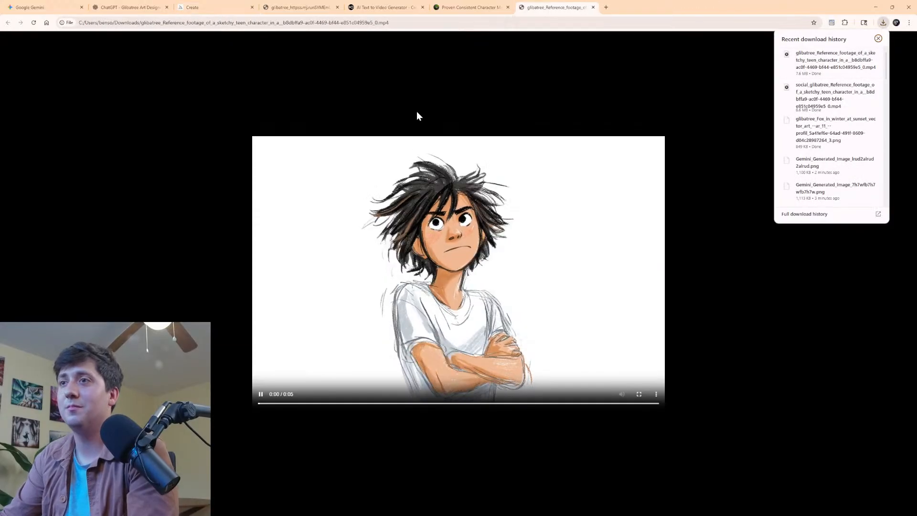
Find the three-quarter view of the teen in the opened video and save that frame as videoframe_832.png in Downloads.
drag(265, 403, 324, 412)
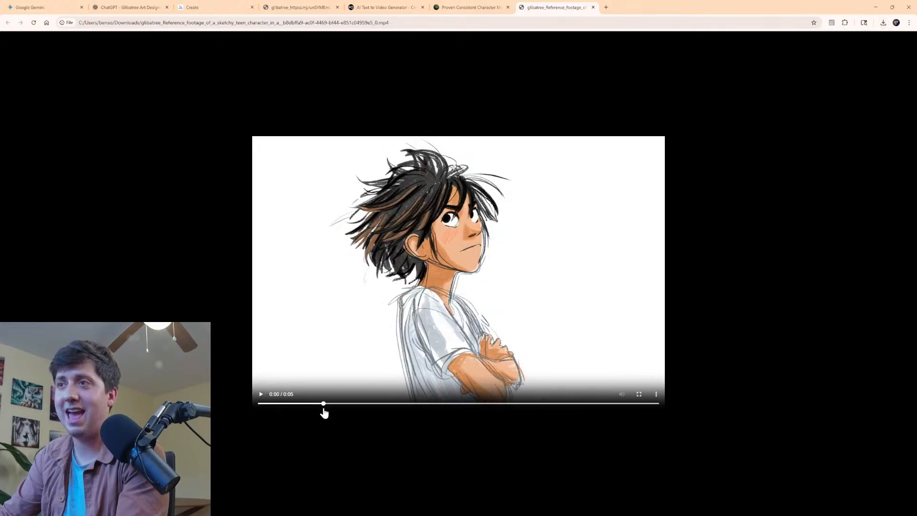
right_click(483, 274)
click(510, 316)
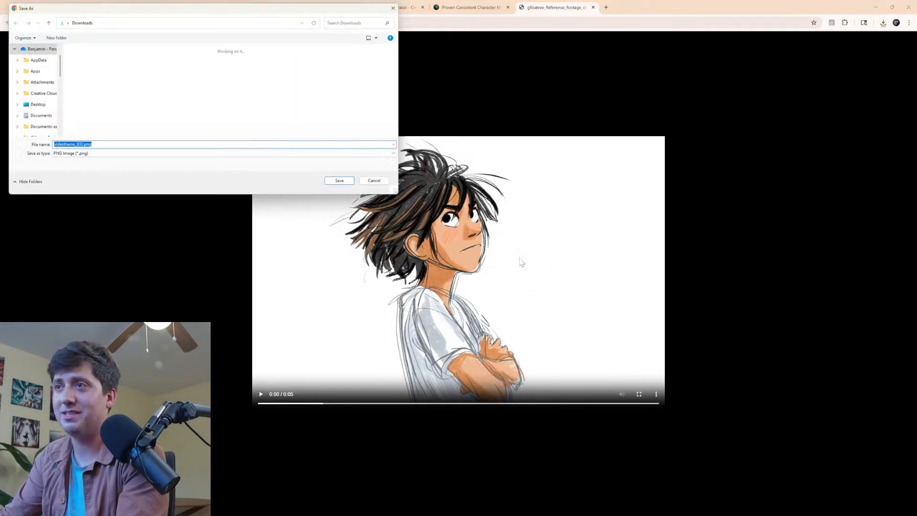
click(344, 184)
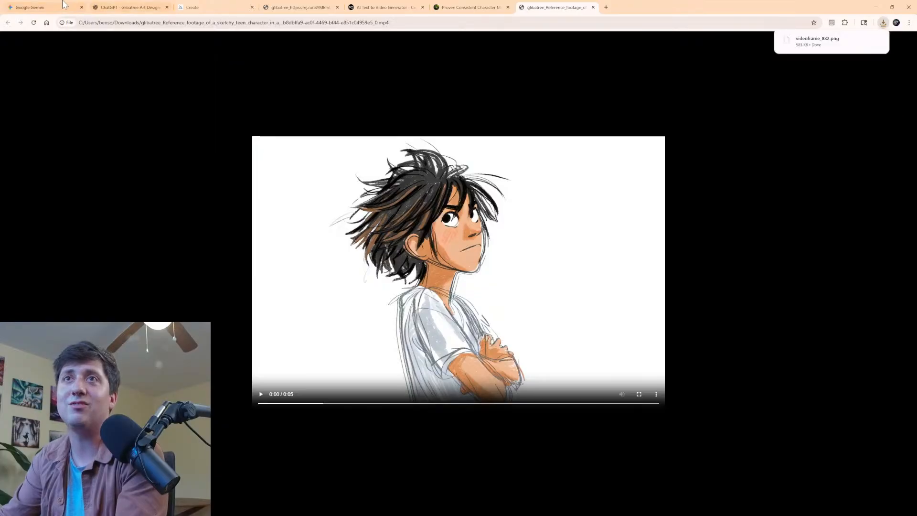
Switch to Gemini, start a new chat, and attach the saved video frame of the teen.
click(45, 7)
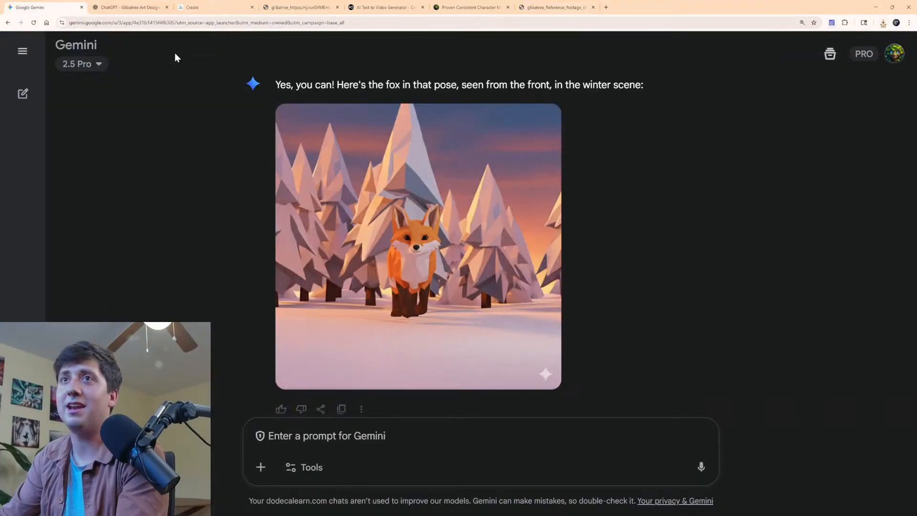
click(37, 94)
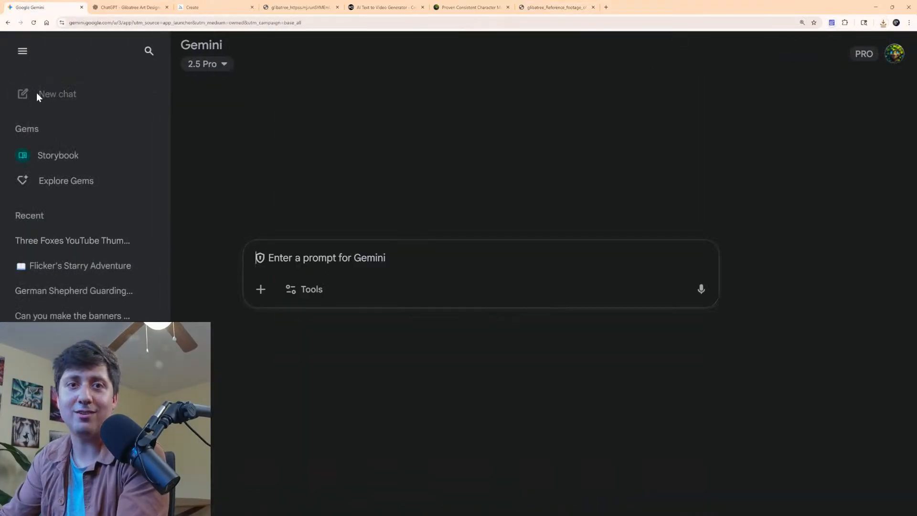
click(884, 22)
drag(817, 53, 465, 260)
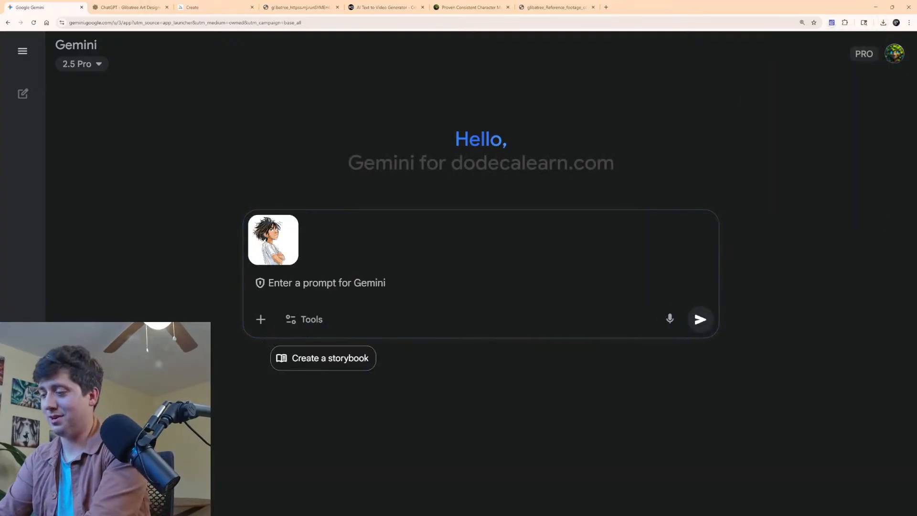
Write a prompt asking to put this guy, without changing him at all, in his messy room as a stylized background in the same colored pencil style.
text(He)
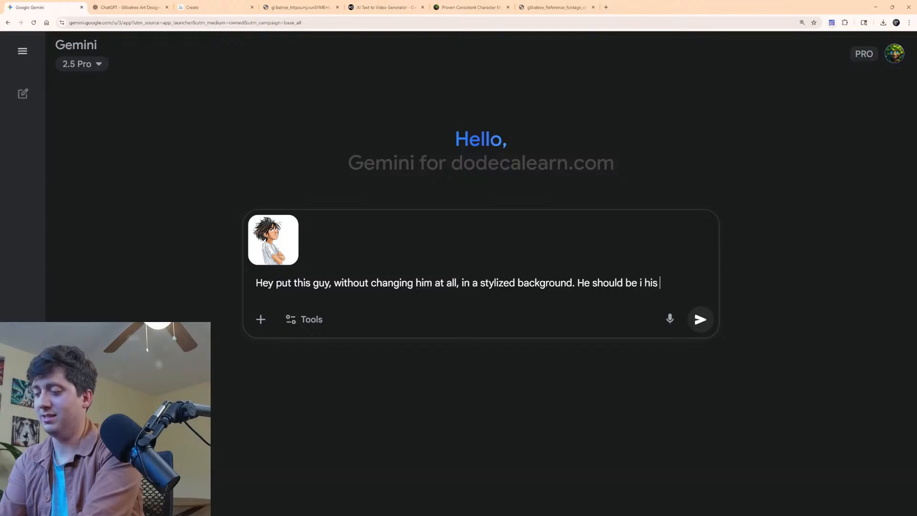
text(oom,)
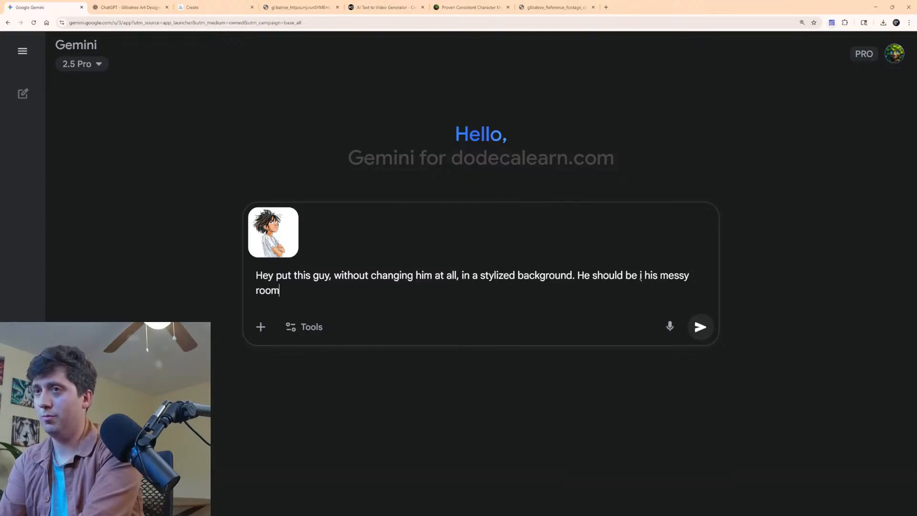
text(awnn )
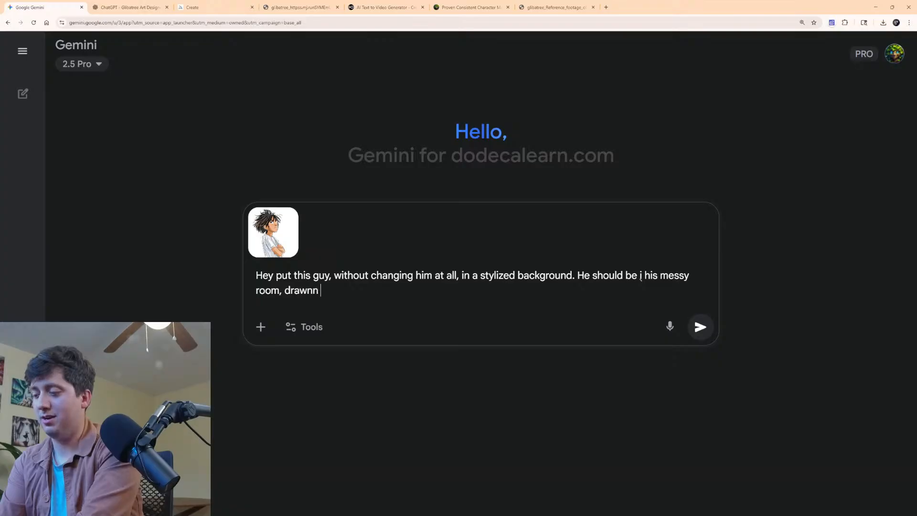
text(in the same )
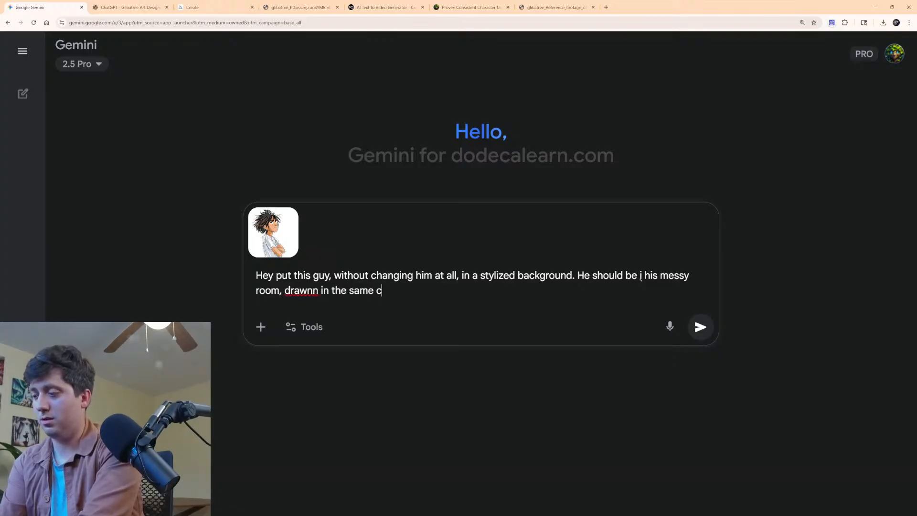
text(colored pens)
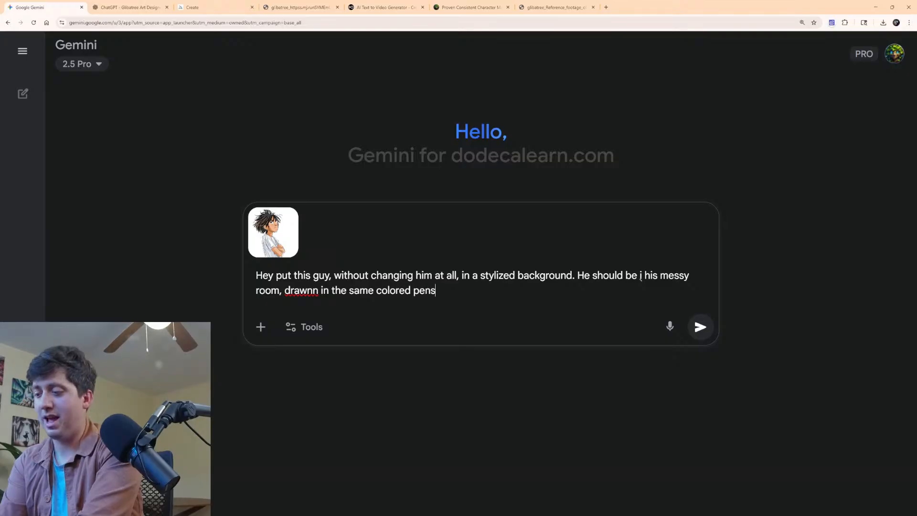
key(BackSpace)
text(cil sty)
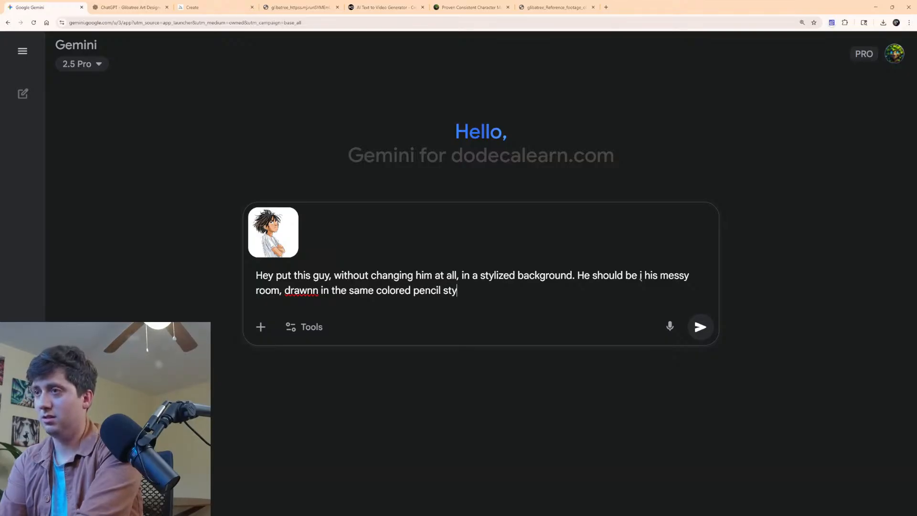
Correct the misspelled word "drawn" in the messy-room prompt and submit it with the attached frame.
key(ctrl+Left)
key(ctrl+Left)
key(ctrl+Left)
key(ctrl+Left)
key(ctrl+Left)
key(ctrl+Left)
key(Left)
key(shift+Left)
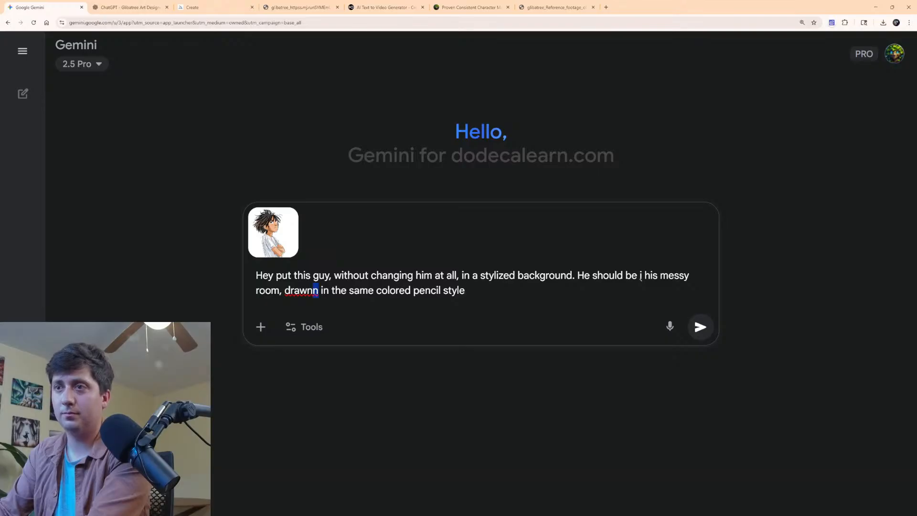
key(BackSpace)
key(Return)
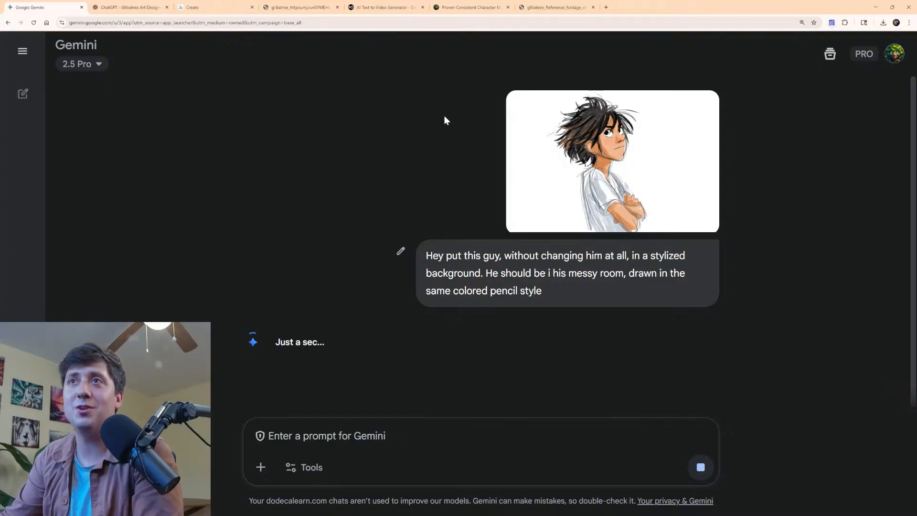
Check the fox video's rendering progress in Midjourney, return to Gemini, and inspect the generated messy-room image at full size.
click(214, 5)
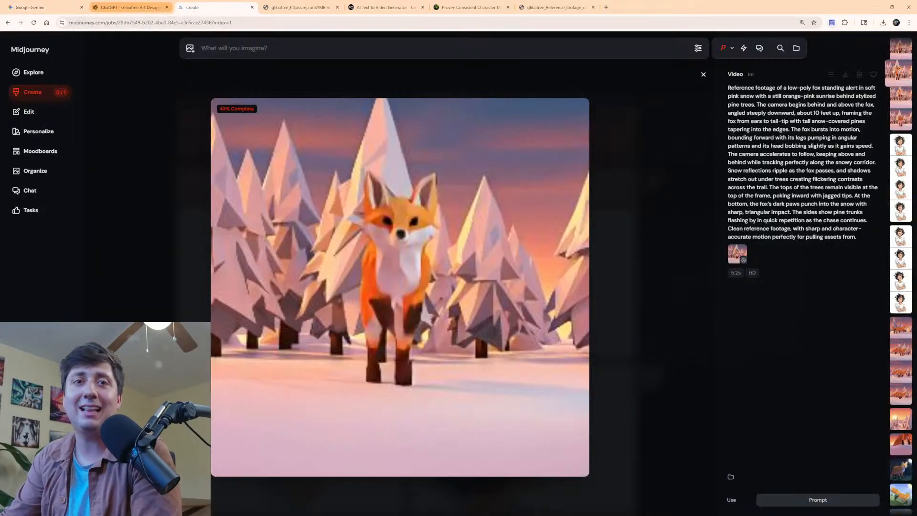
click(137, 5)
click(30, 7)
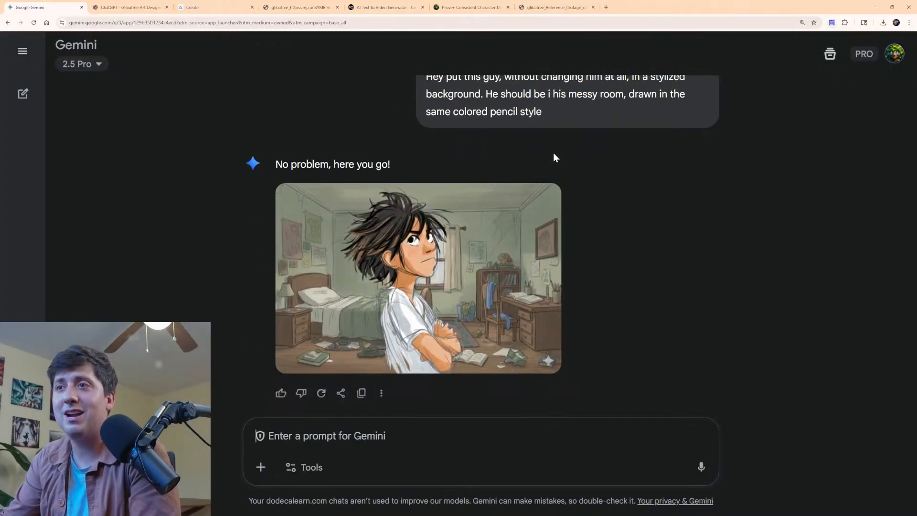
click(359, 237)
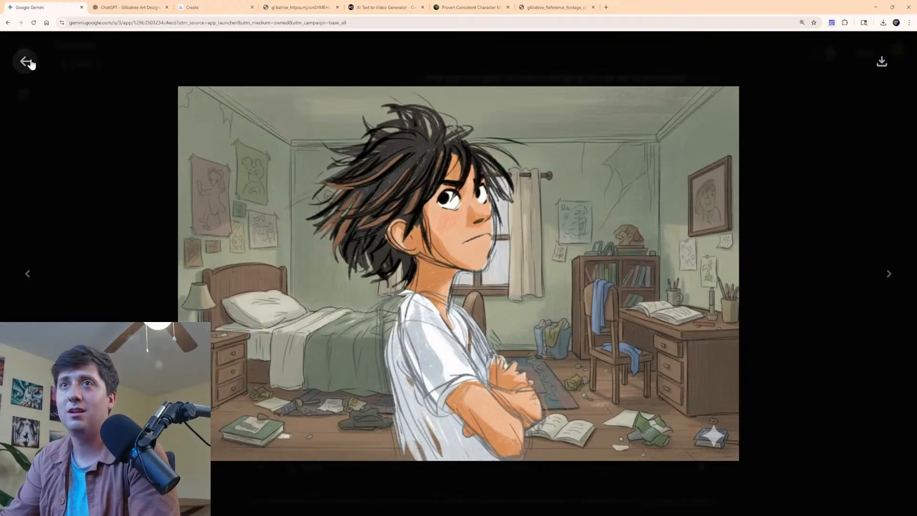
click(26, 61)
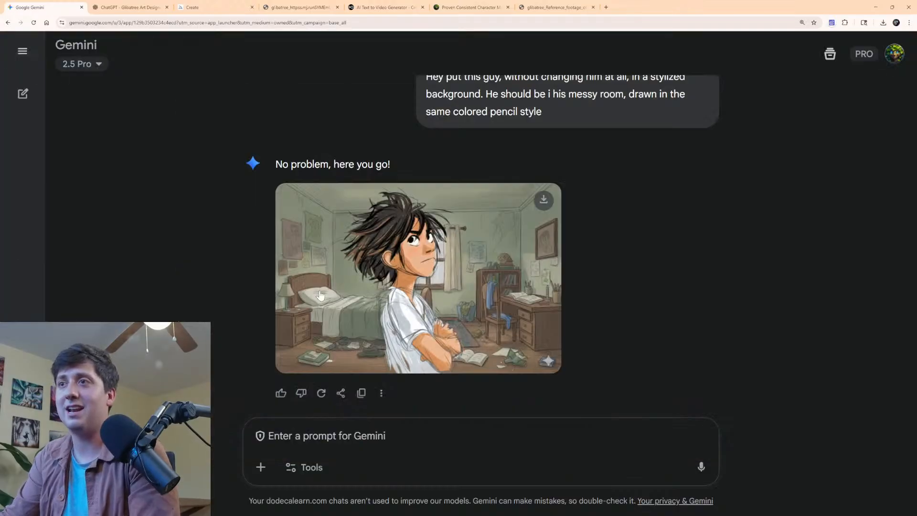
Send a follow-up prompt saying non-matching parts of the image are seeping through and asking to clean up the edges of the character.
click(401, 469)
text(The )
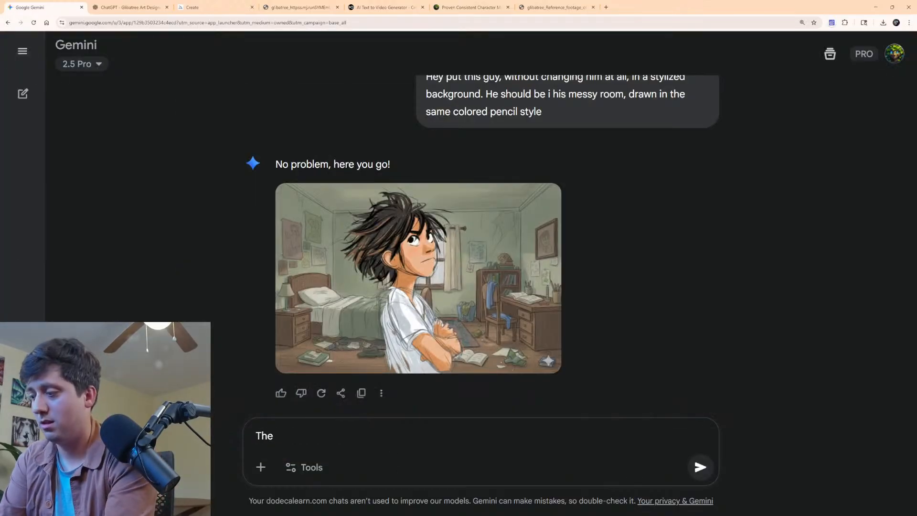
text(parts of the )
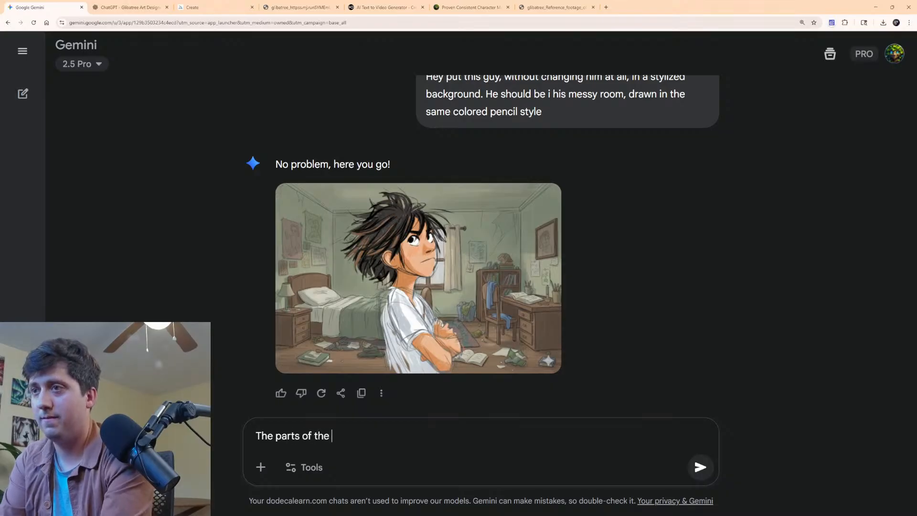
text(image )
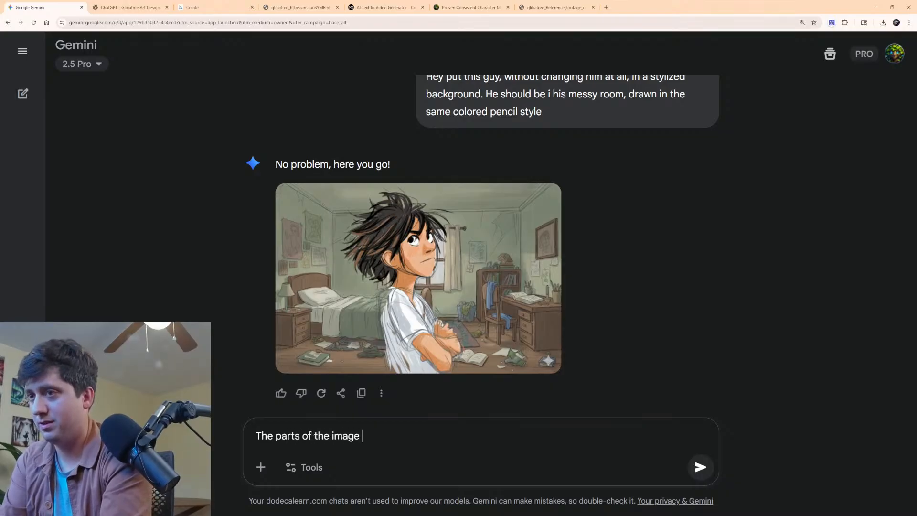
text(w)
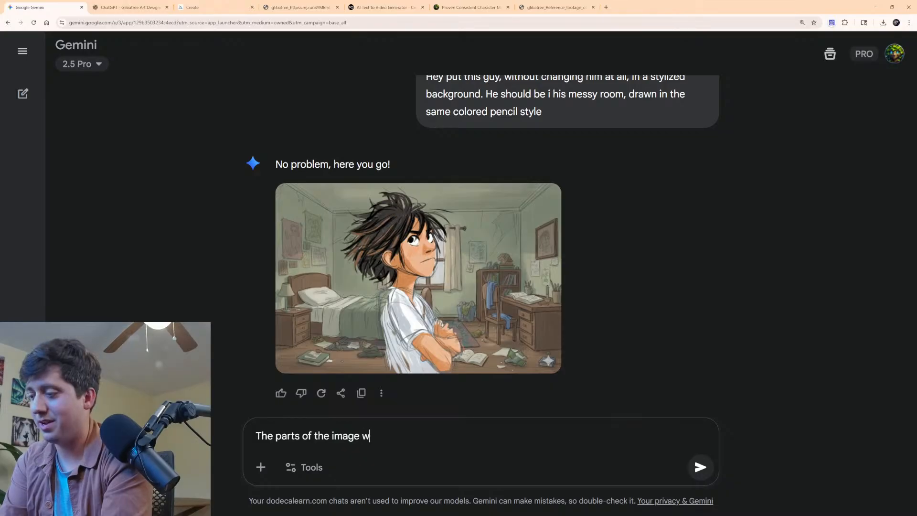
text(here it )
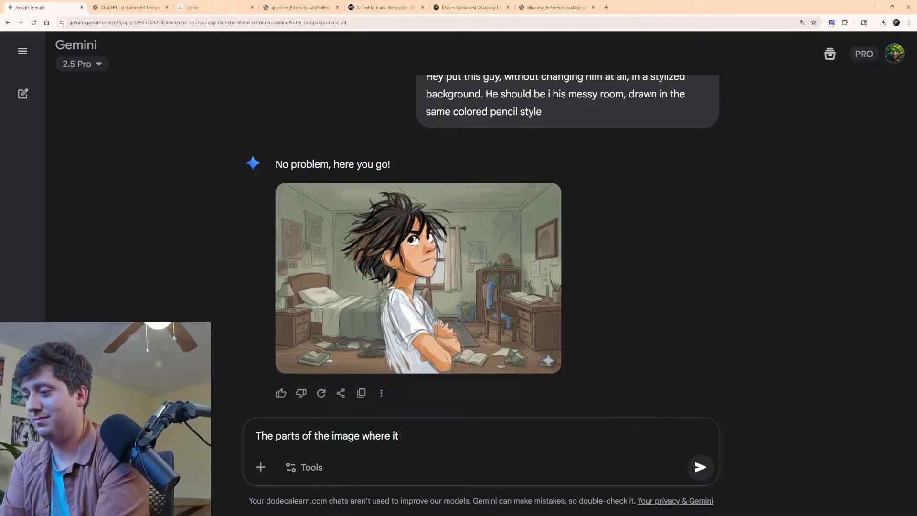
text(doesn't match)
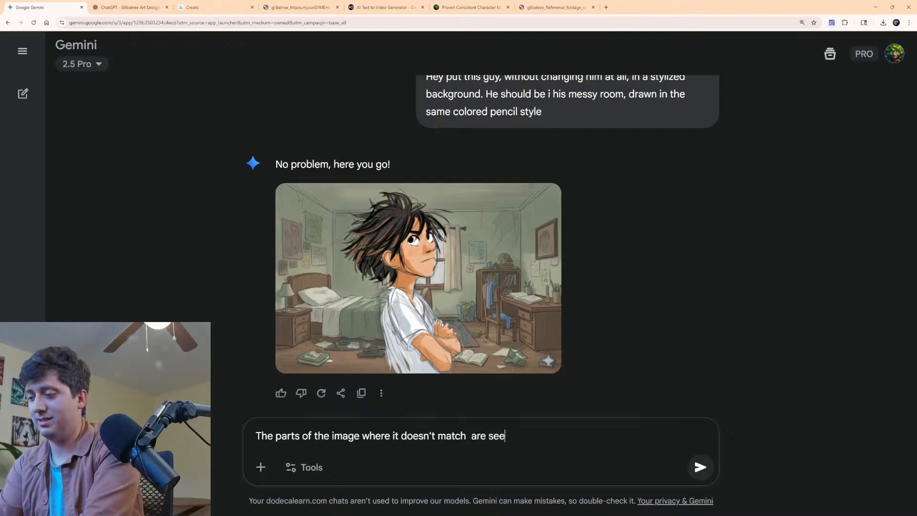
text(are seeping through)
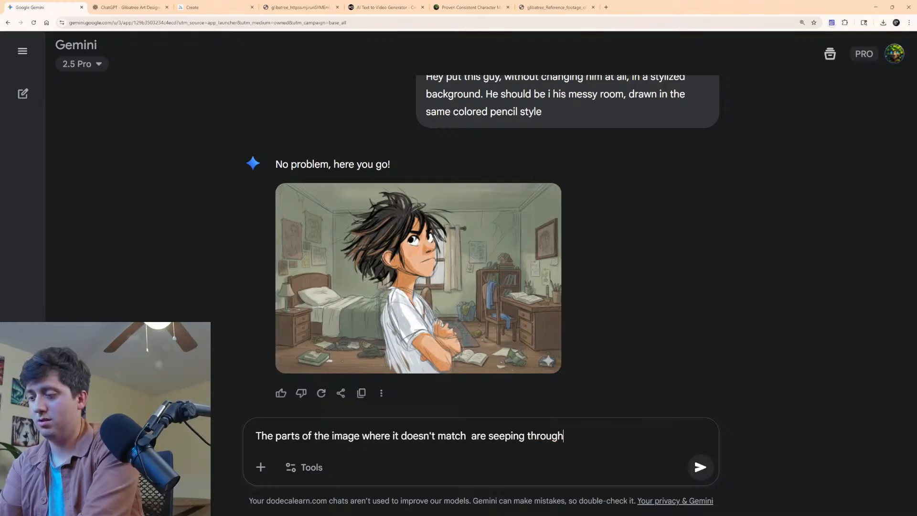
text(, cann you )
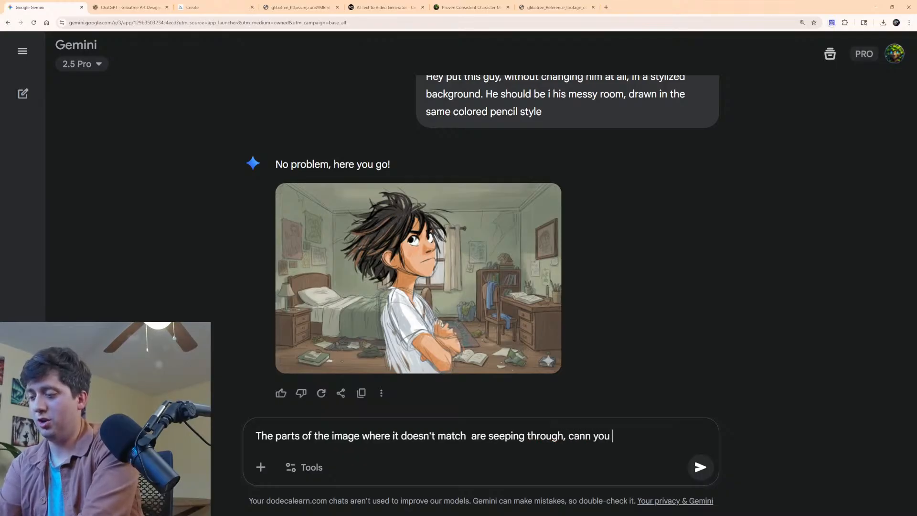
text(clean up the ed)
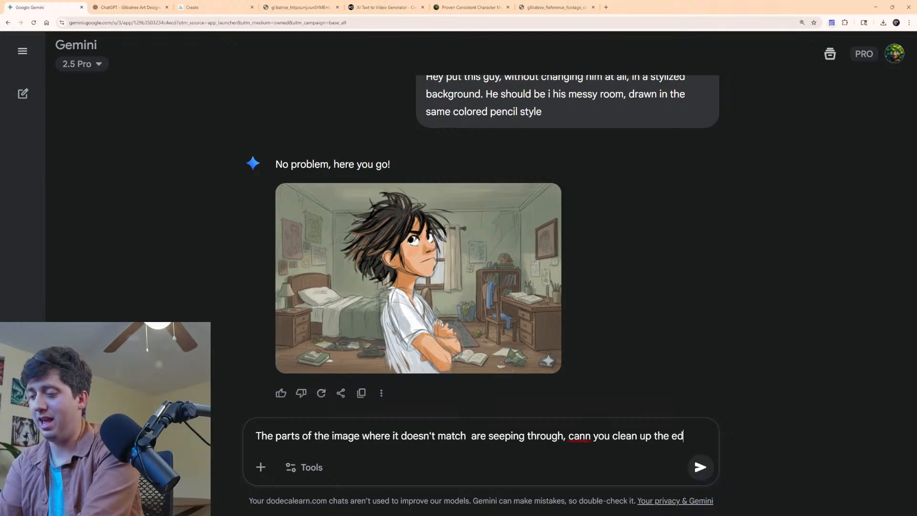
text(ges of the charcater)
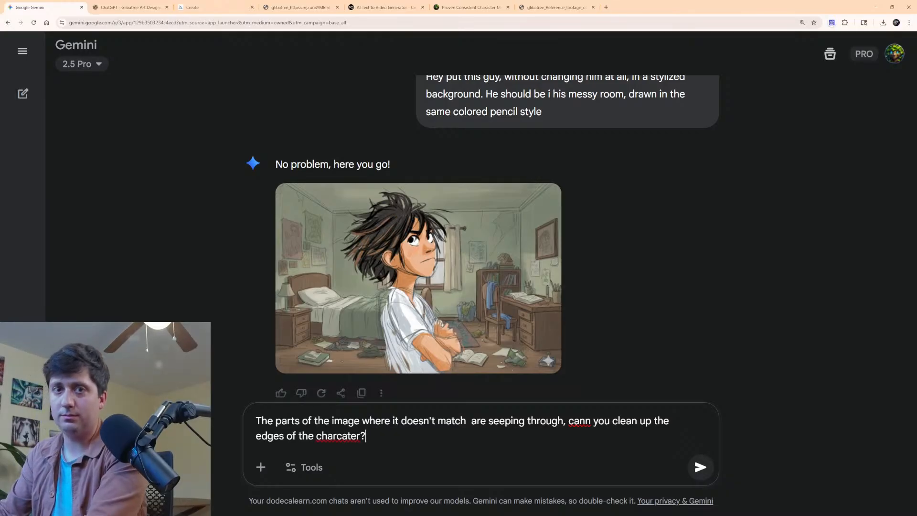
text(?)
key(Return)
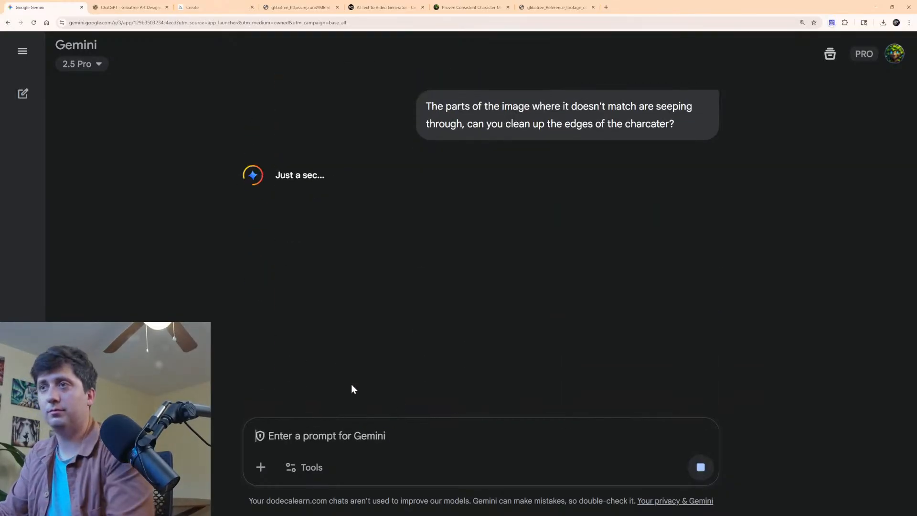
Compare the original videoframe_832 reference with the cleaned-up messy-room image, viewing each enlarged.
scroll(344, 310, up, 9)
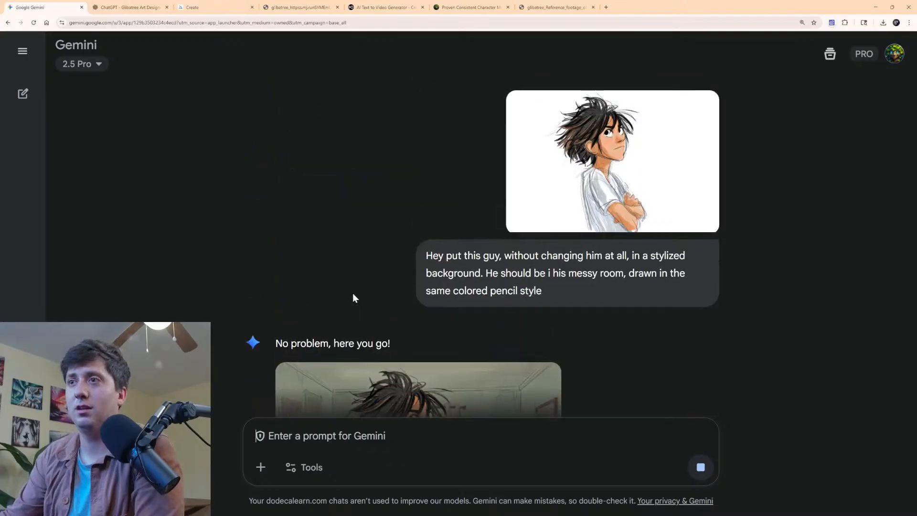
click(601, 222)
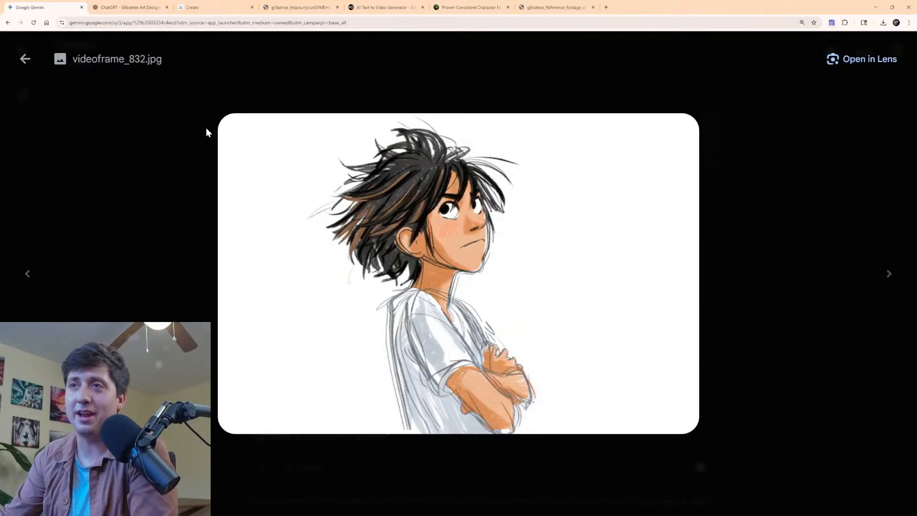
click(25, 58)
scroll(390, 308, down, 9)
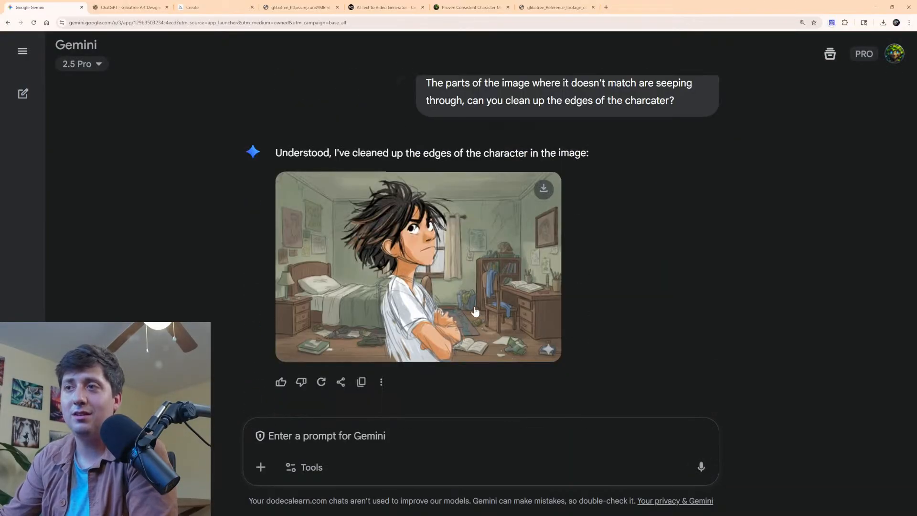
click(421, 312)
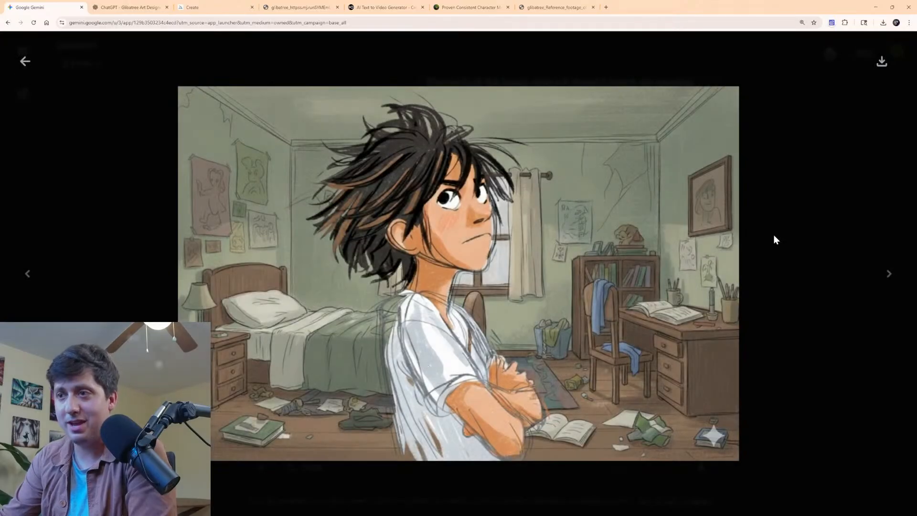
click(26, 61)
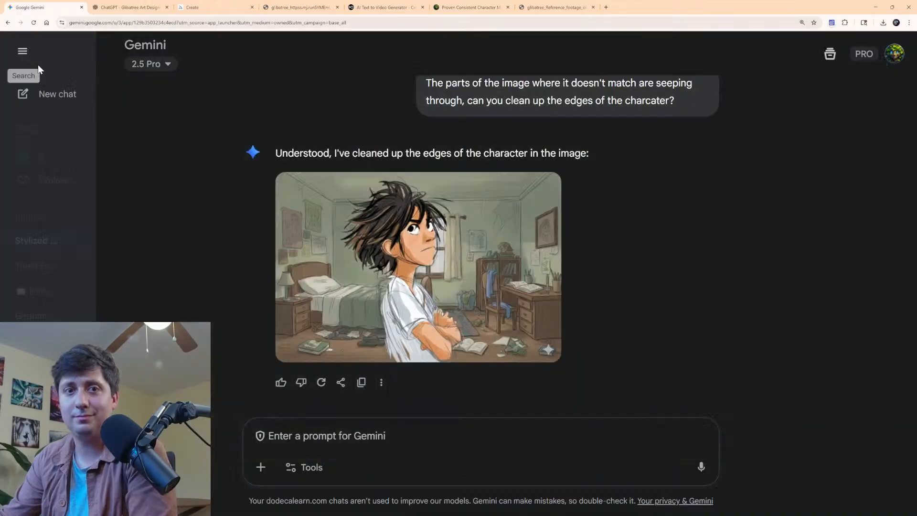
Switch to the opened teen video, find the view facing the opposite way around 0:03, and save that frame as videoframe_3050.png in Downloads.
click(221, 5)
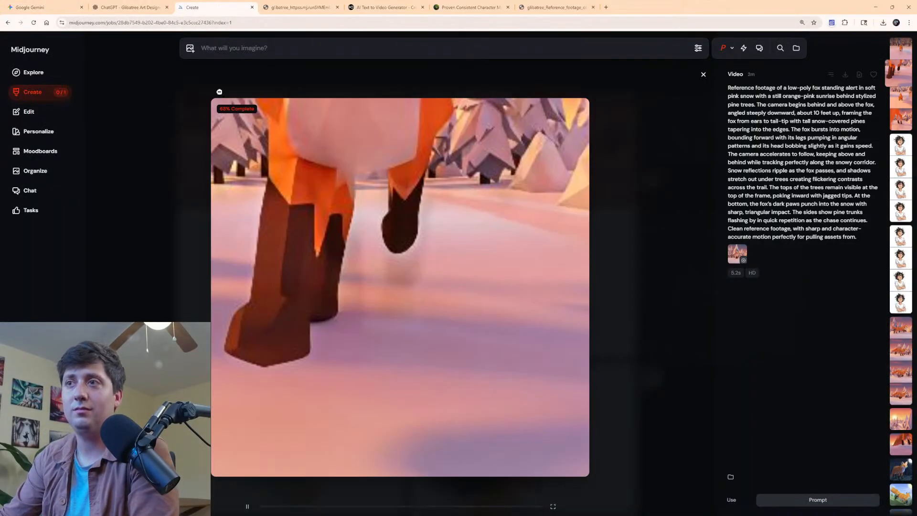
click(32, 92)
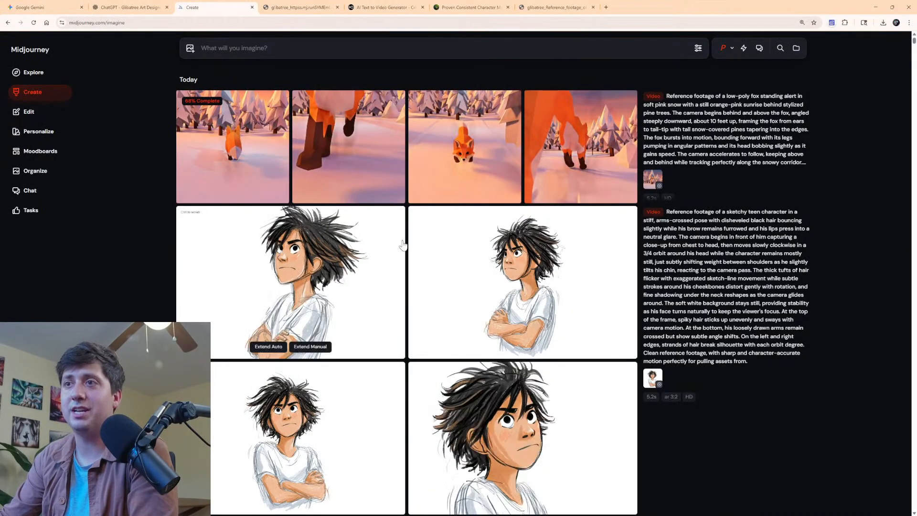
click(298, 6)
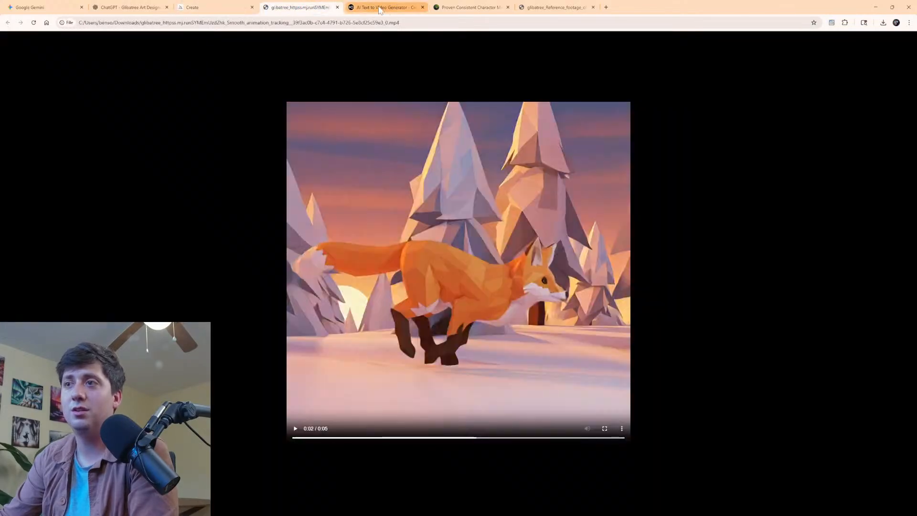
click(575, 5)
drag(358, 405, 491, 410)
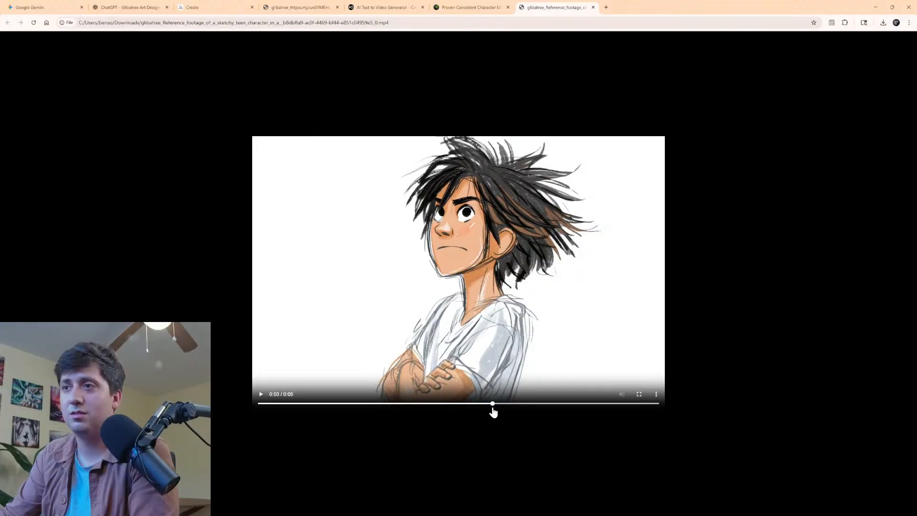
right_click(450, 248)
click(476, 293)
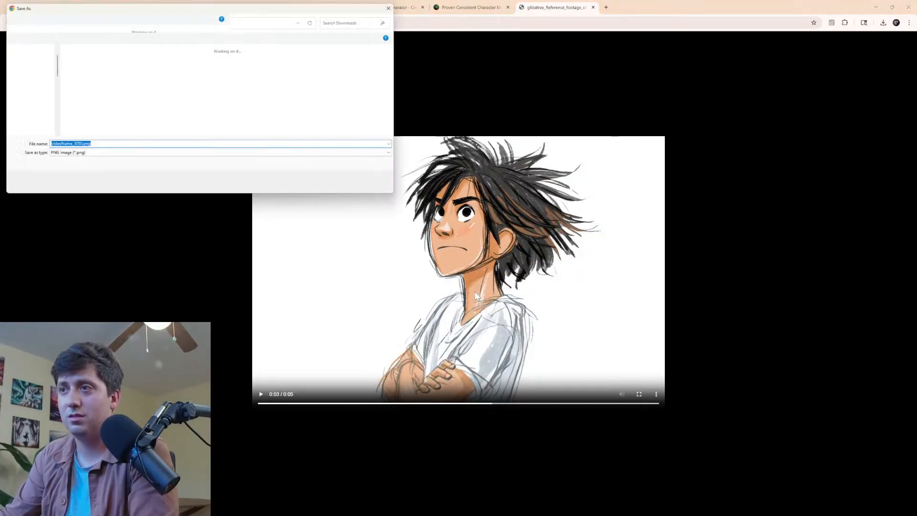
click(345, 187)
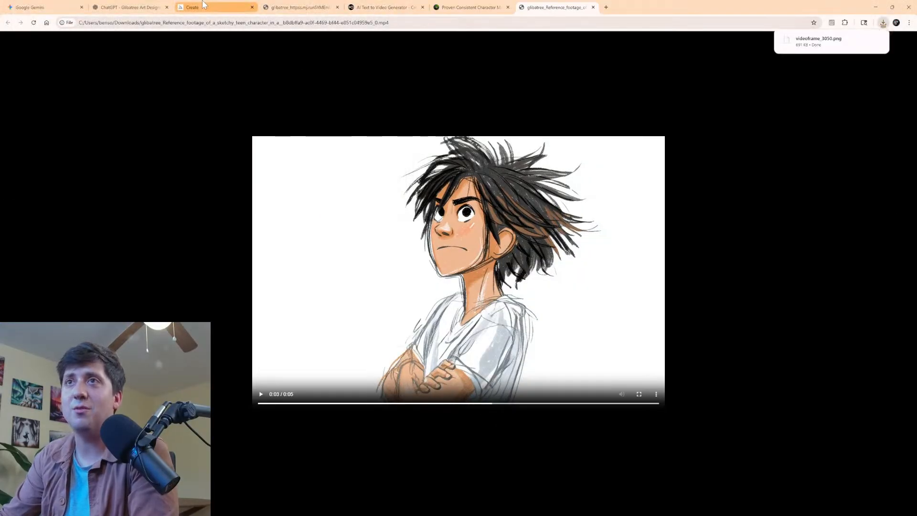
Switch back to the Gemini chat and attach the downloaded videoframe_3050.png to a new message.
click(201, 7)
click(140, 6)
click(53, 7)
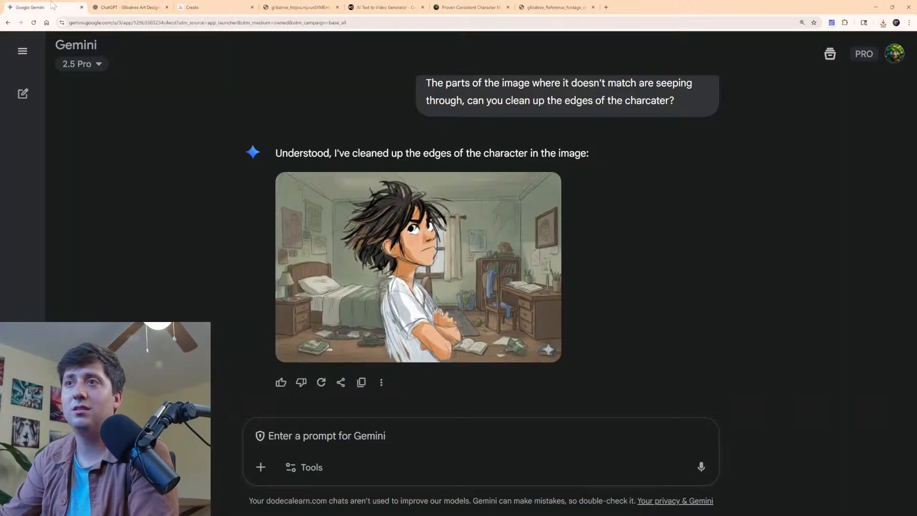
click(883, 22)
drag(834, 61, 387, 421)
Submit the attached frame with the prompt "Now this frame, while he is at school".
text(Now this)
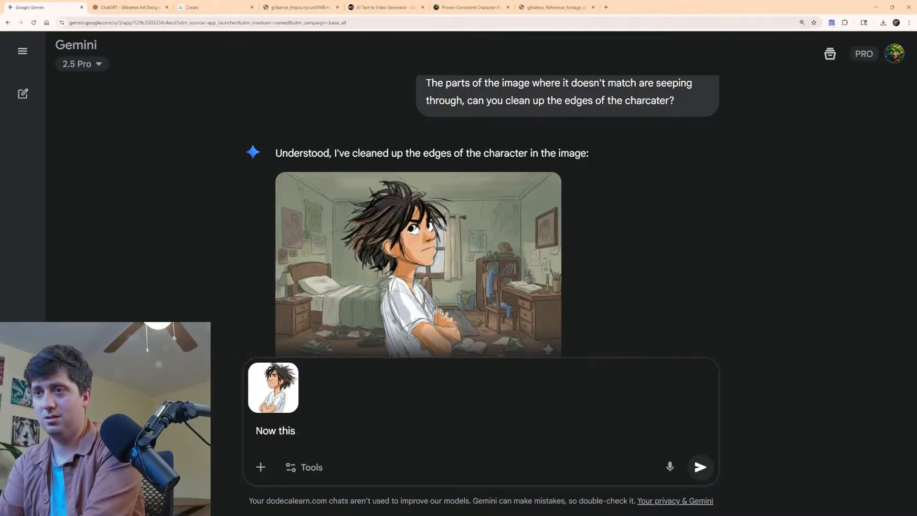
text( frame,)
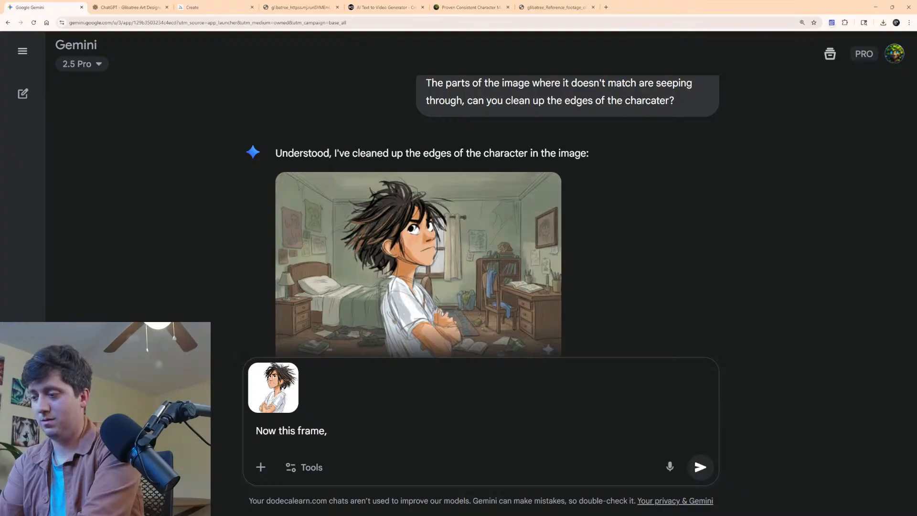
text( while he)
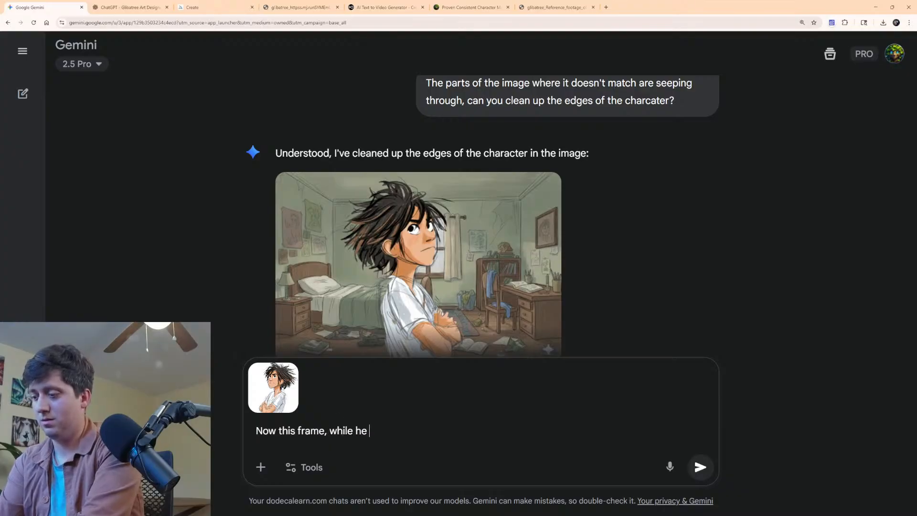
text( is at school)
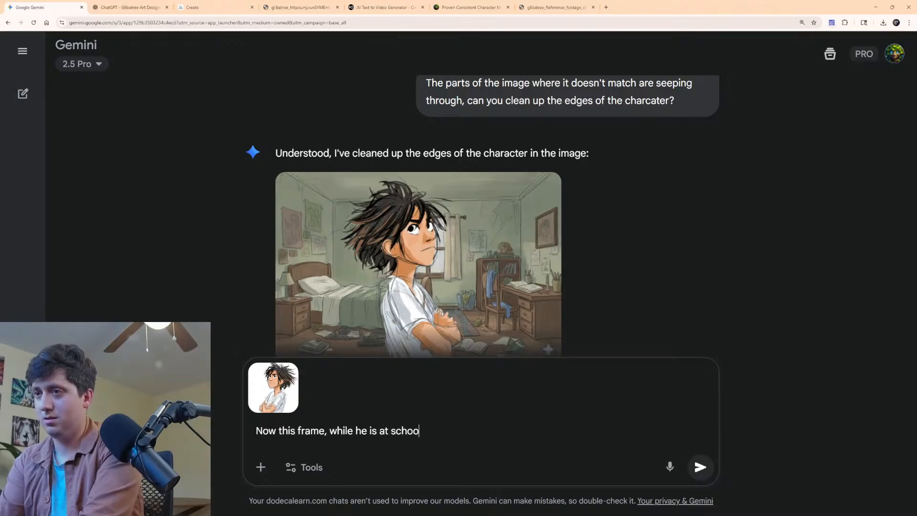
key(Return)
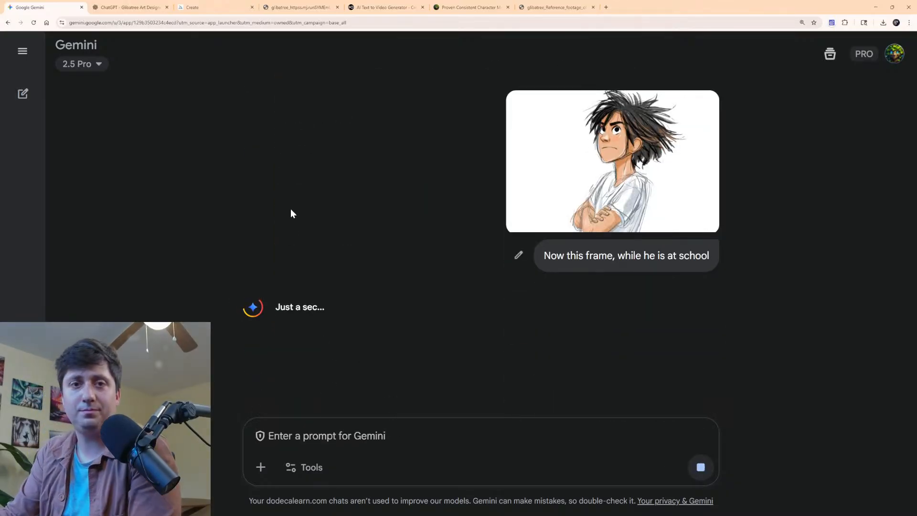
scroll(430, 225, up, 6)
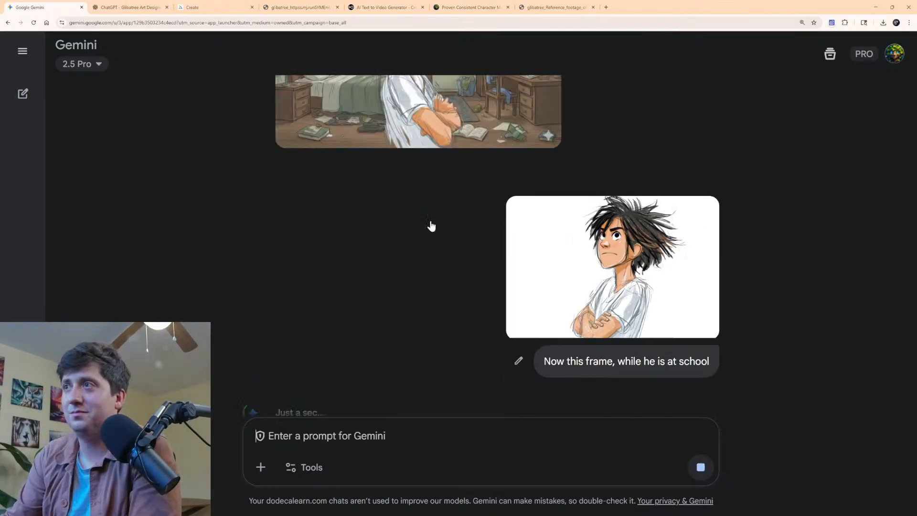
Submit the follow-up prompt "Have him outside looking at the stars nenxt" below the generated school image.
scroll(430, 221, down, 6)
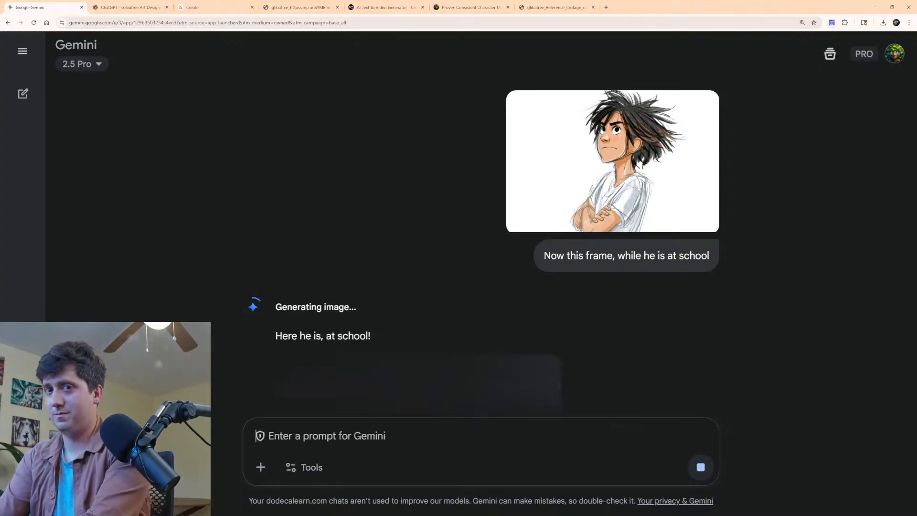
scroll(452, 347, down, 3)
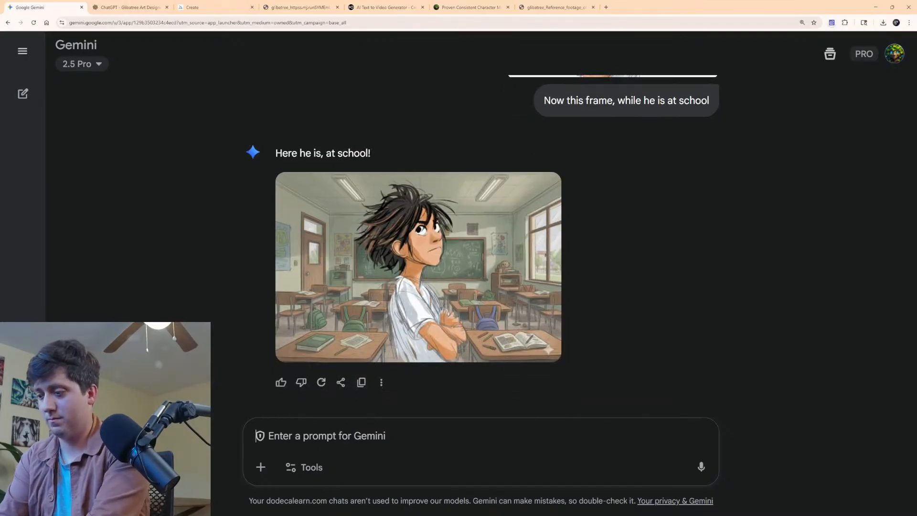
text(Have him)
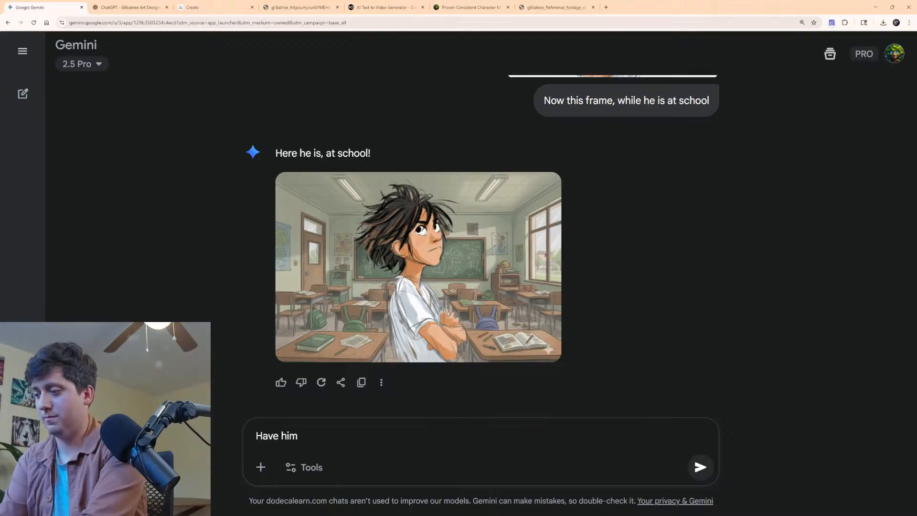
text( outside look)
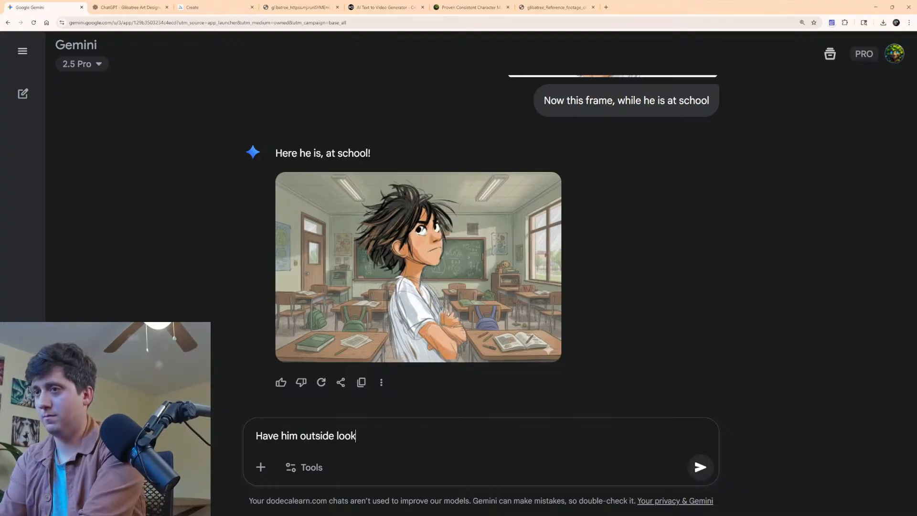
text(ing at the sta)
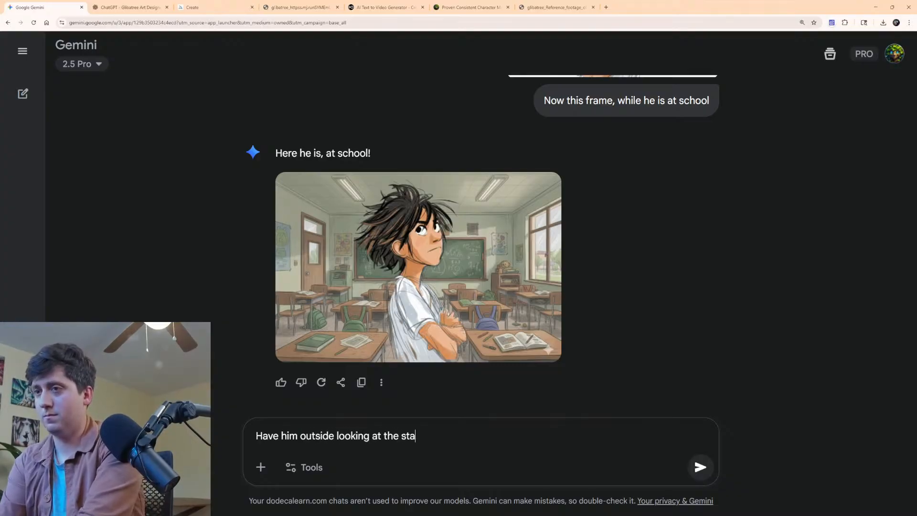
text(rs nenxt)
key(Return)
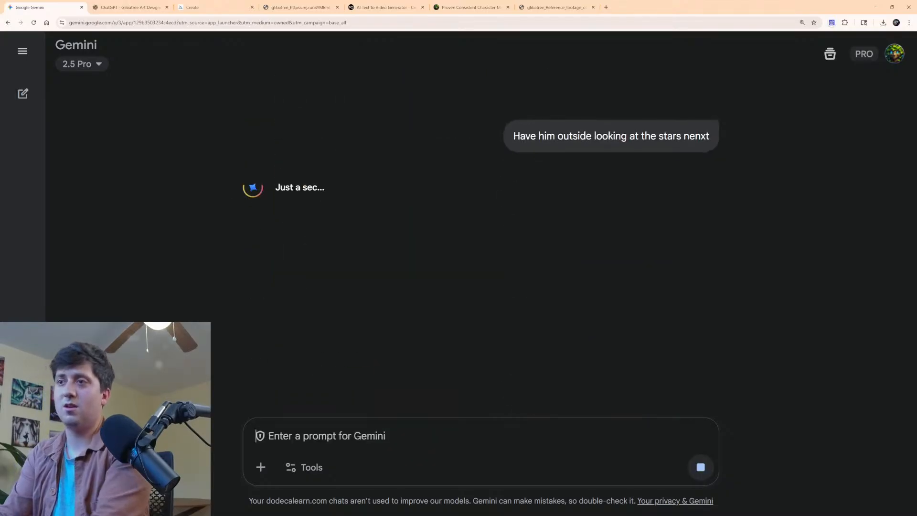
Examine the generated starry-night image of the teen at enlarged size, then return to the chat.
scroll(556, 243, up, 4)
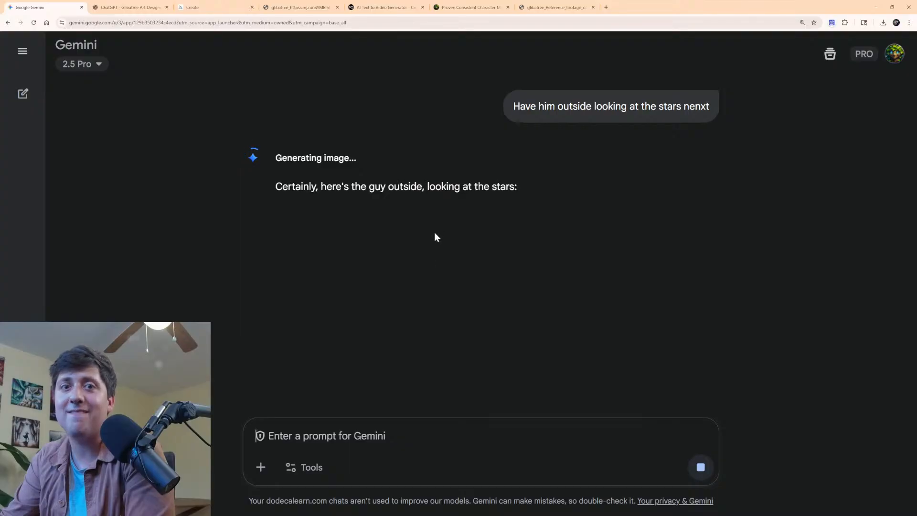
scroll(462, 293, up, 3)
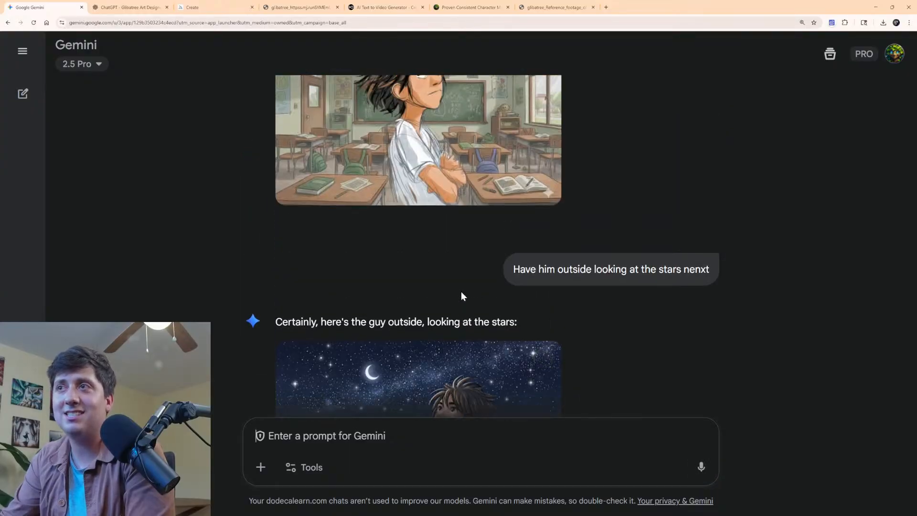
scroll(461, 292, up, 3)
scroll(460, 291, down, 7)
click(447, 242)
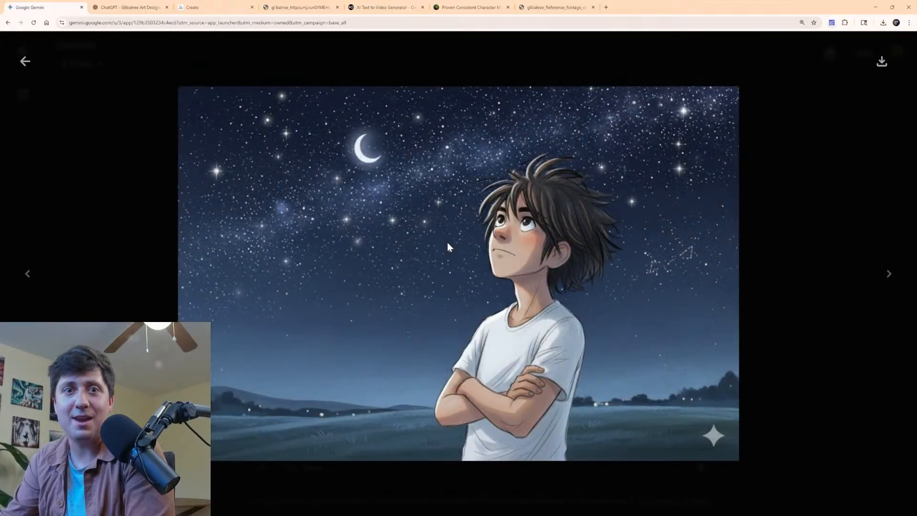
click(25, 62)
Compare the starry-night image with the school and bedroom images and the attached reference frame for character consistency.
scroll(477, 239, up, 10)
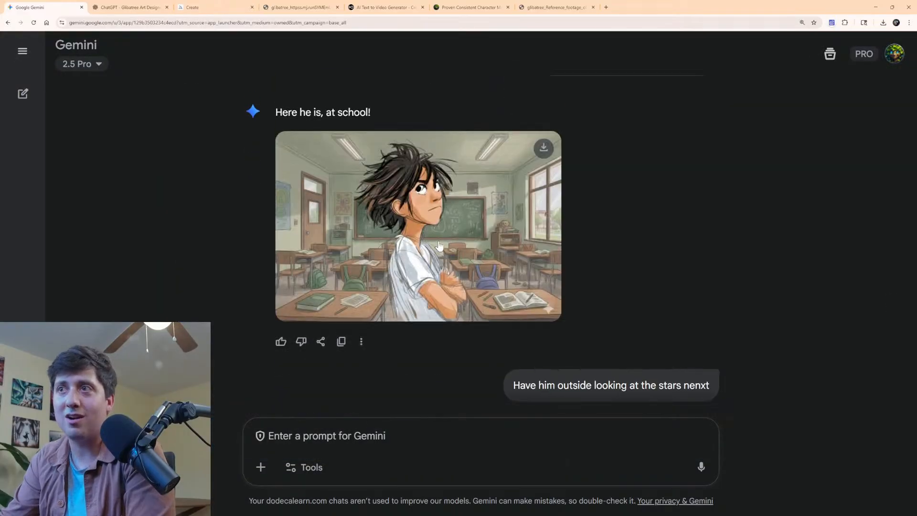
scroll(394, 230, down, 7)
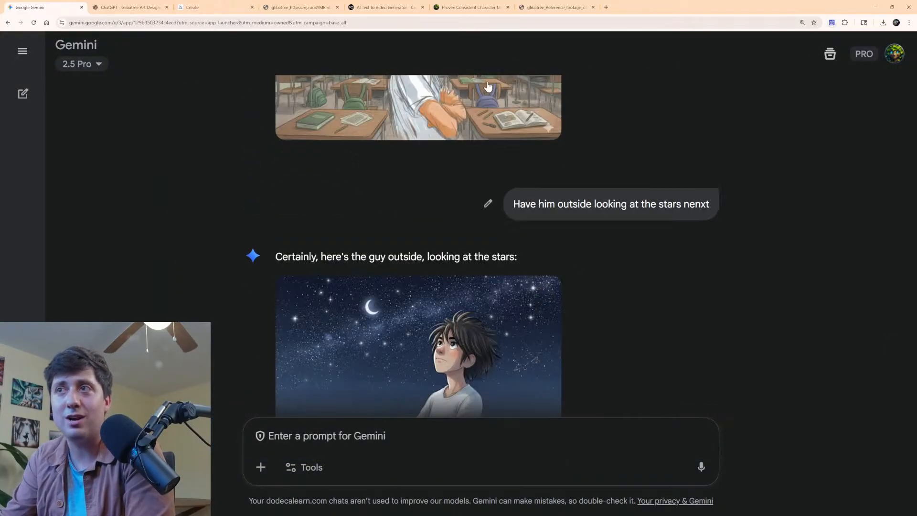
scroll(470, 219, up, 5)
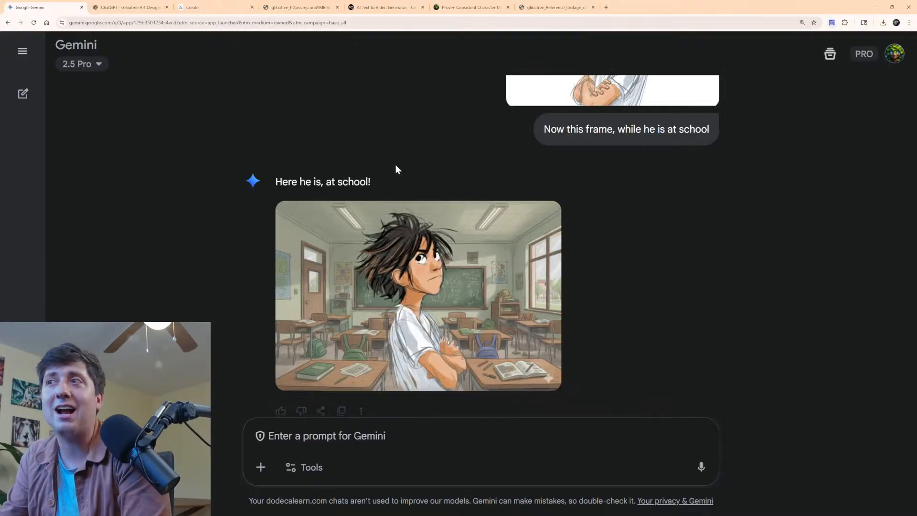
scroll(397, 172, up, 3)
scroll(397, 179, down, 5)
scroll(400, 184, up, 6)
scroll(401, 185, down, 10)
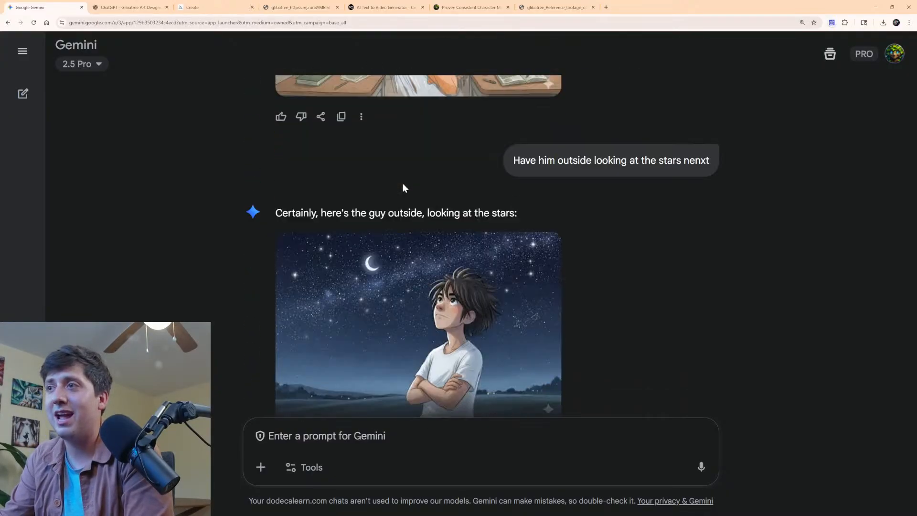
scroll(403, 184, up, 6)
scroll(403, 183, up, 8)
scroll(403, 184, down, 8)
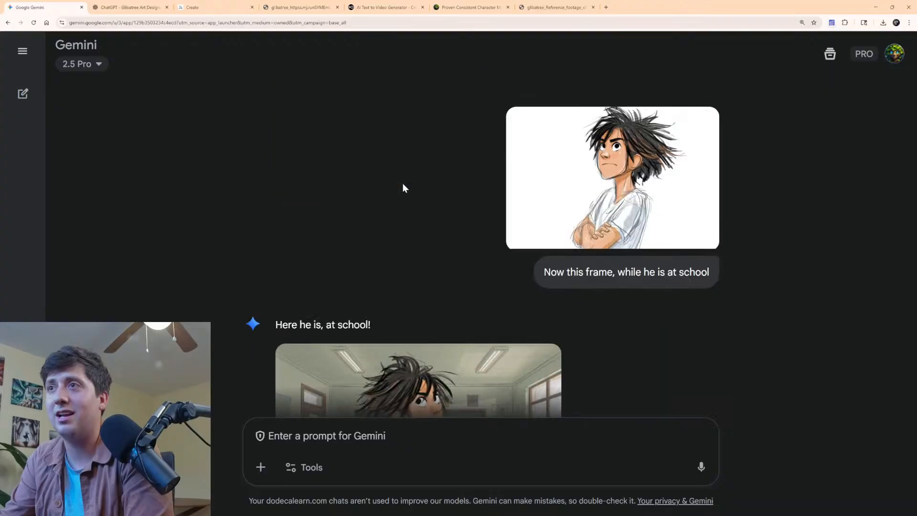
scroll(403, 184, up, 5)
scroll(403, 183, up, 3)
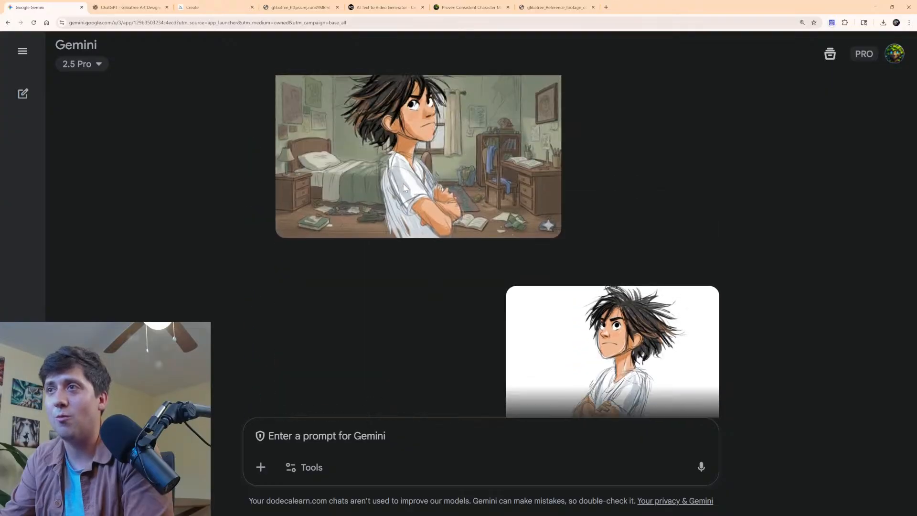
scroll(247, 88, down, 10)
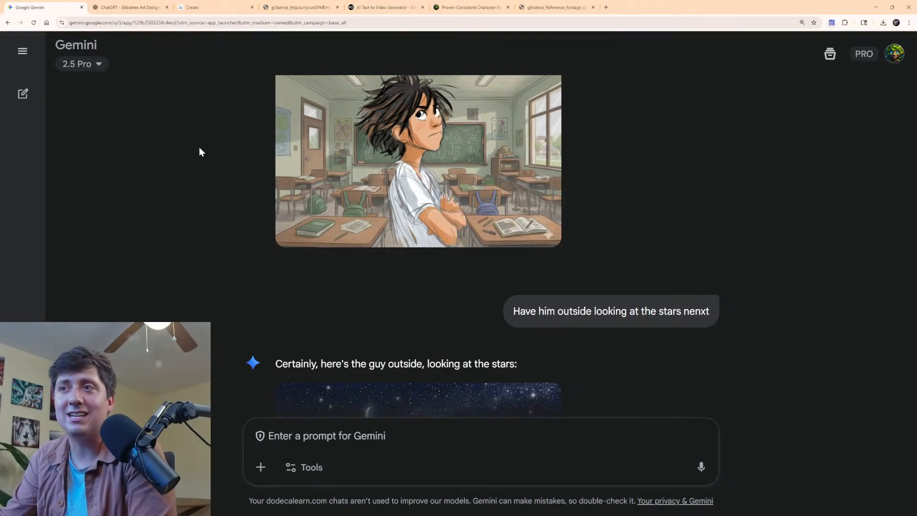
scroll(199, 147, down, 4)
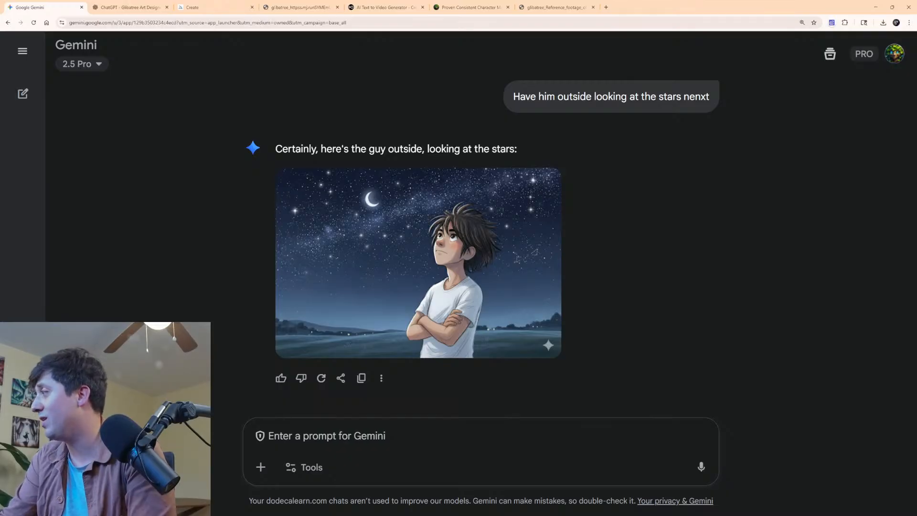
Attach the low-poly fox image and submit the prompt "Turn this fox, without changing him, so that he is on a boat i the ocea".
drag(491, 436, 491, 457)
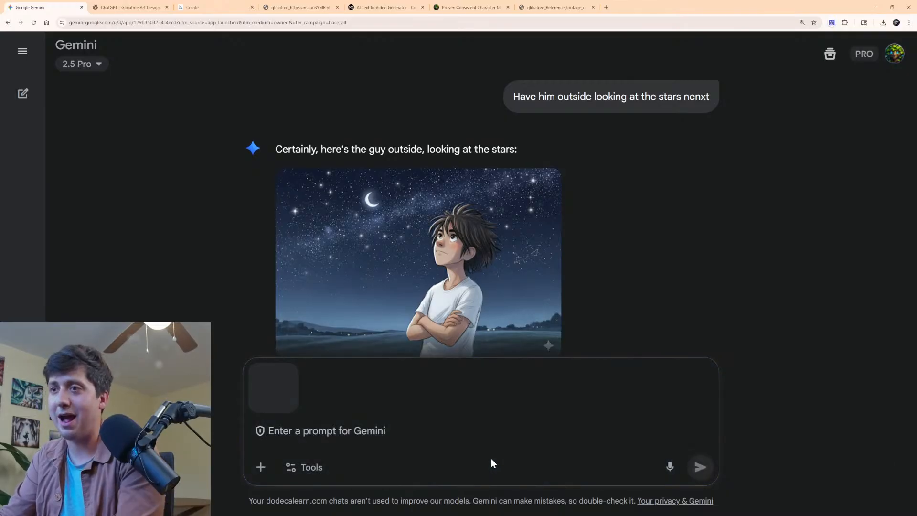
text(T)
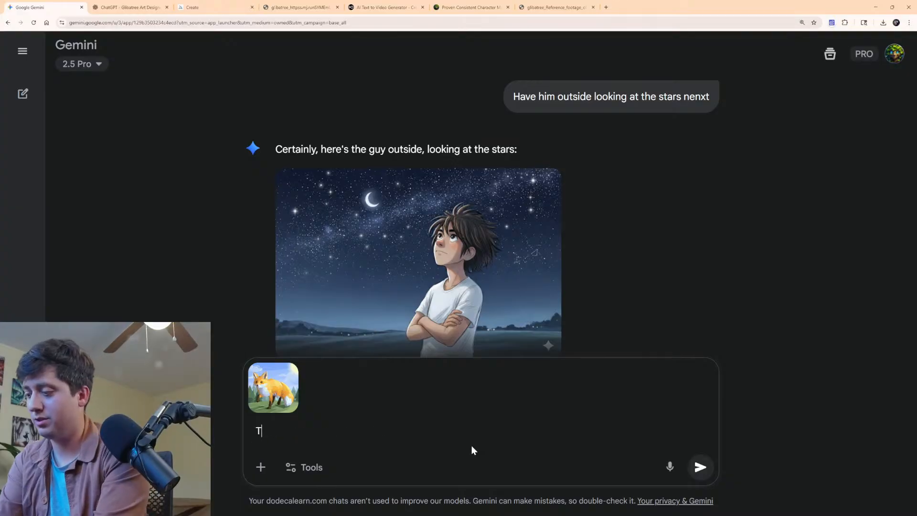
text(urn this)
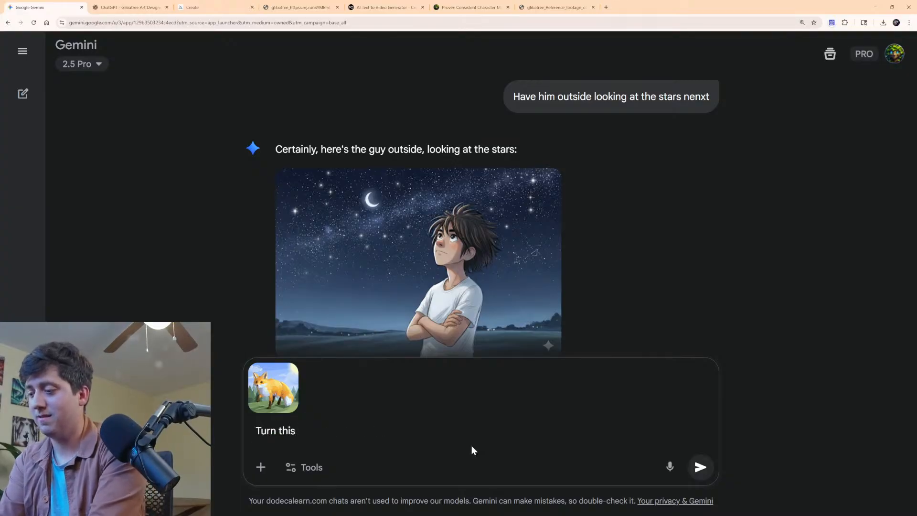
text( fox, with)
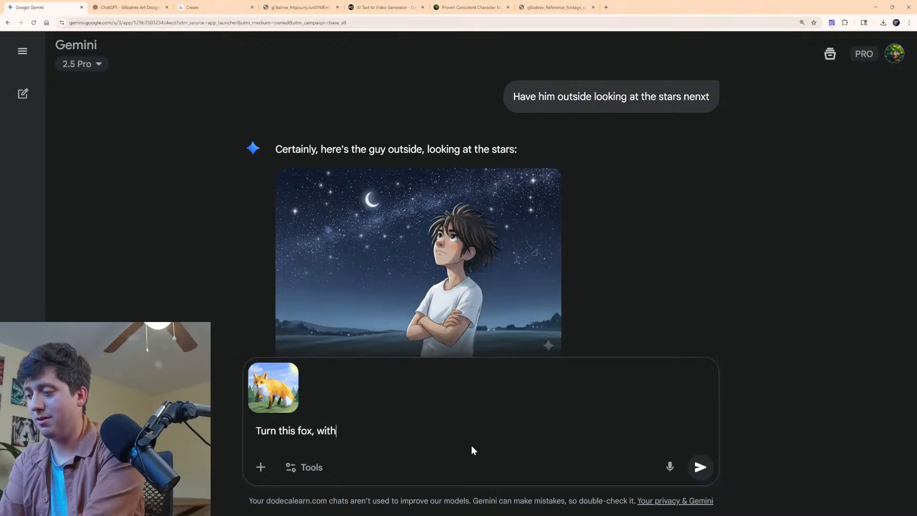
text(out chang)
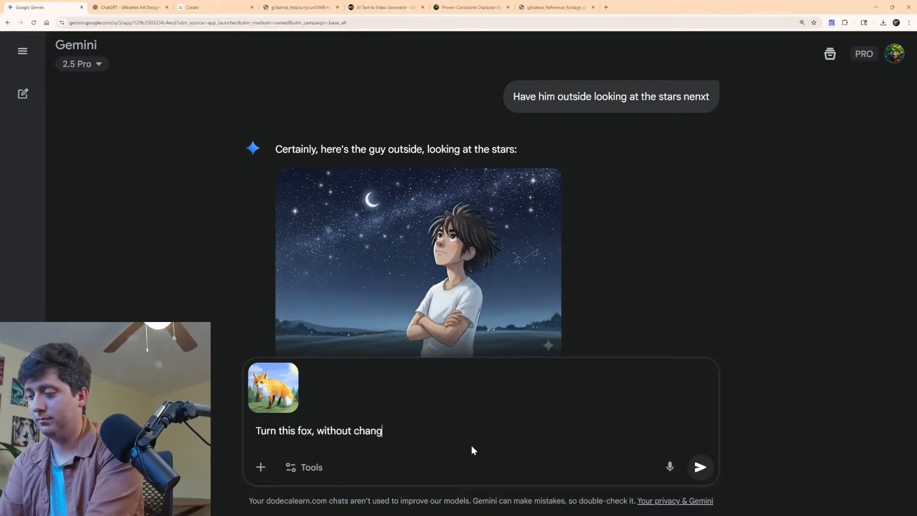
text(ing him, so that he is on a)
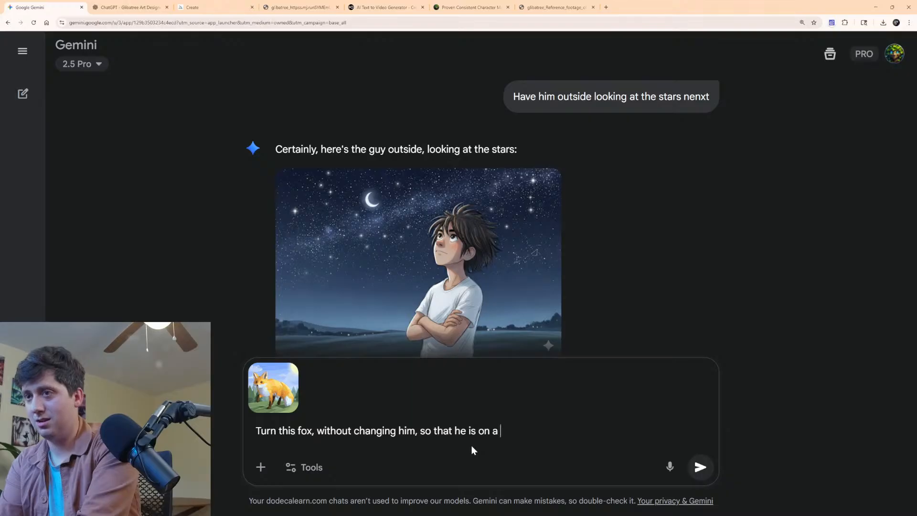
text(boat i)
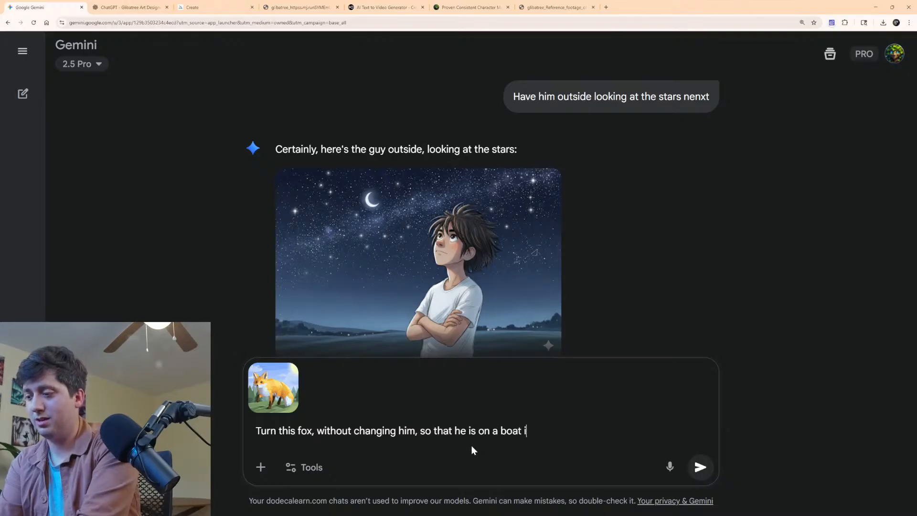
text( the oc)
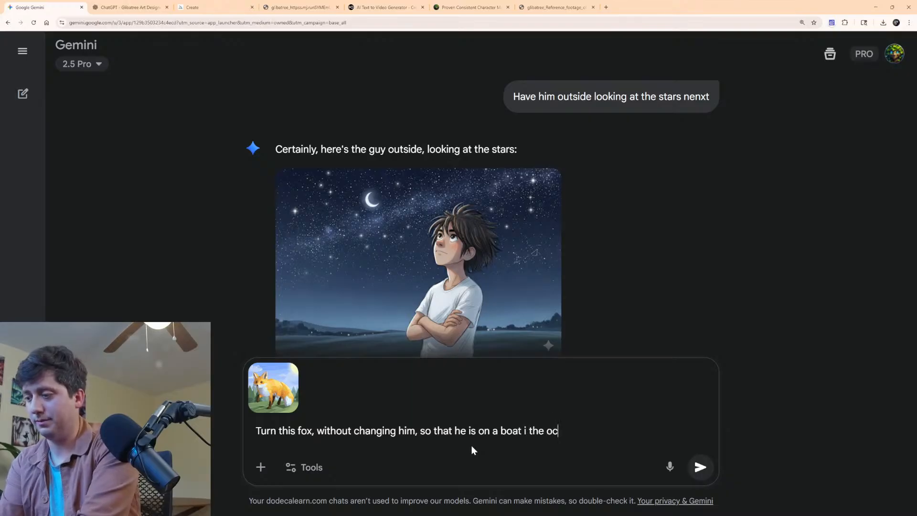
text(e)
key(BackSpace)
text(ea)
key(Return)
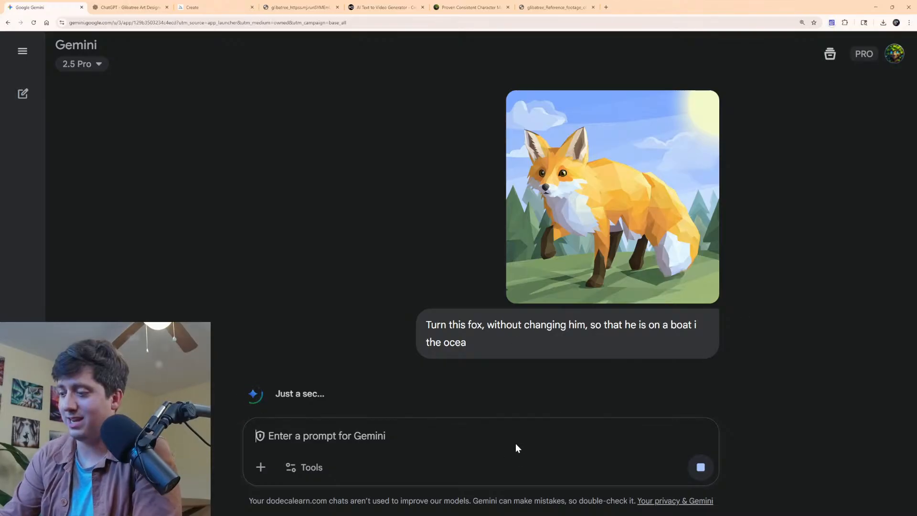
text(n)
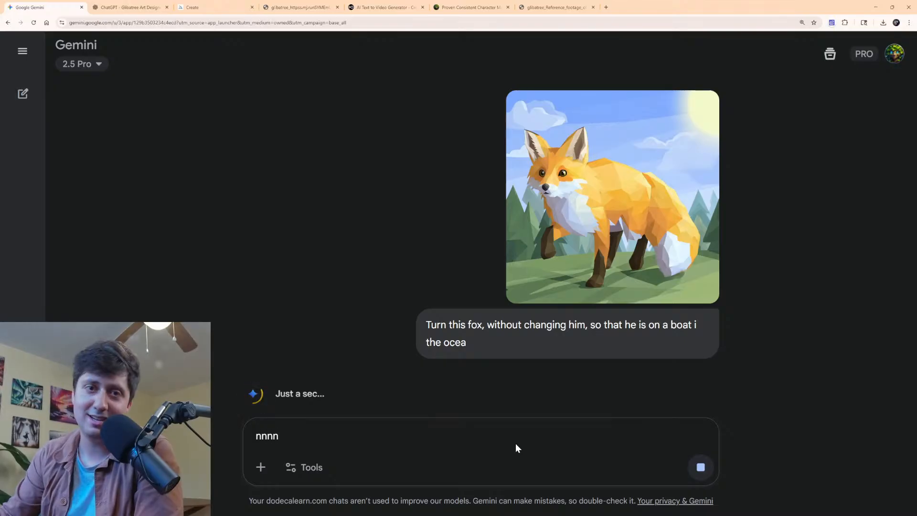
text(nnn)
key(ctrl+a)
key(BackSpace)
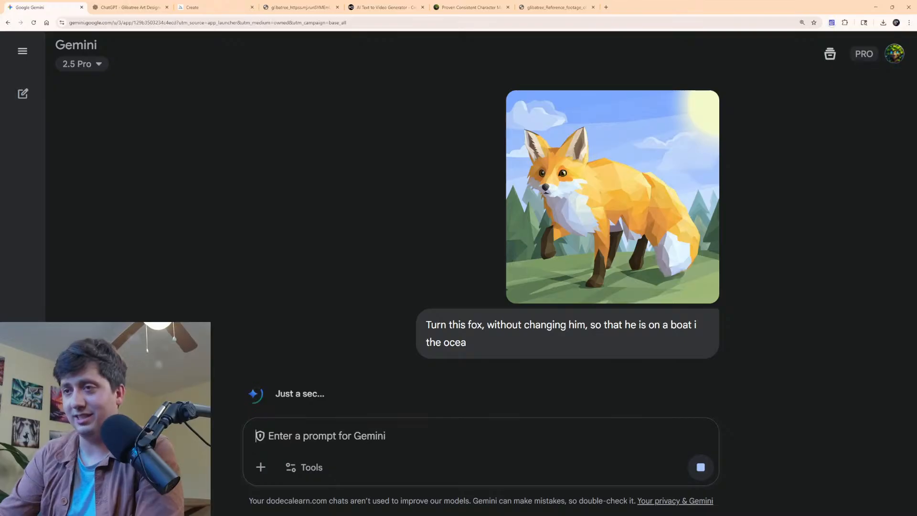
text(nn)
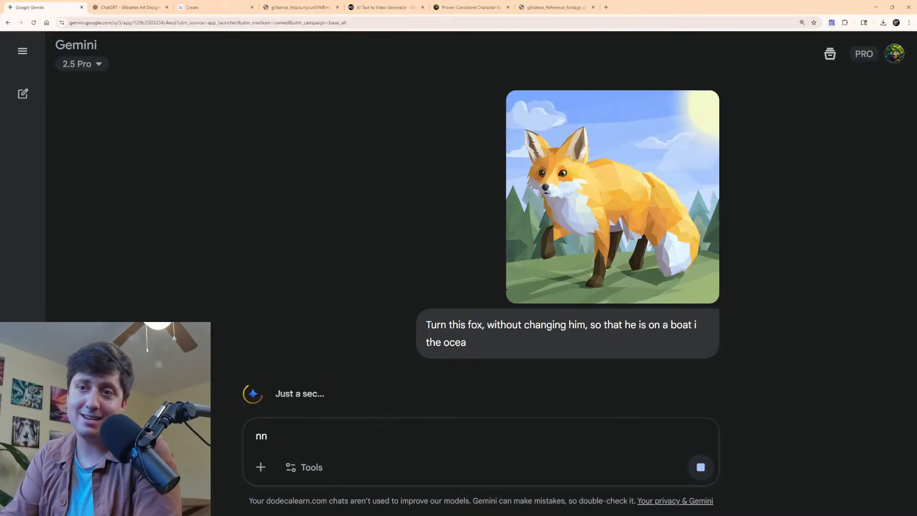
text(nnnn)
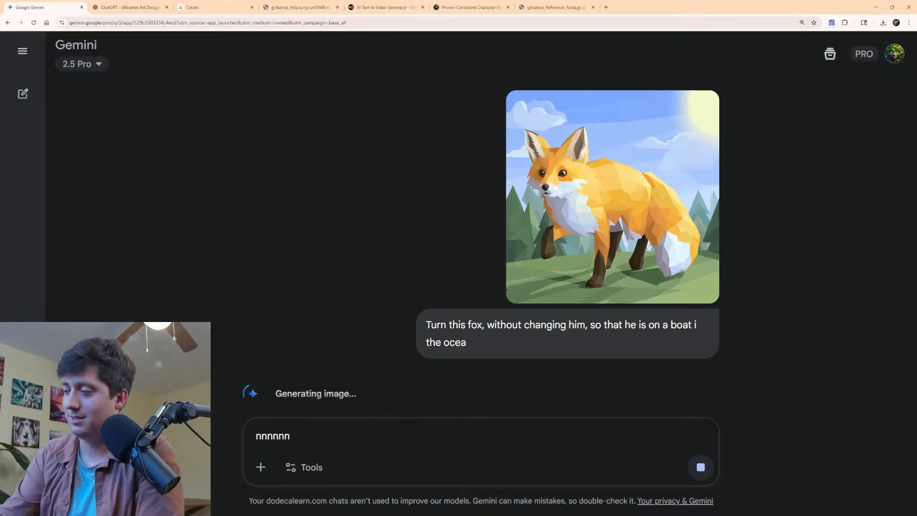
key(BackSpace)
key(BackSpace)
key(BackSpace)
key(BackSpace)
key(BackSpace)
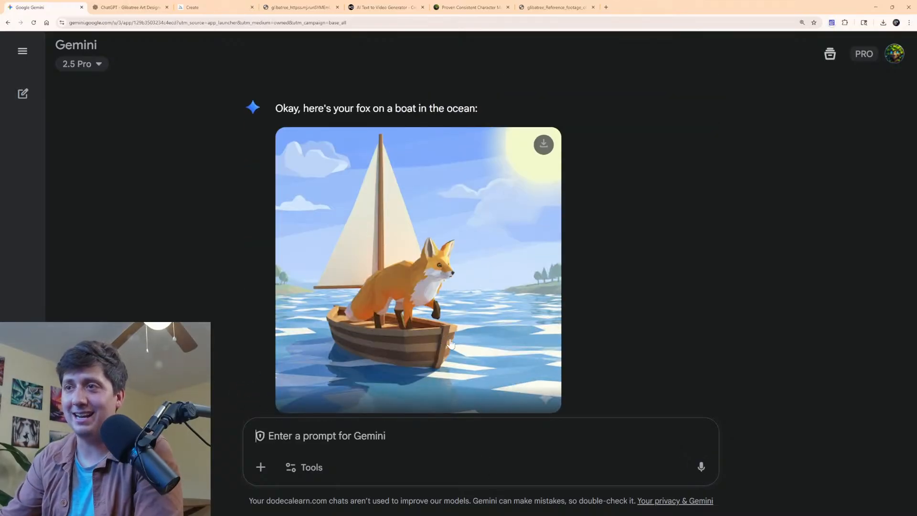
Compare the generated fox-on-a-boat image with the attached original fox reference.
scroll(450, 343, up, 6)
scroll(453, 334, down, 6)
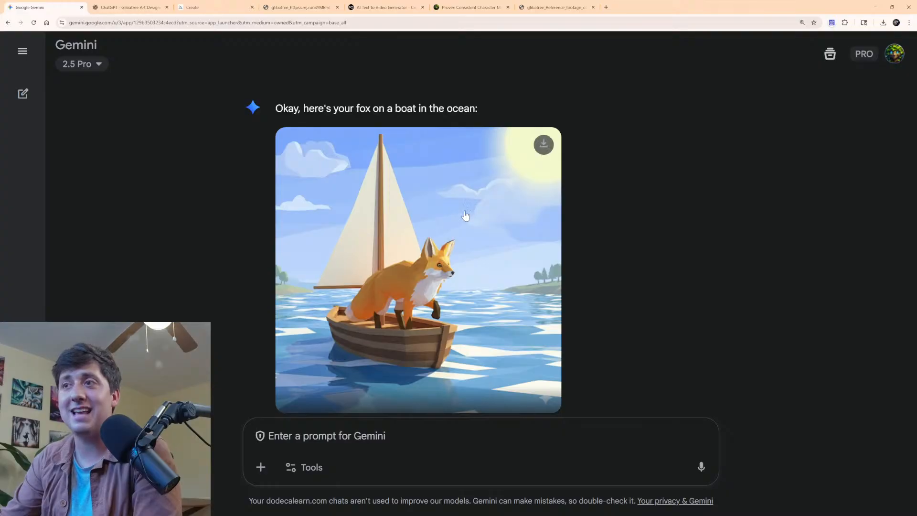
scroll(466, 216, up, 5)
scroll(475, 343, down, 5)
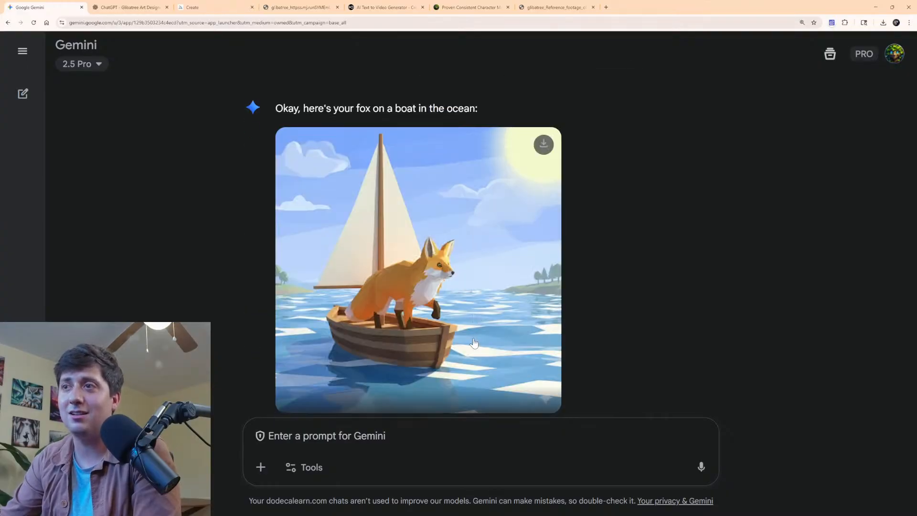
scroll(420, 391, up, 5)
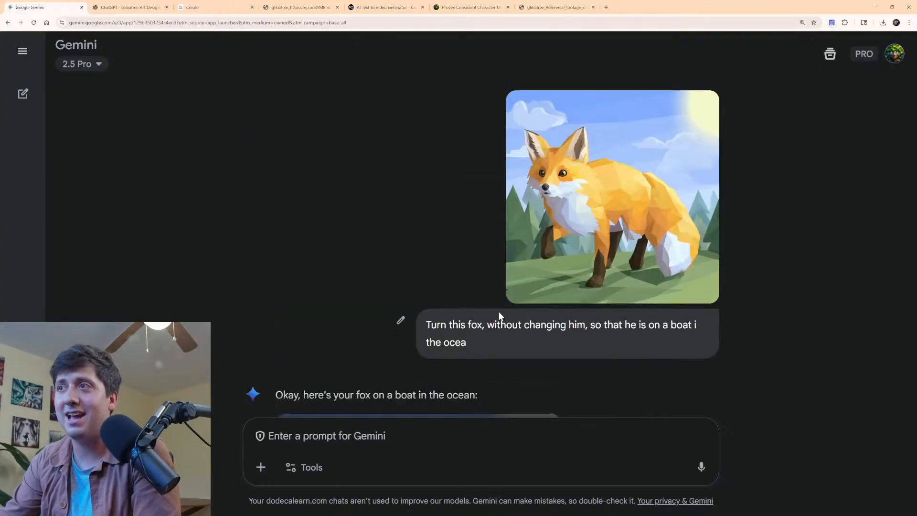
scroll(500, 317, down, 5)
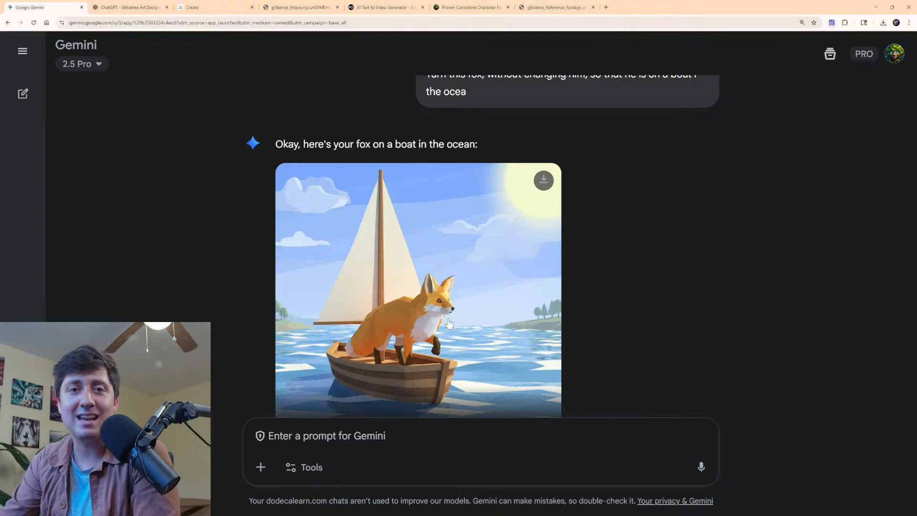
Submit the follow-up prompt "Take away the sail, annd make the boat bigger" for the fox-on-a-boat image.
scroll(382, 358, down, 2)
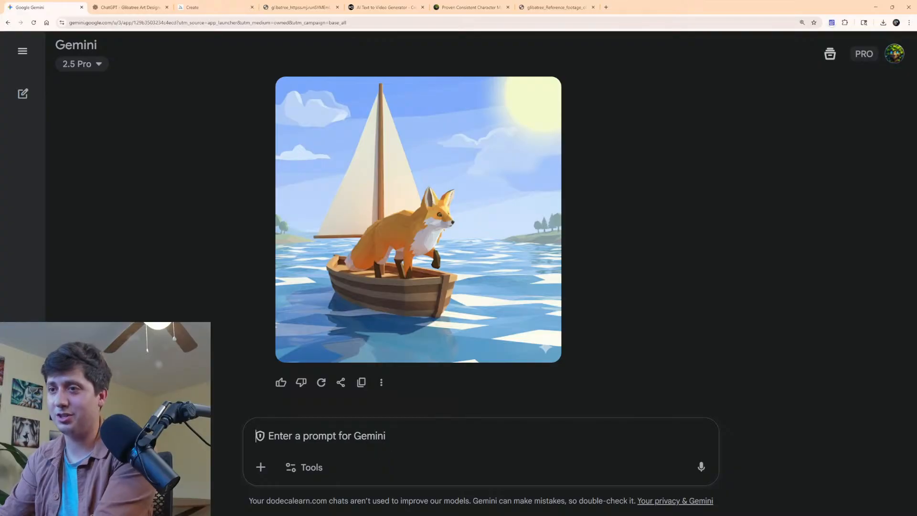
text(Take away the sail, annd make the boat bigger)
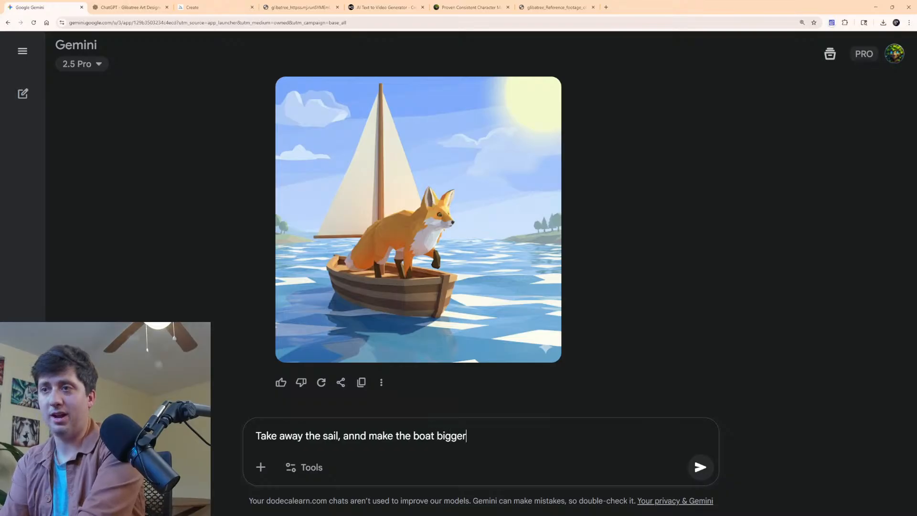
key(Return)
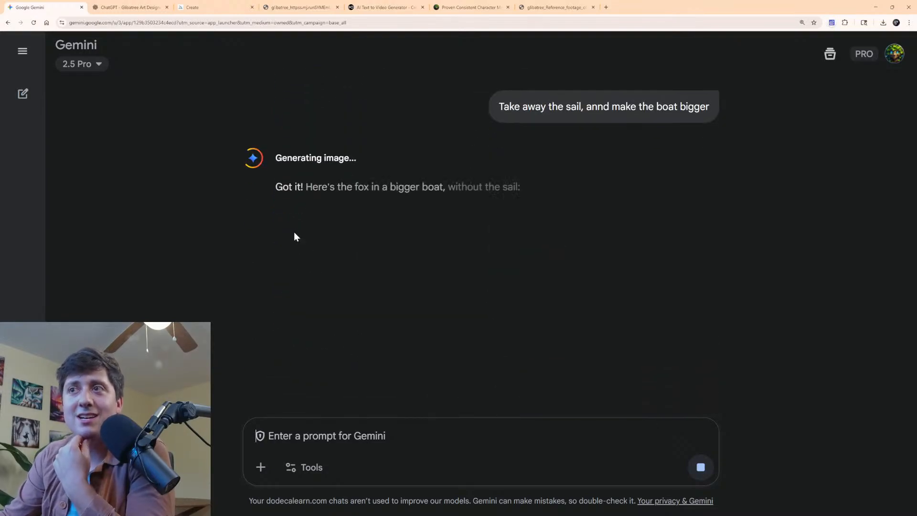
Switch to Midjourney and examine the first running-fox video, pausing and scrubbing through the fox's turn, and return to the creations.
click(212, 7)
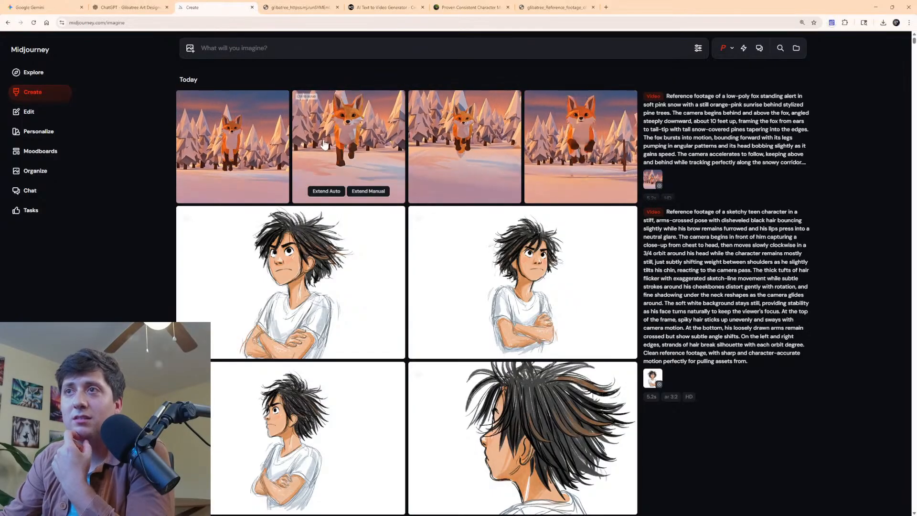
click(213, 159)
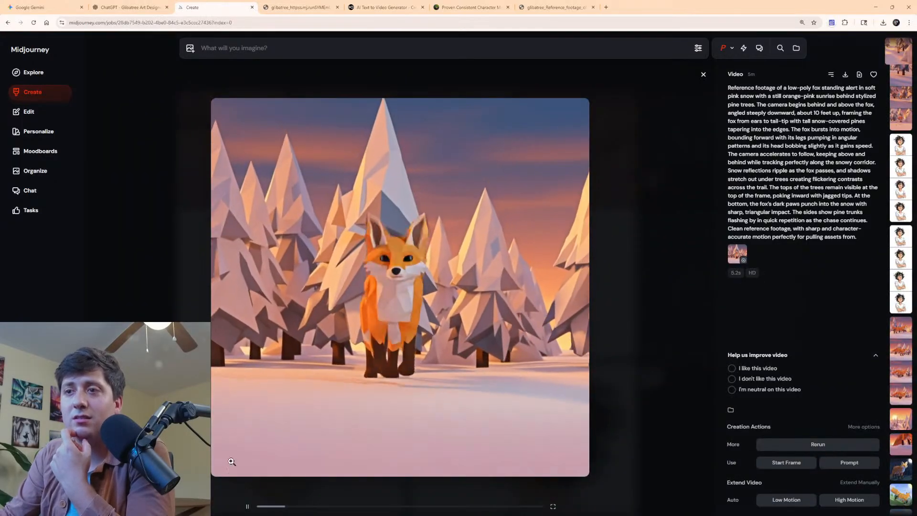
click(247, 507)
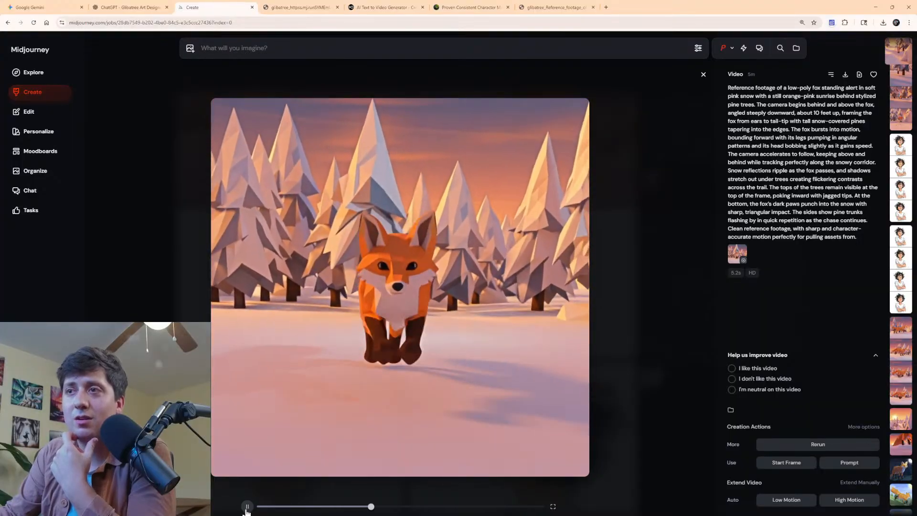
click(246, 510)
click(246, 510)
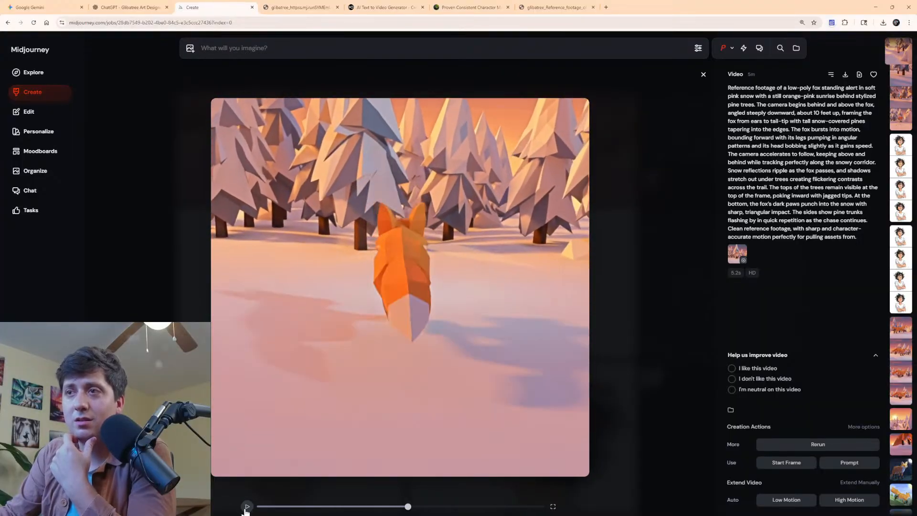
click(247, 508)
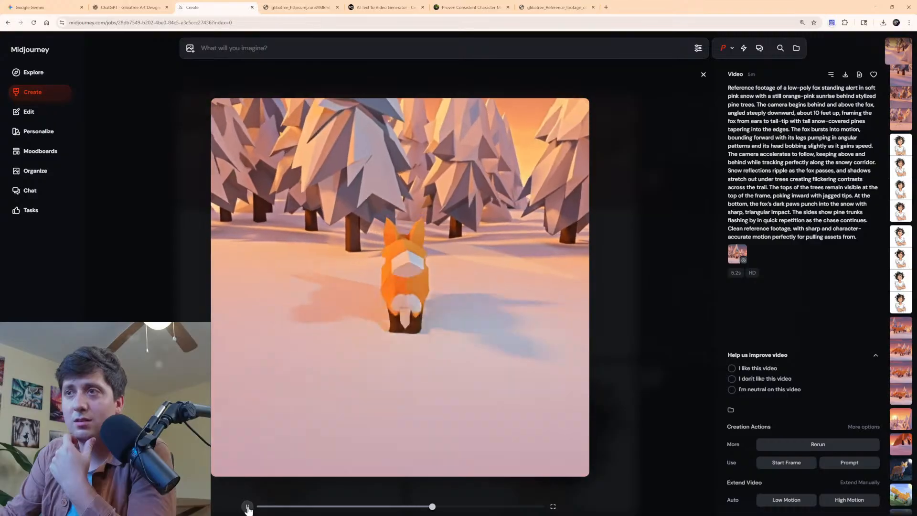
click(247, 508)
drag(345, 506, 394, 507)
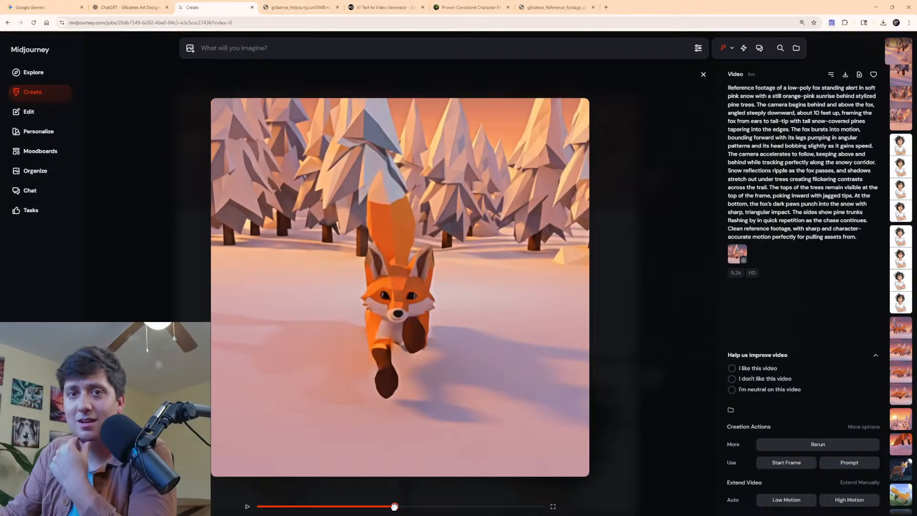
drag(394, 507, 395, 506)
key(Escape)
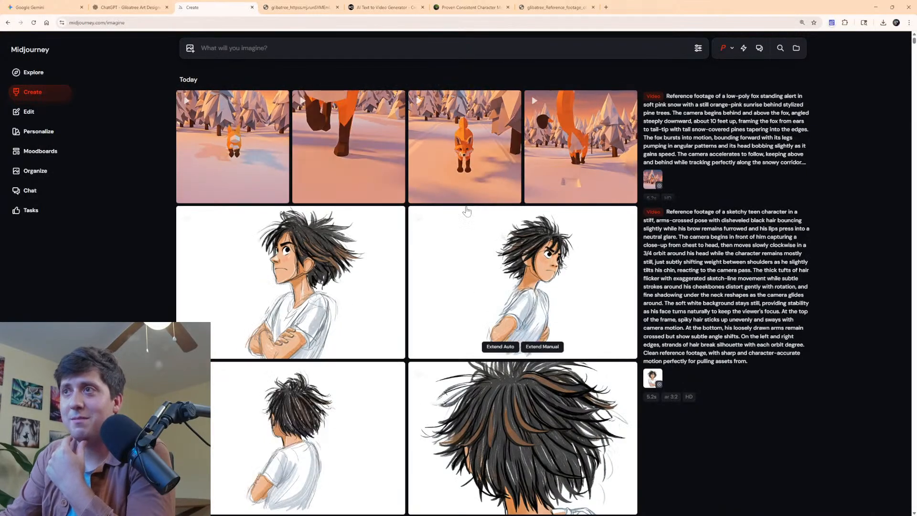
Open the fourth running-fox video and scrub through its paused playback to inspect the fox's motion.
mouse_move(580, 149)
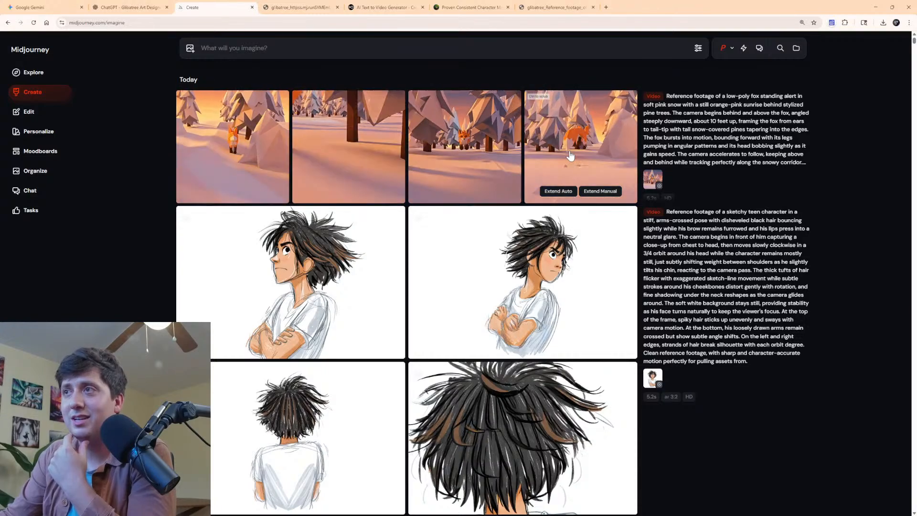
click(567, 160)
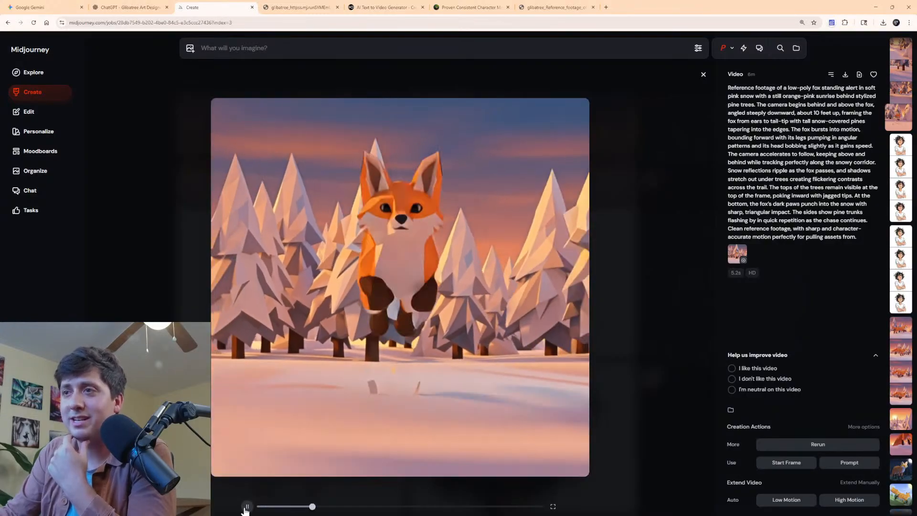
click(247, 506)
drag(313, 507, 455, 510)
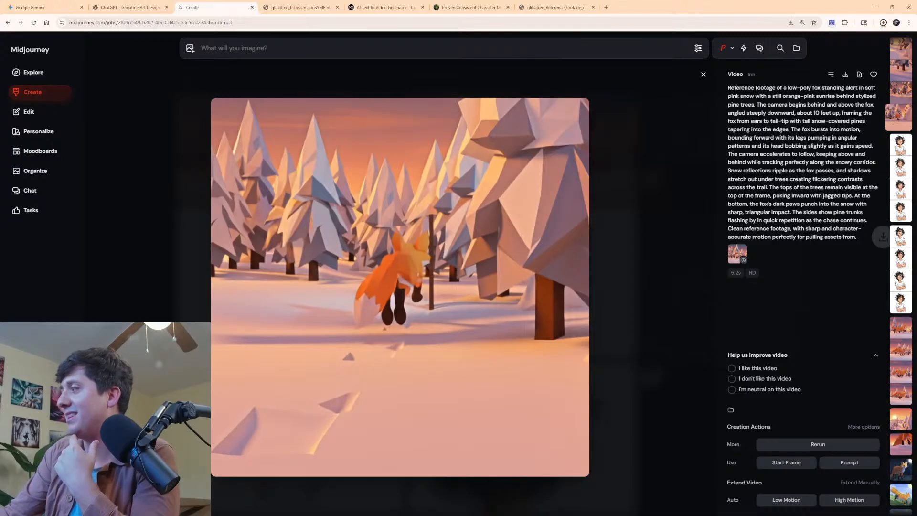
Download the fourth fox video and place it in the Premiere Pro timeline on track V2 at 00:00:03:22, after the existing clips.
click(859, 75)
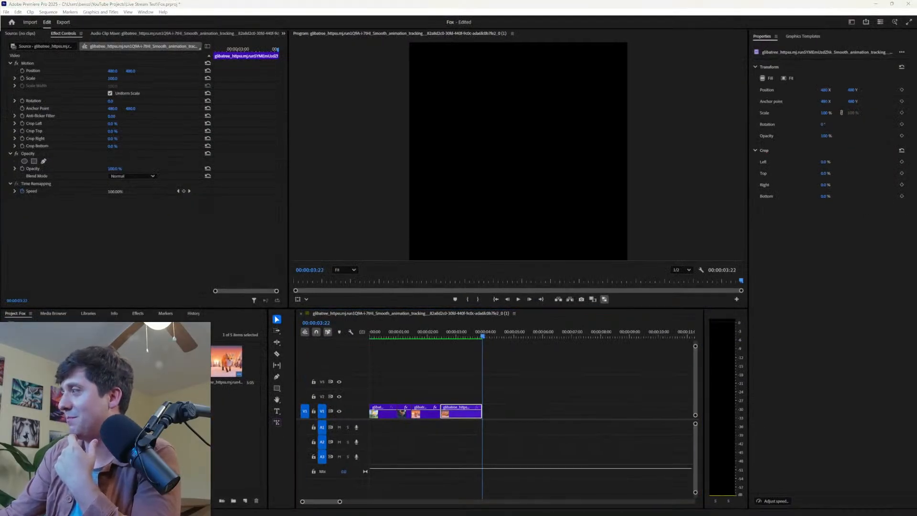
drag(895, 400, 503, 391)
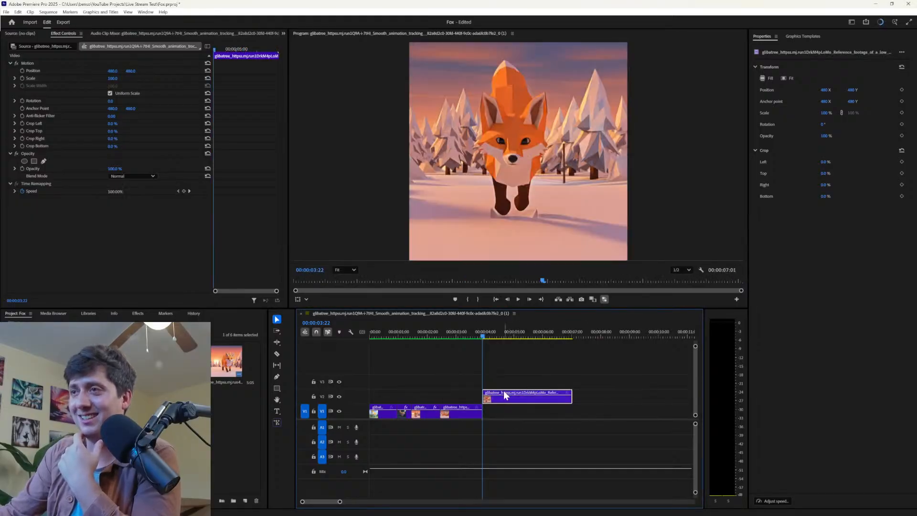
Trim the running-fox clip so the sequence ends at 00:00:05:19, place it on V1 after the third snow clip, and play the sequence.
drag(475, 330, 519, 340)
mouse_move(492, 397)
mouse_down()
mouse_move(540, 399)
mouse_move(497, 401)
mouse_move(521, 404)
mouse_move(507, 408)
mouse_up()
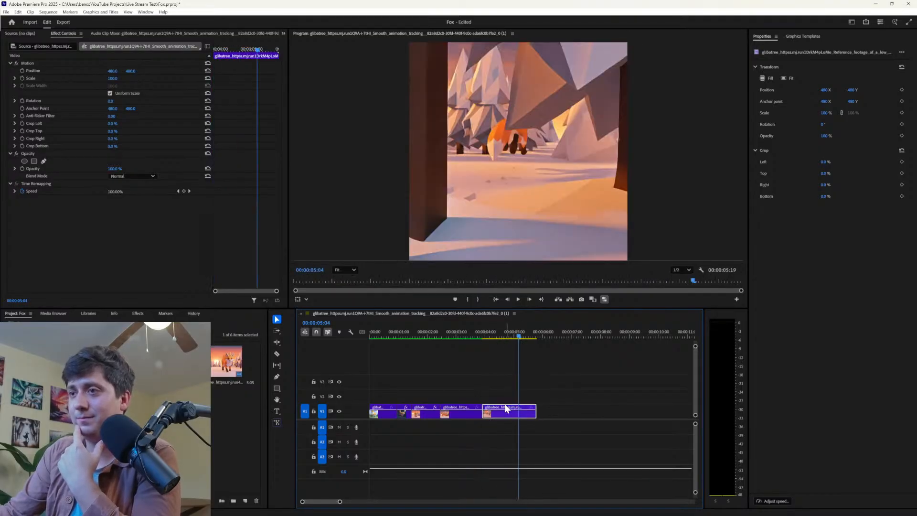
drag(423, 334, 364, 332)
key(space)
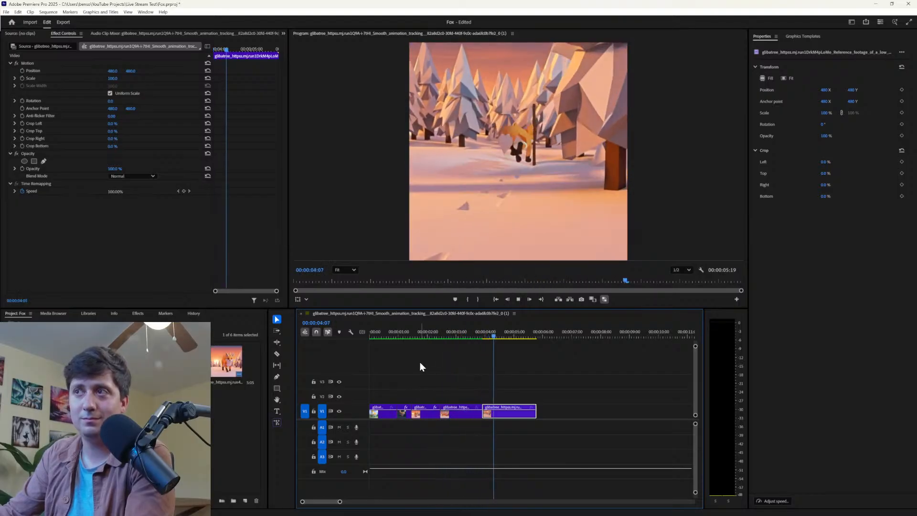
key(space)
drag(483, 333, 440, 332)
drag(409, 381, 385, 411)
key(Delete)
drag(438, 334, 525, 342)
key(ctrl+z)
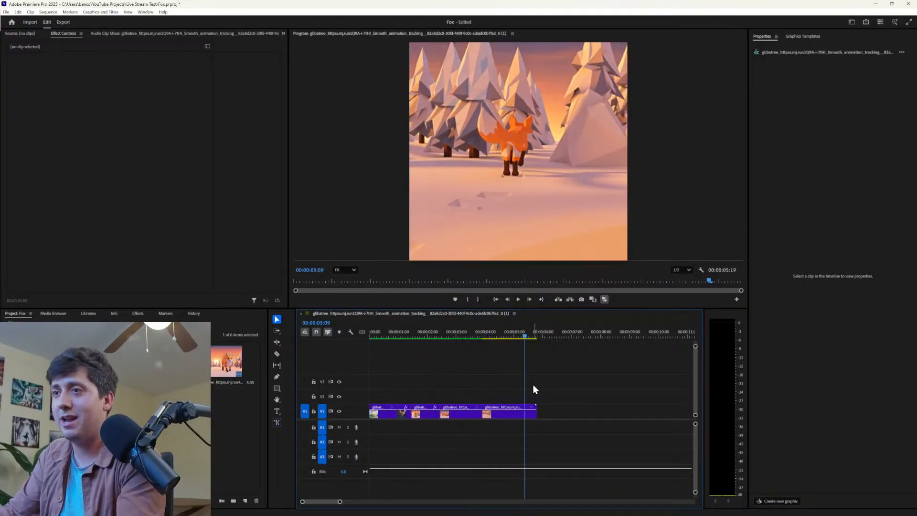
Reorder V1 so the snow-scene clips start the sequence and the daytime and night fox clips follow them.
drag(386, 414, 638, 411)
drag(510, 384, 437, 416)
drag(549, 415, 521, 416)
Move the daytime clip closer to the snow clips and apply a video transition to the last snow clip's end and the daytime clip's start.
click(137, 313)
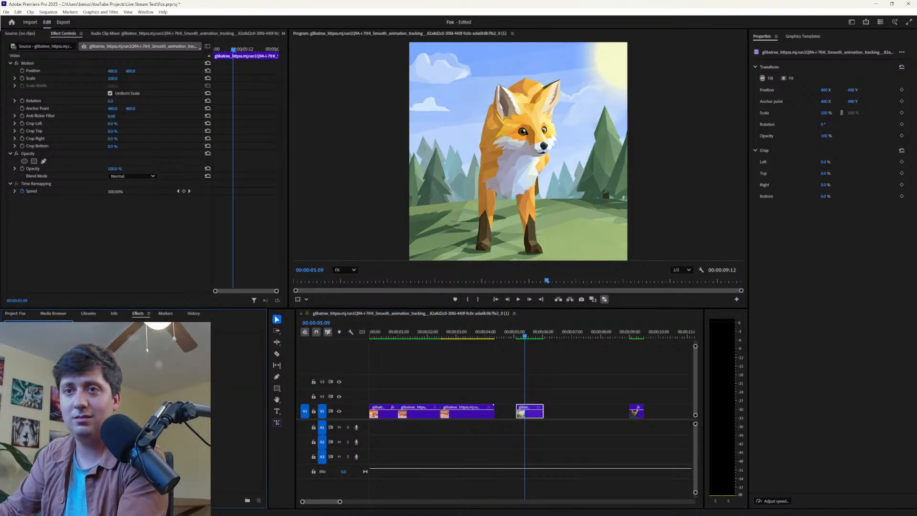
click(53, 398)
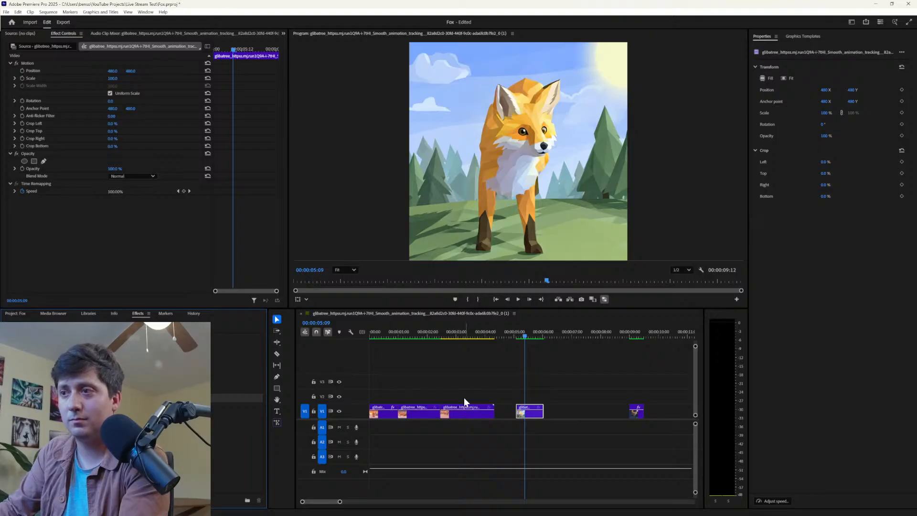
drag(538, 421, 524, 419)
drag(53, 398, 372, 398)
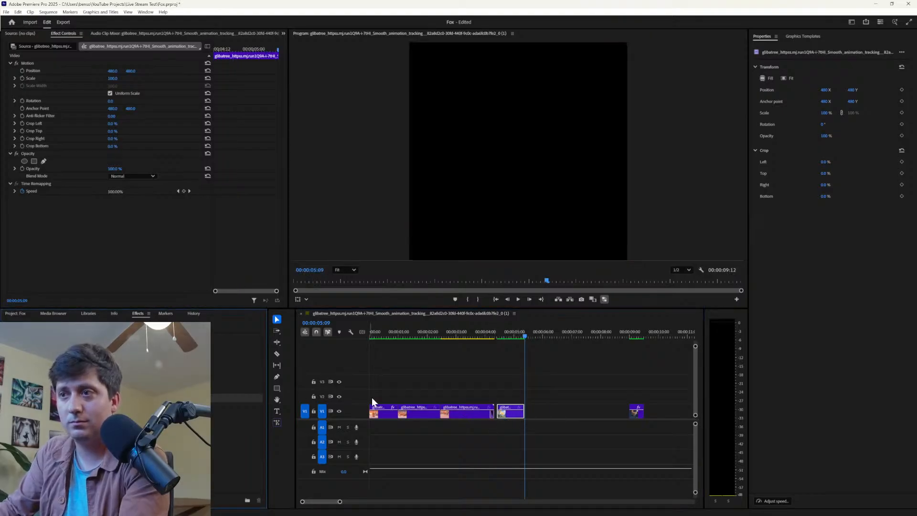
drag(501, 417, 501, 417)
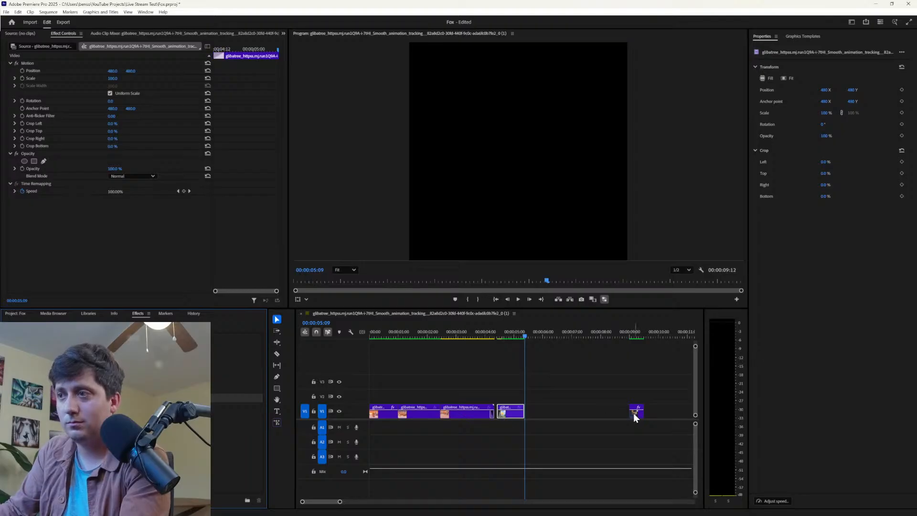
Place the night fox clip directly after the daytime clip and extend it so the sequence ends at 00:00:06:09.
drag(633, 414, 529, 414)
drag(532, 337, 374, 342)
key(space)
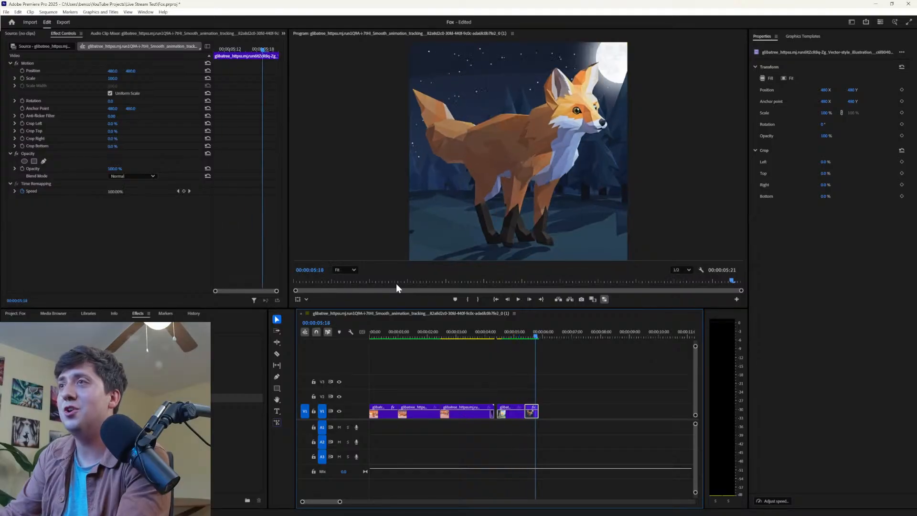
key(space)
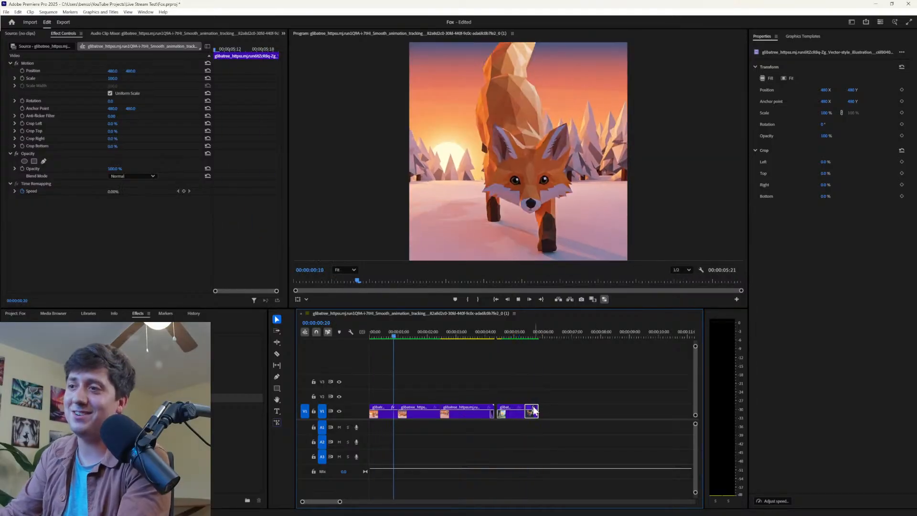
drag(542, 413, 552, 406)
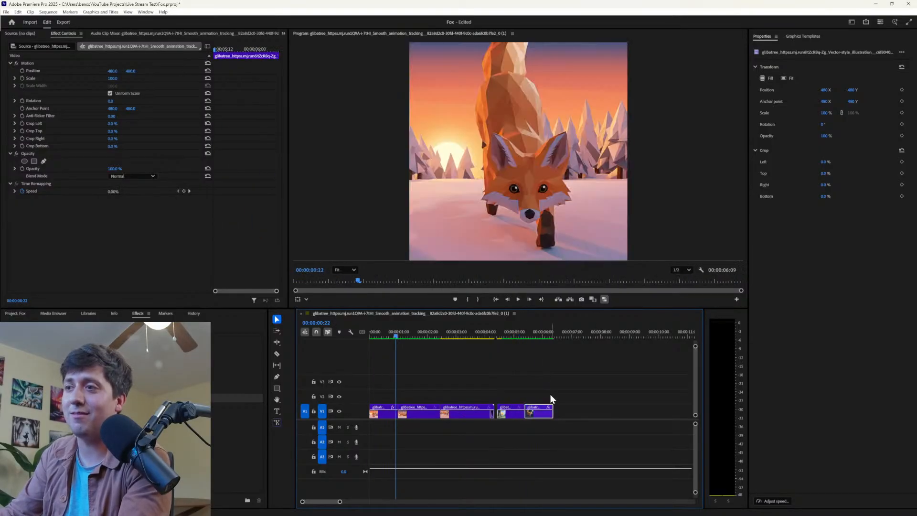
Play back the extended night clip and apply a video transition to its end.
click(525, 332)
key(space)
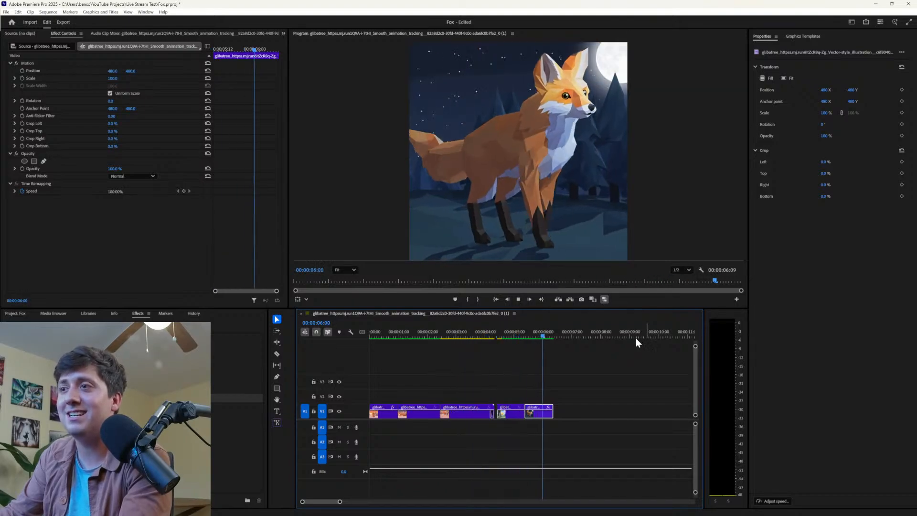
key(space)
key(shift+7)
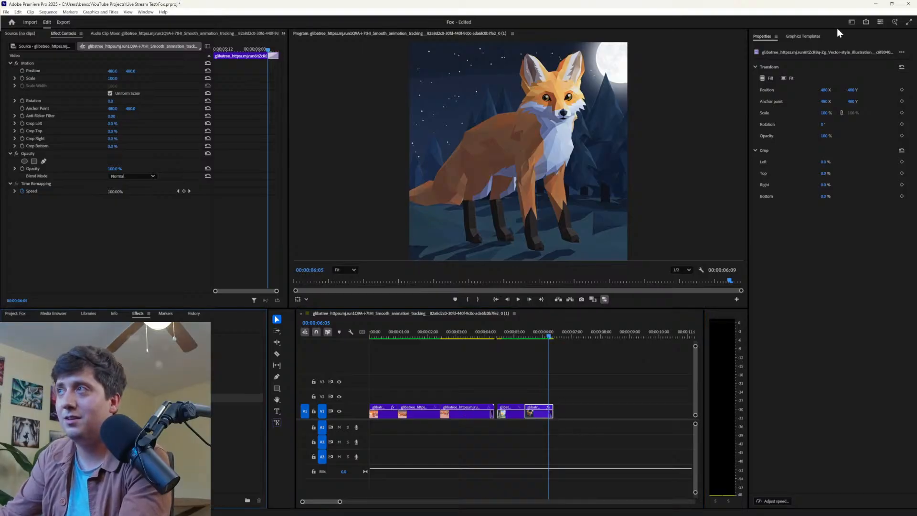
Switch to the Gemini chat in the browser and download the generated image of the fox in the bigger boat.
key(alt+Tab)
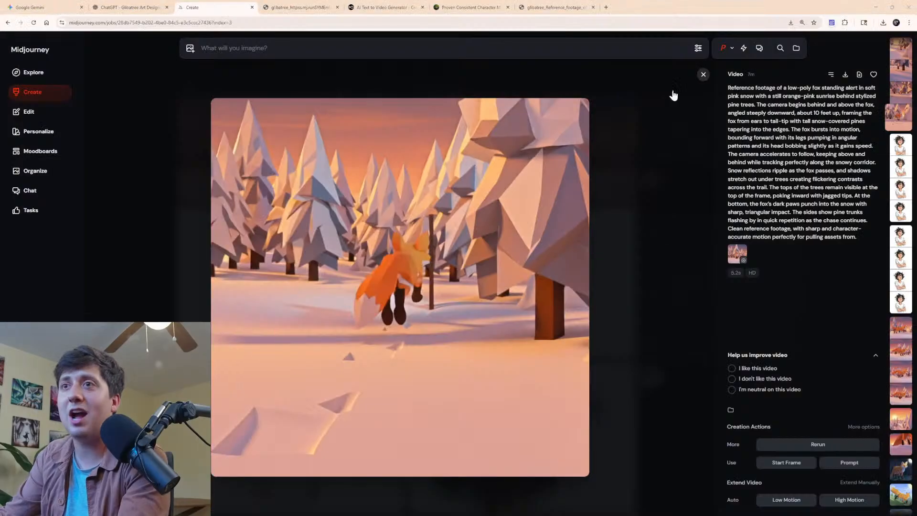
click(122, 6)
click(29, 7)
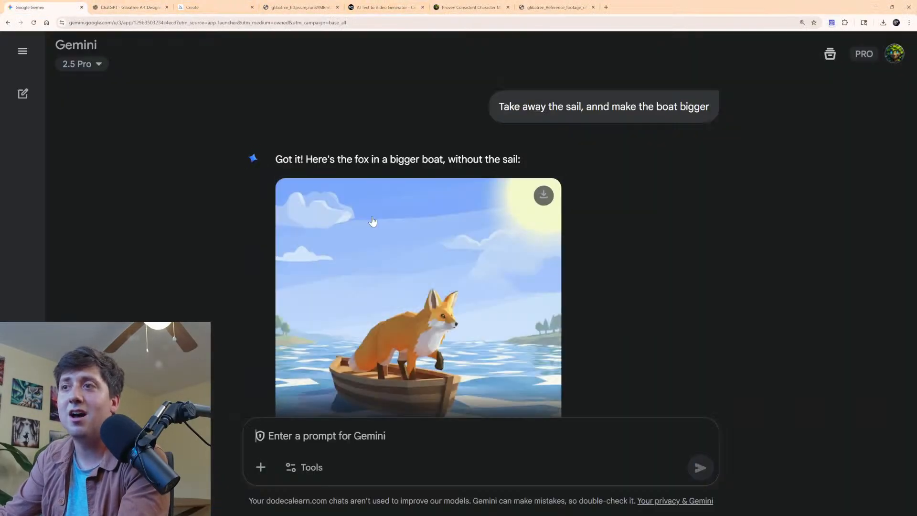
scroll(373, 221, down, 2)
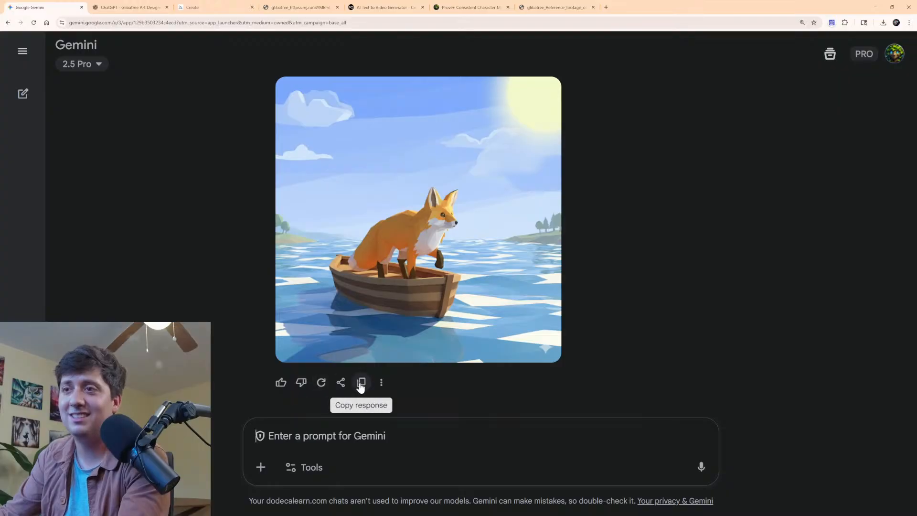
scroll(472, 287, up, 1)
scroll(472, 288, up, 3)
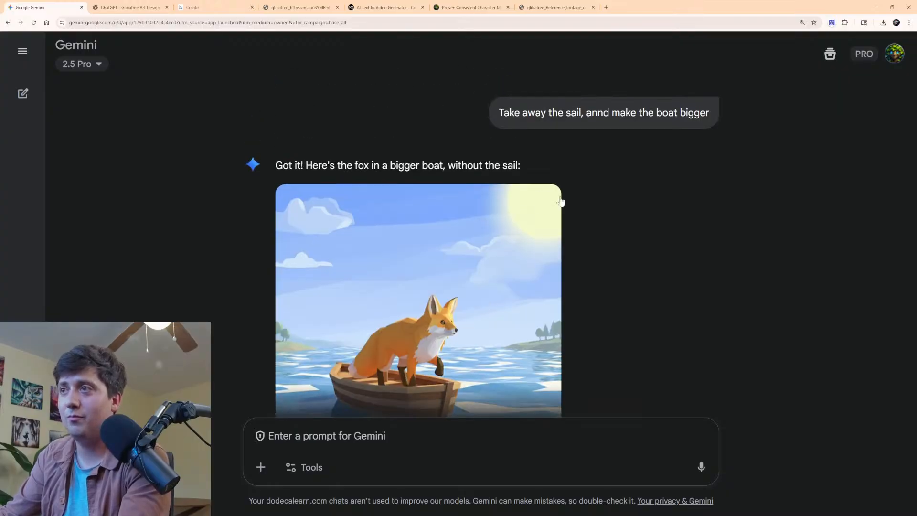
click(544, 202)
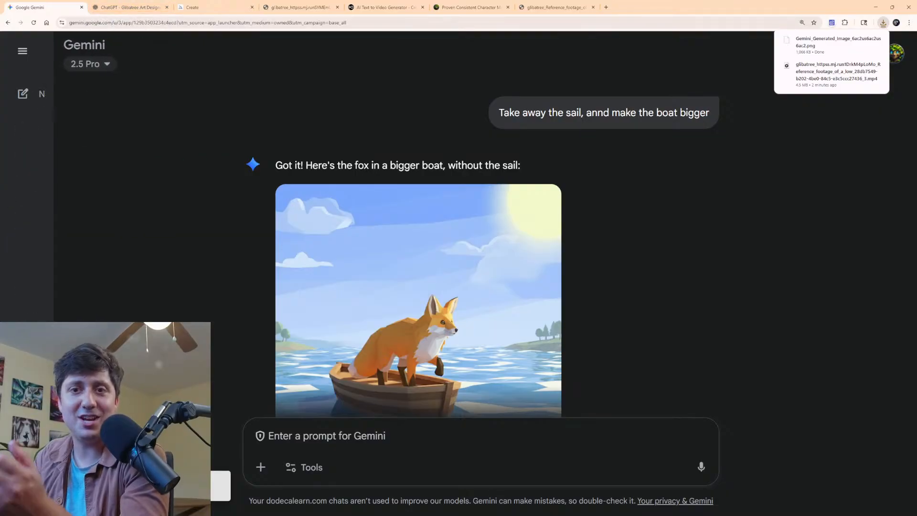
Start a new edit in the Midjourney editor and load the downloaded Gemini fox-in-boat image.
click(213, 7)
click(28, 114)
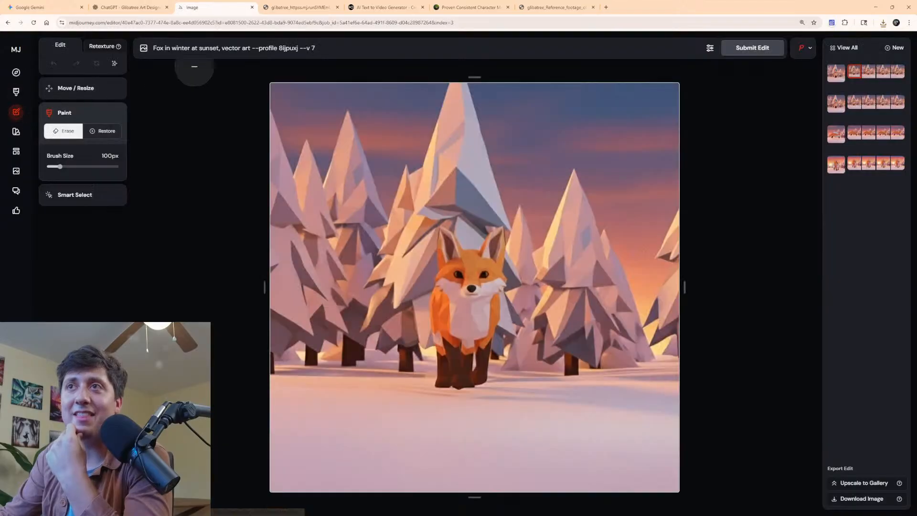
click(890, 48)
click(883, 23)
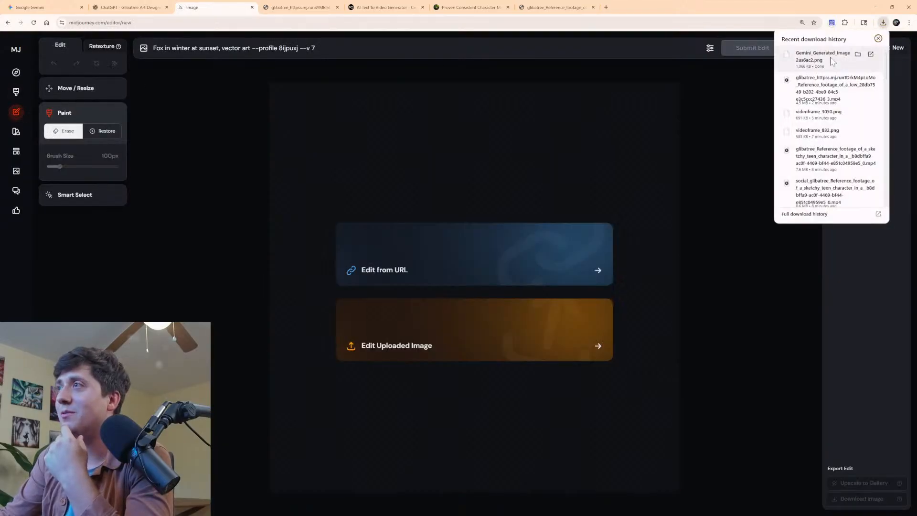
drag(812, 56, 475, 334)
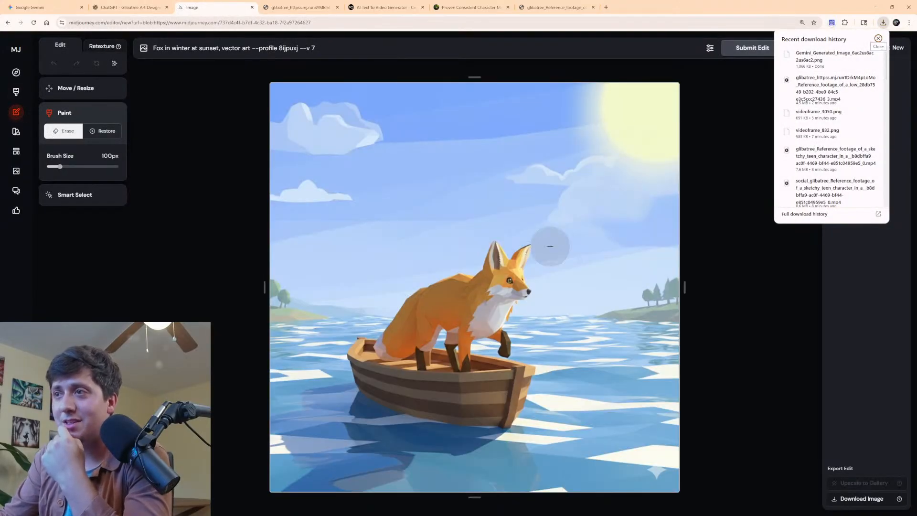
Erase the sun and the sparkle watermark along with the nearby water edge, finishing with a 122px brush.
scroll(652, 124, up, 5)
mouse_move(632, 137)
mouse_down()
mouse_move(660, 149)
mouse_move(594, 143)
mouse_move(583, 124)
mouse_up()
scroll(619, 403, down, 5)
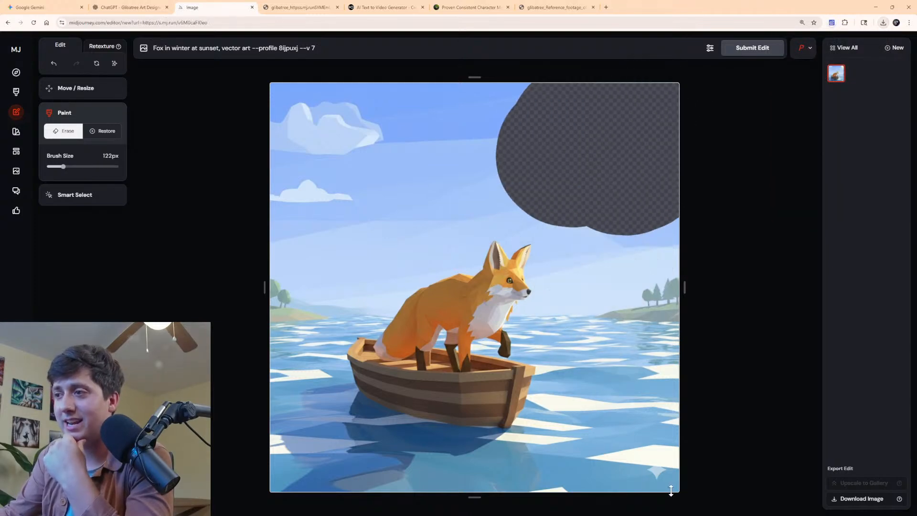
mouse_move(666, 481)
mouse_down()
mouse_move(655, 475)
mouse_move(491, 514)
mouse_up()
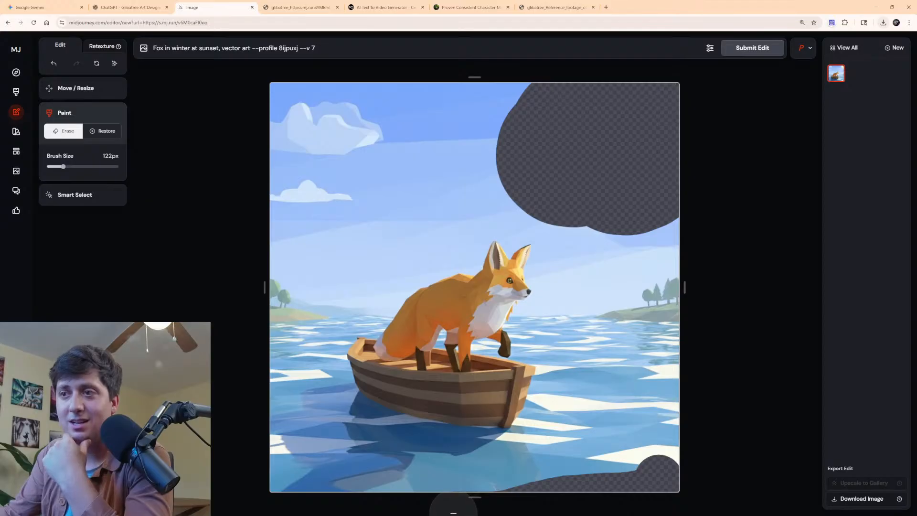
Replace the prompt with "Fox on a boat", submit the edit, and download the resulting image.
drag(316, 51, 152, 60)
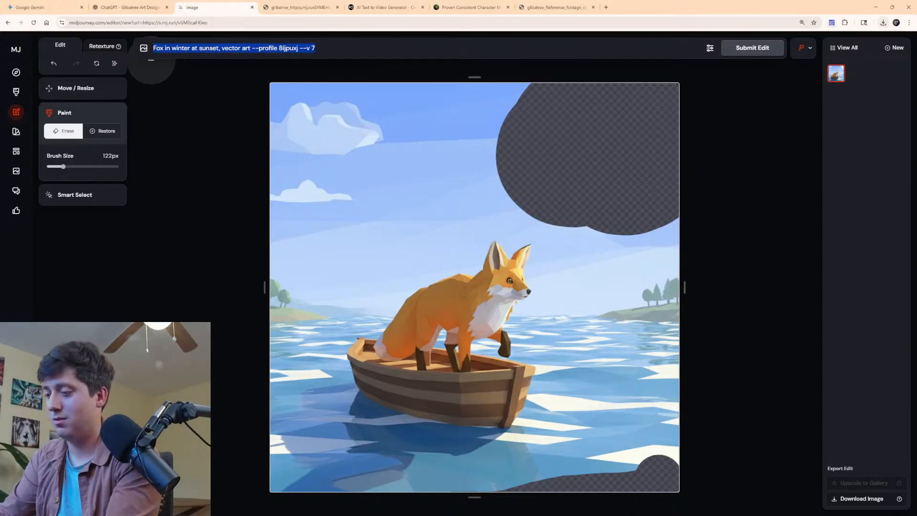
text(Fox on a boat)
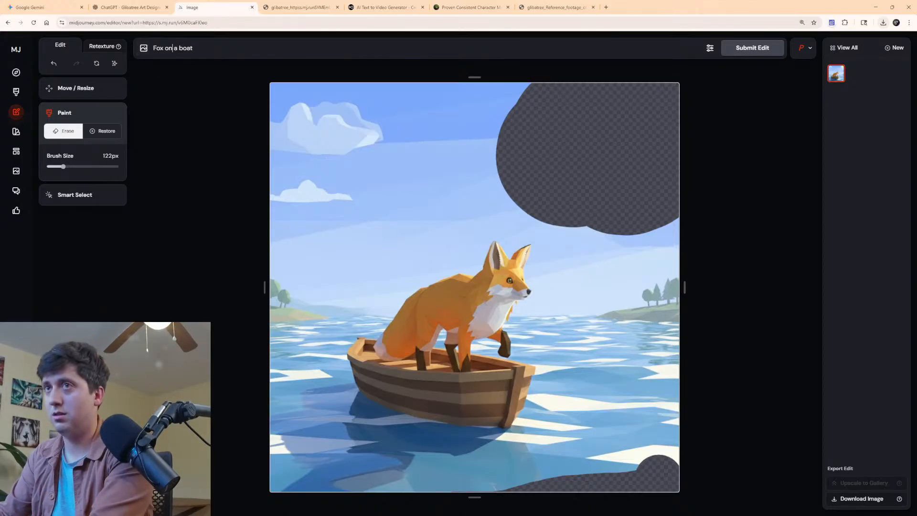
key(Return)
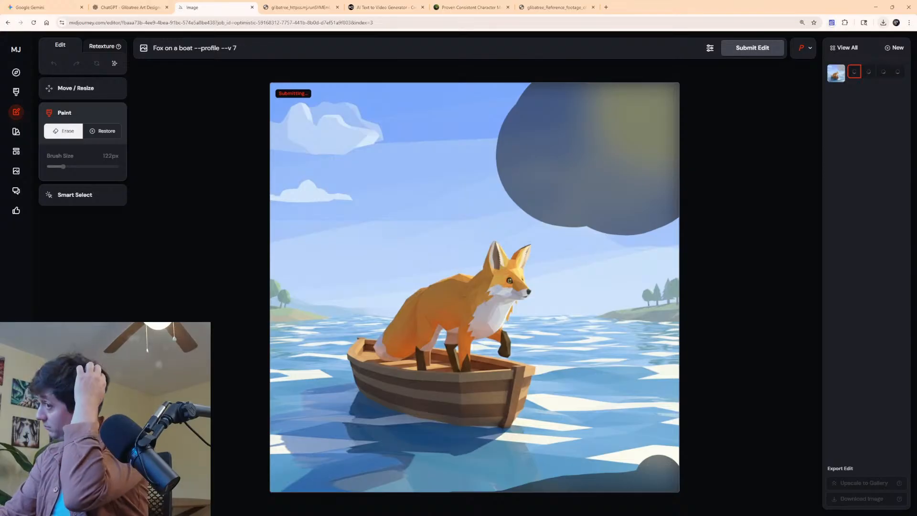
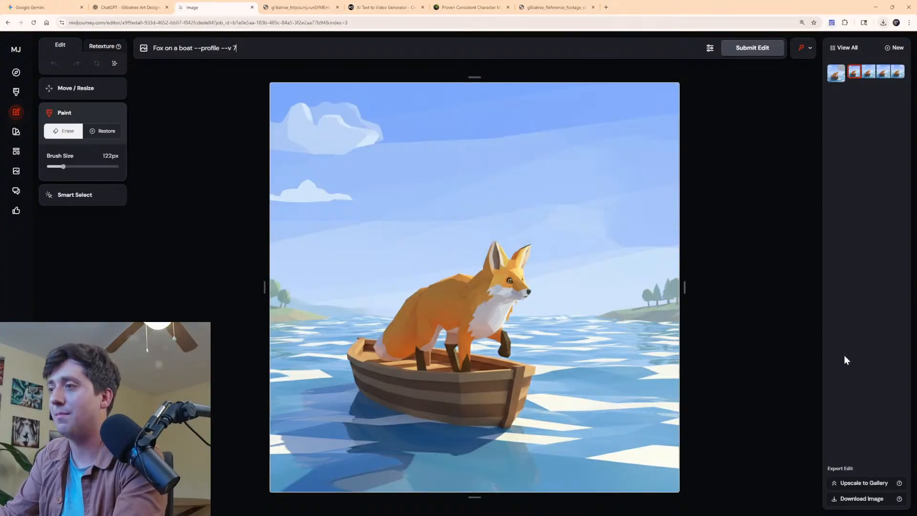
click(863, 499)
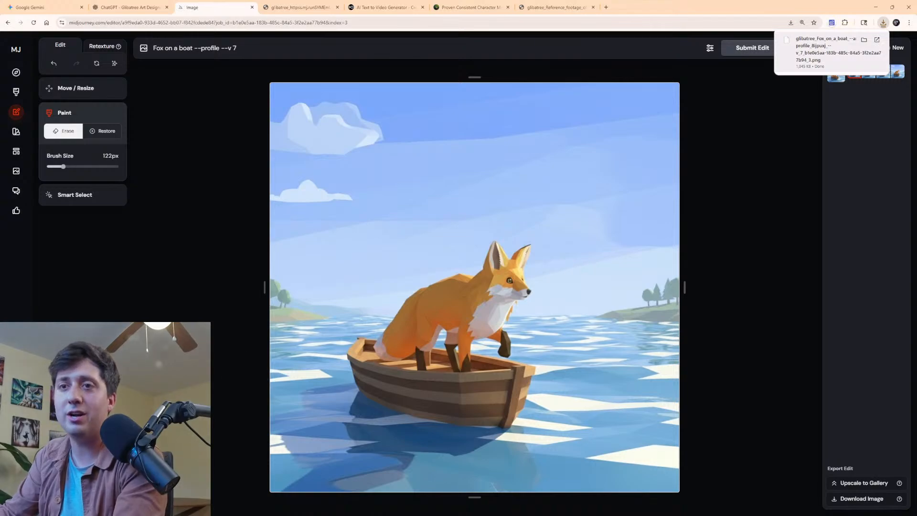
Select the whole fox with Smart Select and erase its background.
mouse_move(680, 492)
mouse_down()
mouse_move(727, 512)
mouse_move(554, 370)
mouse_move(473, 356)
mouse_move(479, 287)
mouse_move(680, 494)
mouse_move(717, 509)
mouse_up()
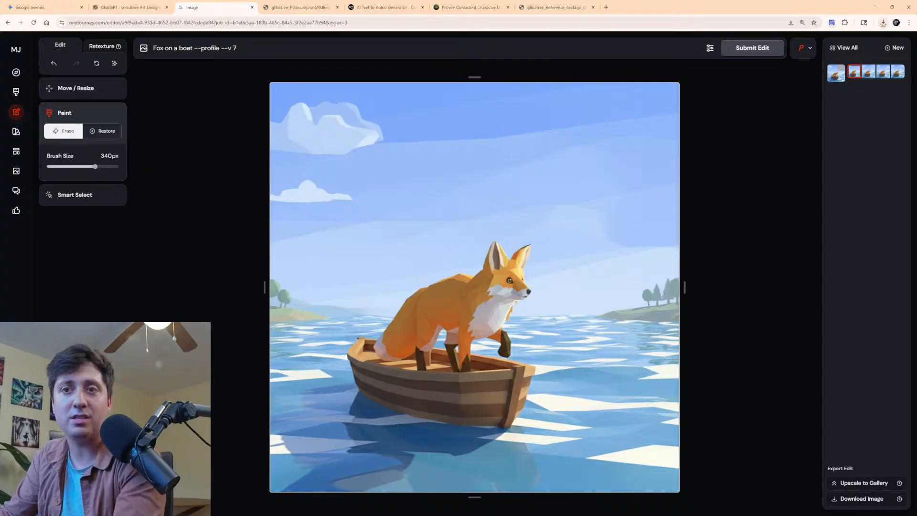
click(63, 195)
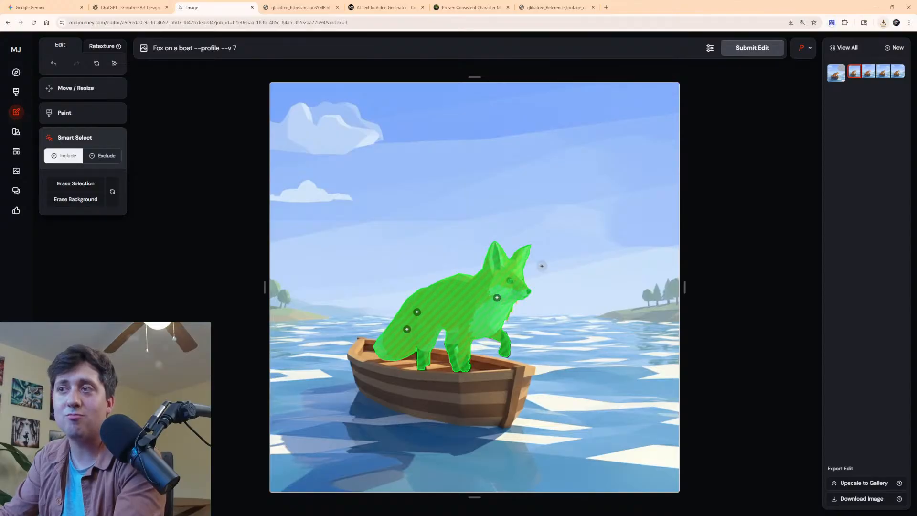
click(75, 202)
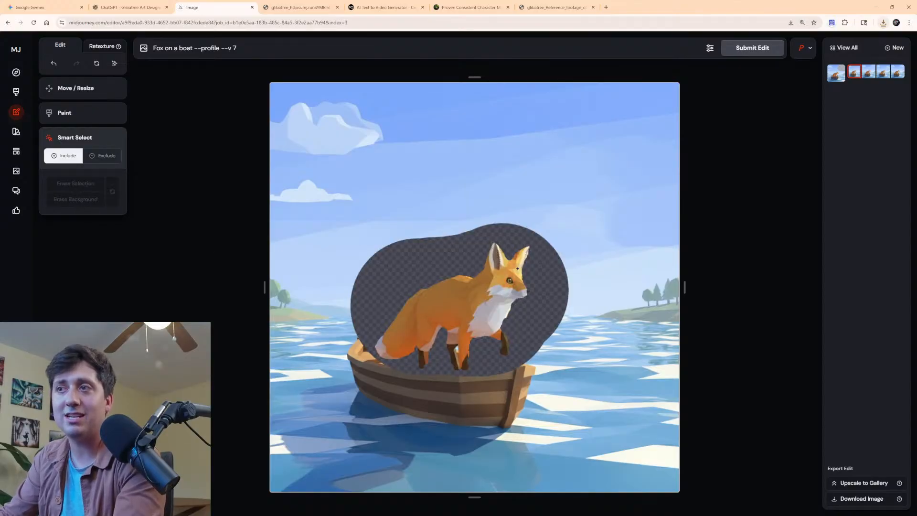
Scale the isolated fox layer to 53% and move the fox into the boat.
mouse_move(681, 84)
mouse_down()
mouse_move(538, 225)
mouse_move(420, 273)
mouse_up()
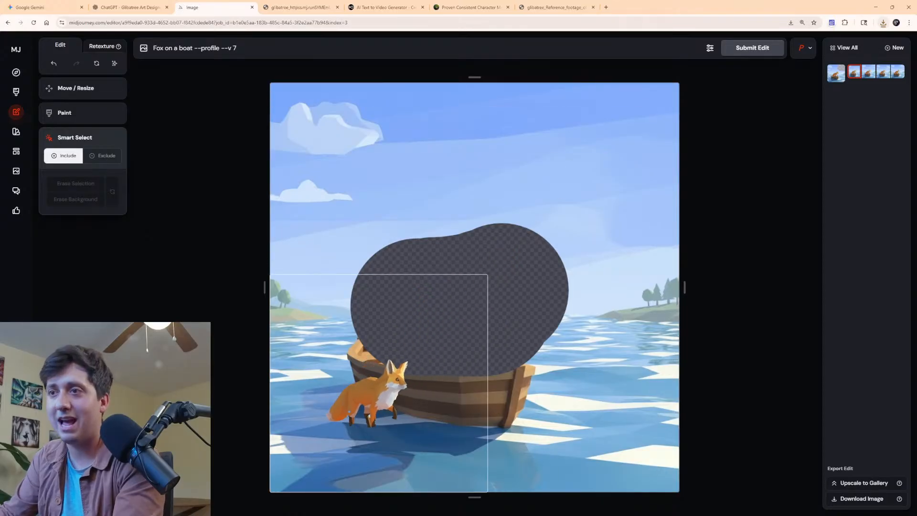
click(360, 414)
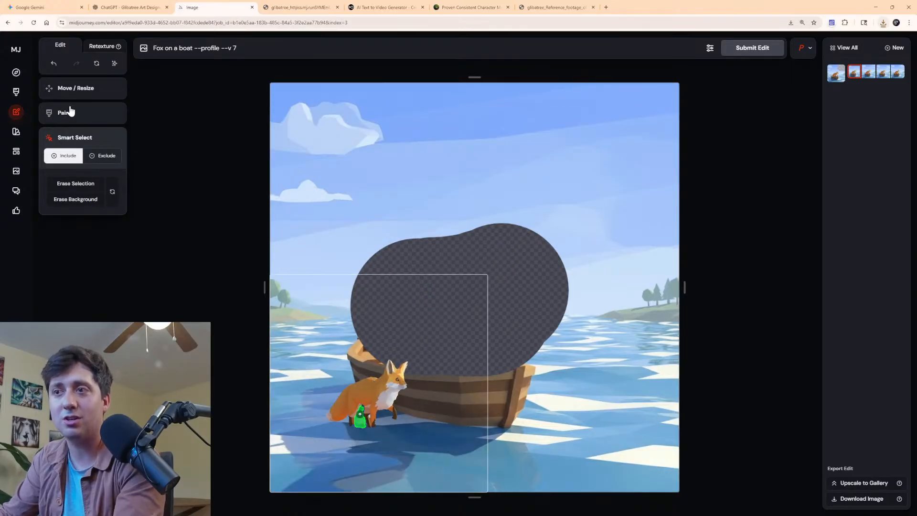
click(71, 92)
drag(371, 396, 473, 332)
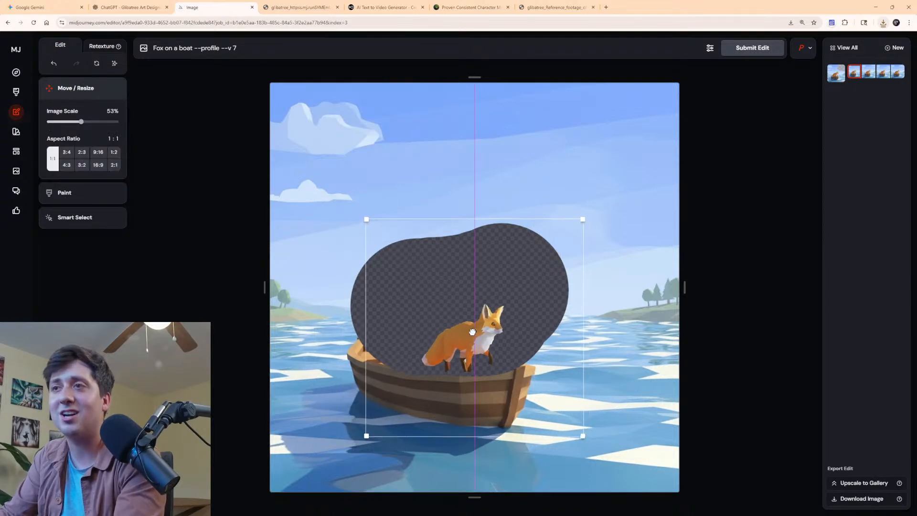
Restore a patch of sky around the fox's head and back with a smaller Restore brush.
click(65, 192)
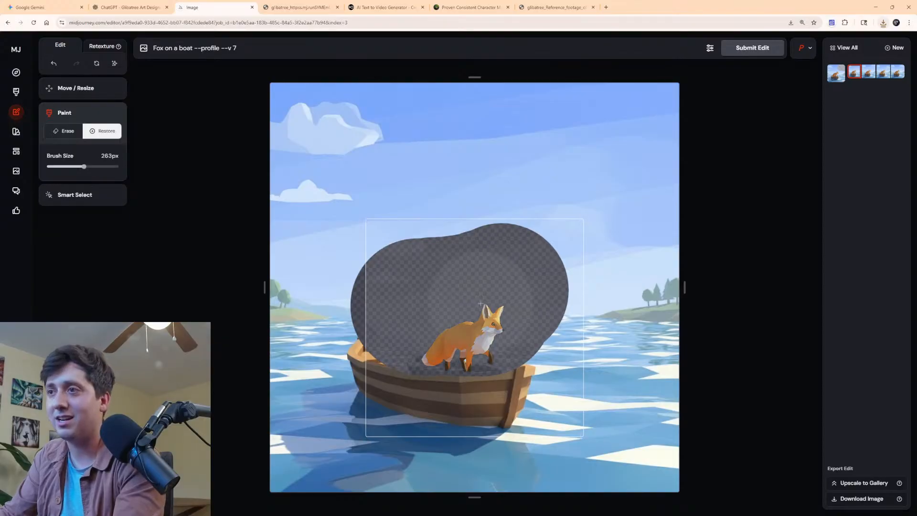
scroll(492, 310, down, 4)
mouse_move(502, 311)
mouse_down()
mouse_move(453, 317)
mouse_move(499, 323)
mouse_move(440, 329)
mouse_up()
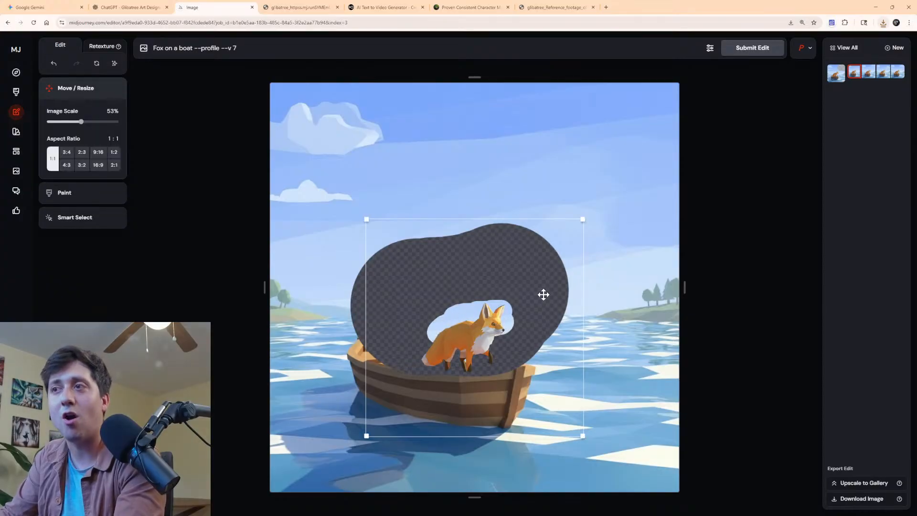
Submit the edit, compare the generated variations, and open the second one with two separate foxes in the boat.
click(745, 49)
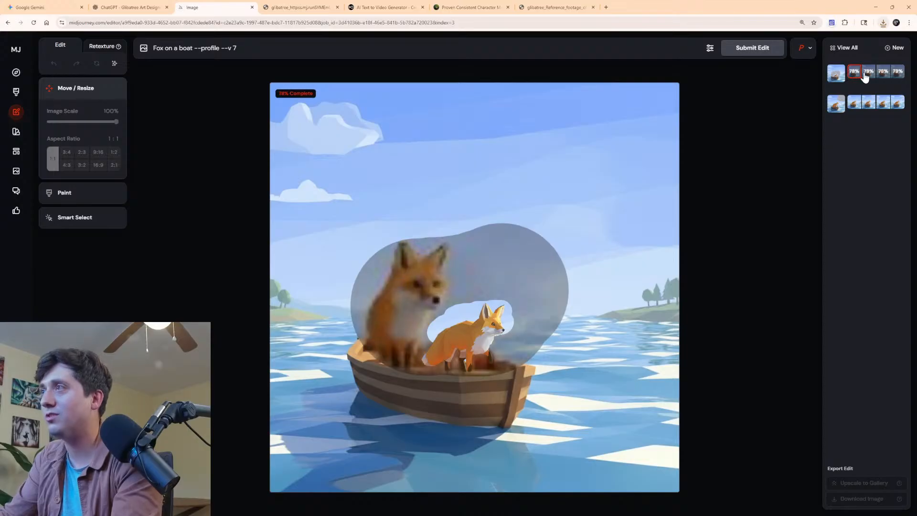
click(868, 75)
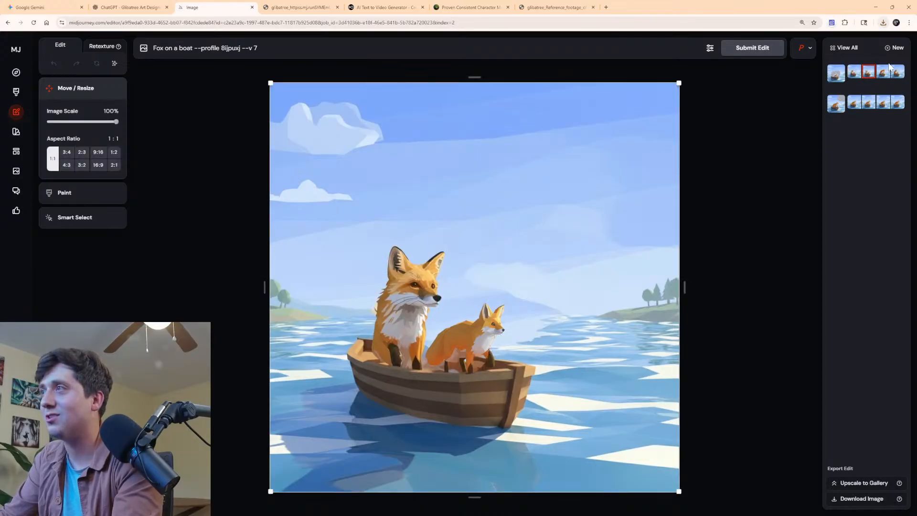
click(883, 75)
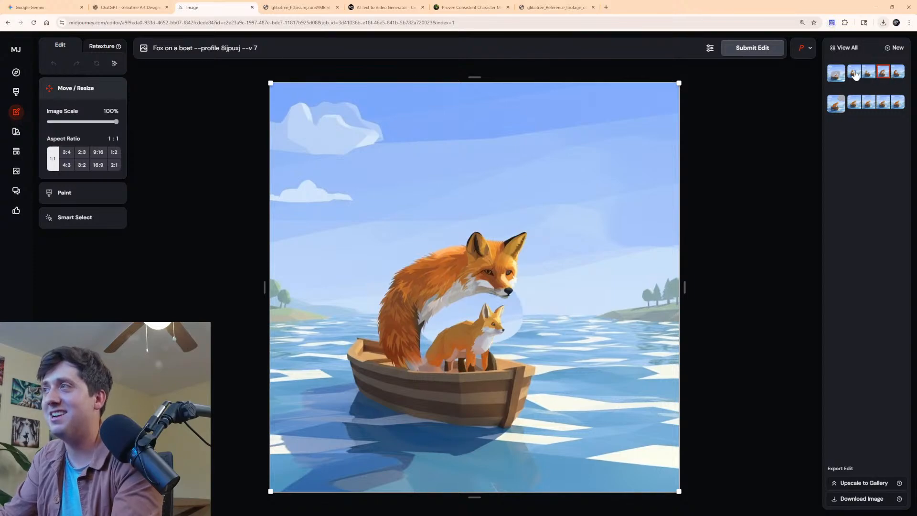
click(864, 78)
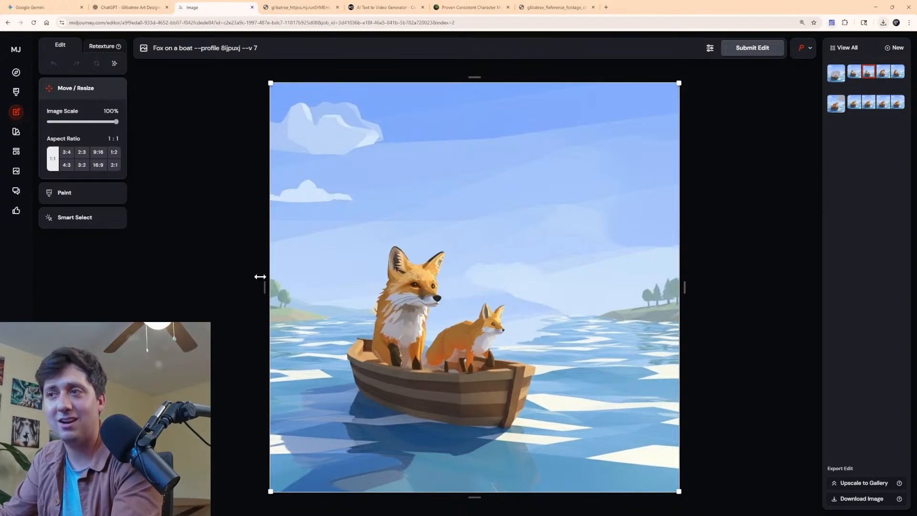
Erase the larger fox from the boat image with a 157px brush.
click(84, 195)
scroll(437, 283, up, 8)
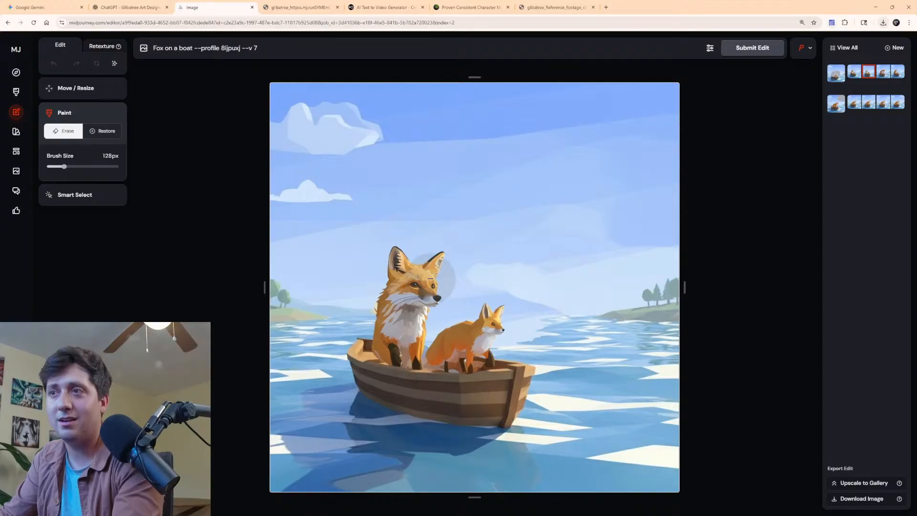
mouse_move(431, 270)
mouse_down()
mouse_move(400, 328)
mouse_move(396, 363)
mouse_move(396, 258)
mouse_move(430, 260)
mouse_up()
Replace the whole prompt with "Cute vector scee" and submit the edit.
drag(270, 49, 84, 47)
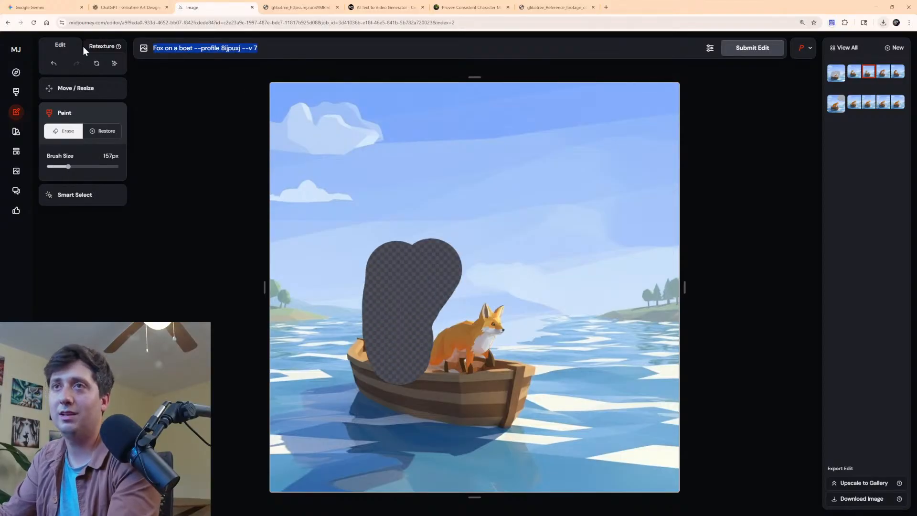
text(Cute vec)
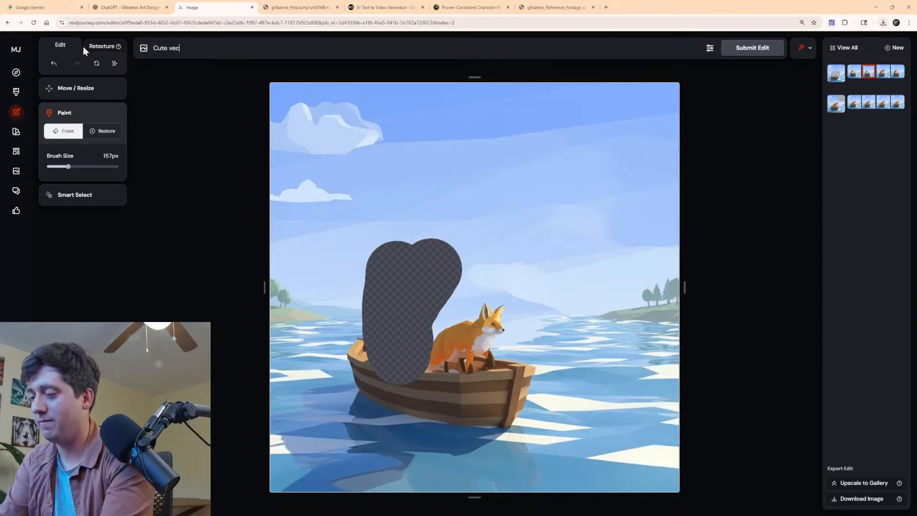
text(tor scee)
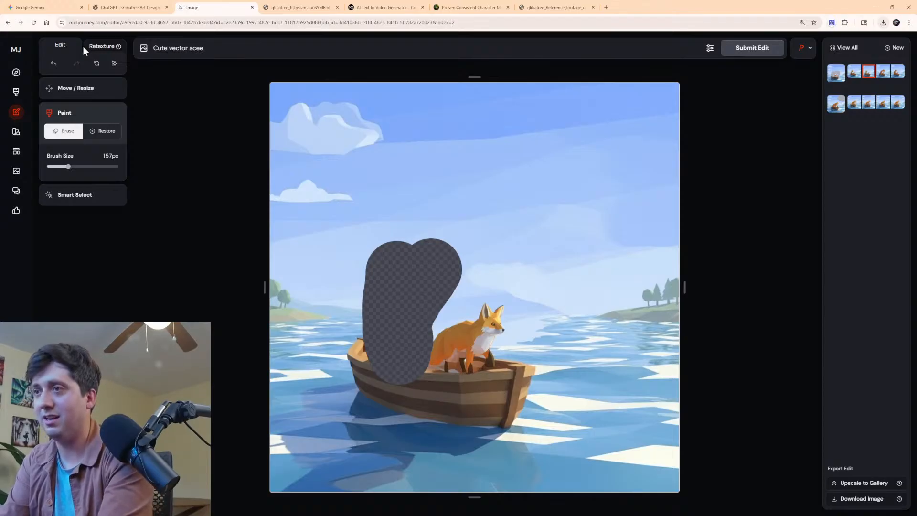
key(Return)
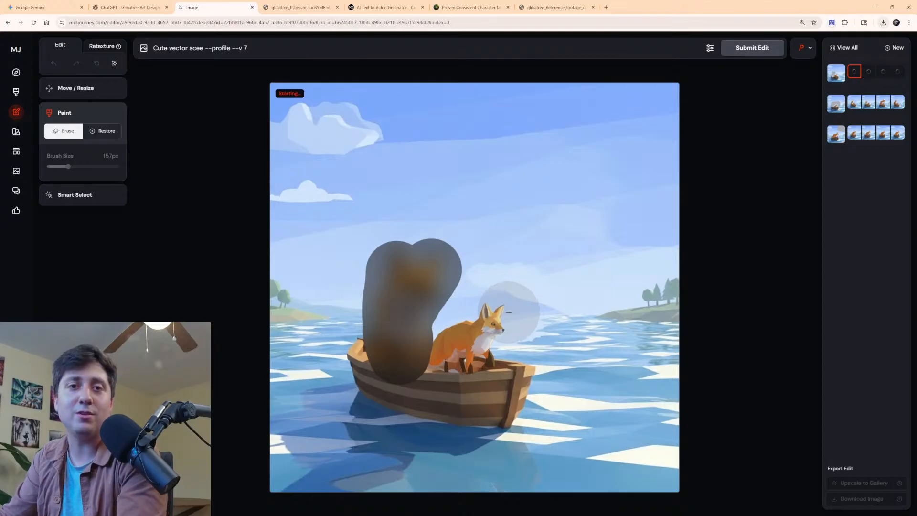
Compare the four variations of the new edit and download the fourth one.
scroll(555, 324, down, 2)
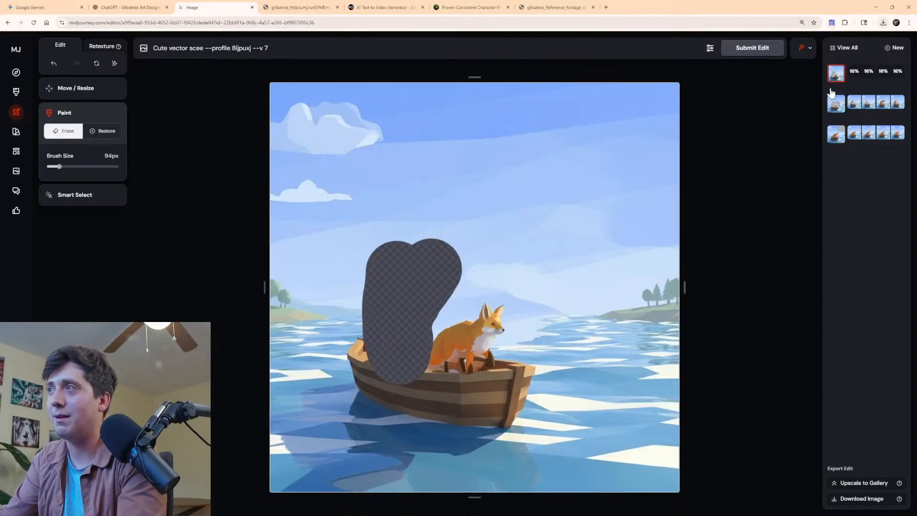
scroll(555, 312, down, 1)
scroll(555, 312, down, 2)
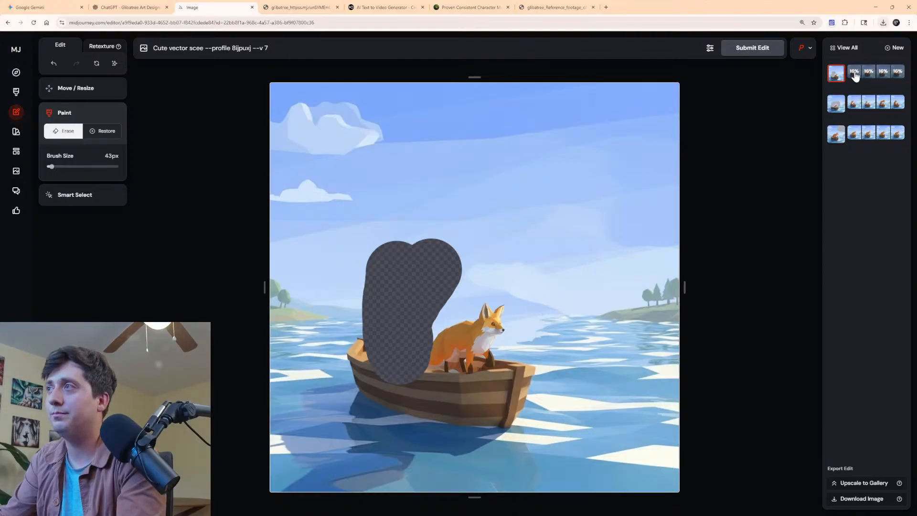
click(855, 73)
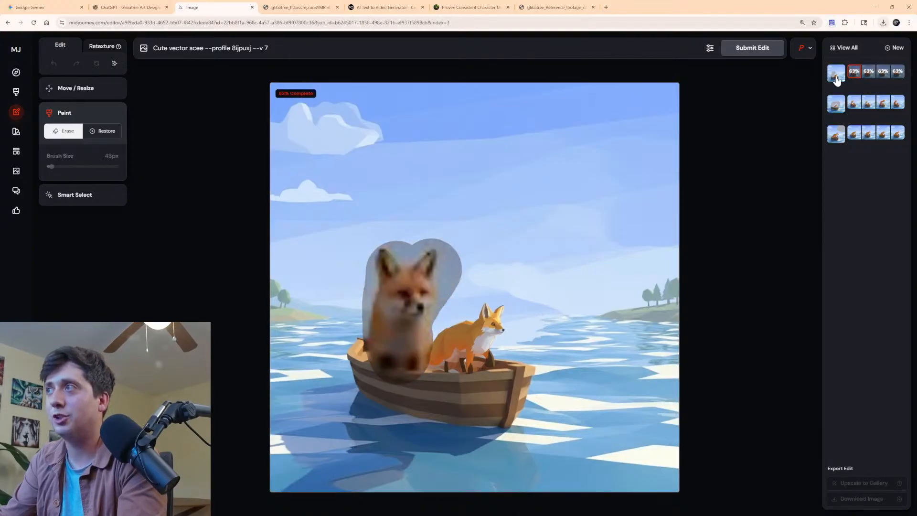
click(869, 72)
click(883, 75)
click(899, 74)
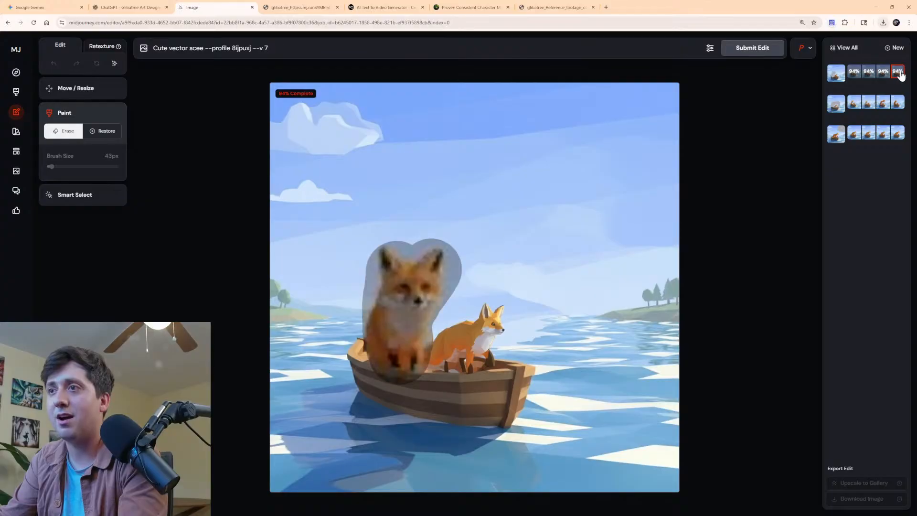
click(884, 75)
click(898, 75)
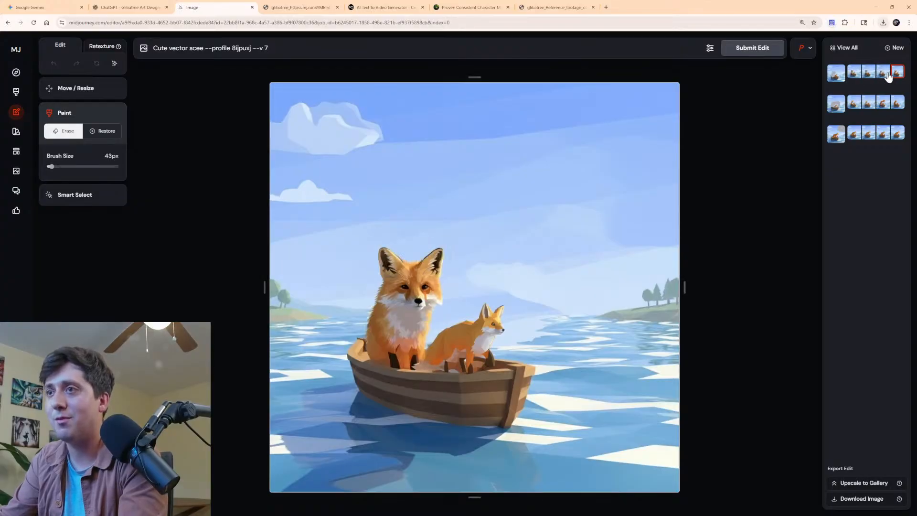
scroll(437, 277, up, 7)
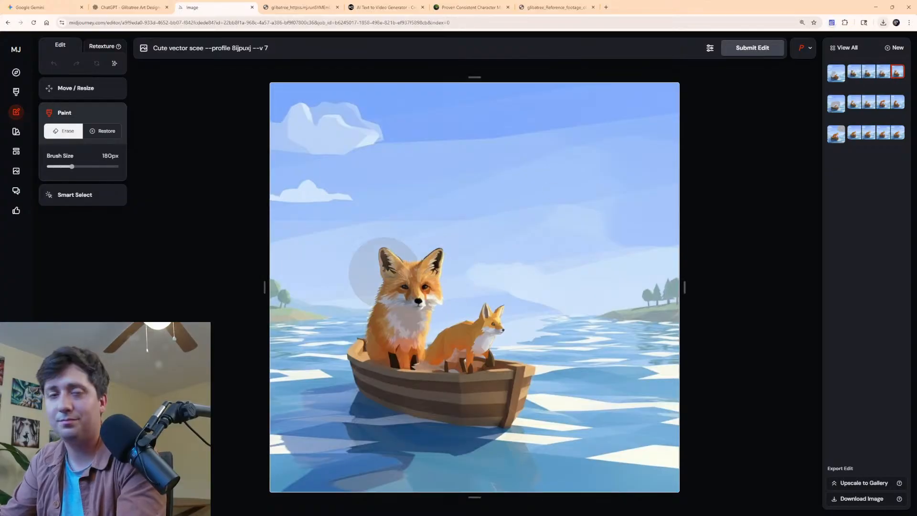
click(850, 500)
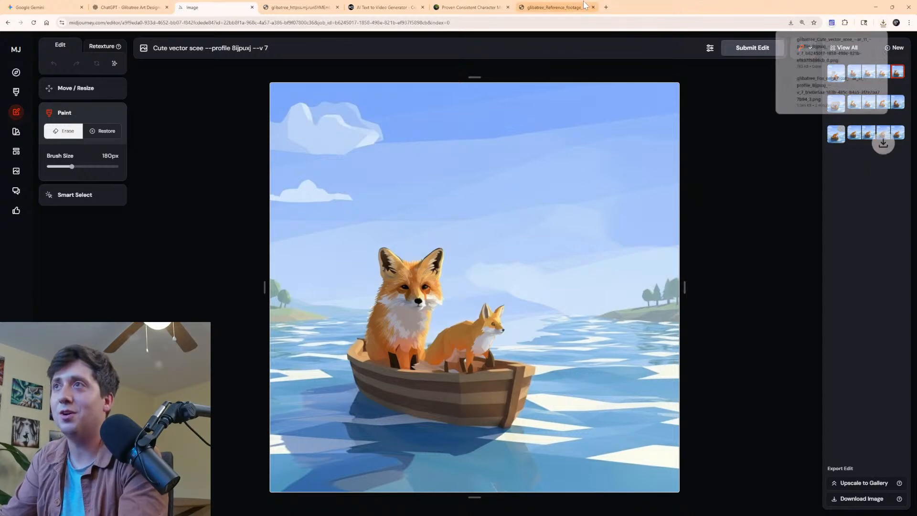
Open the ImageRAG tool at tools.glibatree.com in a new tab and create a project named "Fox".
click(606, 7)
text(to)
key(Return)
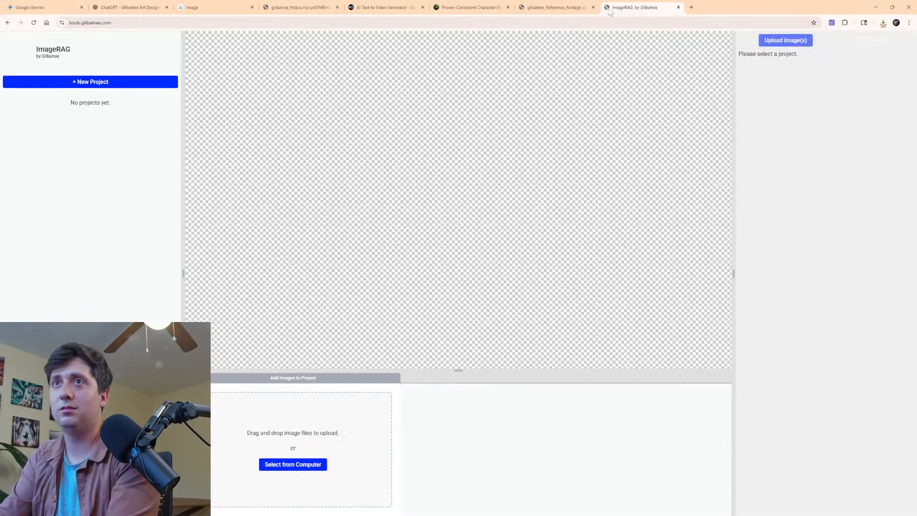
click(121, 83)
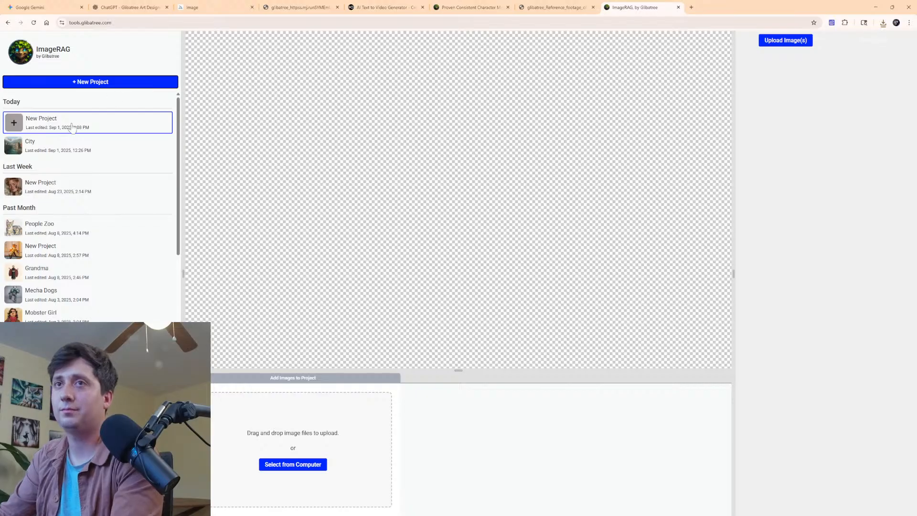
double_click(50, 123)
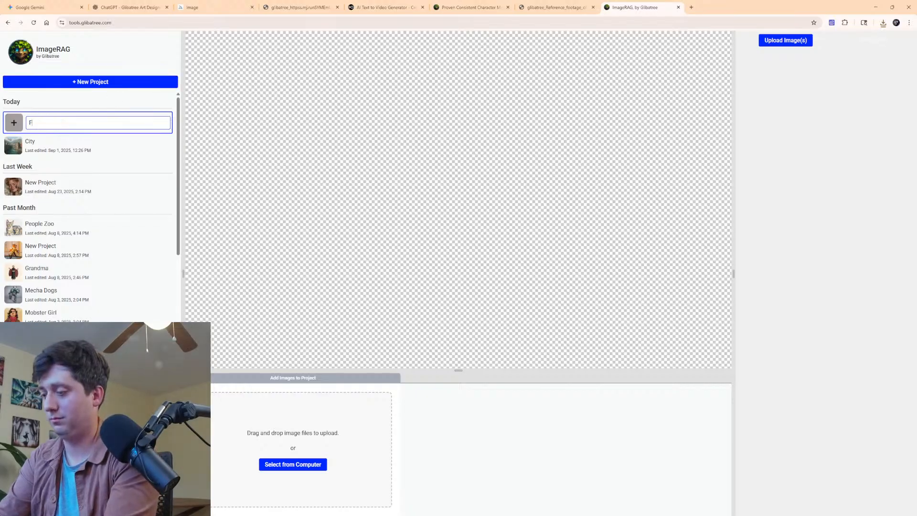
key(Escape)
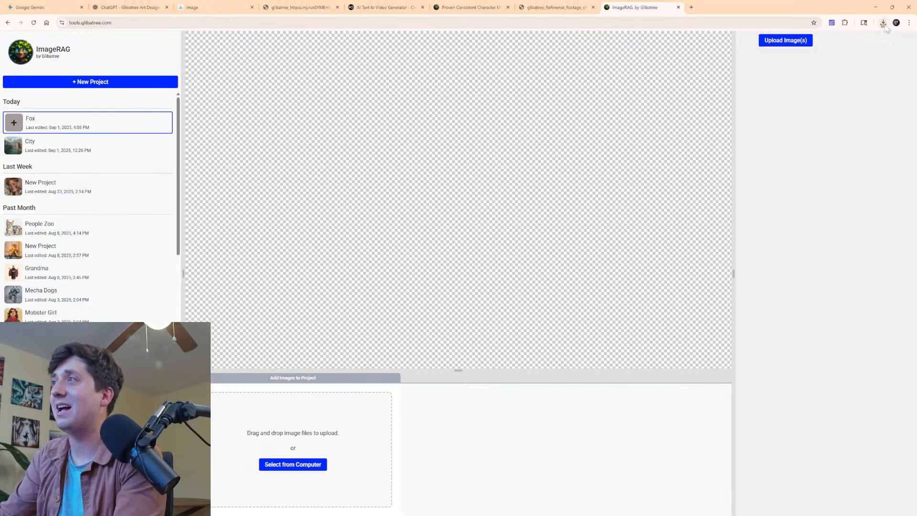
Add the latest downloaded fox image to the project and select a crop region around the boat and both foxes.
click(884, 24)
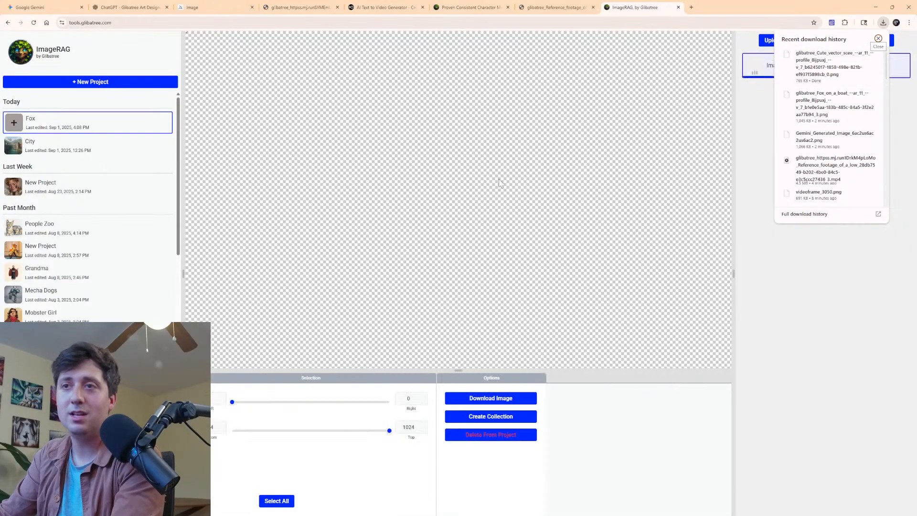
drag(353, 157, 544, 338)
drag(458, 263, 540, 328)
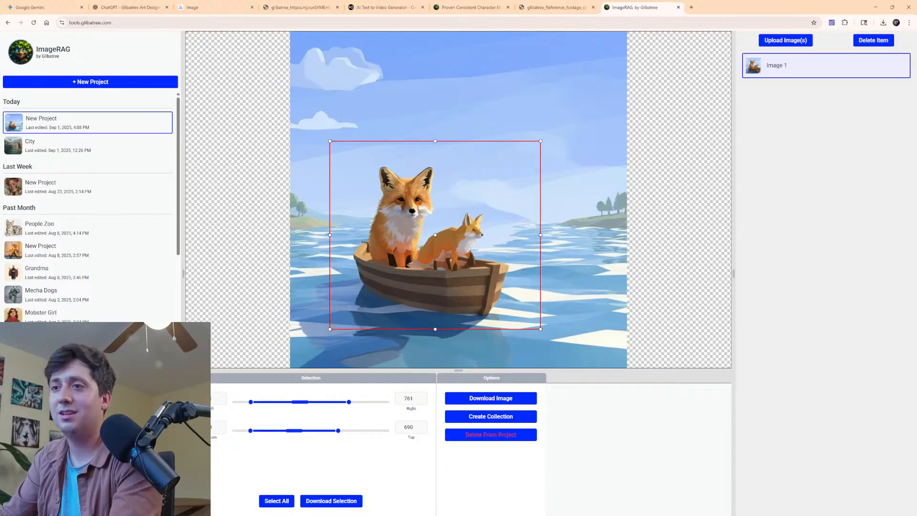
Create a collection from the selected region and download its stitched image.
click(470, 417)
click(818, 86)
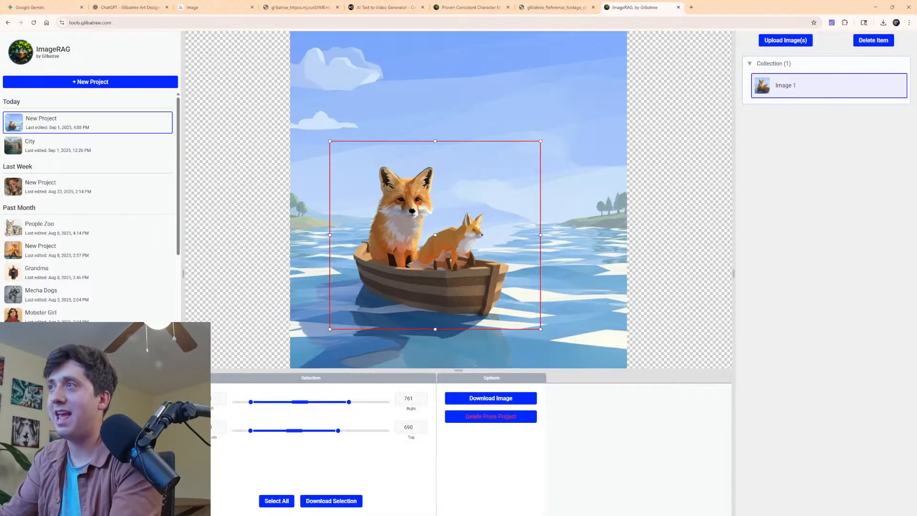
click(812, 66)
click(260, 400)
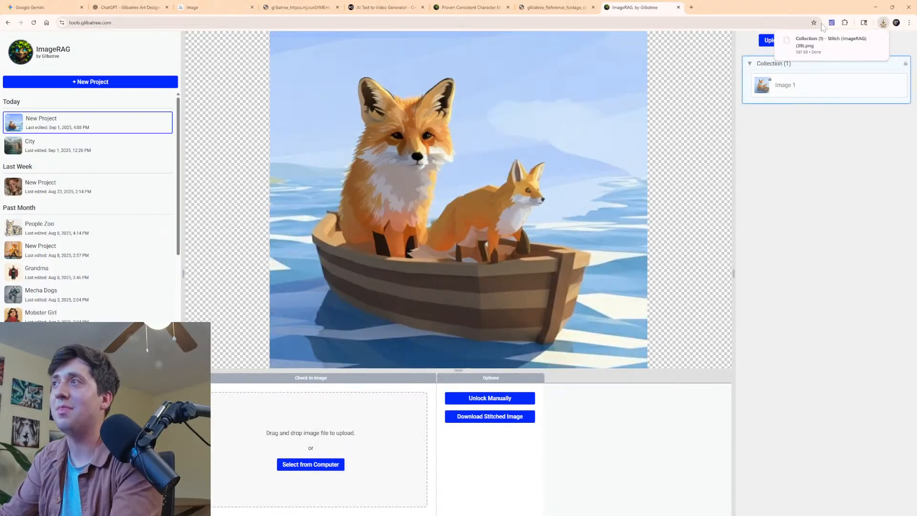
Switch back to Midjourney and load the downloaded stitched image into a new edit.
click(215, 7)
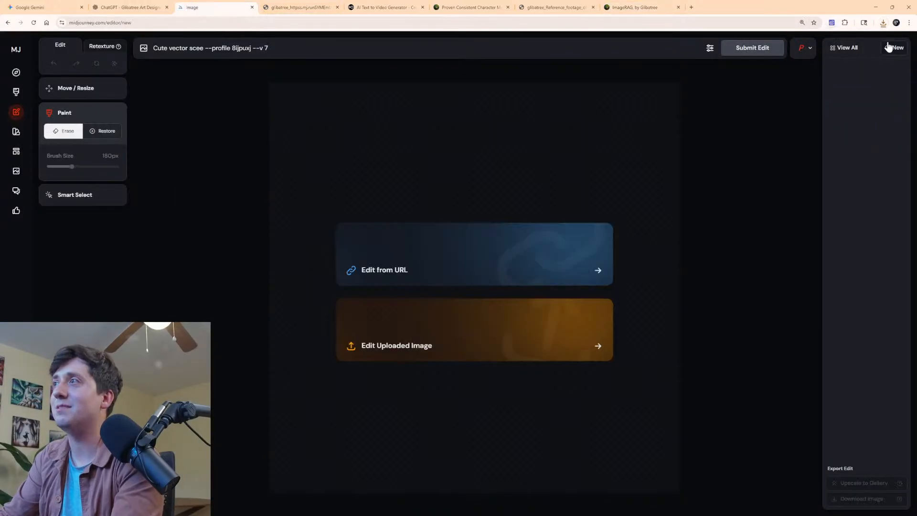
click(884, 22)
drag(831, 57, 482, 325)
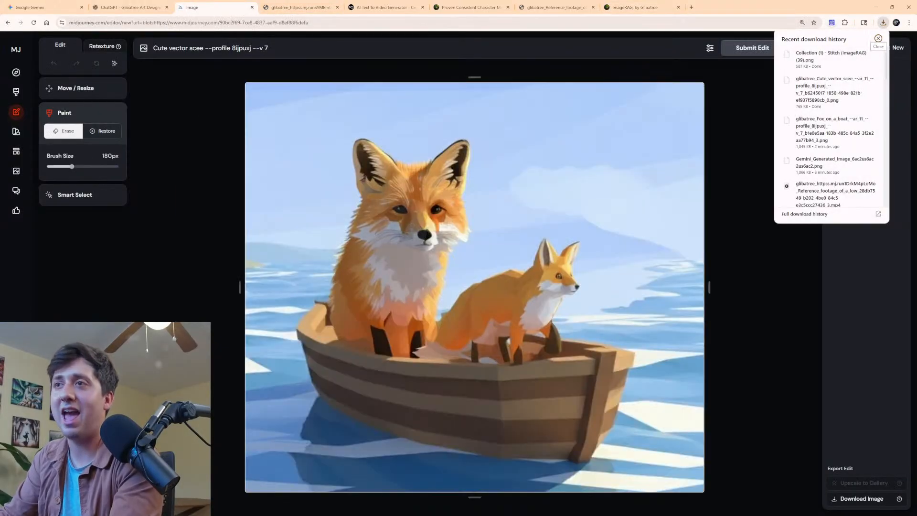
Erase the large fox from the cropped image and change the prompt text to "Cute vector scene of a fox on a boat".
drag(426, 181, 373, 301)
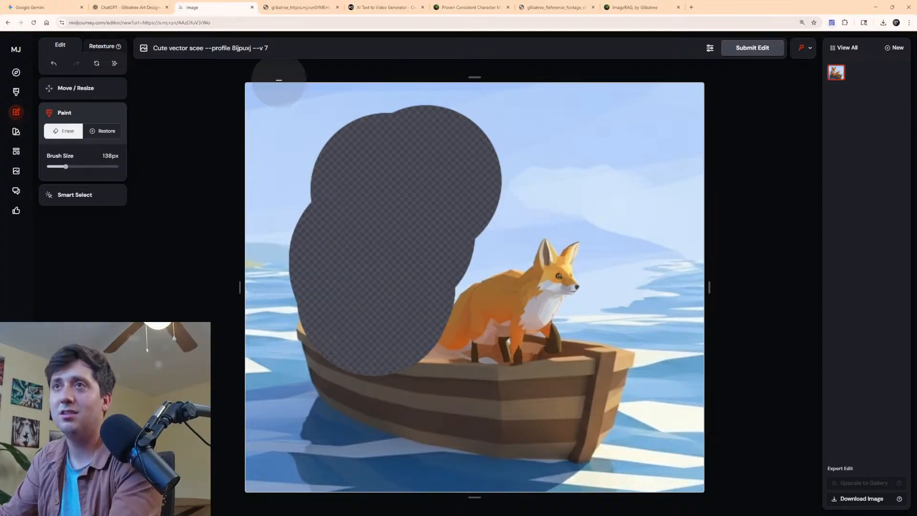
drag(268, 48, 182, 48)
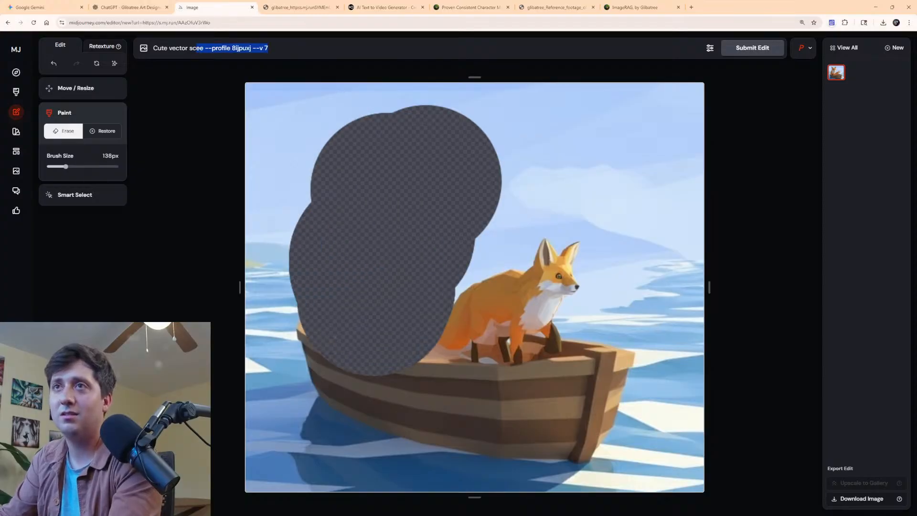
click(204, 48)
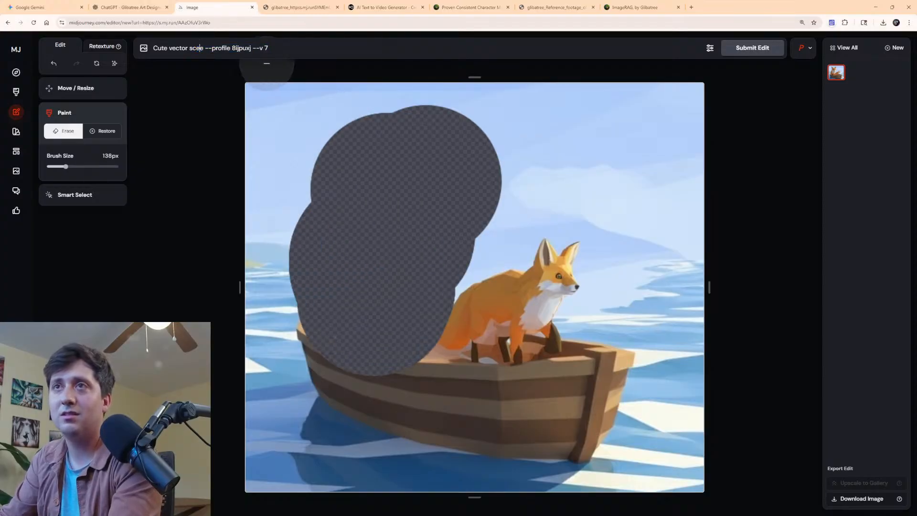
text(ne of a fox on a)
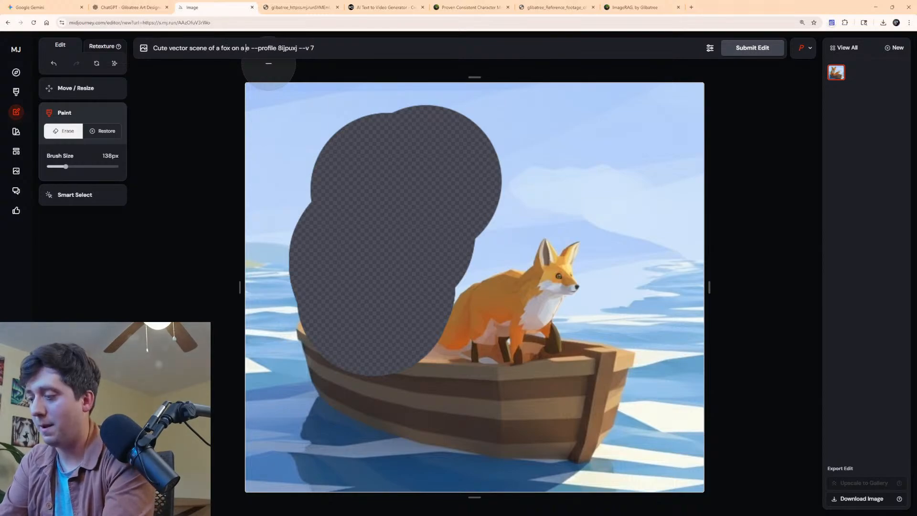
text( boat)
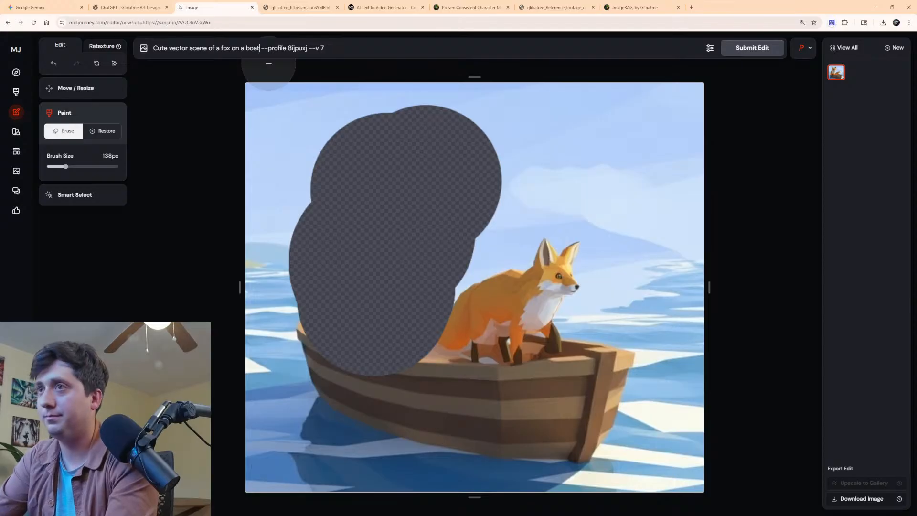
Erase the background patches in front of the small fox's face and above its back, using a 64px brush for the finer area.
mouse_move(662, 277)
mouse_down()
mouse_move(582, 316)
mouse_move(616, 286)
mouse_move(600, 270)
mouse_move(654, 270)
mouse_up()
scroll(481, 260, down, 5)
mouse_move(522, 266)
mouse_down()
mouse_move(430, 307)
mouse_move(500, 248)
mouse_move(525, 258)
mouse_up()
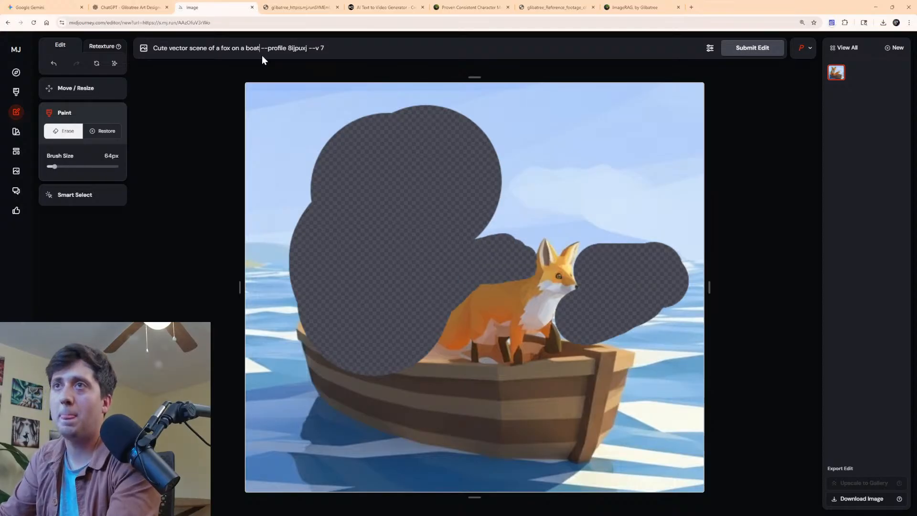
Add "i the ocea" after "boat" in the prompt and submit the edit.
text(i the oce )
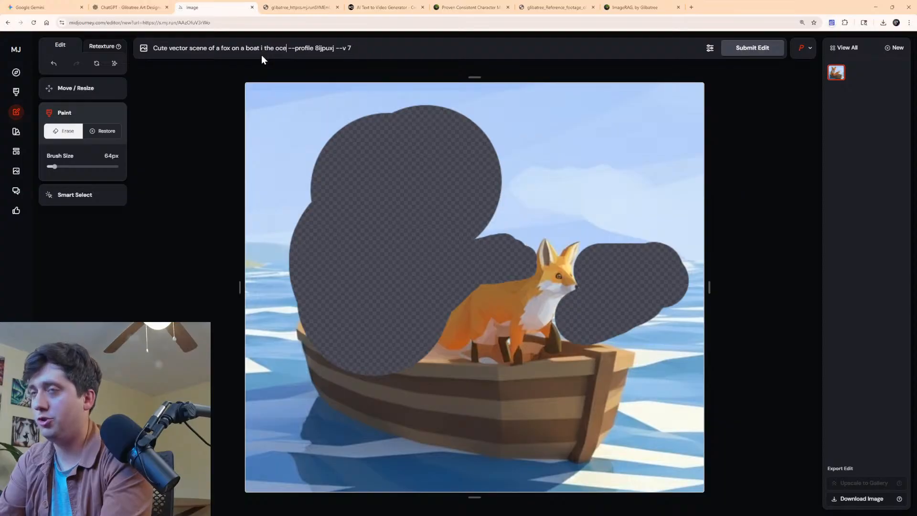
text(a)
key(Return)
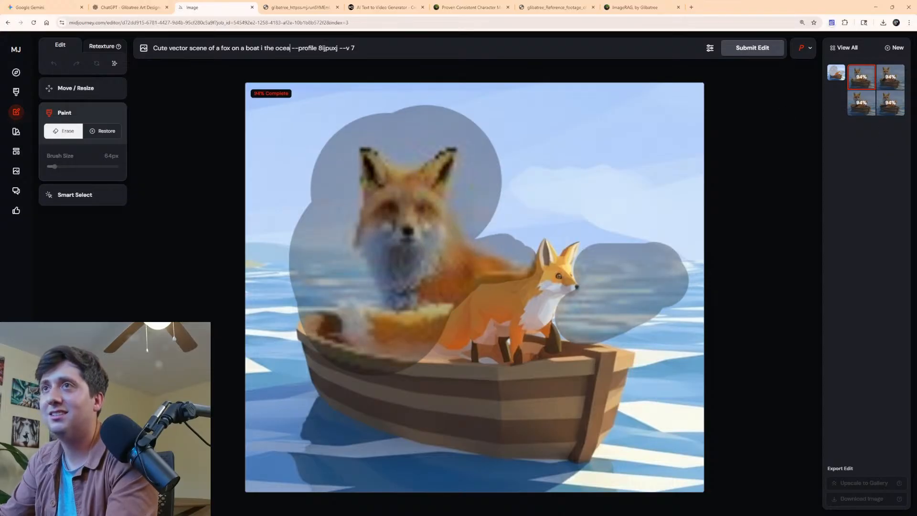
Replace the edit prompt with "Empty boat" and submit the edit.
drag(372, 48, 164, 48)
text(Empty boa)
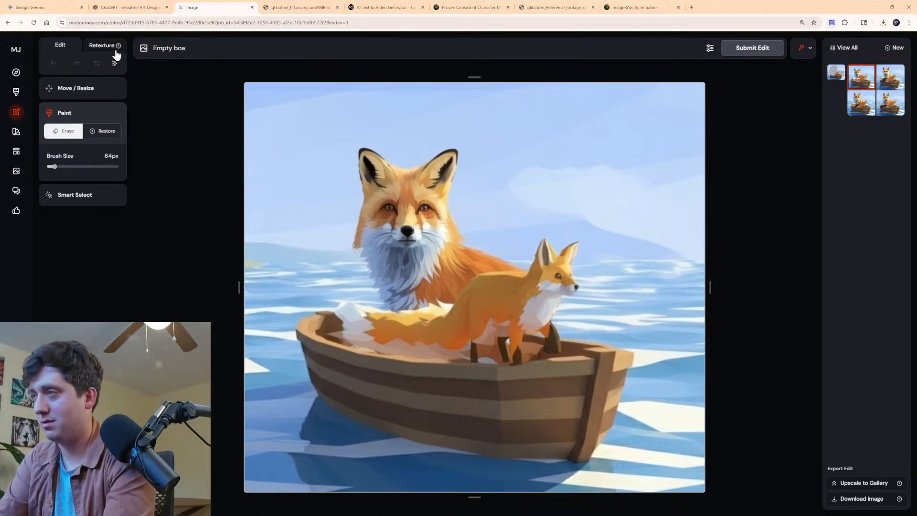
text(t)
key(Return)
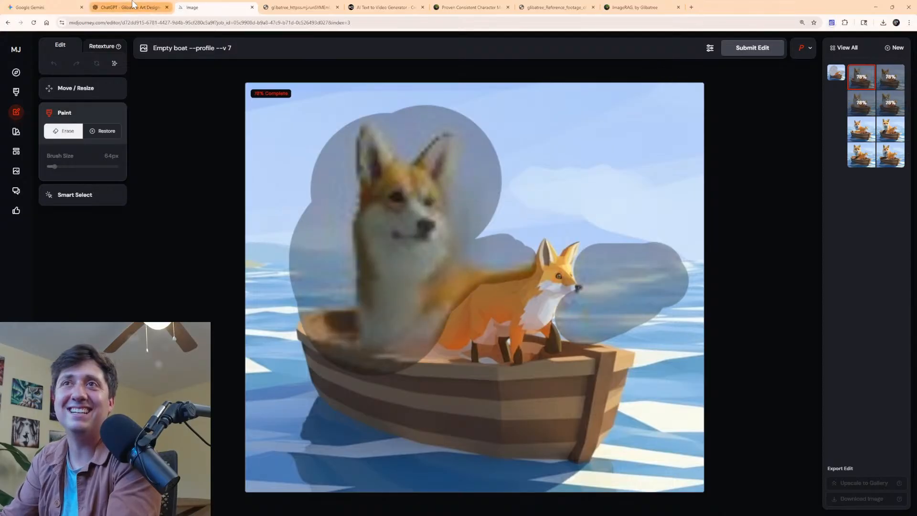
click(38, 3)
click(382, 7)
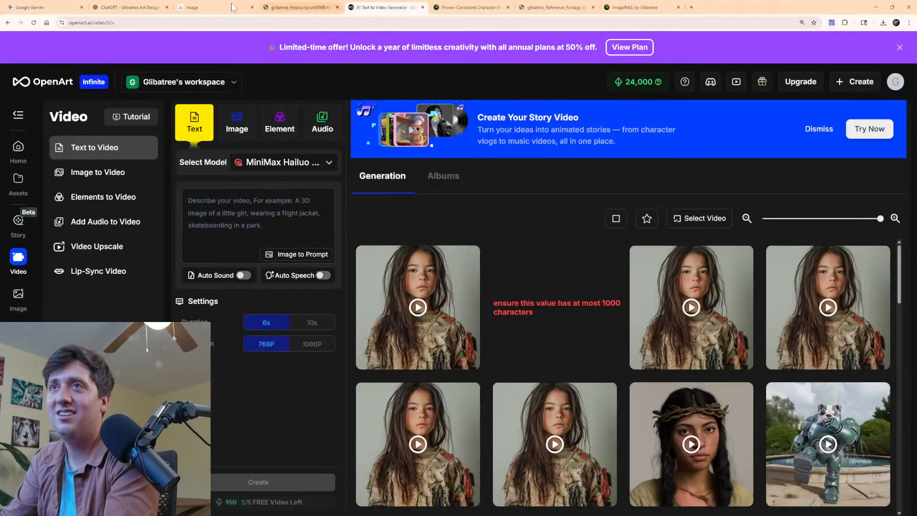
click(192, 7)
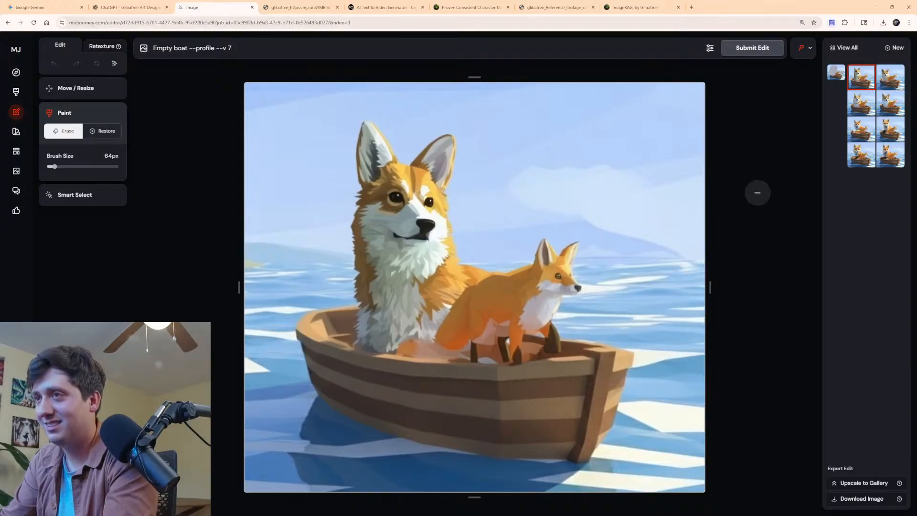
Open the first "Empty boat" result and erase along the large dog's ear, body and tail area with an 83px brush.
click(866, 108)
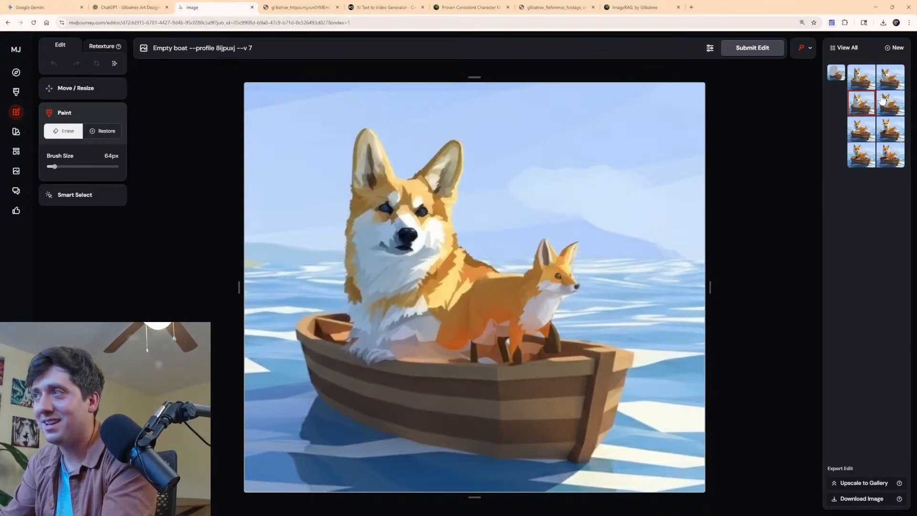
click(859, 83)
scroll(377, 164, up, 6)
scroll(376, 162, down, 5)
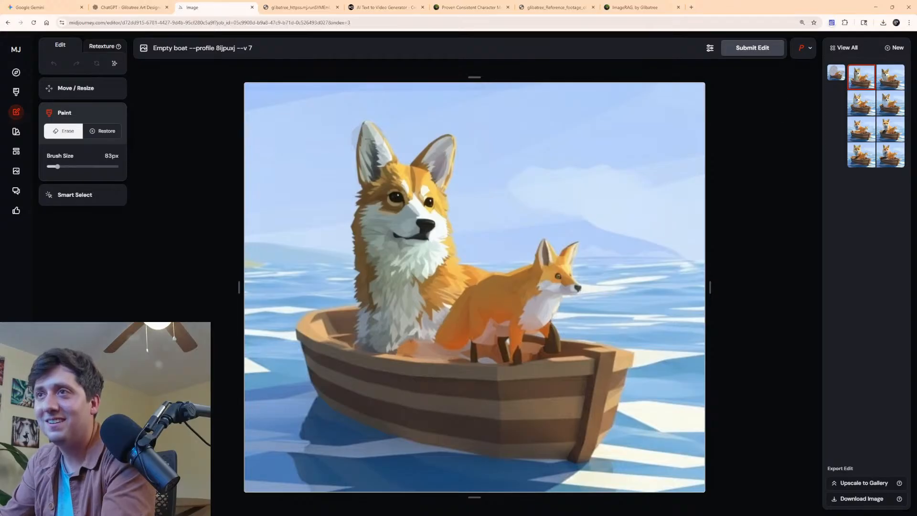
mouse_move(366, 135)
mouse_down()
mouse_move(364, 336)
mouse_move(328, 358)
mouse_move(354, 360)
mouse_move(407, 336)
mouse_move(434, 321)
mouse_move(459, 283)
mouse_move(496, 264)
mouse_move(434, 277)
mouse_move(394, 322)
mouse_up()
Erase the rest of the large dog and the boat rim beneath it using 188px and 138px brushes, and submit the edit.
scroll(411, 302, up, 6)
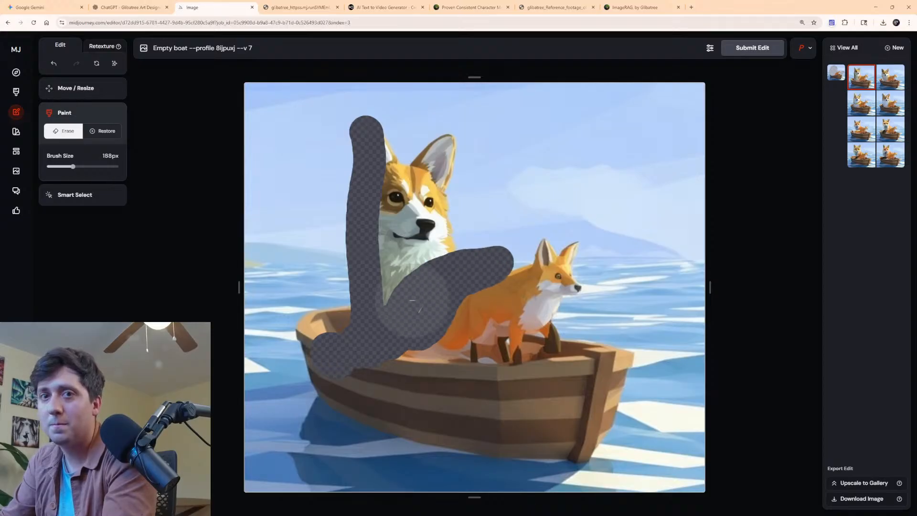
mouse_move(416, 267)
mouse_down()
mouse_move(378, 146)
mouse_move(438, 151)
mouse_move(430, 196)
mouse_up()
scroll(402, 197, down, 4)
mouse_move(389, 311)
mouse_down()
mouse_move(393, 352)
mouse_move(422, 375)
mouse_move(445, 378)
mouse_up()
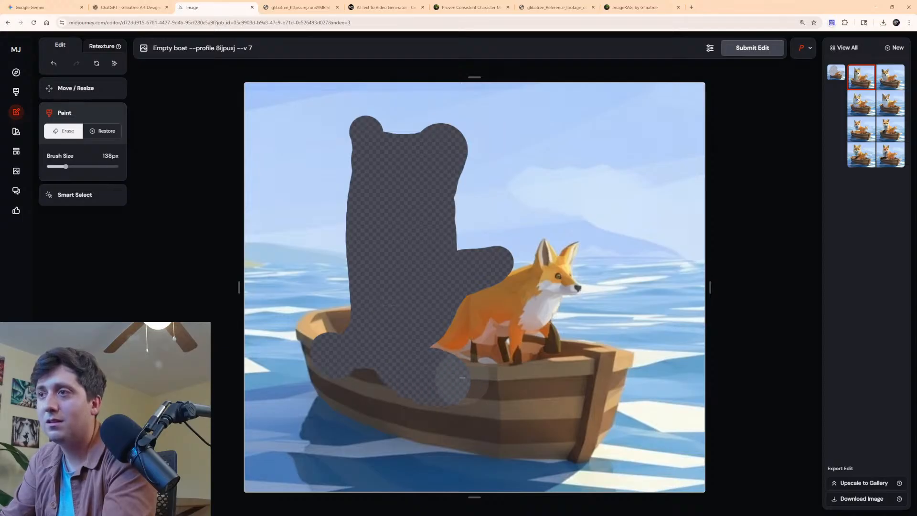
scroll(485, 368, down, 4)
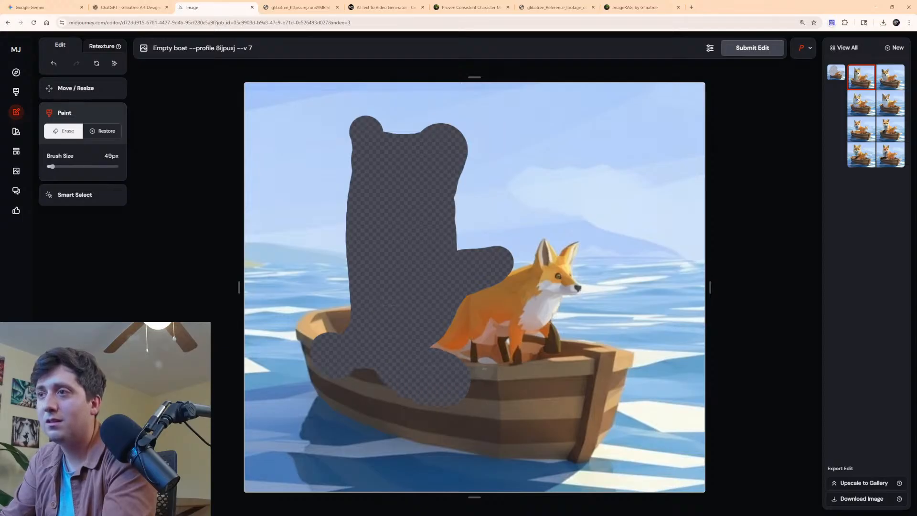
click(726, 50)
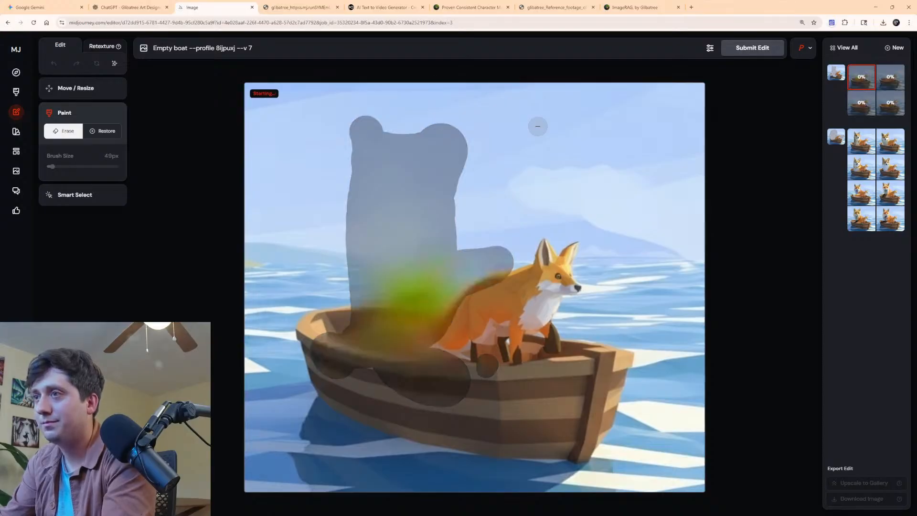
Open the second new result, erase the outer edge of the fox's tail with a 72px brush, and resubmit the edit.
click(891, 84)
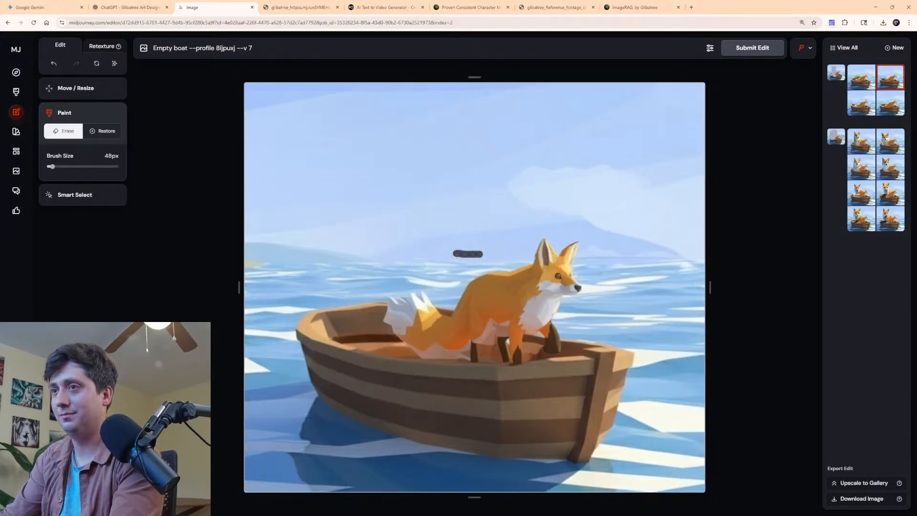
mouse_move(391, 317)
mouse_down()
mouse_move(418, 343)
mouse_move(462, 347)
mouse_up()
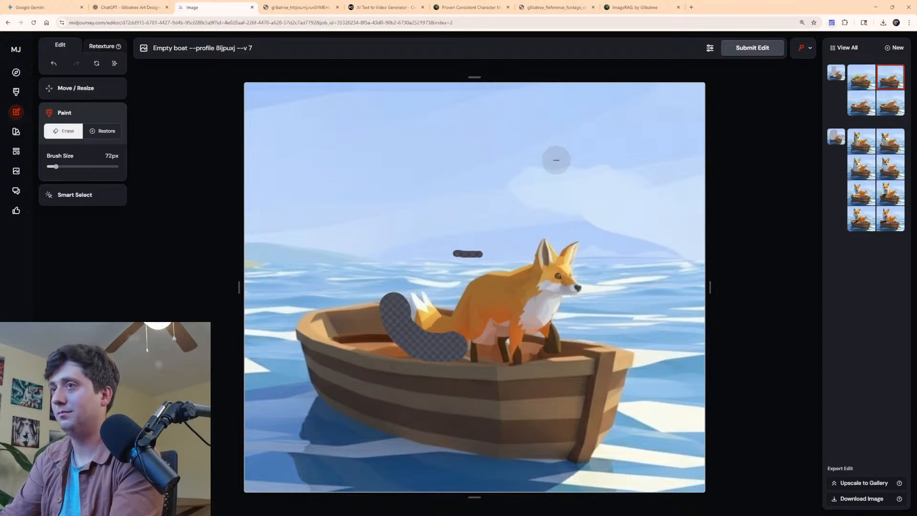
click(751, 49)
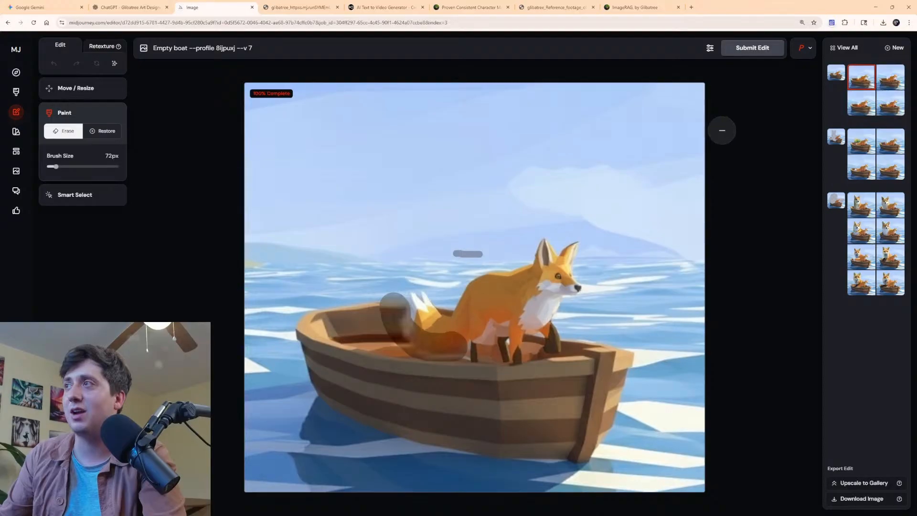
Download the cleaned single-fox image, switch to ImageRAG, and check it into the locked collection.
click(870, 500)
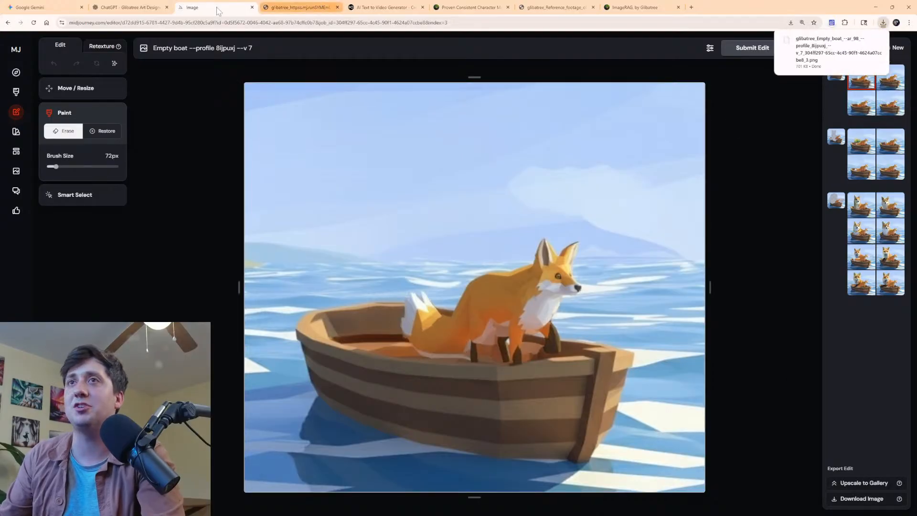
click(623, 6)
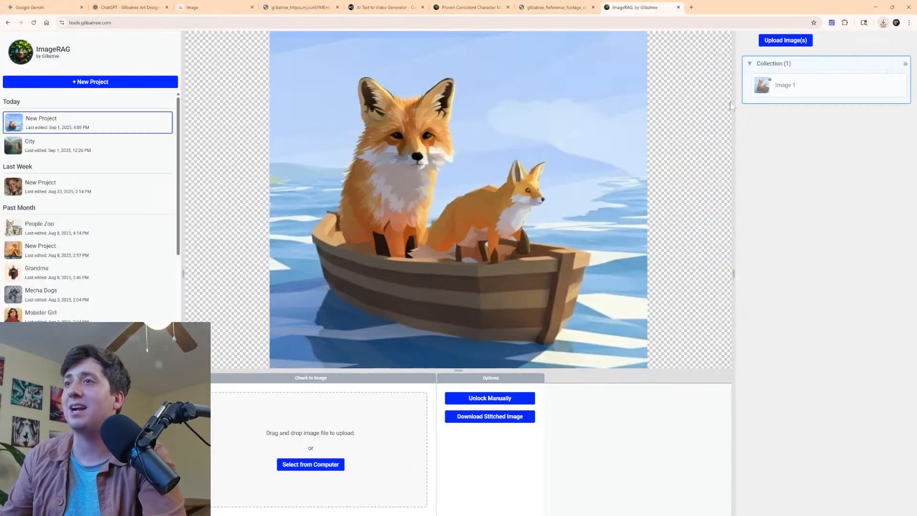
click(883, 22)
drag(833, 65, 337, 448)
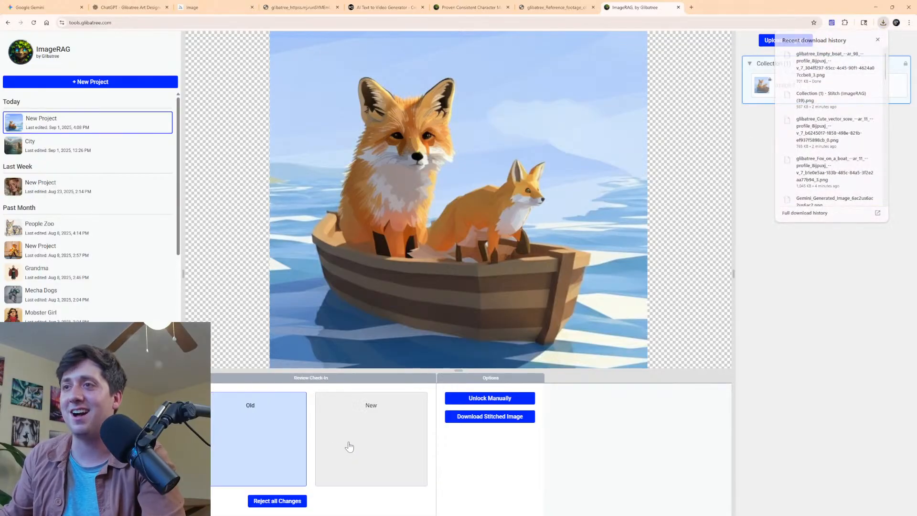
Review the new version of Image 1, accept all changes, and download the full image.
click(349, 447)
click(778, 85)
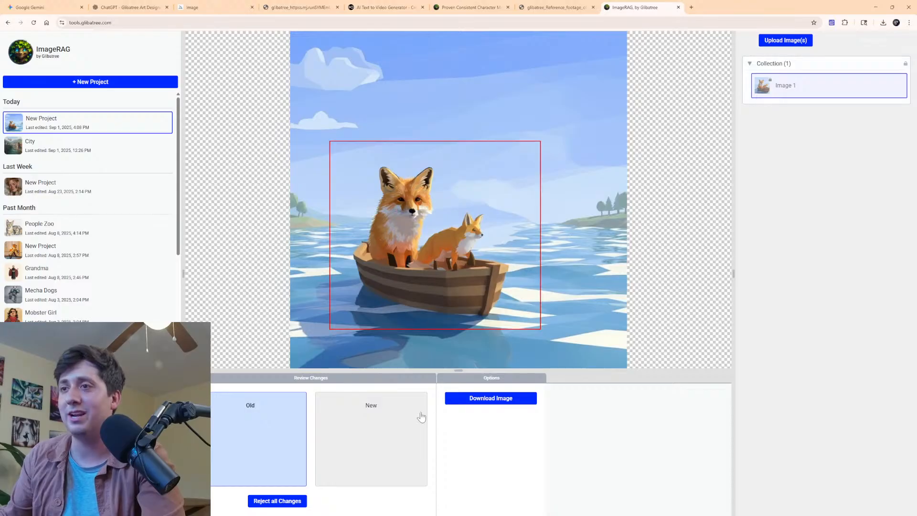
click(392, 413)
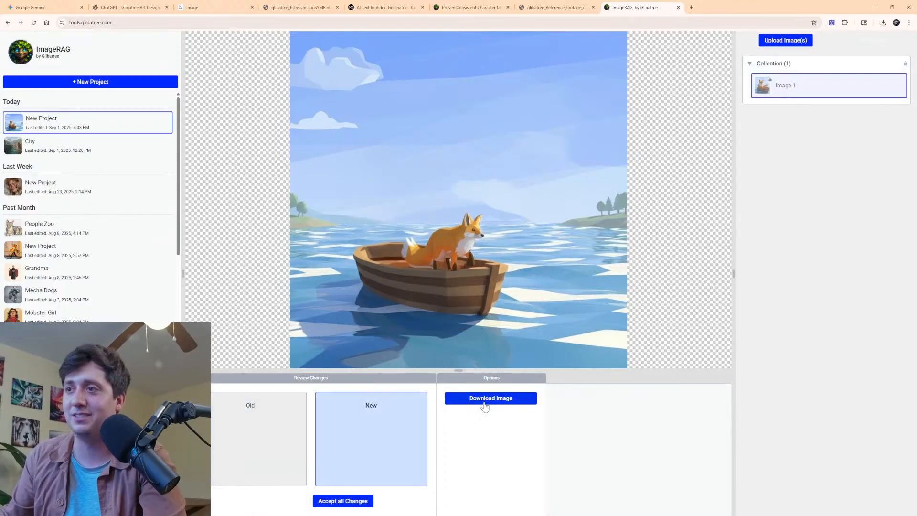
click(344, 501)
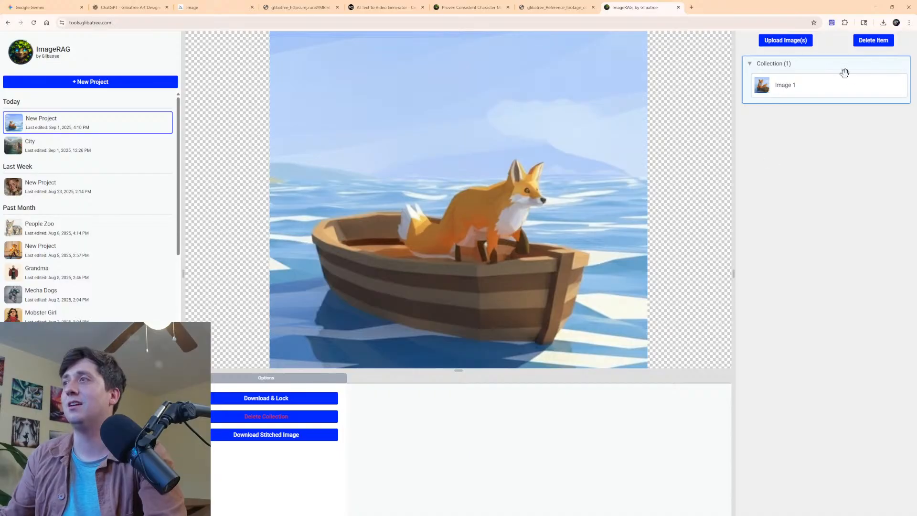
click(828, 94)
click(491, 398)
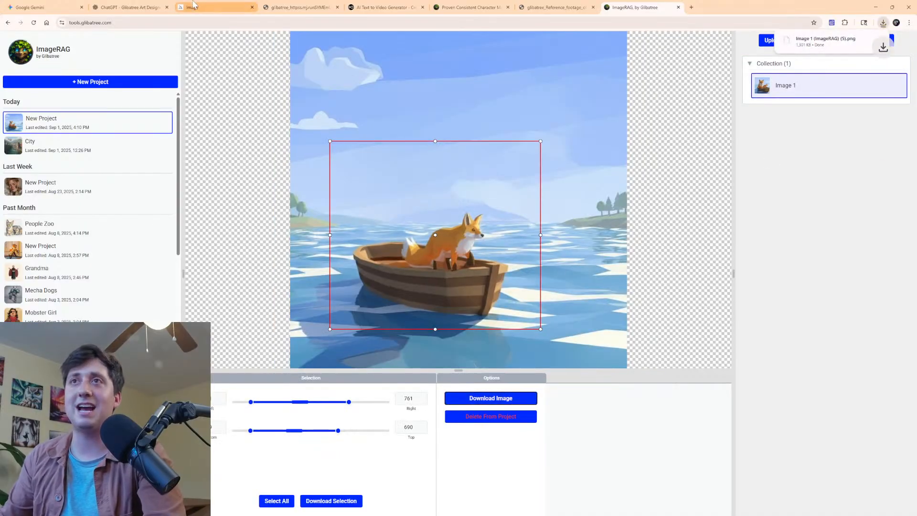
click(215, 8)
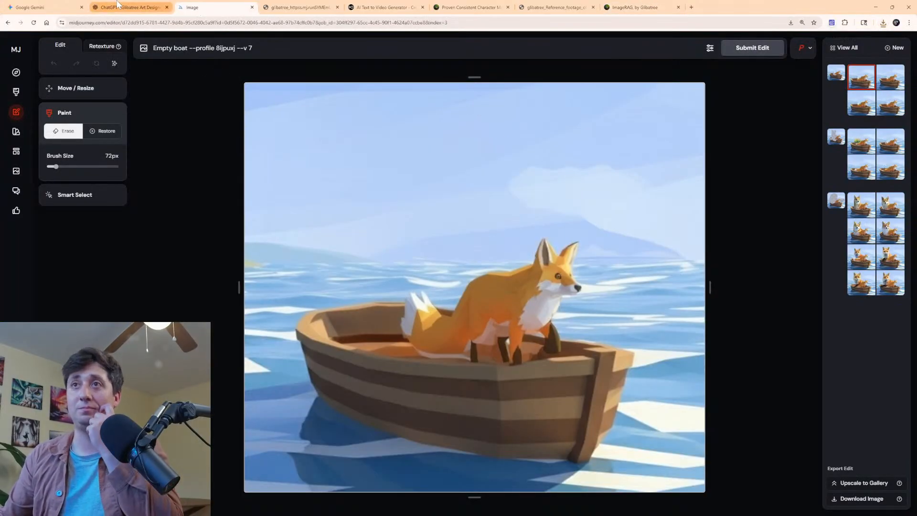
click(62, 8)
scroll(672, 167, down, 2)
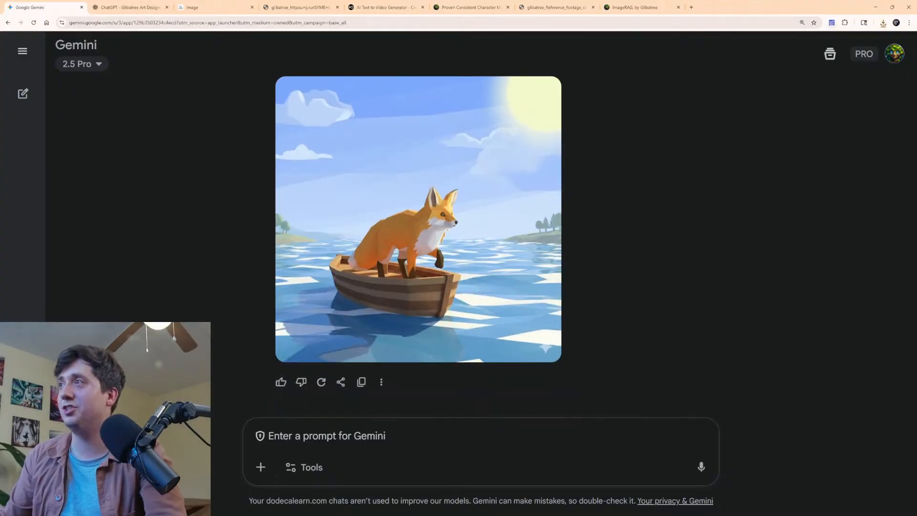
click(883, 23)
Switch to ChatGPT, attach the downloaded Image 1, and send "Zoom in while the fox curls up and lies down nin the boat".
click(129, 7)
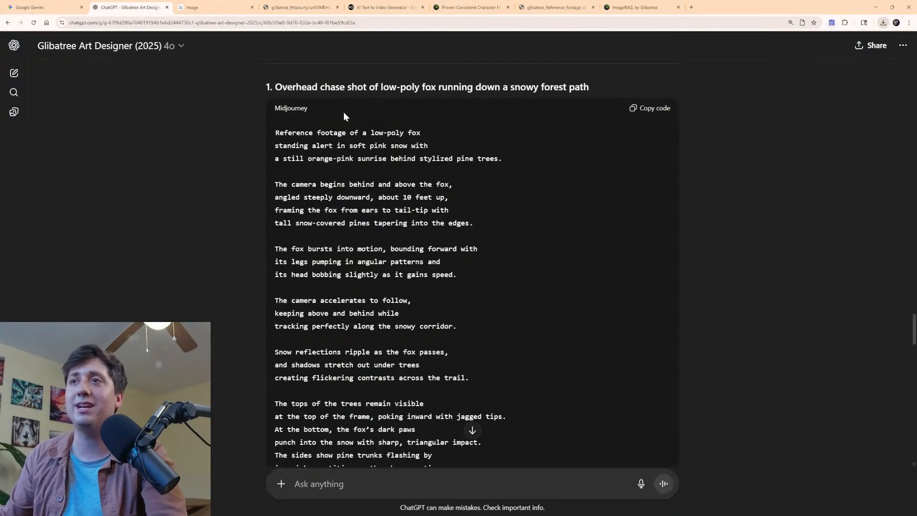
click(883, 22)
drag(814, 56, 534, 414)
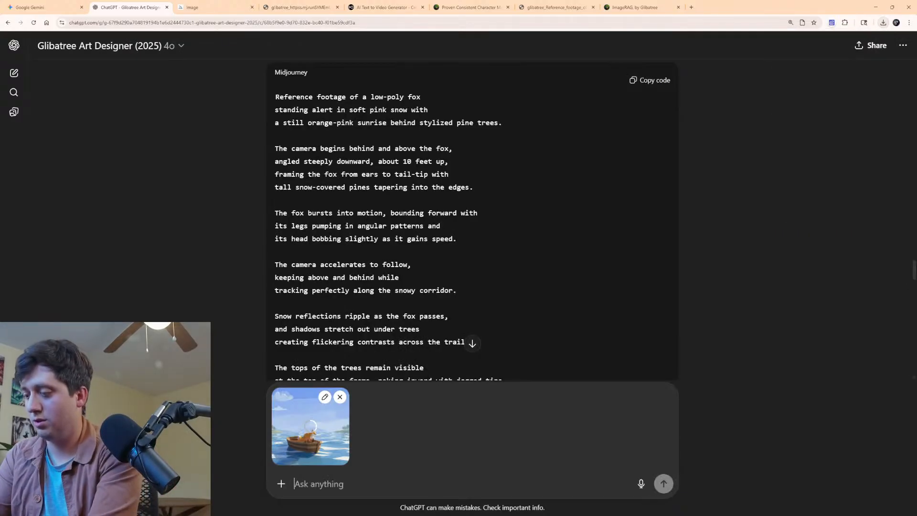
text(Zoom in while the fox curls up and lies down nin the boat)
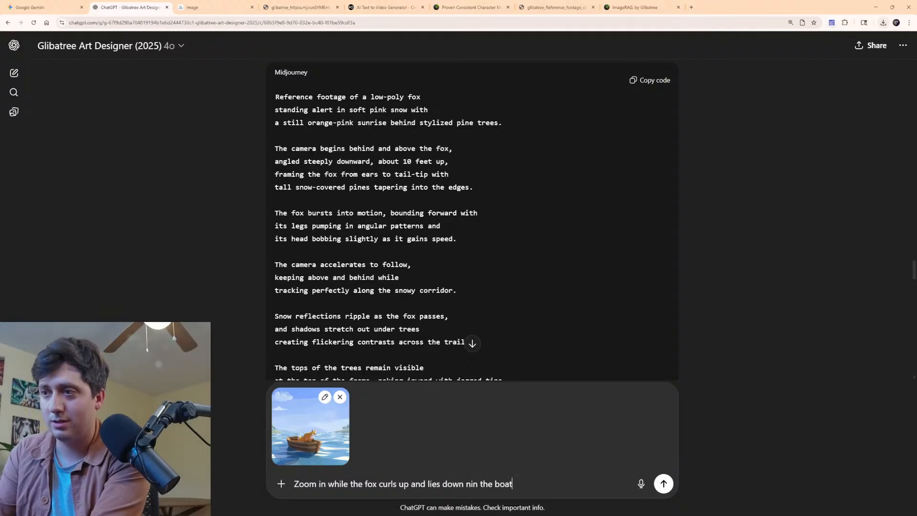
key(Return)
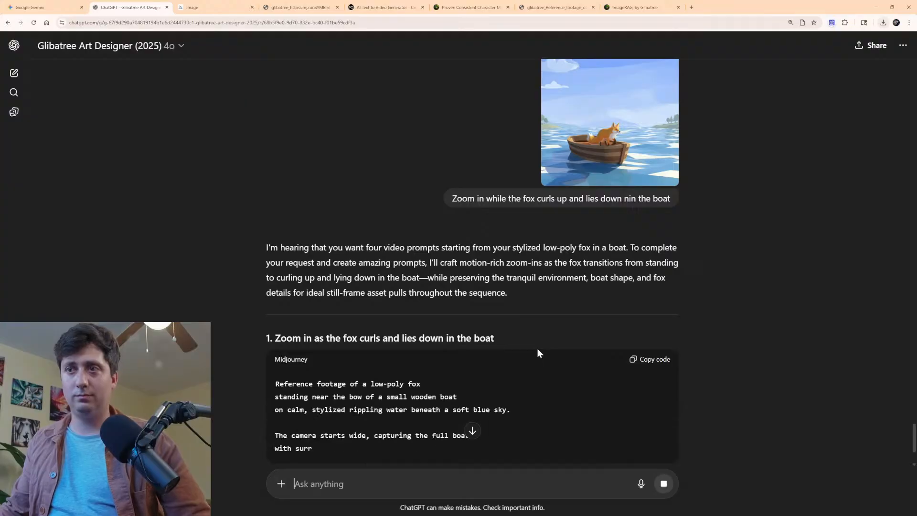
Copy the first generated video prompt, "Zoom in as the fox curls and lies down in the boat".
scroll(537, 354, down, 3)
scroll(432, 336, down, 3)
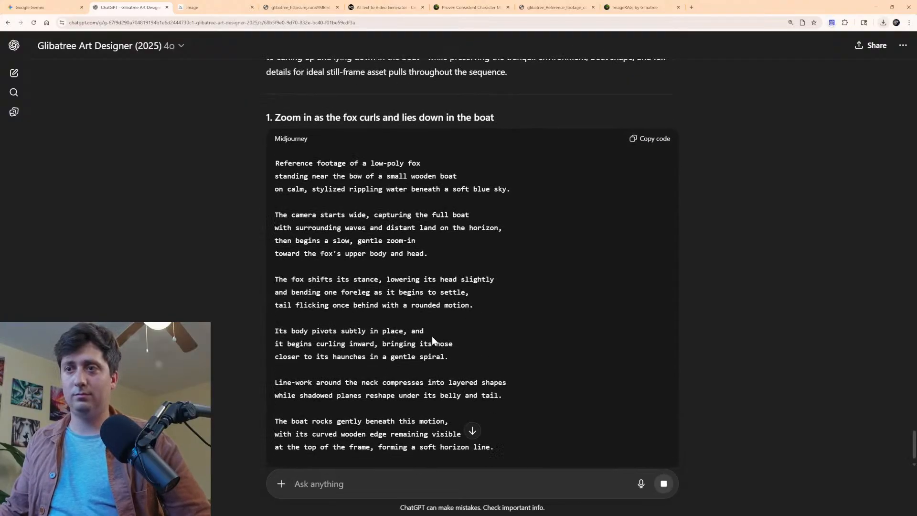
scroll(538, 206, down, 3)
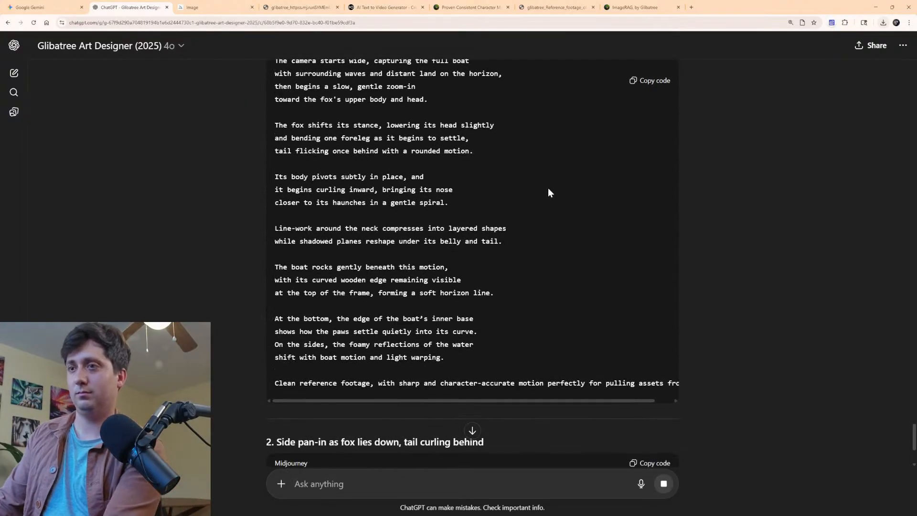
scroll(548, 191, up, 5)
click(639, 200)
Switch to Midjourney and paste the copied video prompt into a new creation.
click(219, 5)
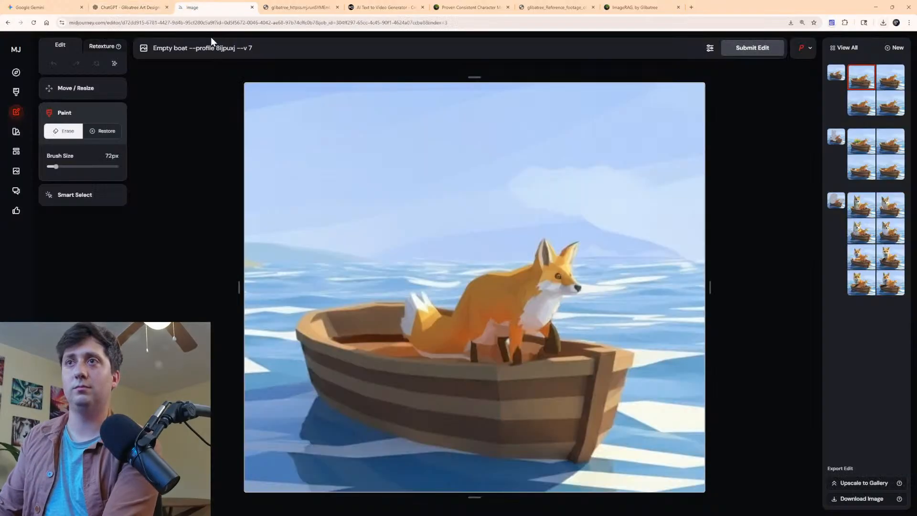
click(30, 91)
key(ctrl+v)
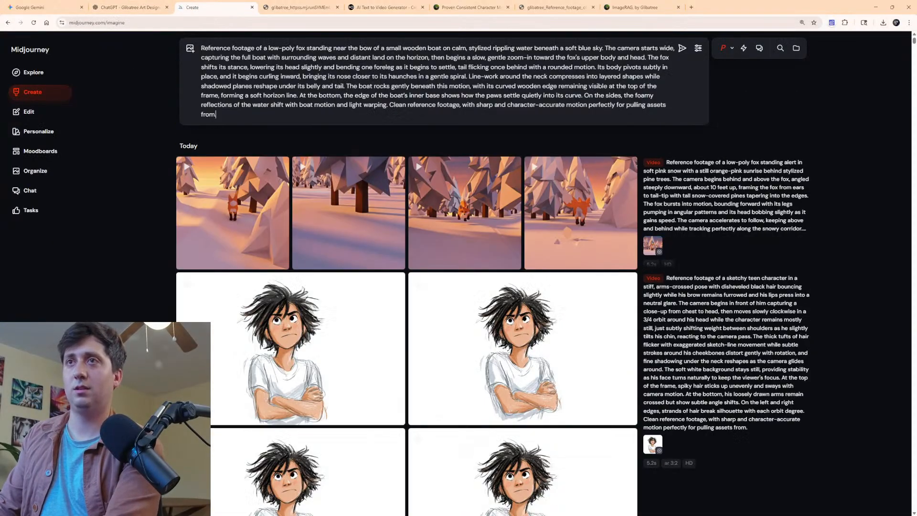
Add the downloaded Image 1 as the video's starting frame and submit the animation.
click(884, 22)
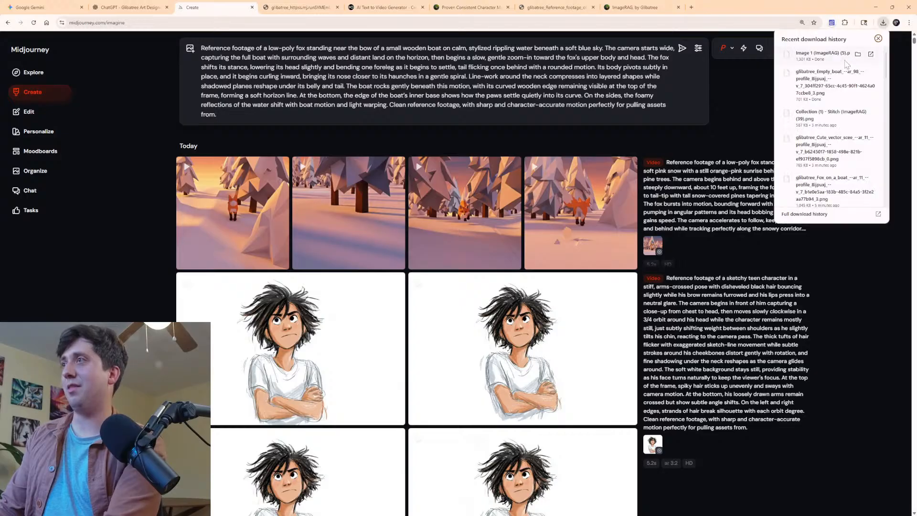
drag(829, 54, 256, 131)
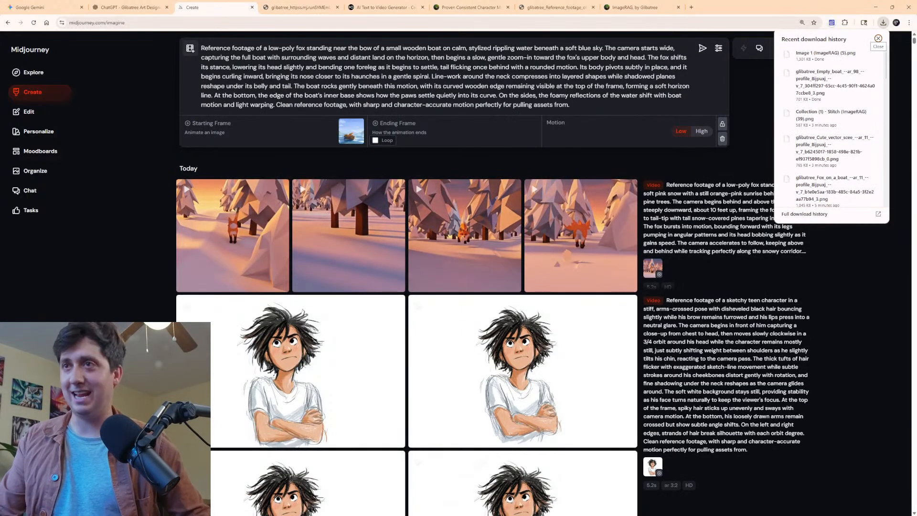
click(878, 38)
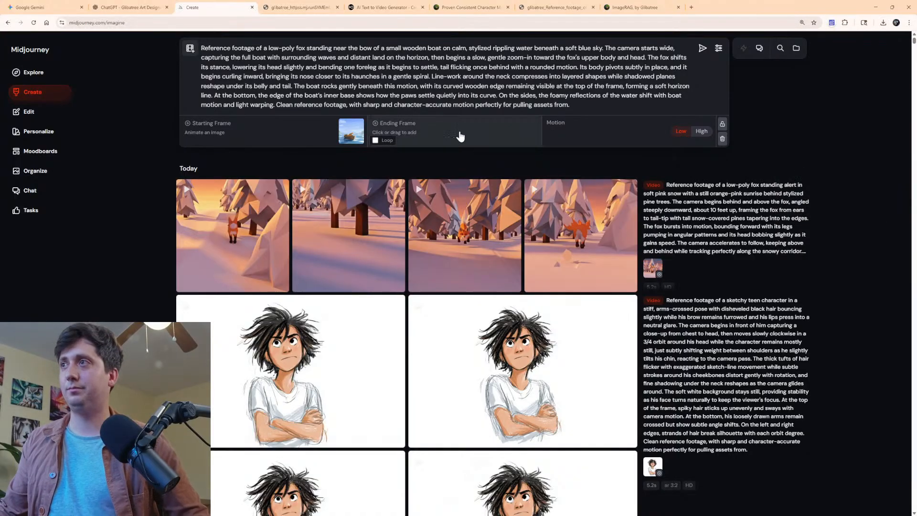
click(703, 48)
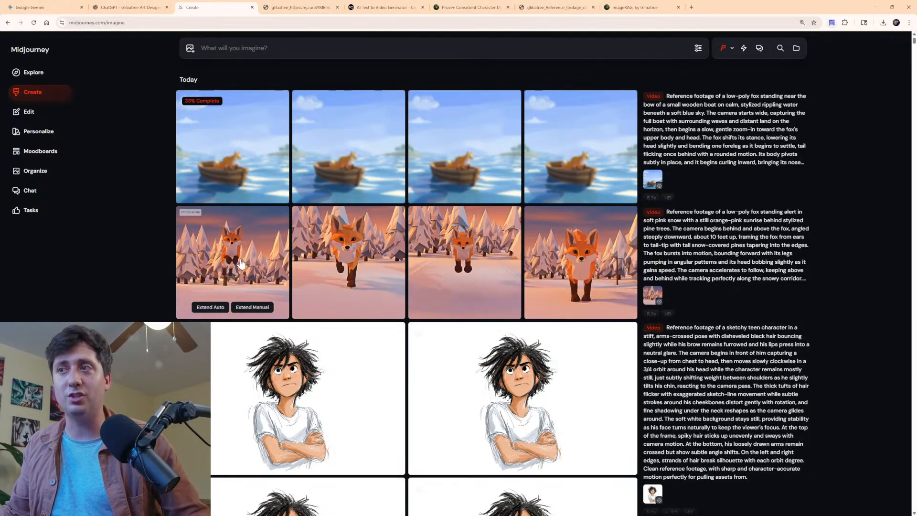
Open the first low-poly fox video from the snowy forest set.
click(241, 266)
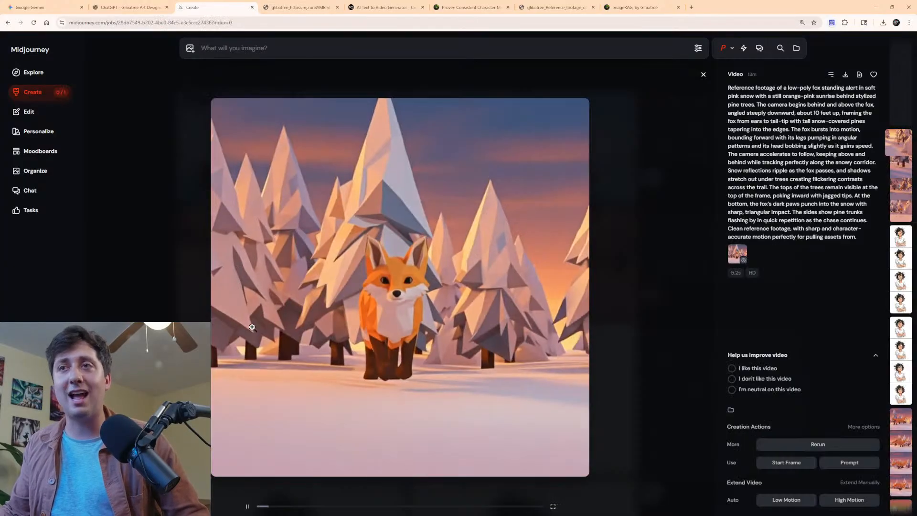
Scrub forward through the snowy forest fox video and return to the list of creations.
drag(321, 507, 487, 497)
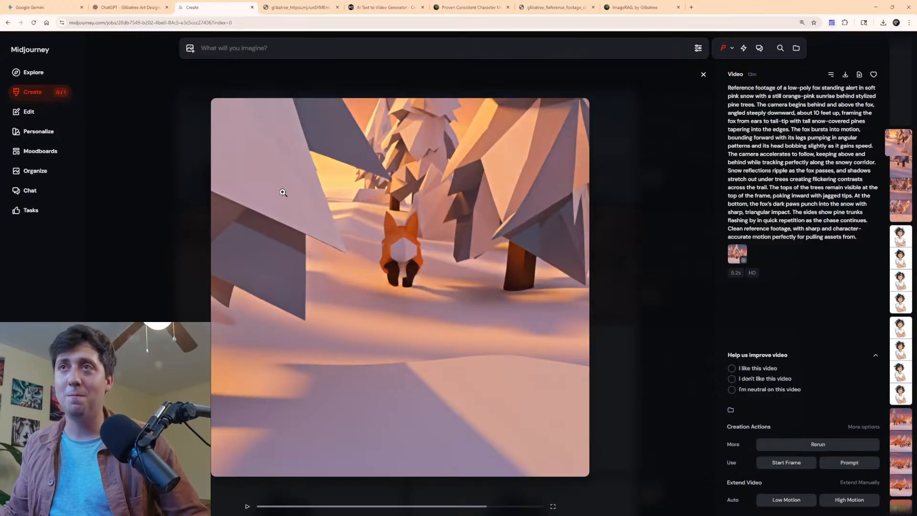
click(43, 94)
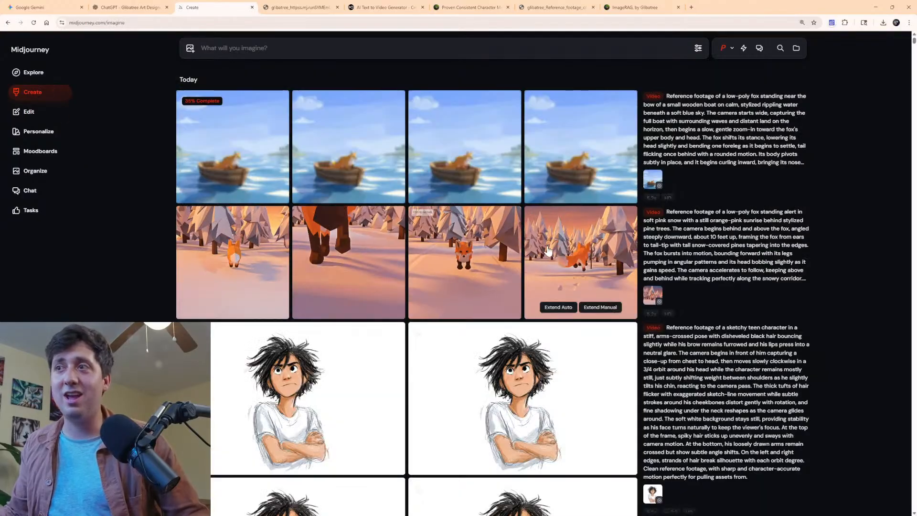
Switch to Gemini, look back to the start of the messy room chat, and open the "Three Foxes YouTube Thum..." chat.
click(48, 7)
scroll(509, 235, up, 15)
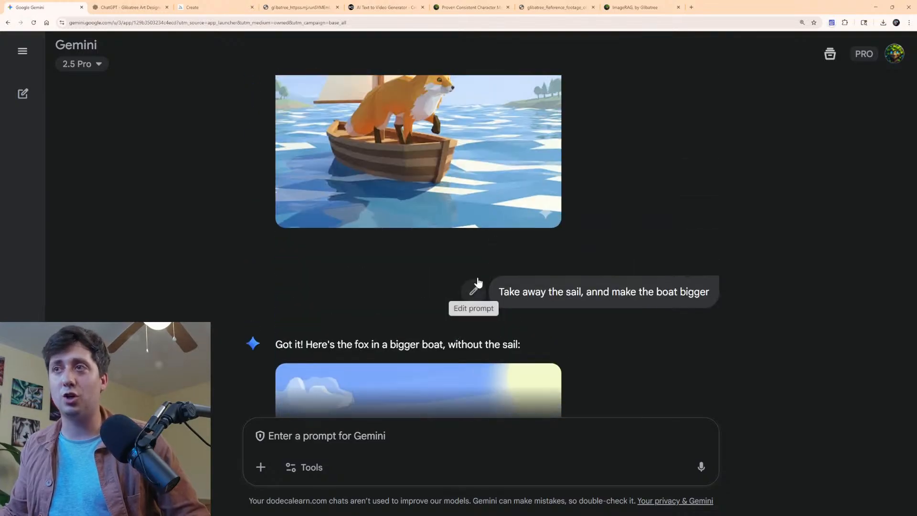
scroll(561, 280, up, 20)
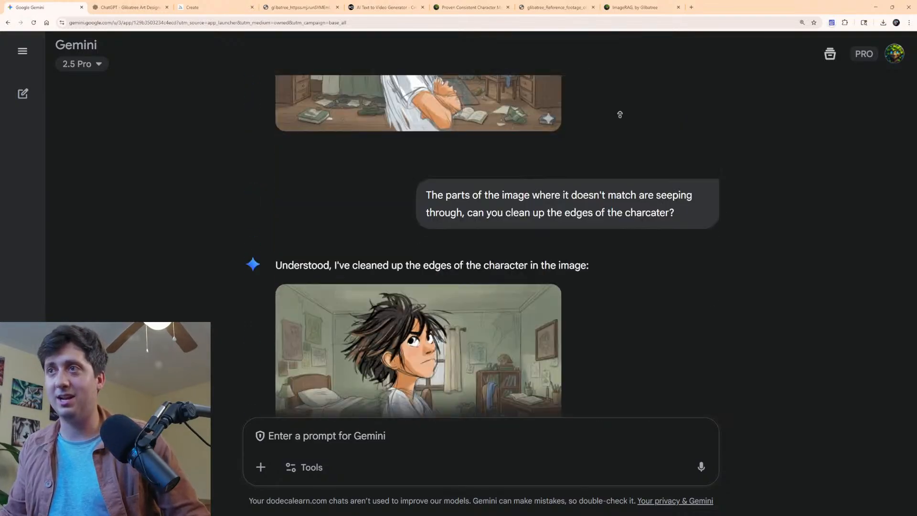
mouse_move(66, 211)
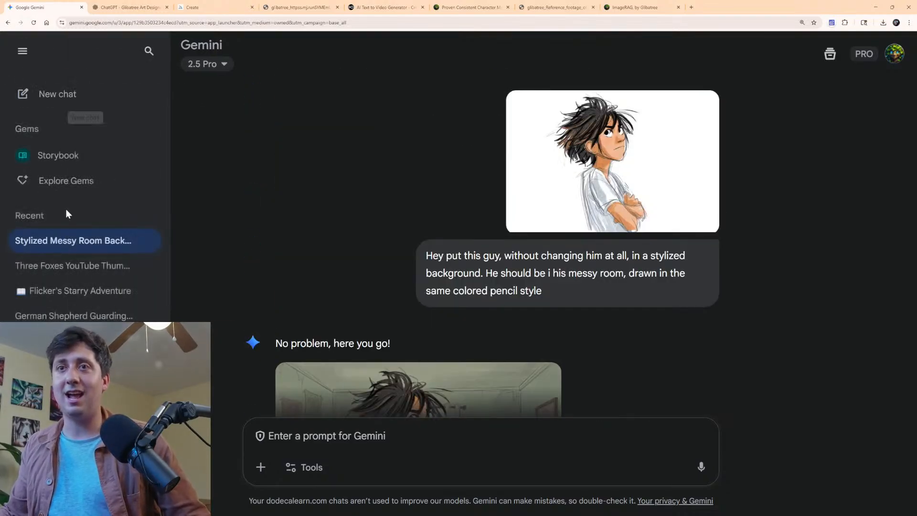
click(77, 267)
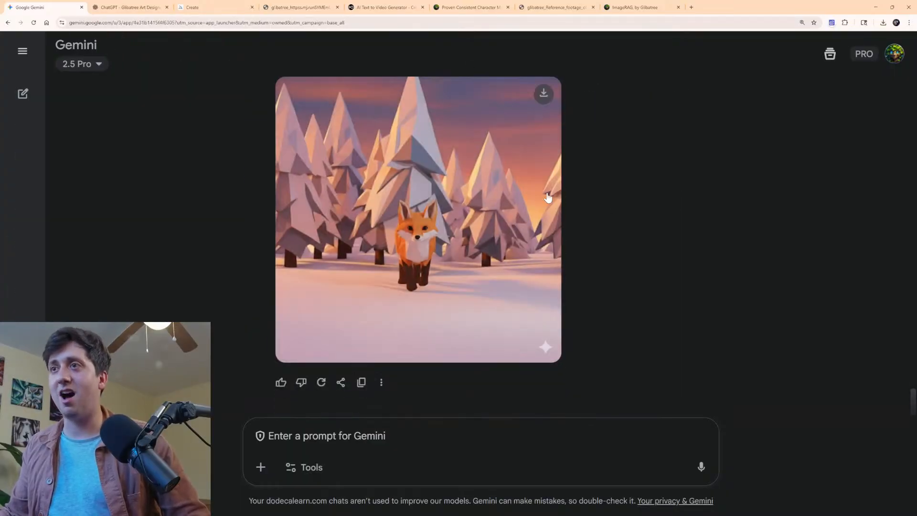
Examine the chat's earlier fox edits: the river scene, winter sunset, front view, side view and jumping pose.
scroll(568, 215, up, 10)
scroll(574, 215, down, 10)
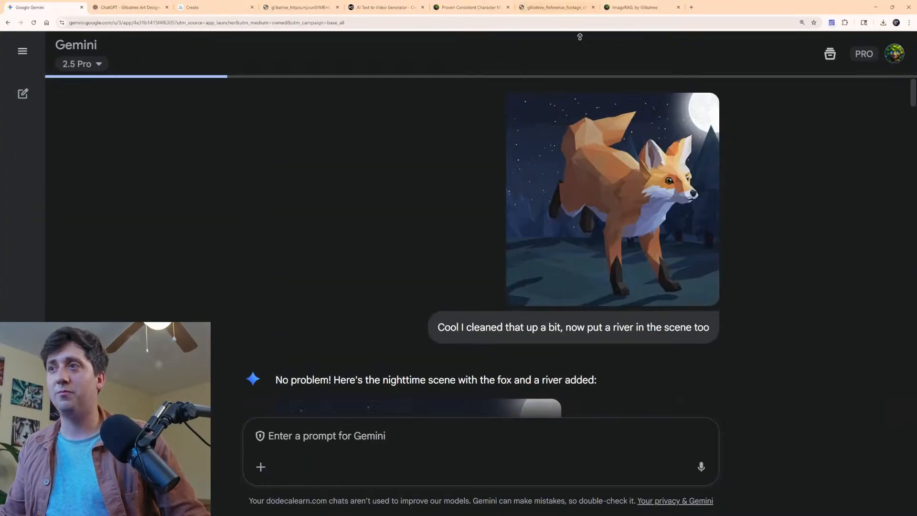
scroll(516, 209, down, 5)
scroll(456, 198, up, 3)
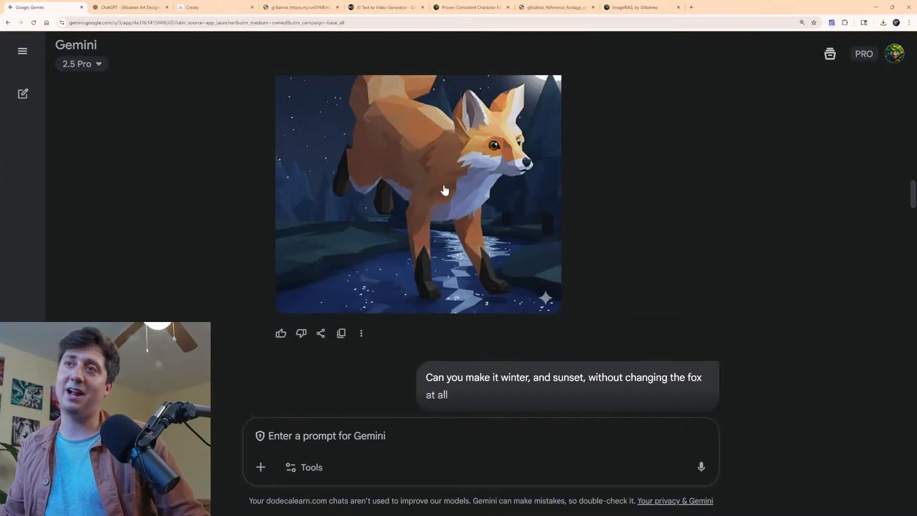
scroll(416, 294, down, 3)
scroll(415, 295, down, 6)
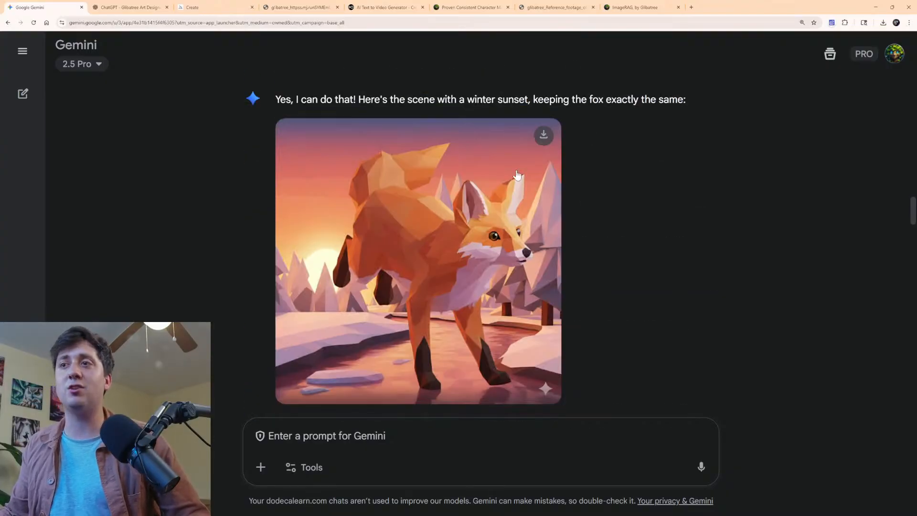
scroll(366, 270, down, 15)
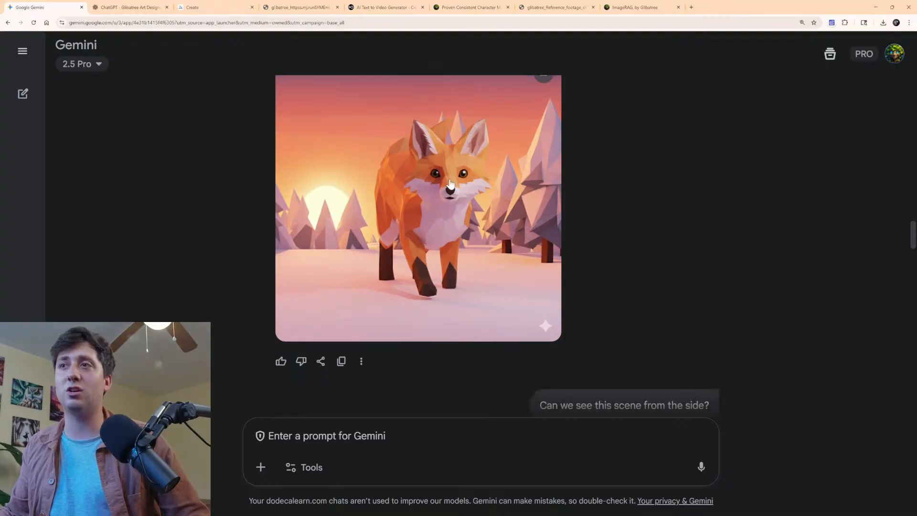
scroll(443, 184, down, 9)
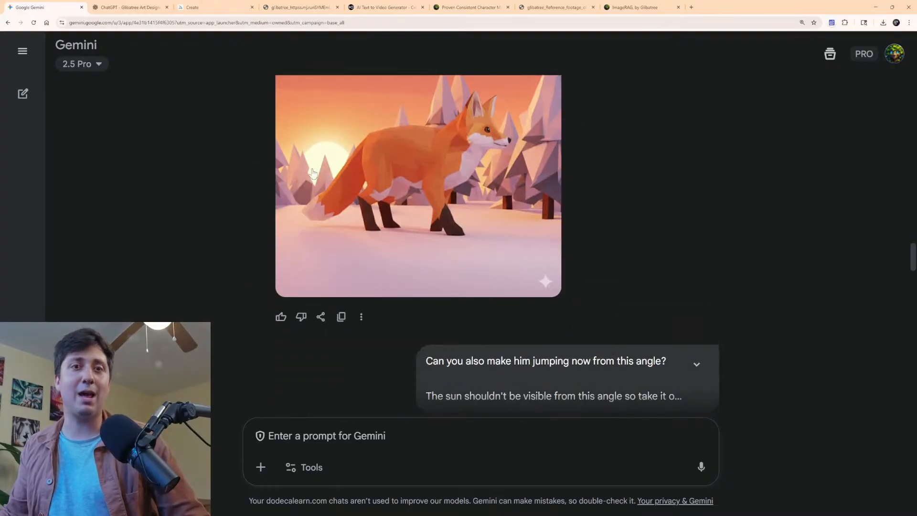
scroll(416, 178, down, 5)
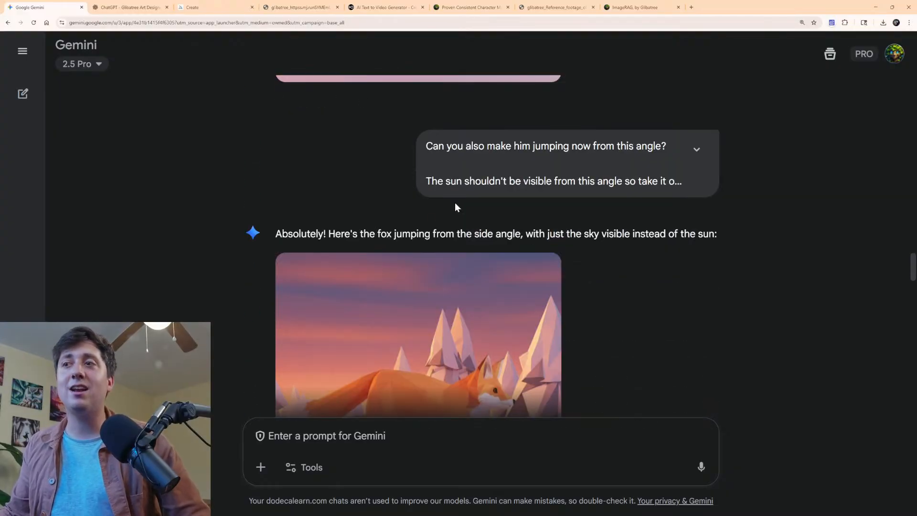
scroll(457, 206, down, 9)
Examine the top-down fox shots, the uploaded-character integration request, the front-facing pose and the raised-camera image.
scroll(379, 160, down, 4)
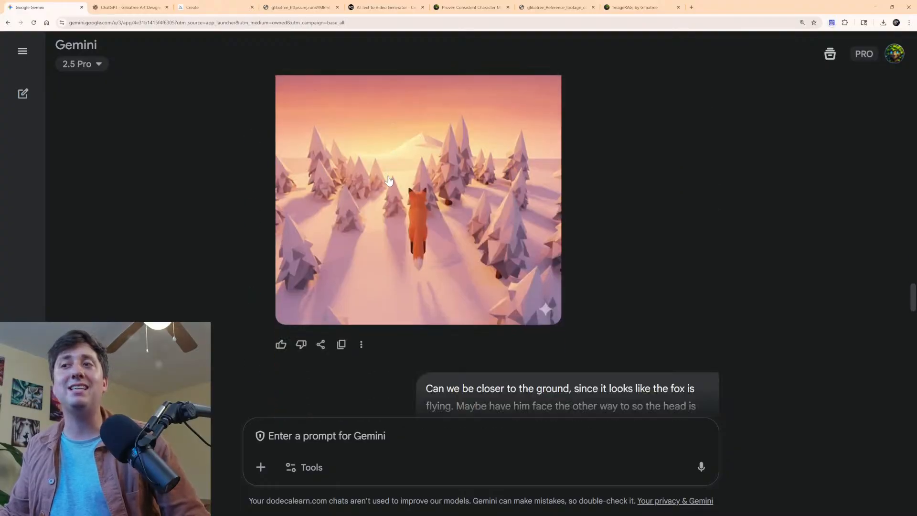
scroll(390, 181, up, 4)
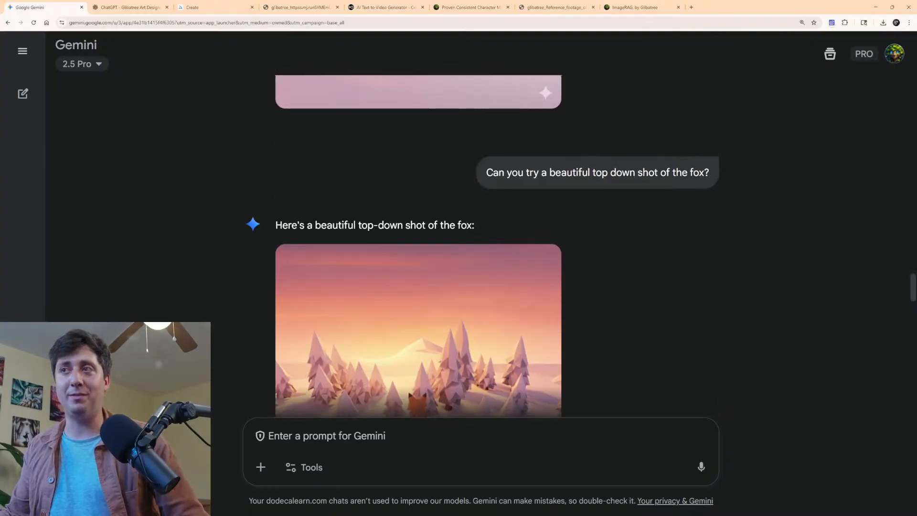
scroll(552, 284, down, 15)
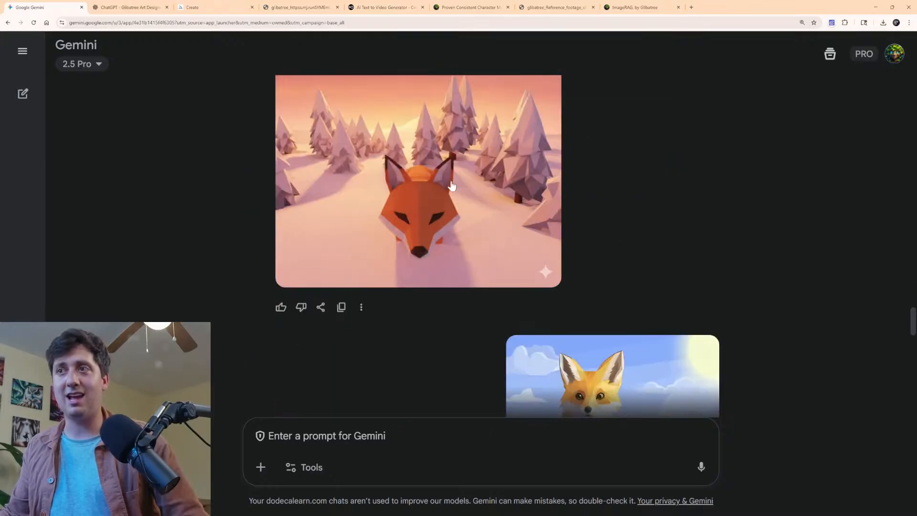
scroll(390, 198, down, 5)
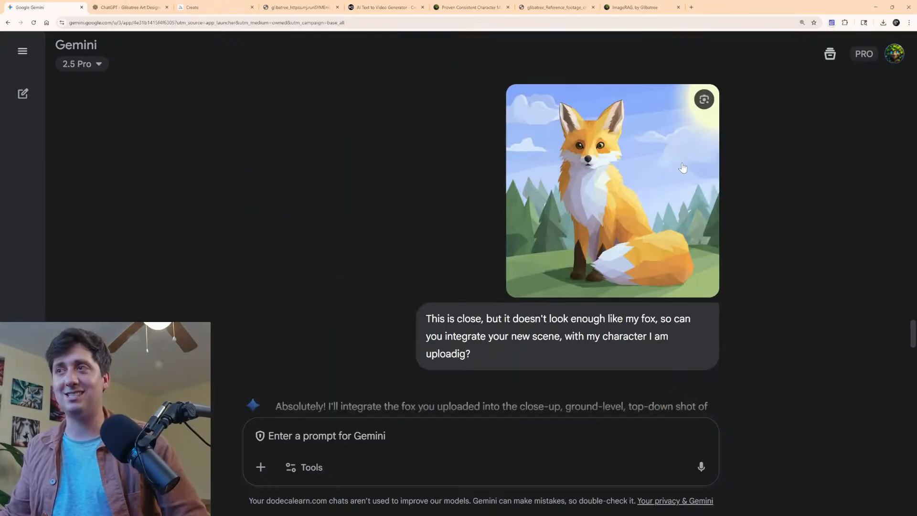
scroll(607, 220, down, 8)
scroll(604, 234, down, 12)
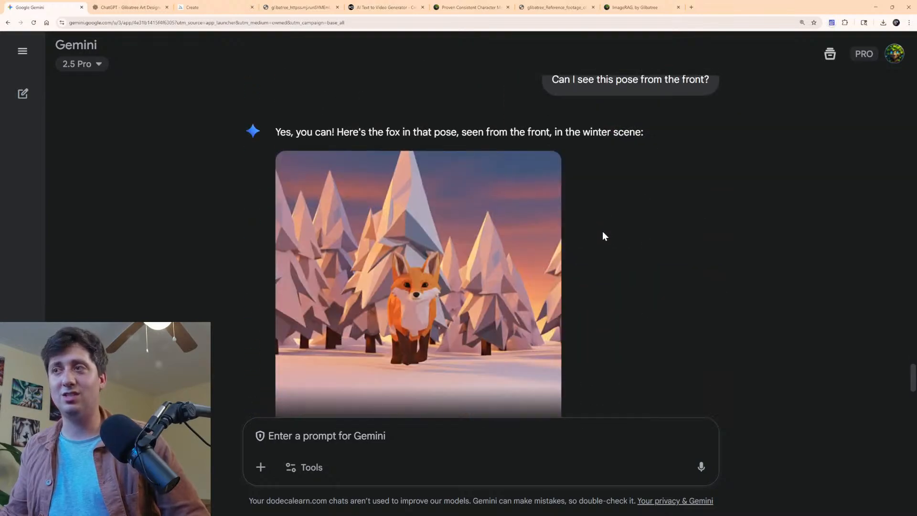
scroll(605, 235, up, 5)
scroll(609, 182, down, 8)
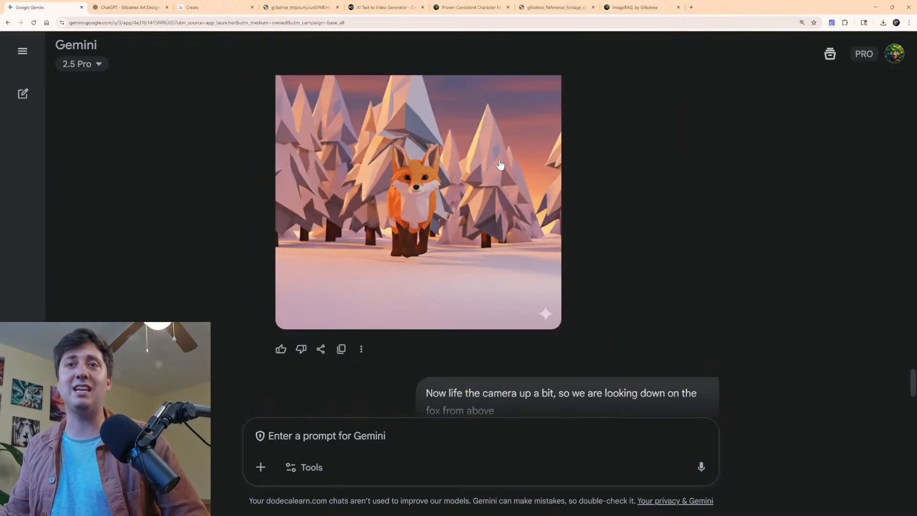
scroll(571, 132, down, 8)
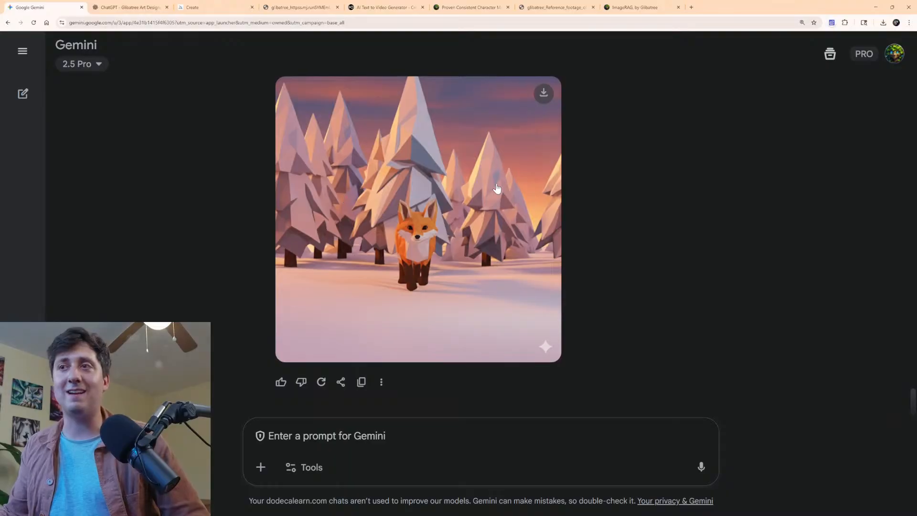
scroll(440, 158, down, 3)
Switch to Premiere Pro, play the edited fox sequence from its beginning, and return to Midjourney in the browser.
key(ctrl+Tab)
key(ctrl+Tab)
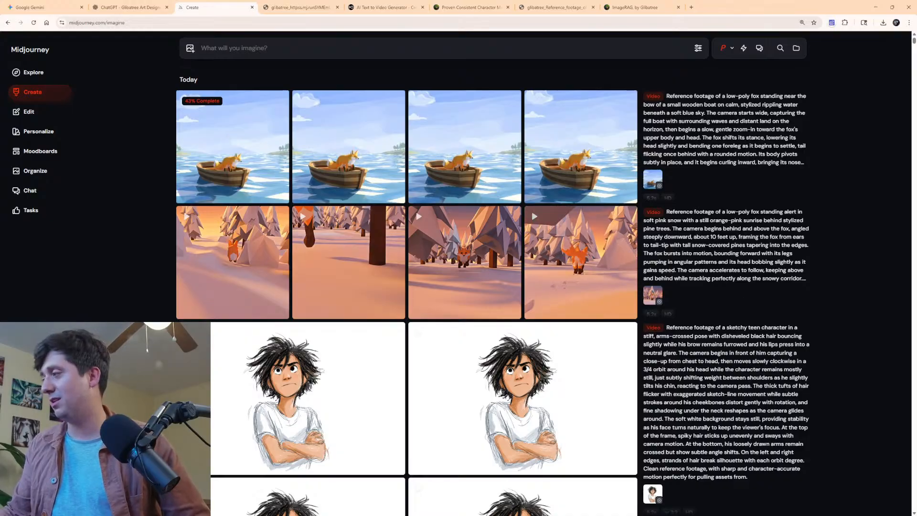
key(alt+Tab)
drag(523, 338, 368, 329)
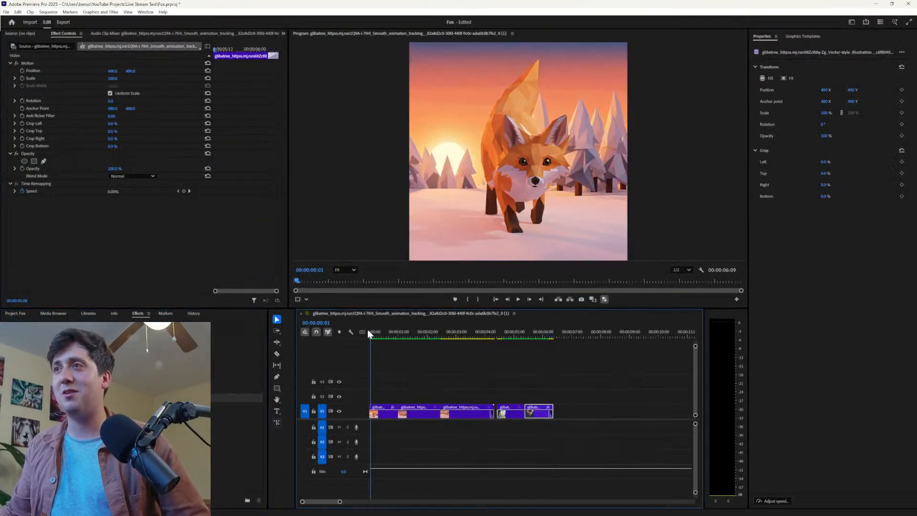
key(space)
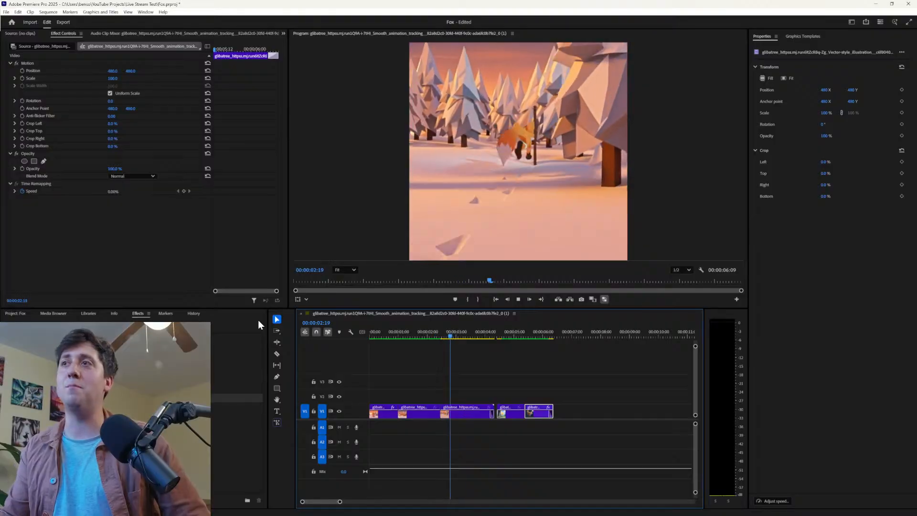
scroll(470, 222, up, 3)
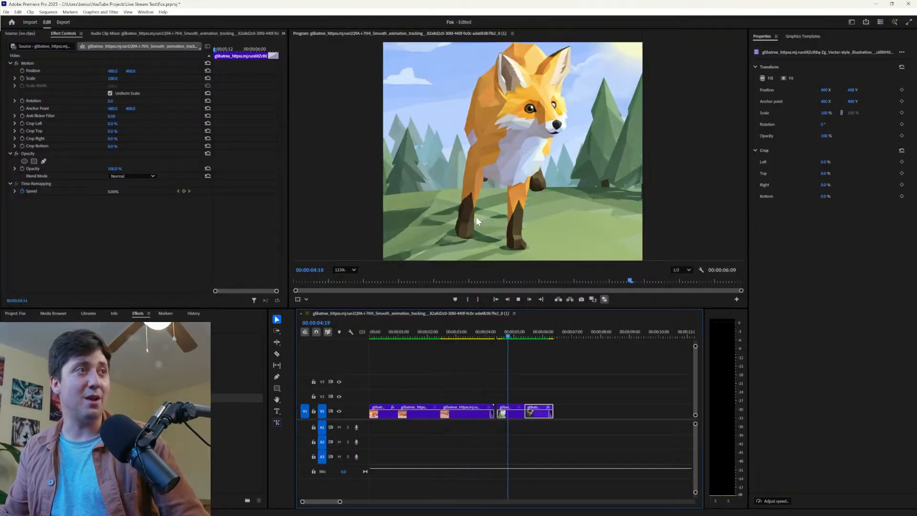
scroll(476, 216, down, 2)
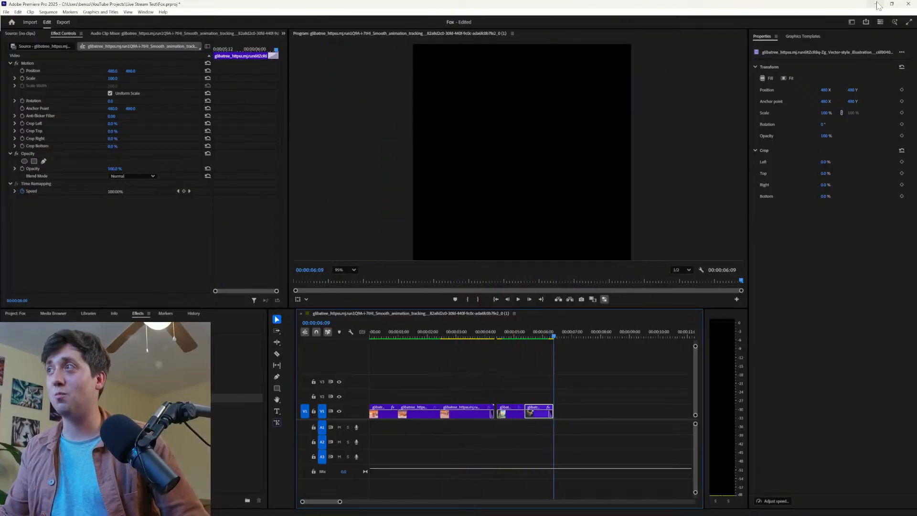
click(877, 4)
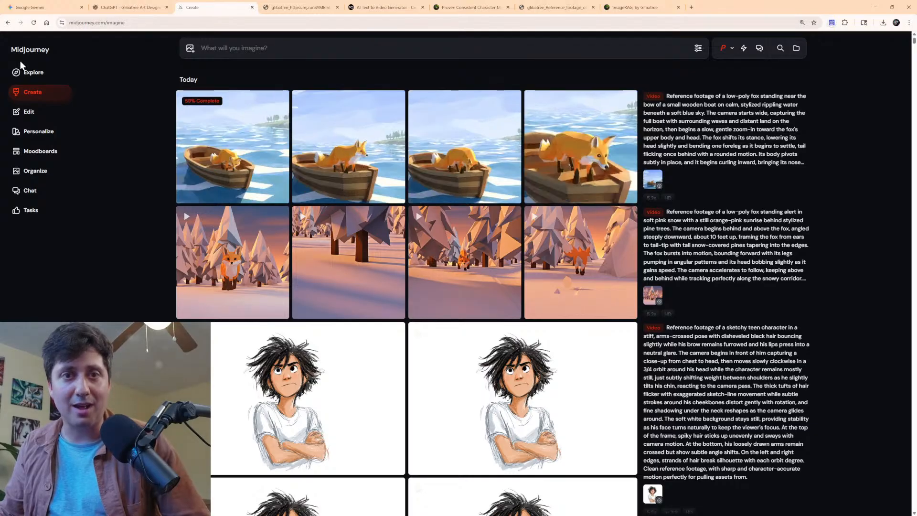
Look at the fox-in-boat video prompts in ChatGPT and return to Midjourney to check the boat animation's progress.
click(123, 3)
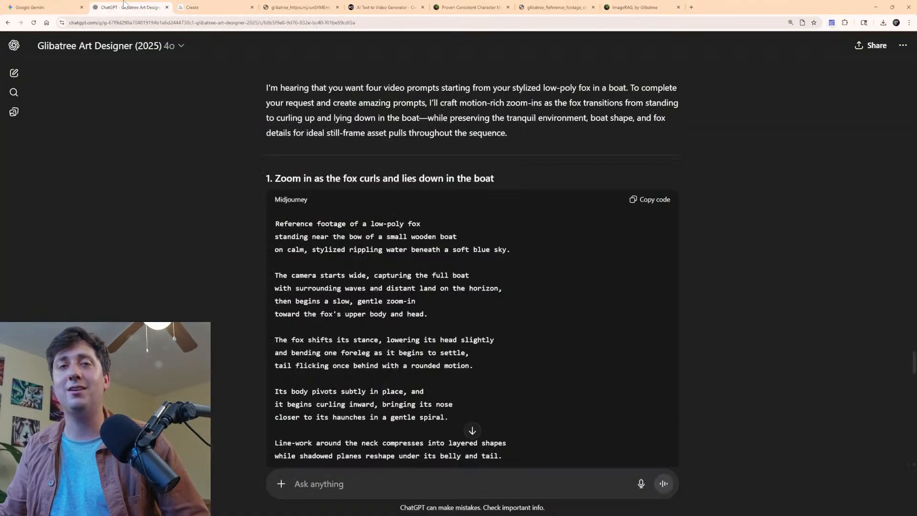
click(215, 4)
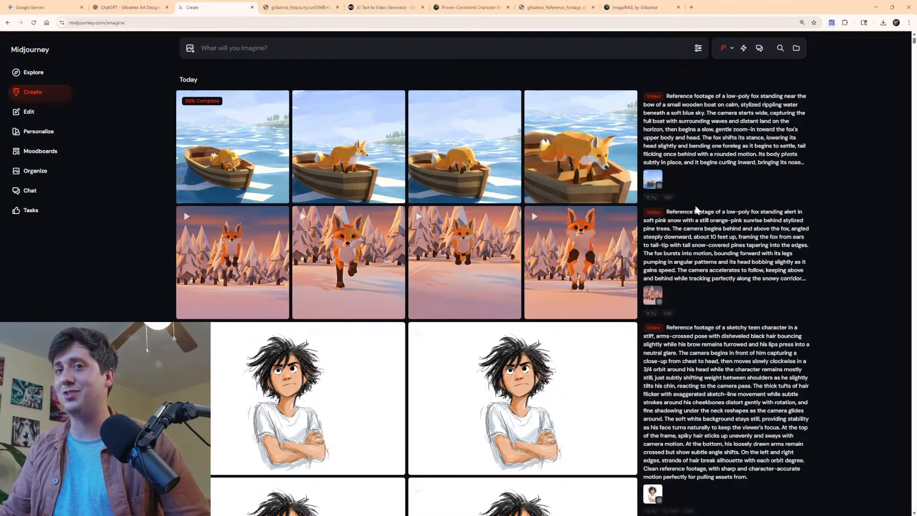
mouse_move(694, 205)
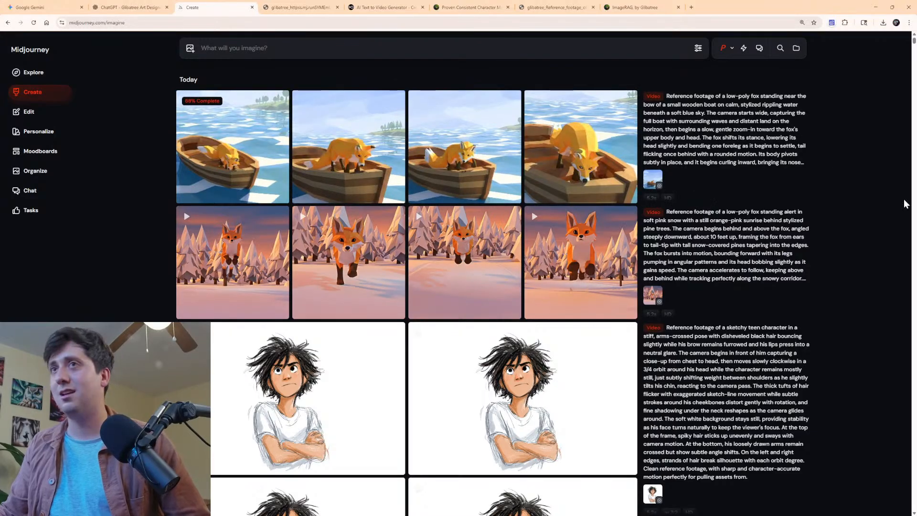
Switch to Gemini and review the front-pose and raised-camera requests alongside the winter fox images they produced.
click(43, 7)
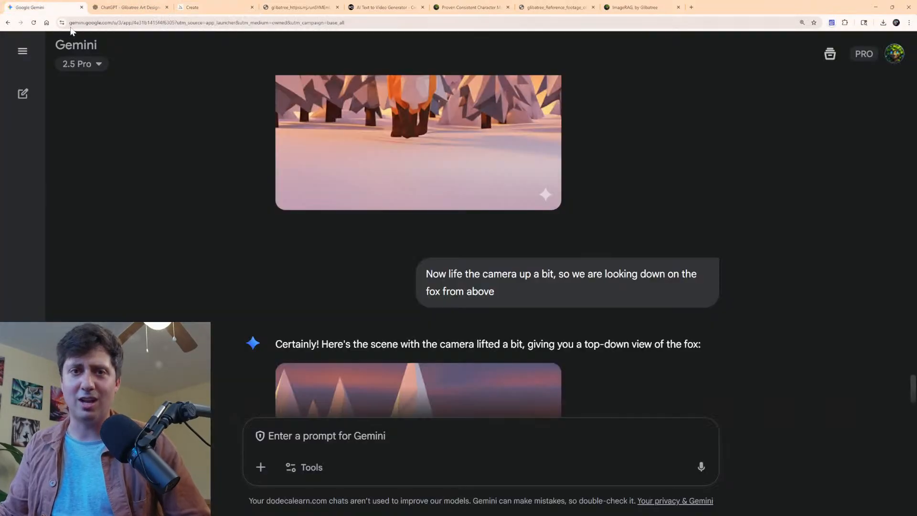
scroll(344, 129, down, 4)
scroll(345, 130, down, 2)
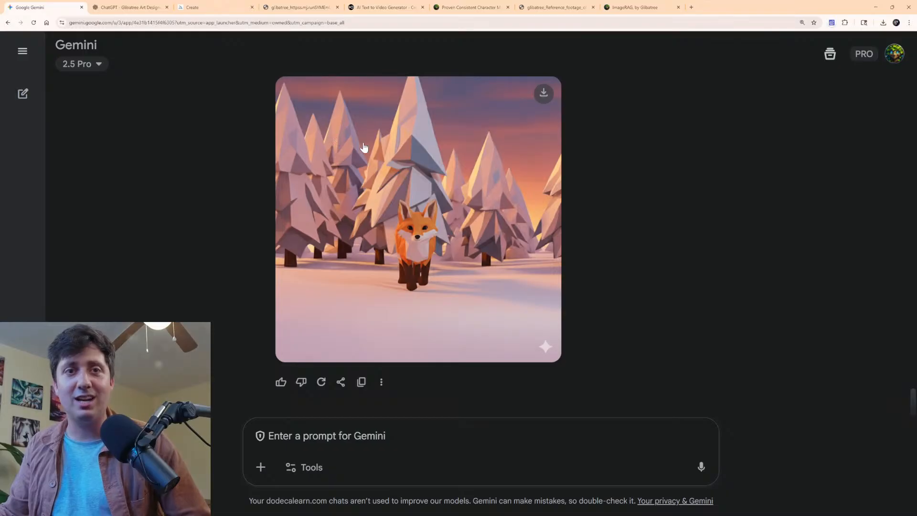
scroll(526, 210, down, 2)
scroll(594, 262, up, 7)
scroll(750, 252, down, 8)
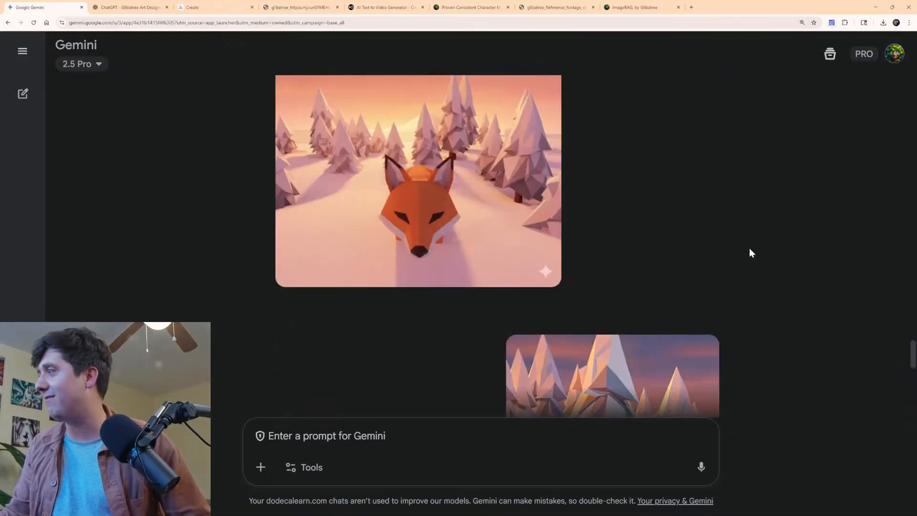
scroll(477, 284, up, 7)
scroll(480, 188, down, 6)
scroll(497, 217, up, 5)
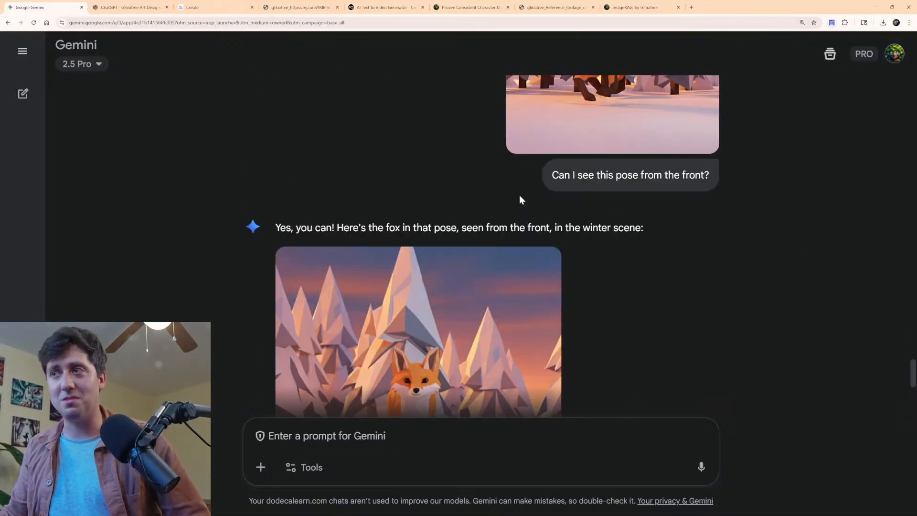
scroll(478, 239, down, 9)
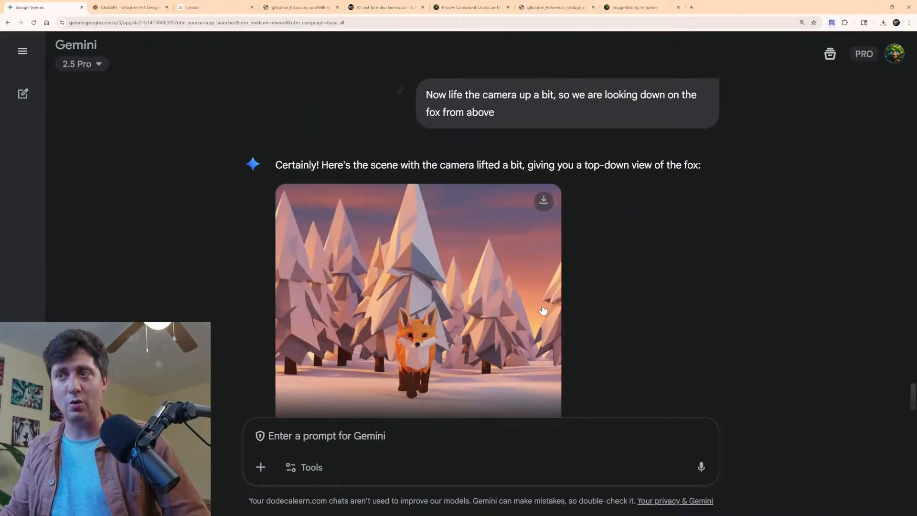
drag(497, 126, 371, 74)
scroll(373, 76, up, 3)
click(777, 236)
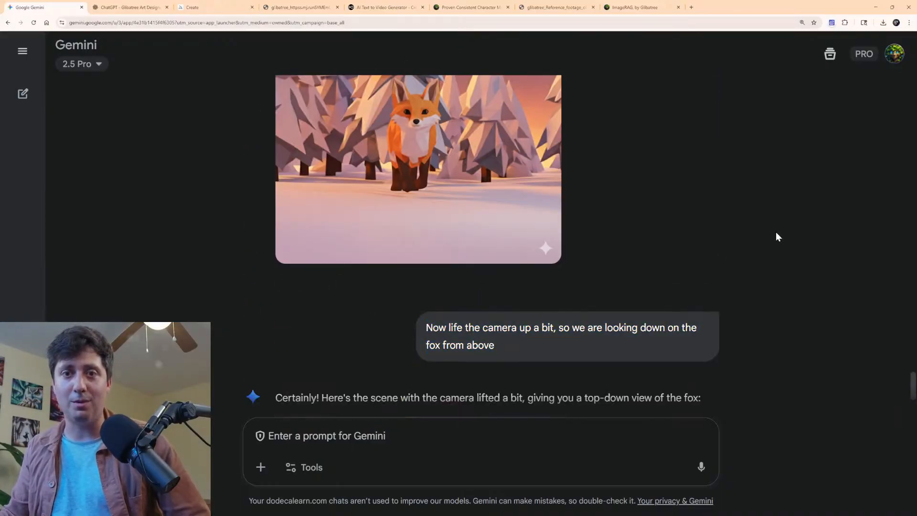
scroll(746, 239, down, 4)
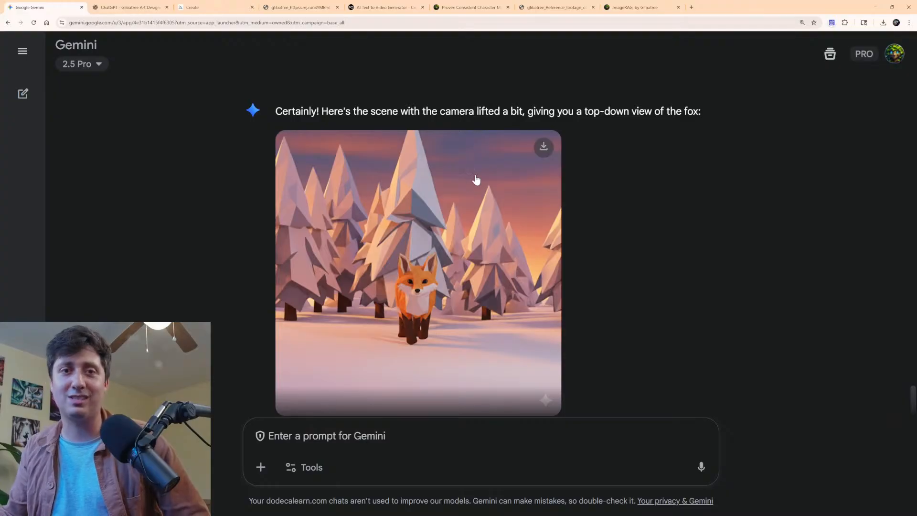
Switch to Midjourney and generate a high-motion video between the side-running and front-facing winter fox frames, prompted "Orbit while the fox runs".
scroll(526, 249, down, 1)
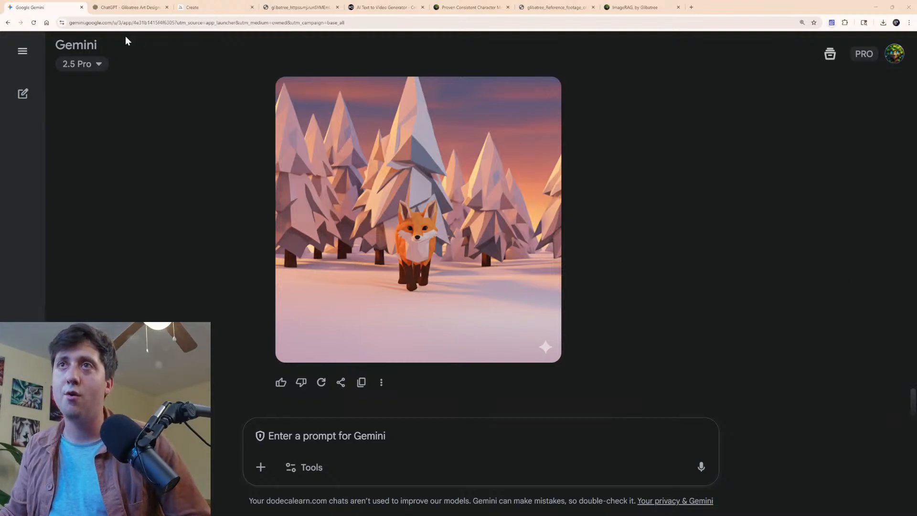
click(210, 7)
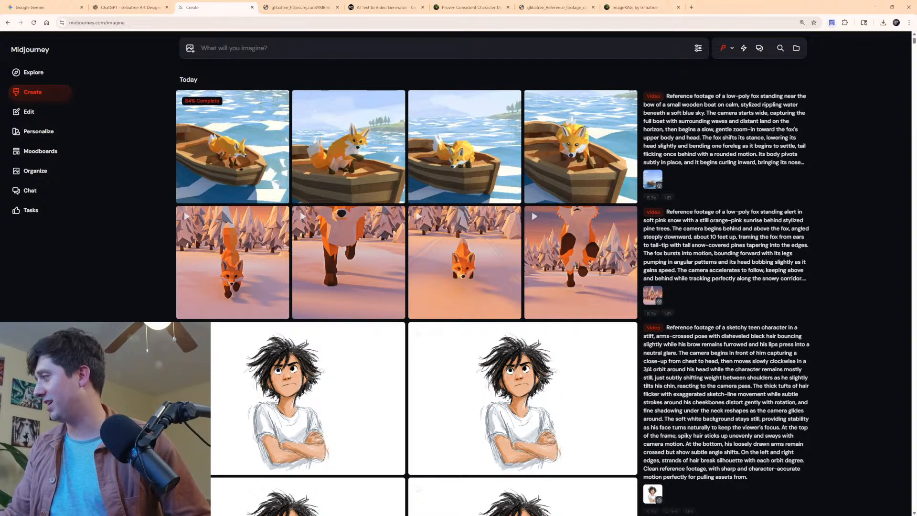
drag(884, 485, 233, 84)
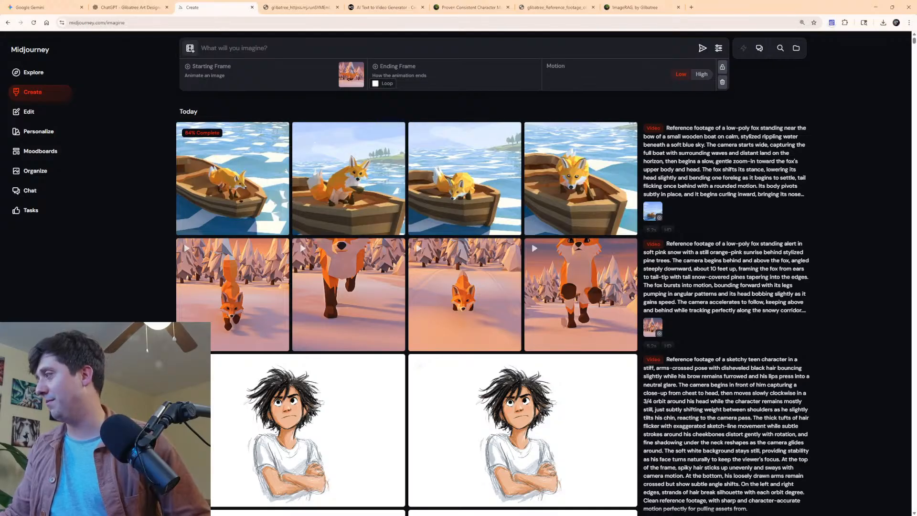
drag(903, 296, 445, 81)
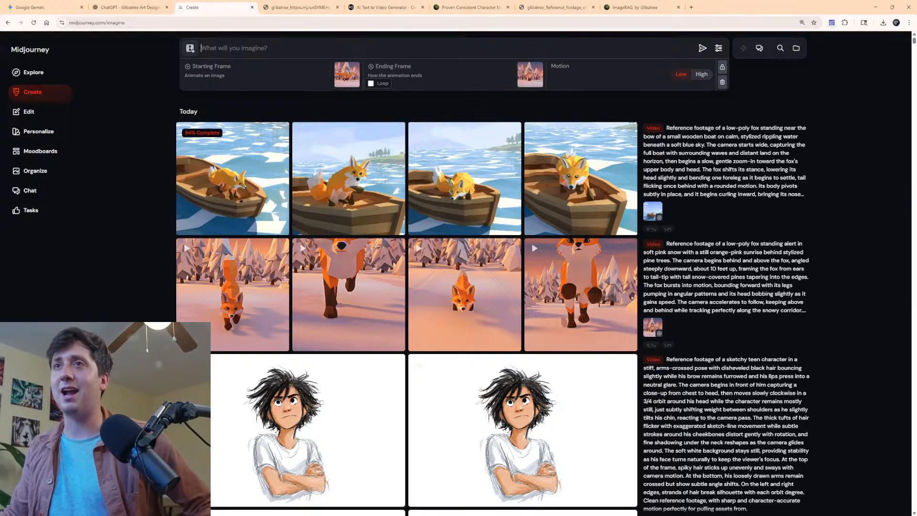
text(Orbit while the fox runs)
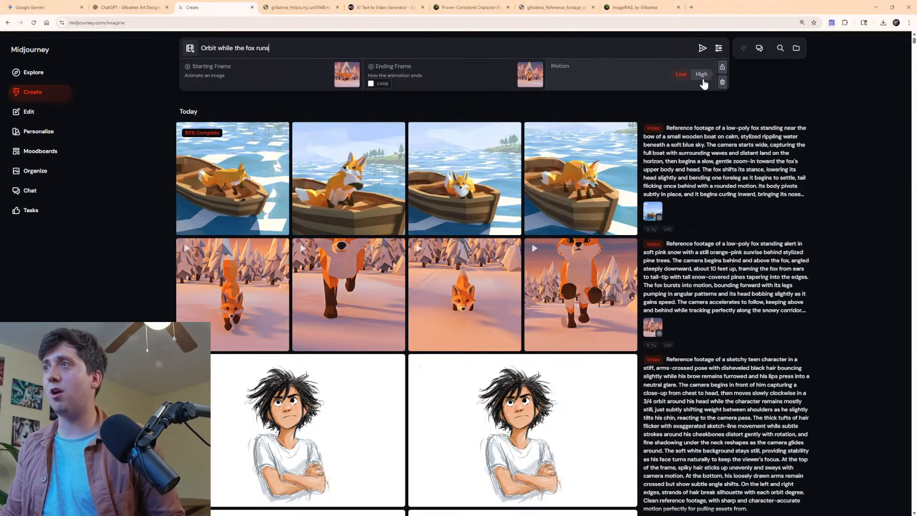
click(703, 47)
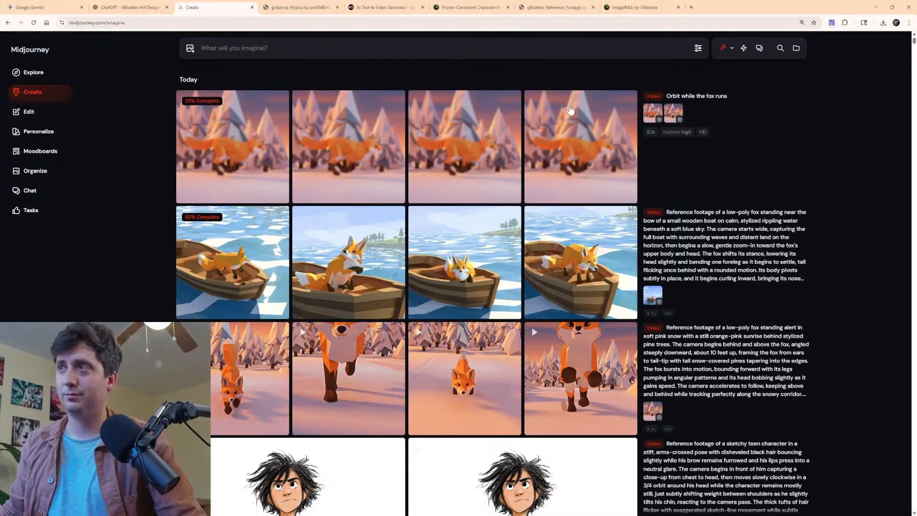
Load the orbit video's two reference images as starting and ending frames and inspect them enlarged.
click(653, 115)
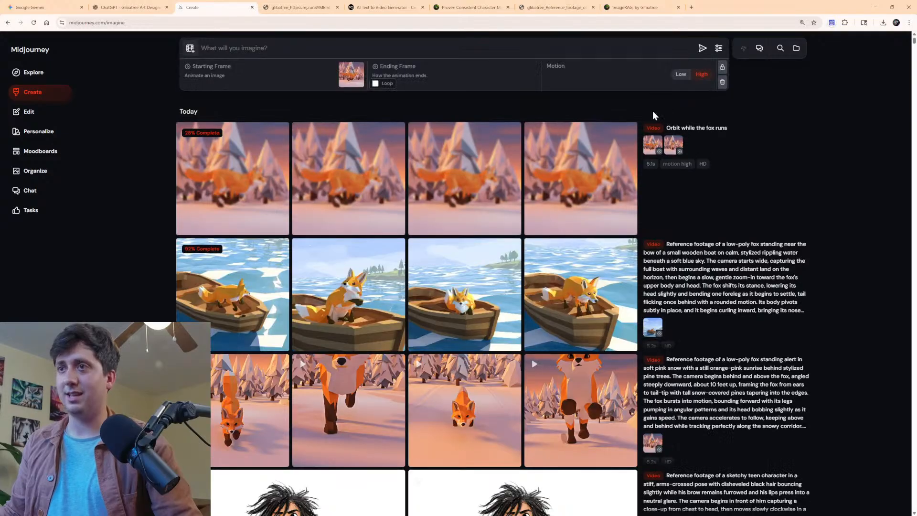
click(676, 145)
click(341, 73)
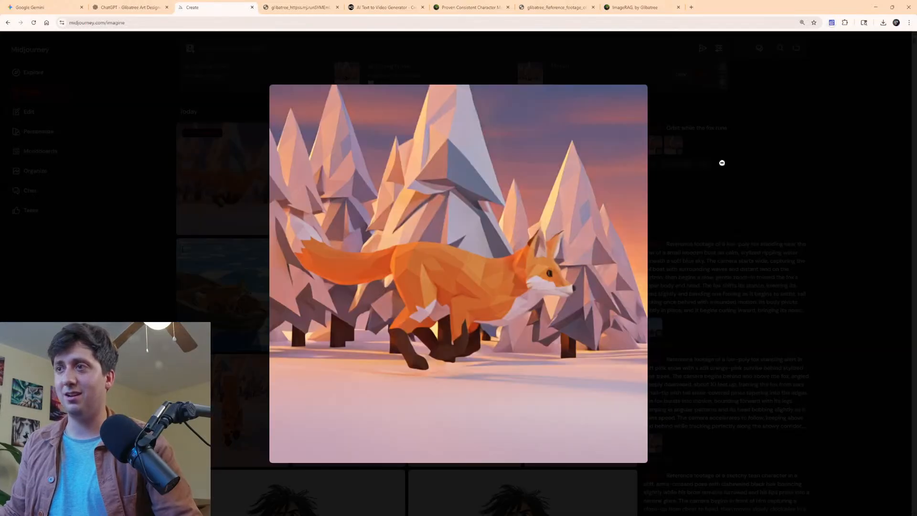
click(547, 80)
click(537, 77)
click(720, 128)
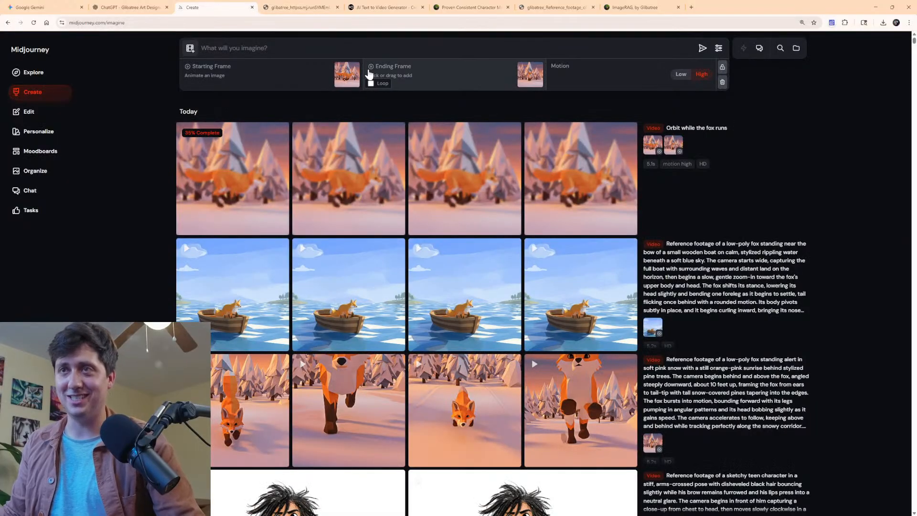
View the finished fox-in-boat animation, glance at its prompts in ChatGPT, and return to Midjourney.
click(428, 244)
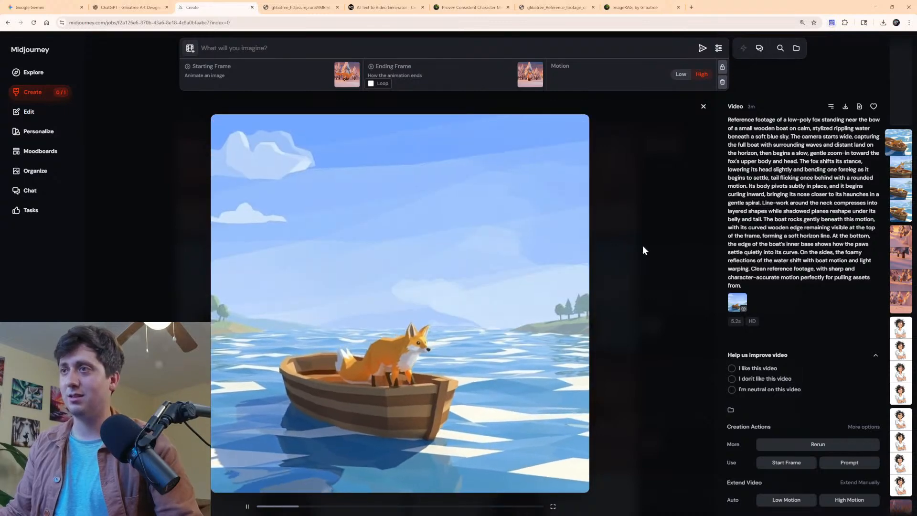
click(643, 246)
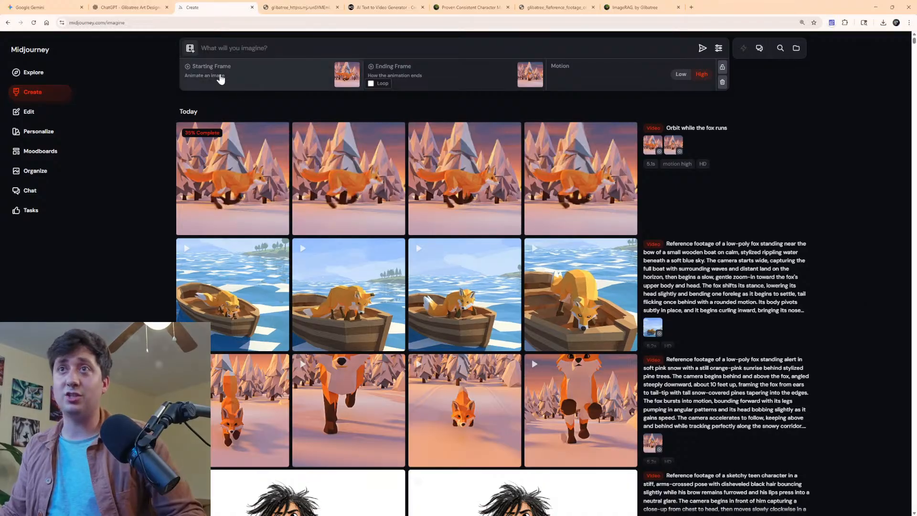
click(127, 7)
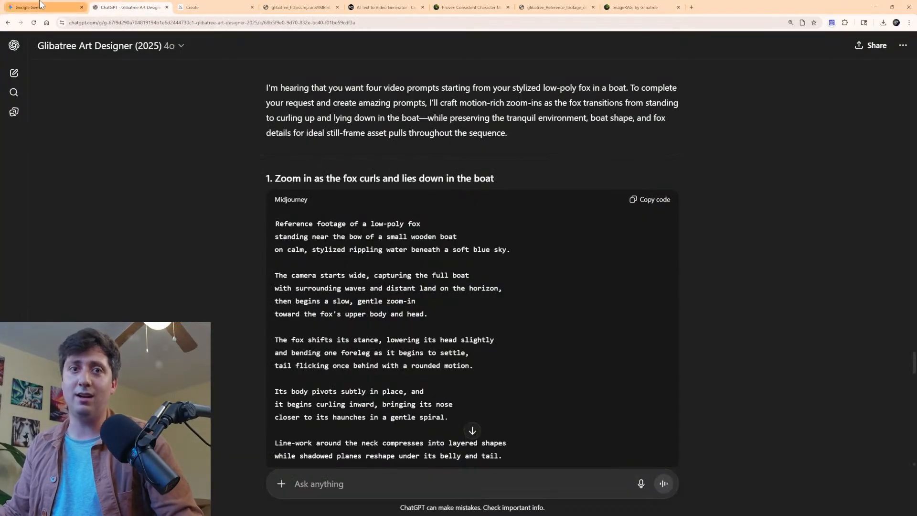
click(190, 6)
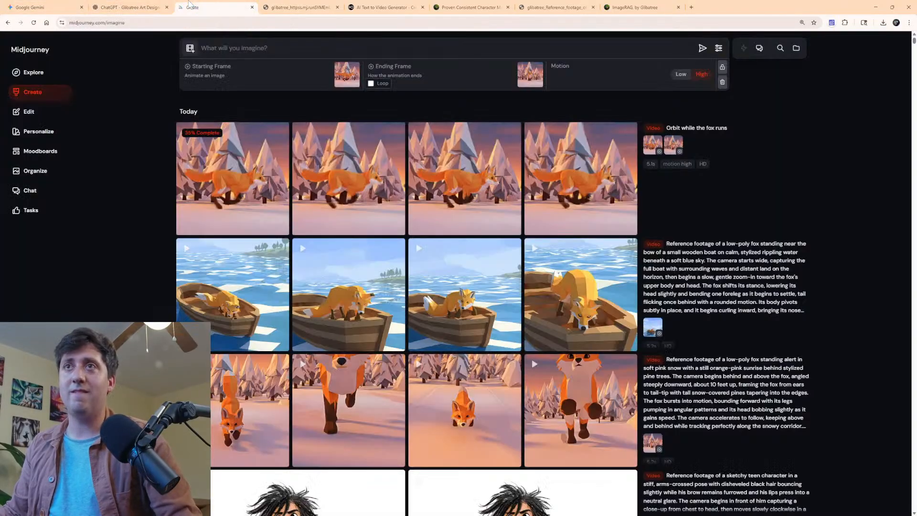
Reuse the earlier low-poly orange fox vector illustration prompt and change the fox's colour word to "silver".
scroll(660, 274, down, 20)
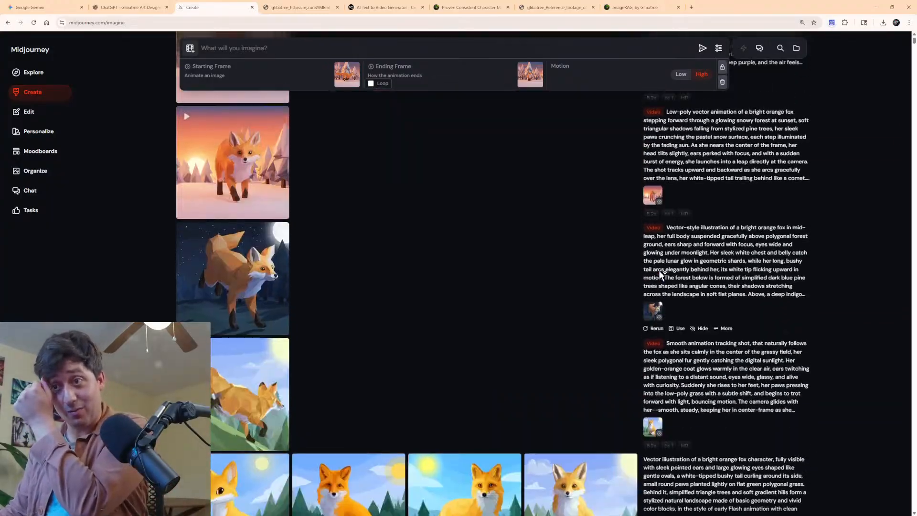
scroll(660, 274, down, 6)
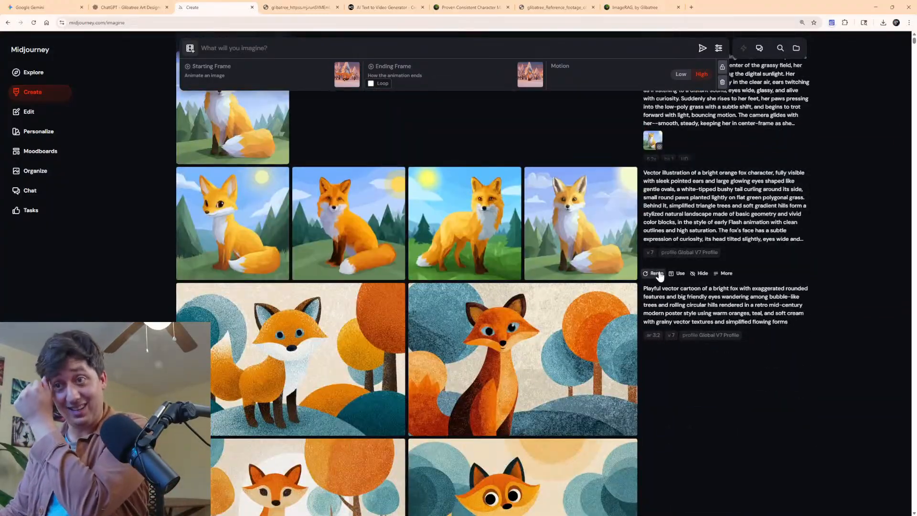
click(679, 202)
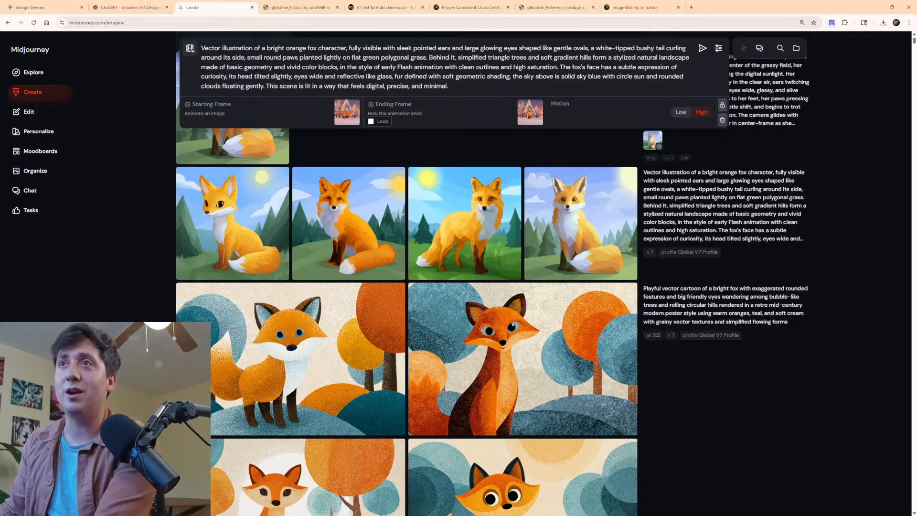
drag(292, 47, 306, 47)
text(silver)
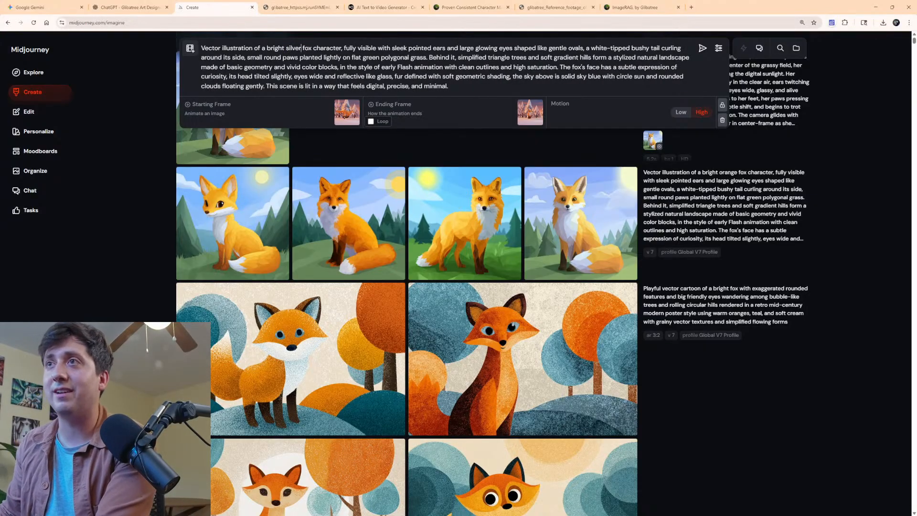
Remove "-tipped" from the tail description so it reads "a white bushy tail", and submit the silver fox prompt.
drag(344, 48, 582, 48)
click(603, 48)
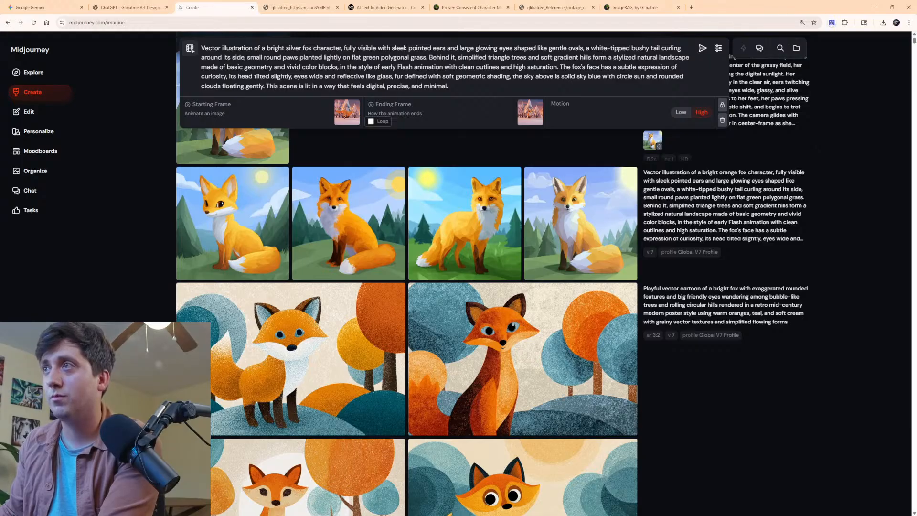
drag(630, 47, 610, 48)
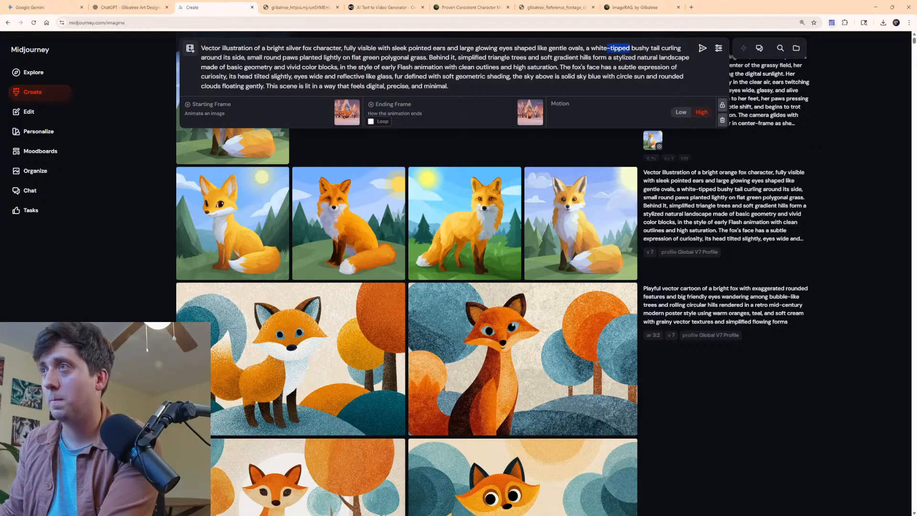
key(BackSpace)
key(Return)
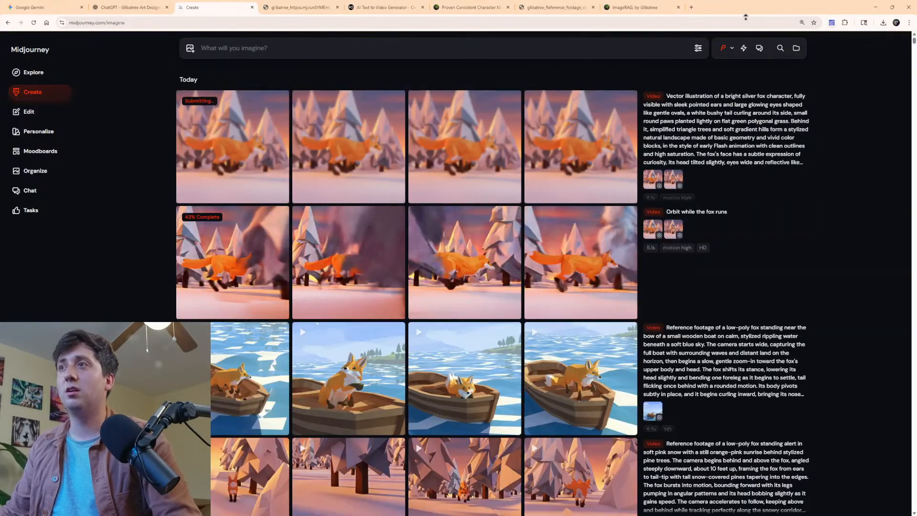
Reload the silver fox prompt without video frames, cancel its mistaken video job, and submit it as an image generation.
click(712, 143)
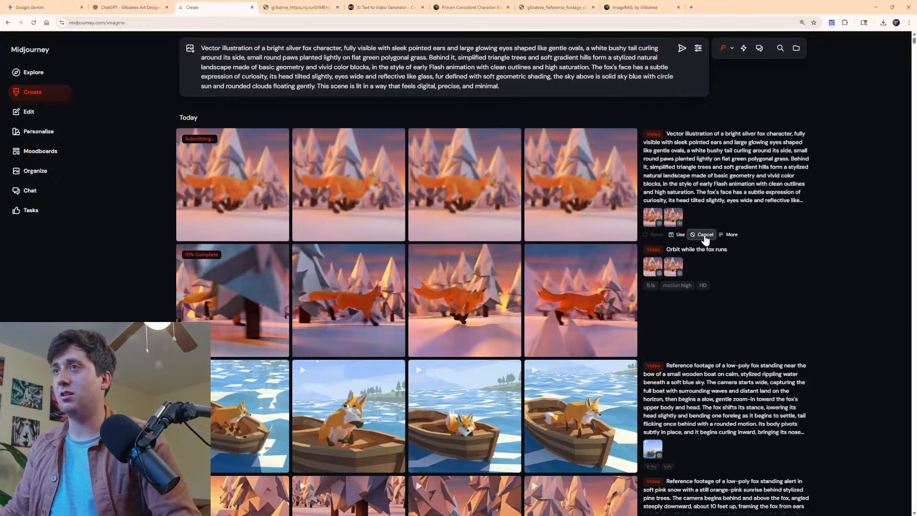
click(703, 234)
click(682, 48)
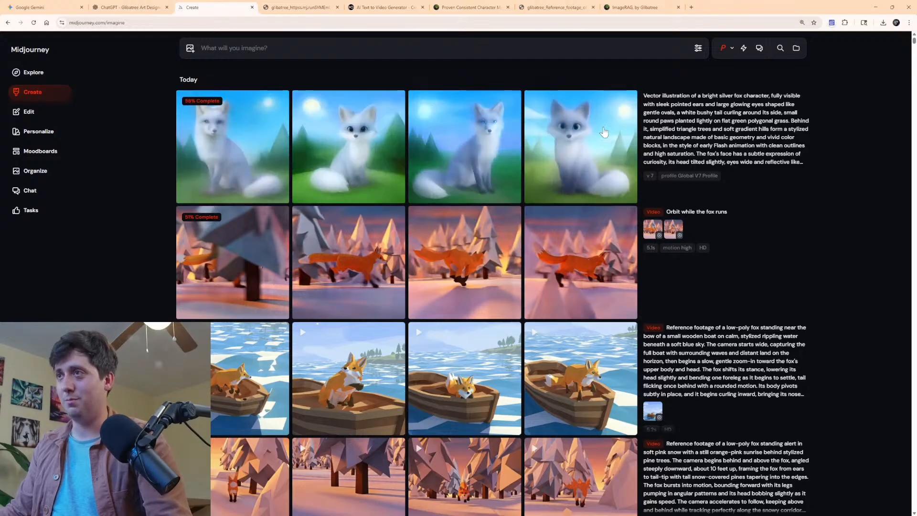
Open the first silver fox image, the one sitting beneath a yellow sun, and download it.
mouse_move(655, 126)
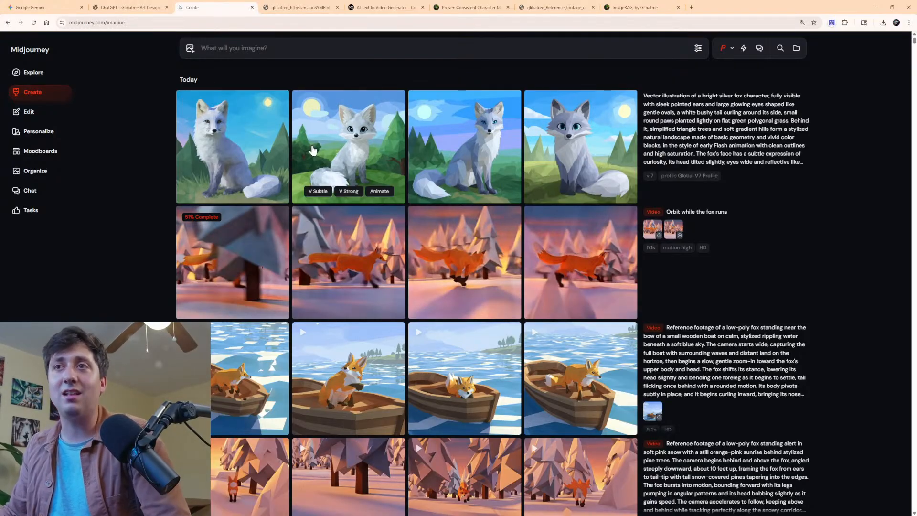
click(222, 141)
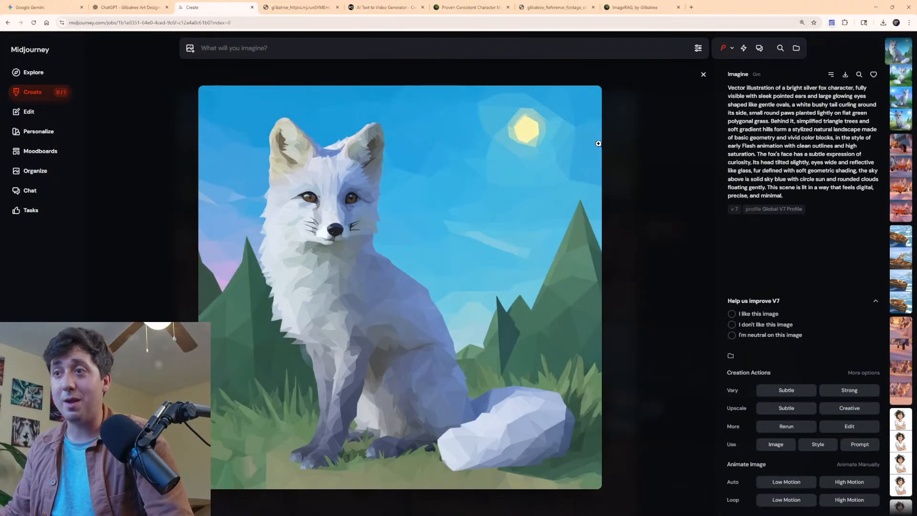
click(846, 76)
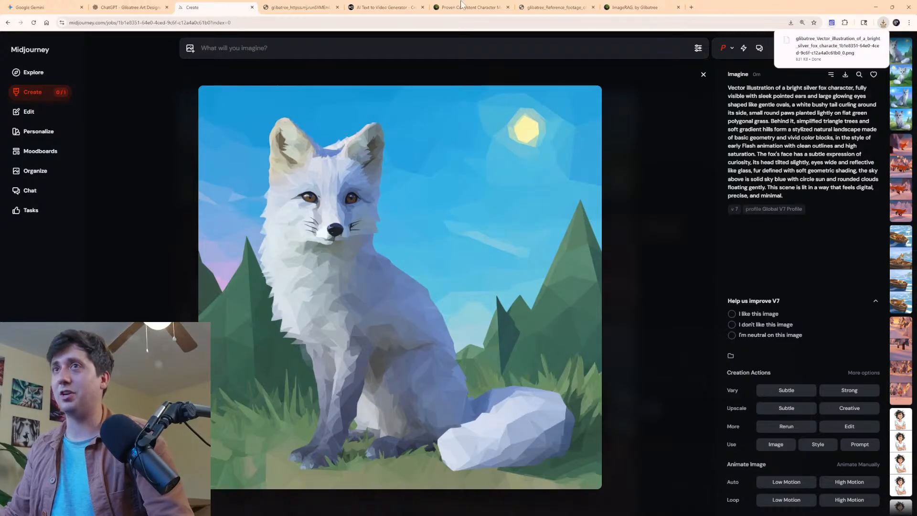
Switch to Gemini, start a new chat, and attach the downloaded silver fox image and the fox-in-boat image.
click(129, 7)
click(217, 7)
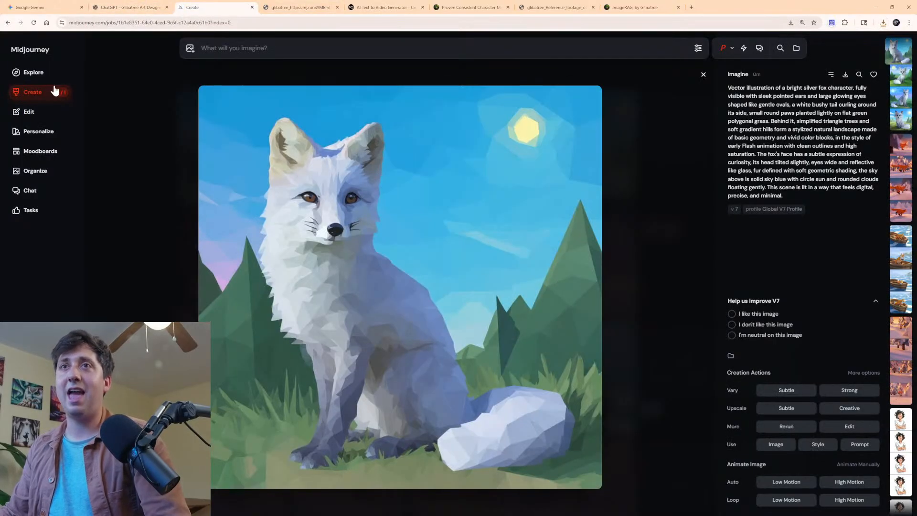
click(29, 7)
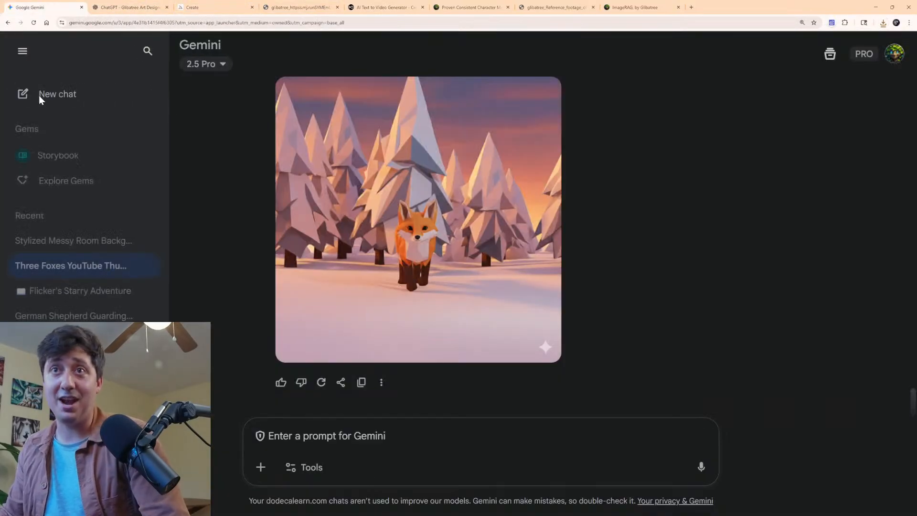
click(53, 94)
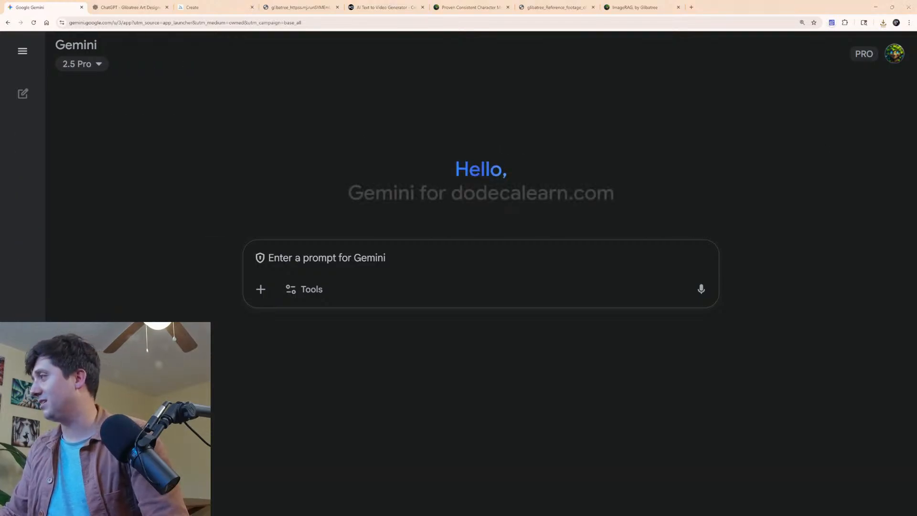
drag(915, 334, 541, 294)
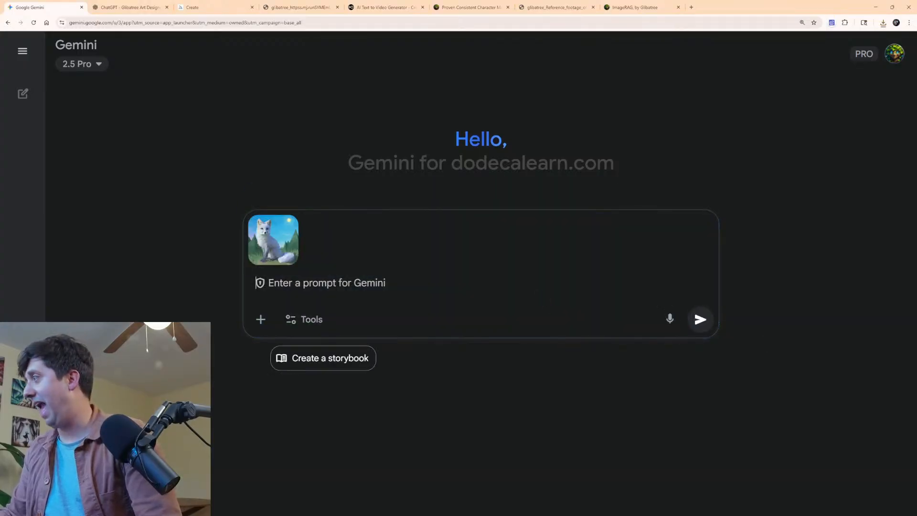
drag(716, 335, 579, 304)
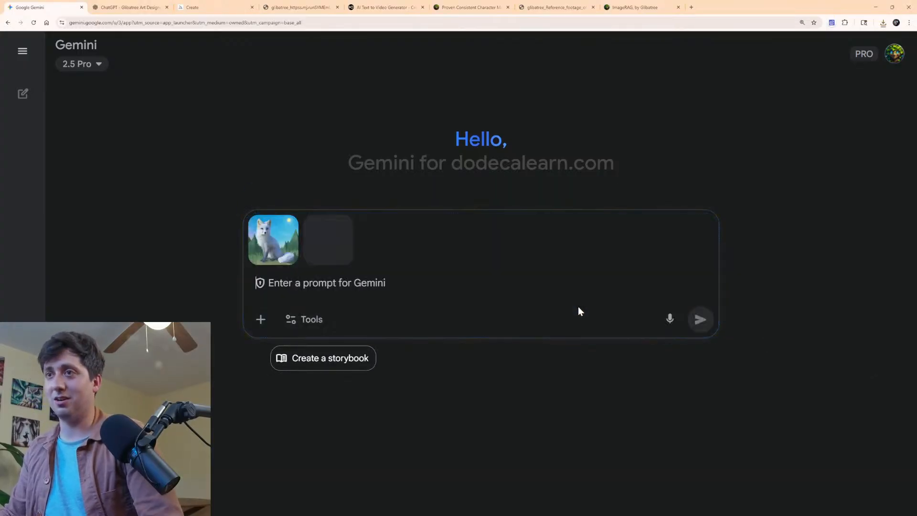
Send Gemini the request "Can you put the other fox on the boat too" with both attached images.
text(Ca)
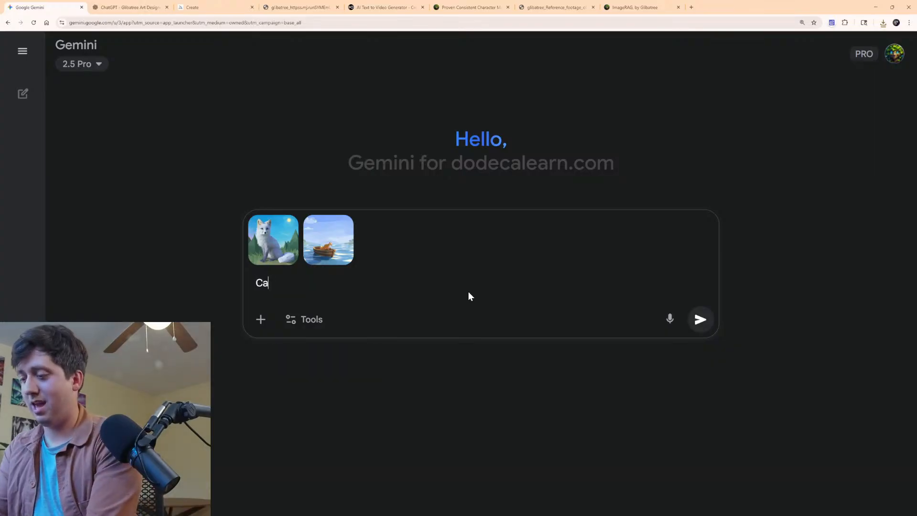
text(n you put th)
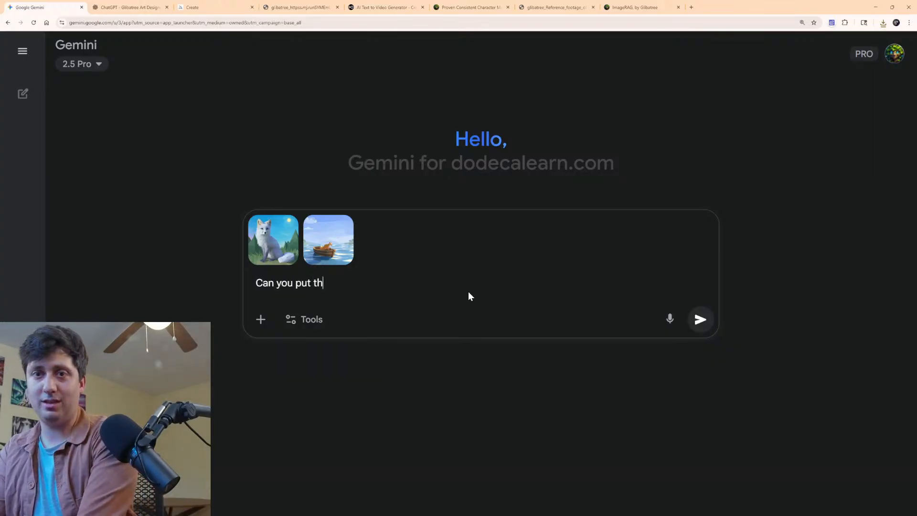
text(e other fox )
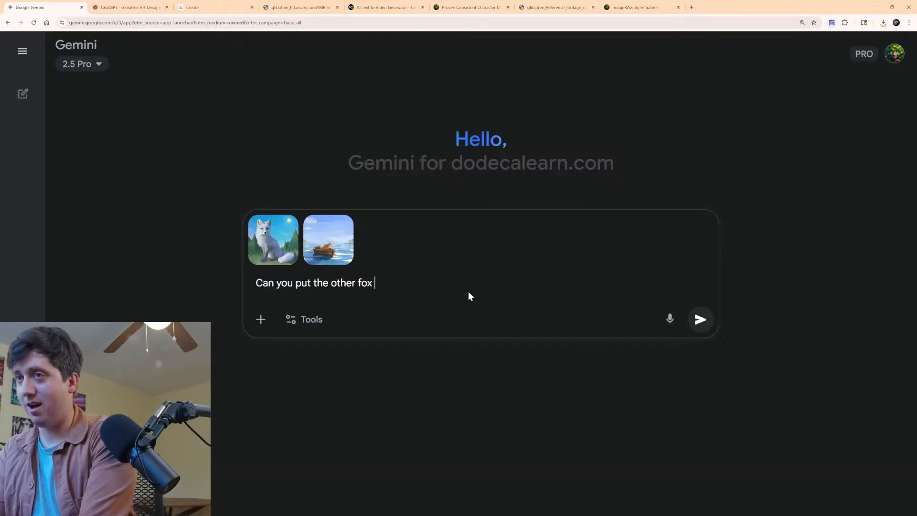
text(on the boat too)
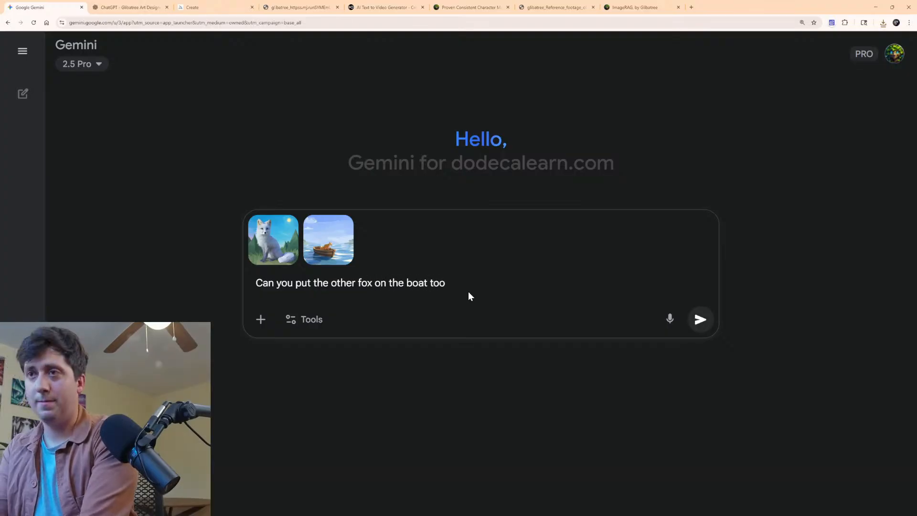
key(Return)
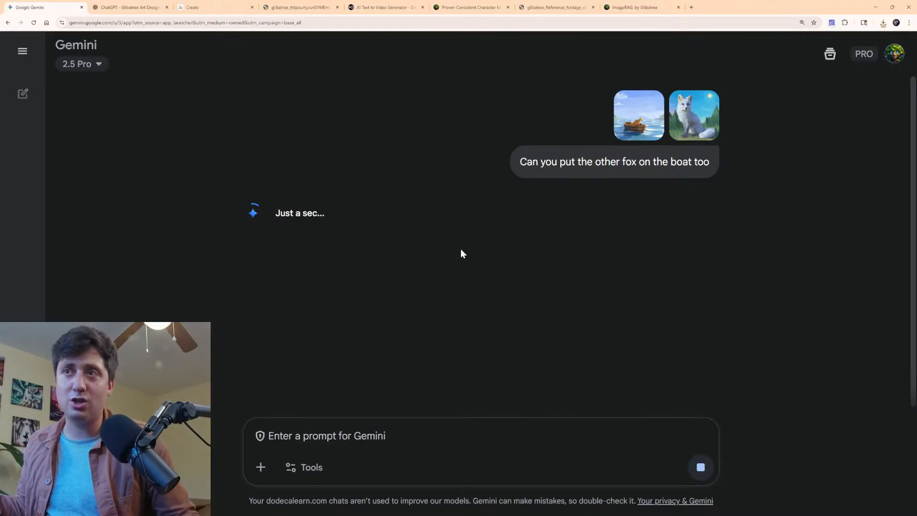
click(261, 467)
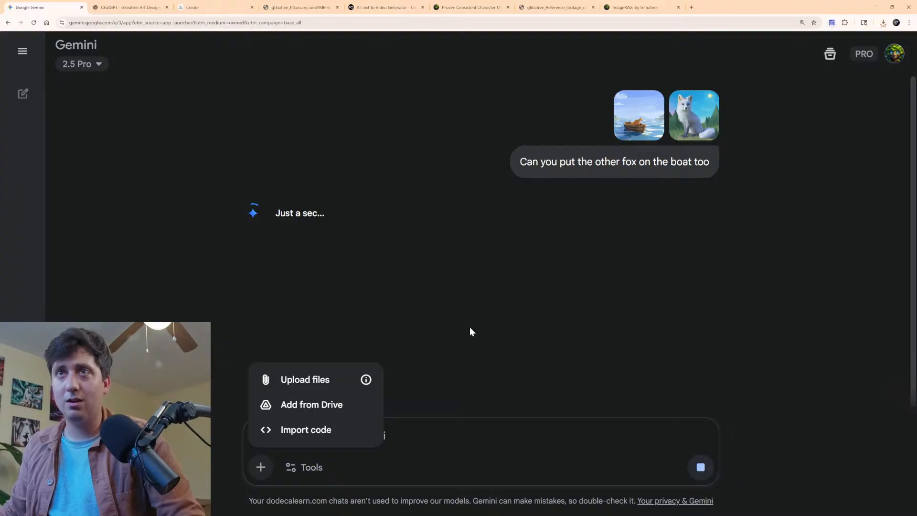
click(470, 328)
click(261, 467)
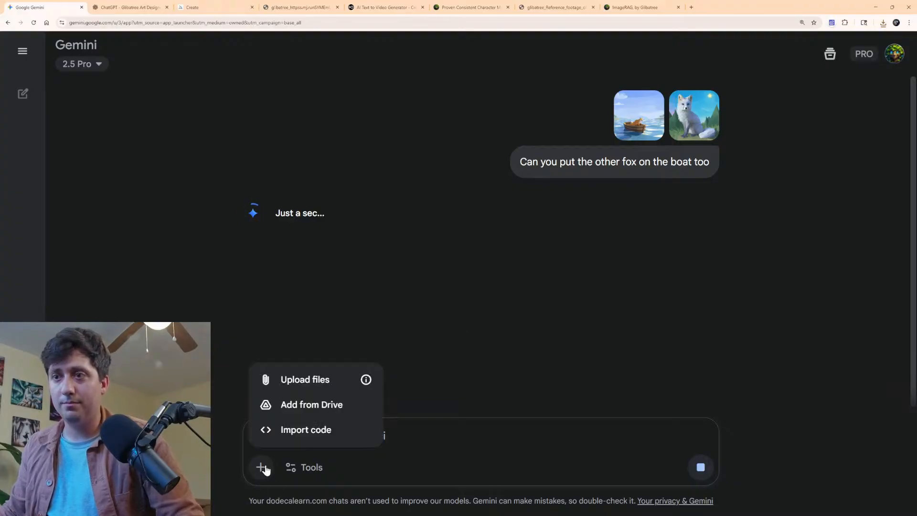
click(506, 354)
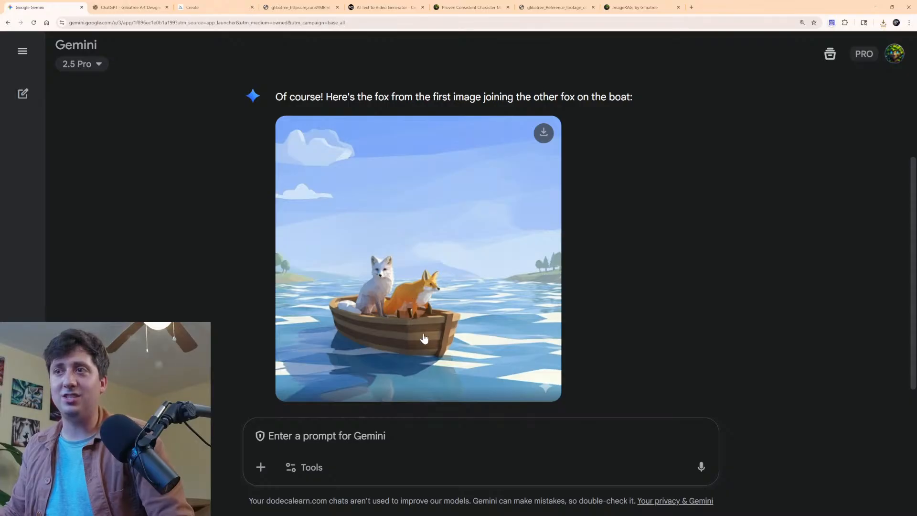
Open Gemini's generated image of both foxes in the boat, download it, and return to the chat.
click(404, 262)
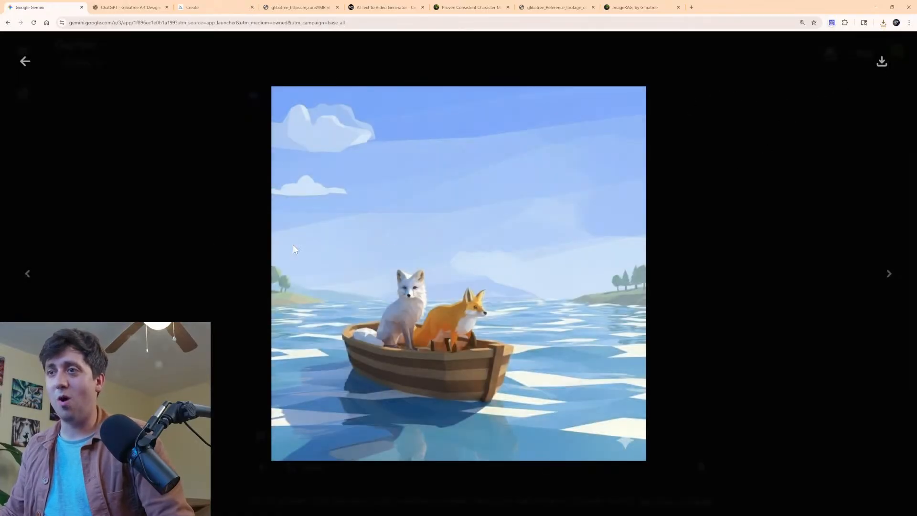
click(882, 61)
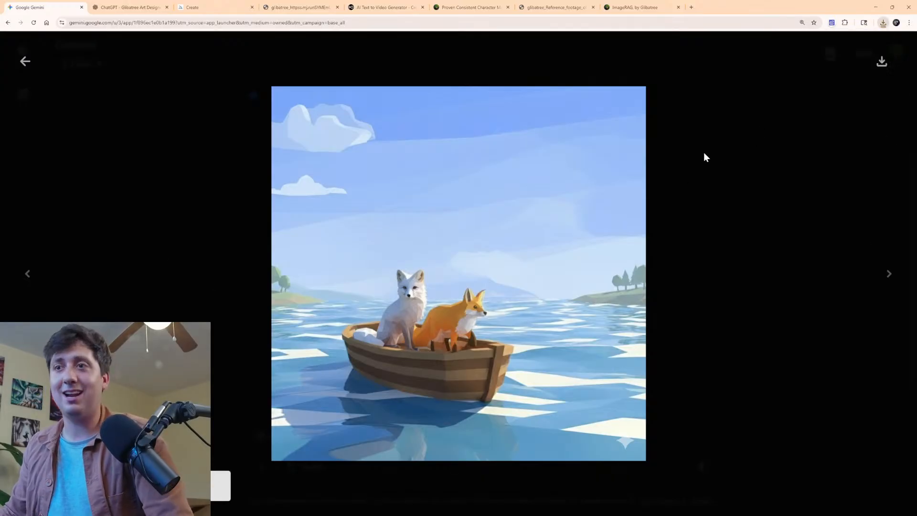
click(24, 63)
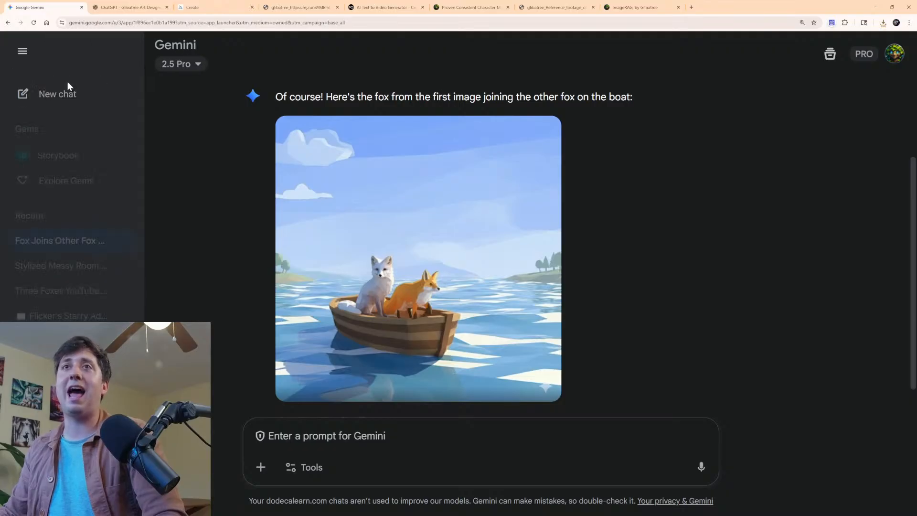
In Midjourney, enter the low-poly fox boat reference-footage prompt and change its subject to "two foxes, one" standing near the bow.
click(128, 7)
click(192, 7)
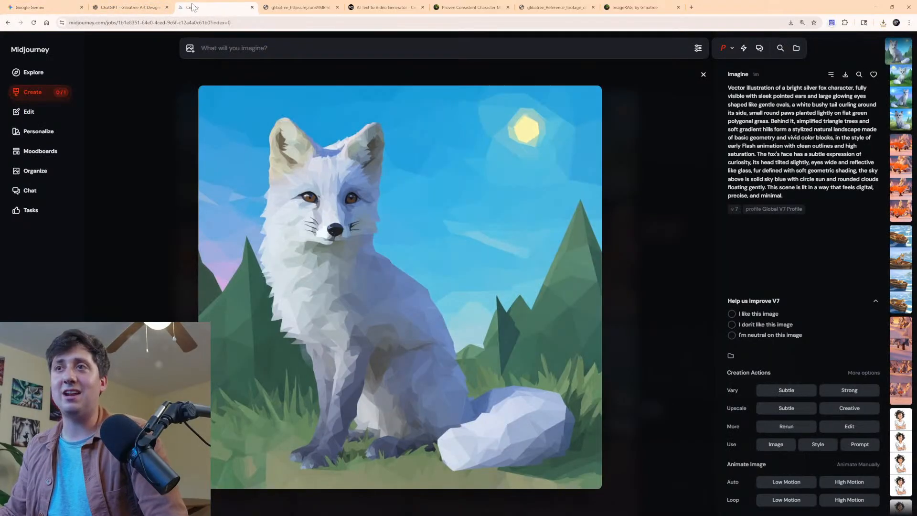
click(41, 99)
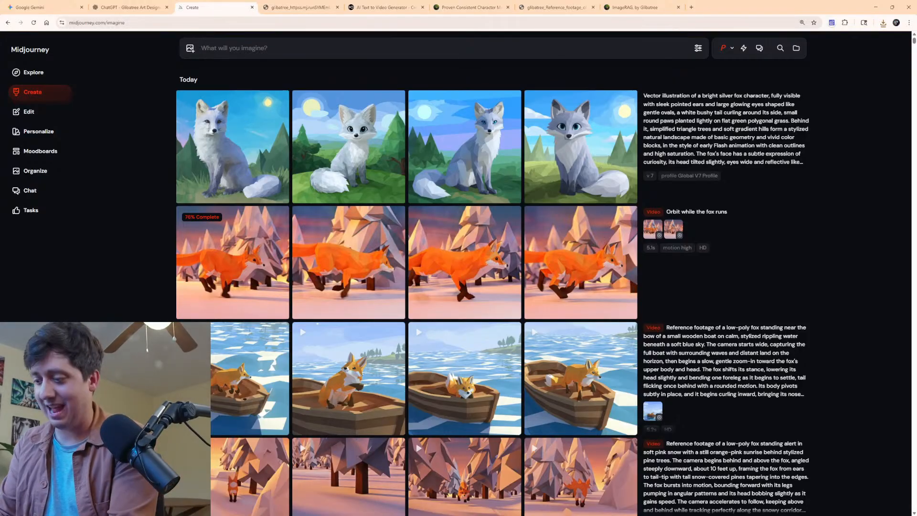
text(Reference footage of a low-poly fox standing near the bow of a small wooden boat on calm, stylized rippling water beneath a soft blue sky. The camera starts wide, capturing the full boat with surrounding waves and distant land on the horizon, then begins a slow, gentle zoom-in toward the fox's upper body and head. The fox shifts its stance, lowering its head slightly and bending one foreleg as it begins to settle, tail flicking once behind with a rounded motion. Its body pivots subtly in place, and it begins curling inward, bringing its nose closer to its haunches in a gentle spiral. Line-work around the neck compresses into layered shapes while shadowed planes reshape under its belly and tail. The boat rocks gently beneath this motion, with its curved wooden edge remaining visible at the top of the frame, forming a soft horizon line. At the bottom, the edge of the boat's inner base shows how the paws settle quietly into its curve. On the sides, the foamy reflections of the water shift with boat motion and light warping. Clean reference footage, with sharp and character-accurate motion perfectly for pulling assets from.)
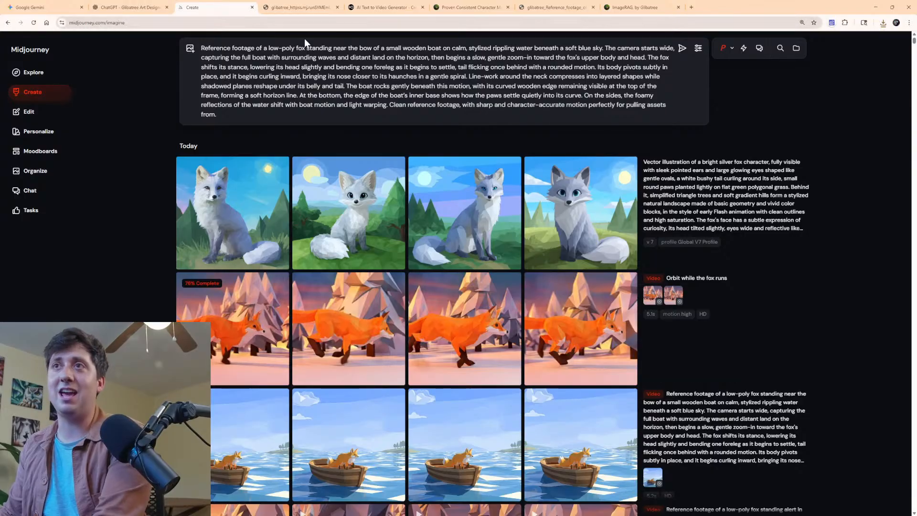
text(two)
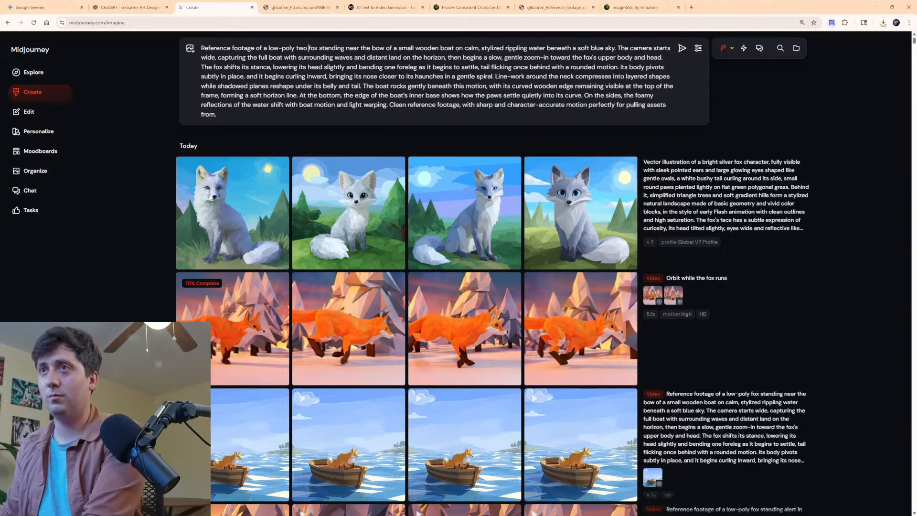
text(es, oe)
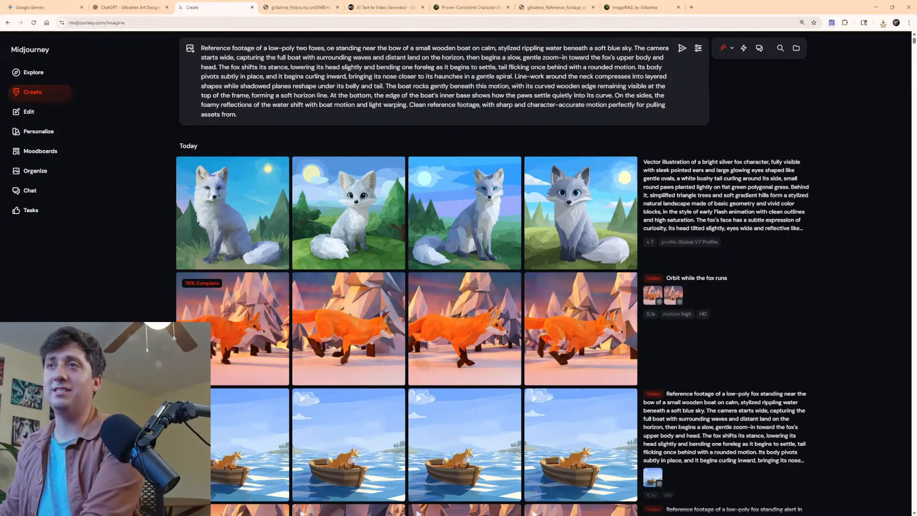
key(Left)
text(n)
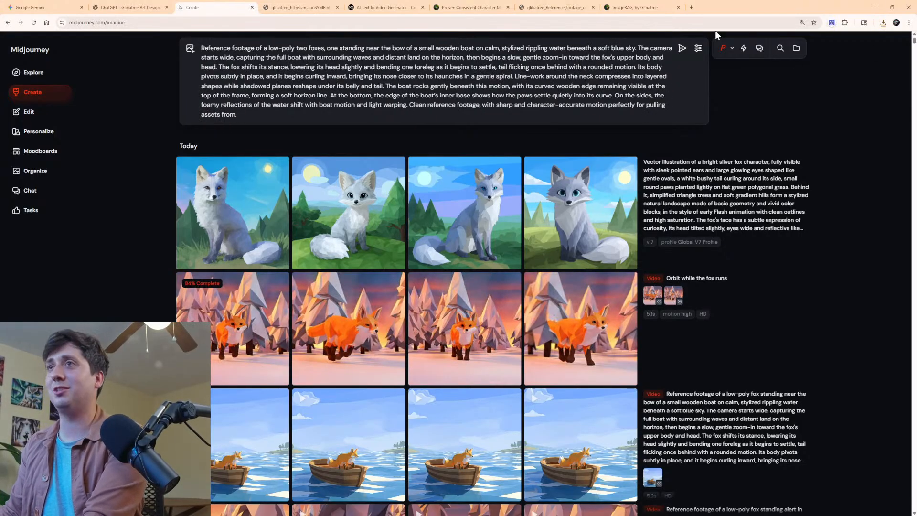
Download the two-fox boat image from Gemini again, set it as Midjourney's starting frame, and submit the video.
click(30, 7)
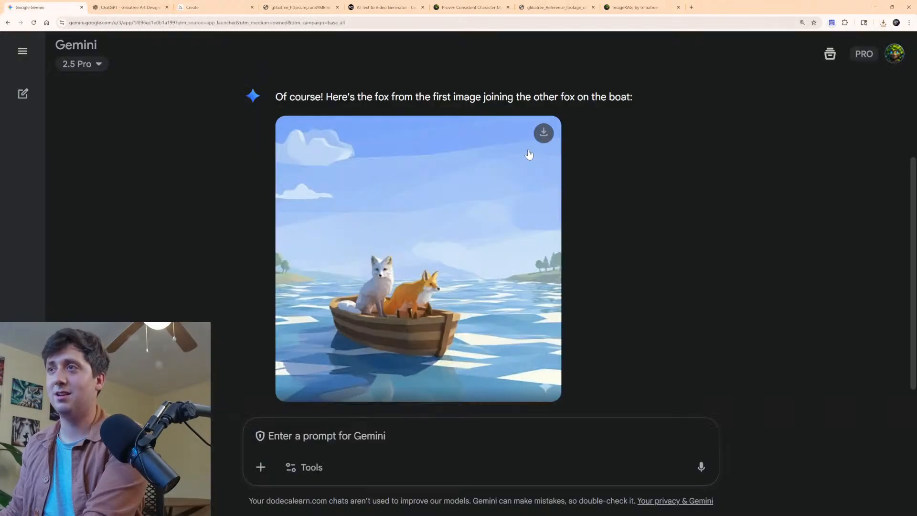
click(544, 133)
click(215, 7)
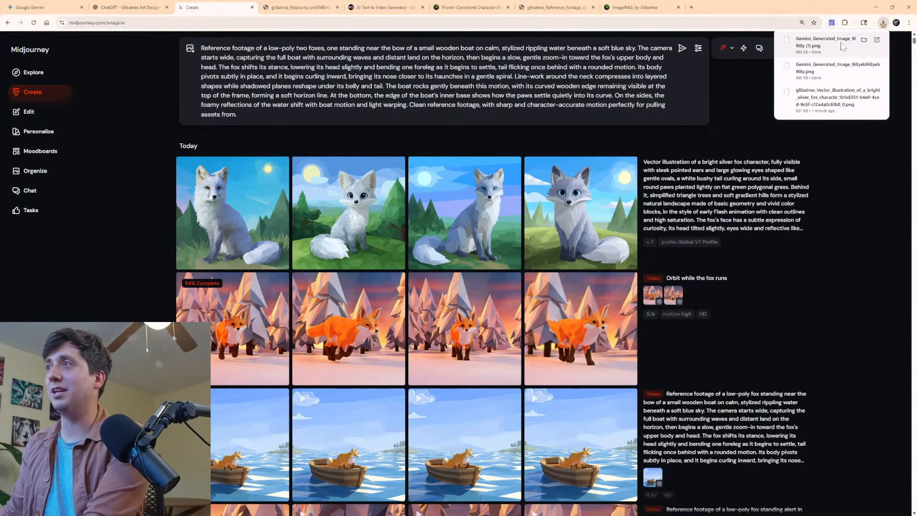
drag(843, 47, 256, 142)
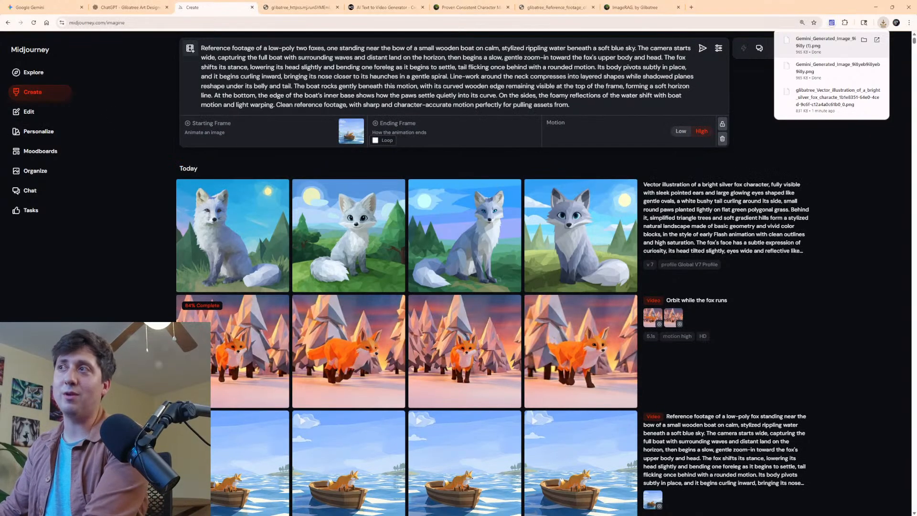
click(702, 48)
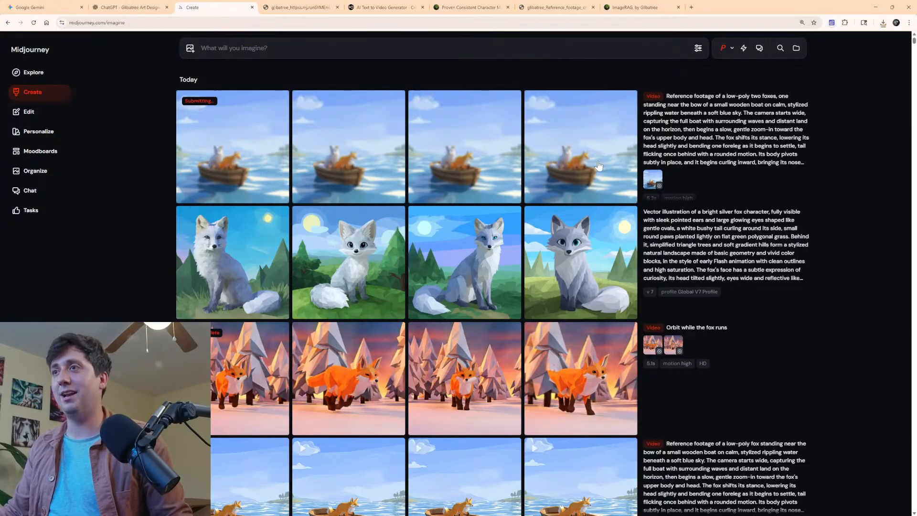
Check the rendering progress of the two-fox boat video and view the third silver fox image while waiting.
click(281, 173)
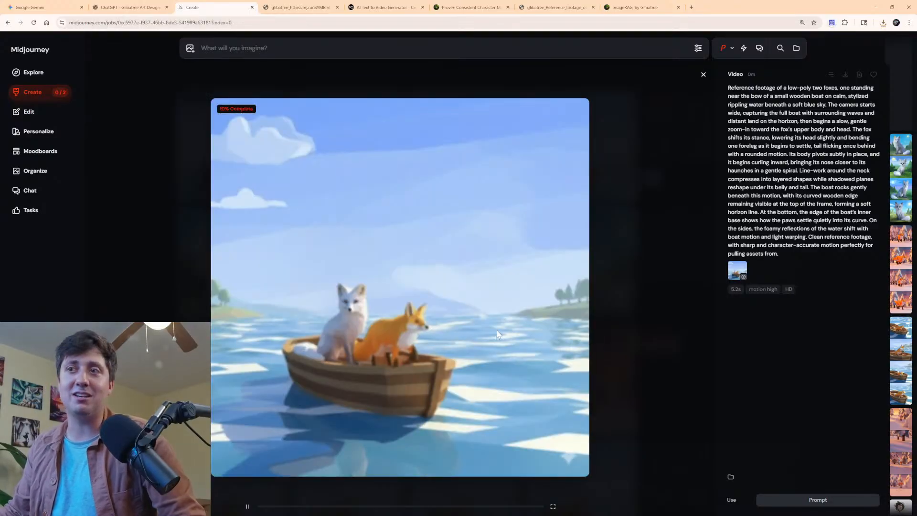
click(669, 294)
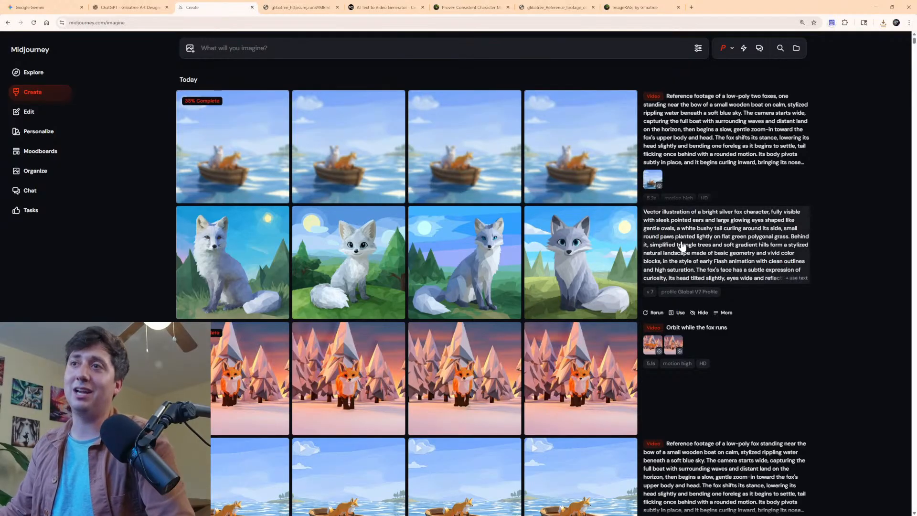
click(478, 240)
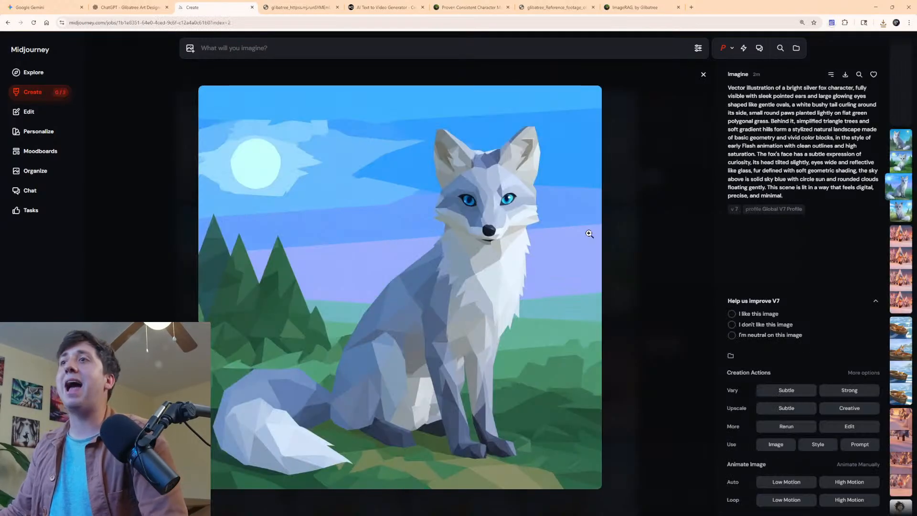
key(Escape)
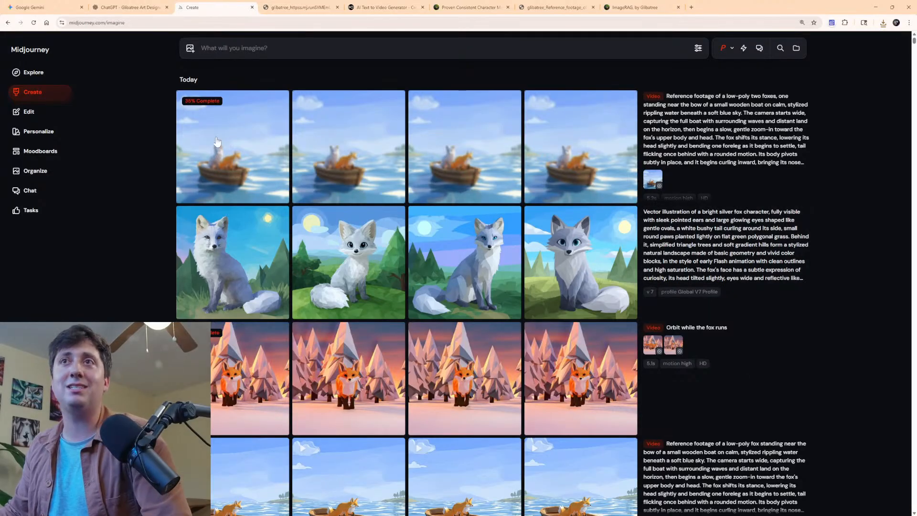
click(25, 6)
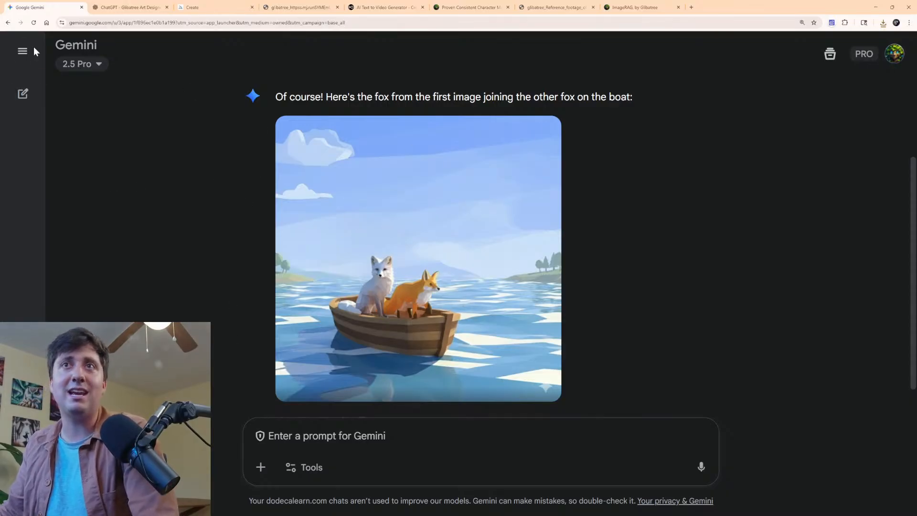
click(127, 7)
click(223, 7)
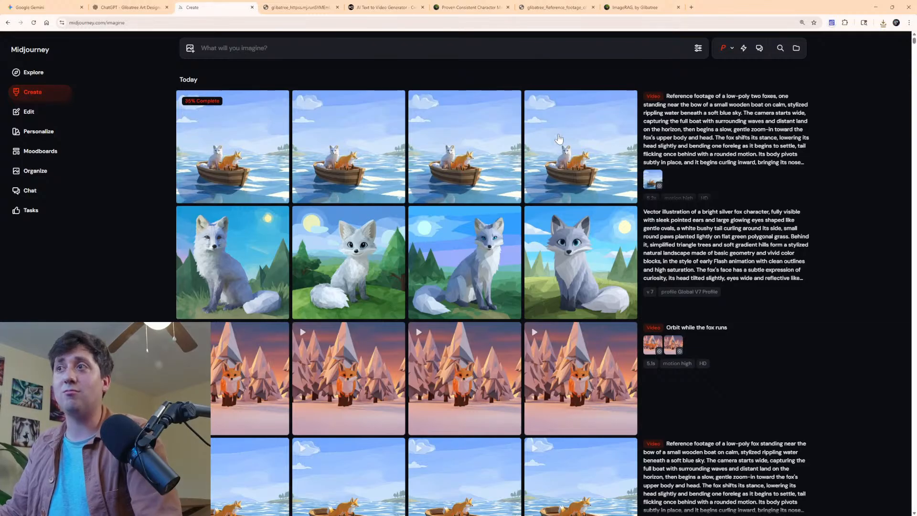
click(616, 152)
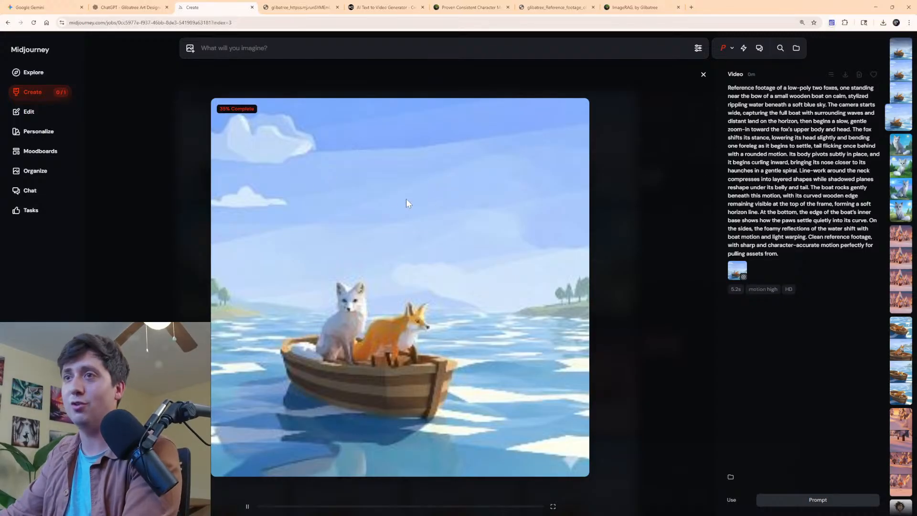
click(131, 148)
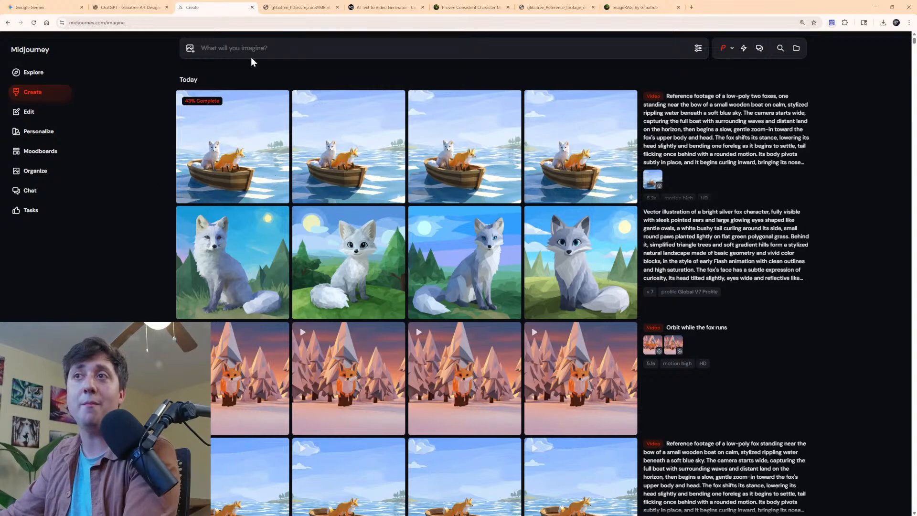
click(153, 7)
click(200, 6)
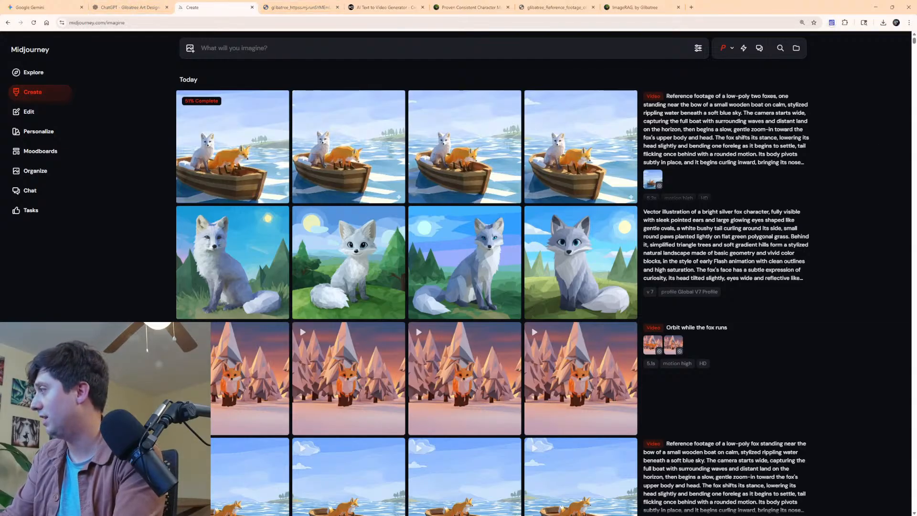
Switch to Gemini and attach the silver fox and orange fox character images to the current chat.
key(ctrl+shift+Tab)
key(ctrl+shift+Tab)
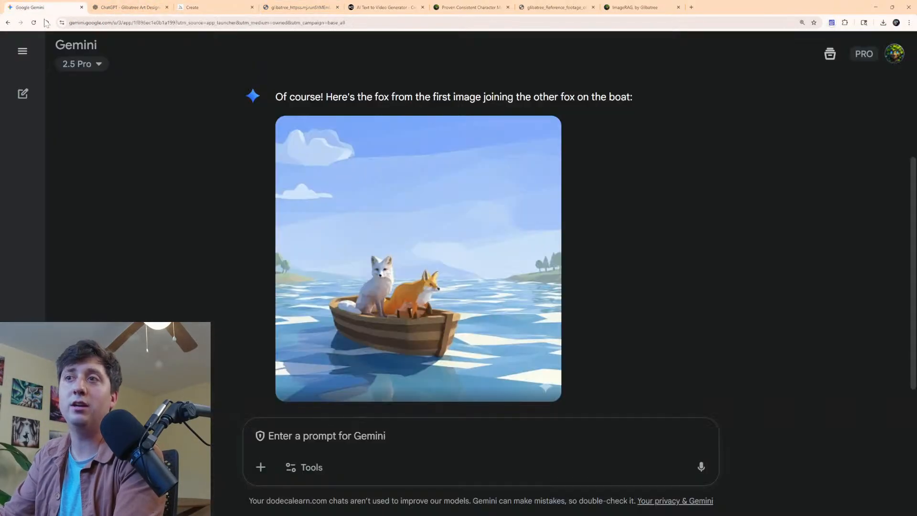
drag(500, 394, 497, 422)
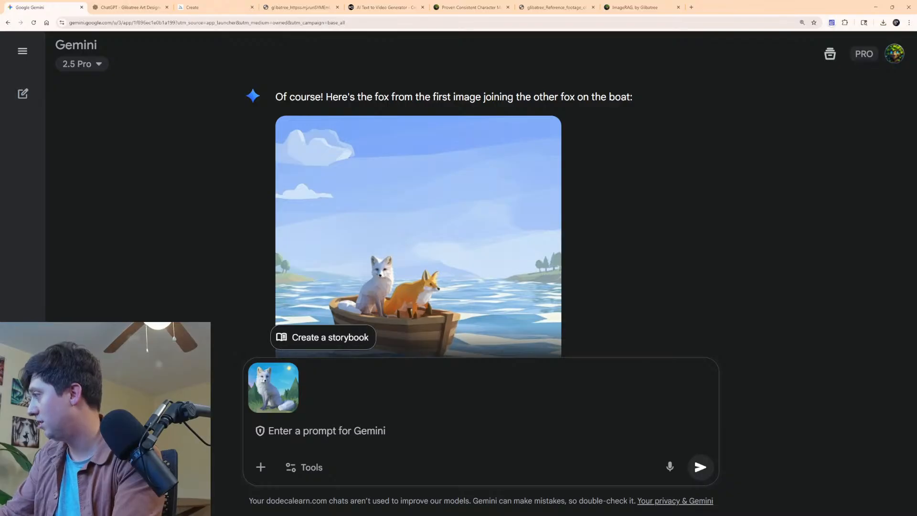
drag(468, 478, 454, 454)
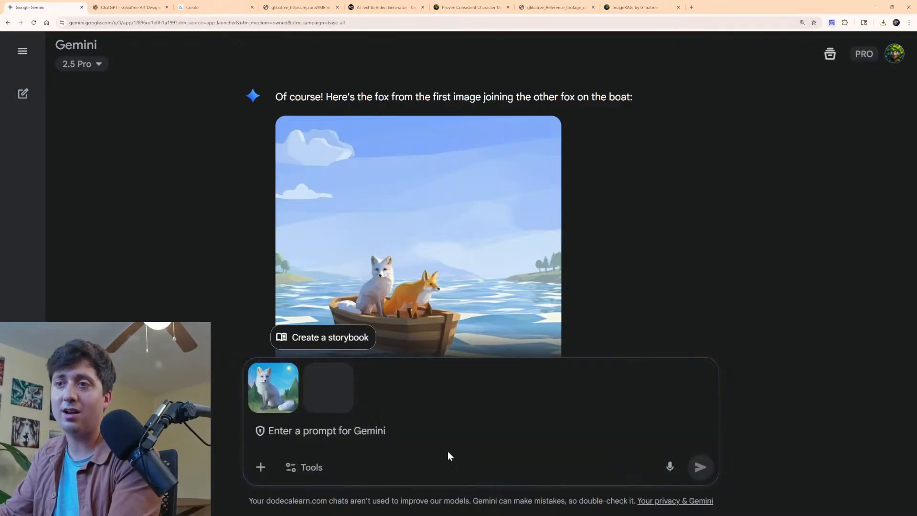
Submit the prompt "These two foxes sitting hiding in the woods together, being all sneaky" with the two attached fox images.
text(The)
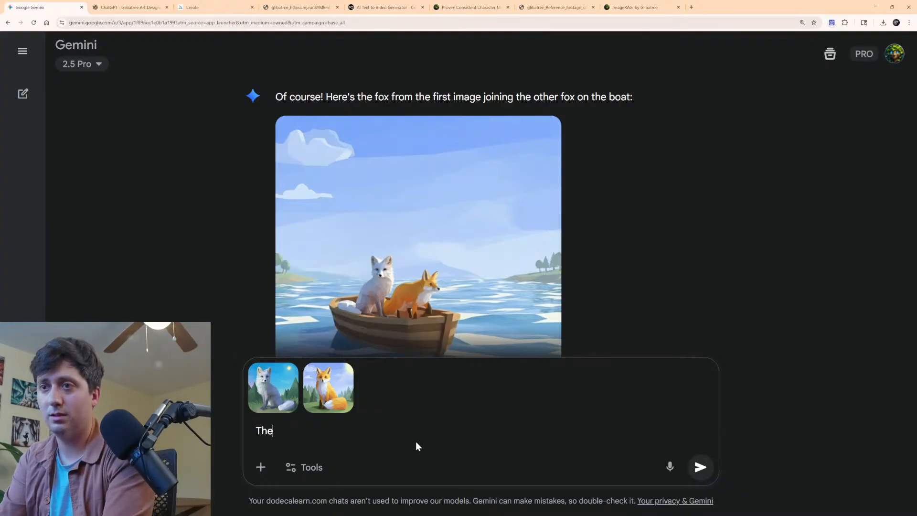
text(se two )
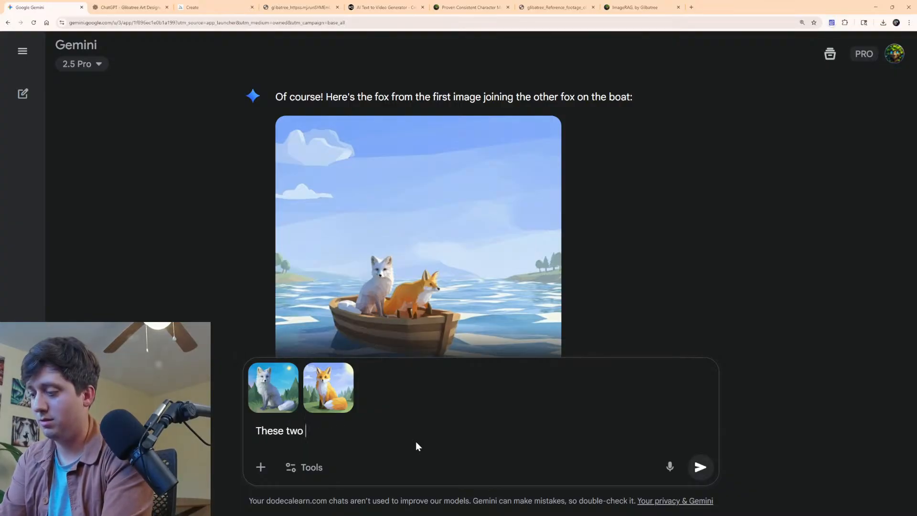
text(foxes)
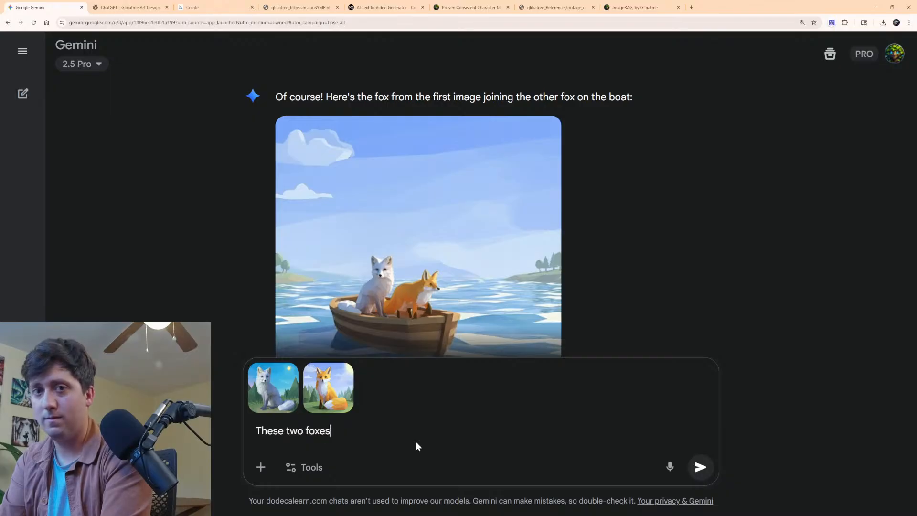
text( sitt)
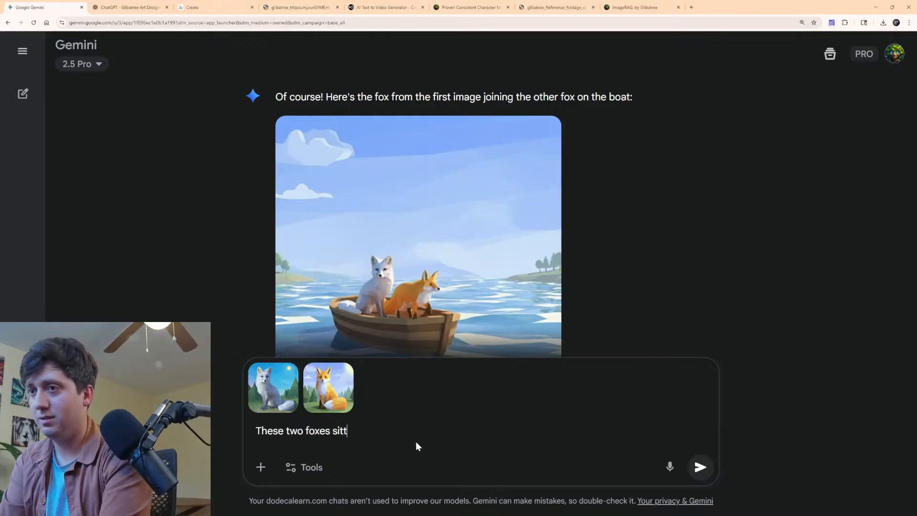
text(ing behin)
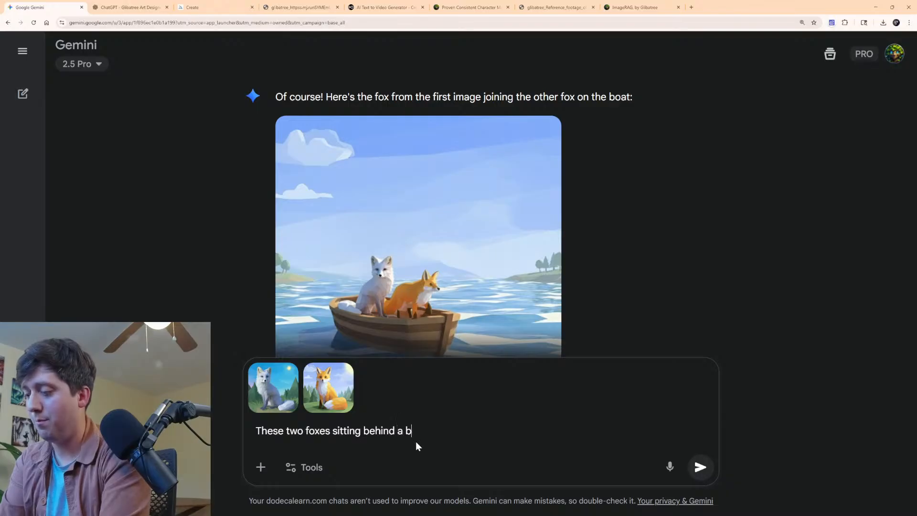
text(d a)
key(BackSpace)
key(BackSpace)
key(BackSpace)
key(BackSpace)
key(BackSpace)
key(BackSpace)
key(BackSpace)
key(BackSpace)
text(hi)
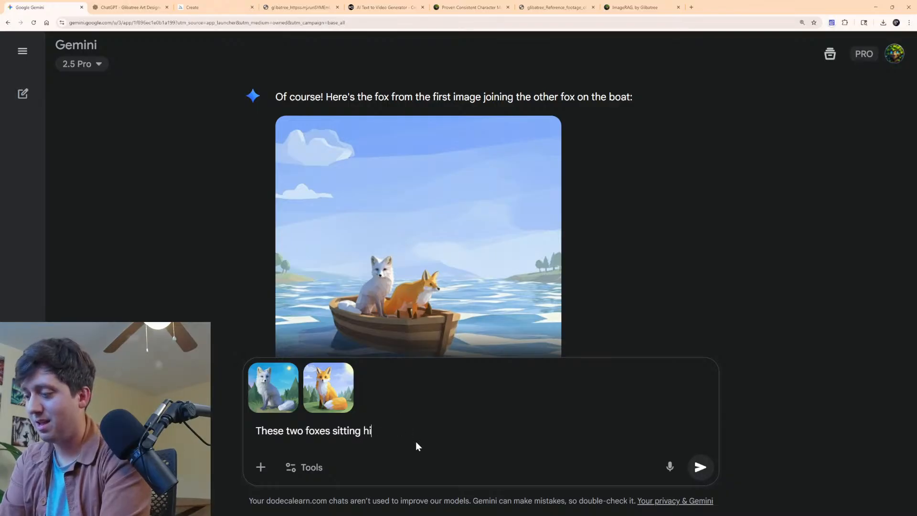
text(ding in the )
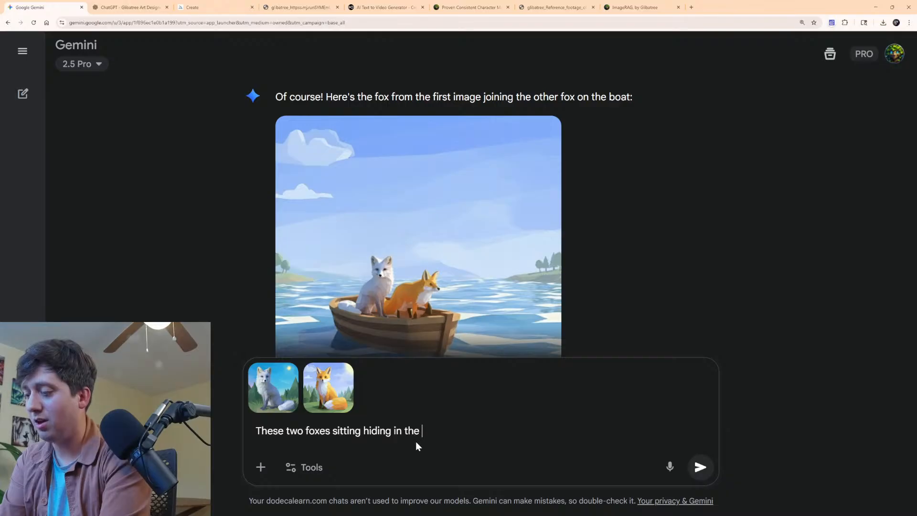
text(woods togethe)
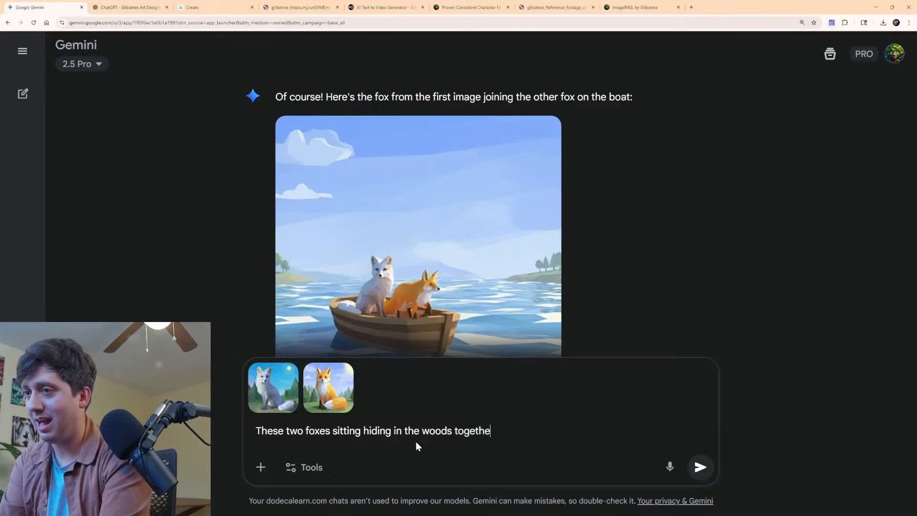
text(r, )
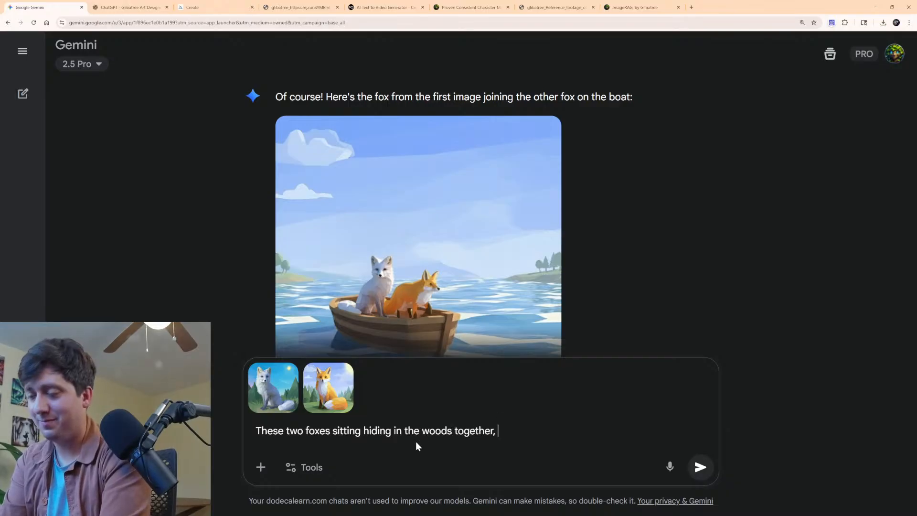
text(being all s)
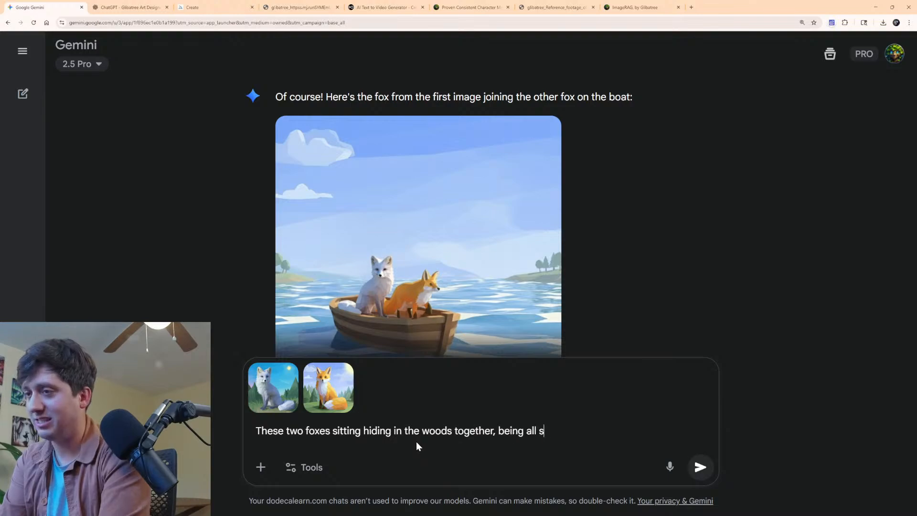
text(eak)
key(BackSpace)
key(BackSpace)
key(BackSpace)
text(neaky)
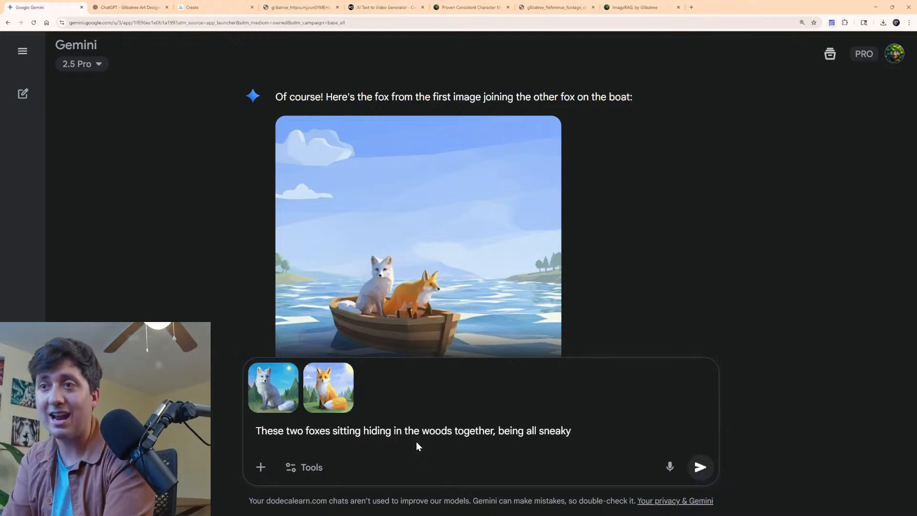
key(Return)
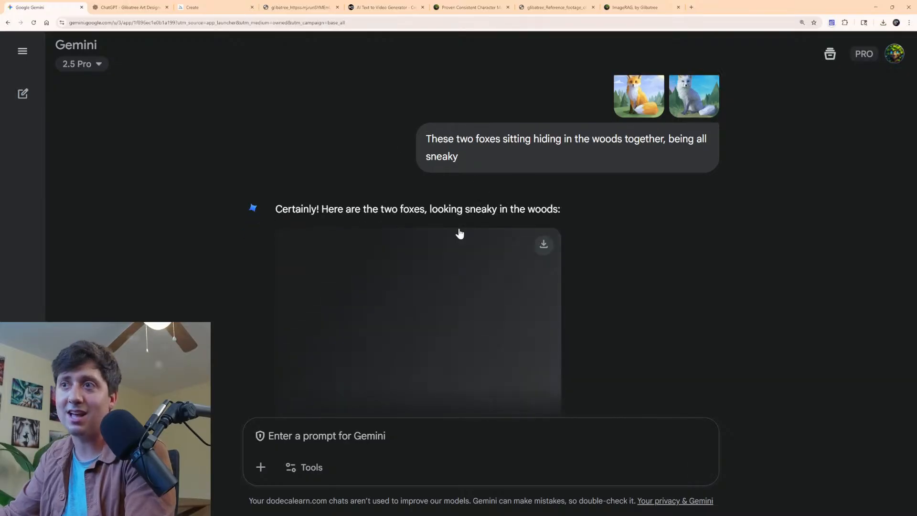
Inspect the generated woods image enlarged and compare it with the attached silver fox reference image.
click(415, 263)
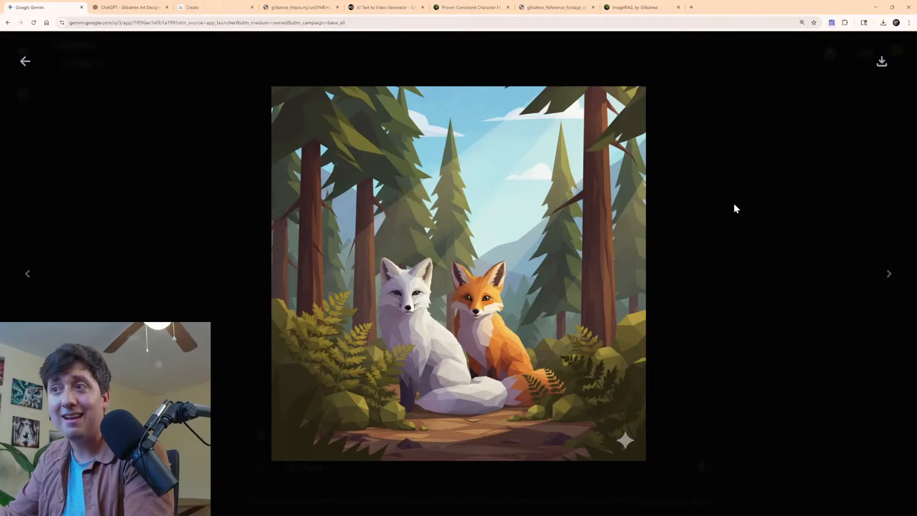
click(25, 61)
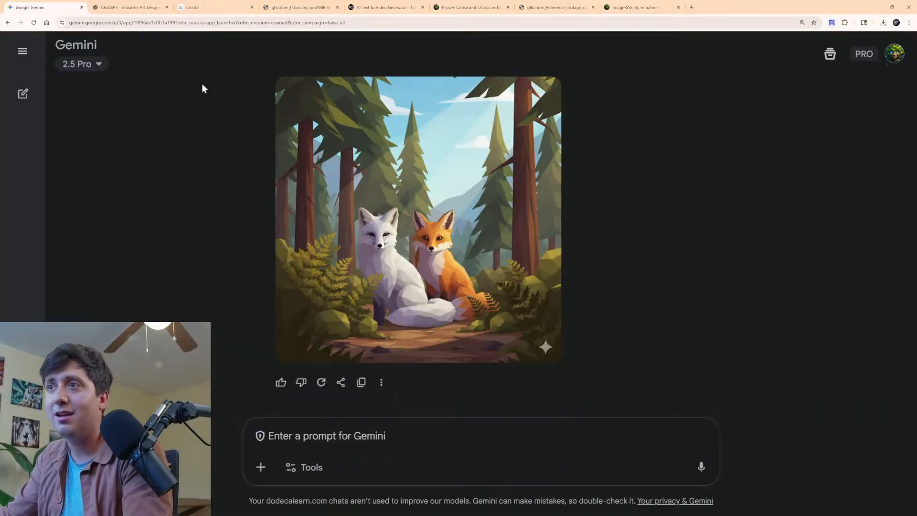
scroll(401, 234, up, 5)
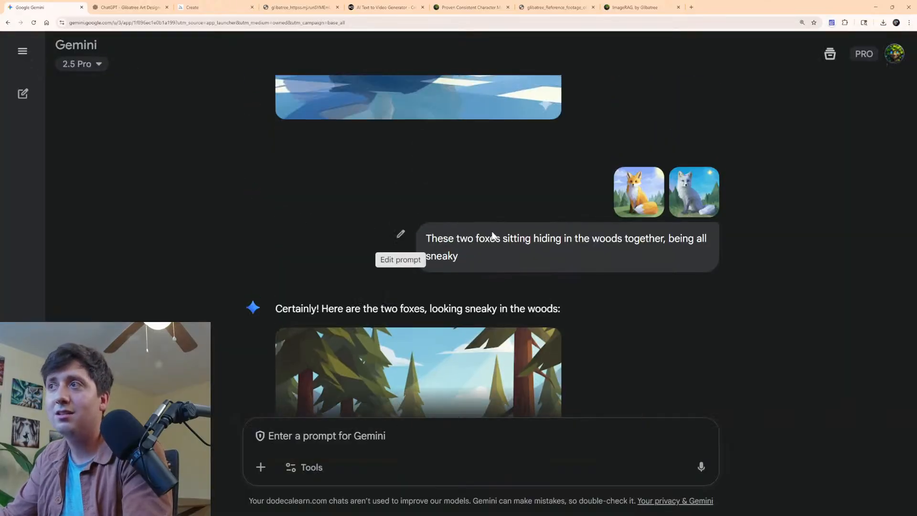
click(689, 194)
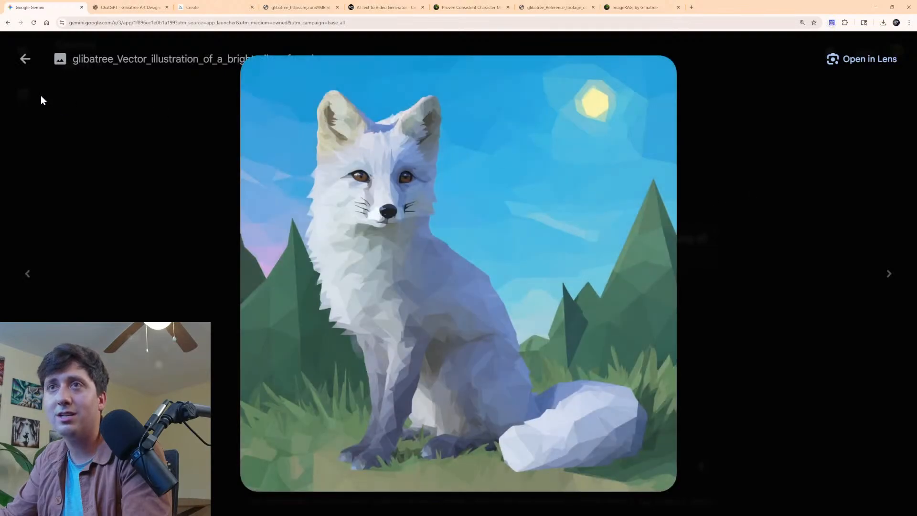
click(23, 61)
scroll(420, 298, down, 4)
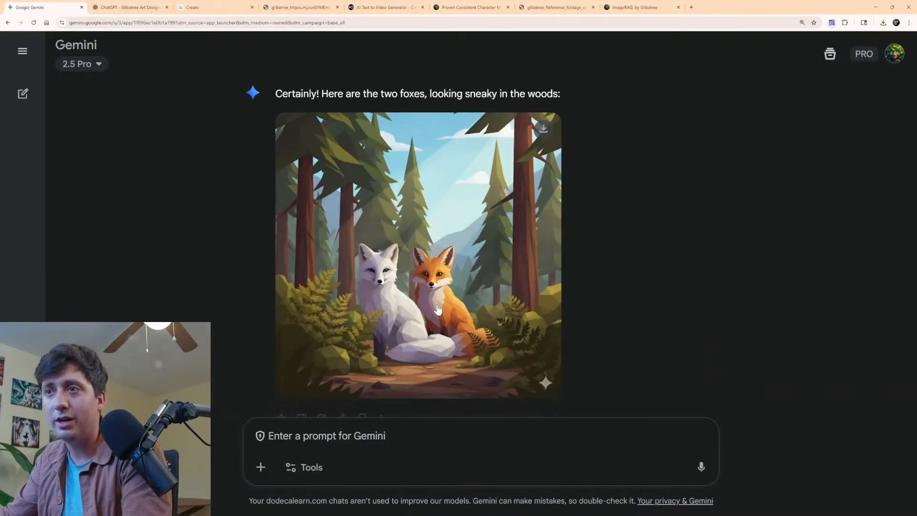
Submit the follow-up prompt "Closer up to them, I want them now to be standing and look like they are in a stalkingn stace".
click(395, 444)
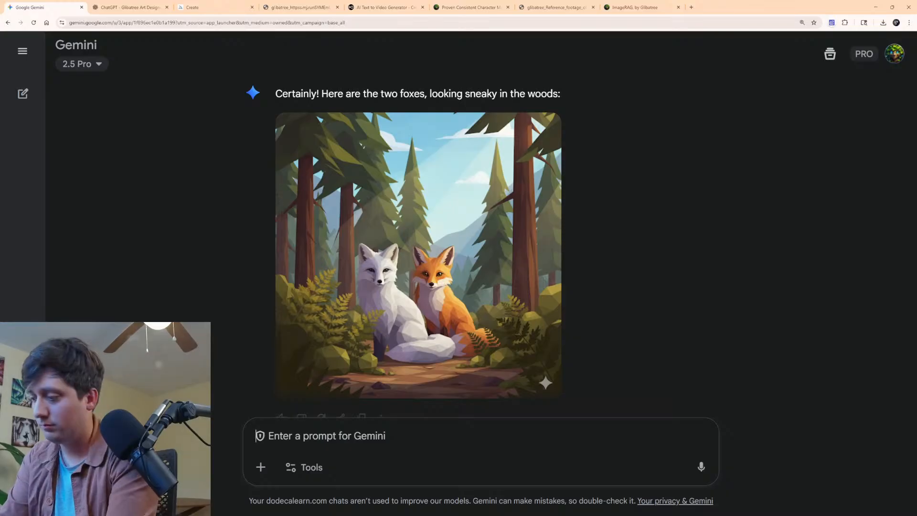
text(Closer up )
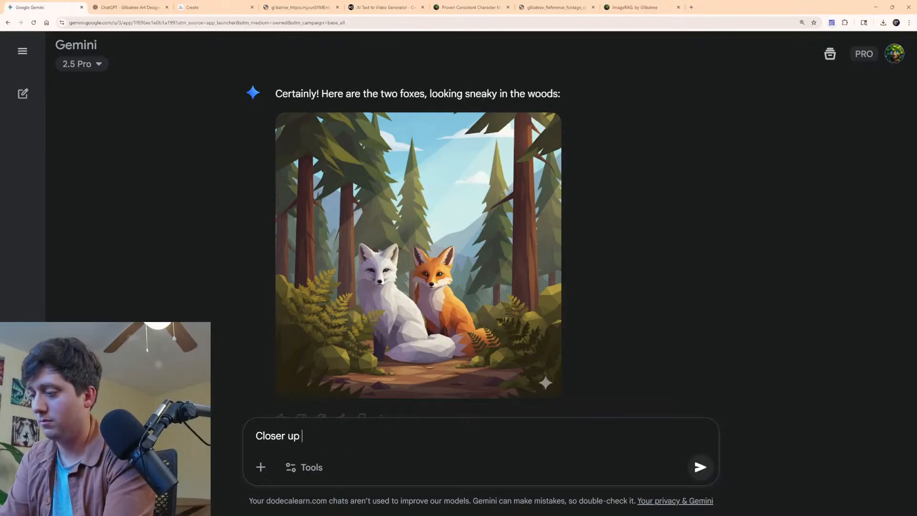
text(to them)
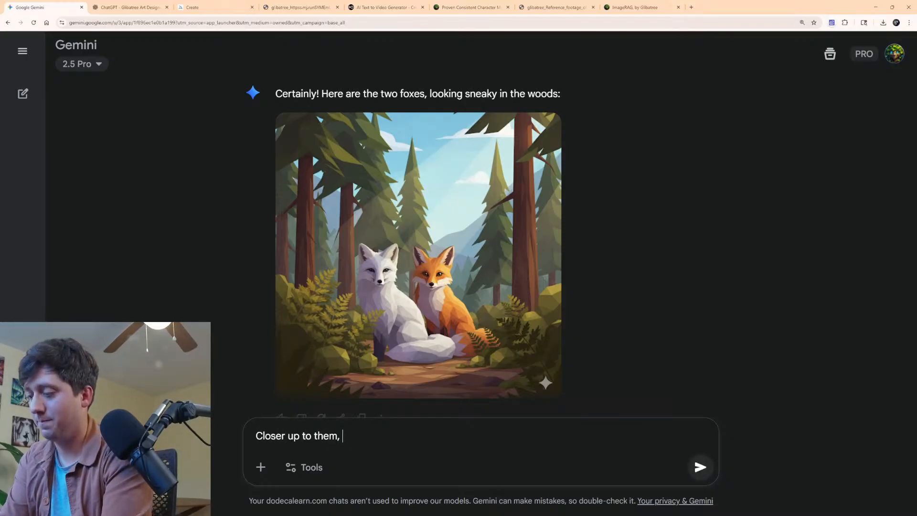
text(, I want t)
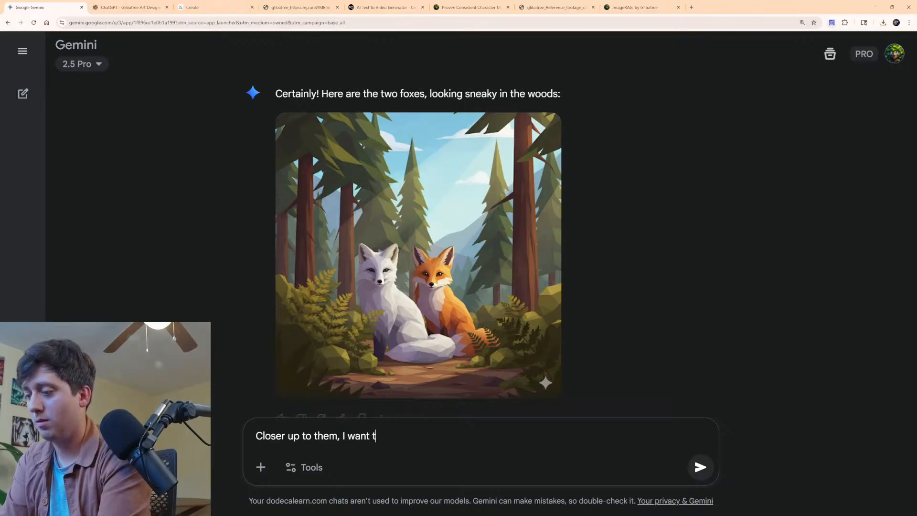
text(hem now)
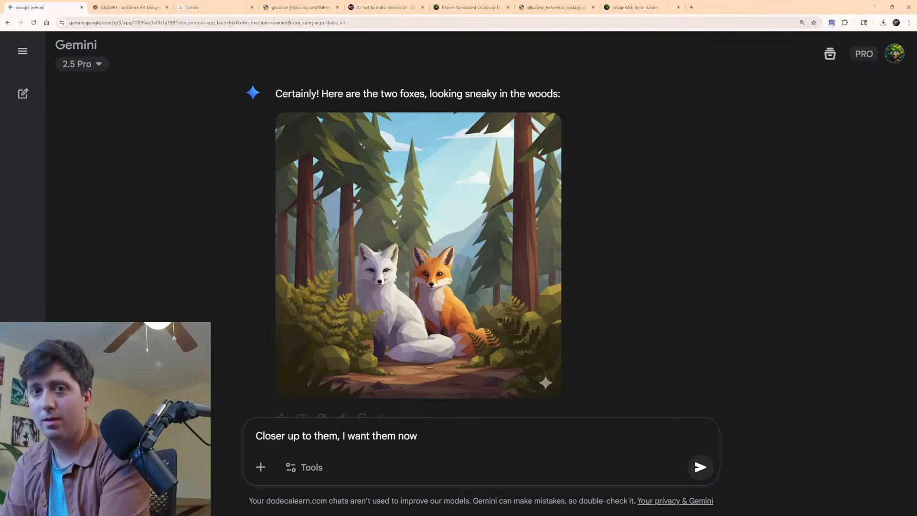
text( to be )
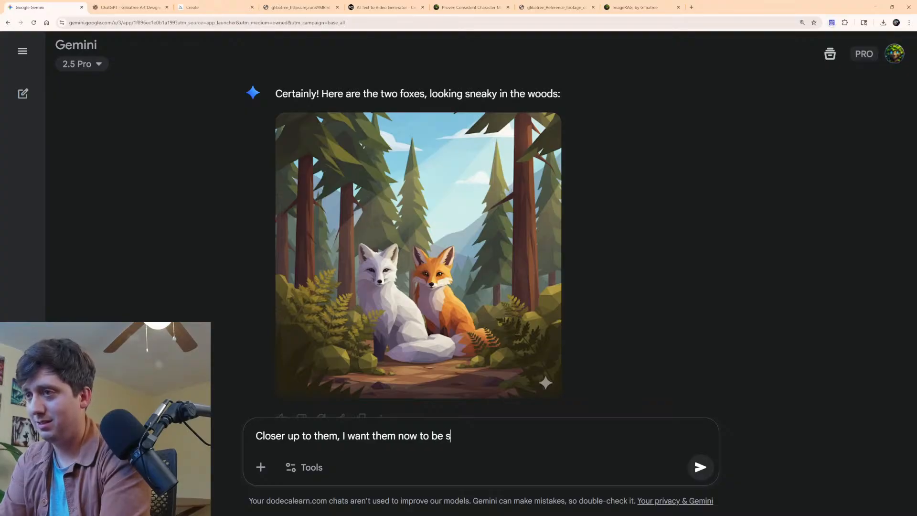
text(st)
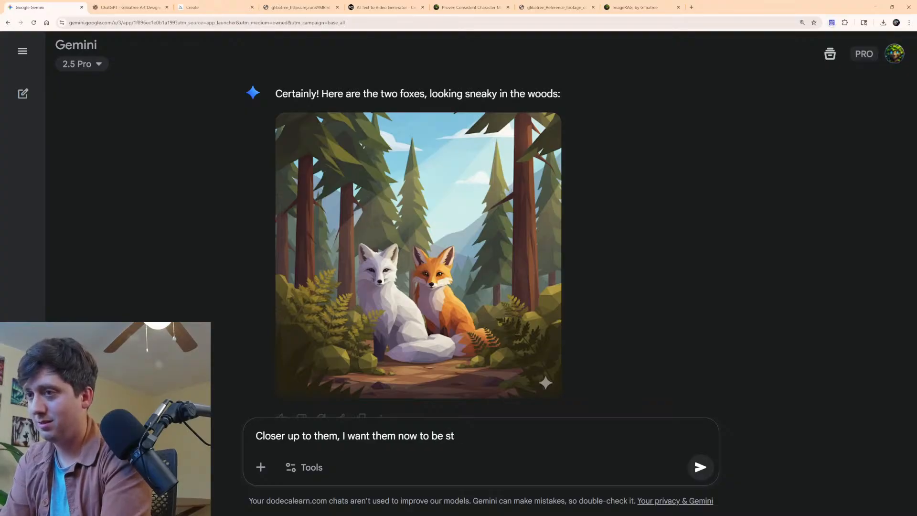
text(atandin)
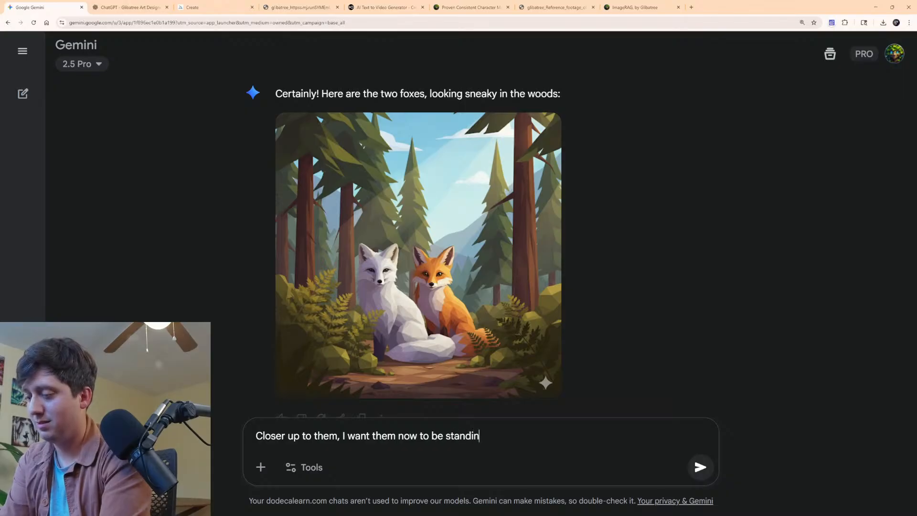
text(g and look)
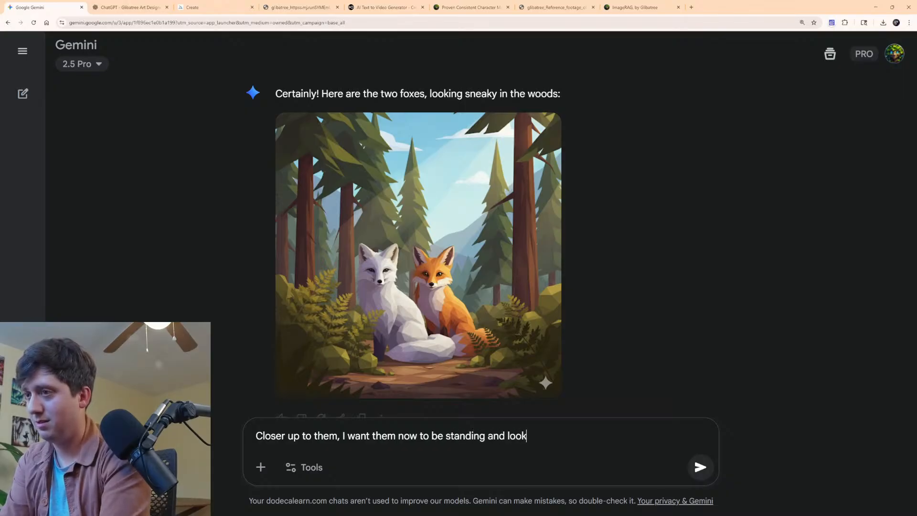
text( like t)
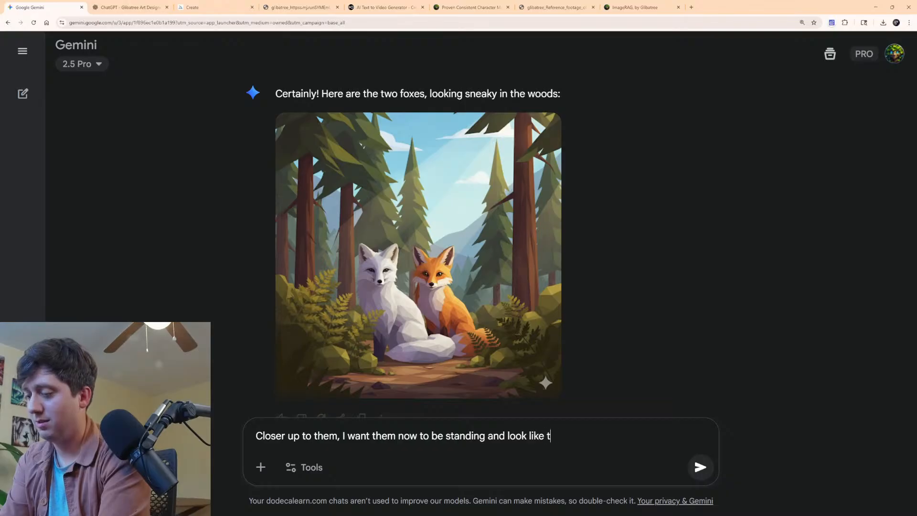
text(hey are in a sta)
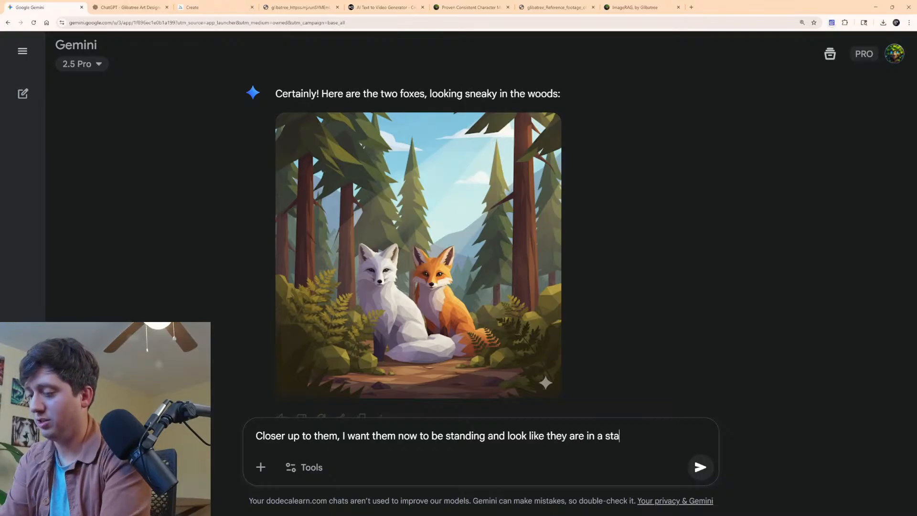
text(lkingn stace)
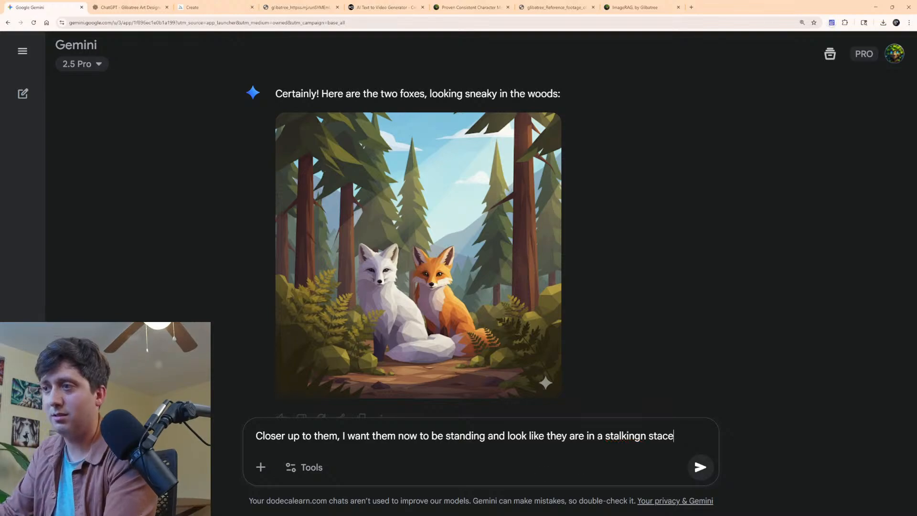
right_click(628, 438)
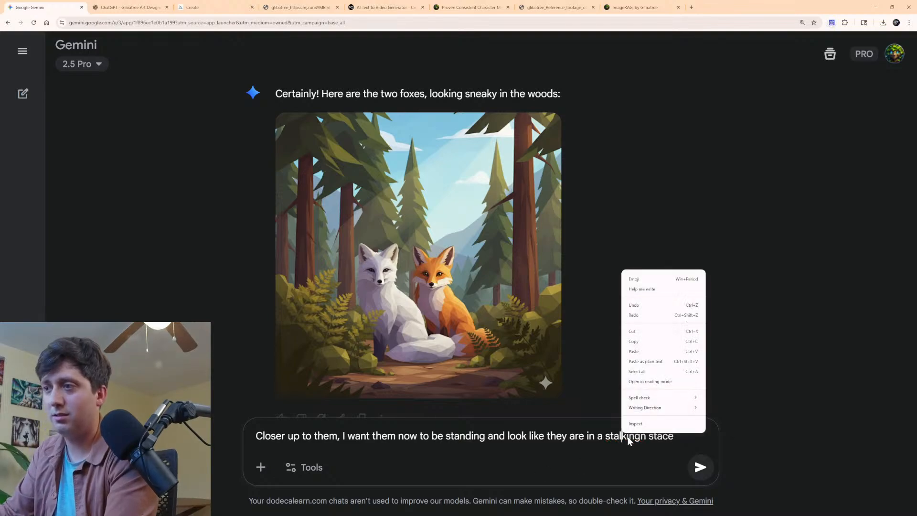
click(630, 451)
key(Return)
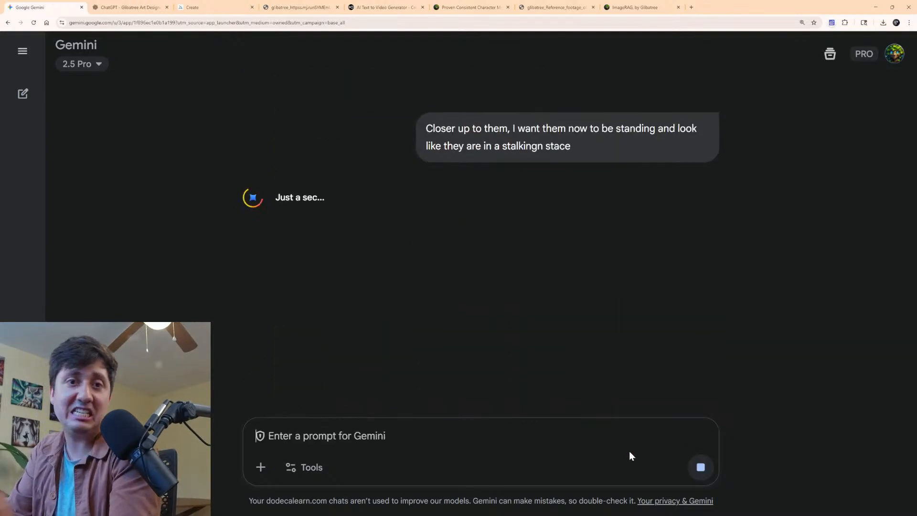
Review the earlier boat and woods fox images in the chat while the new image generates.
scroll(570, 398, up, 10)
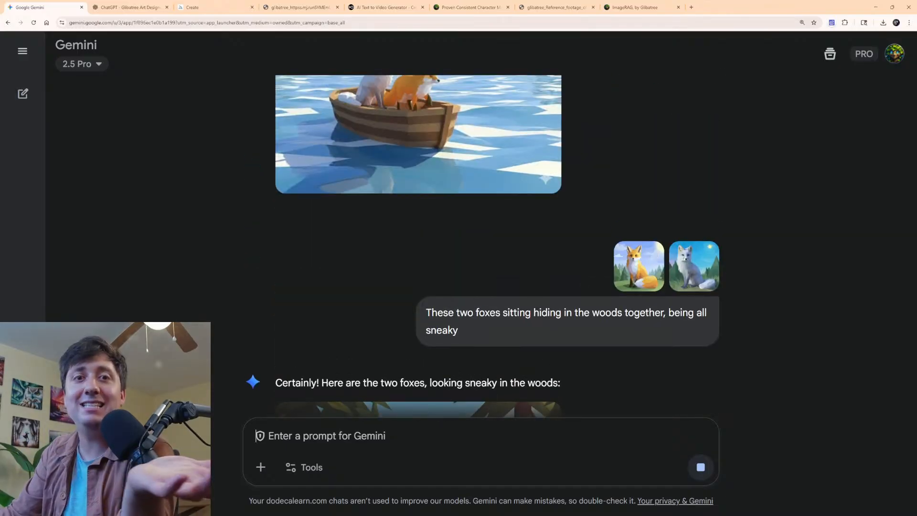
scroll(596, 286, down, 1)
scroll(554, 239, down, 10)
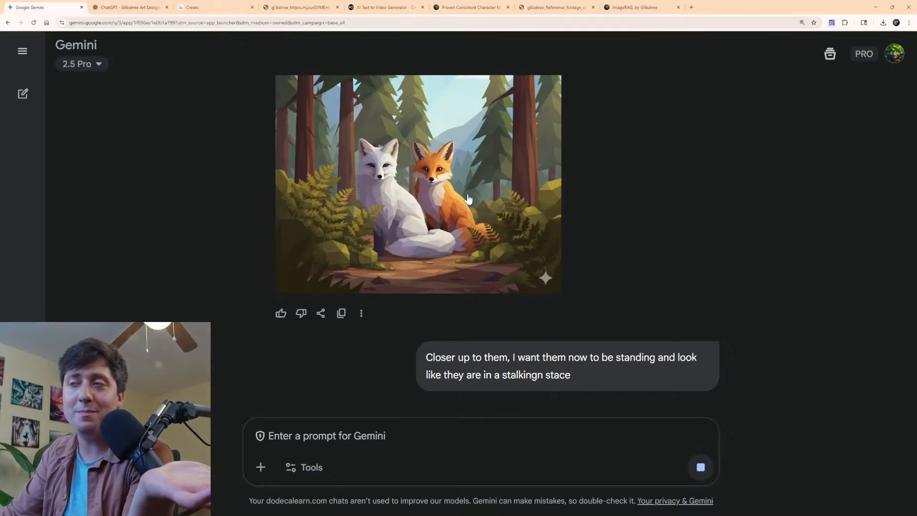
scroll(427, 249, up, 8)
scroll(425, 249, up, 1)
scroll(586, 243, down, 10)
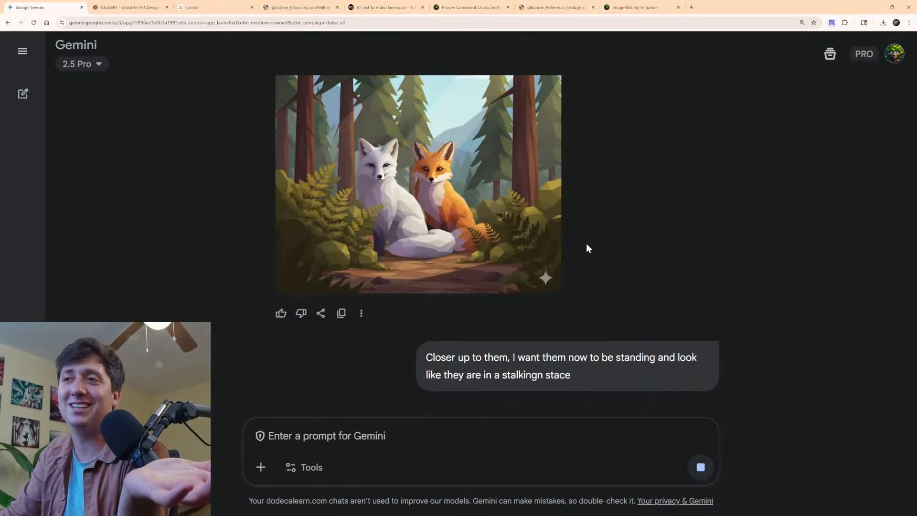
scroll(621, 220, up, 9)
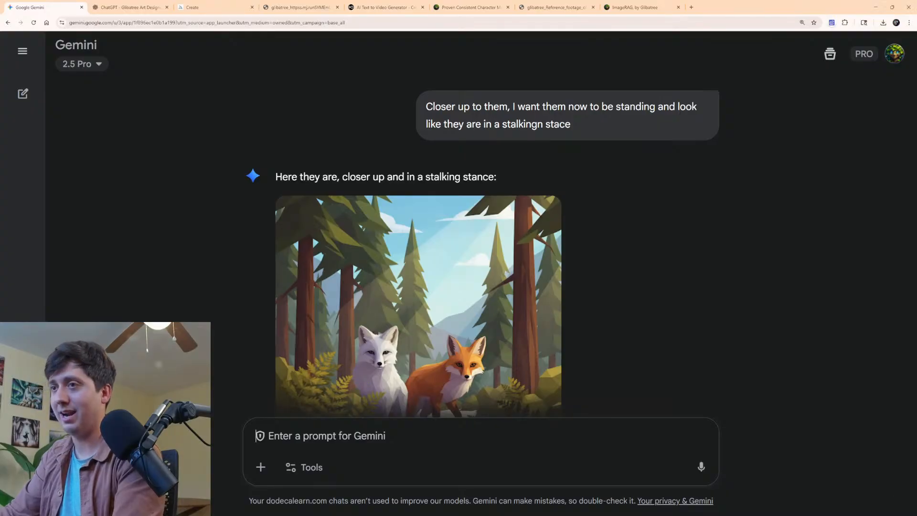
Attach the teal and magenta bedroom image and write the prompt "ow put them inn this scene, without changign the foxes at all".
drag(604, 431, 610, 455)
scroll(527, 299, down, 3)
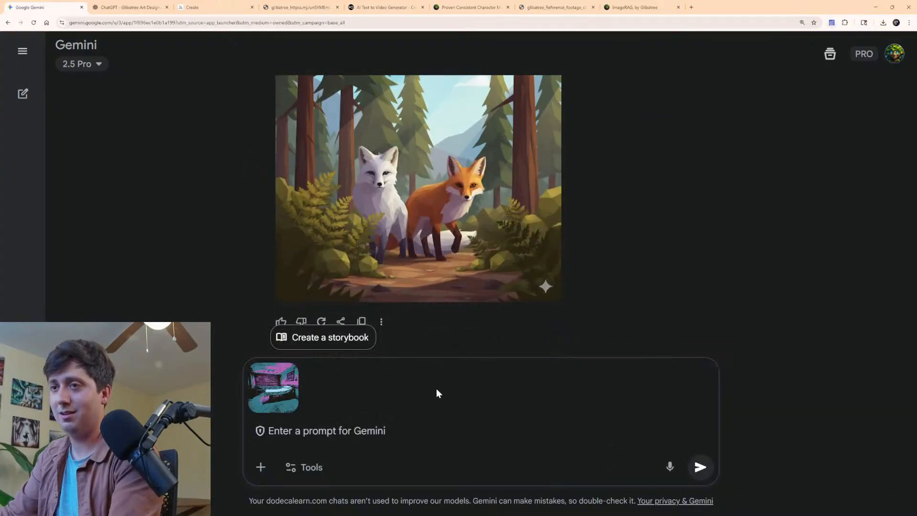
text(ow put th)
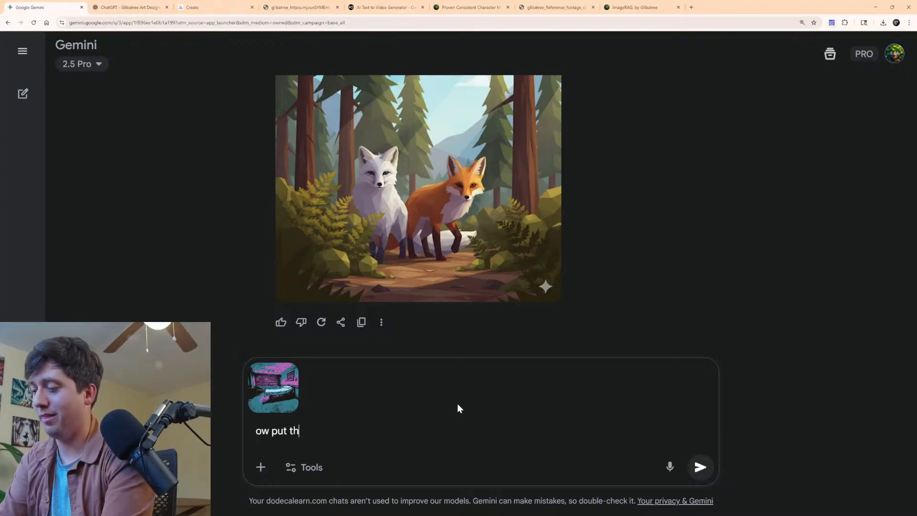
text(em inn this sce)
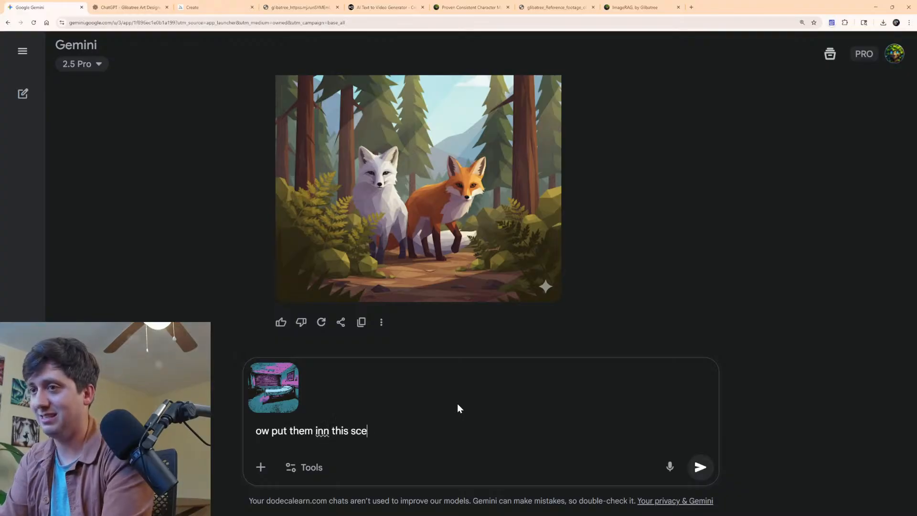
text(ne, with)
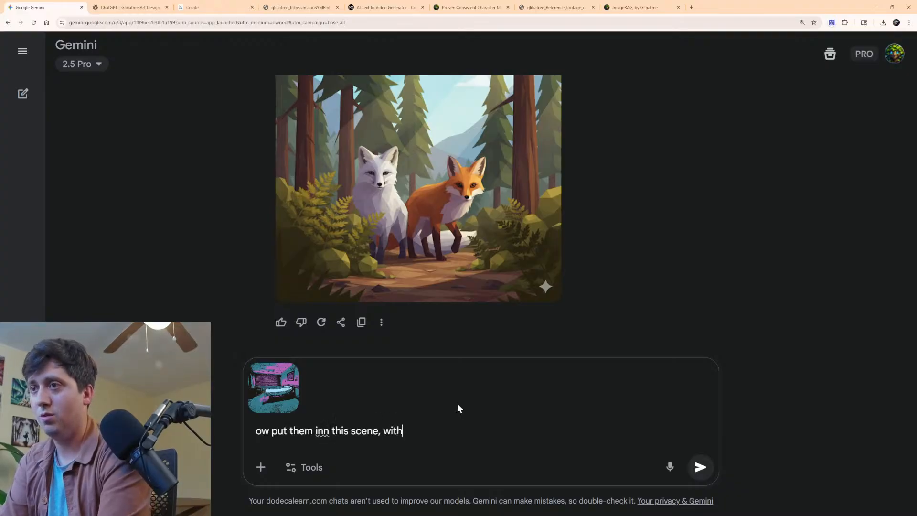
text(out changign )
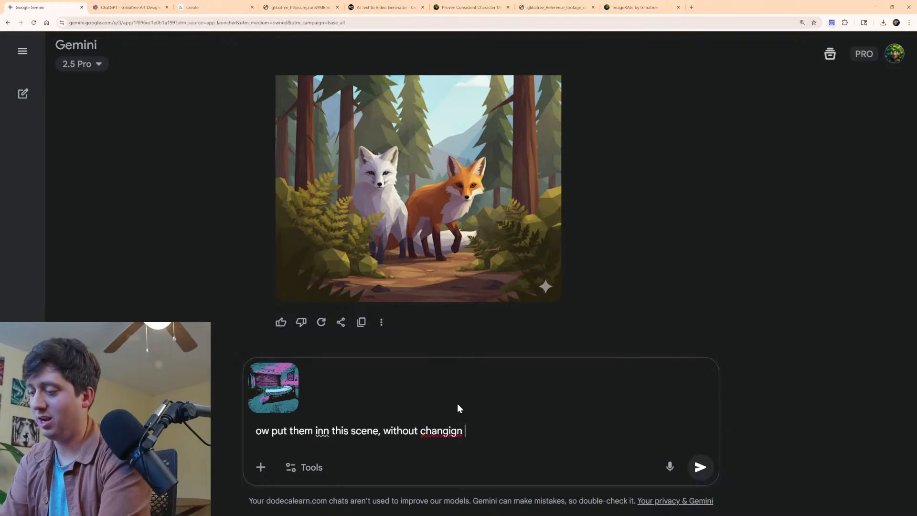
text(the foxes at all)
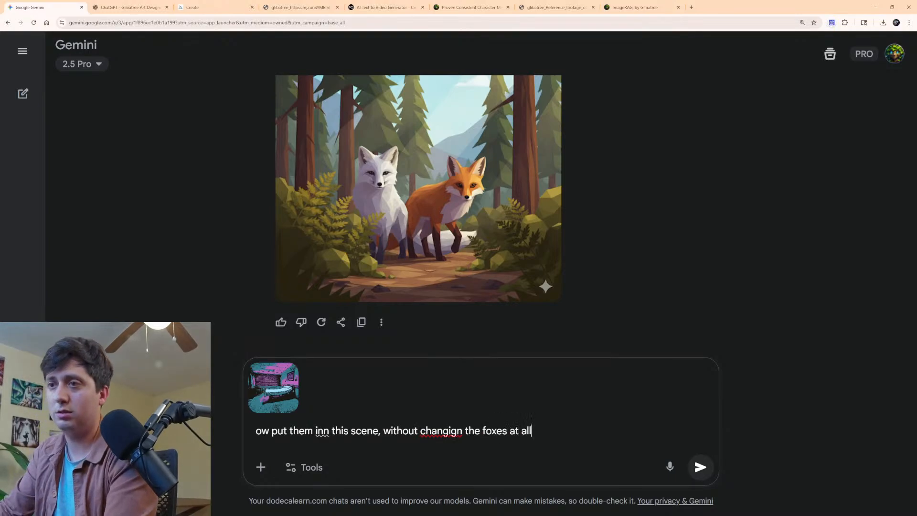
Correct the misspelled words to "changing" and "in", and submit the bedroom scene prompt.
right_click(457, 432)
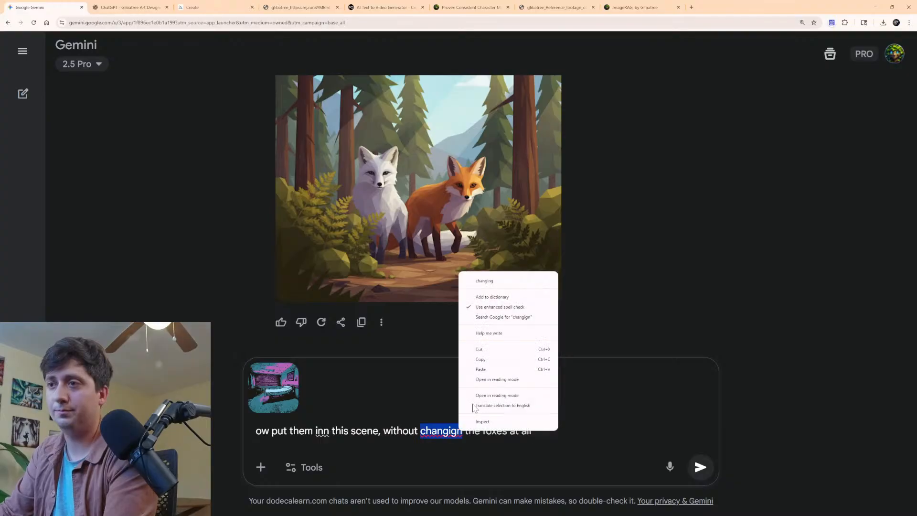
click(487, 282)
drag(330, 431, 324, 431)
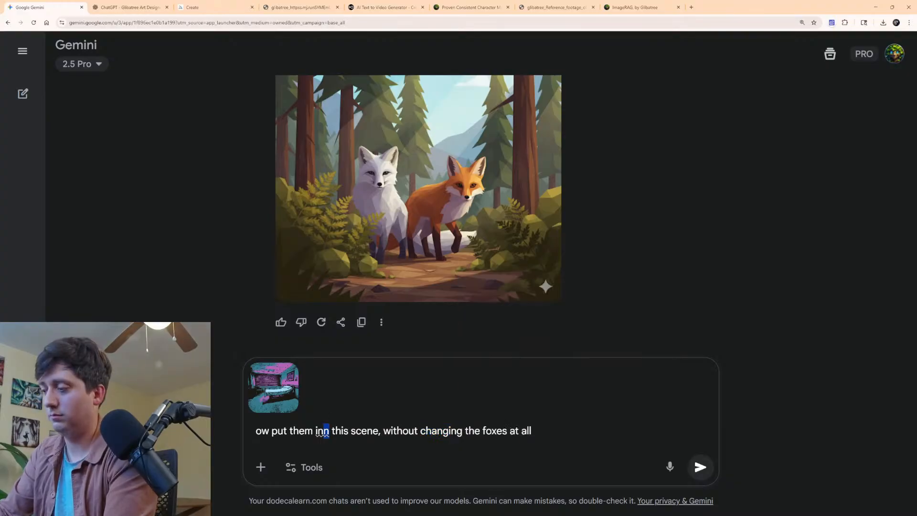
key(BackSpace)
key(Return)
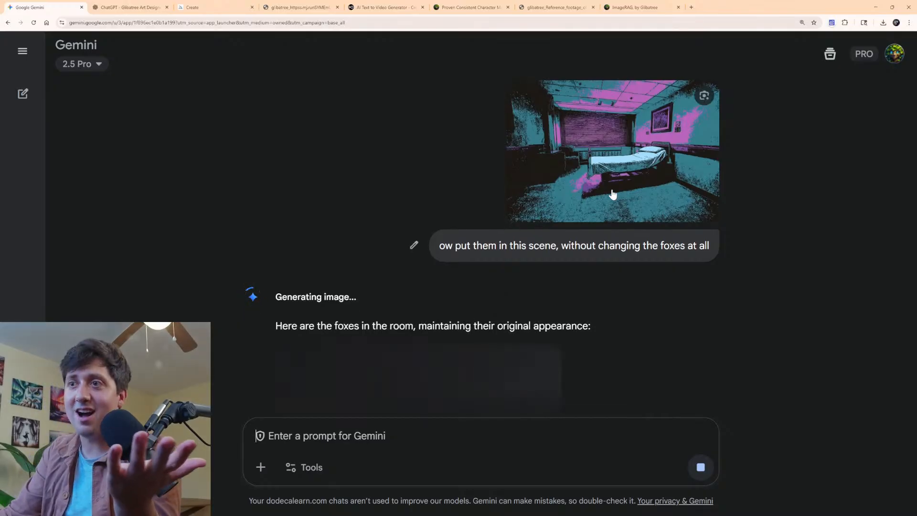
Compare the generated image of the foxes in the bedroom with the attached room image.
scroll(587, 223, down, 3)
scroll(580, 253, up, 6)
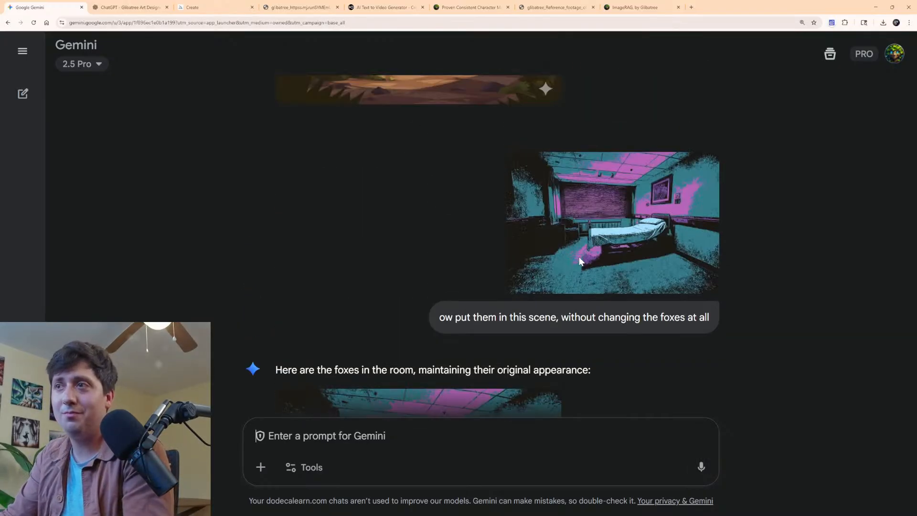
scroll(579, 257, down, 6)
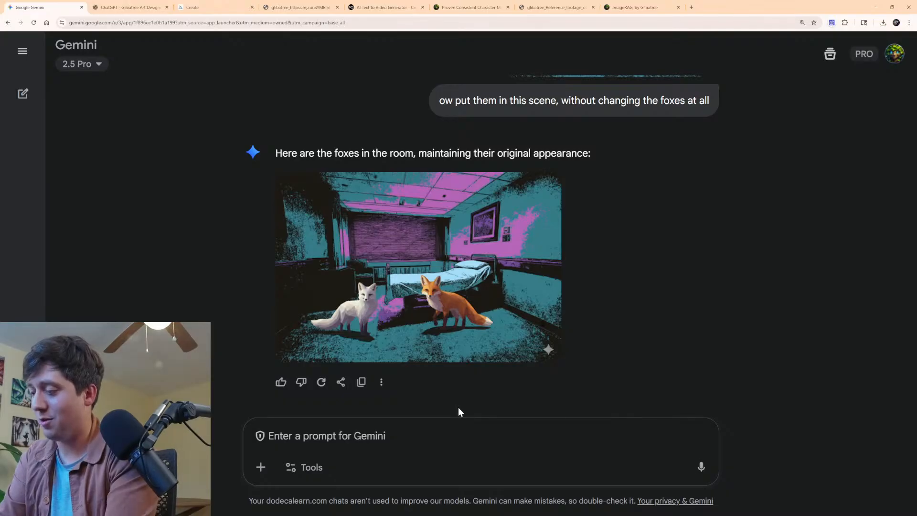
Submit the follow-up prompt "Now relight them, so it makes a bit more sennse".
text(Now relight)
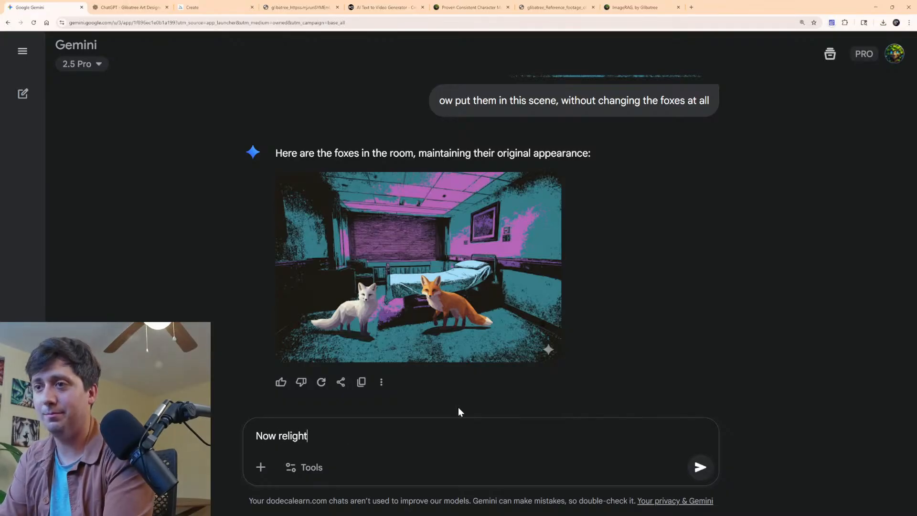
text( them, so i)
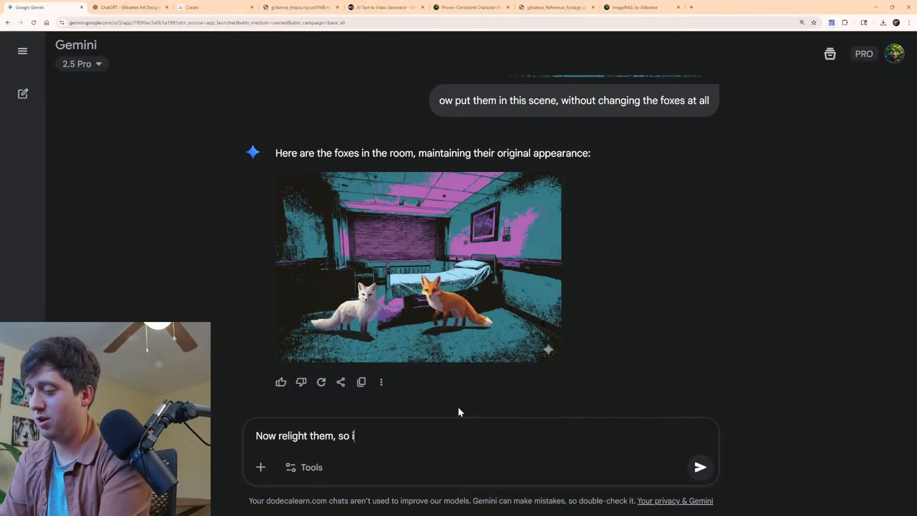
text(t makes a bit )
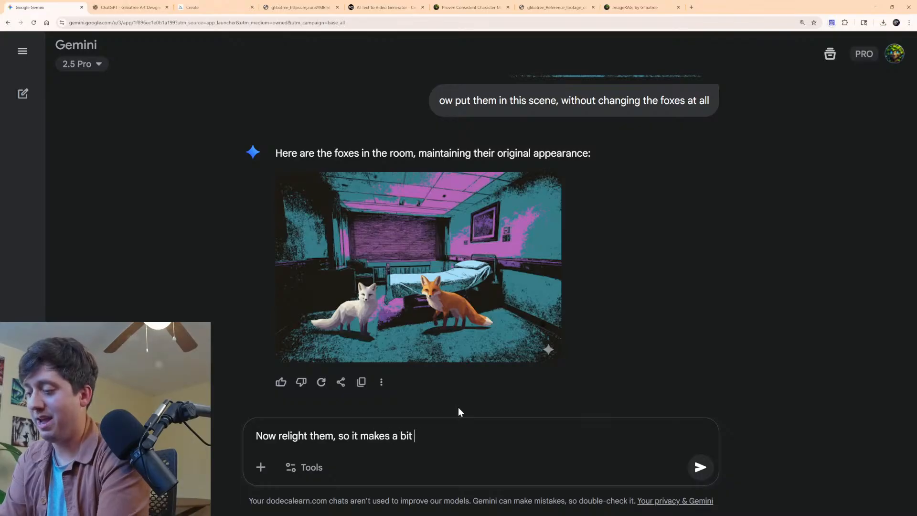
text(brig)
key(BackSpace)
key(BackSpace)
key(BackSpace)
key(BackSpace)
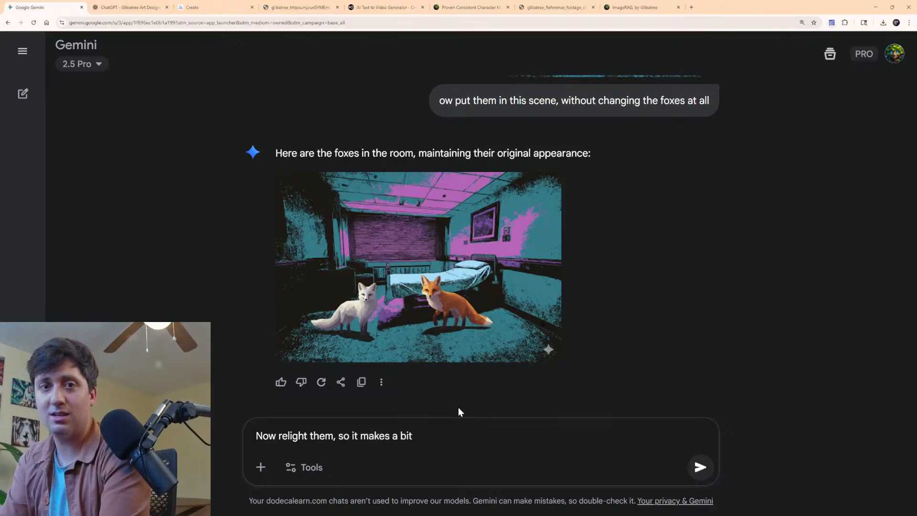
text(more )
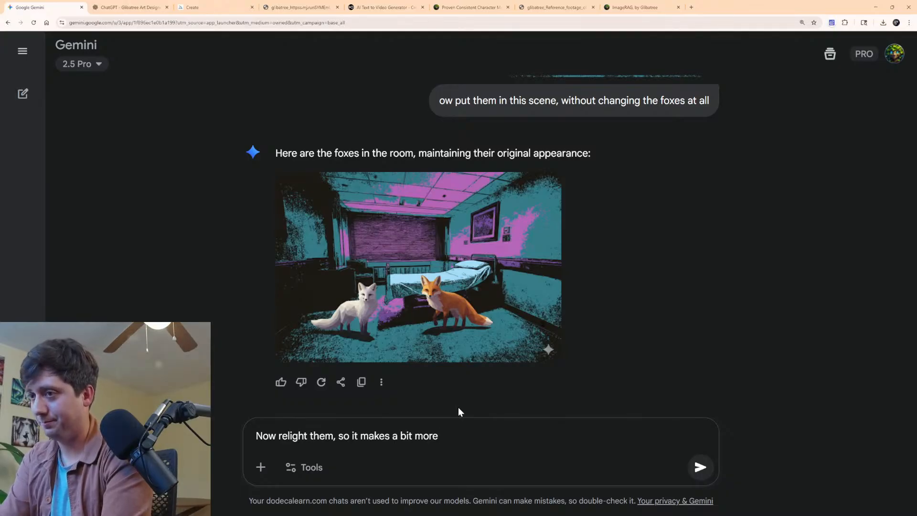
text(sennse)
key(Return)
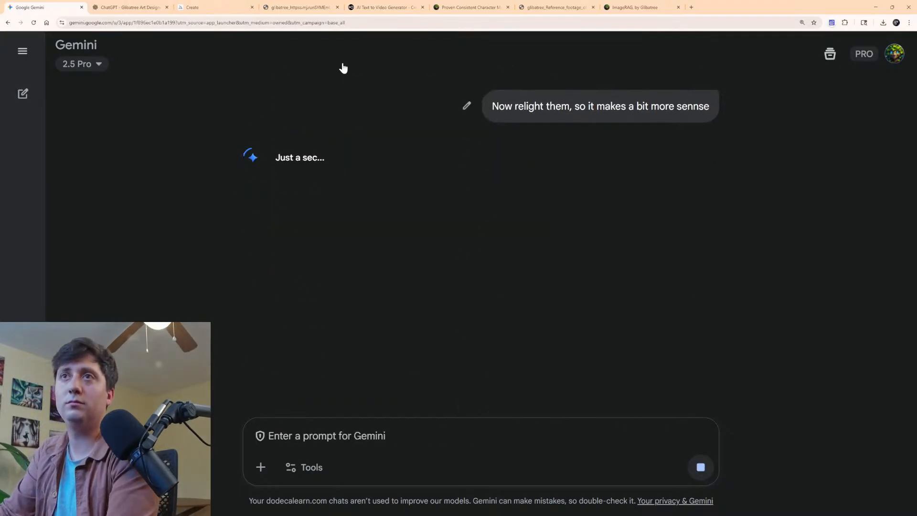
Check the Midjourney creations and ChatGPT video prompts, return to Gemini, and inspect the relit fox image enlarged.
click(206, 7)
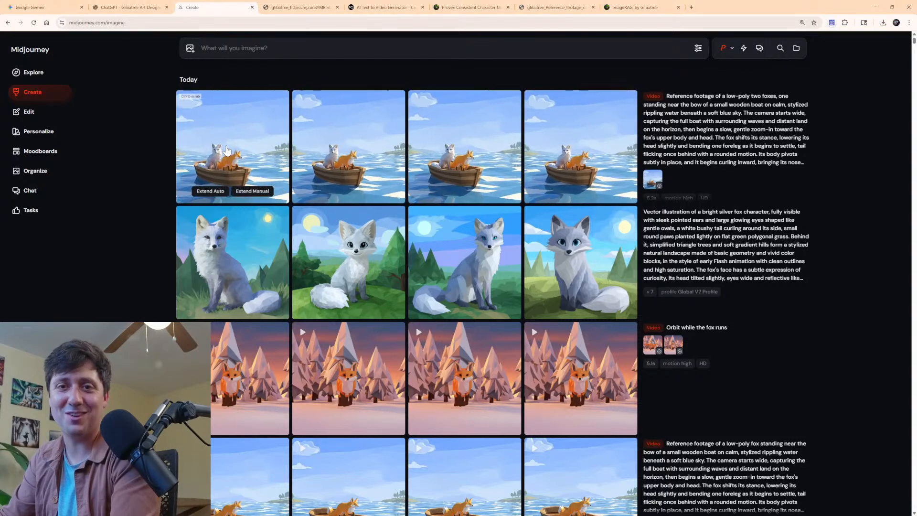
click(140, 8)
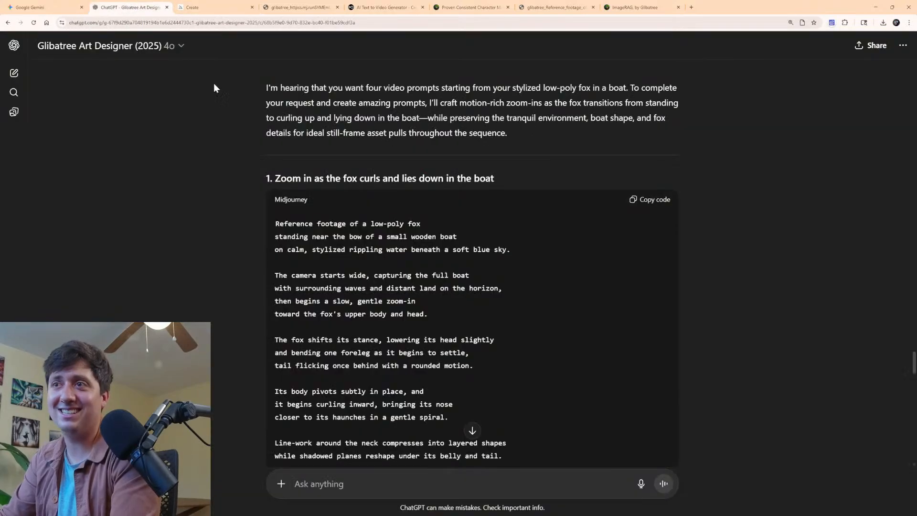
click(242, 8)
click(44, 7)
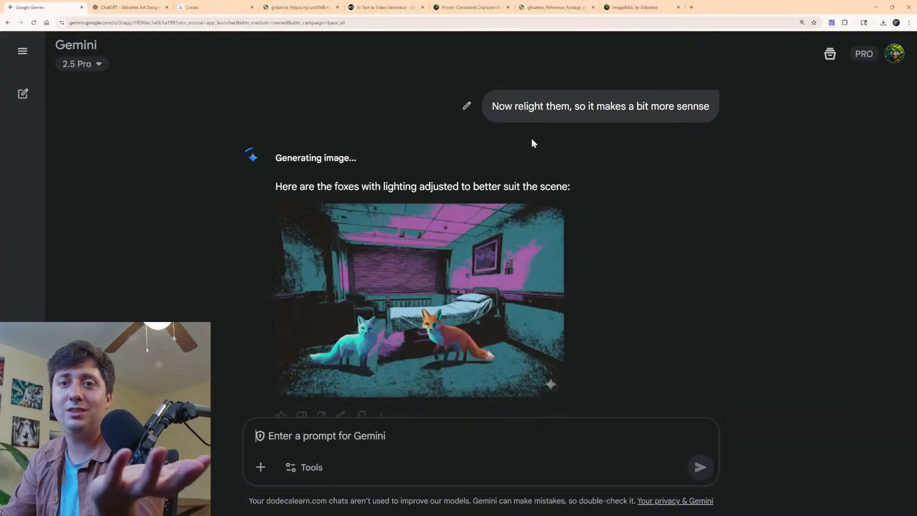
click(473, 249)
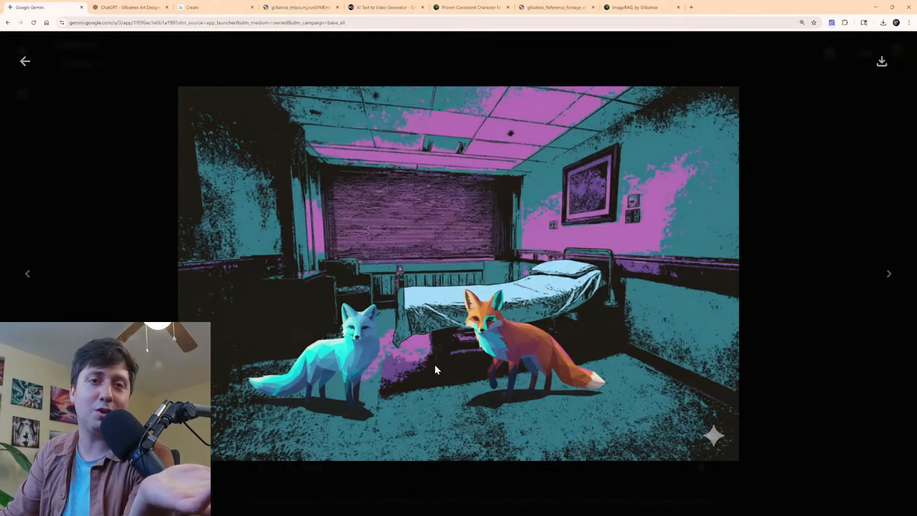
click(25, 62)
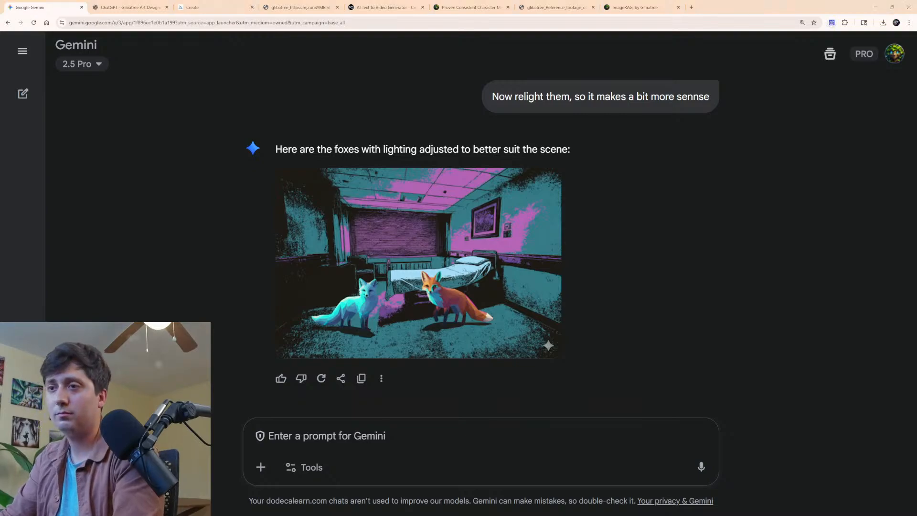
Attach the detective fox image and write "Let's use this fox, and I need a ew scene like this oe made out of consturction paper.".
drag(908, 478, 678, 432)
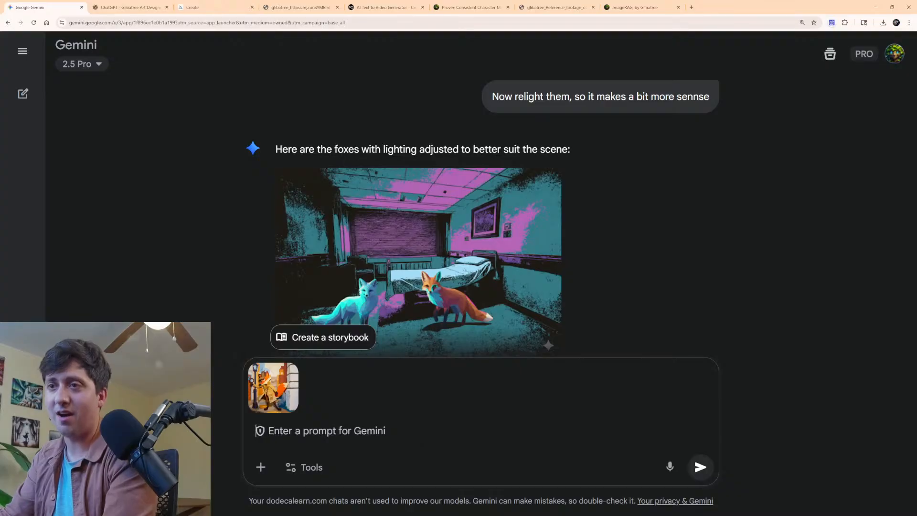
text(Let's )
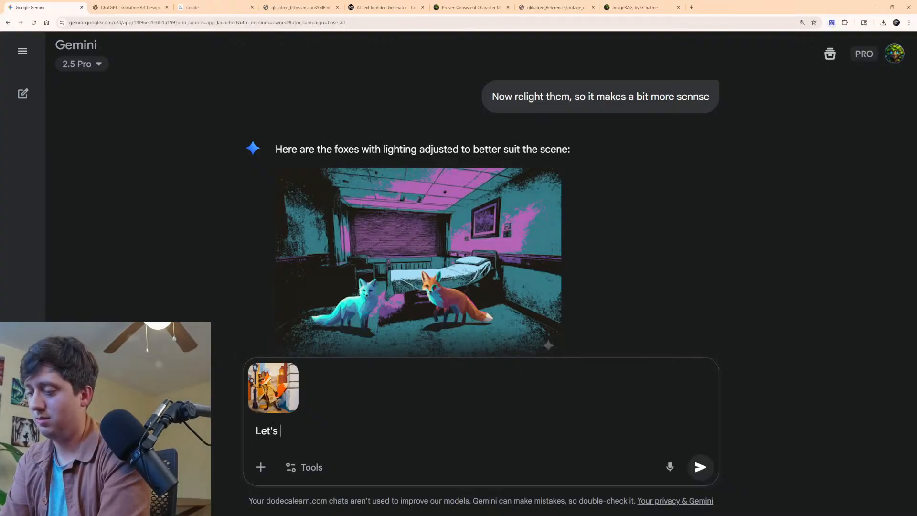
text(use)
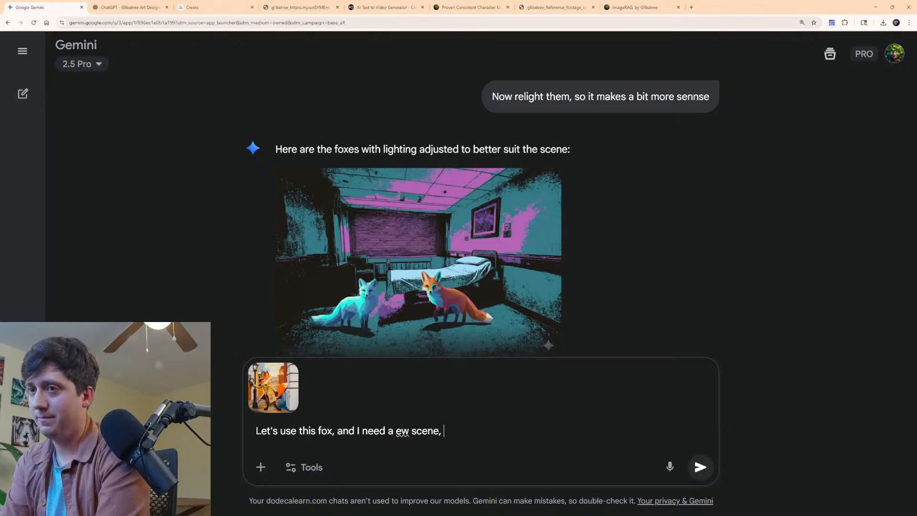
text(like this oe made out of consturc)
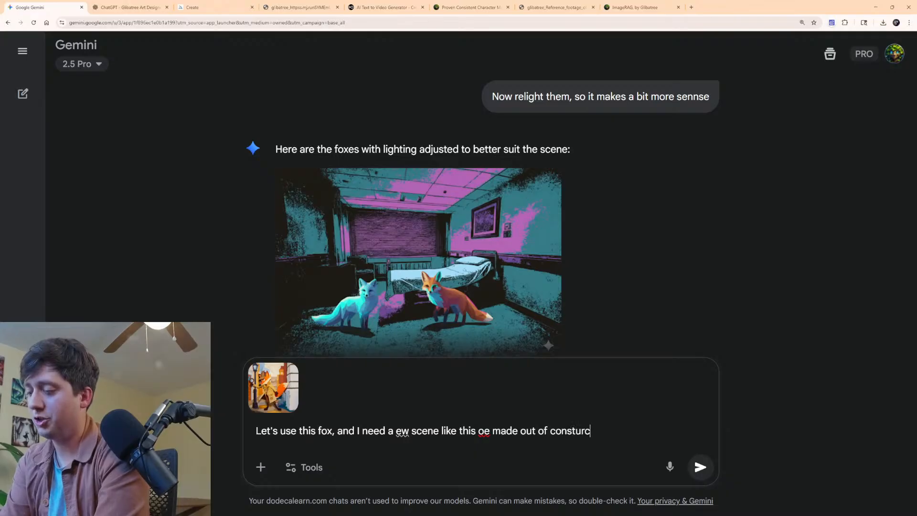
text( paper.)
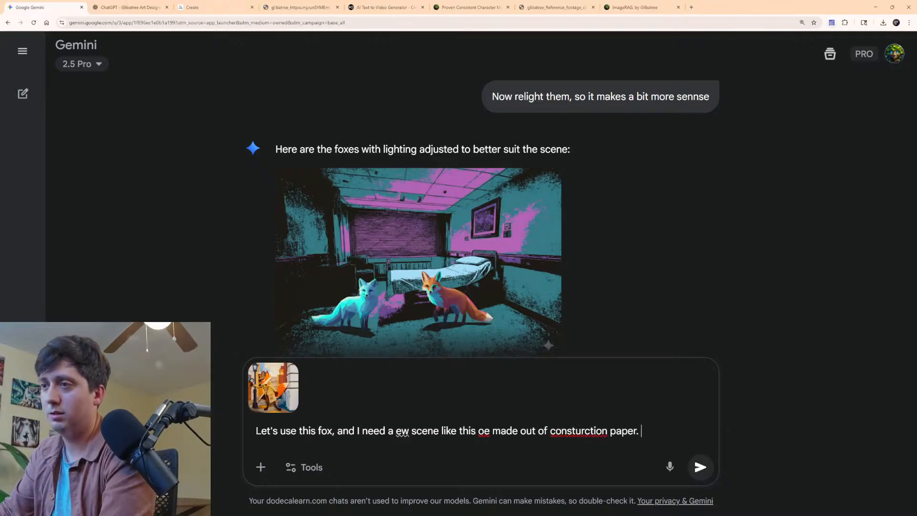
Correct the misspelled words in the detective fox prompt to "construction" and "one".
right_click(567, 431)
click(609, 282)
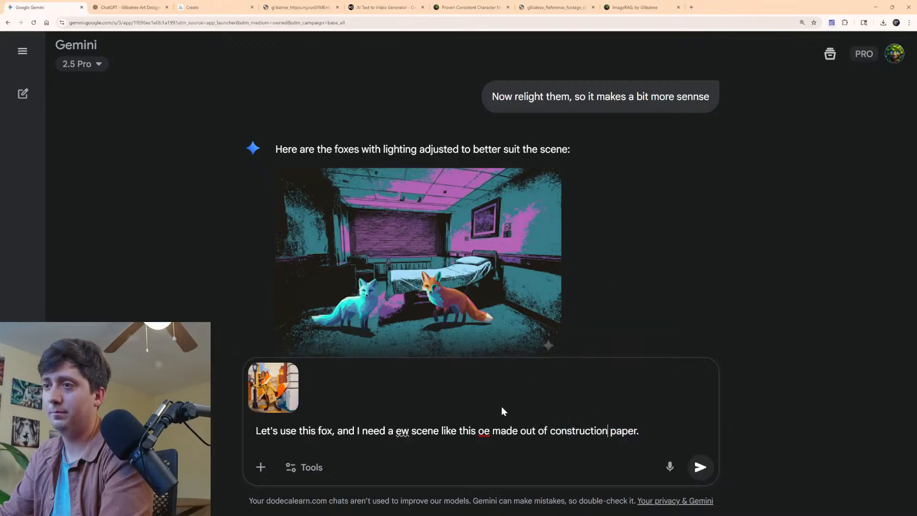
text(nn)
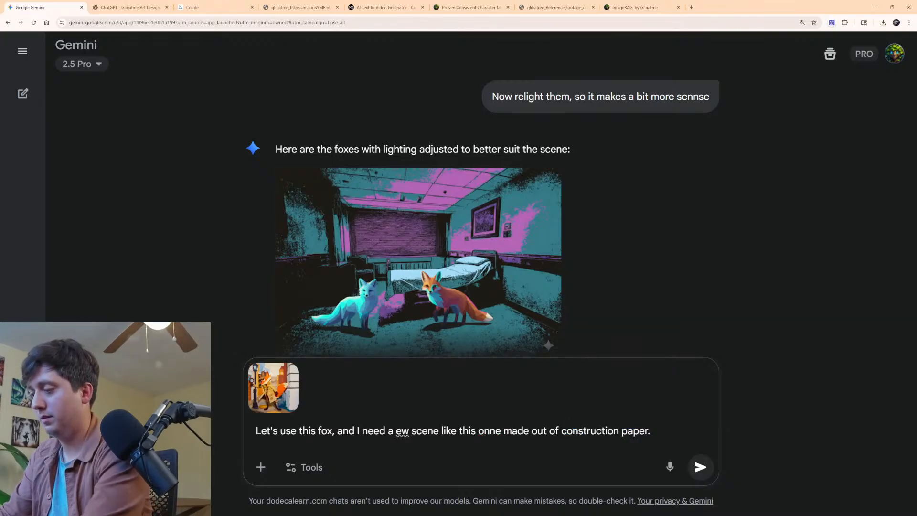
key(BackSpace)
key(End)
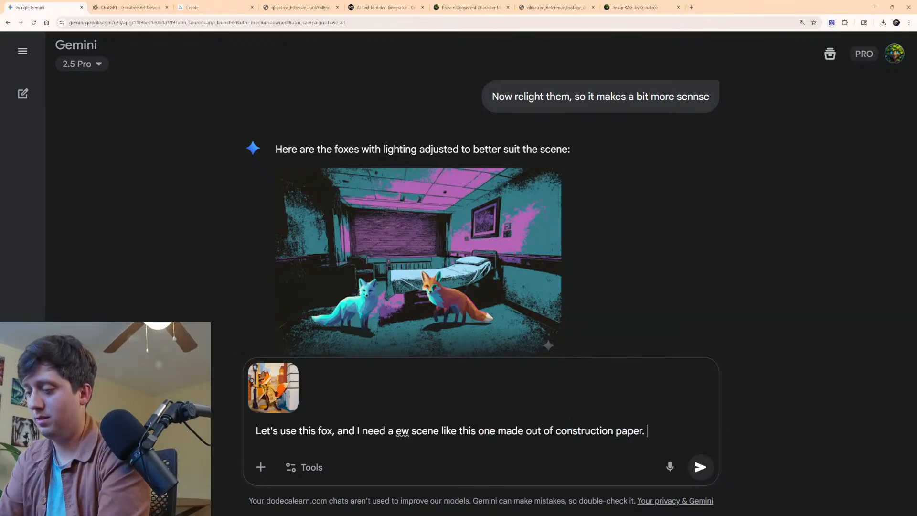
Add "Same pose, but this time he's in a bank" to the prompt and submit it.
text(Same pose, b)
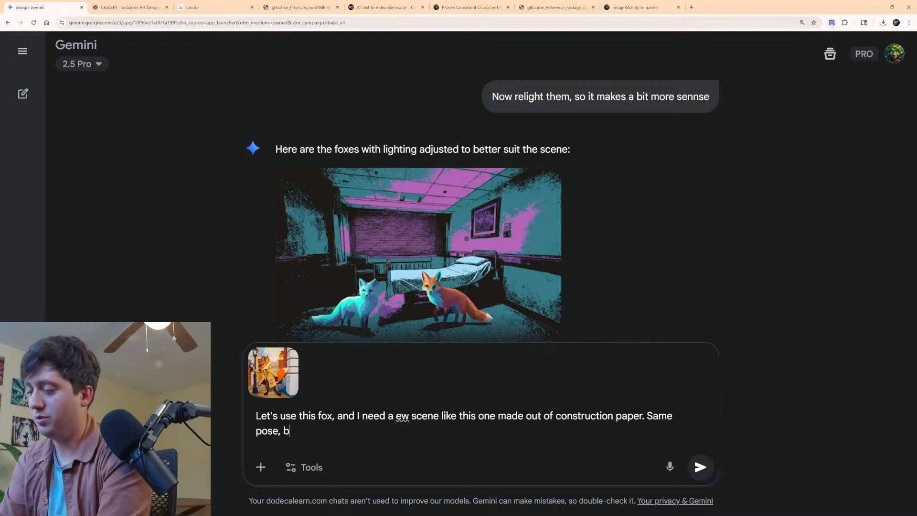
text(ut this time he's in a bank)
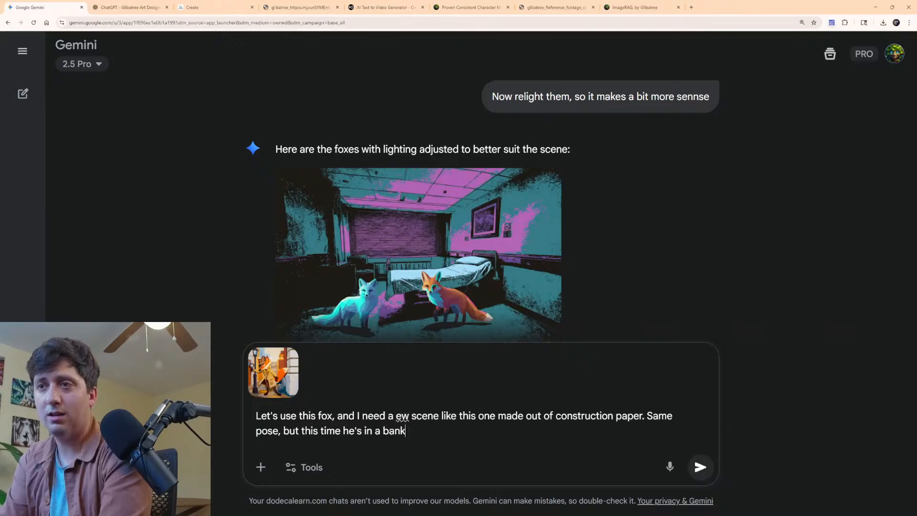
key(Return)
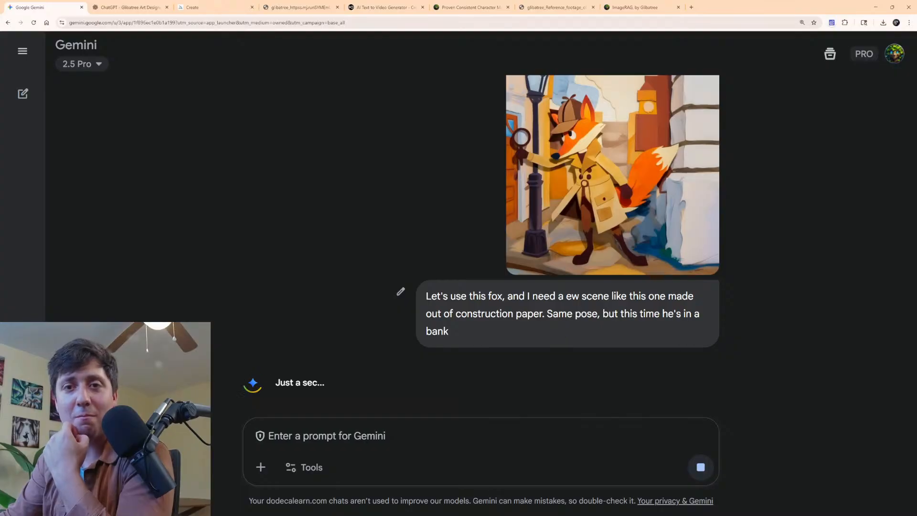
Review the detective fox reference image and the generated bank scene in the chat.
scroll(609, 330, up, 5)
scroll(610, 331, down, 5)
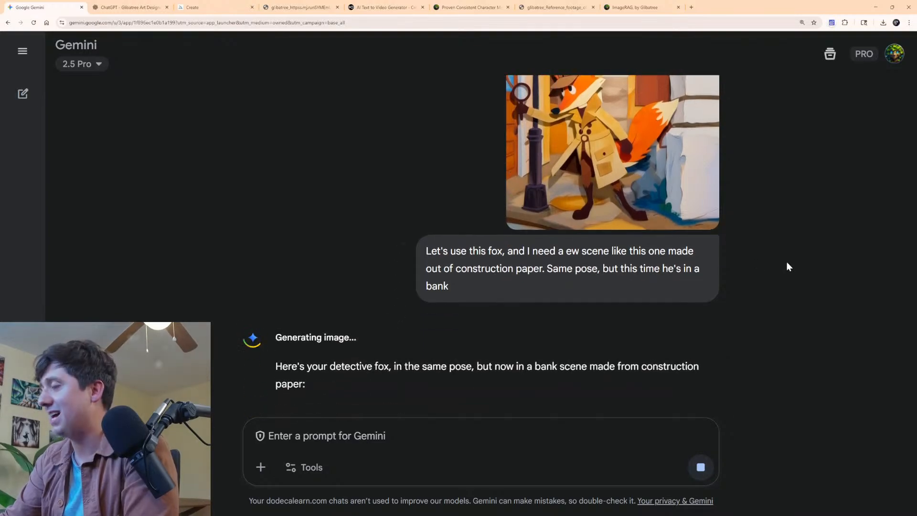
scroll(667, 222, down, 5)
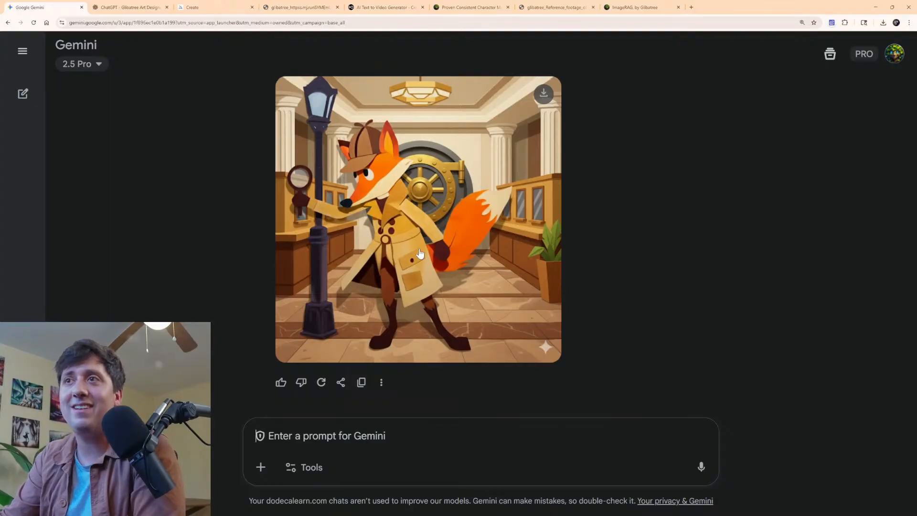
Submit the follow-up prompt "Take out the lampost" for the generated bank scene.
text(Take )
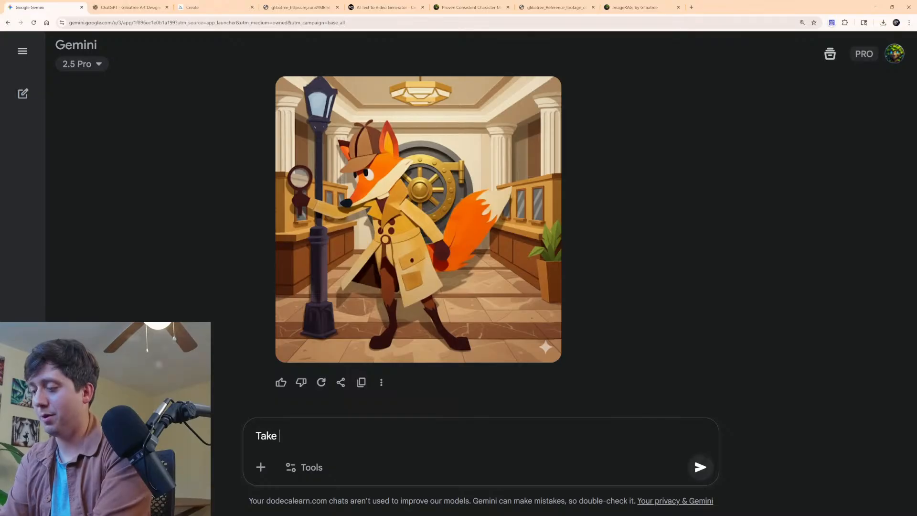
text(out the lampos)
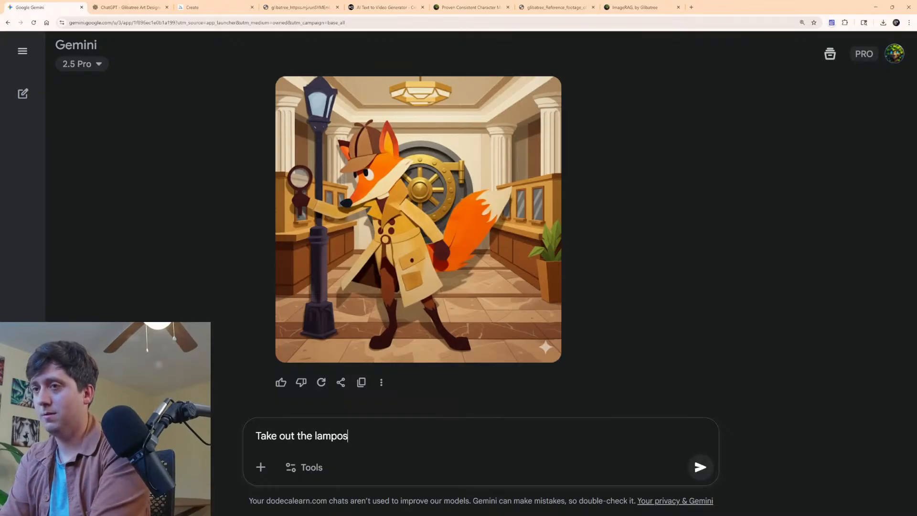
text(t)
key(Return)
Compare the original detective fox reference, the bank scene with the lamppost, and the new version without it in the chat.
scroll(430, 275, up, 7)
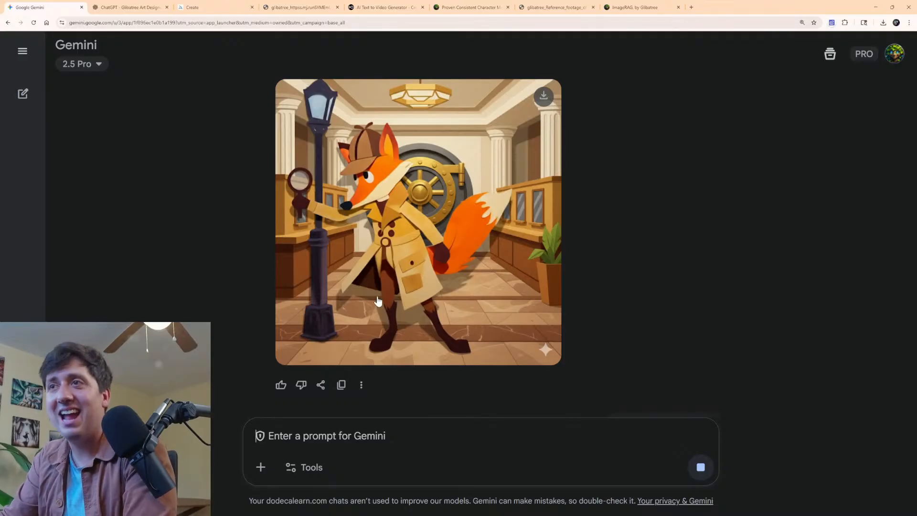
scroll(424, 328, down, 10)
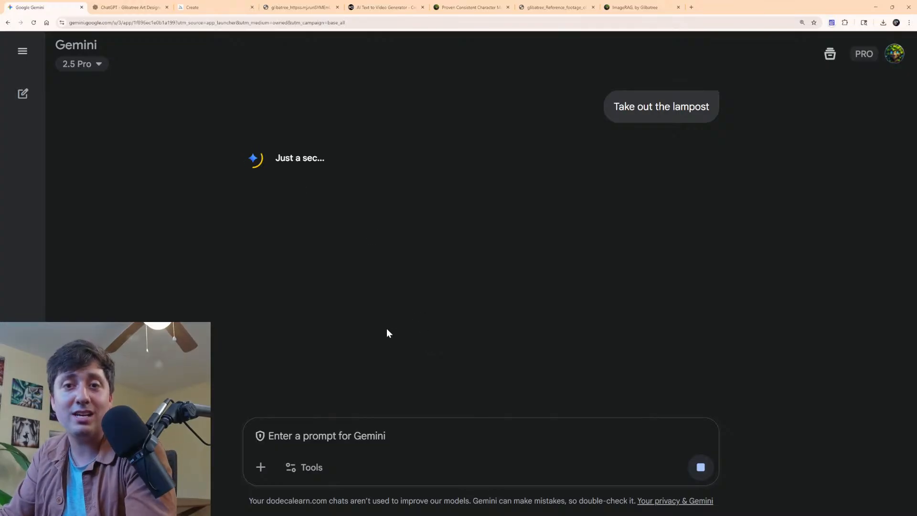
scroll(387, 323, up, 4)
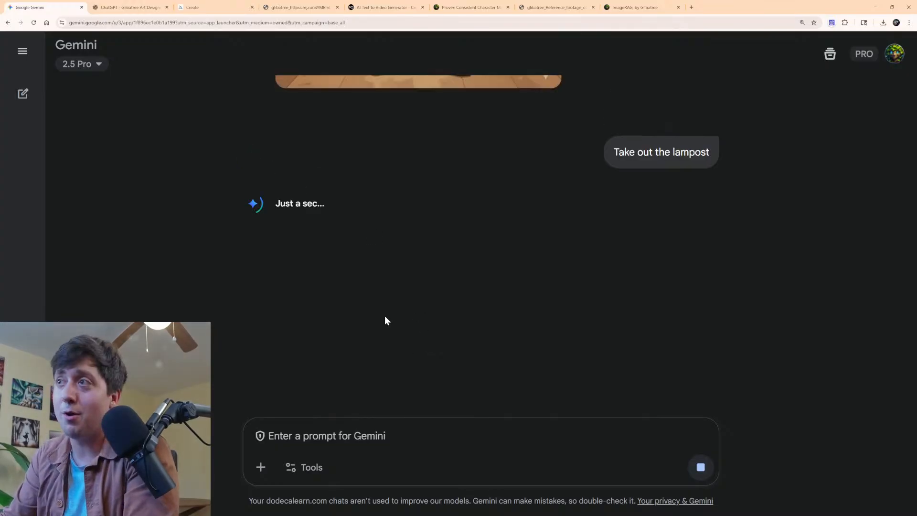
scroll(383, 313, up, 12)
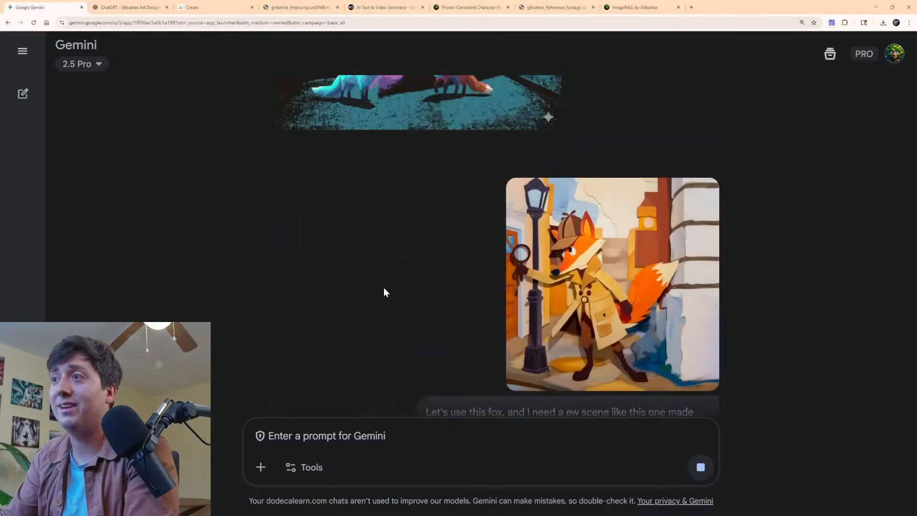
scroll(384, 289, down, 11)
scroll(390, 297, down, 5)
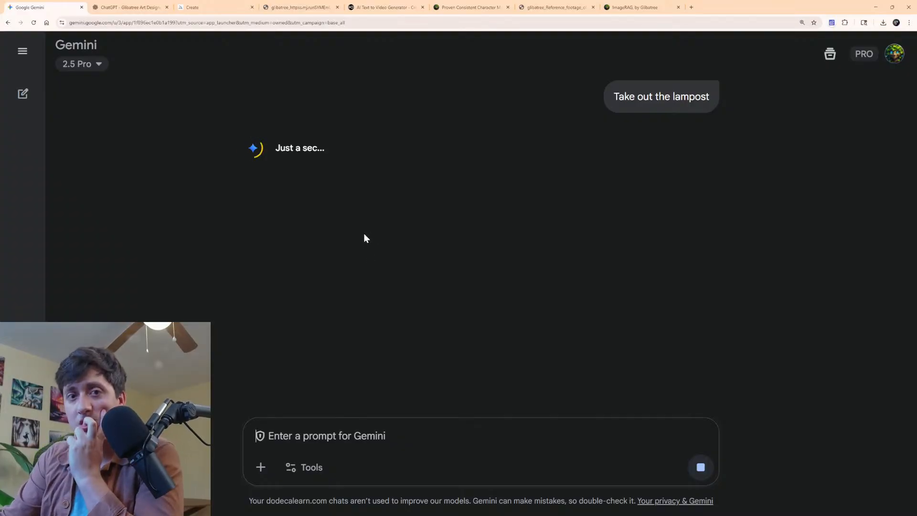
scroll(363, 233, up, 10)
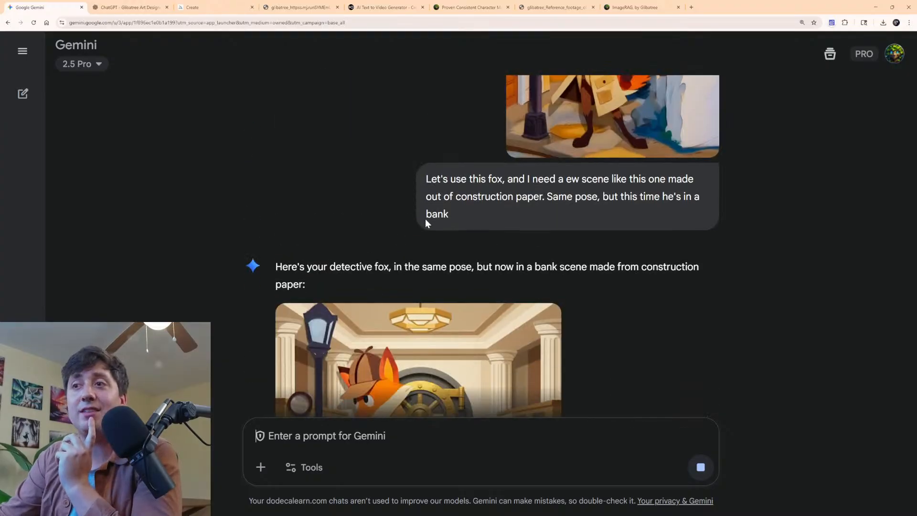
scroll(426, 219, down, 11)
scroll(444, 216, up, 7)
scroll(444, 216, down, 6)
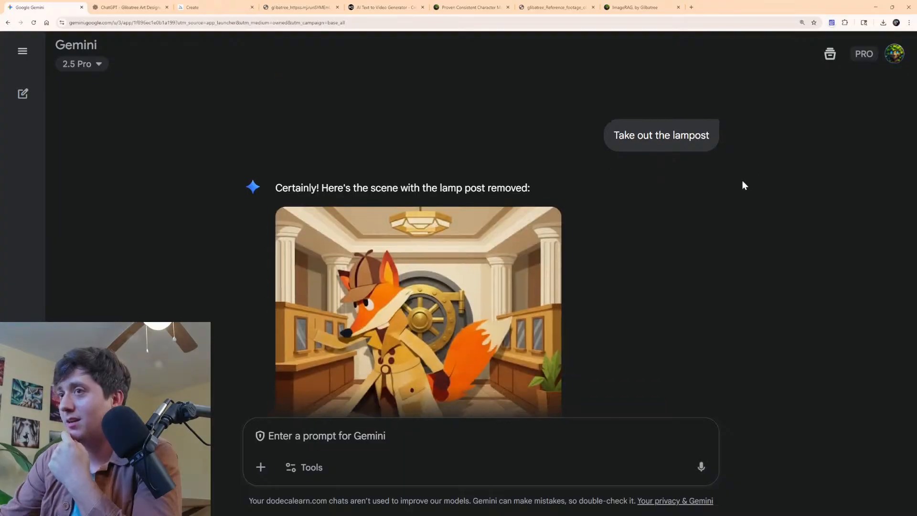
scroll(731, 183, down, 3)
scroll(574, 177, up, 9)
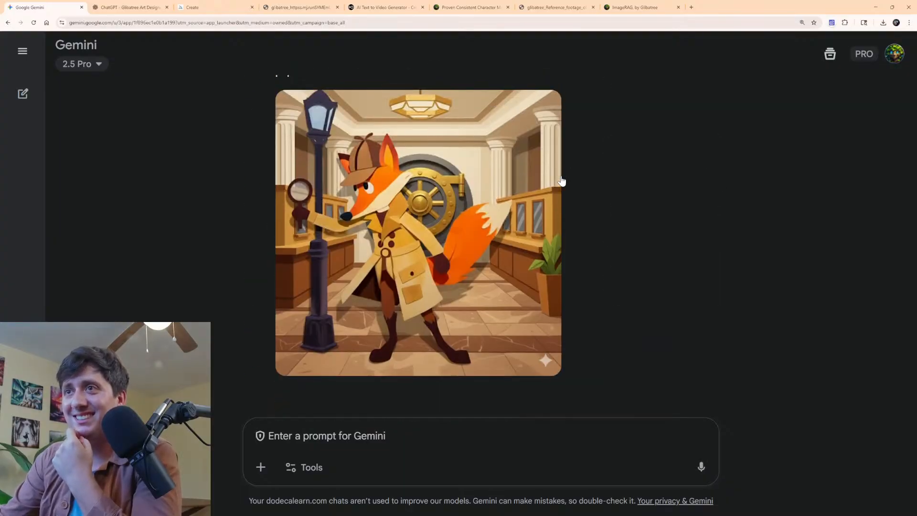
scroll(559, 191, down, 5)
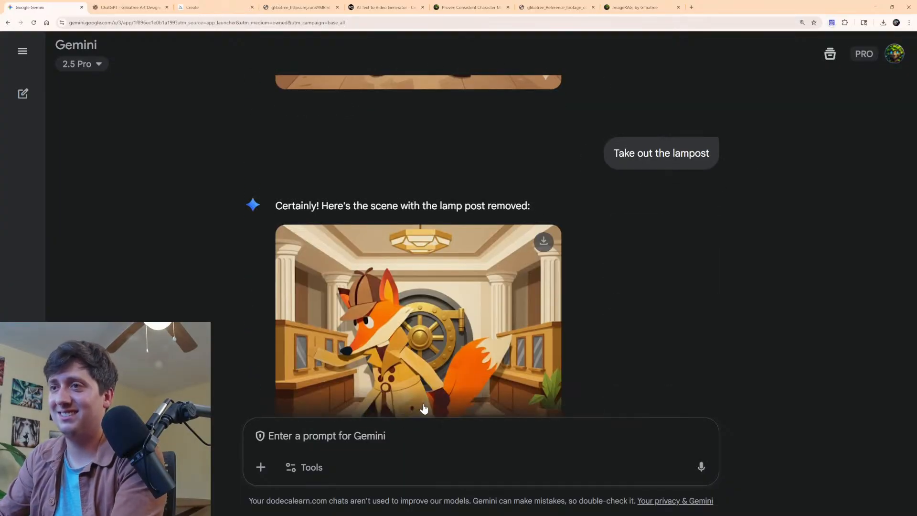
Open the bank scene that still has the lamppost and magnifying glass, and download it at full size.
scroll(354, 222, up, 5)
click(382, 205)
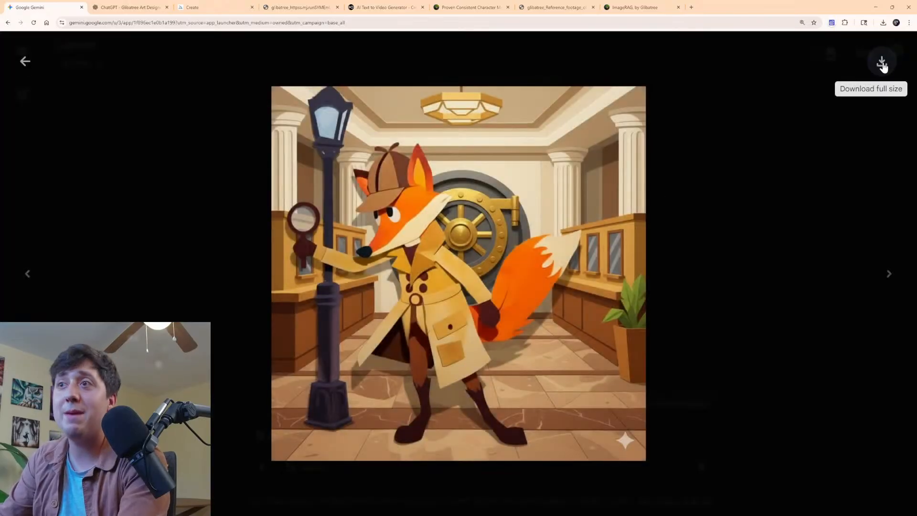
click(882, 61)
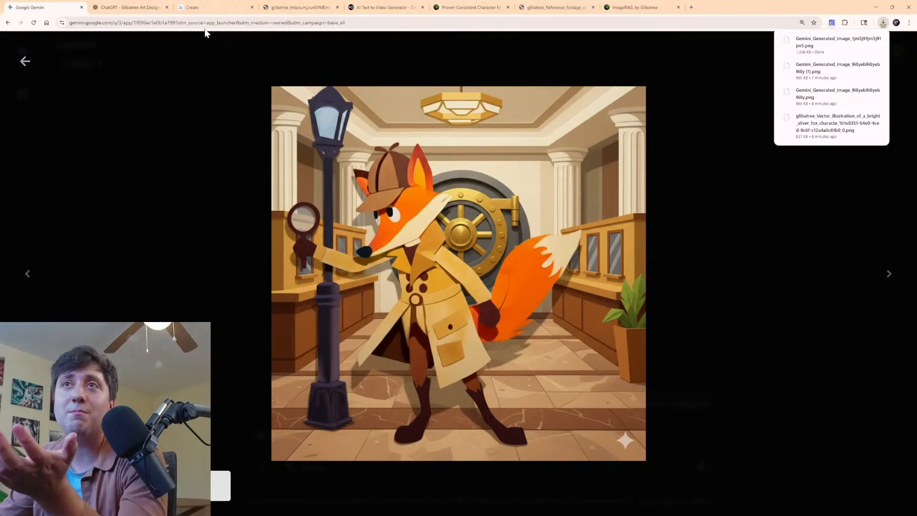
Switch to Midjourney and load the downloaded bank scene image into a new edit.
click(206, 7)
click(35, 108)
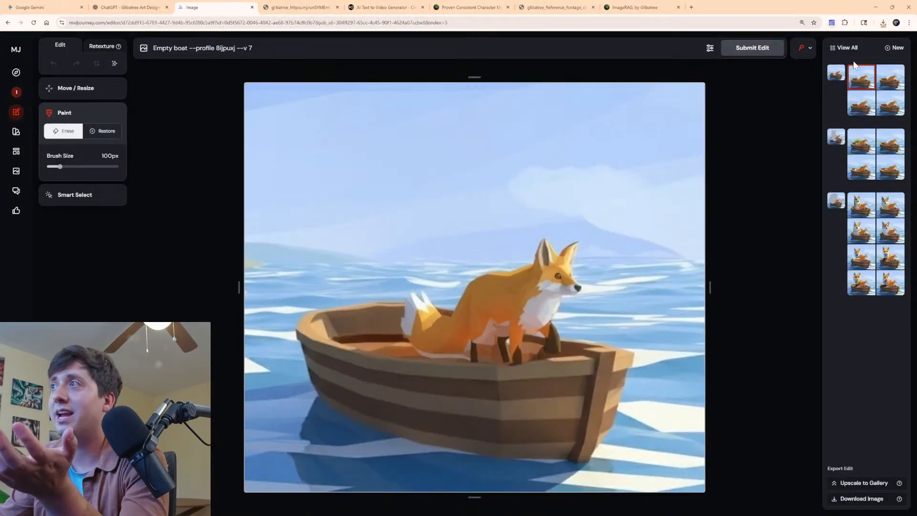
click(894, 47)
click(883, 22)
drag(822, 56, 473, 286)
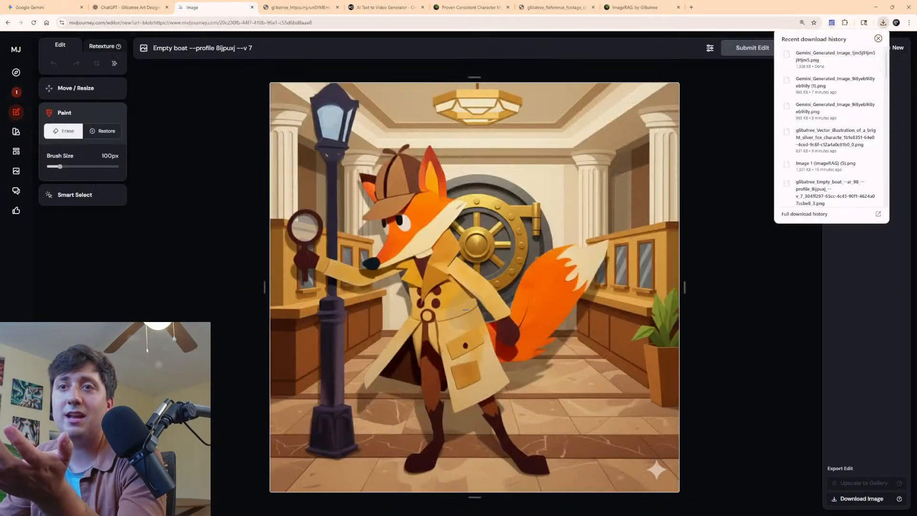
Erase the lamppost above and below the fox's arm, using a 151px brush for the lamp and 70px for the lower post.
scroll(340, 114, up, 4)
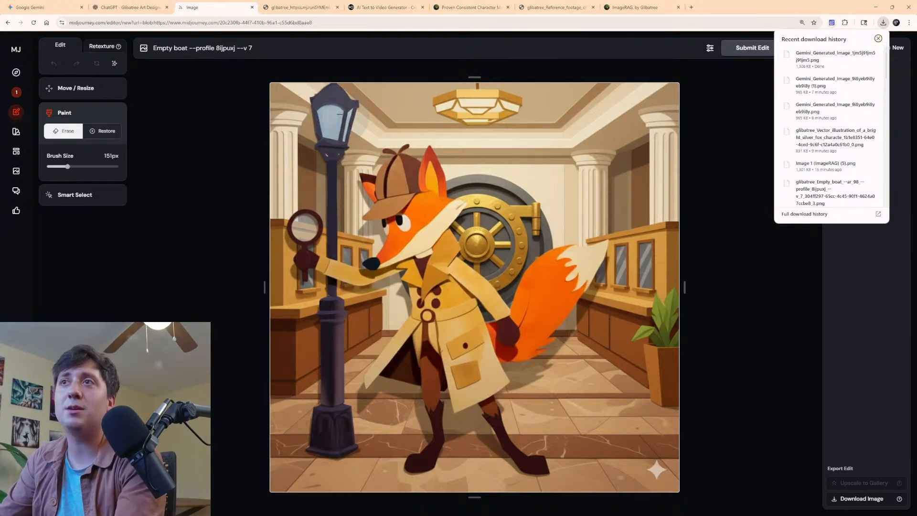
drag(333, 110, 336, 245)
scroll(330, 153, down, 6)
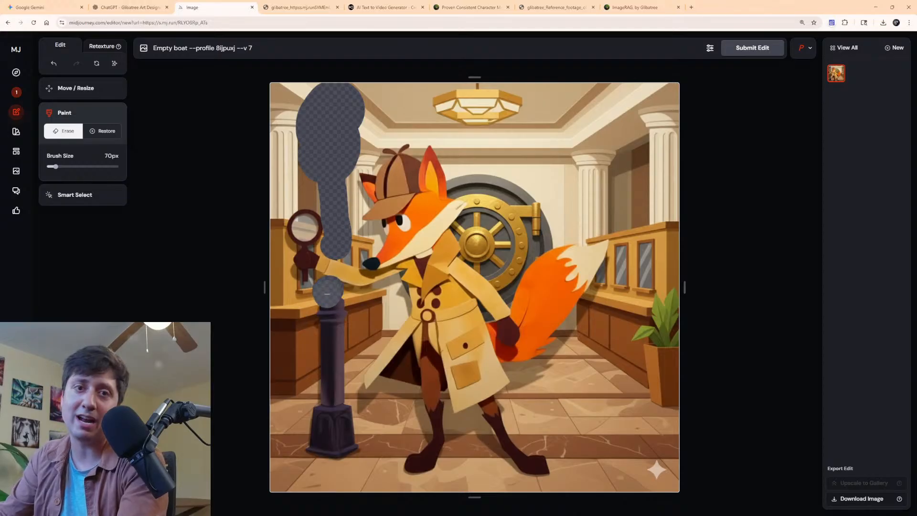
mouse_move(327, 292)
mouse_down()
mouse_move(328, 423)
mouse_move(353, 444)
mouse_move(305, 445)
mouse_up()
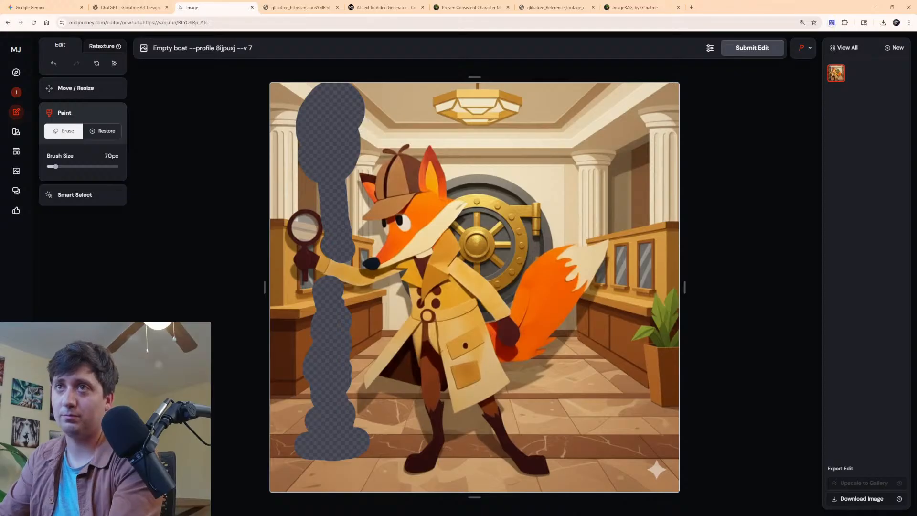
Replace the edit prompt with "Fox in a bank, consturction paper".
drag(253, 48, 154, 56)
text(Fo)
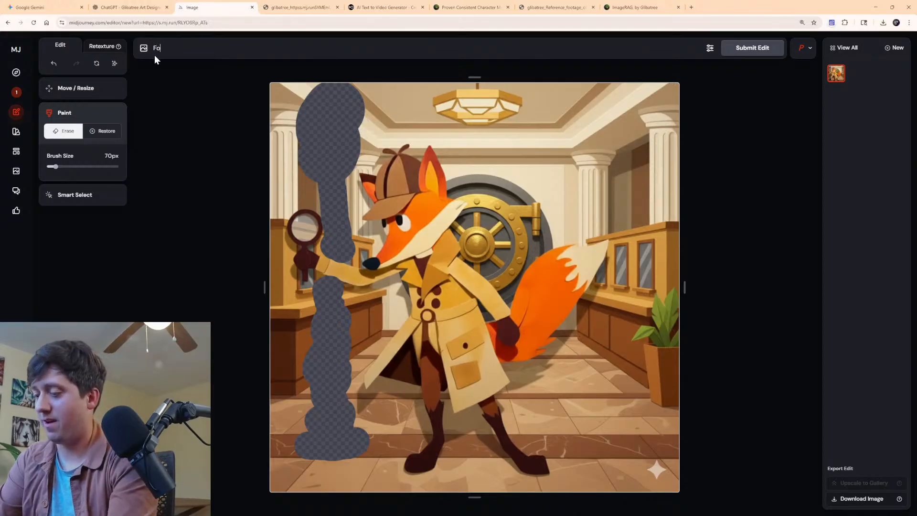
text(x in a bann)
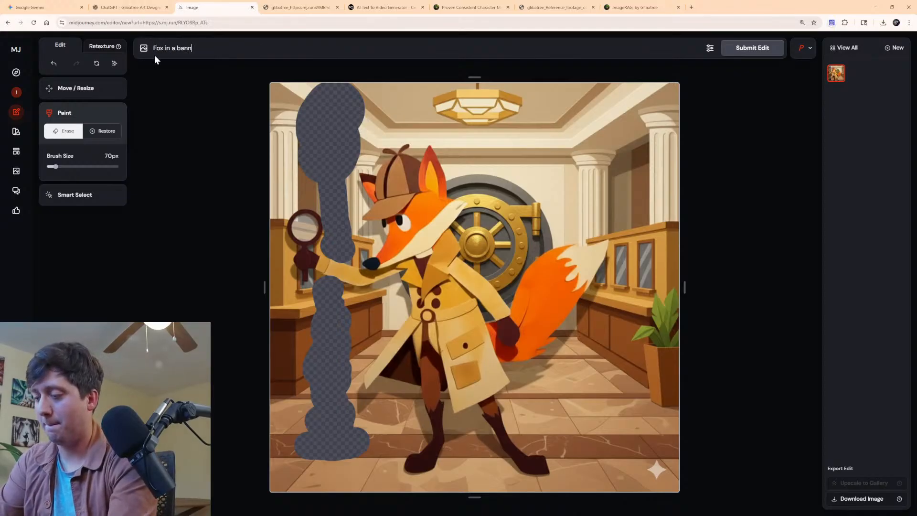
text(k)
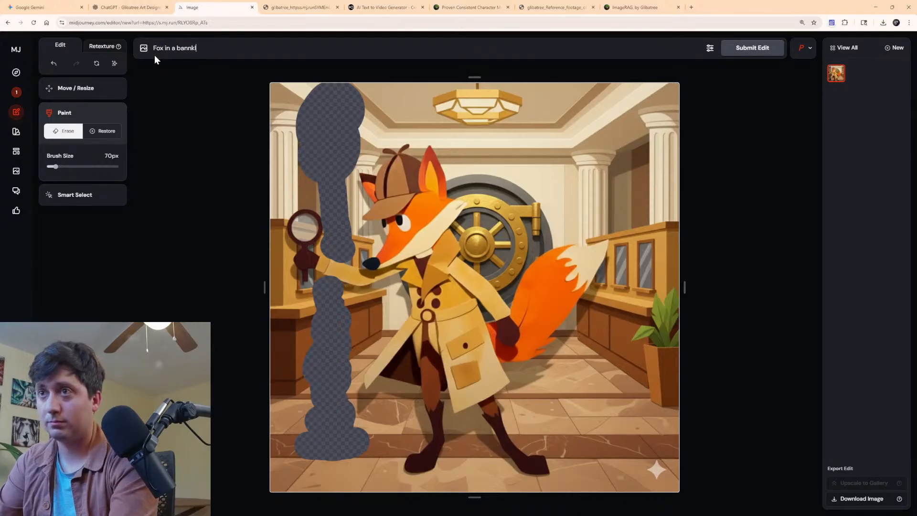
key(BackSpace)
key(BackSpace)
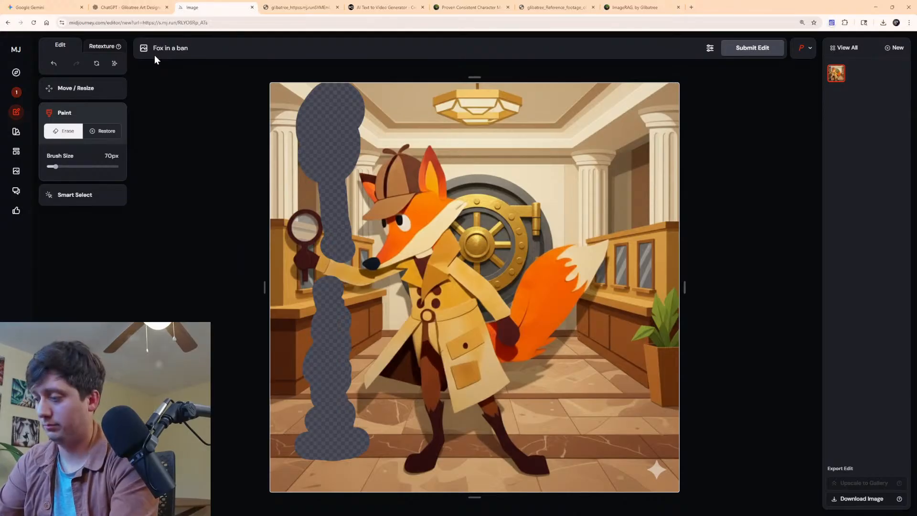
text(k, cons)
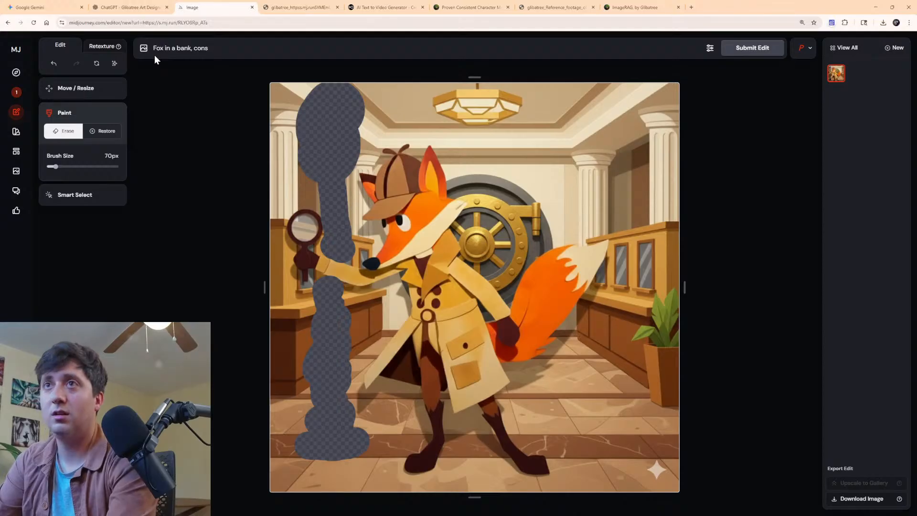
text(turction )
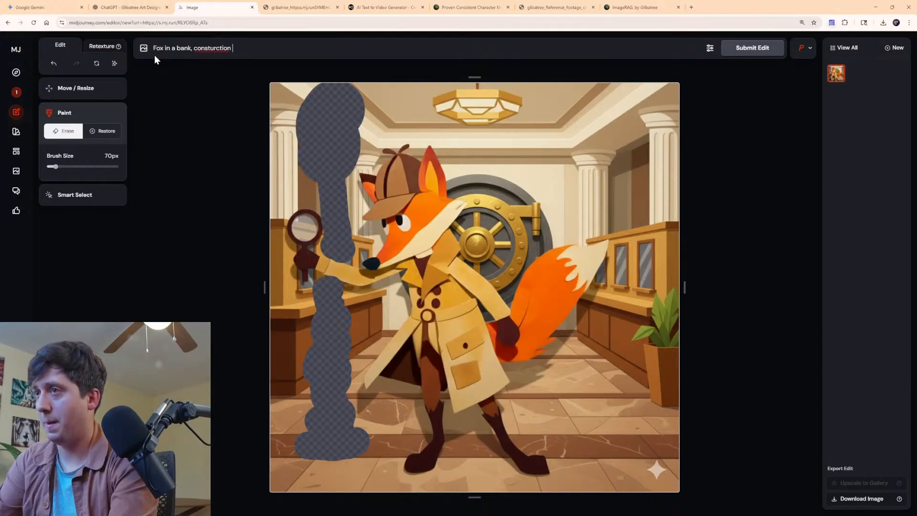
text(paper)
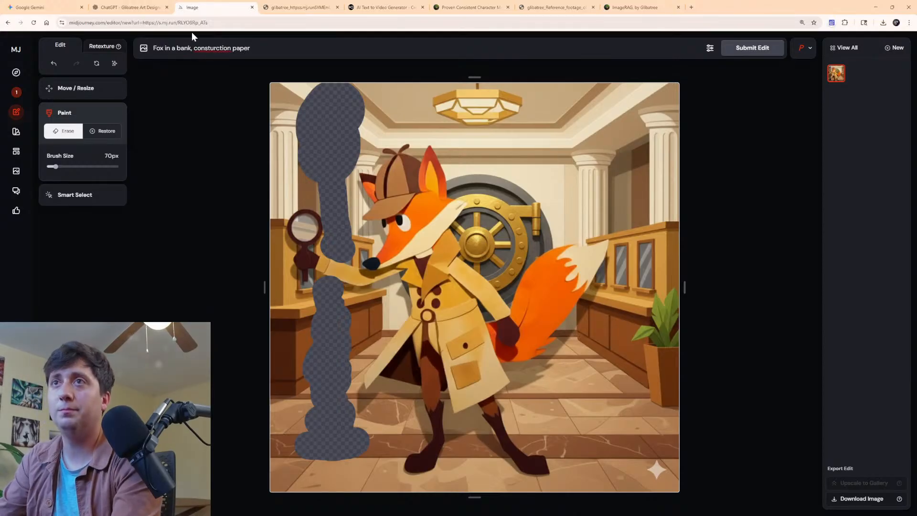
Correct the misspelled word in the edit prompt to "construction" and submit the edit.
right_click(208, 47)
click(231, 55)
key(Return)
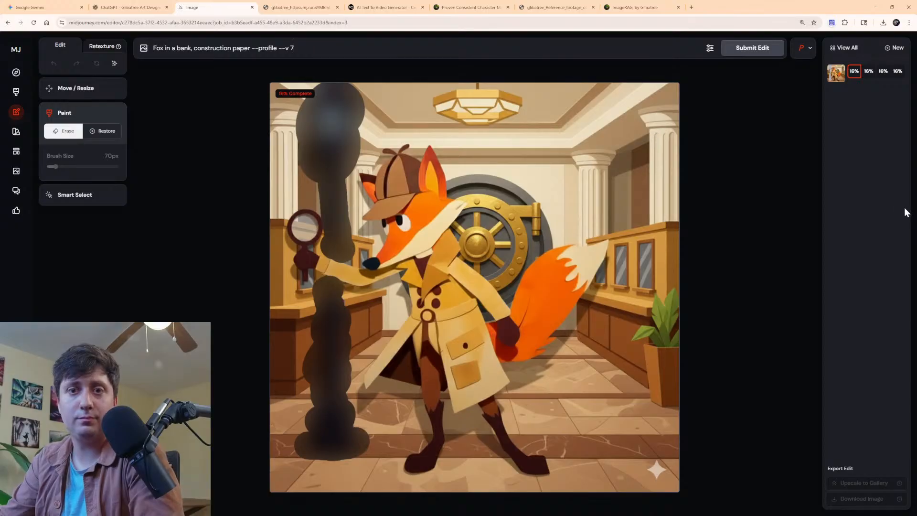
Switch to Gemini and review its bank scene with the lamppost taken out.
click(134, 7)
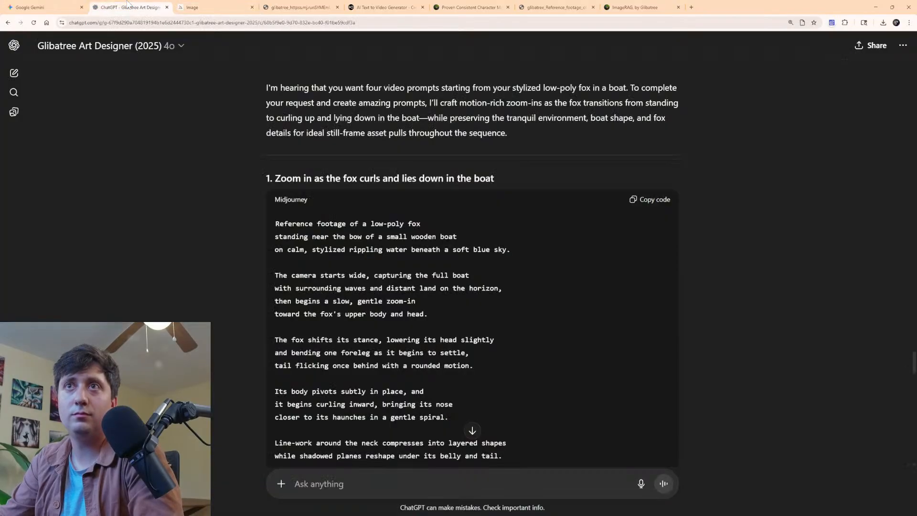
click(32, 6)
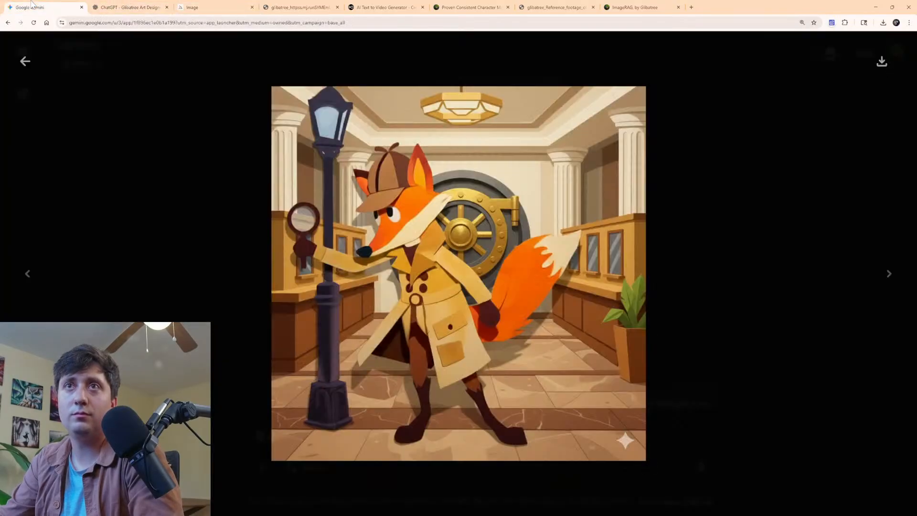
click(24, 61)
scroll(170, 117, down, 4)
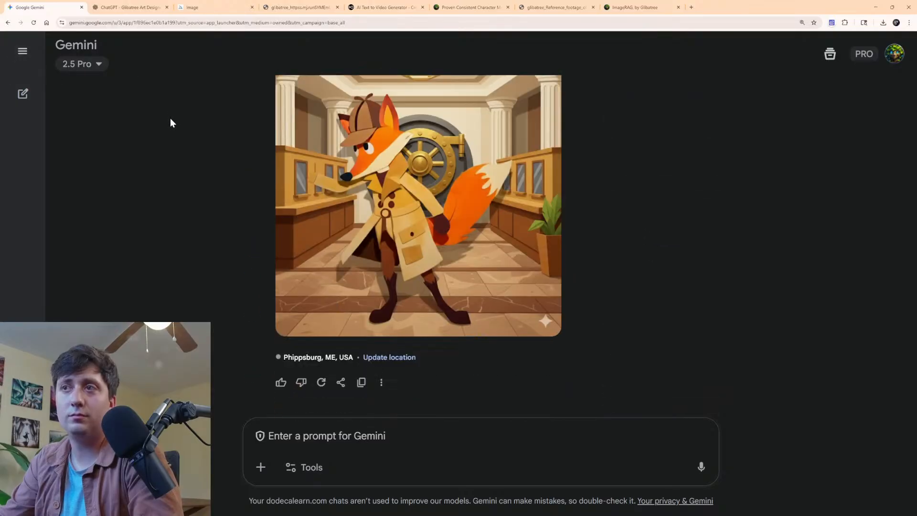
Return to Midjourney, compare the generated edit variations, and select the second one.
click(210, 6)
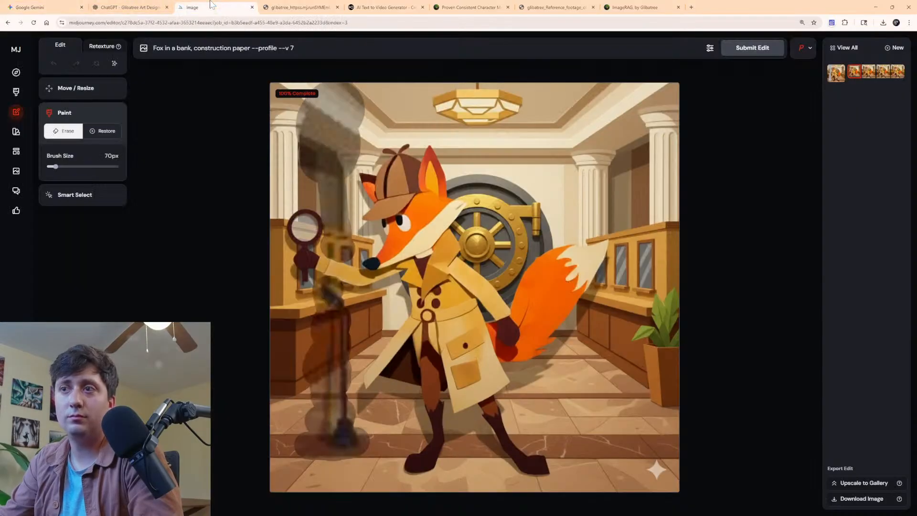
click(871, 72)
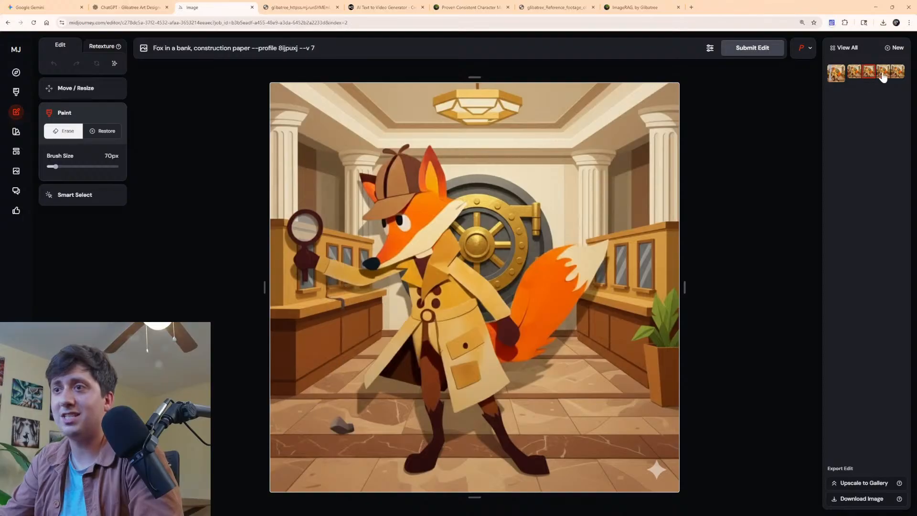
click(887, 73)
click(867, 74)
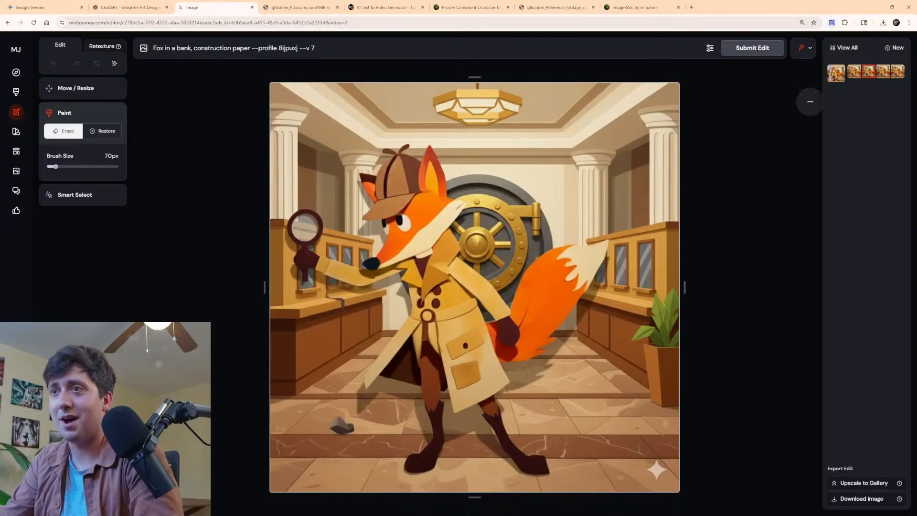
Erase the gray stone on the floor beside the fox with a 72px brush and submit the edit.
scroll(340, 438, down, 3)
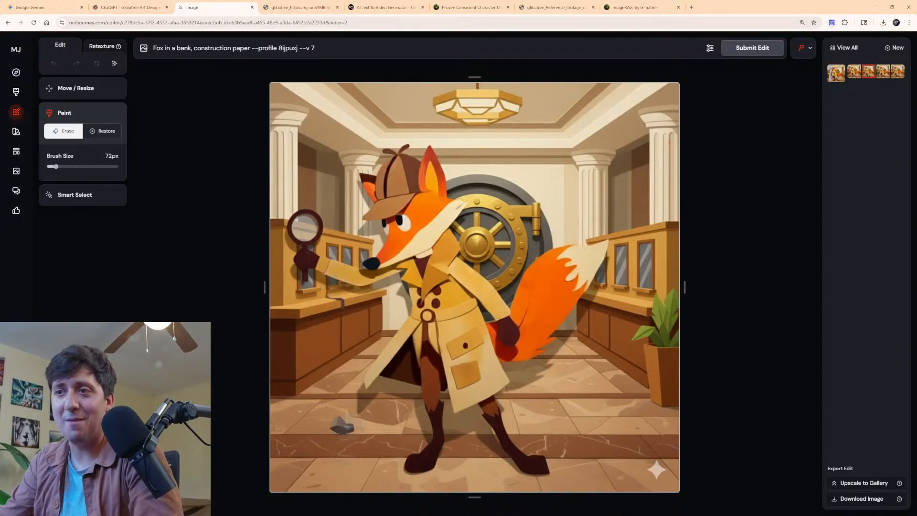
click(340, 426)
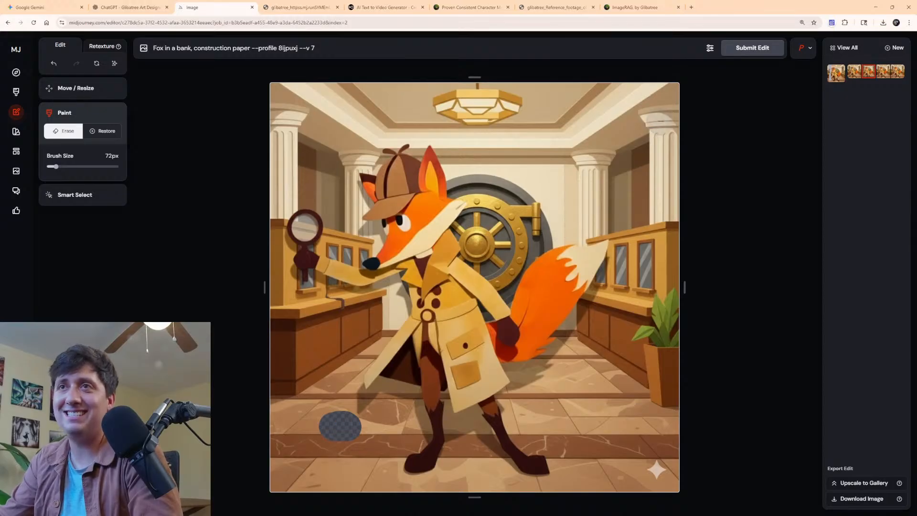
click(759, 49)
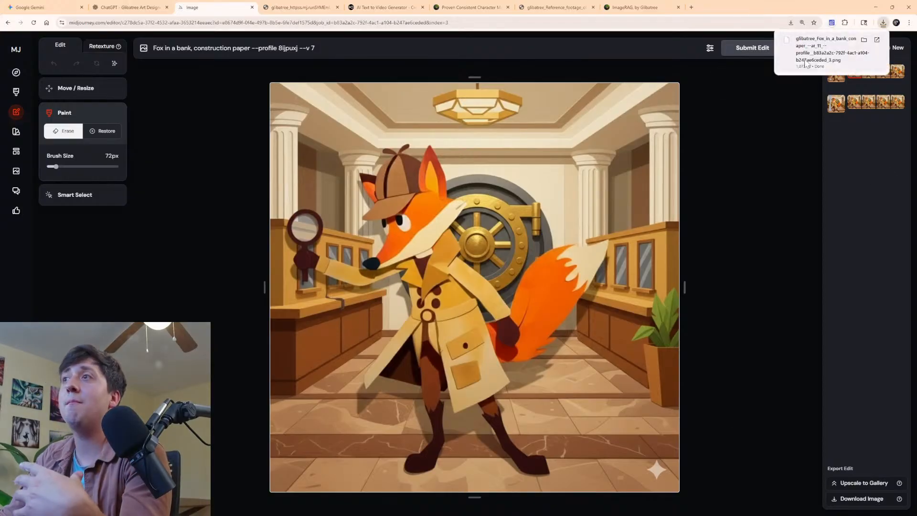
Attach the downloaded bank image in Gemini and submit "Now repose him so that he is looking for clues closer to the grounnd".
drag(818, 51, 309, 415)
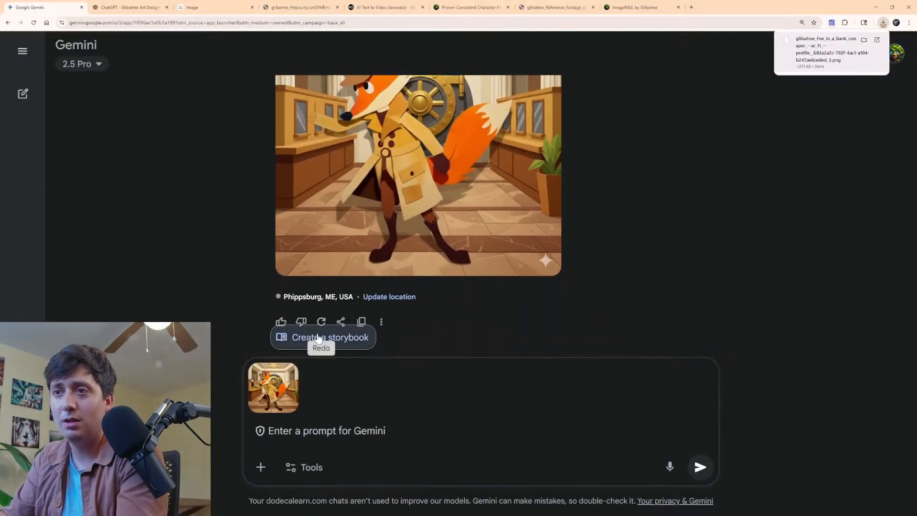
scroll(445, 244, up, 5)
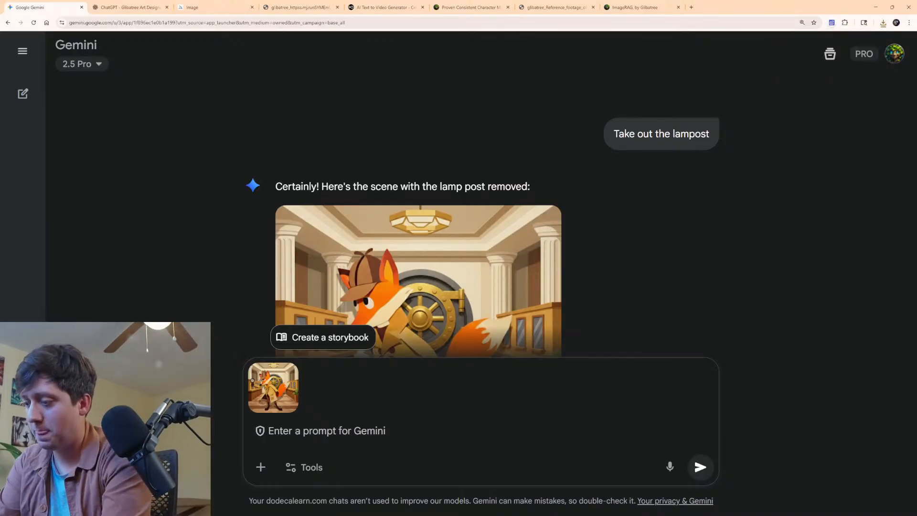
text(No)
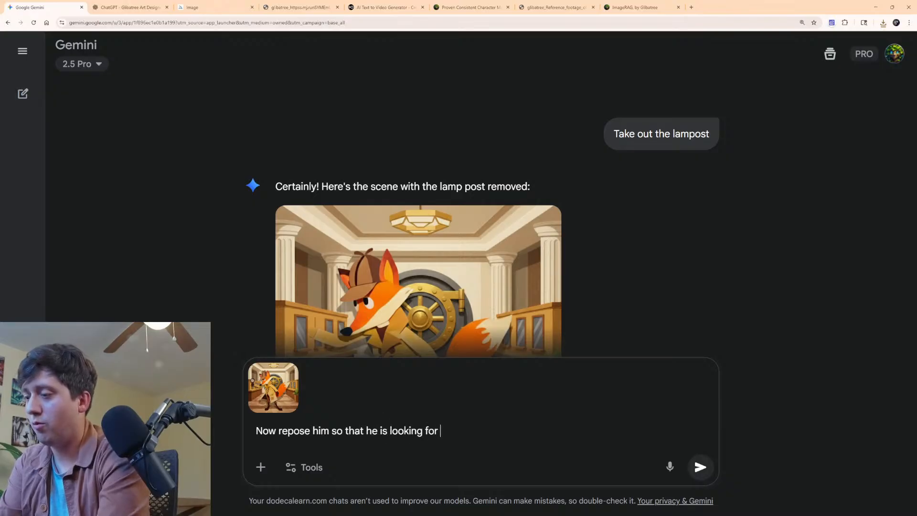
text(closer)
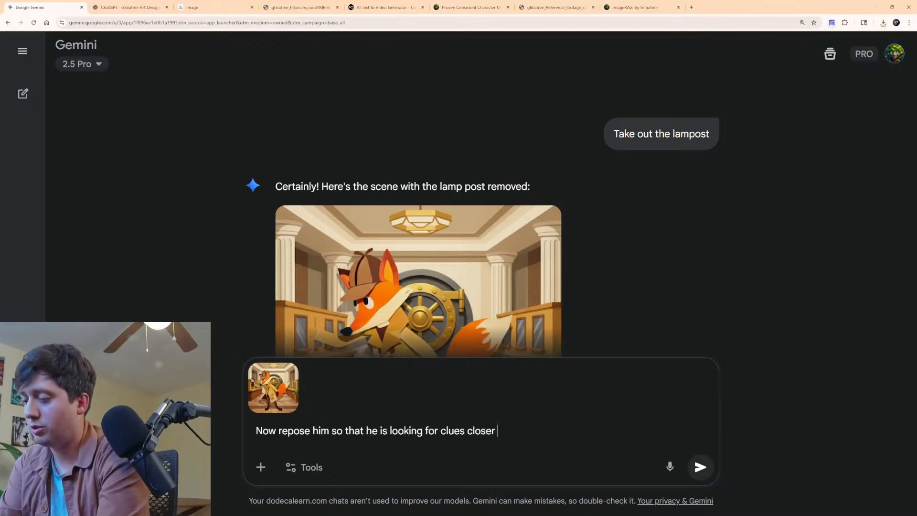
text( to the grounnd)
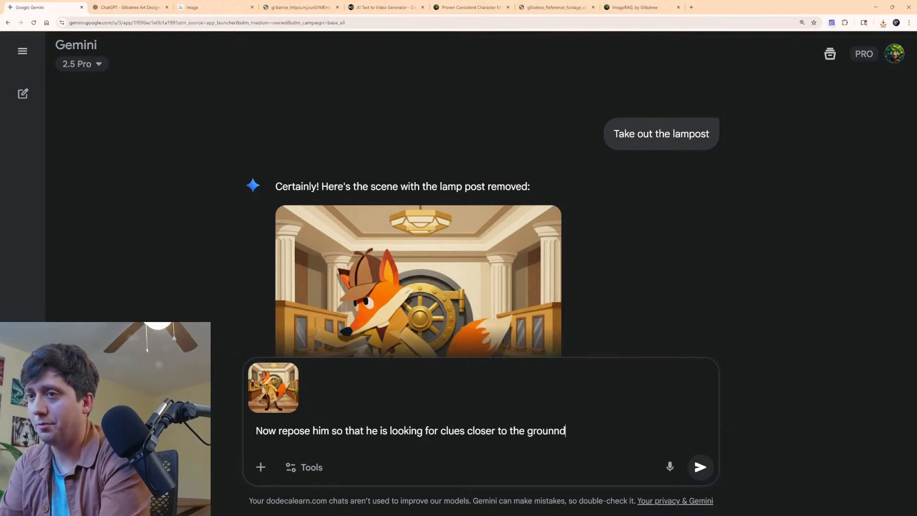
key(Return)
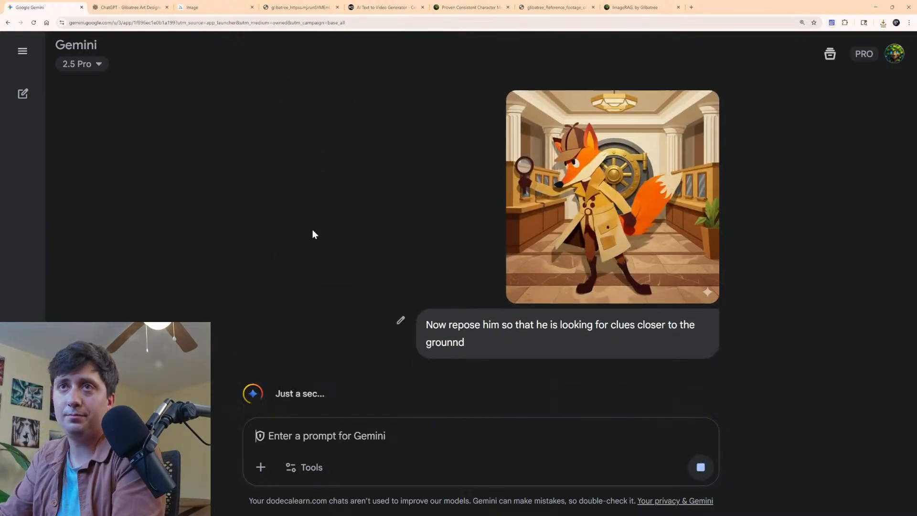
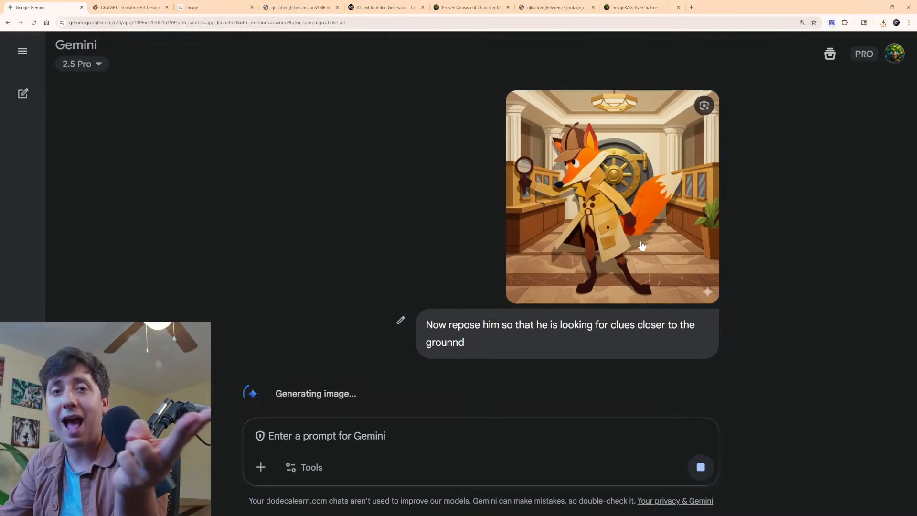
Compare the reposed fox image with the attached original, checking the character's pose and the bank background.
scroll(569, 309, down, 6)
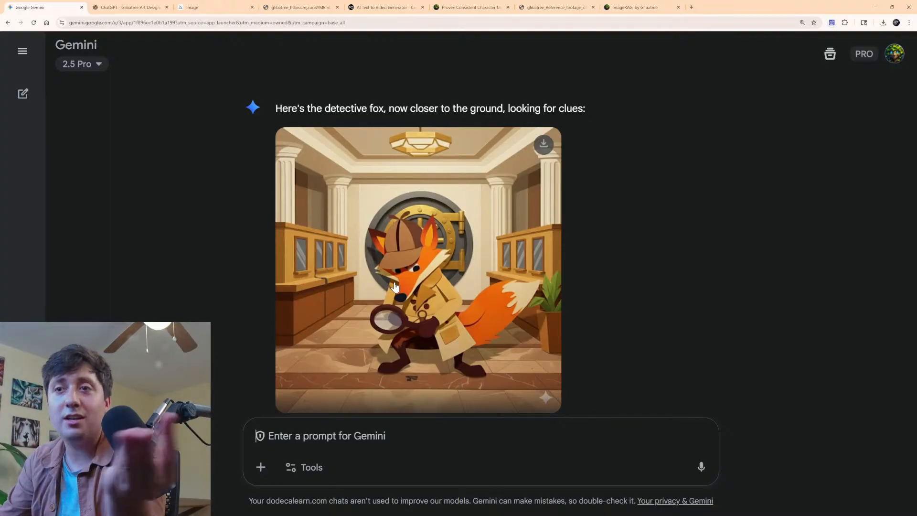
scroll(467, 303, up, 6)
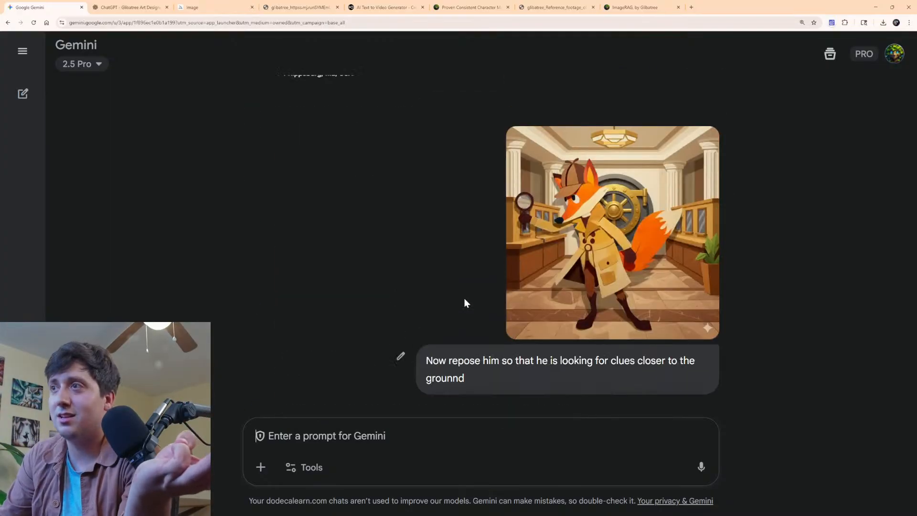
scroll(467, 303, down, 7)
scroll(467, 303, up, 4)
scroll(518, 266, down, 4)
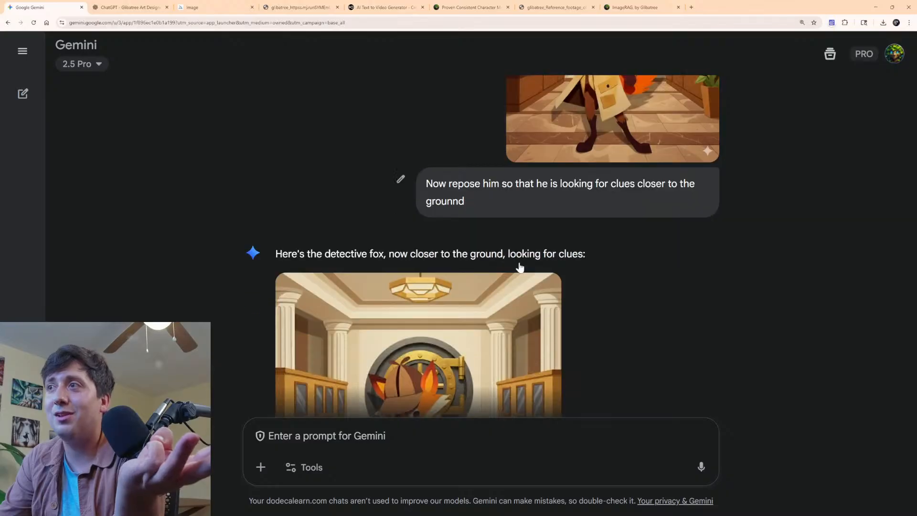
scroll(497, 258, up, 6)
scroll(487, 252, down, 5)
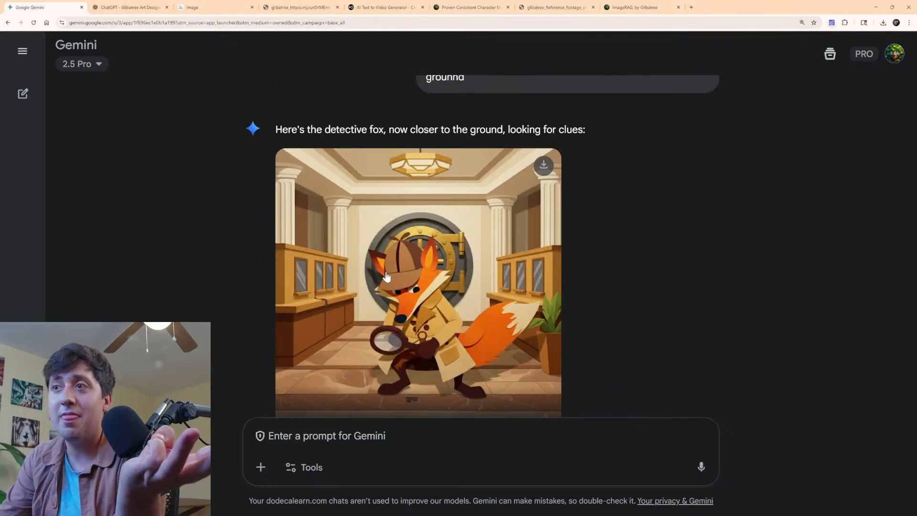
scroll(487, 252, down, 2)
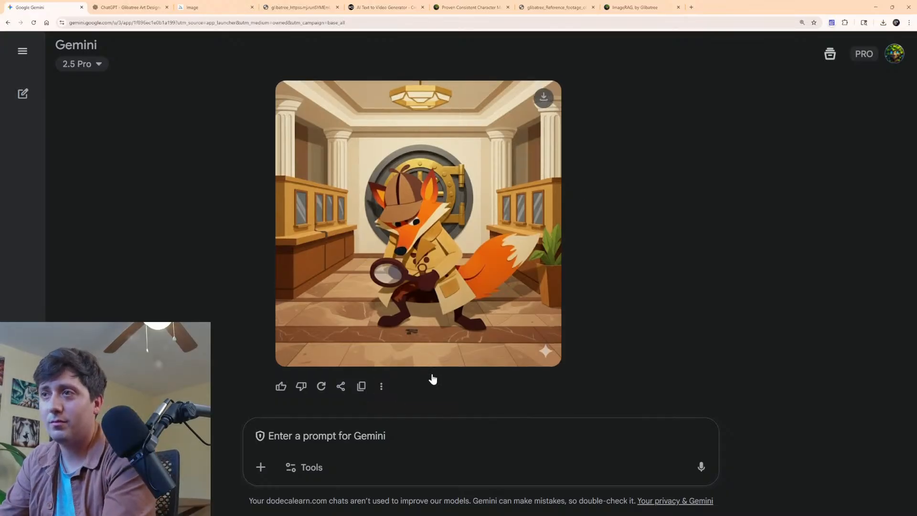
scroll(432, 379, up, 5)
scroll(432, 379, down, 5)
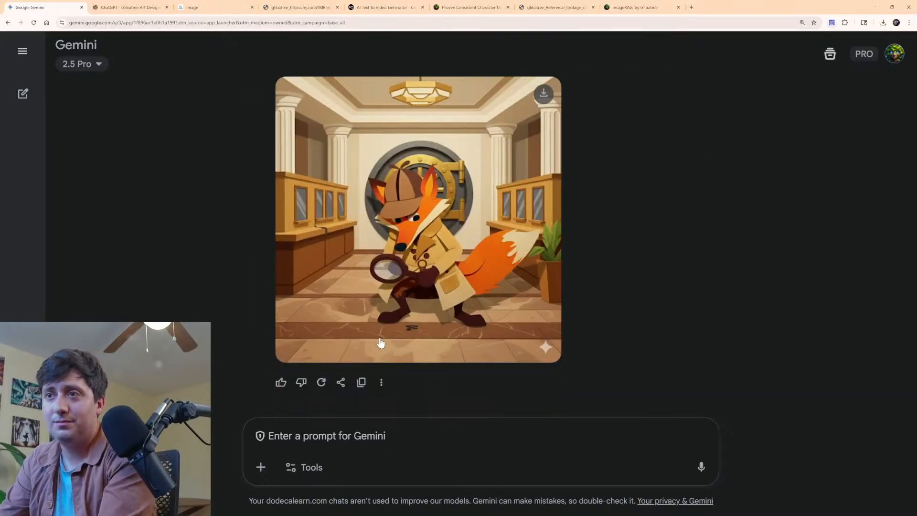
scroll(382, 411, up, 5)
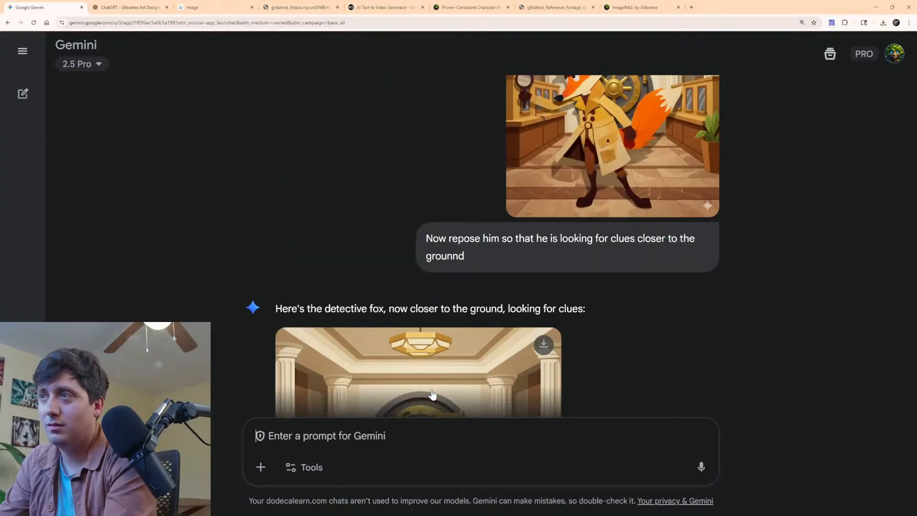
scroll(430, 396, down, 1)
scroll(434, 393, up, 2)
scroll(432, 398, down, 6)
scroll(432, 402, down, 1)
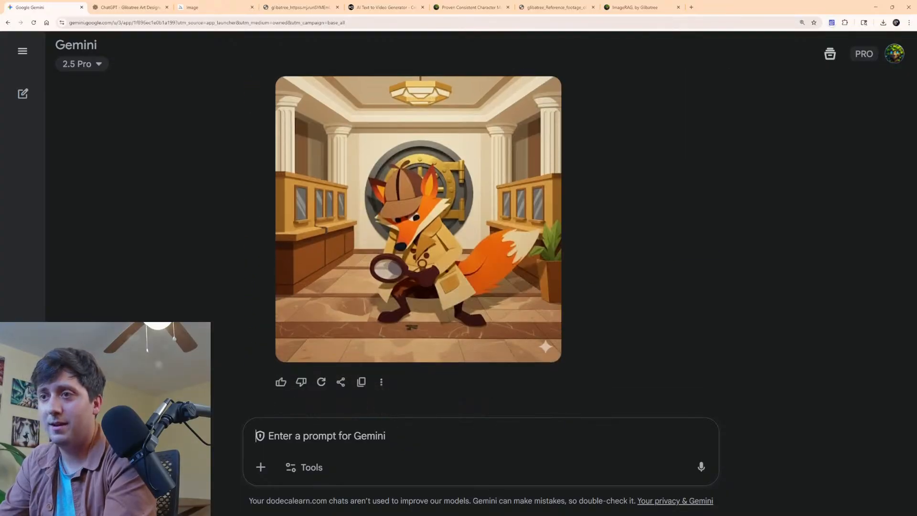
Submit the follow-up prompt "Now keep this pose, but create him outside at night".
text(ow keep)
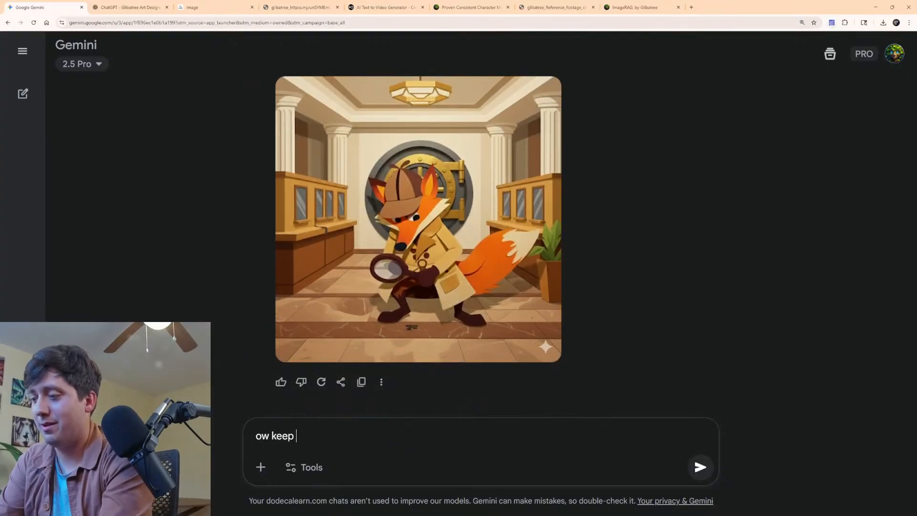
key(BackSpace)
key(BackSpace)
key(BackSpace)
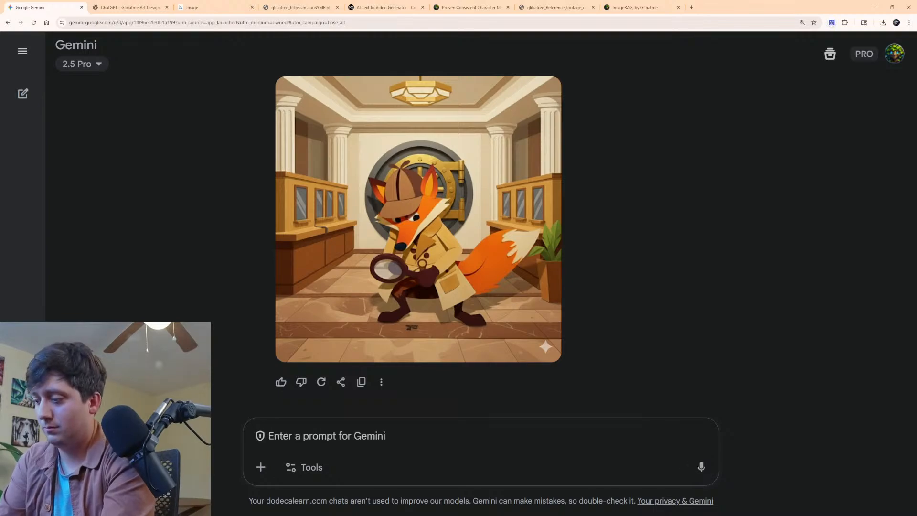
text(Now keep this pose, b)
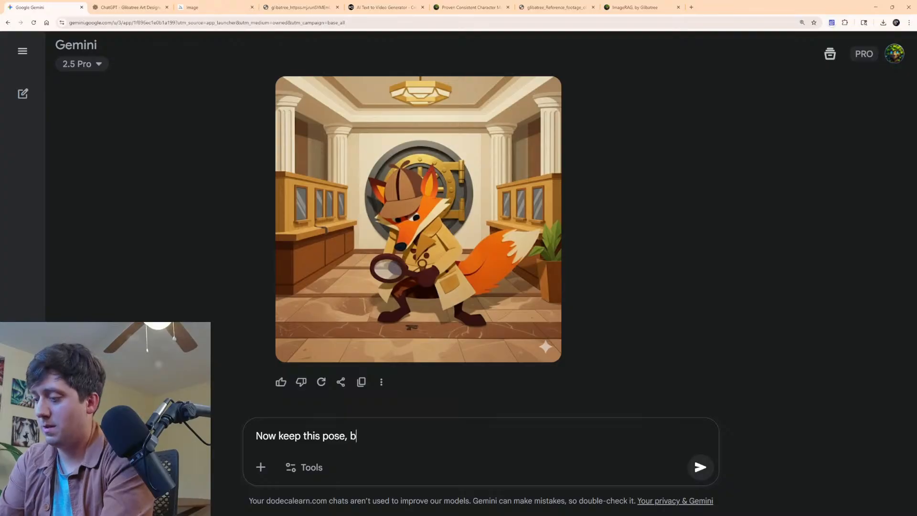
text(ut create h)
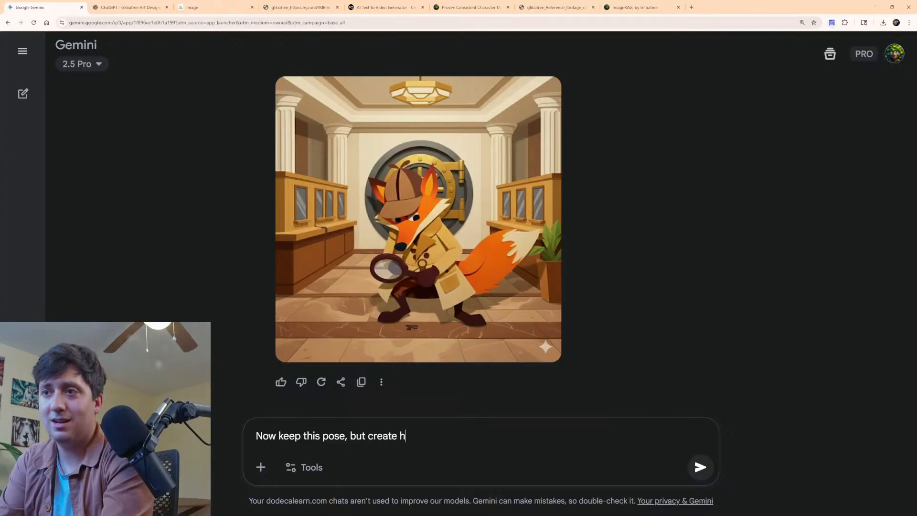
text(im outsid)
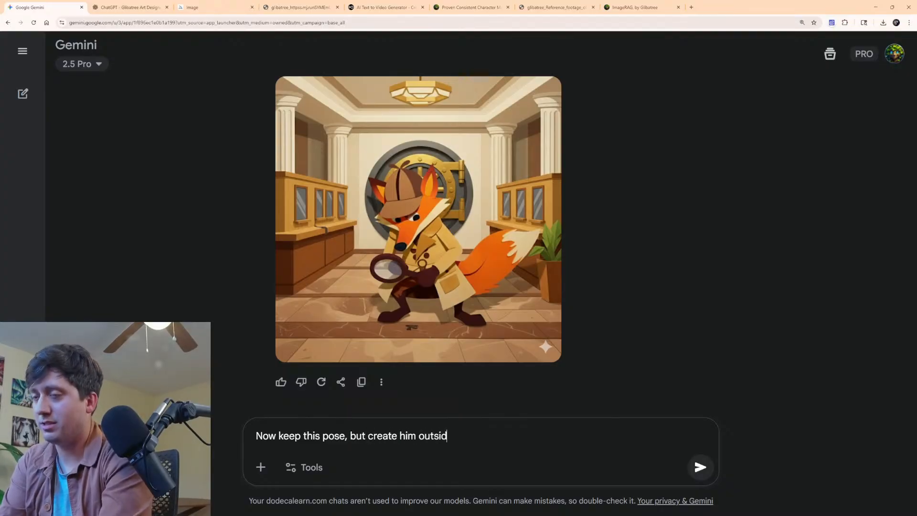
text(e at night)
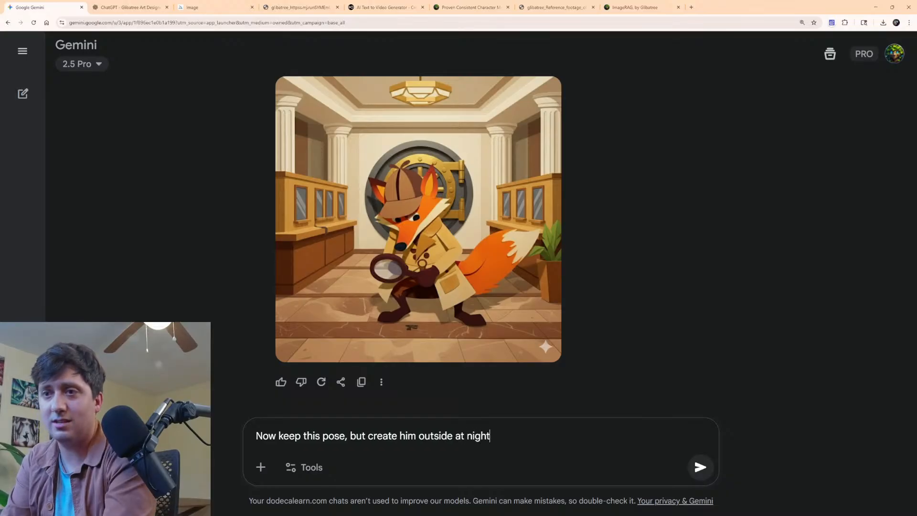
key(Return)
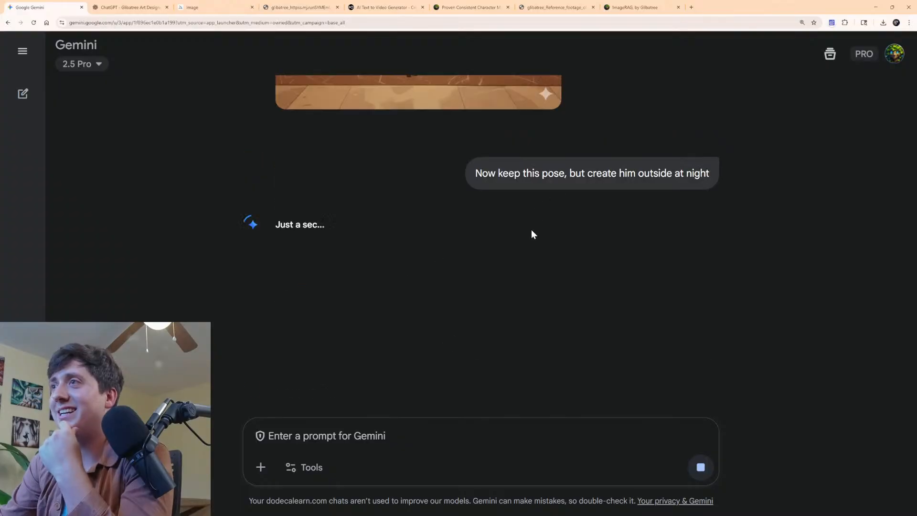
View the crouching fox image enlarged and compare its character details and setting with the standing fox reference.
click(411, 200)
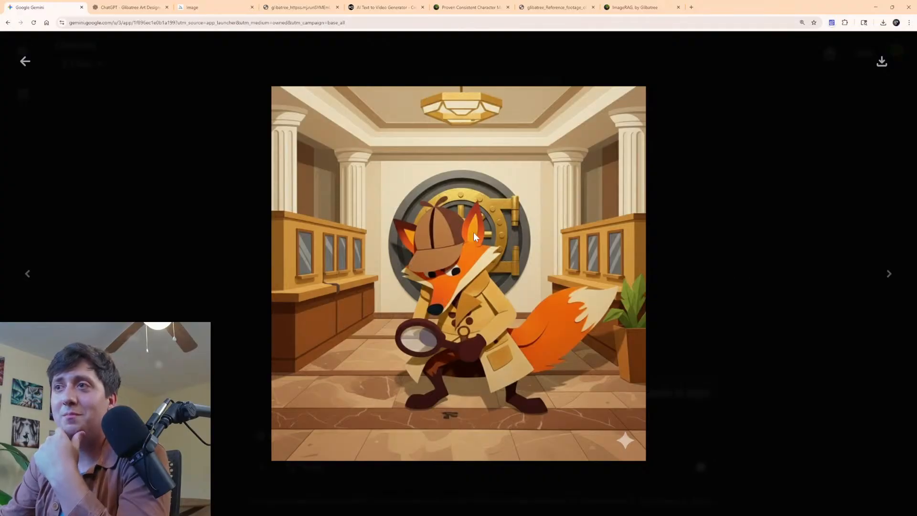
click(25, 61)
scroll(482, 246, up, 5)
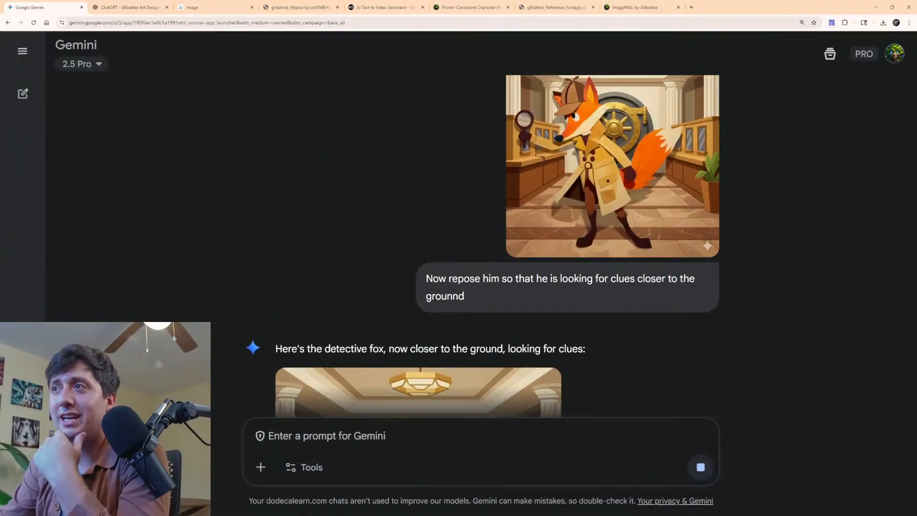
scroll(434, 281, down, 6)
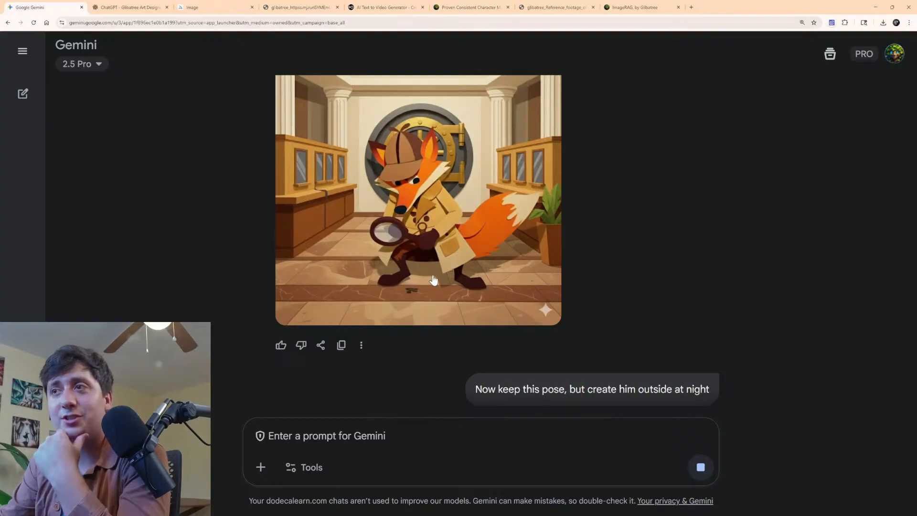
scroll(601, 210, up, 7)
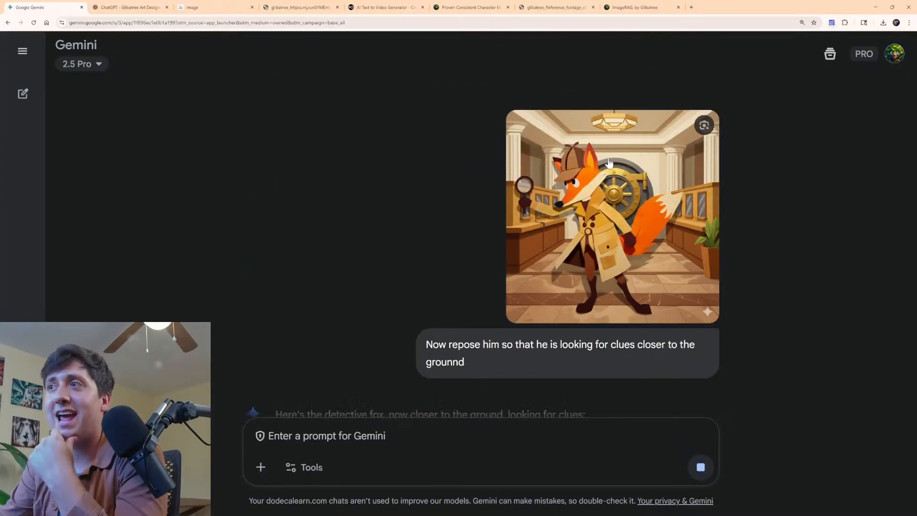
scroll(538, 265, down, 1)
scroll(538, 268, down, 5)
scroll(473, 222, up, 6)
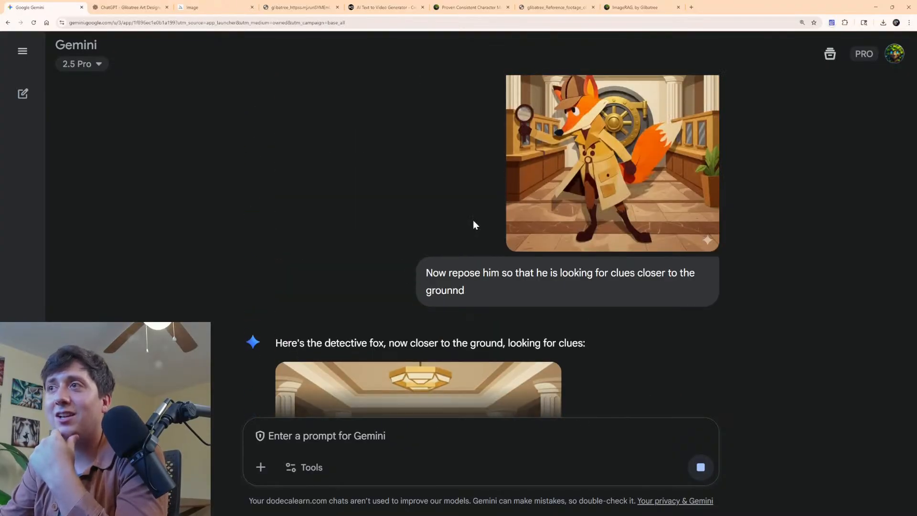
scroll(579, 154, up, 1)
scroll(487, 254, down, 5)
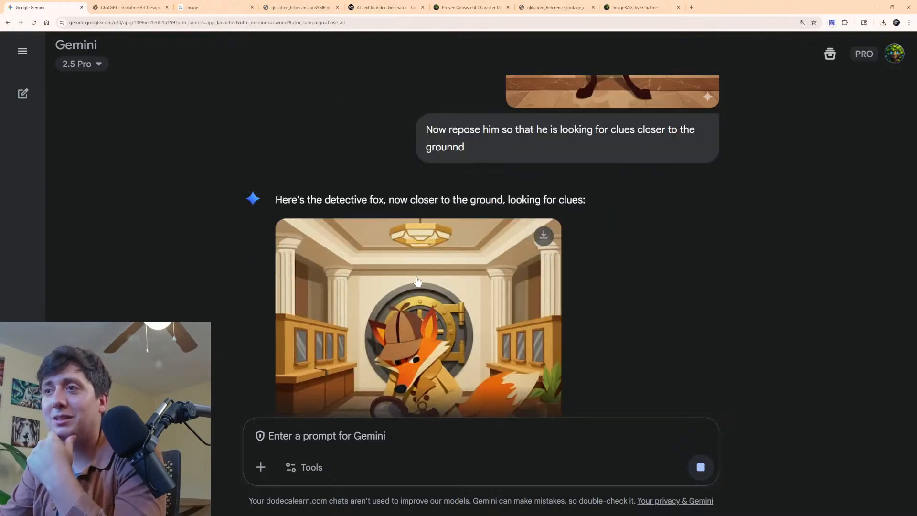
scroll(526, 209, up, 4)
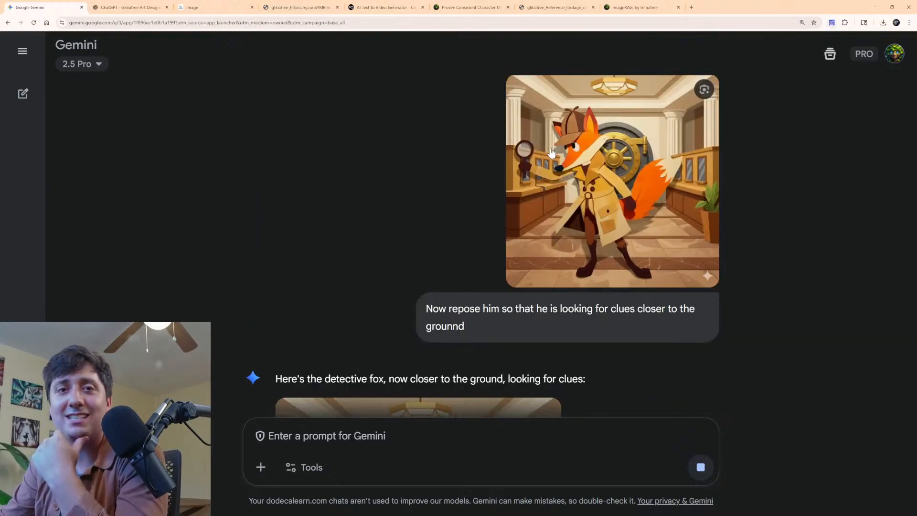
scroll(486, 148, down, 10)
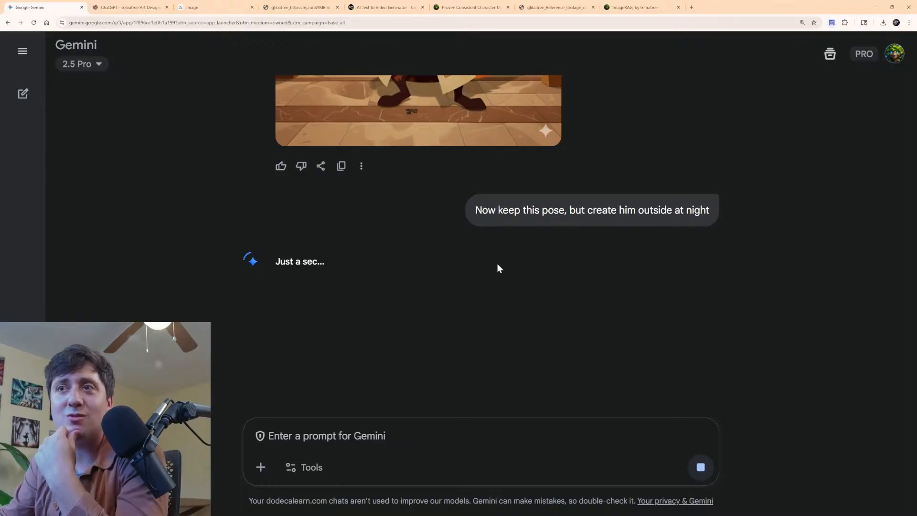
scroll(498, 267, up, 5)
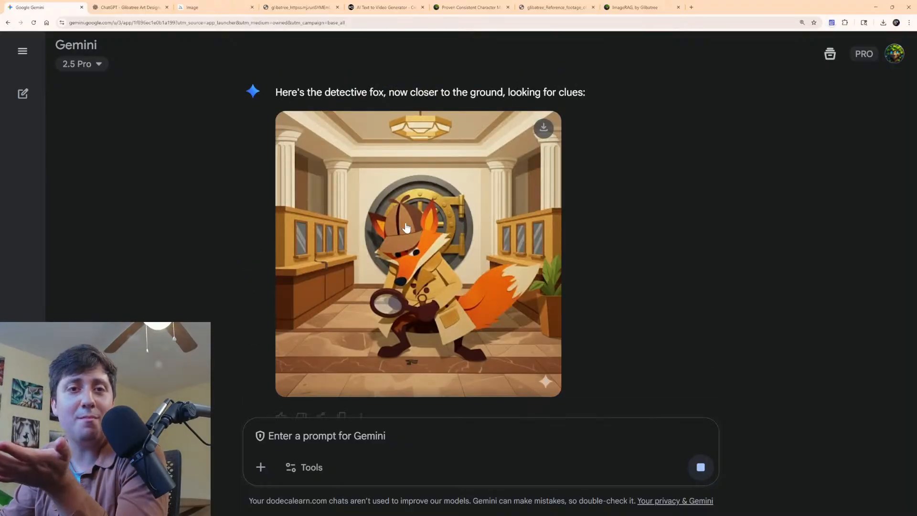
scroll(406, 227, down, 7)
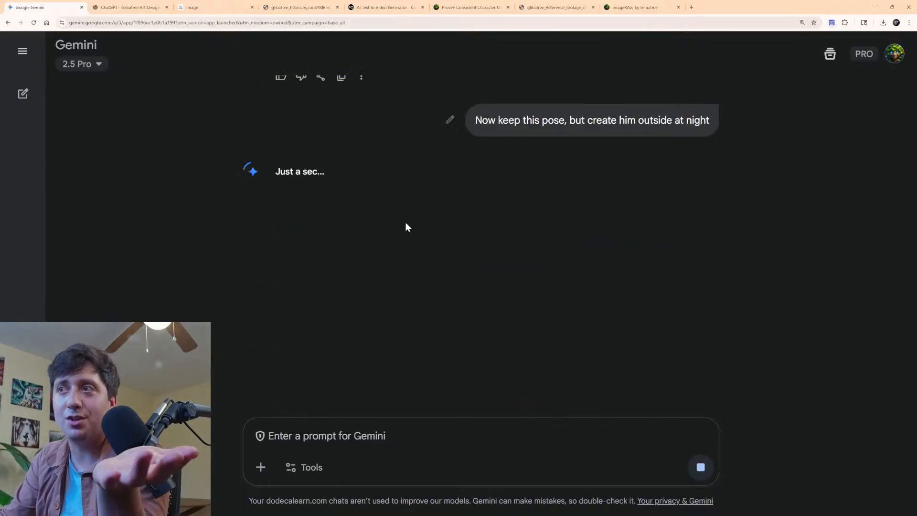
scroll(406, 226, up, 11)
scroll(526, 191, up, 4)
scroll(552, 182, down, 3)
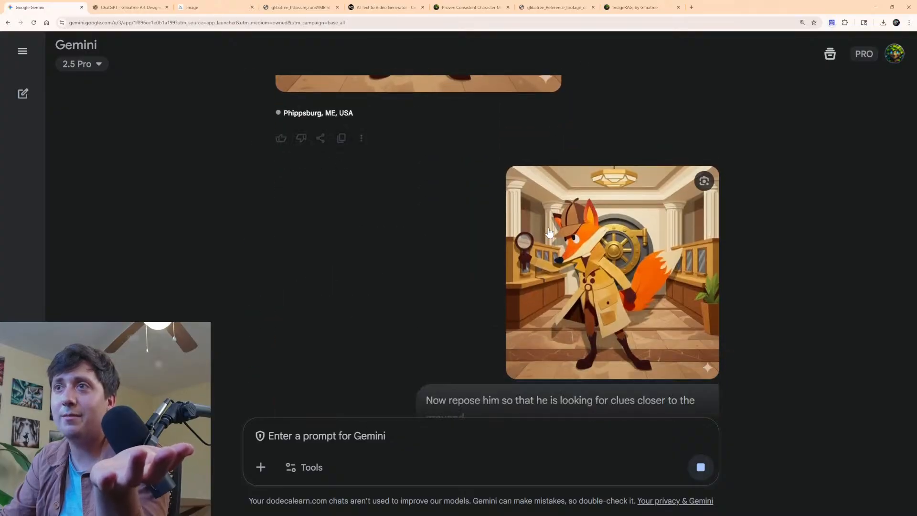
scroll(526, 189, down, 3)
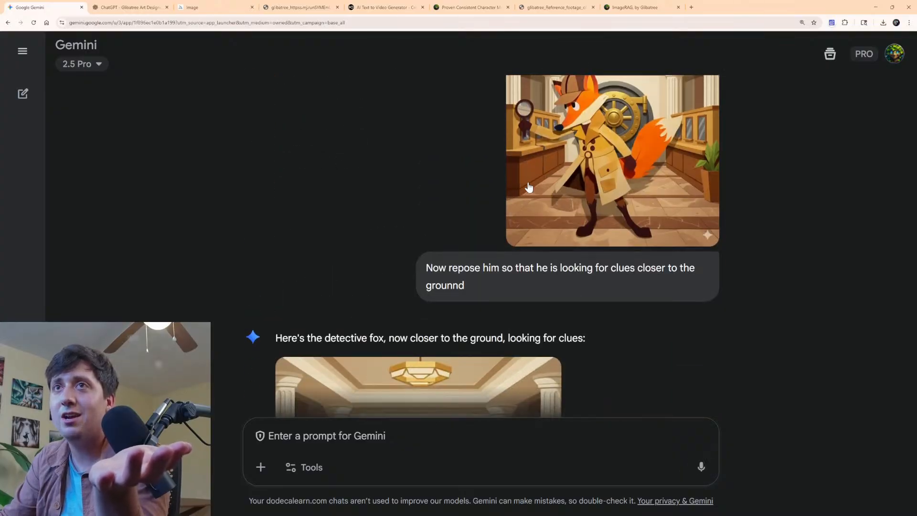
scroll(270, 250, up, 4)
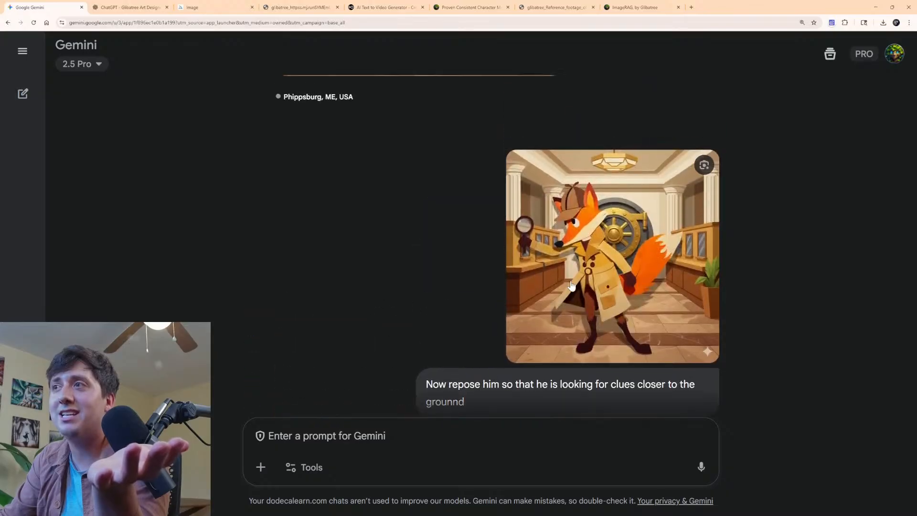
Compare the outdoor night fox image with the earlier bank versions, checking the pose and character details.
scroll(576, 232, down, 5)
scroll(576, 232, up, 4)
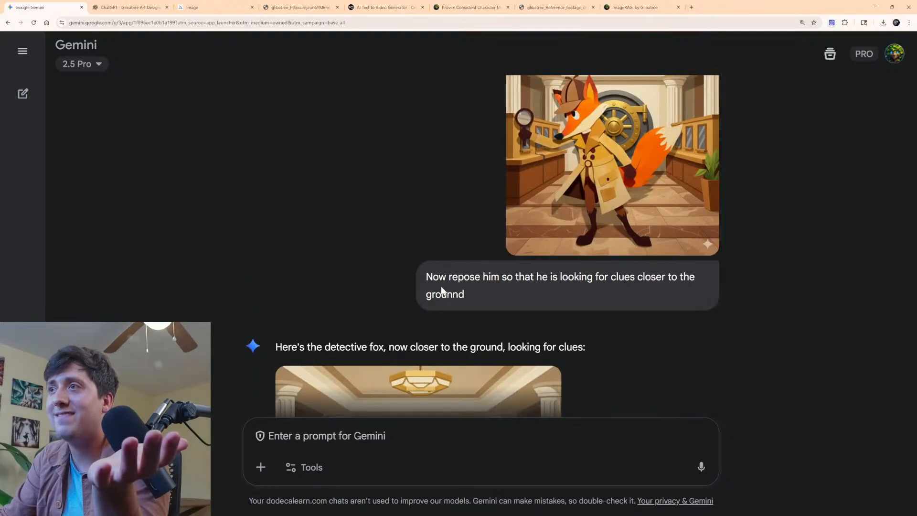
scroll(442, 290, down, 4)
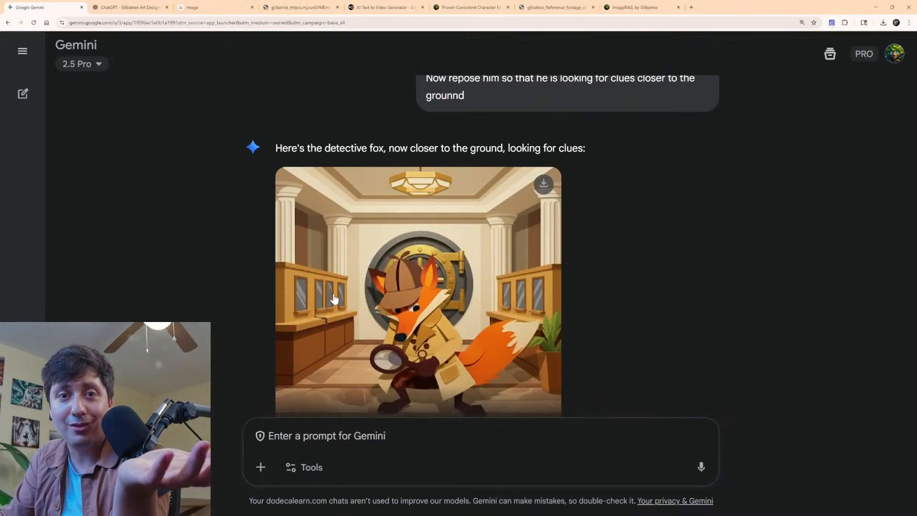
scroll(440, 215, down, 3)
scroll(385, 224, down, 6)
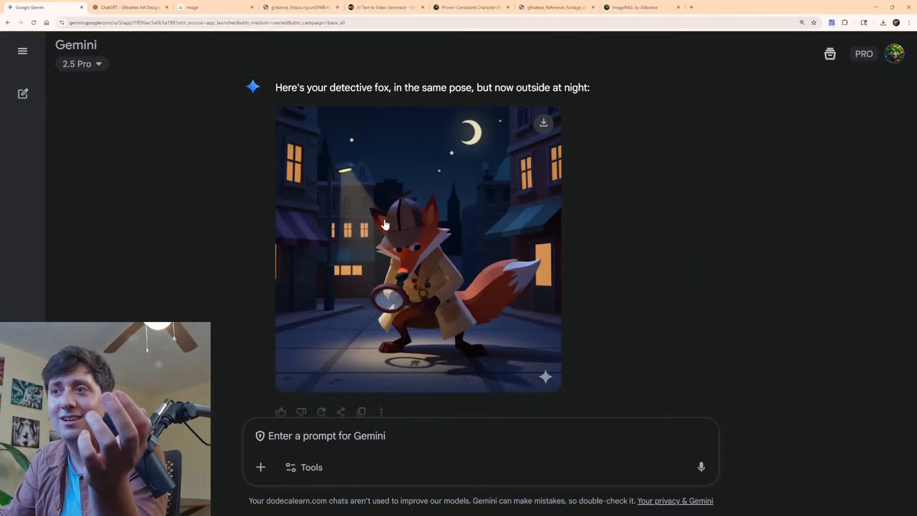
scroll(442, 278, up, 5)
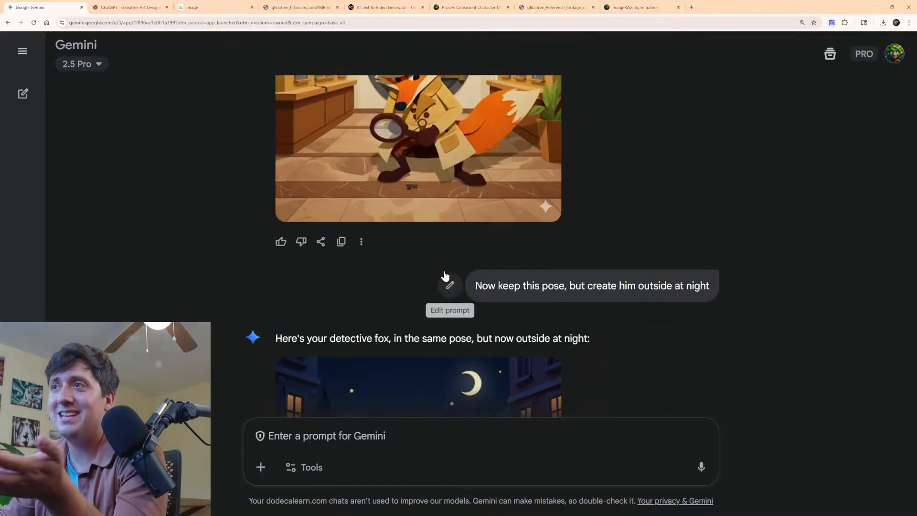
scroll(444, 276, up, 2)
scroll(382, 311, down, 7)
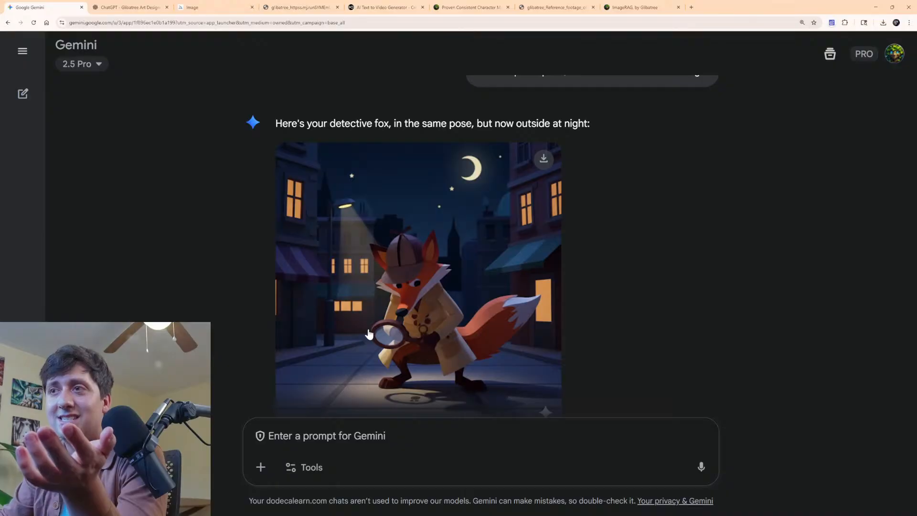
scroll(369, 333, up, 6)
scroll(406, 332, down, 8)
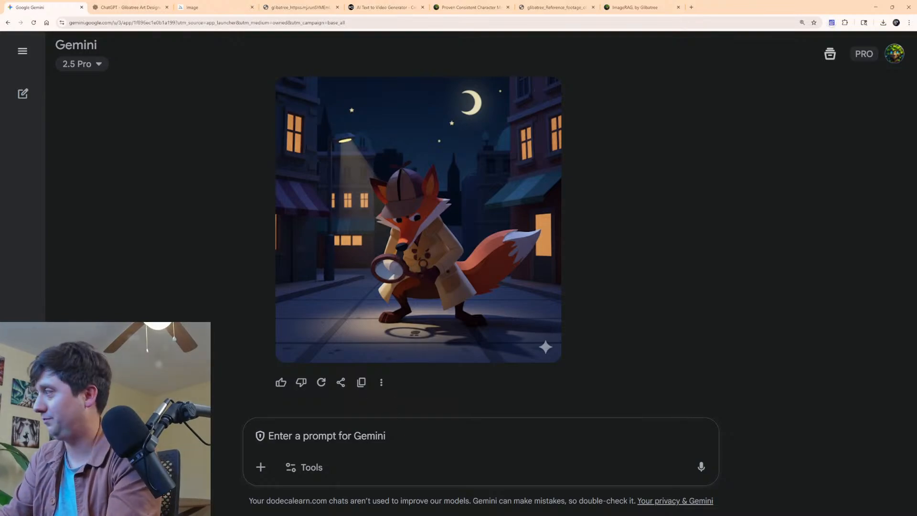
Submit the follow-up prompt "ow have him stand tall with incredible posture".
mouse_move(534, 367)
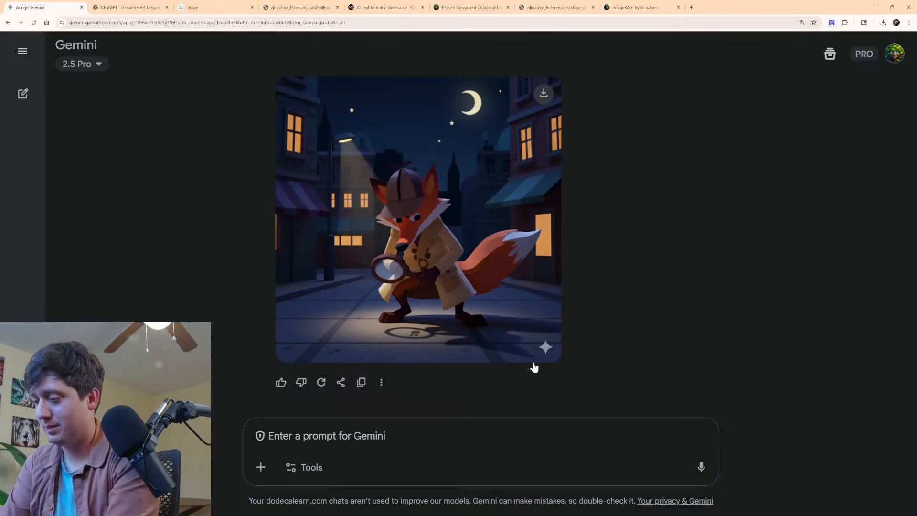
text(ow)
key(BackSpace)
key(BackSpace)
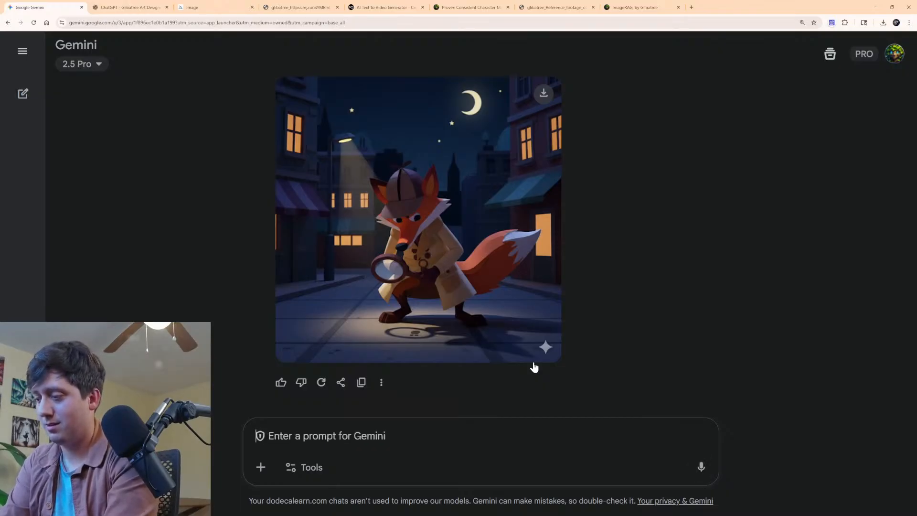
text(ow havbe)
key(BackSpace)
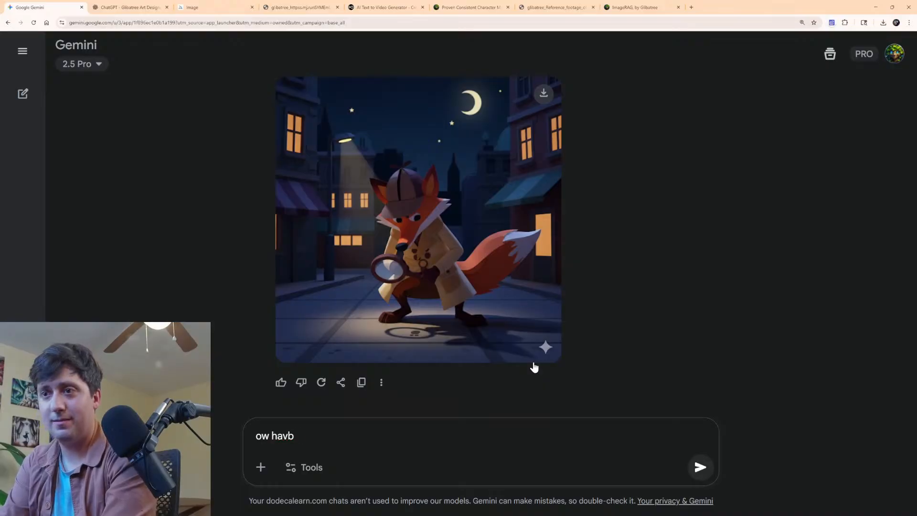
text(im sta)
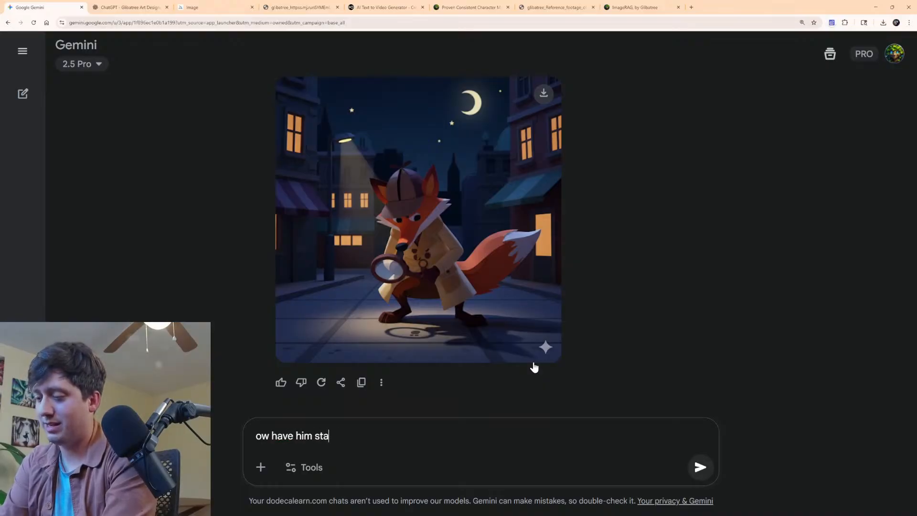
text(dn tall with incredible posture)
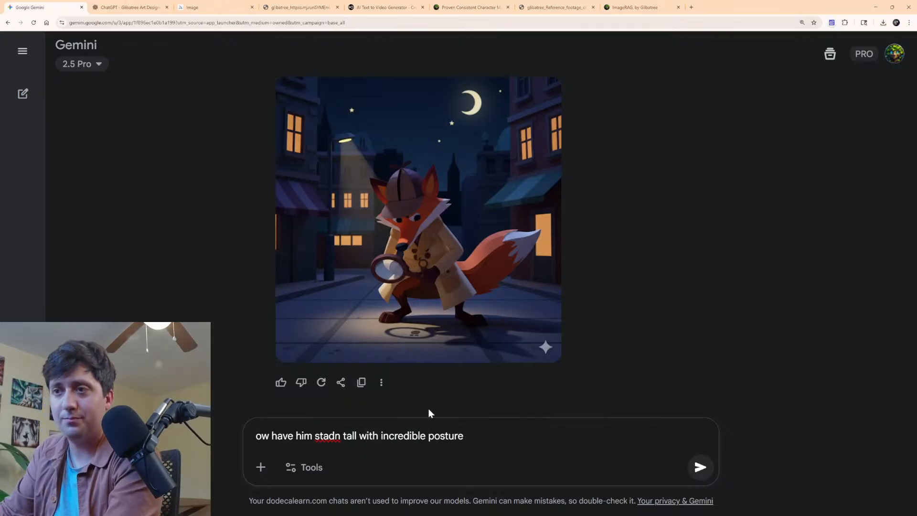
text(d)
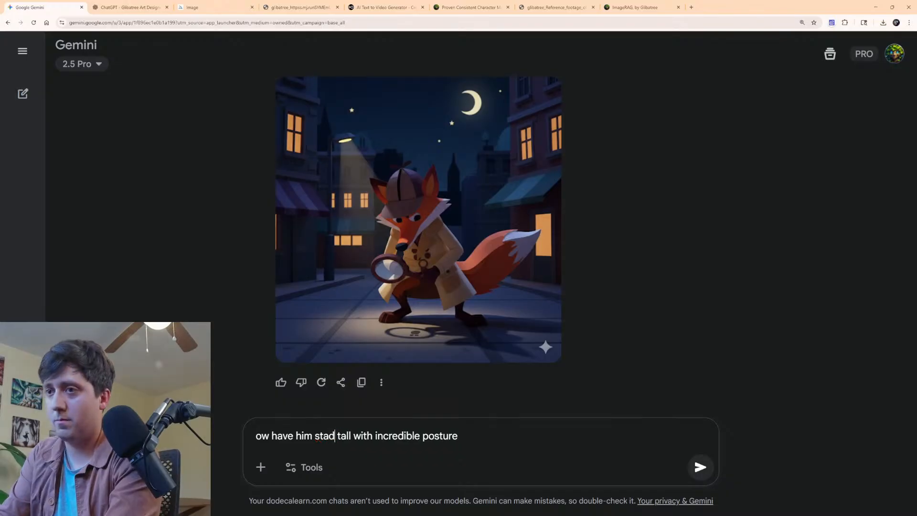
key(BackSpace)
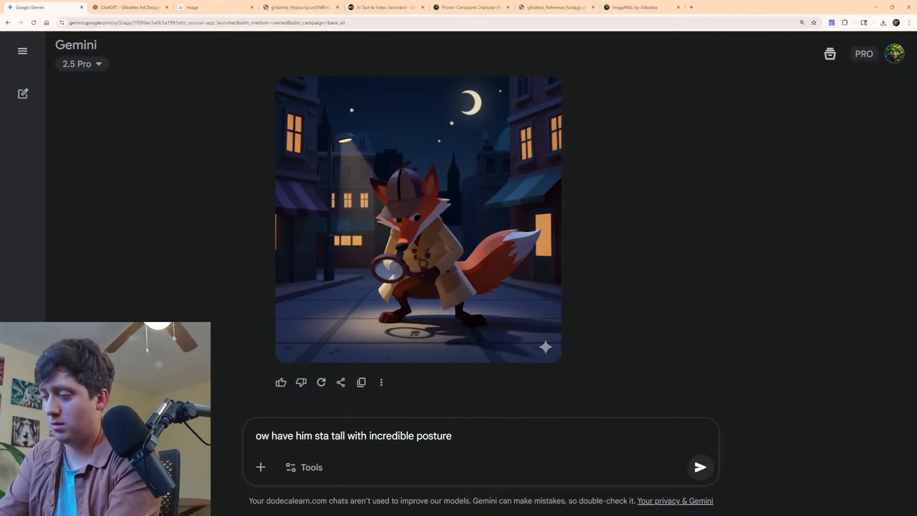
text(nd)
key(Return)
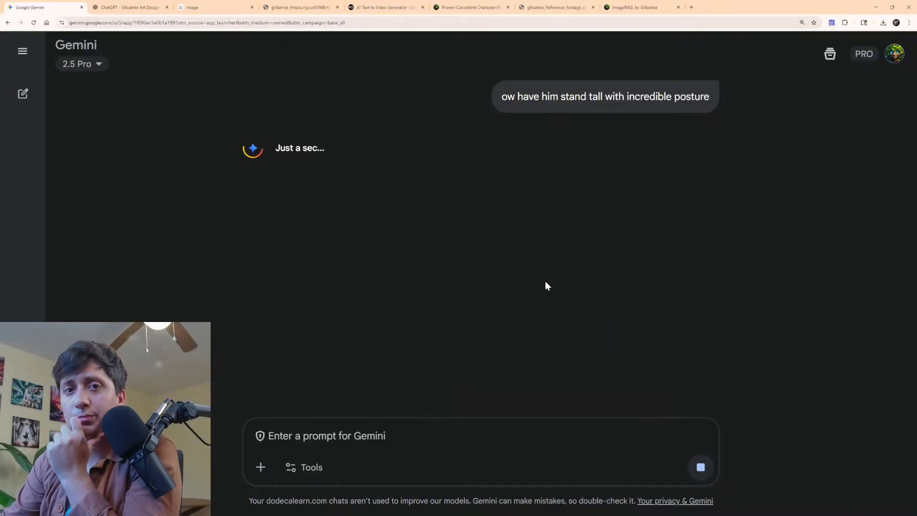
Compare the standing fox image with the previous crouching night image, checking the posture, character details and street setting.
scroll(545, 282, up, 2)
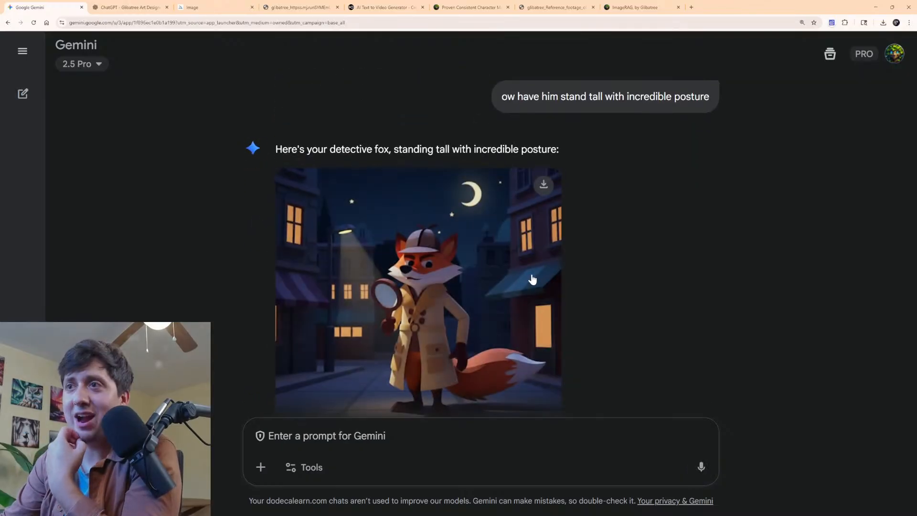
scroll(524, 275, down, 2)
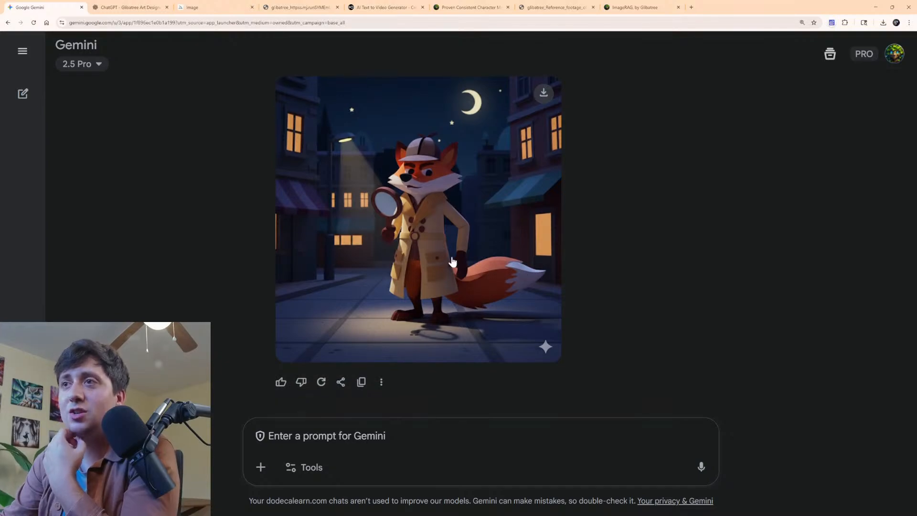
scroll(543, 235, up, 10)
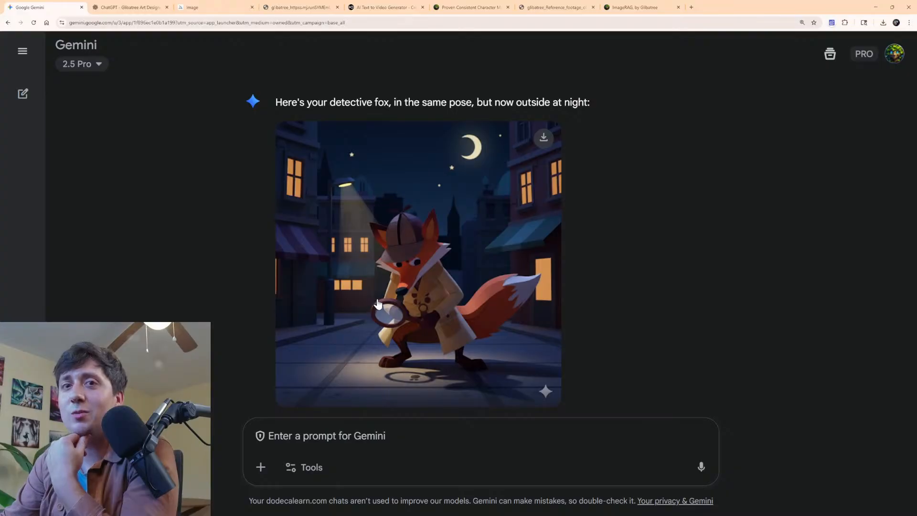
Review the earlier fox images in the conversation and view the original construction-paper fox reference at full size.
scroll(380, 325, down, 6)
scroll(381, 383, up, 20)
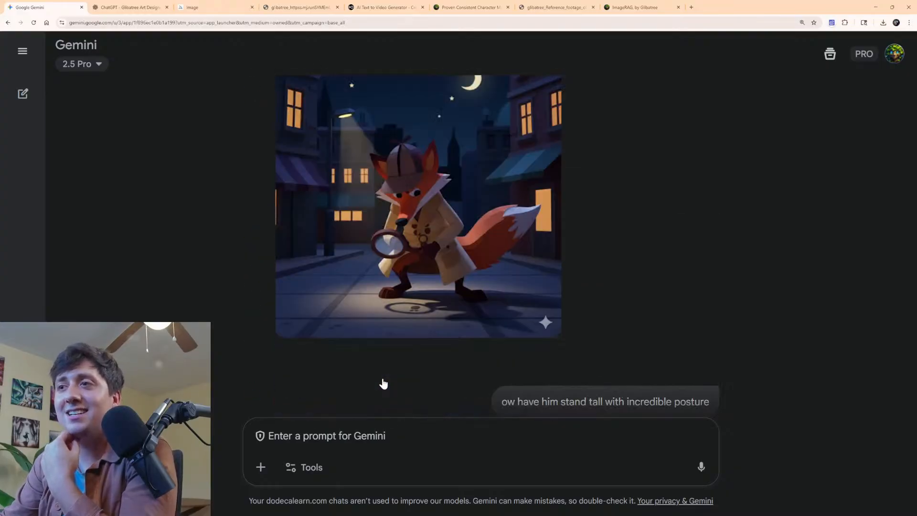
scroll(384, 383, up, 20)
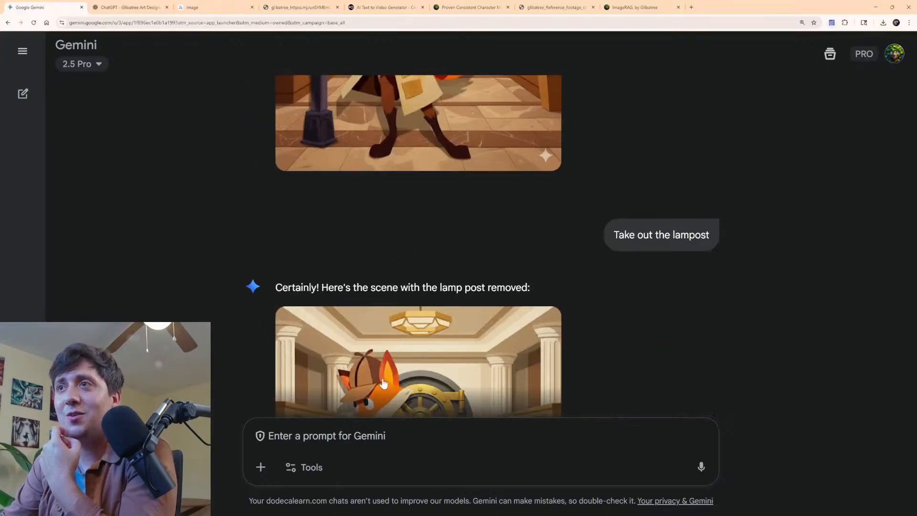
scroll(383, 382, down, 5)
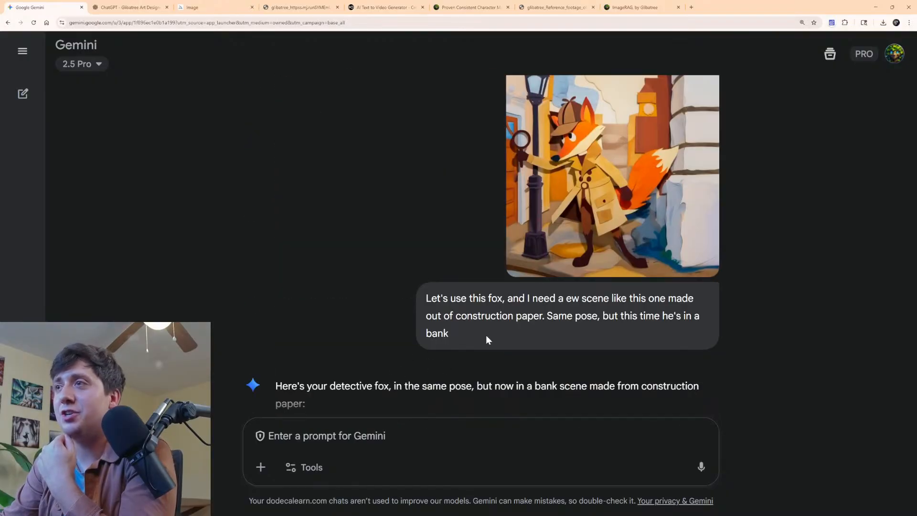
click(588, 223)
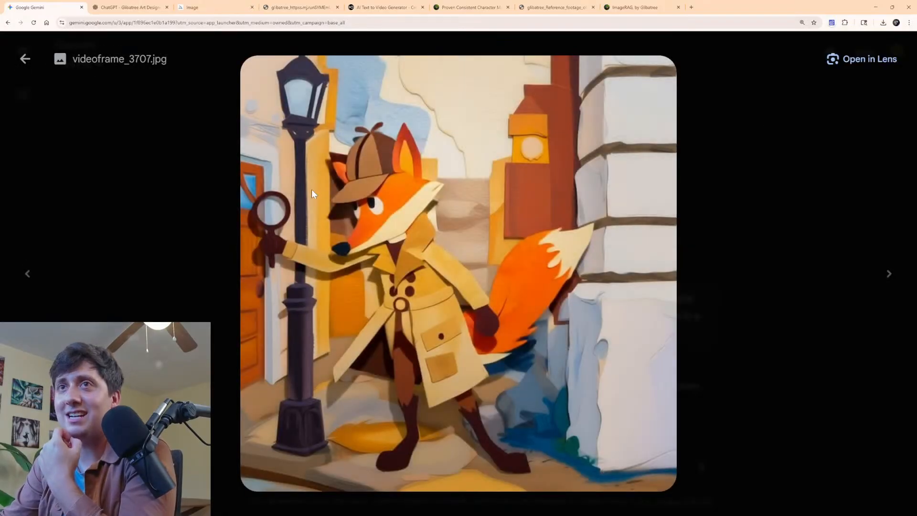
click(9, 65)
scroll(840, 290, down, 7)
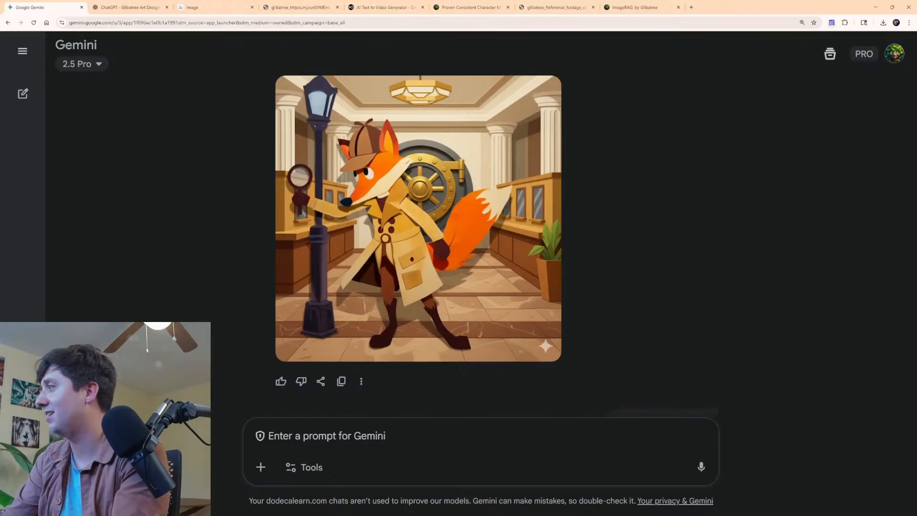
Download the night-street image of the detective fox standing tall, viewing it at full size and returning to the conversation.
click(27, 92)
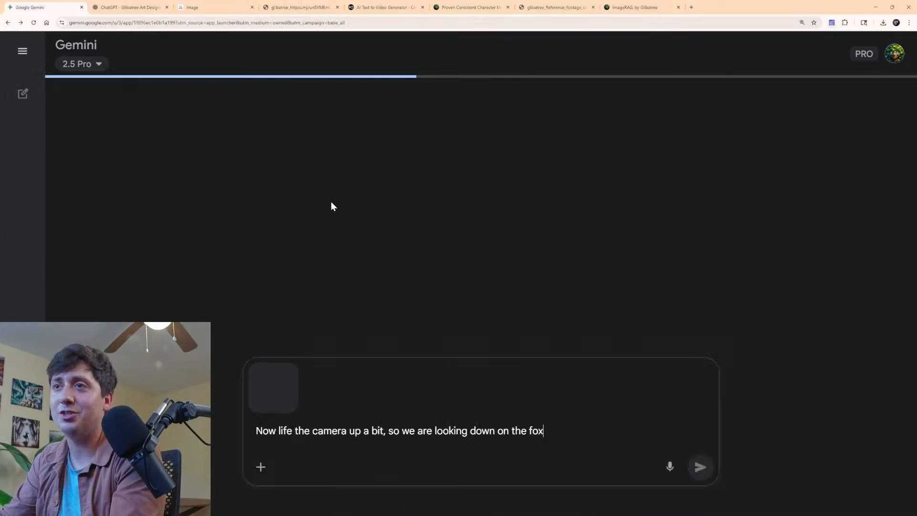
scroll(652, 154, up, 3)
scroll(653, 154, down, 3)
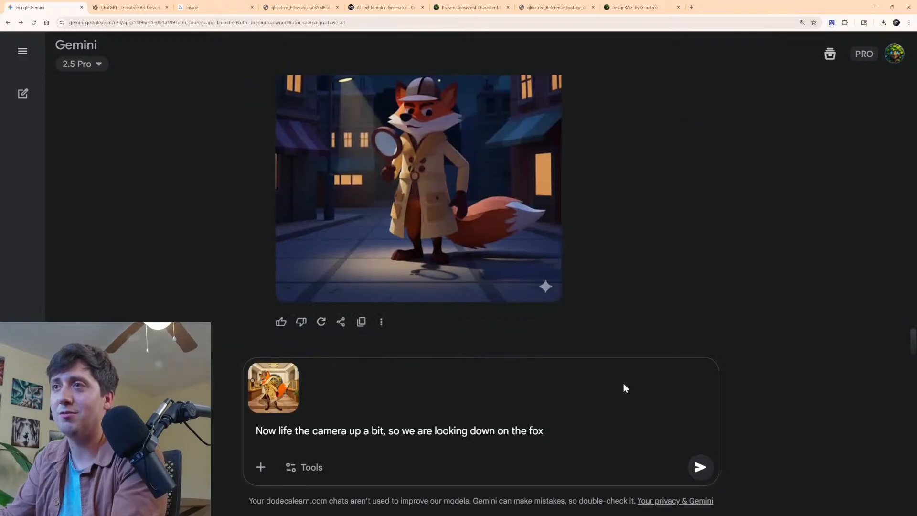
click(429, 194)
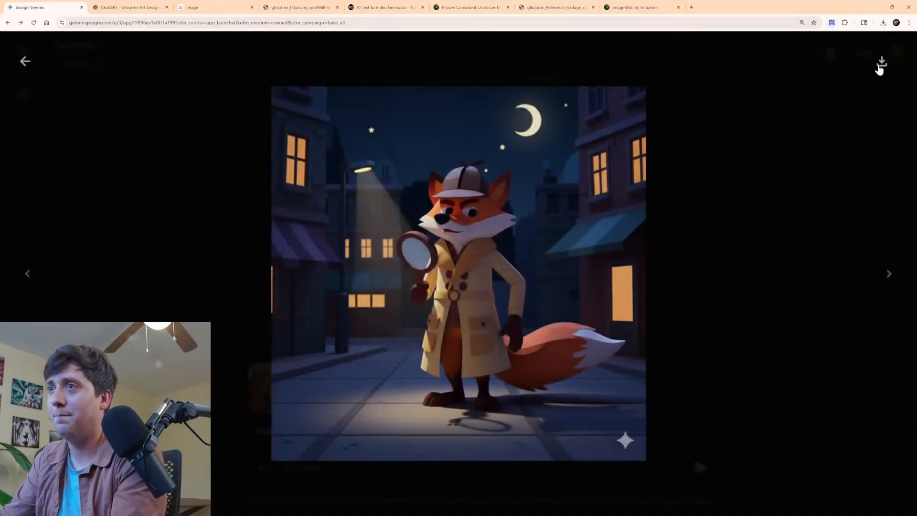
click(882, 62)
click(25, 61)
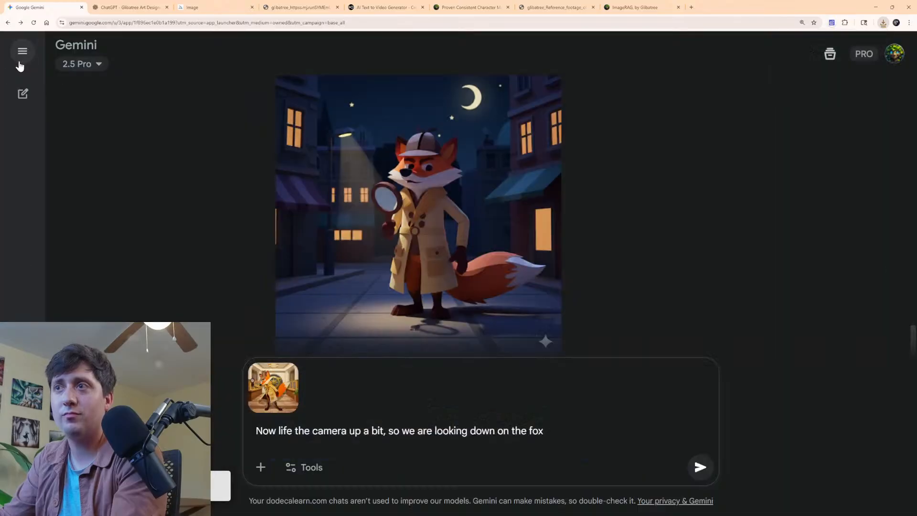
Start a new chat with the attached bank fox image and send the prompt "Hey could you create this character outdoors at night?".
scroll(337, 185, down, 1)
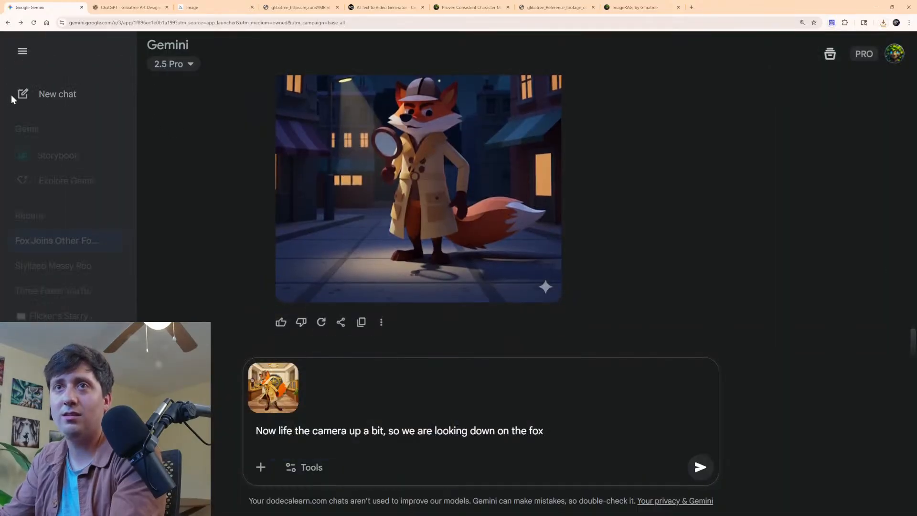
click(32, 94)
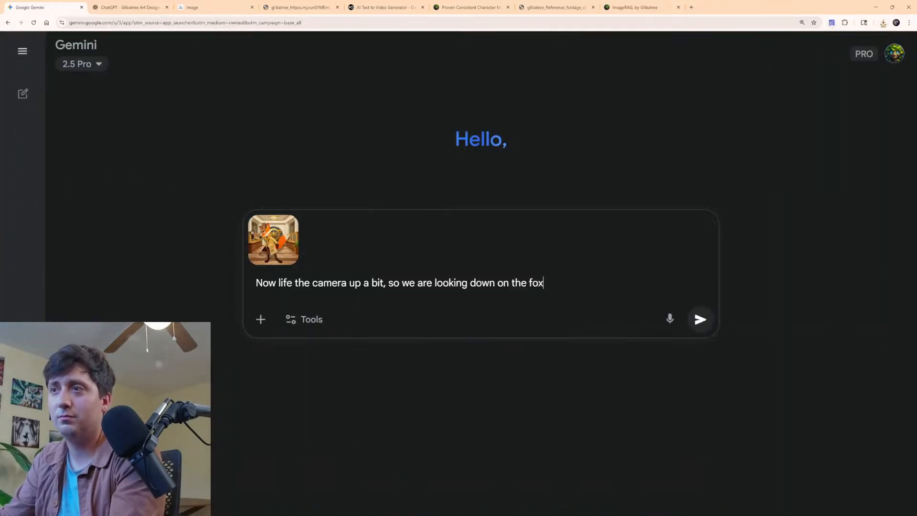
drag(544, 283, 256, 283)
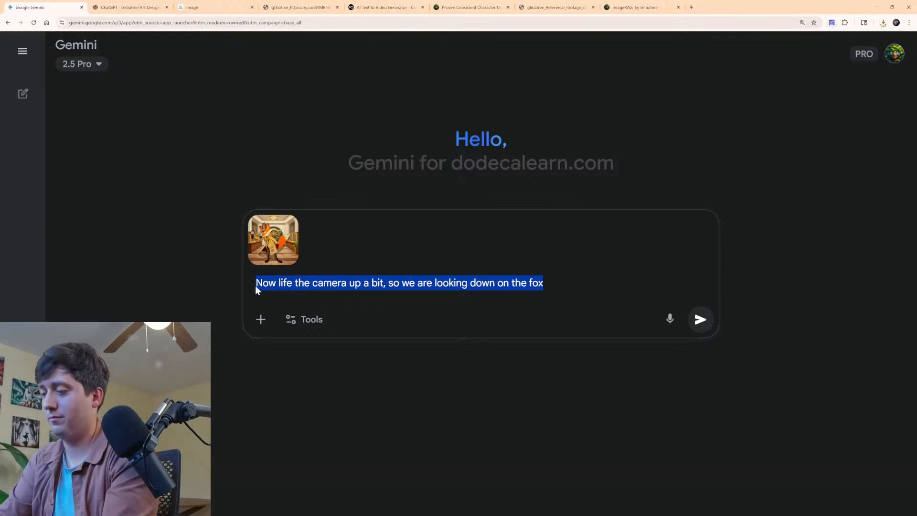
text(Hey could you c)
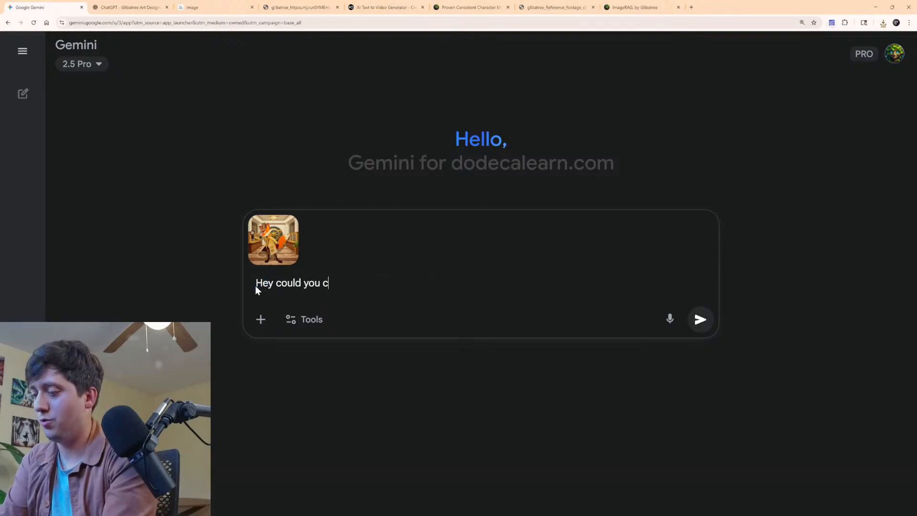
text(reate this charac)
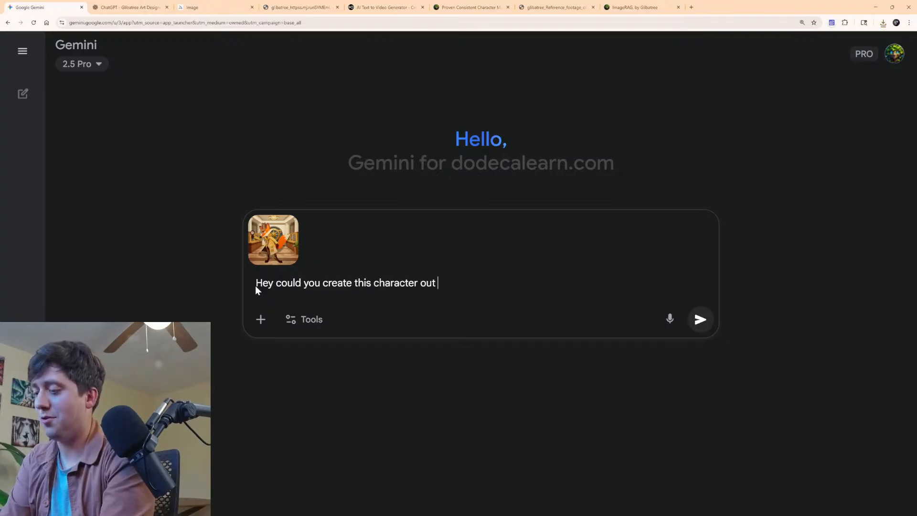
text(ter outdoors at )
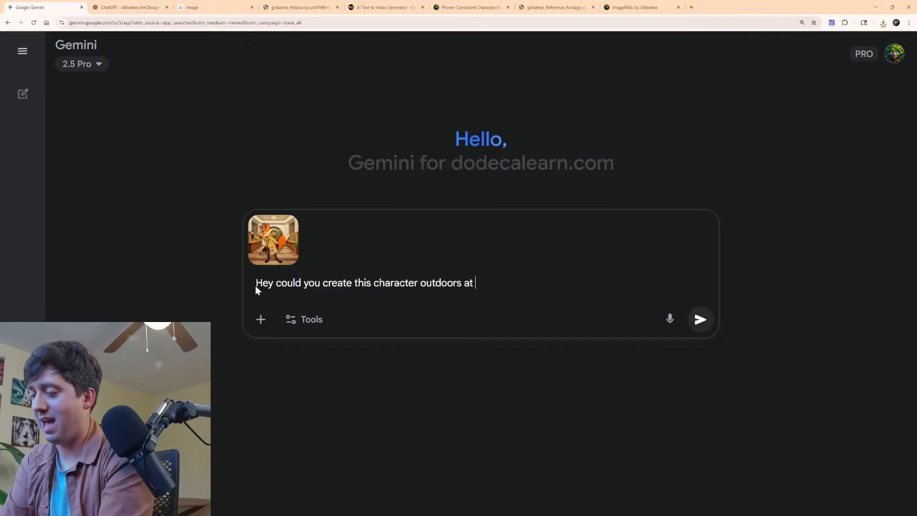
text(nigh)
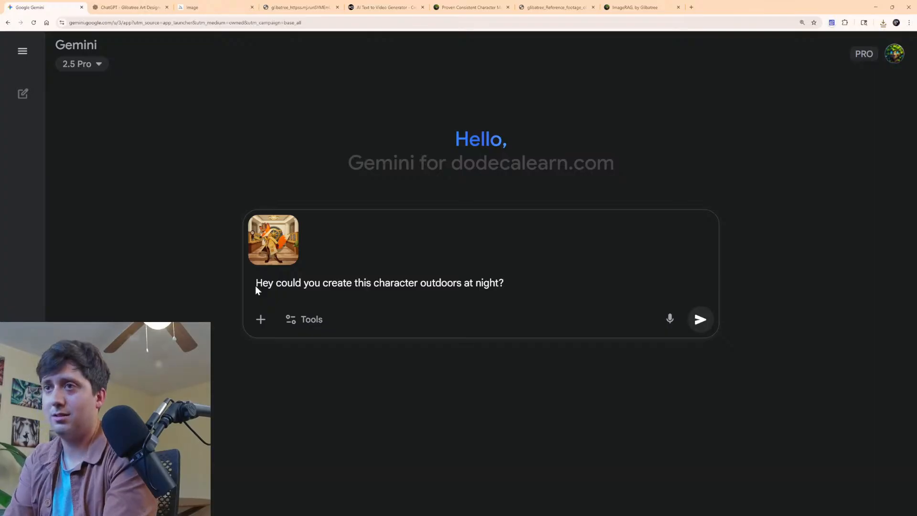
text(t?)
key(Return)
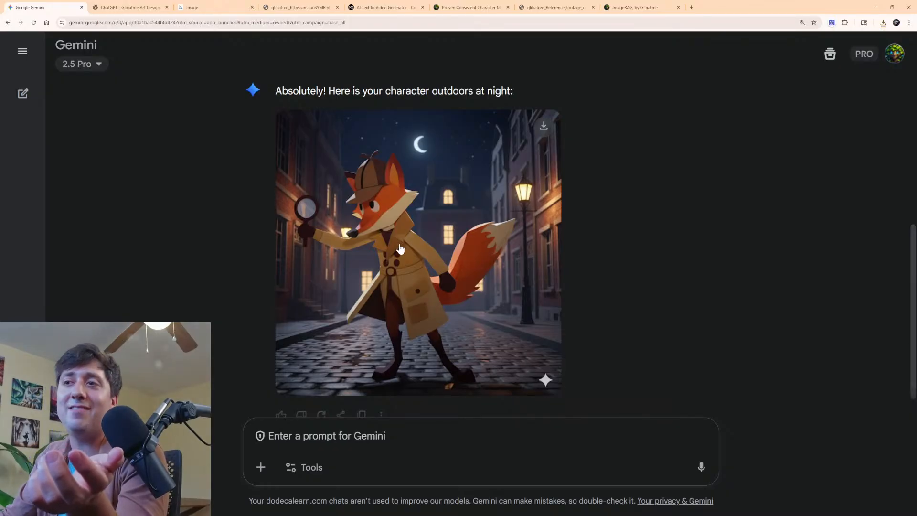
Write a follow-up prompt saying "Hey I want the scene behind him to look more like it is made out of construction paper.".
scroll(406, 257, up, 5)
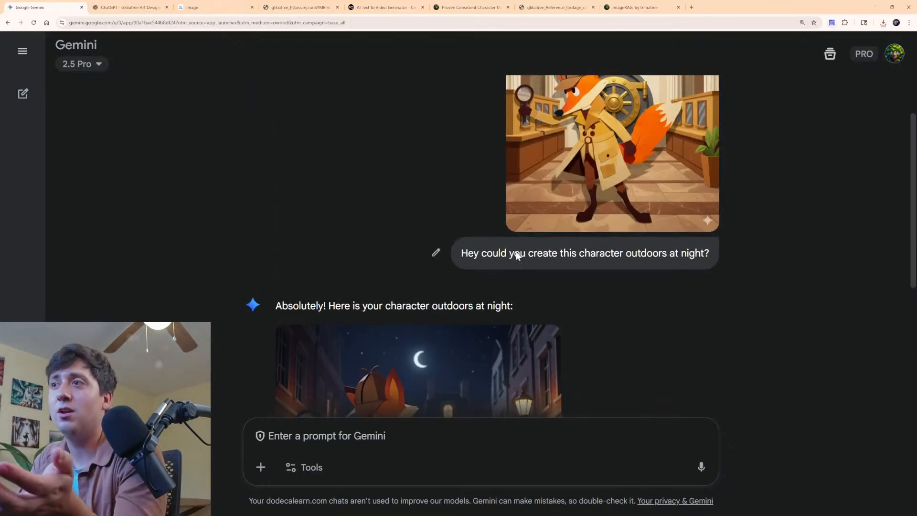
text(Hey )
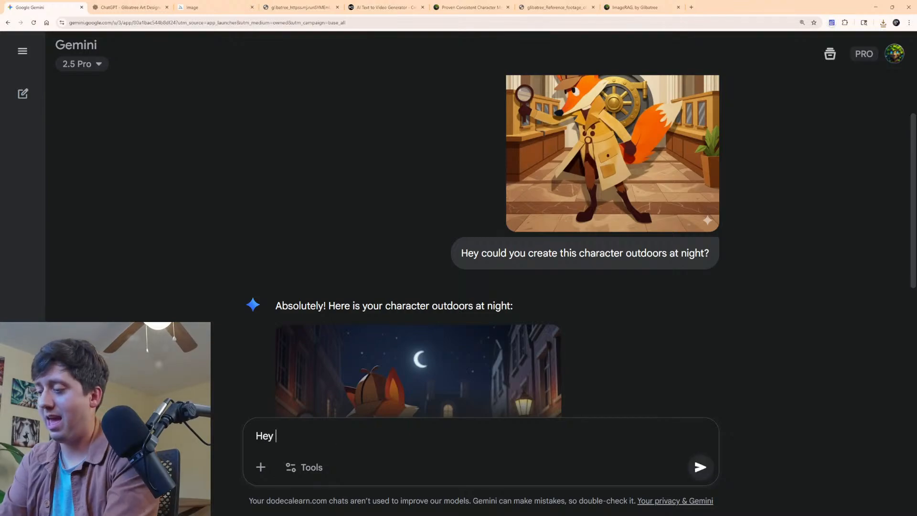
text(I want the )
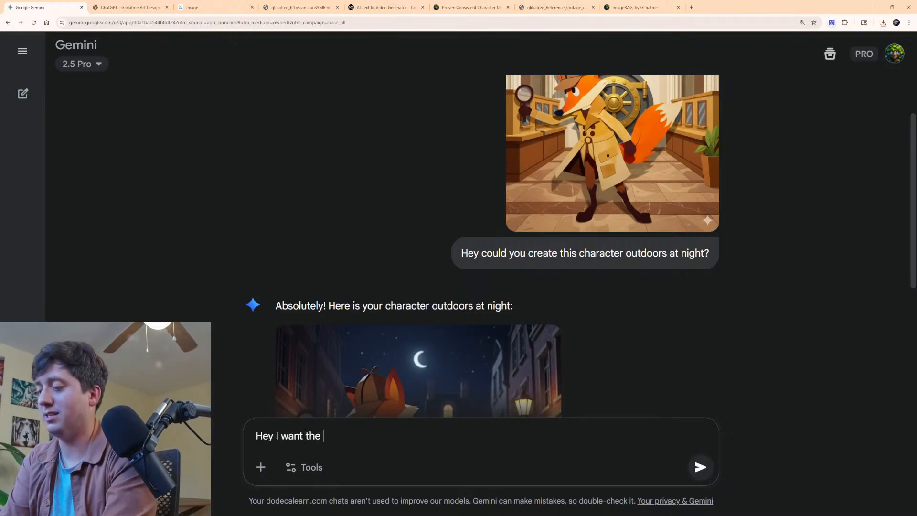
text(scee behid him to loo)
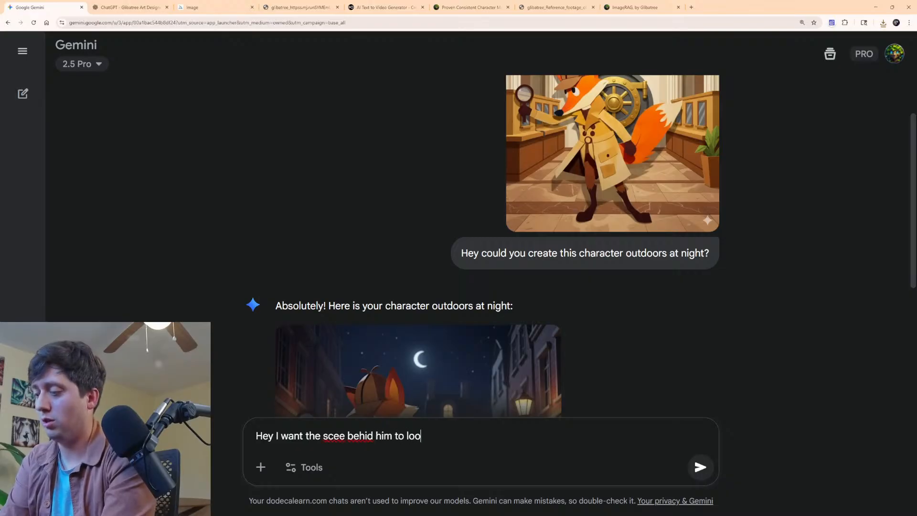
text(k more like it i)
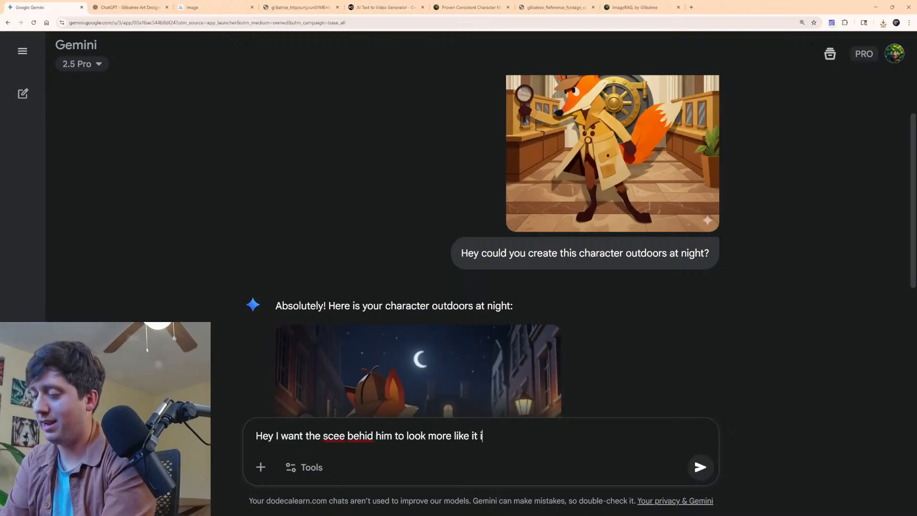
text(s made out of )
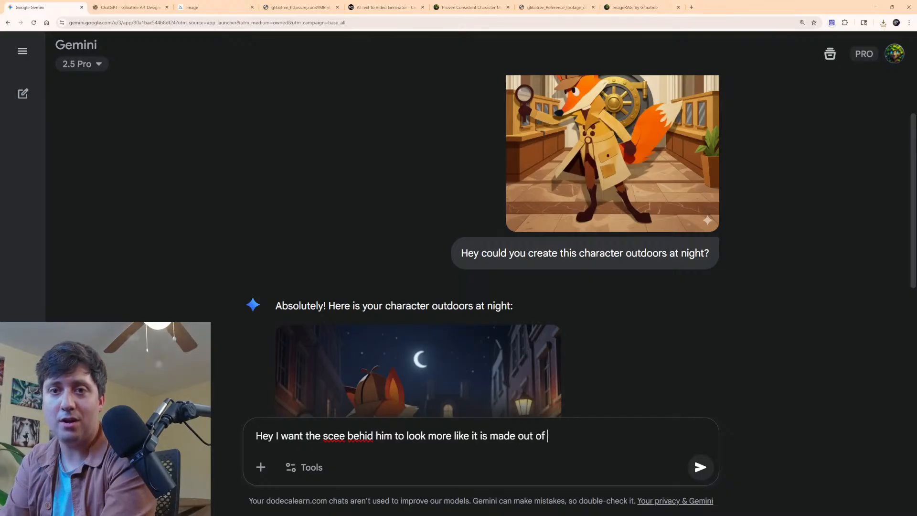
text(construct)
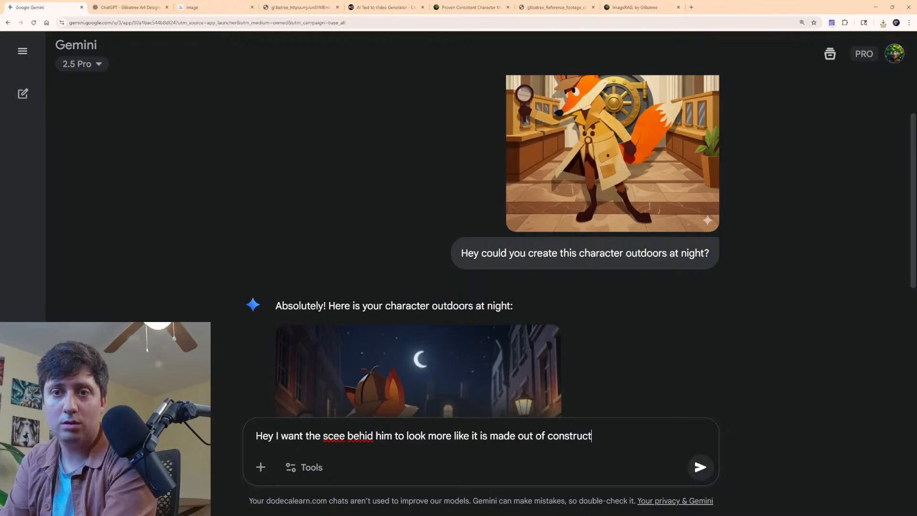
text(ionn paper.)
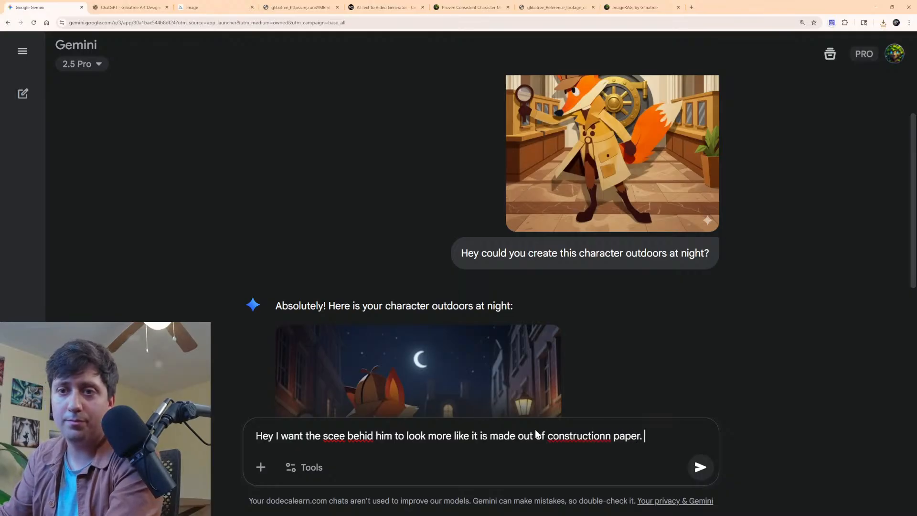
Correct the spelling of "construction", "behind" and "scene" in the follow-up prompt and send it.
right_click(573, 436)
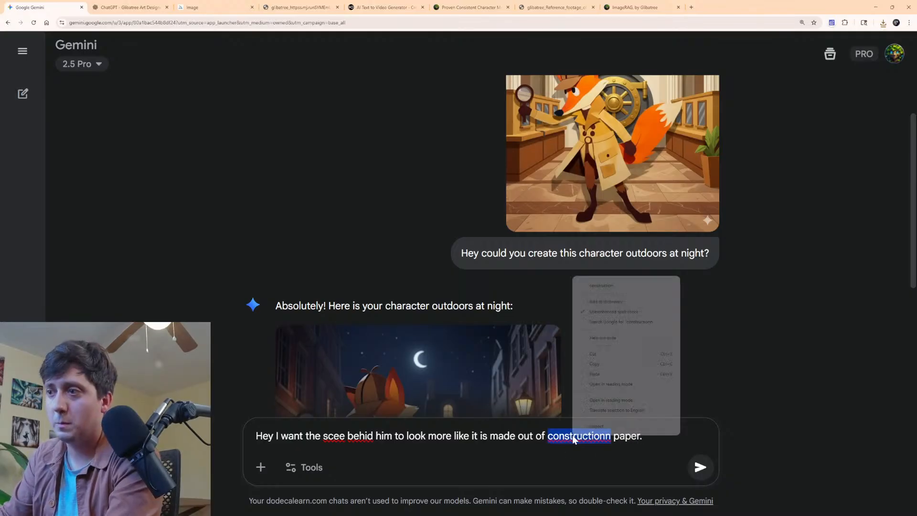
click(601, 285)
right_click(363, 436)
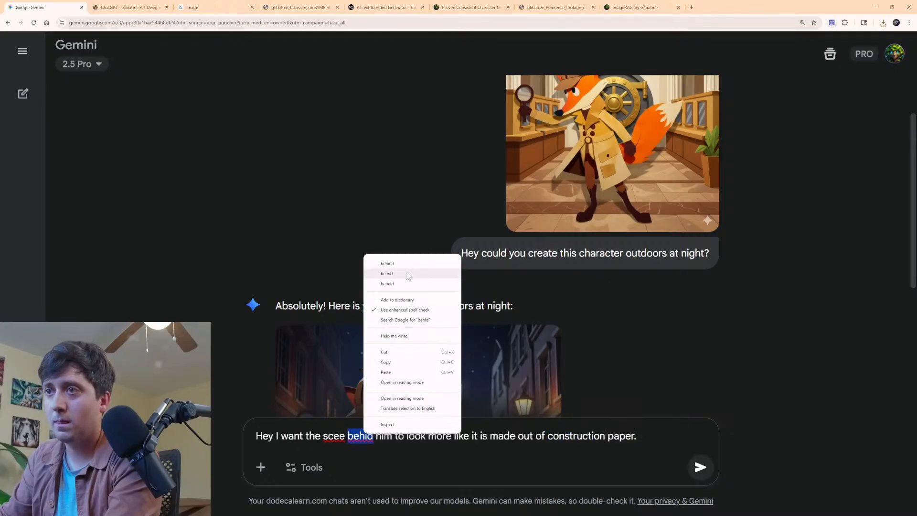
click(402, 271)
text(nn)
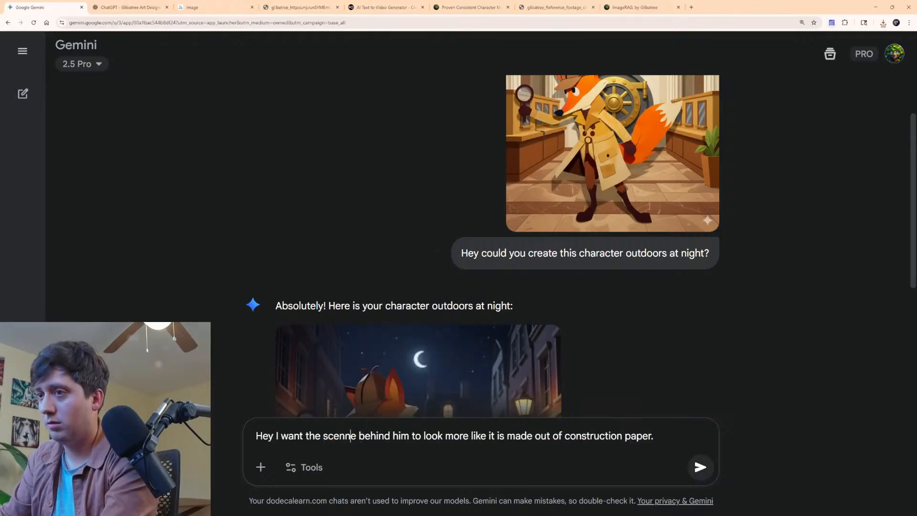
key(BackSpace)
key(Return)
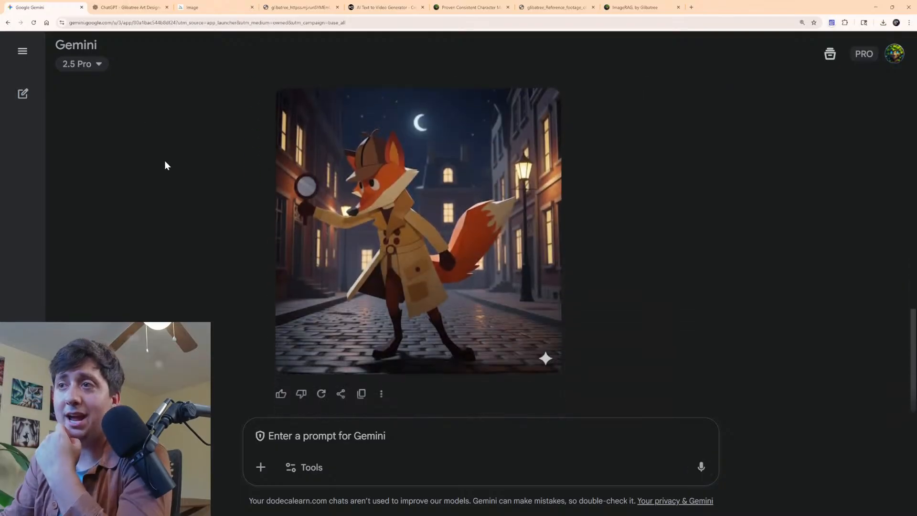
Compare the construction-paper background result with the previous night image and the original bank fox reference.
scroll(247, 203, up, 10)
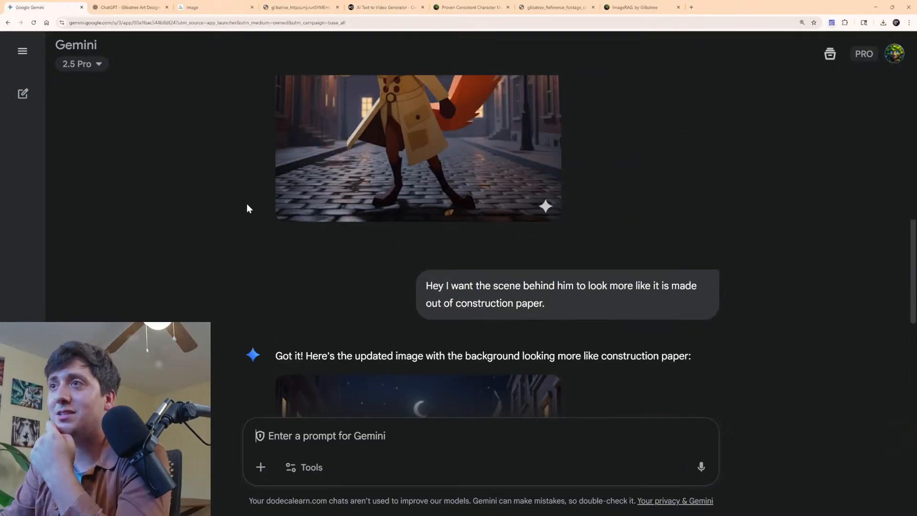
scroll(247, 205, down, 2)
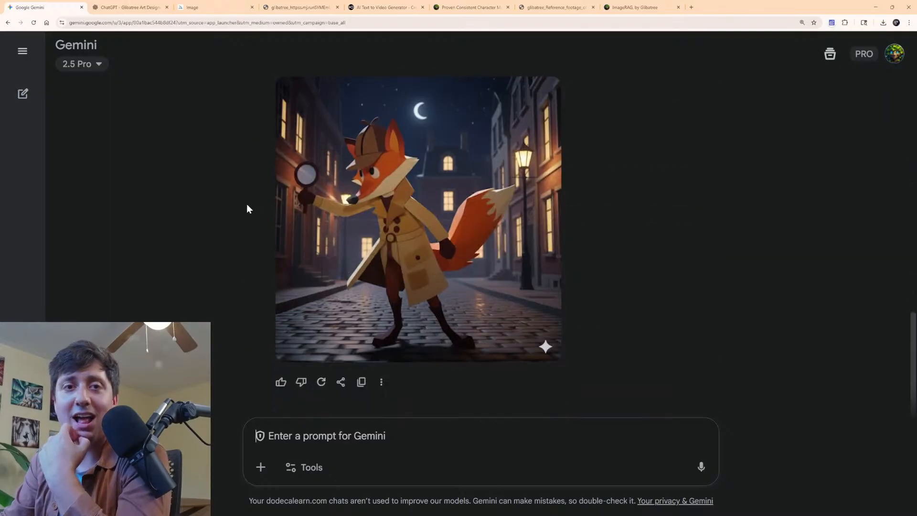
scroll(246, 204, down, 4)
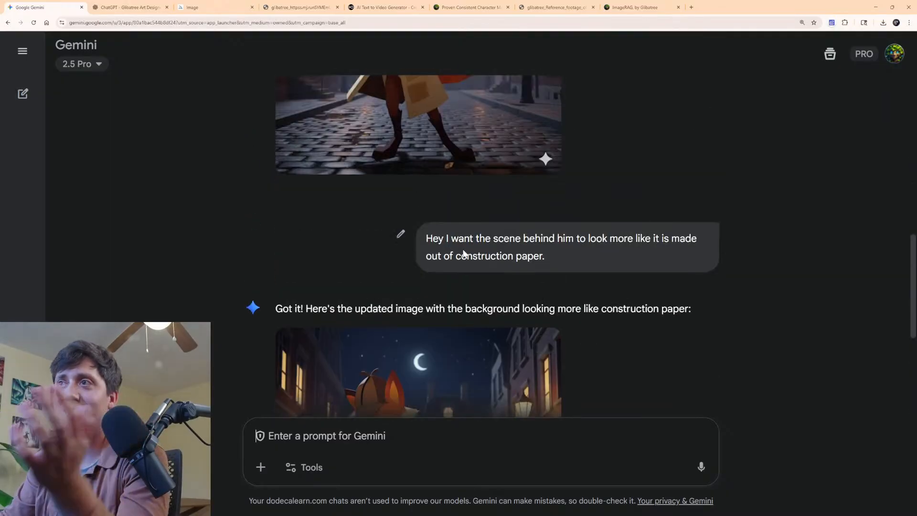
scroll(247, 204, up, 6)
scroll(543, 192, down, 10)
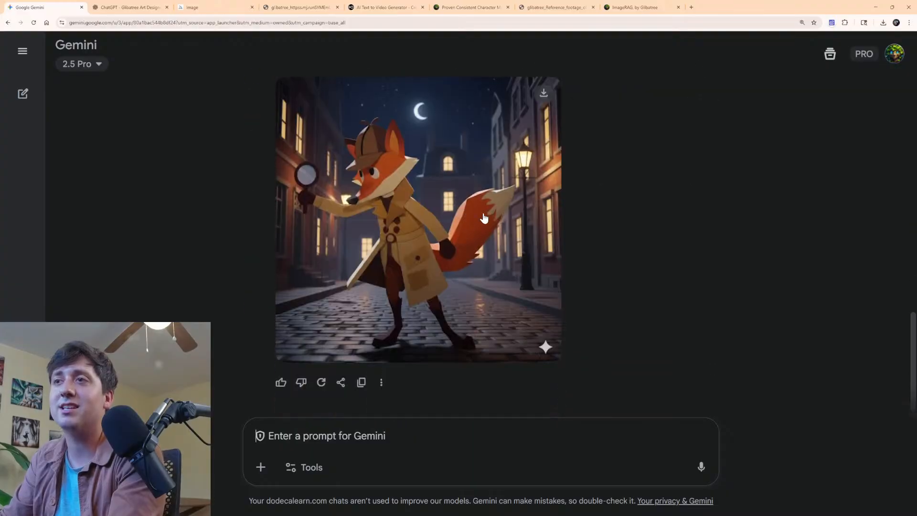
scroll(471, 190, up, 1)
scroll(471, 190, up, 10)
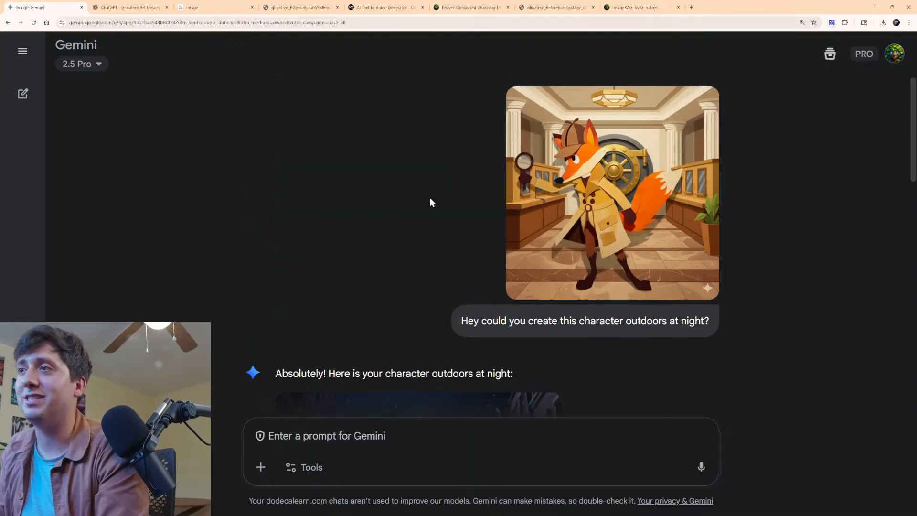
scroll(481, 191, down, 10)
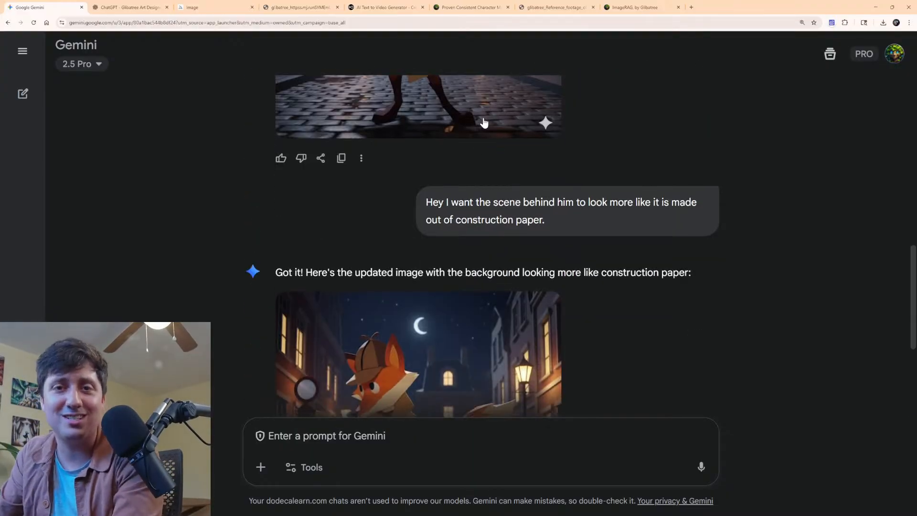
Check which Gemini models are available besides 2.5 Pro, leaving the current model selected.
scroll(451, 159, up, 4)
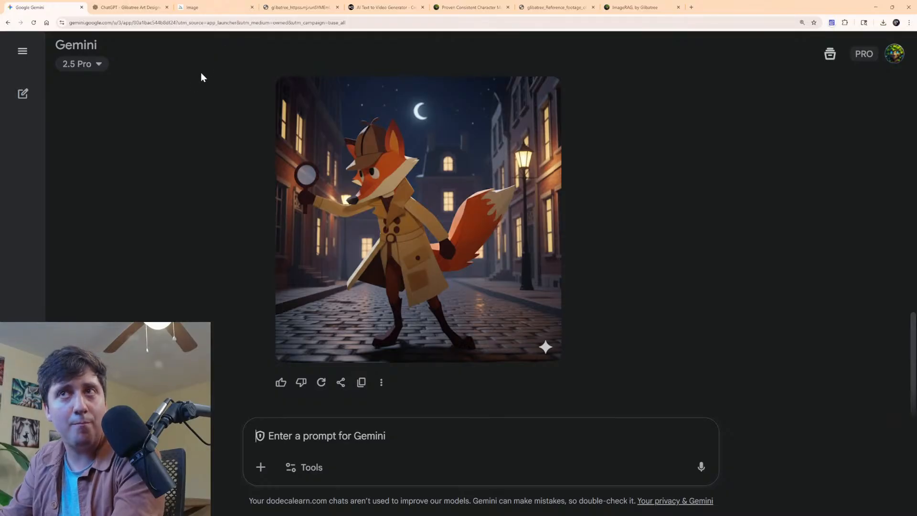
double_click(74, 48)
click(81, 63)
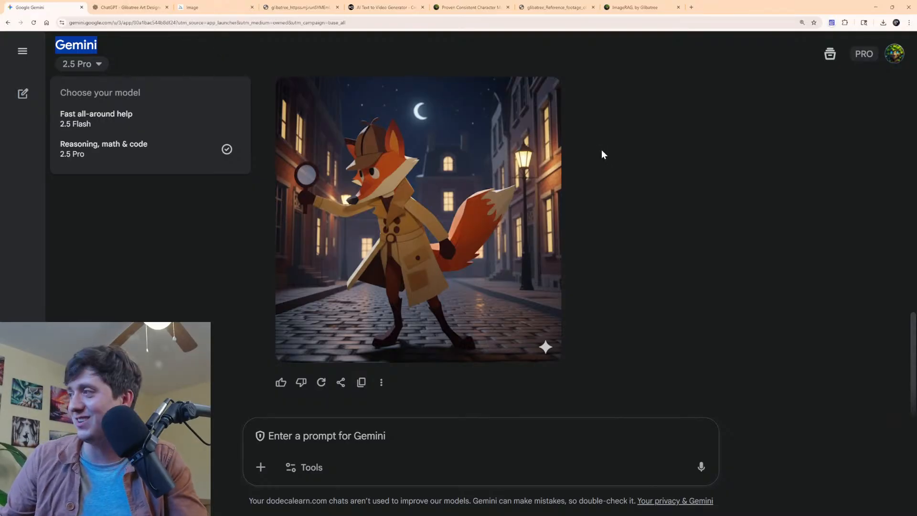
click(334, 178)
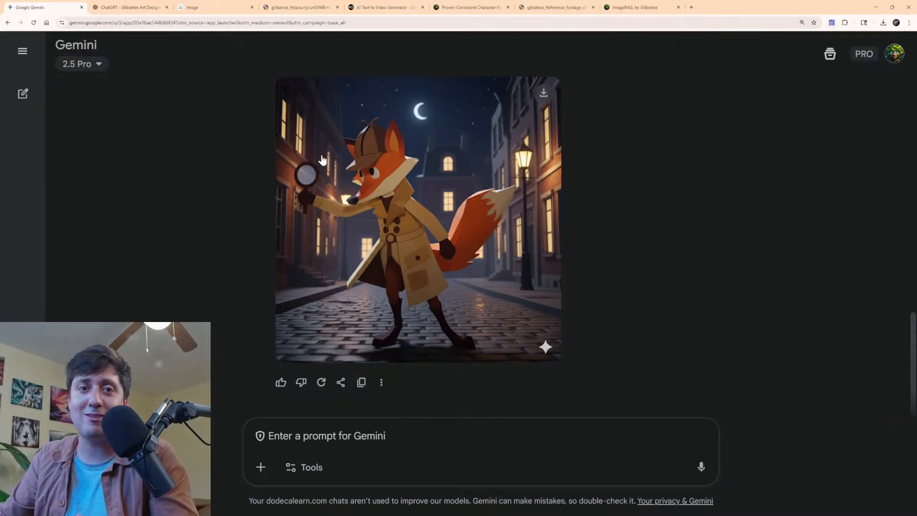
Review the first night-street image again against the attached bank fox image at the start of the conversation.
scroll(559, 280, up, 10)
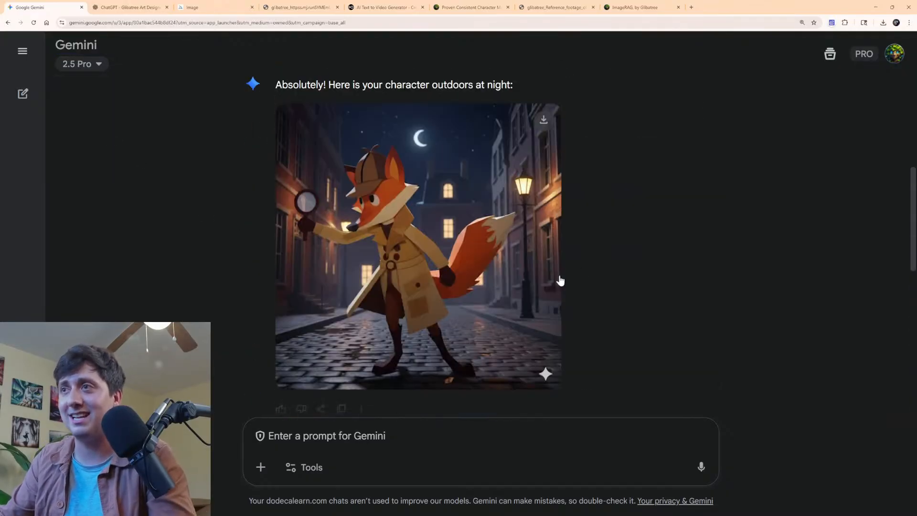
scroll(666, 250, up, 2)
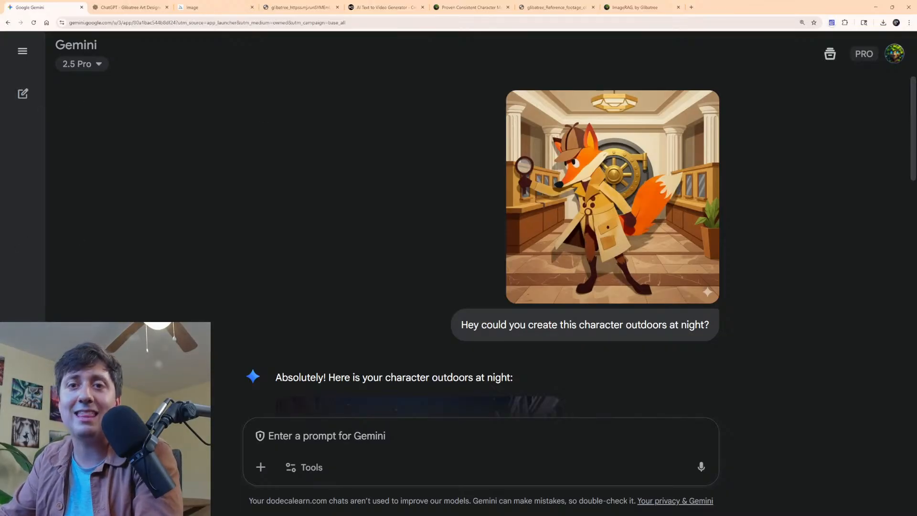
mouse_move(28, 373)
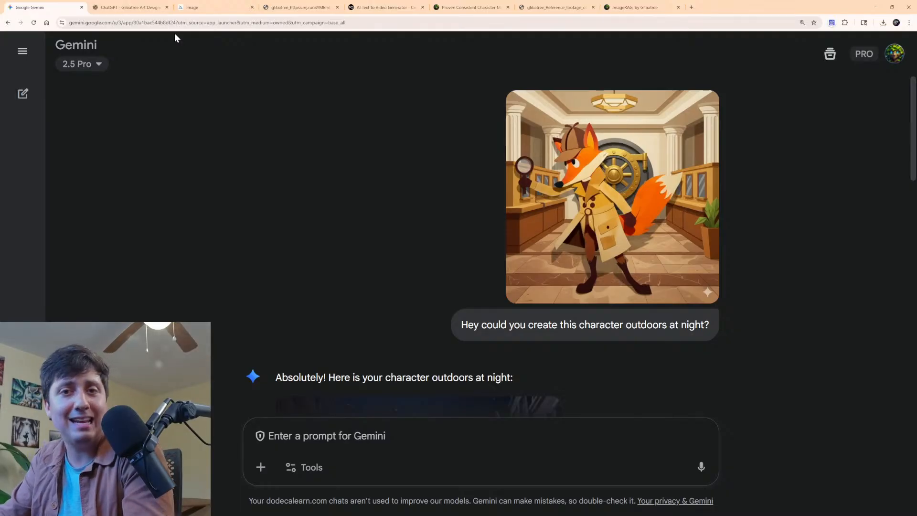
scroll(521, 218, down, 6)
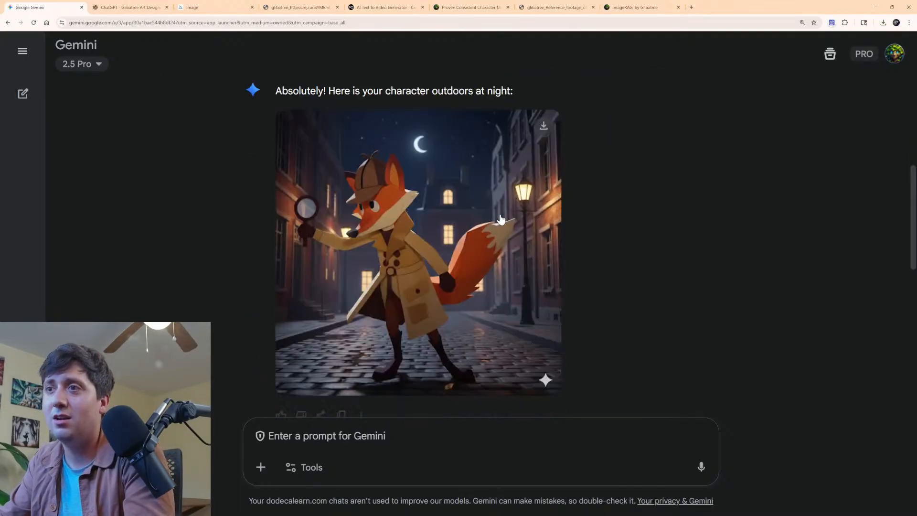
scroll(457, 224, up, 3)
scroll(459, 225, up, 3)
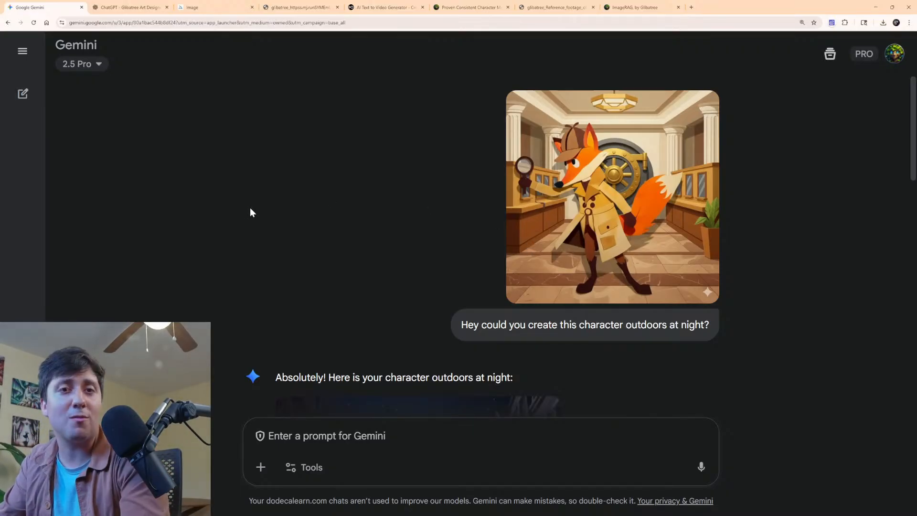
mouse_move(602, 215)
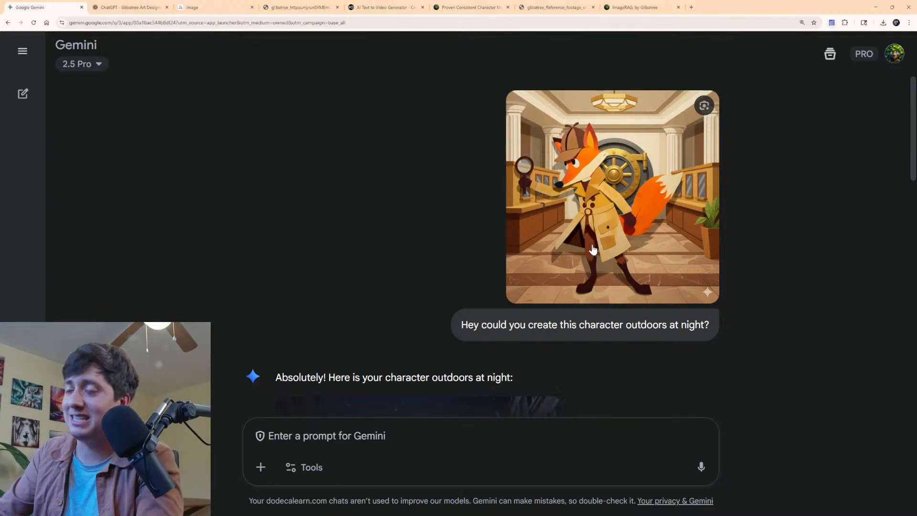
Switch to Midjourney, download the second video of the two foxes in a boat, and open the downloaded file in the browser.
click(215, 7)
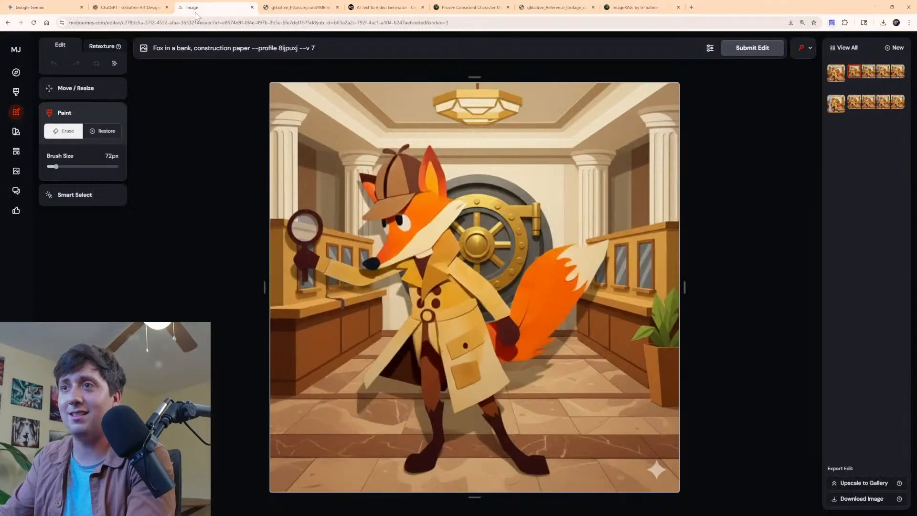
click(16, 93)
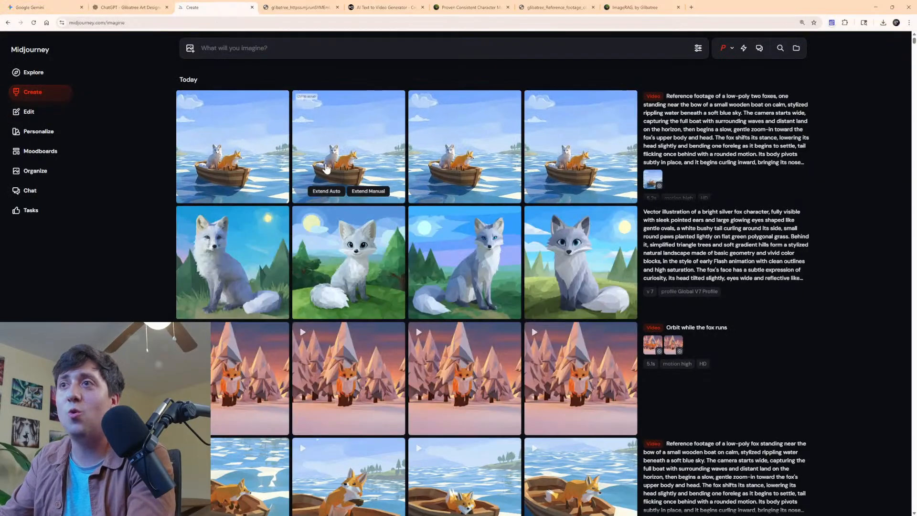
click(356, 158)
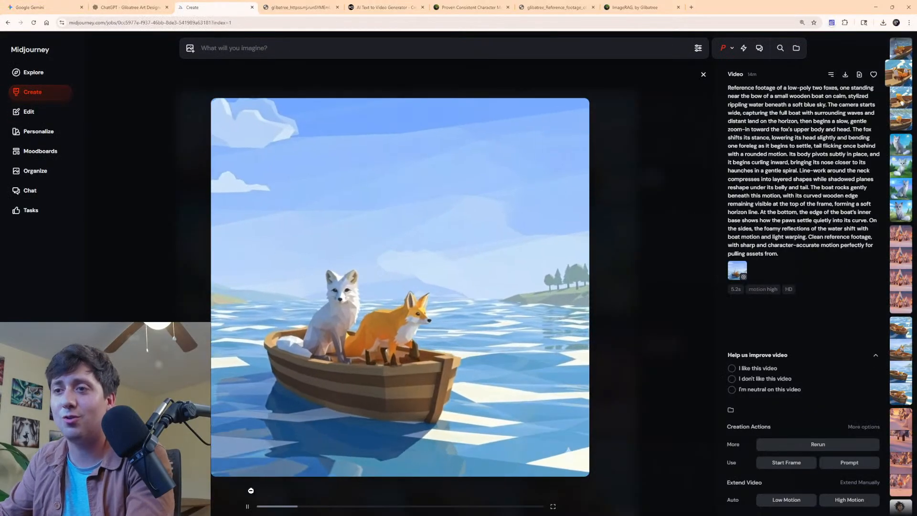
drag(299, 506, 361, 507)
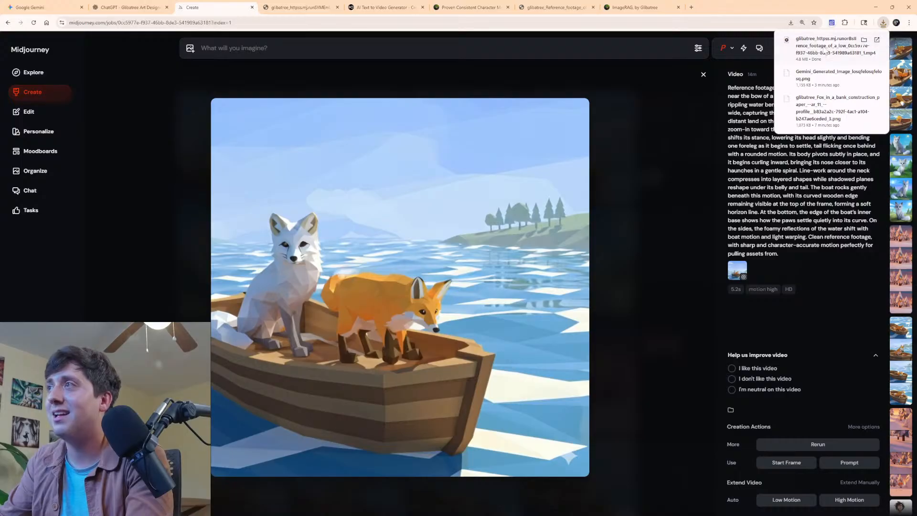
click(832, 45)
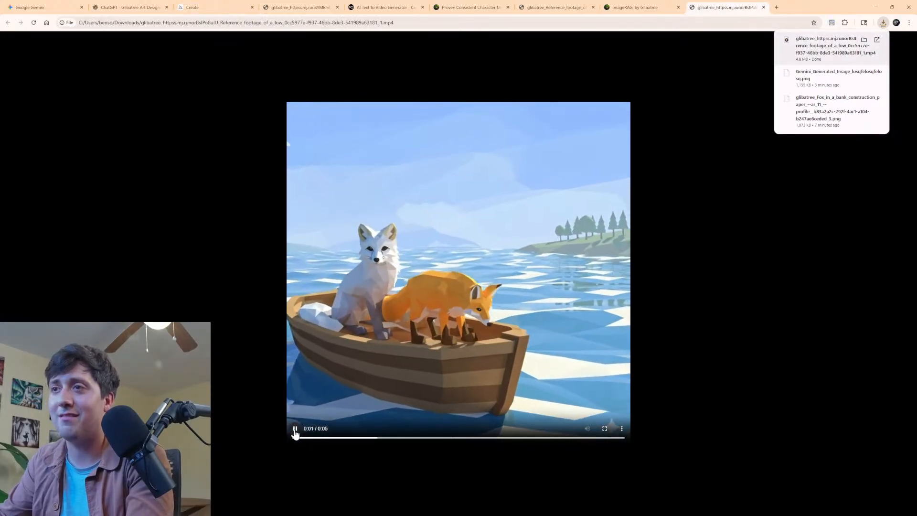
Pause the video about 1 second in, where both foxes are visible in the boat, and save that frame as a PNG image.
click(350, 437)
drag(350, 437, 409, 438)
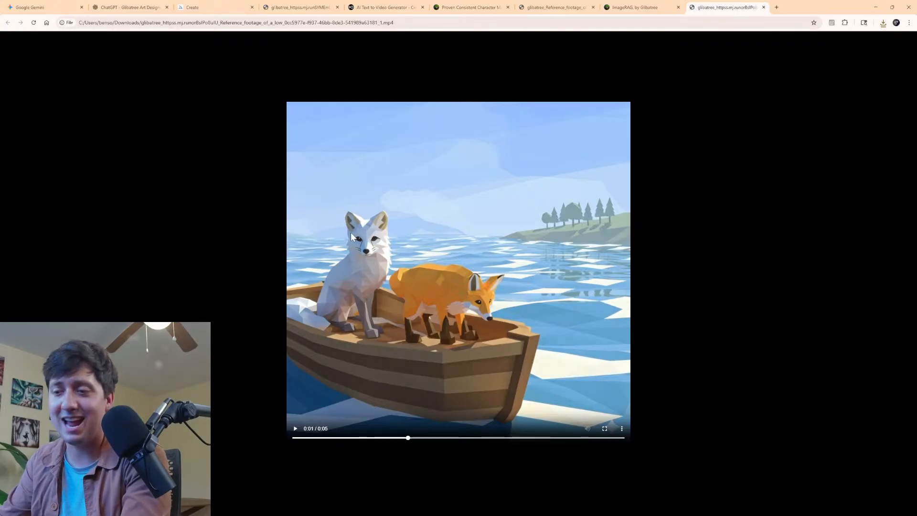
key(super+shift+s)
drag(289, 104, 627, 410)
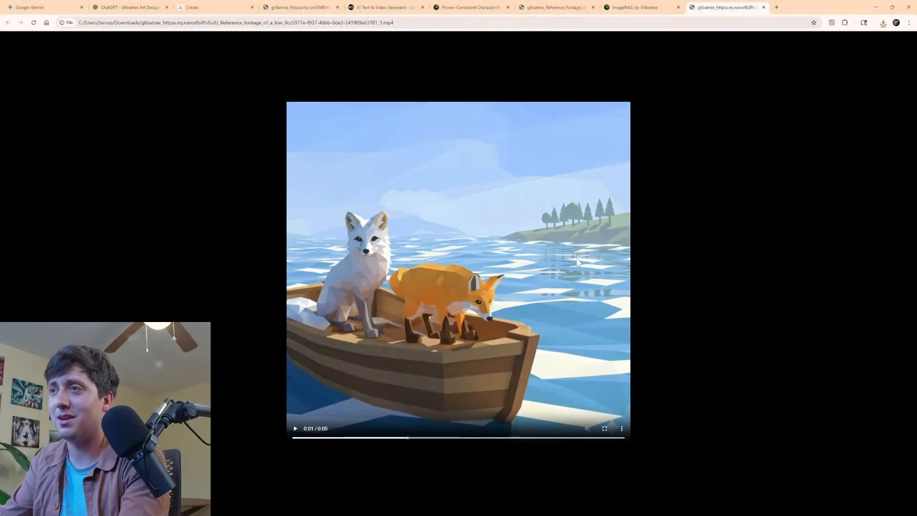
right_click(458, 248)
click(490, 287)
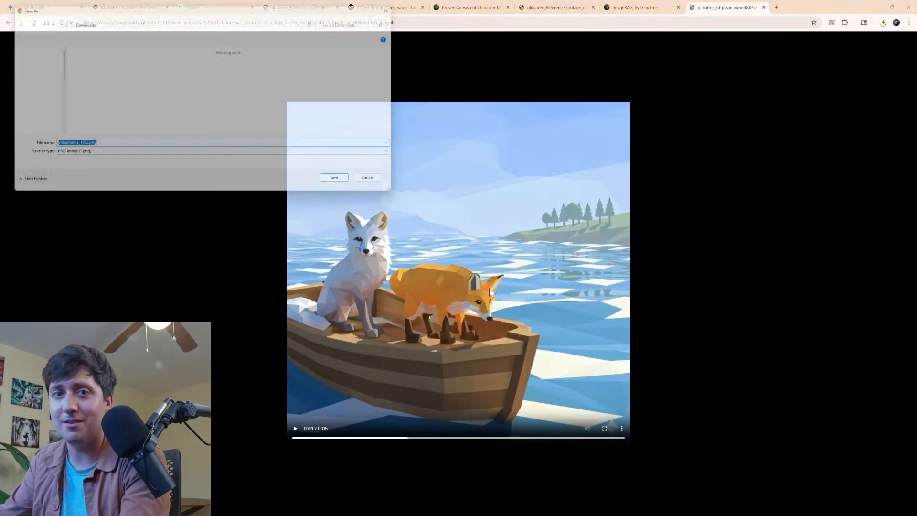
key(Return)
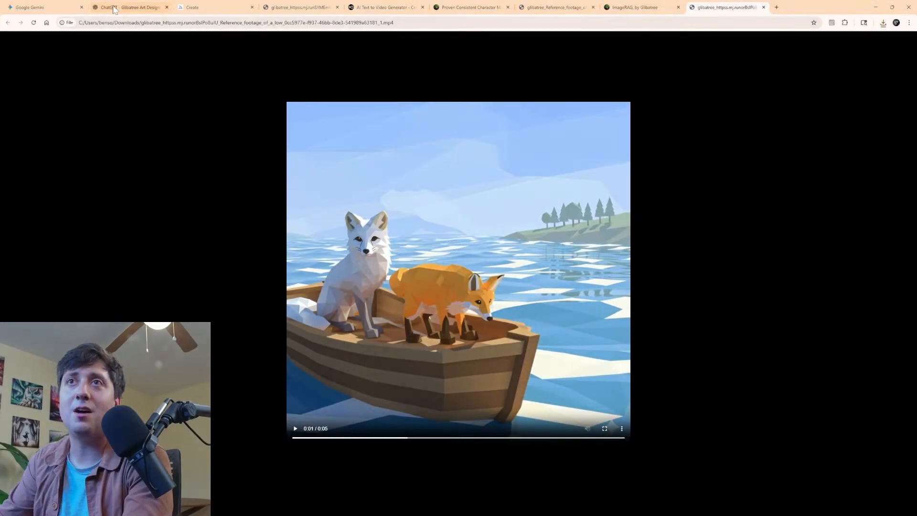
Switch to the Glibatree Art Designer chat in ChatGPT and attach the saved frame of the two foxes.
click(125, 8)
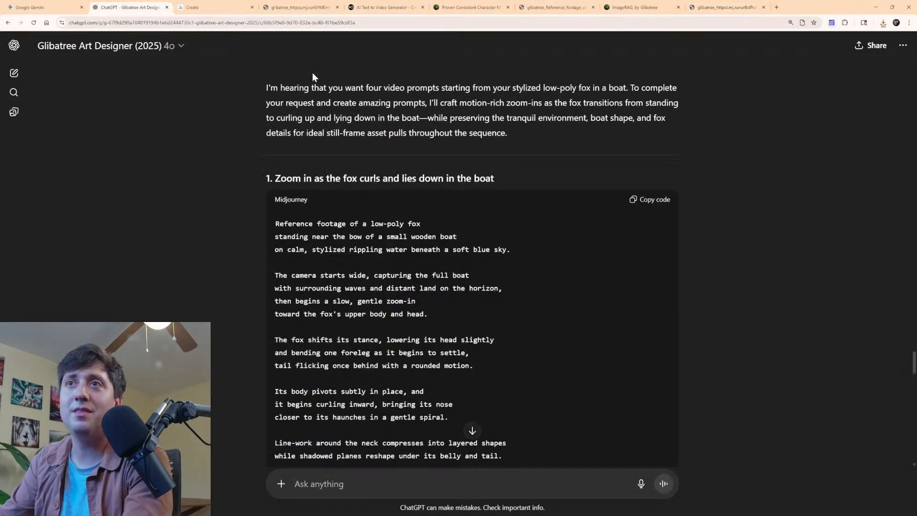
click(883, 22)
drag(818, 54, 473, 267)
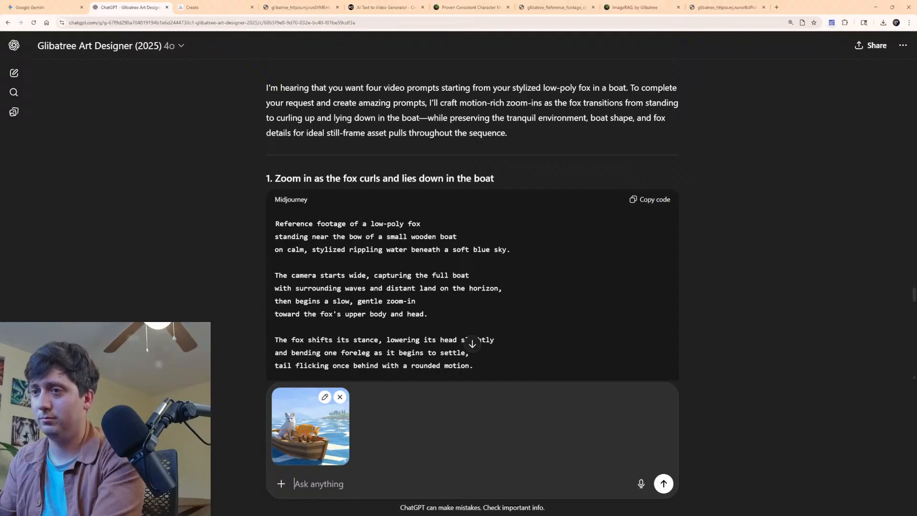
Write the prompt "Now write a similar prompt but describe both foxes, and instead of zooming in track the boat, so it stays centered in the frame.".
text(Now wr)
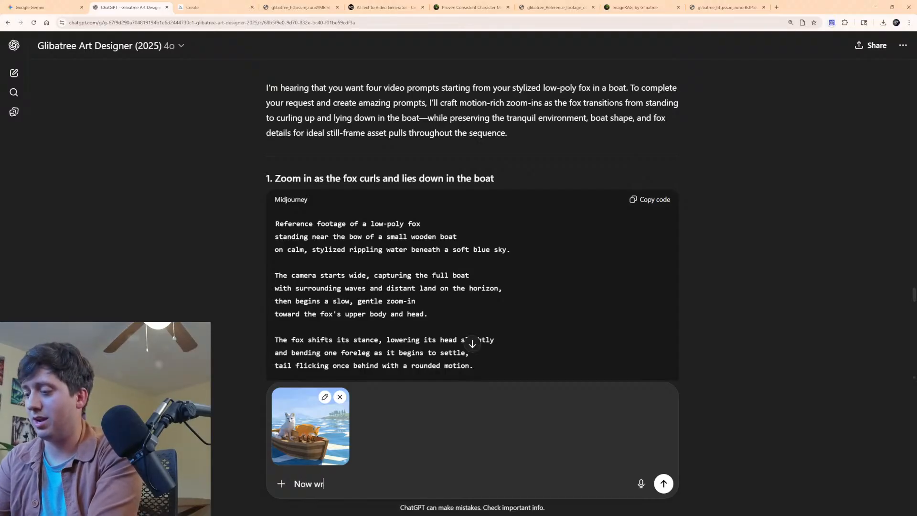
text(ite a simi)
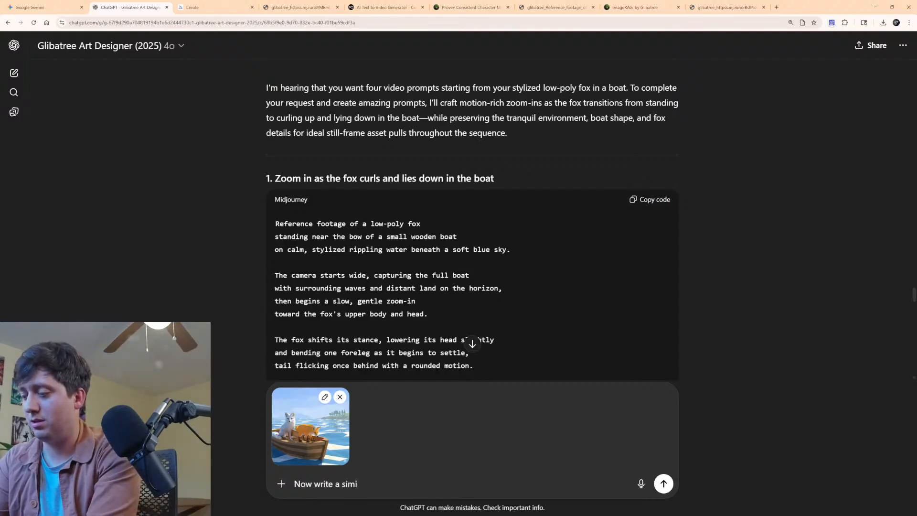
text(lar prompt but)
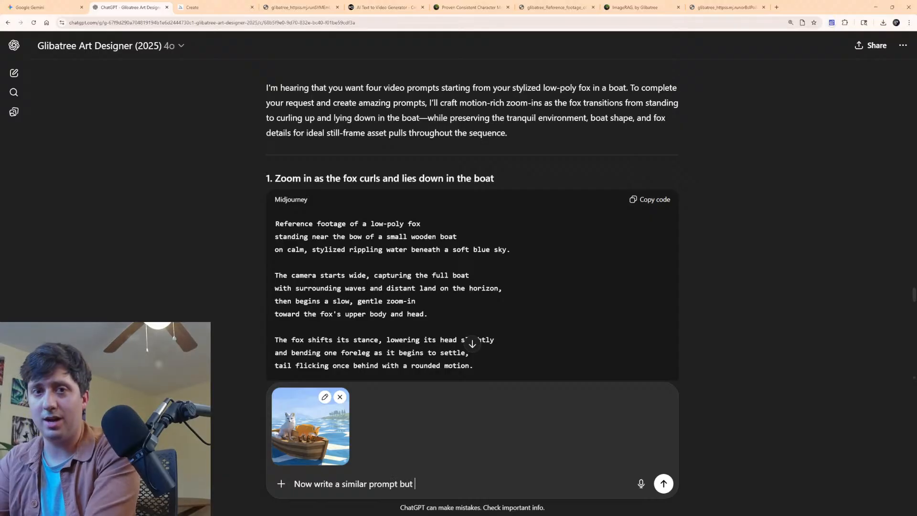
text( describe both fox)
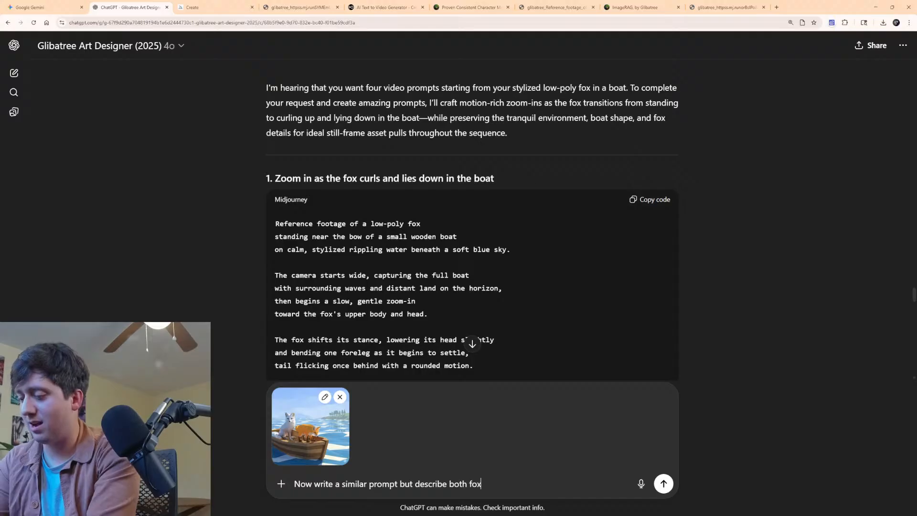
text(es, and in)
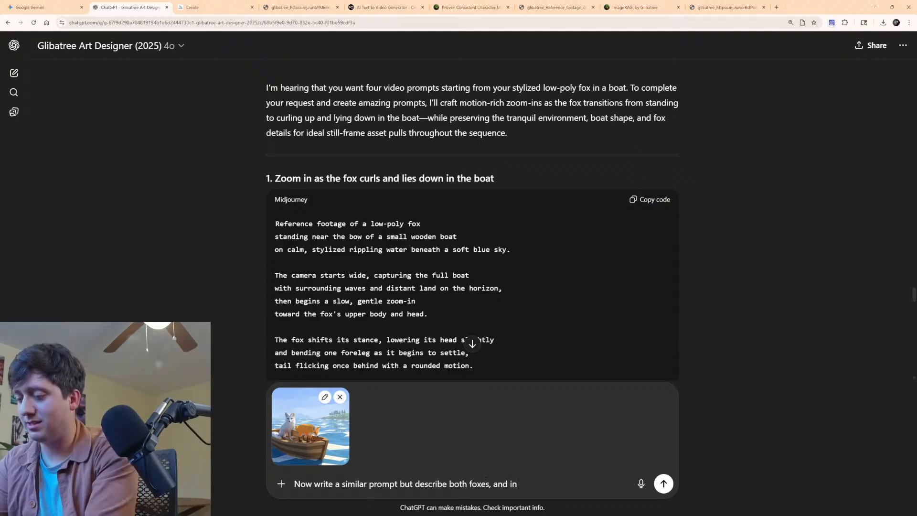
text(stead oif)
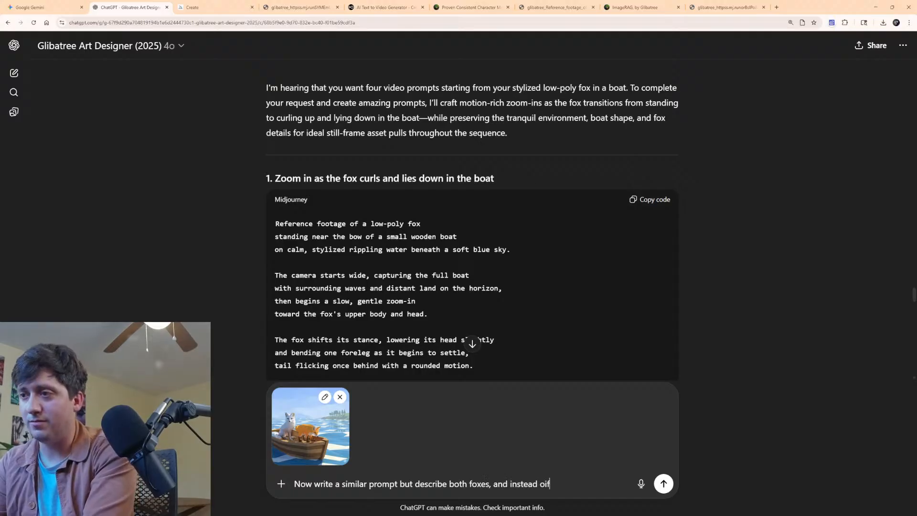
key(BackSpace)
key(BackSpace)
text(f zoomi)
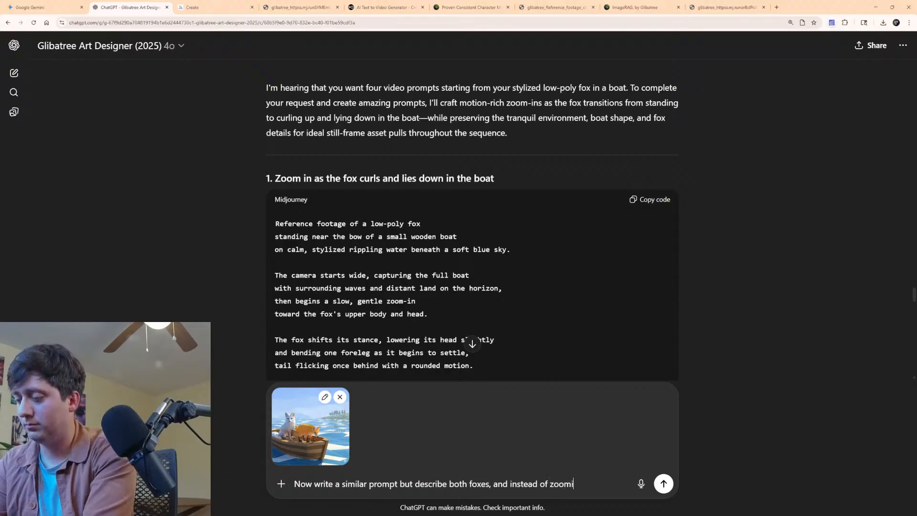
text(nng in track t)
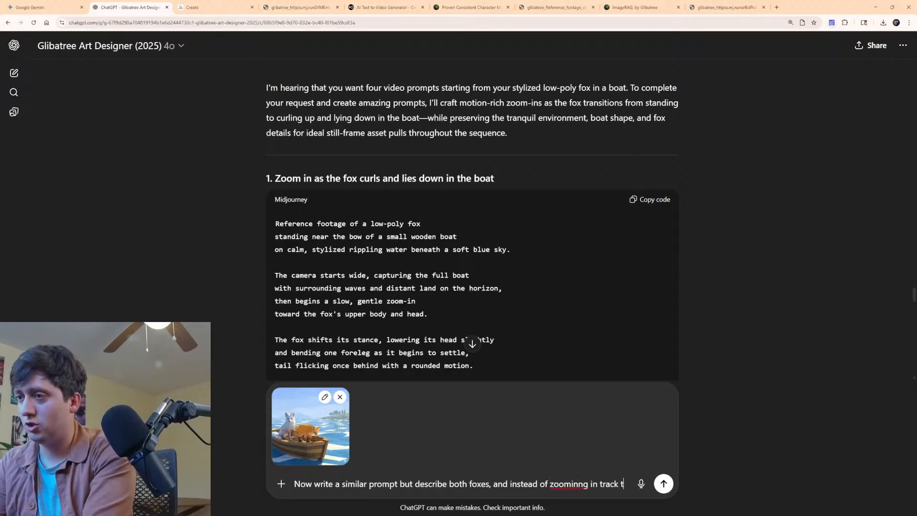
text(he boat,)
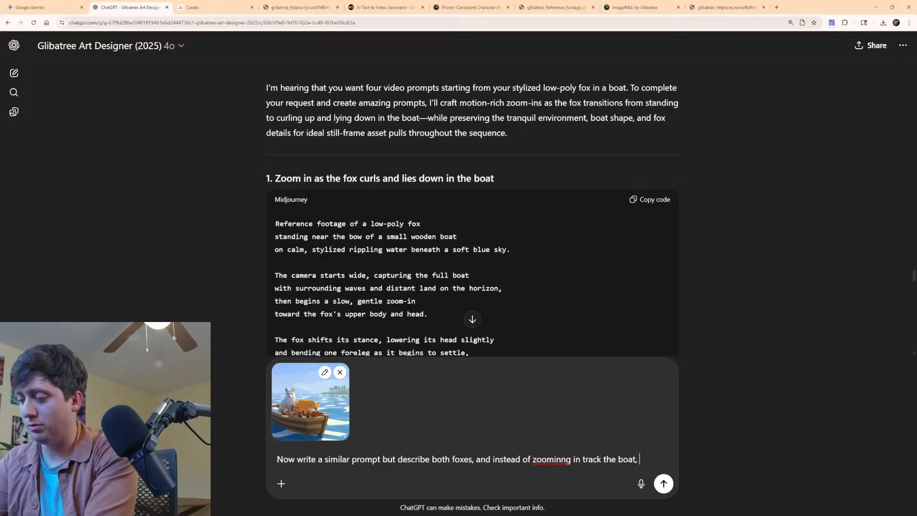
text( so it sta)
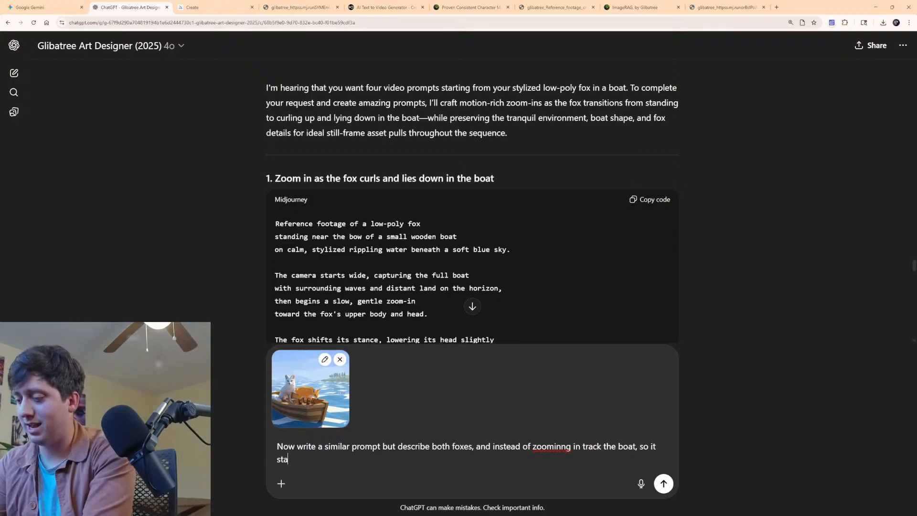
text(ys cwentered i)
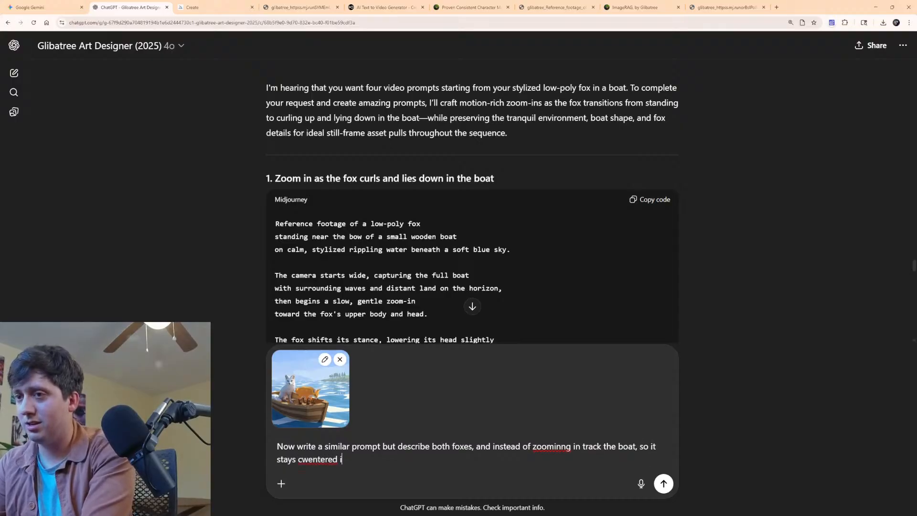
text(n the frame.)
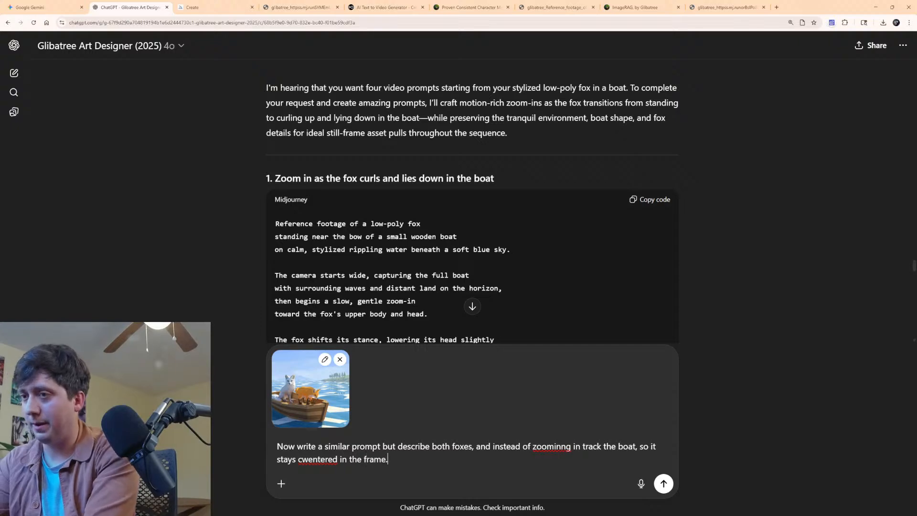
Correct the spelling of "zooming" and "centered" in the prompt and send it with the attached frame.
right_click(549, 447)
click(582, 296)
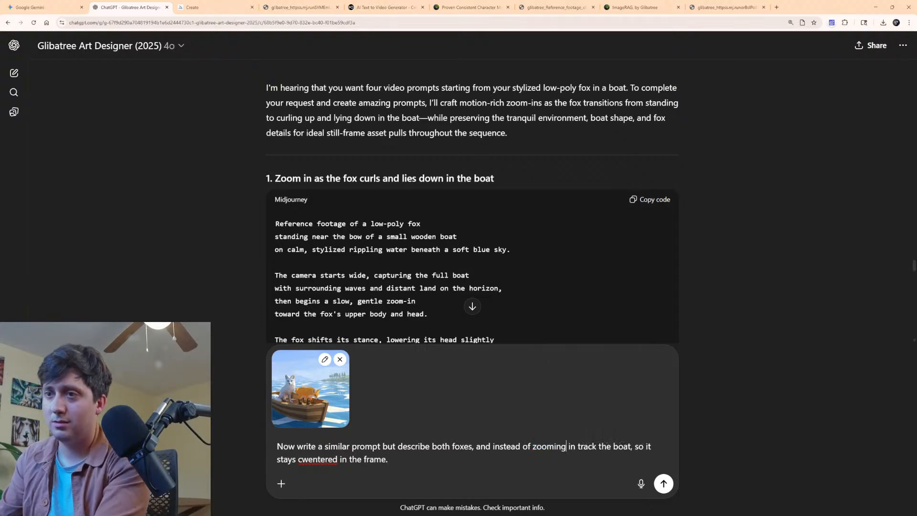
right_click(326, 459)
click(349, 310)
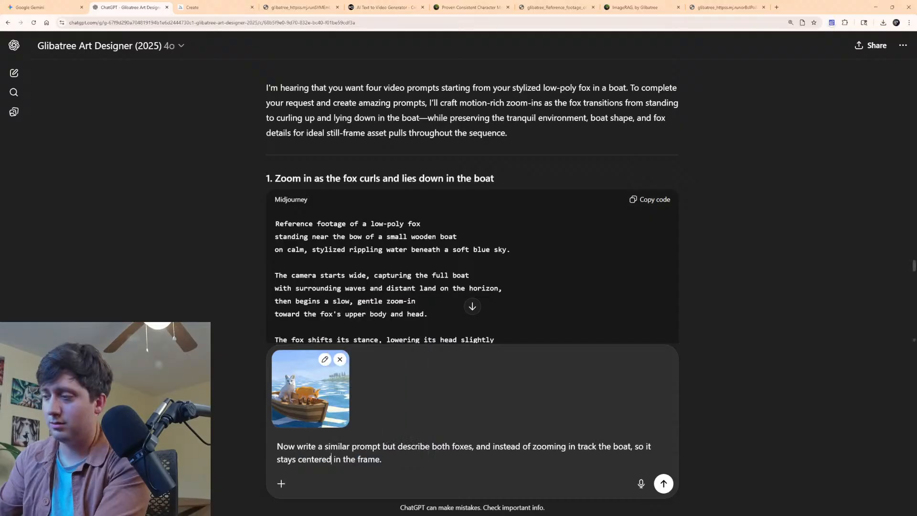
key(Return)
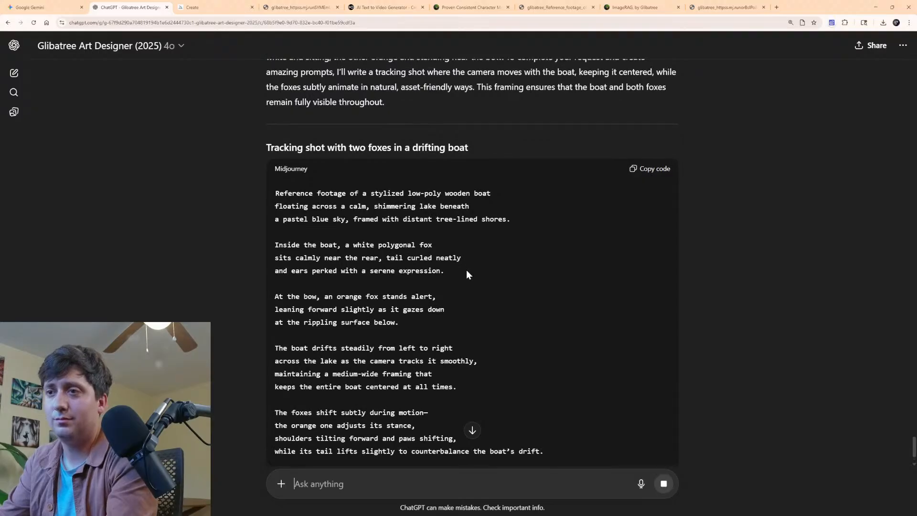
Copy the tracking-shot prompt for the two foxes from ChatGPT and paste it as the prompt on Midjourney's Create page.
scroll(550, 236, up, 4)
click(636, 245)
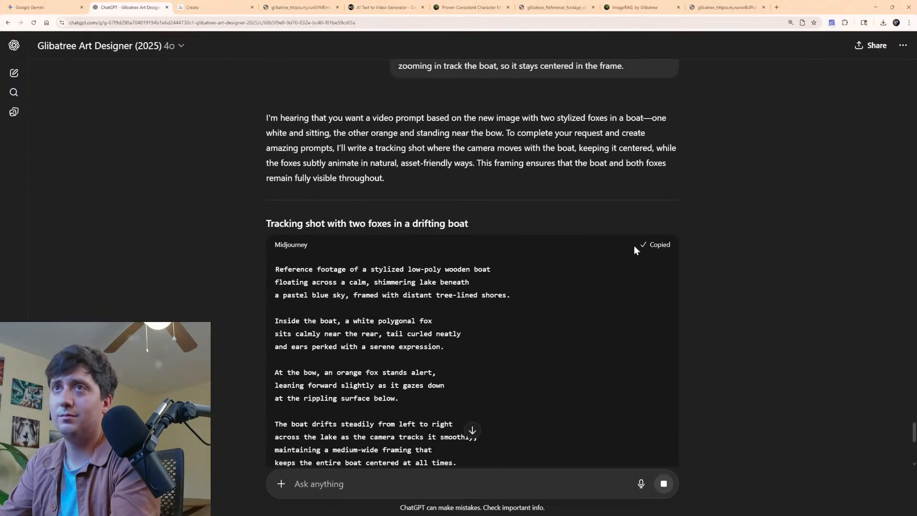
click(201, 5)
click(37, 92)
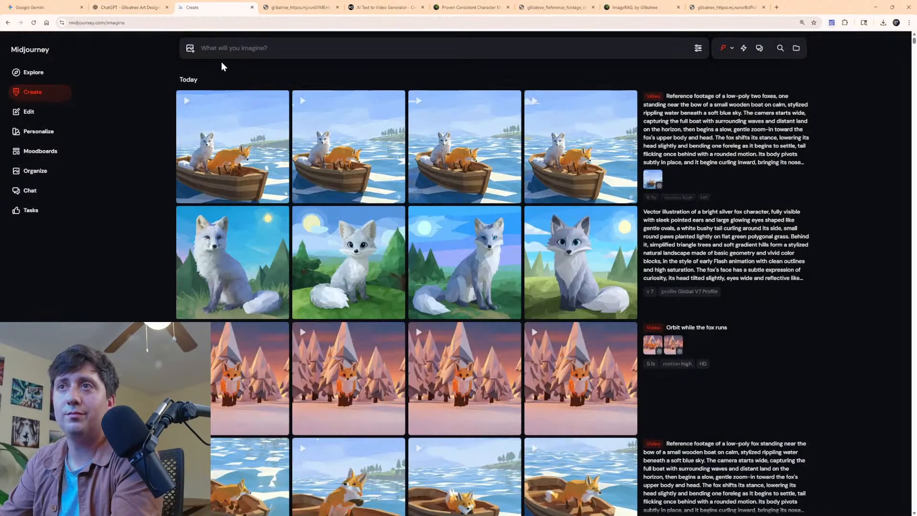
text(Reference footage of a stylized low-poly wooden boat floating across a calm, shimmering lake beneath a pastel blue sky, framed with distant tree-lined shores. Inside the boat, a white polygonal fox sits calmly near the rear, tail curled neatly and ears perked with a serene expression. At the bow, an orange fox stands alert, leaning forward slightly as it gazes down at the rippling surface below. The boat drifts steadily from left to right across the lake as the camera tracks it smoothly, maintaining a medium-wide framing that keeps the entire boat centered at all times. The foxes shift subtly during motion— the orange one adjusts its stance, shoulders tilting forward and paws shifting, while its tail lifts slightly to counterbalance the boat's drift. The white fox turns its head slightly toward the orange one, blinking once, with a slow, relaxed ear flick, its chest expanding slightly as it breathes. Reflections on the water below flutter with geometric white and blue shapes that roll and slide beneath the boat with rhythmic wave speed. At the top of the frame, soft blue sky and low cloud polygons stretch into perspective. At the bottom, the full base of the boat glides gently with visible shadow beneath it. At the sides, horizon trees and wave patterns drift past in a consistent parallax effect. Clean reference footage, with sharp and character-accurate motion perfectly for pulling assets from.)
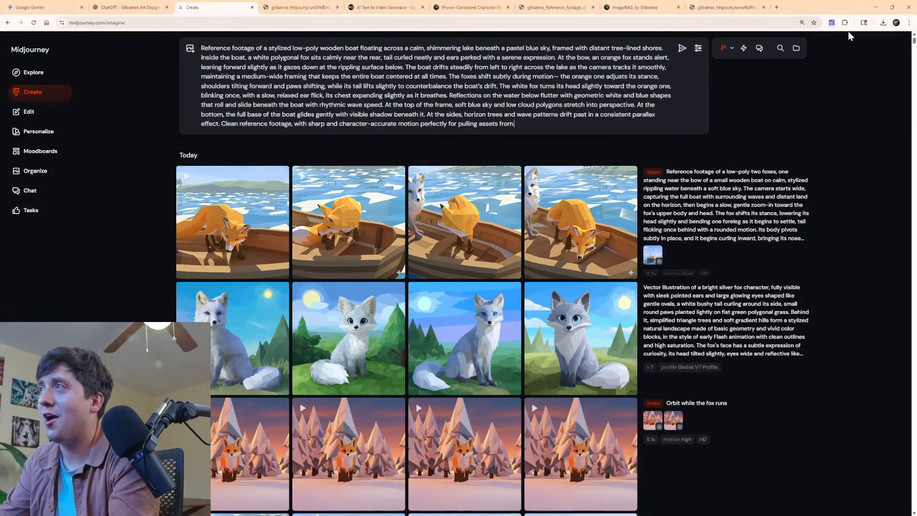
Attach the downloaded frame of the two foxes as the video's starting image and submit the generation.
click(883, 22)
drag(812, 54, 249, 143)
key(Return)
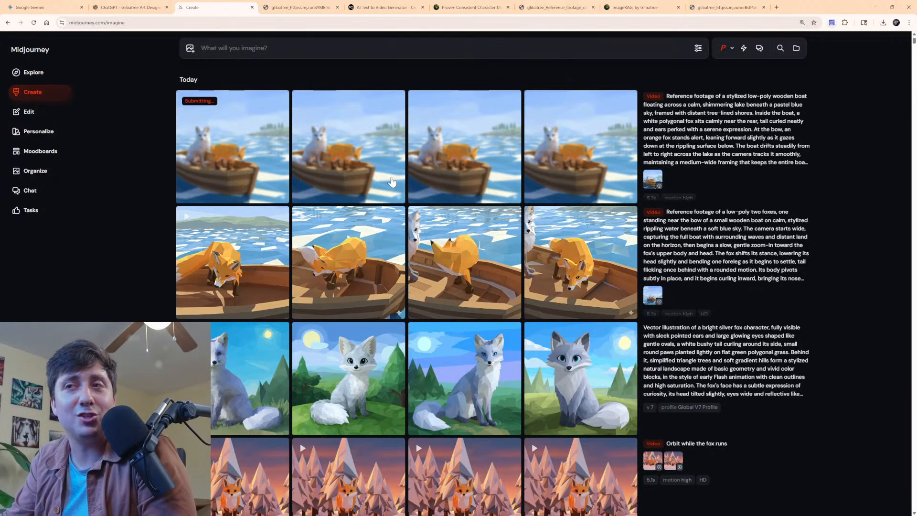
mouse_move(181, 264)
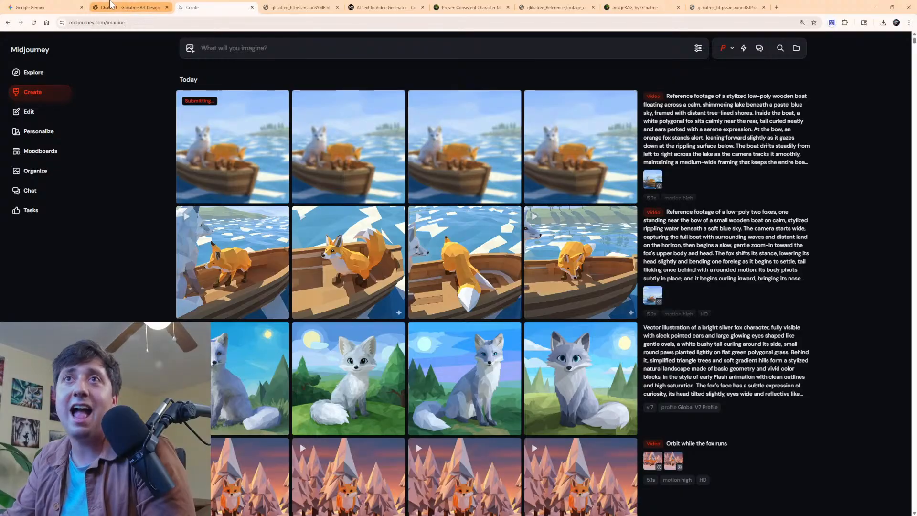
Switch to the Gemini chat with the detective fox and send the prompt "Have him sit on the ground here, disheartened".
click(139, 7)
click(30, 5)
scroll(150, 240, down, 6)
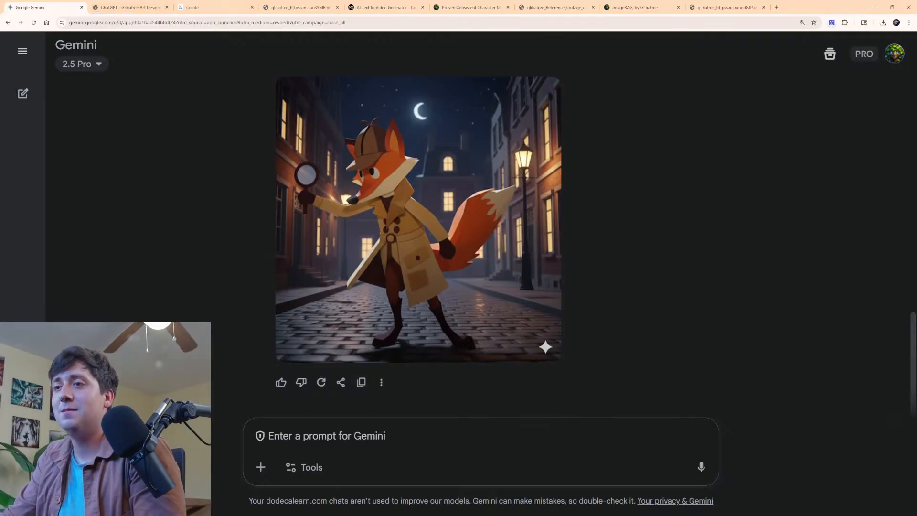
text(Have h)
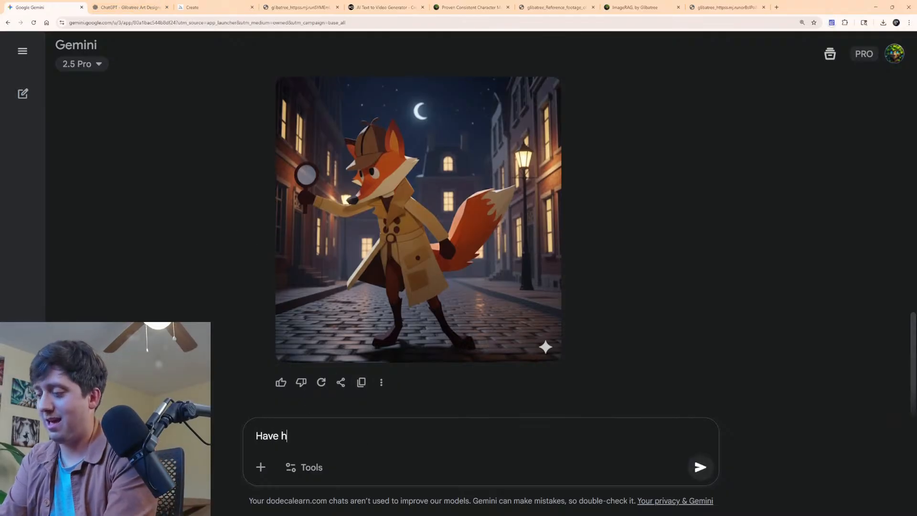
text(im sit on )
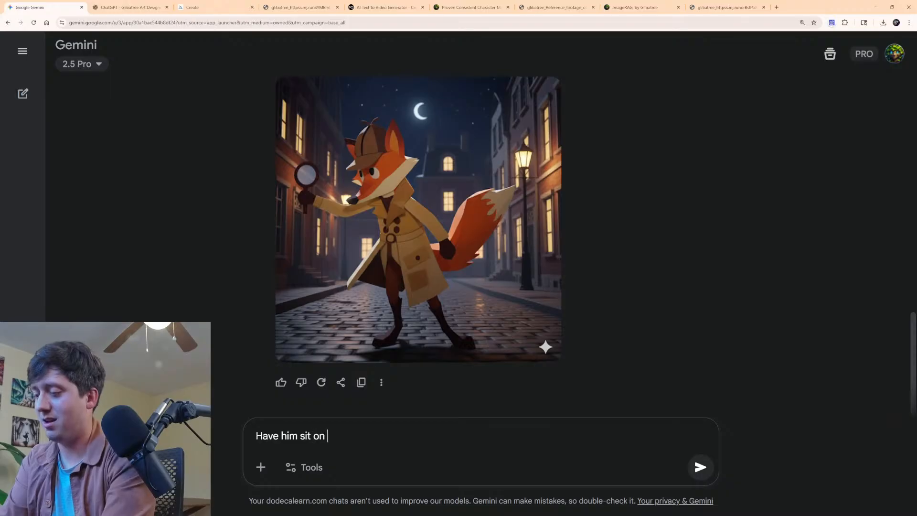
text(the groundn,)
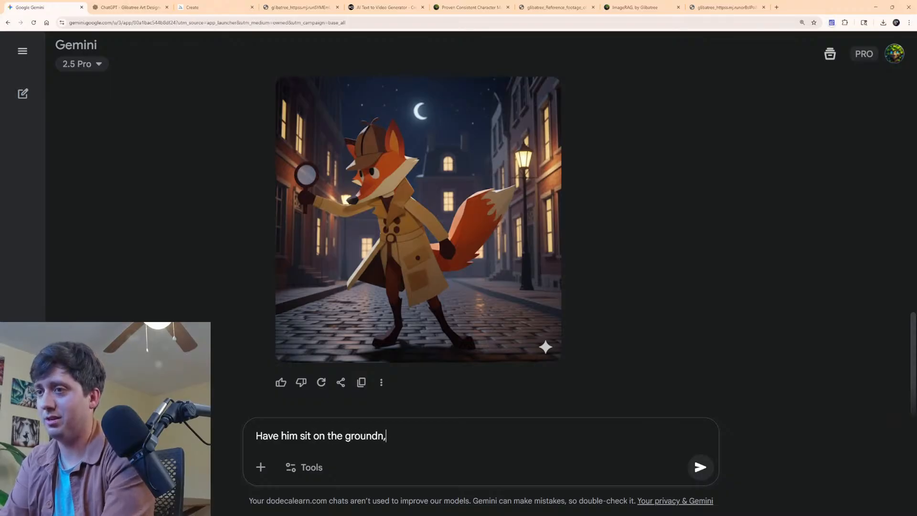
key(BackSpace)
text(here, )
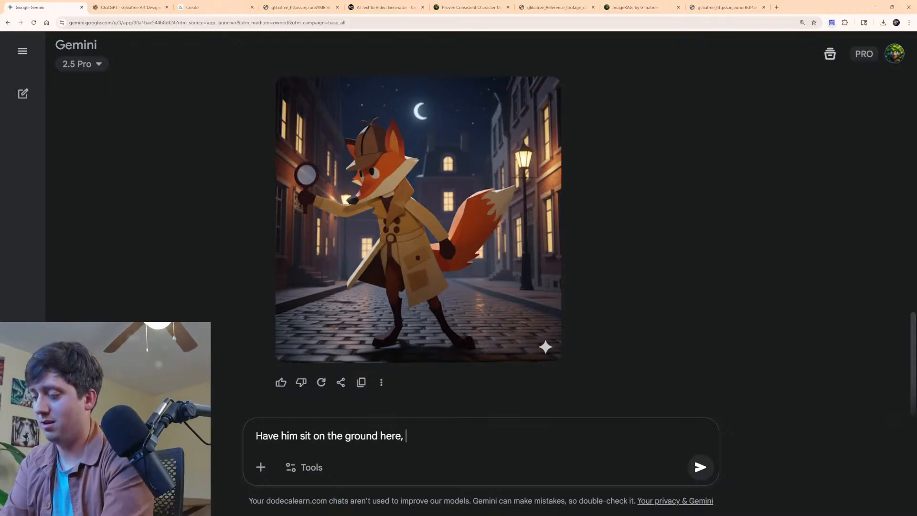
text(disheartended)
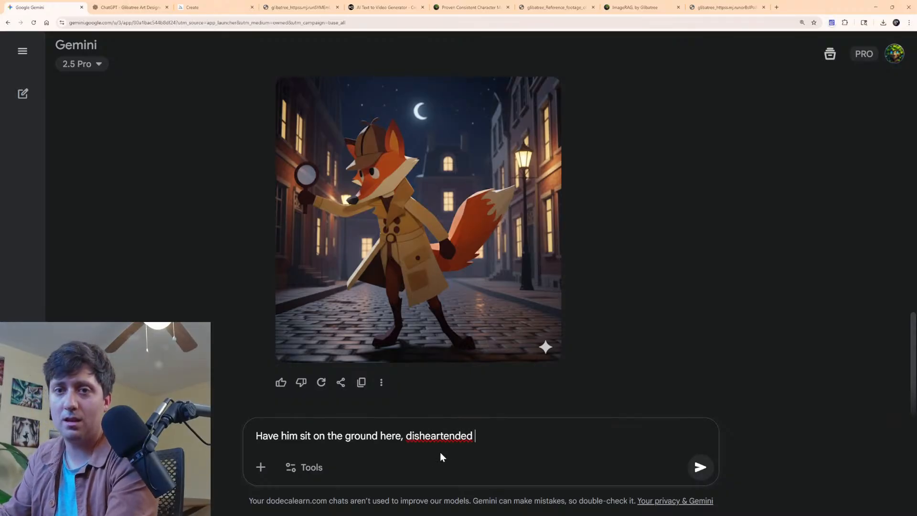
right_click(439, 435)
click(466, 287)
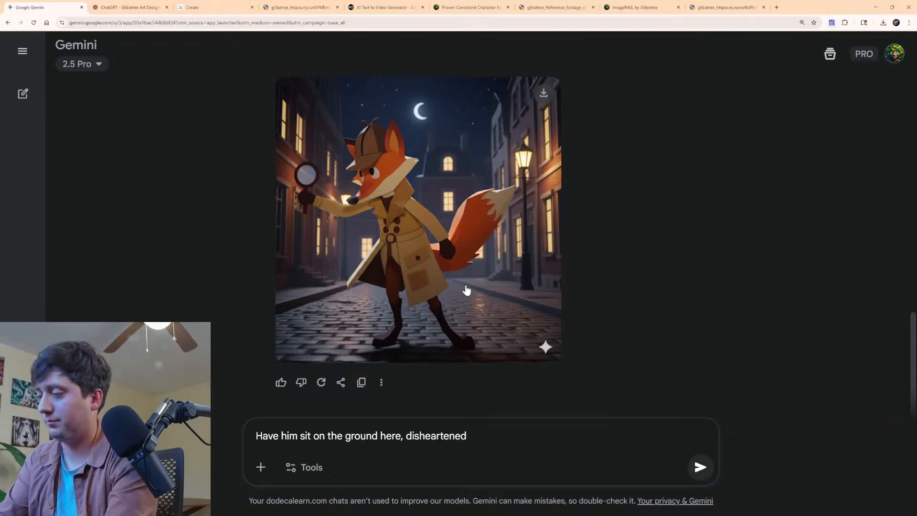
key(Return)
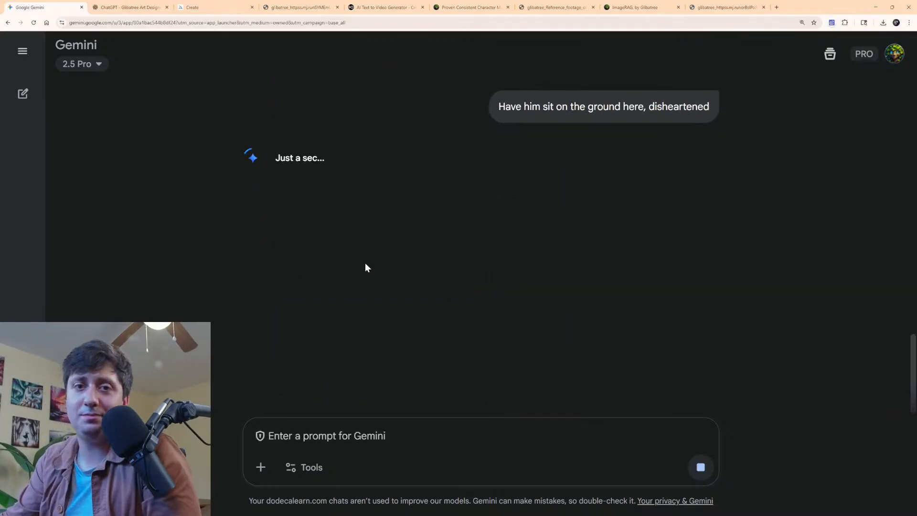
Look back at the earlier construction-paper request in Gemini and check the tracking-shot video's progress in Midjourney.
scroll(246, 205, up, 3)
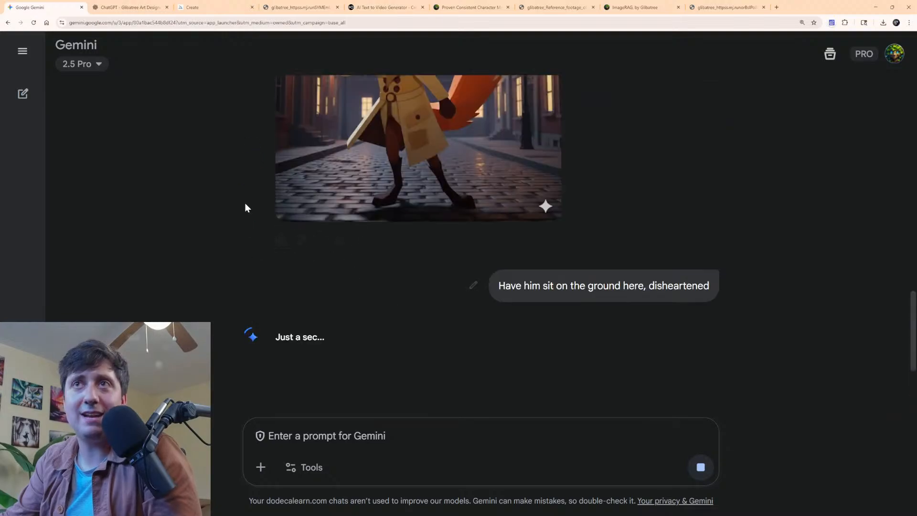
scroll(286, 130, up, 5)
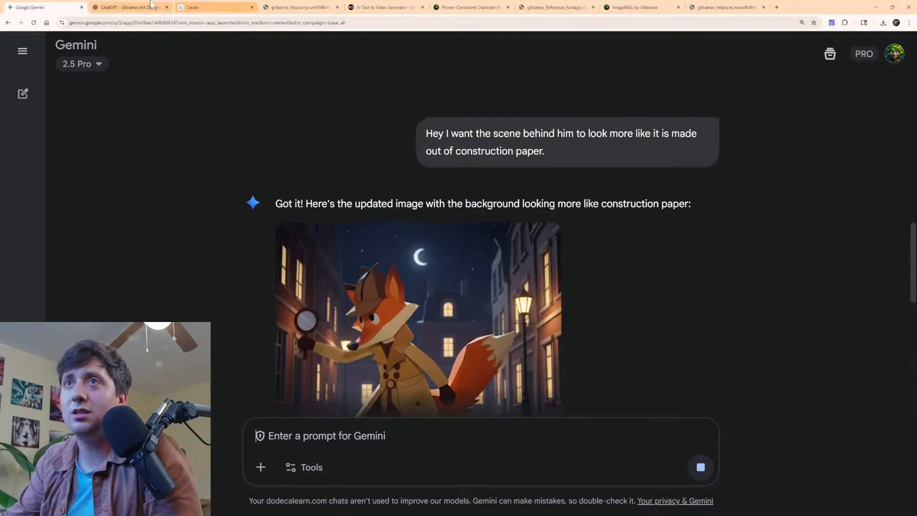
click(129, 7)
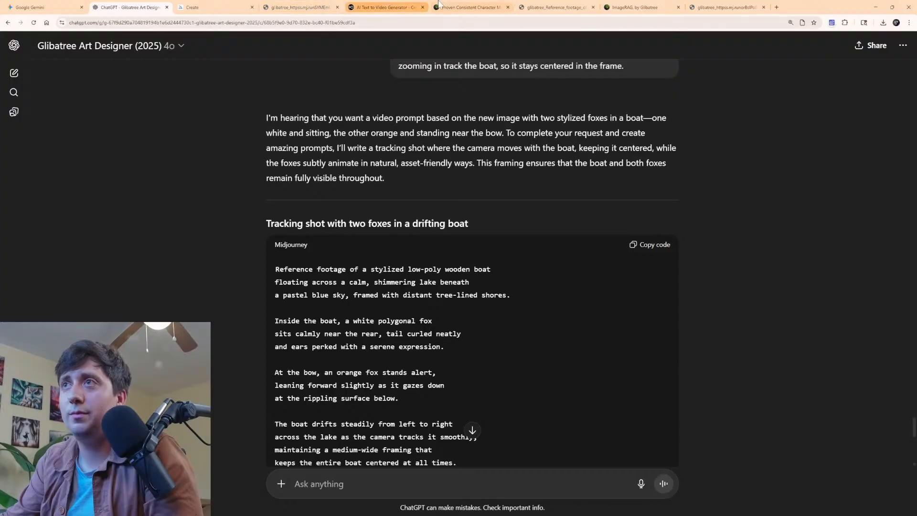
click(468, 7)
click(303, 6)
click(215, 7)
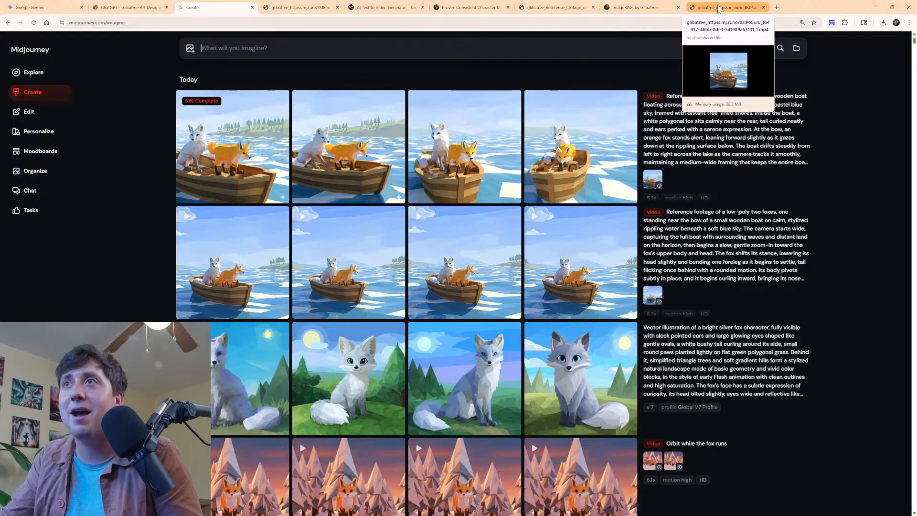
Switch to OpenArt and browse the list of models available for Text to Video.
click(383, 8)
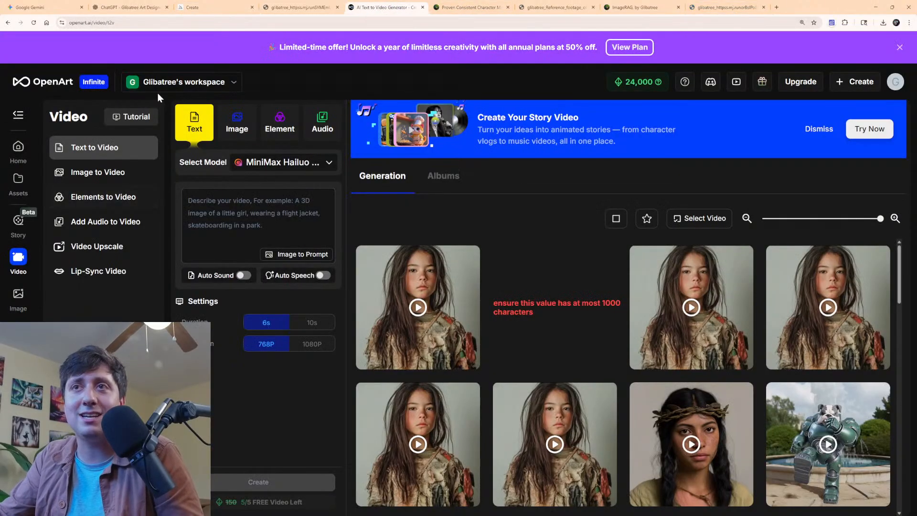
click(319, 125)
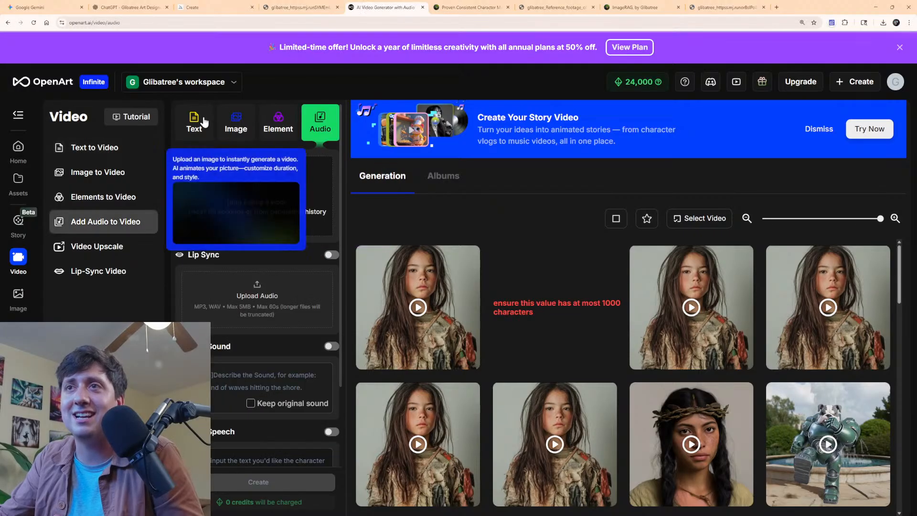
click(89, 148)
click(308, 162)
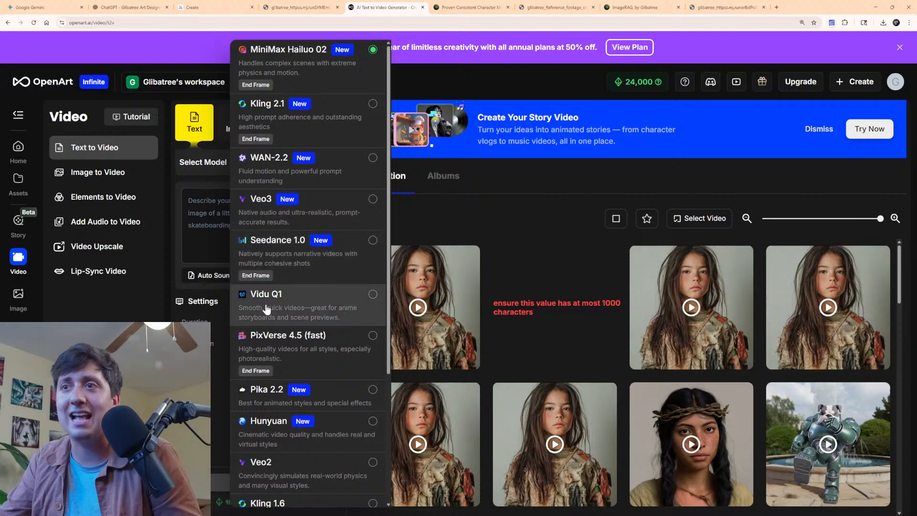
scroll(288, 348, down, 4)
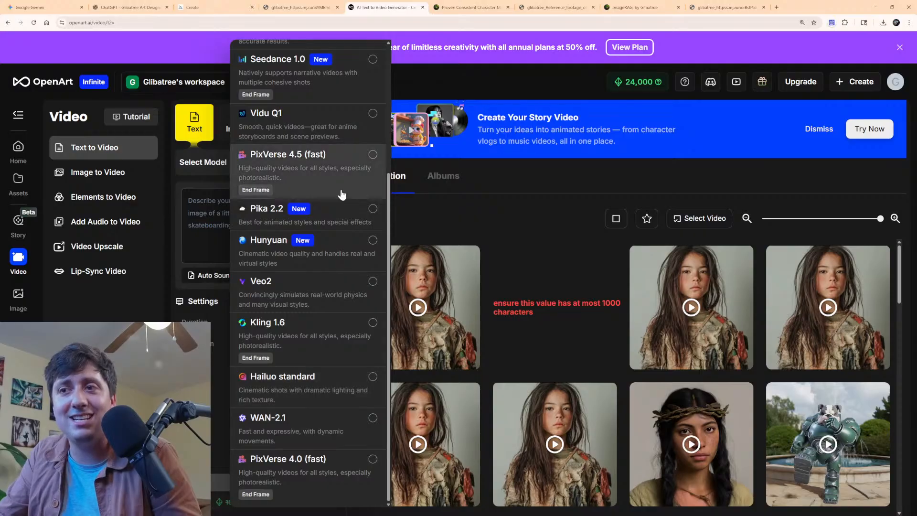
scroll(308, 425, up, 4)
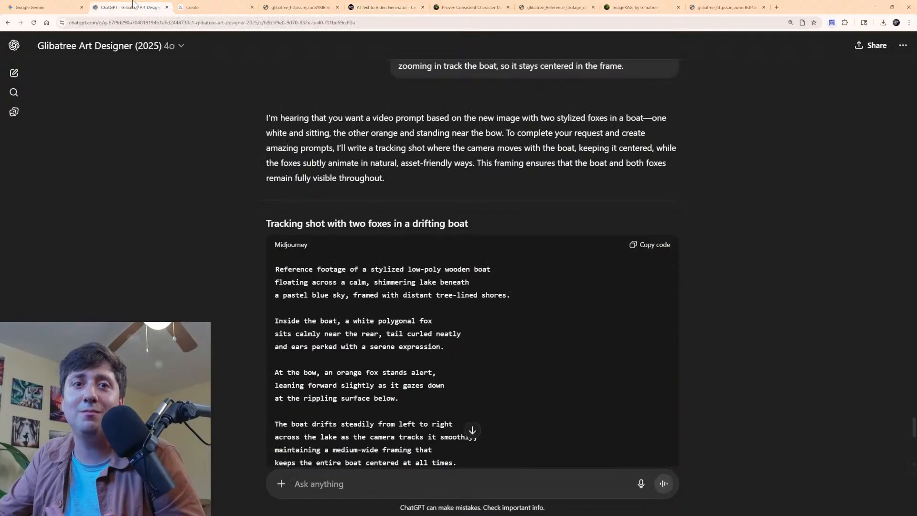
Reread the tracking-shot prompt in ChatGPT and view the first video of the earlier two-fox zoom-in set in Midjourney.
click(130, 7)
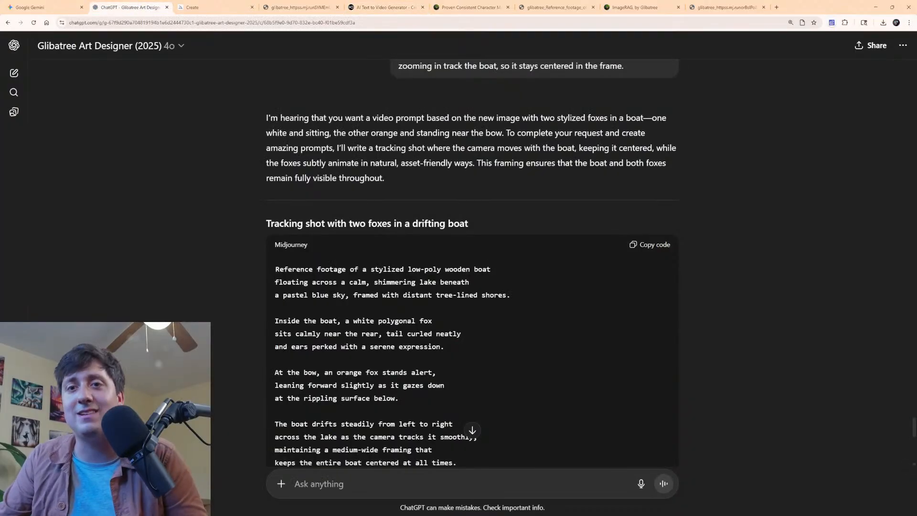
scroll(101, 124, down, 3)
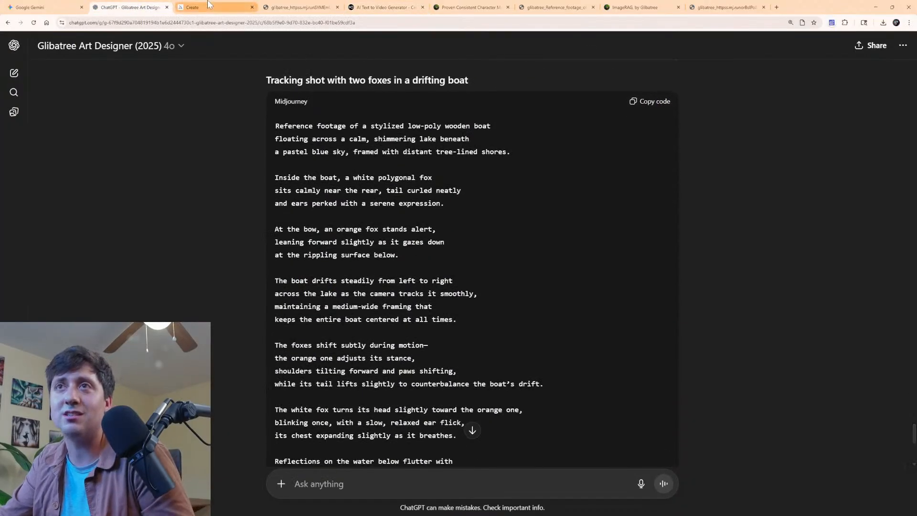
click(206, 7)
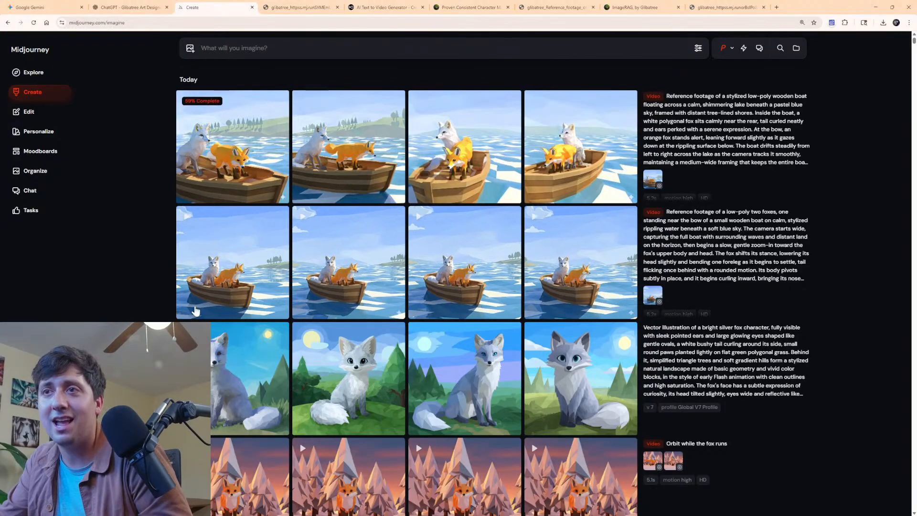
click(197, 280)
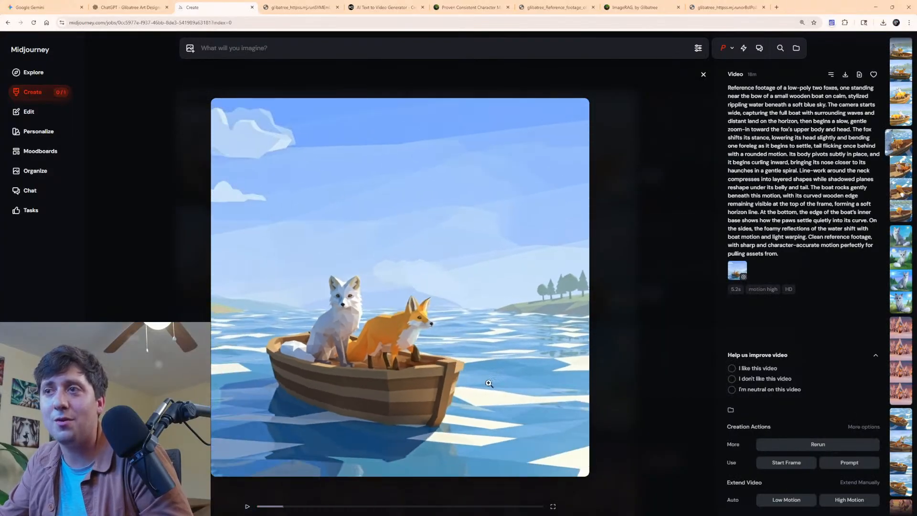
key(Escape)
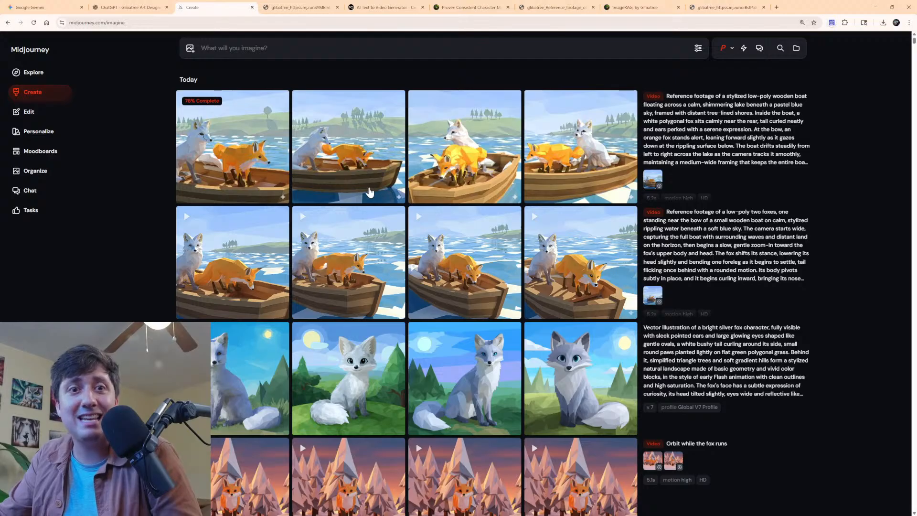
Return to Gemini and compare the new sitting fox image with the earlier standing detective fox for character consistency.
click(52, 5)
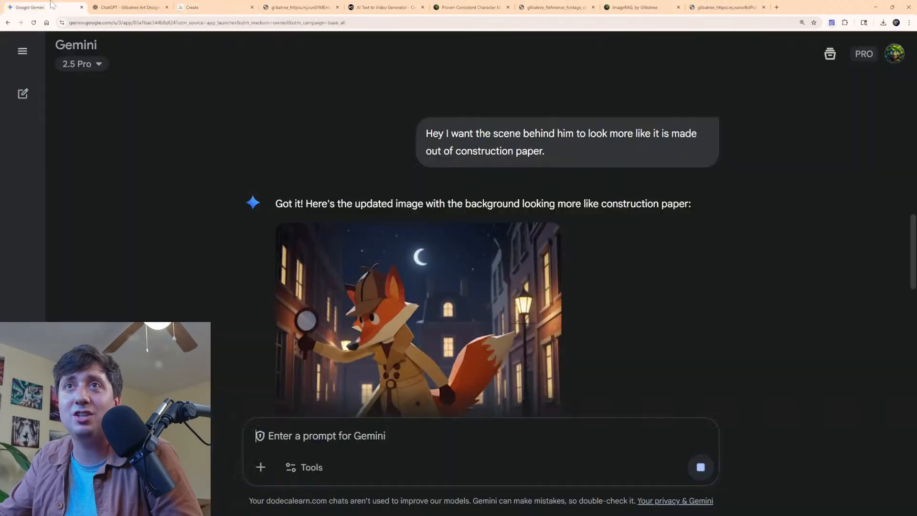
scroll(441, 245, up, 6)
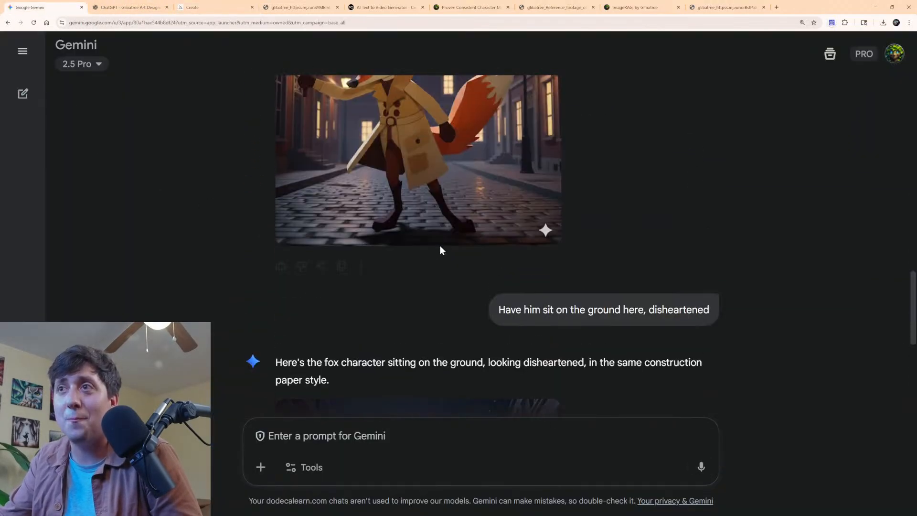
scroll(447, 157, up, 5)
scroll(449, 230, down, 4)
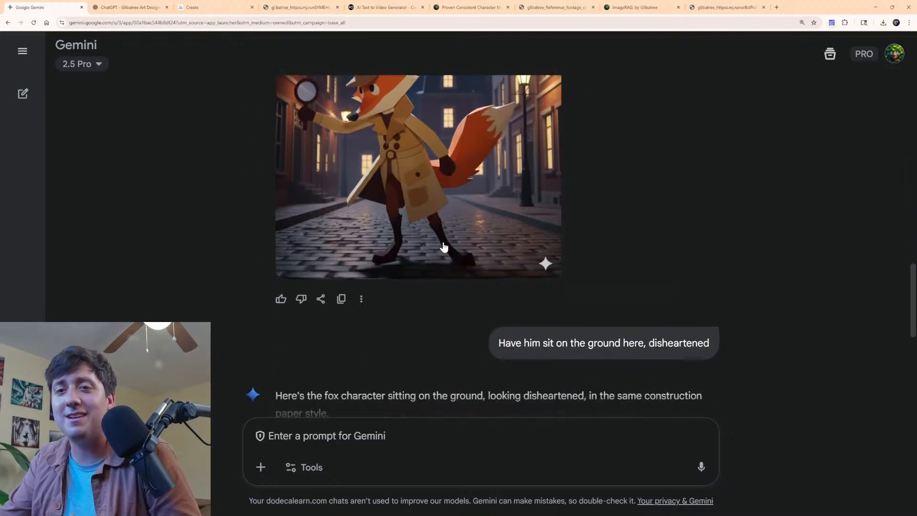
scroll(444, 247, down, 6)
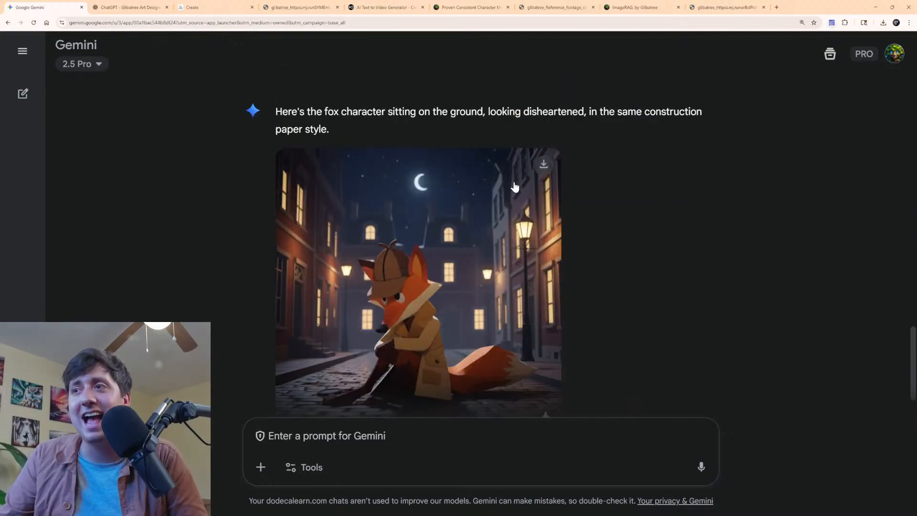
scroll(478, 229, down, 2)
scroll(439, 272, up, 10)
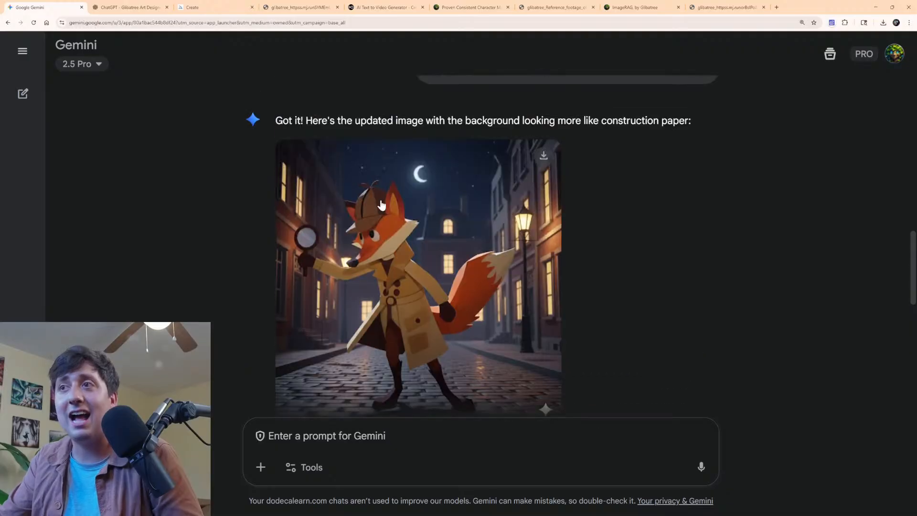
scroll(382, 205, down, 10)
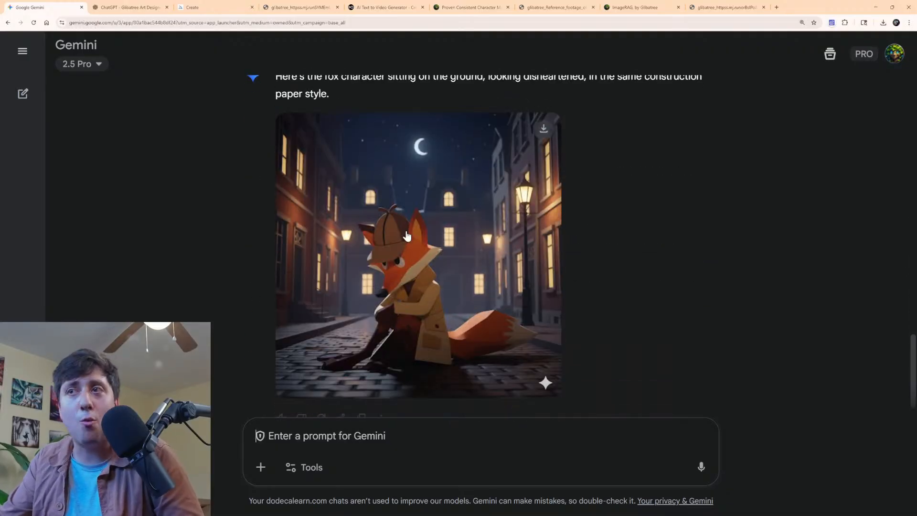
scroll(407, 236, up, 7)
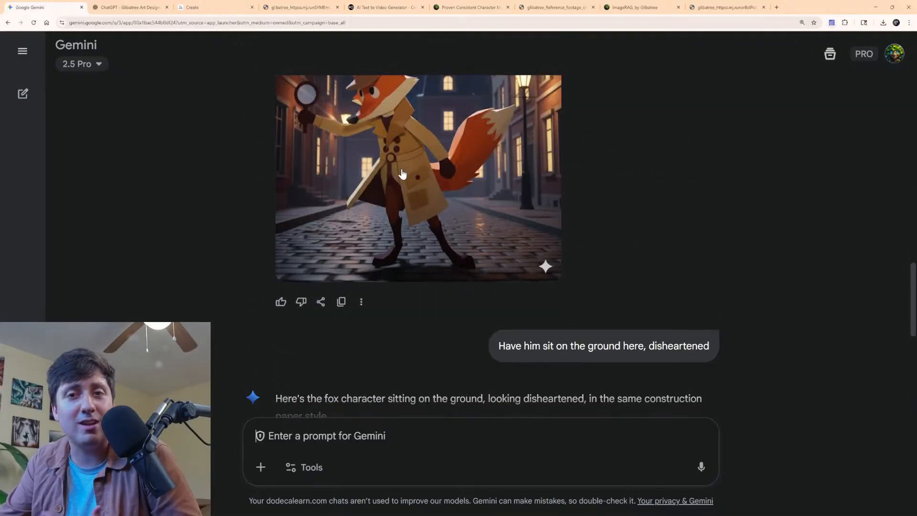
click(118, 5)
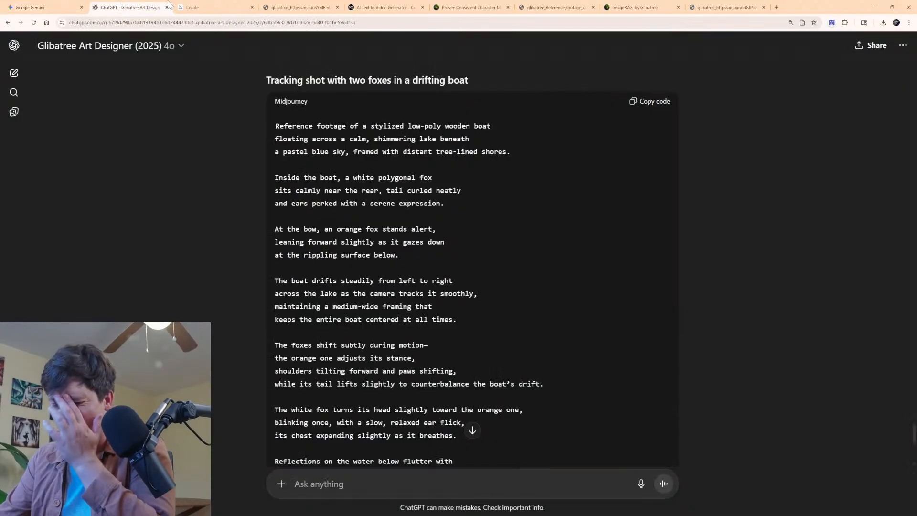
Switch to Midjourney and look over the tracking-shot previews and the earlier fox image and video sets.
click(191, 7)
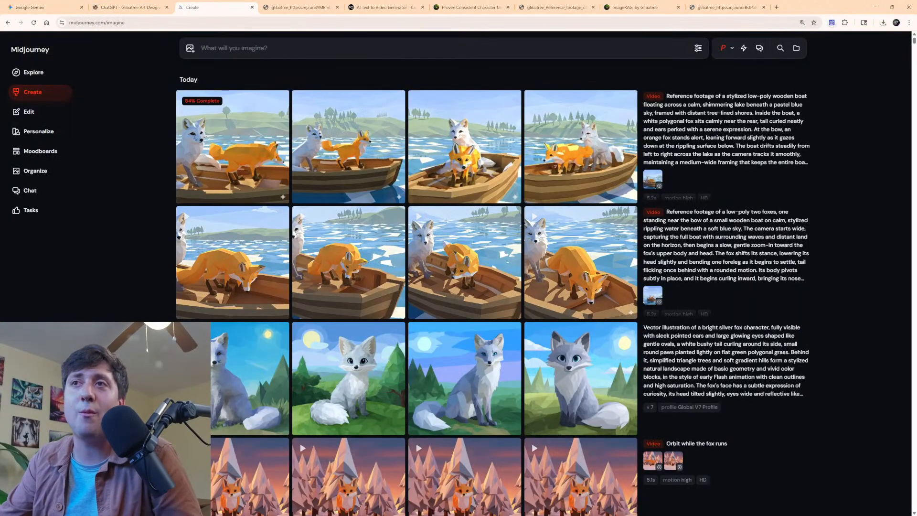
scroll(246, 117, down, 5)
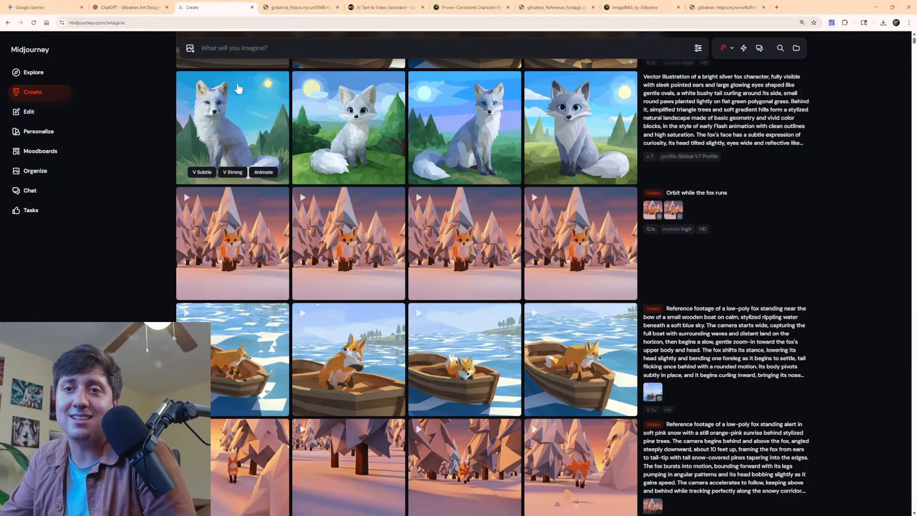
scroll(238, 89, up, 5)
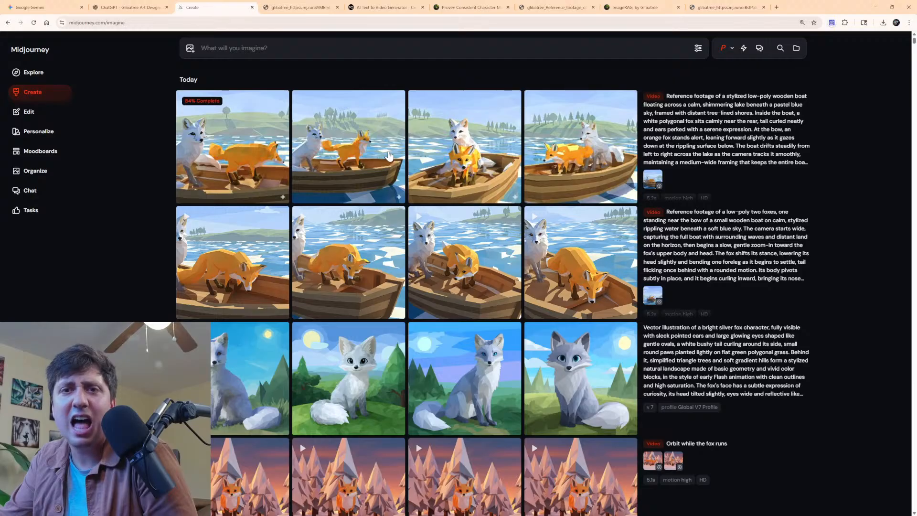
Glance at the detective fox in Gemini and the tracking-shot prompt in ChatGPT, and recheck the video's progress in Midjourney.
click(37, 7)
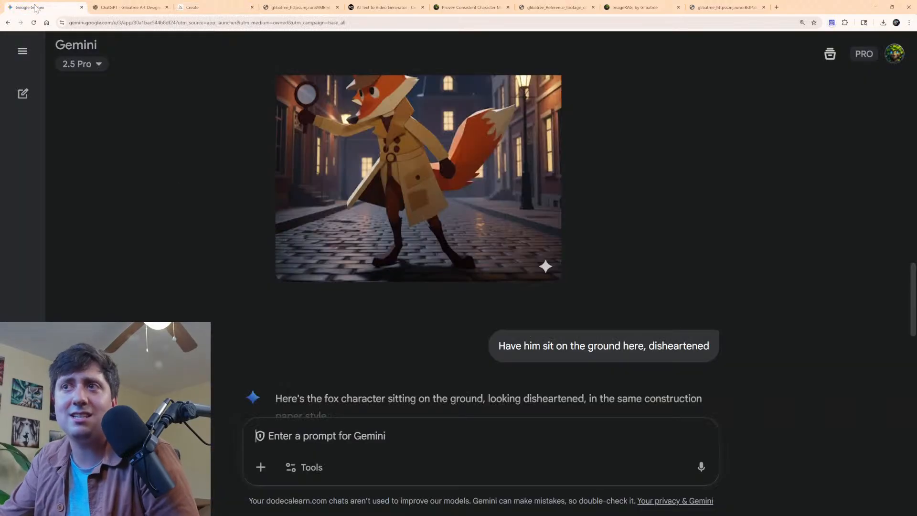
scroll(419, 261, up, 2)
scroll(419, 262, up, 12)
click(127, 7)
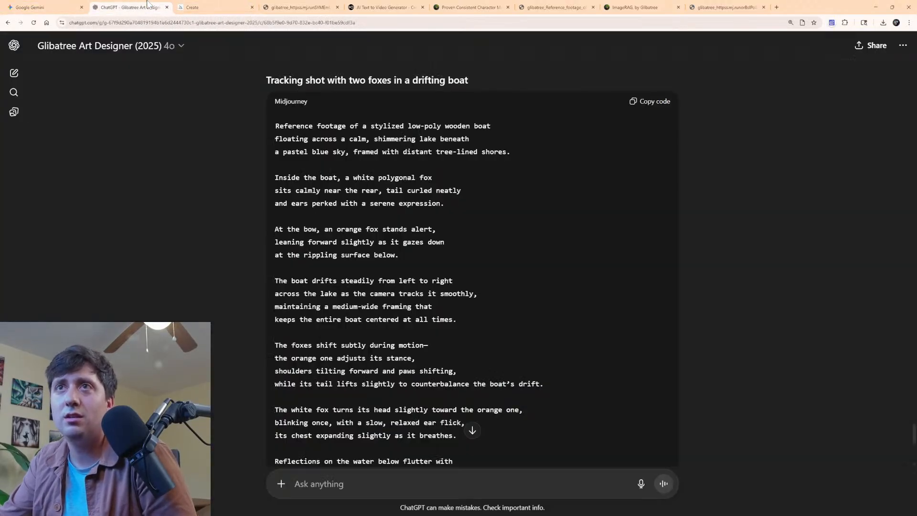
click(212, 7)
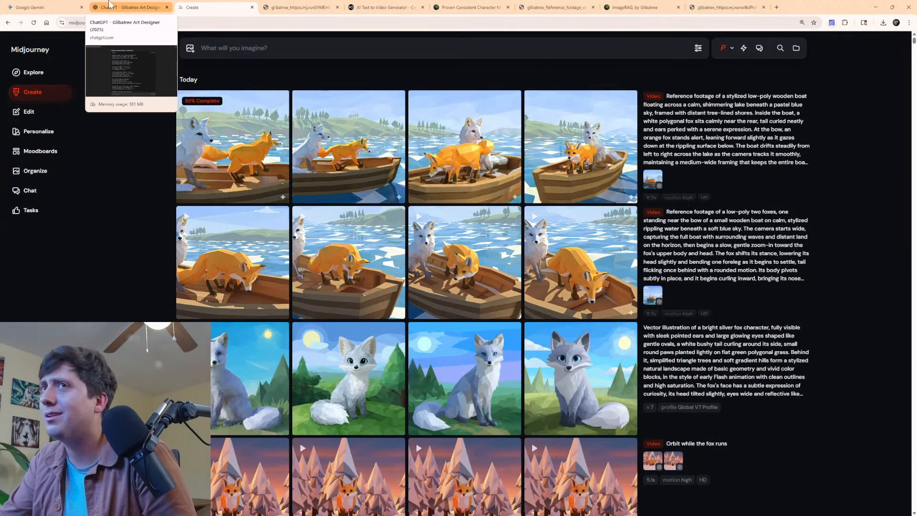
click(108, 6)
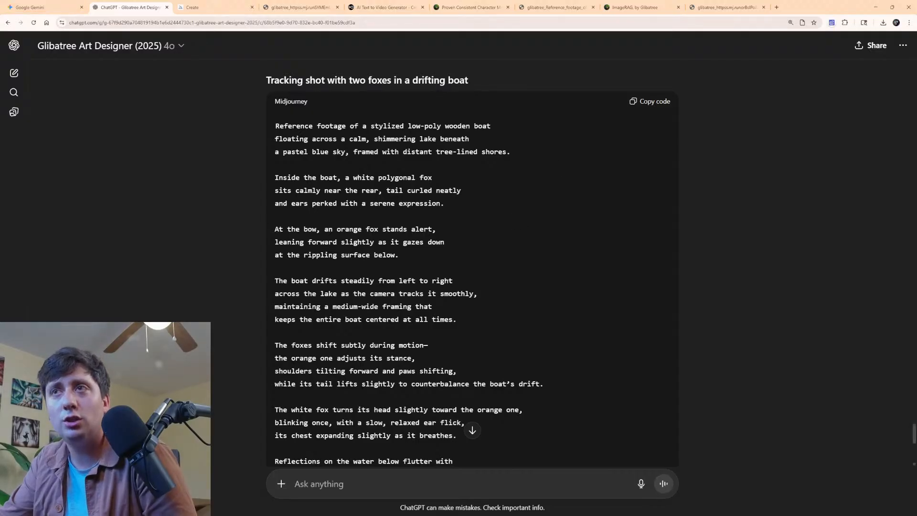
click(192, 7)
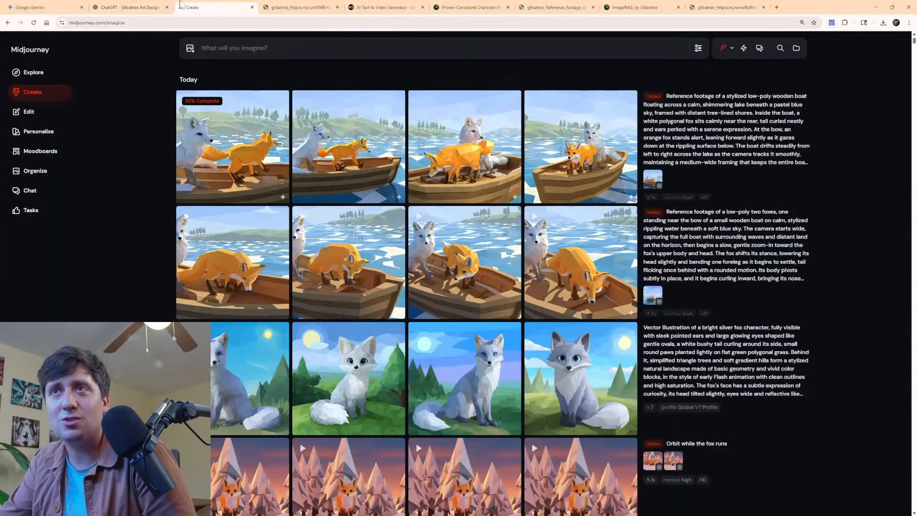
Return to Gemini and review the standing detective fox image and the construction-paper background request above it.
click(30, 7)
scroll(164, 194, down, 20)
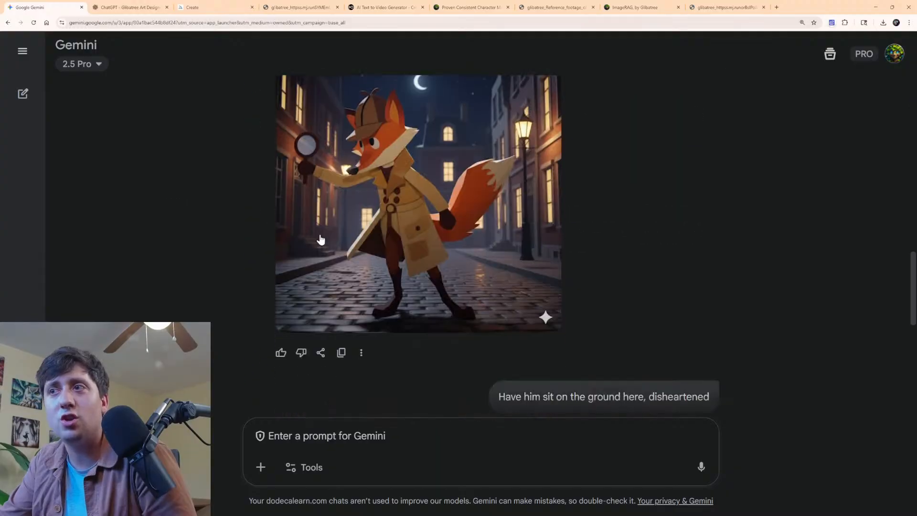
scroll(339, 238, down, 3)
scroll(378, 253, up, 7)
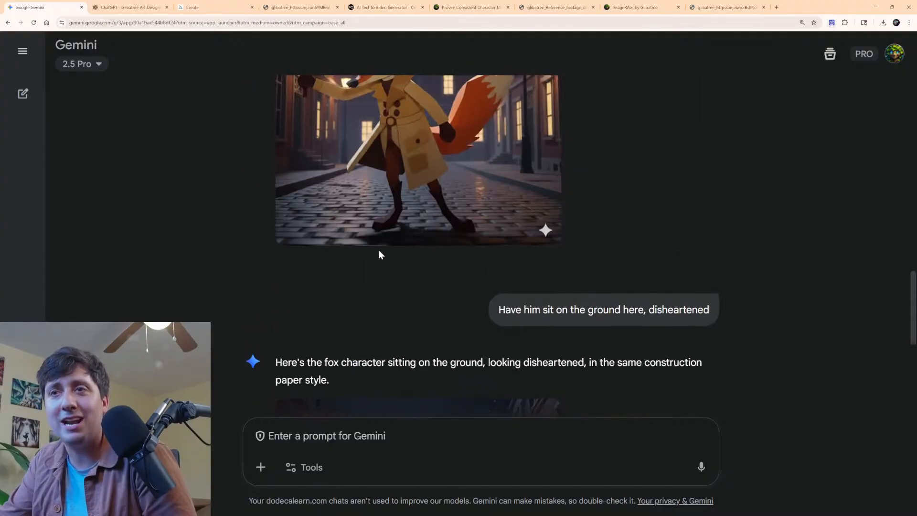
scroll(518, 289, up, 6)
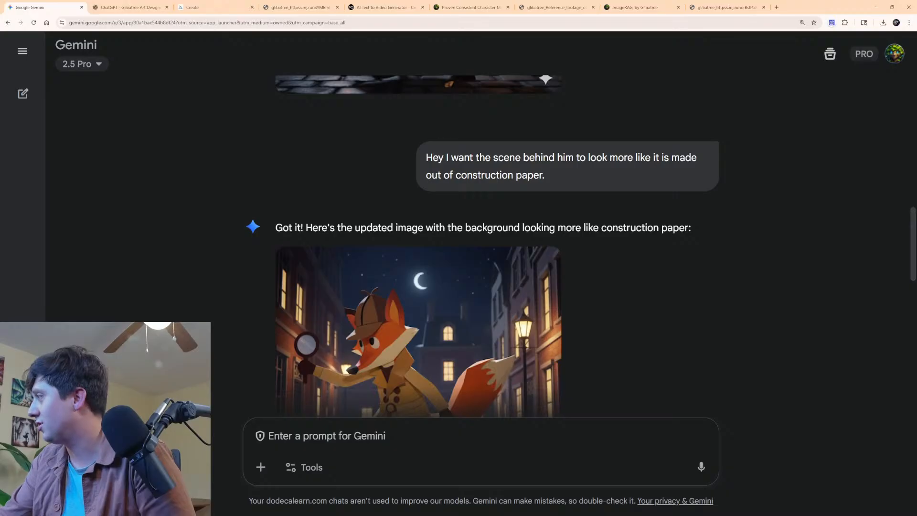
Attach two stitched ImageRAG magnifying-glass collages to the Gemini prompt and remove the first one.
drag(839, 399, 426, 420)
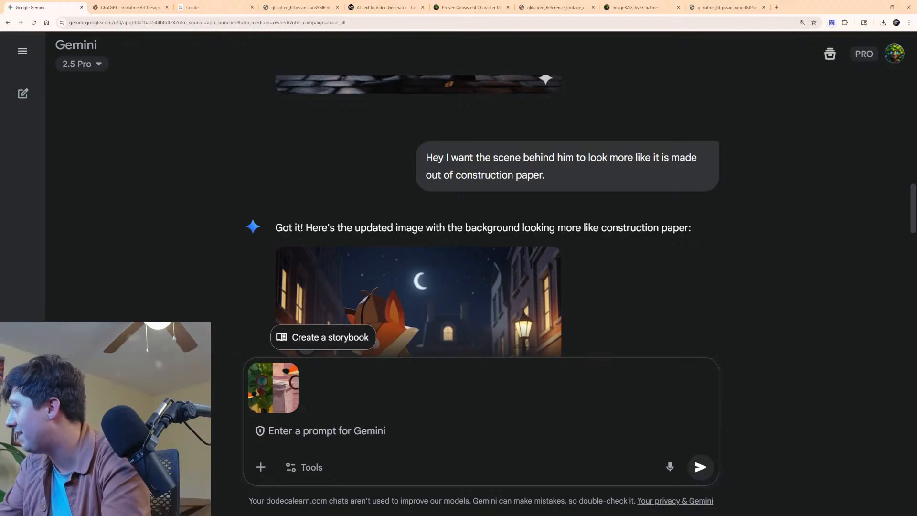
drag(915, 420, 532, 445)
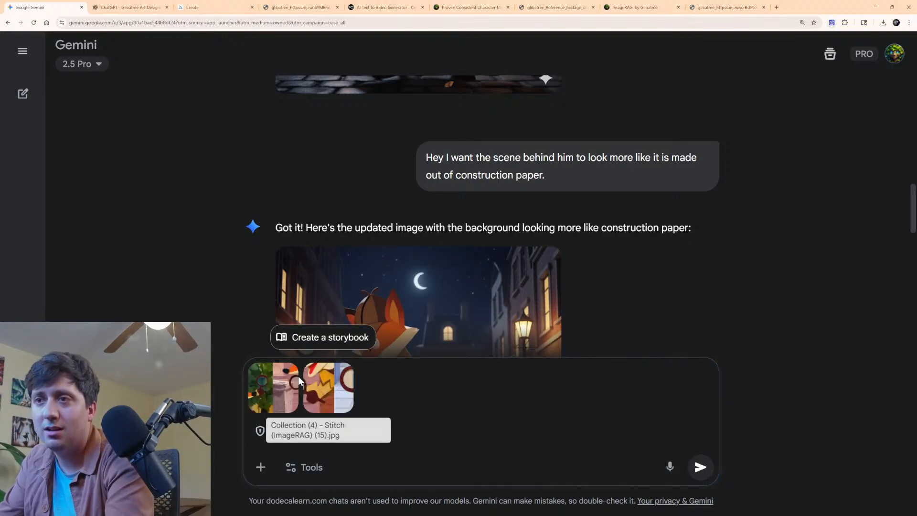
click(284, 378)
Send Gemini the request "Hey ca you fix the magnifying so they all look semi transparent" with the attached collage.
text(H)
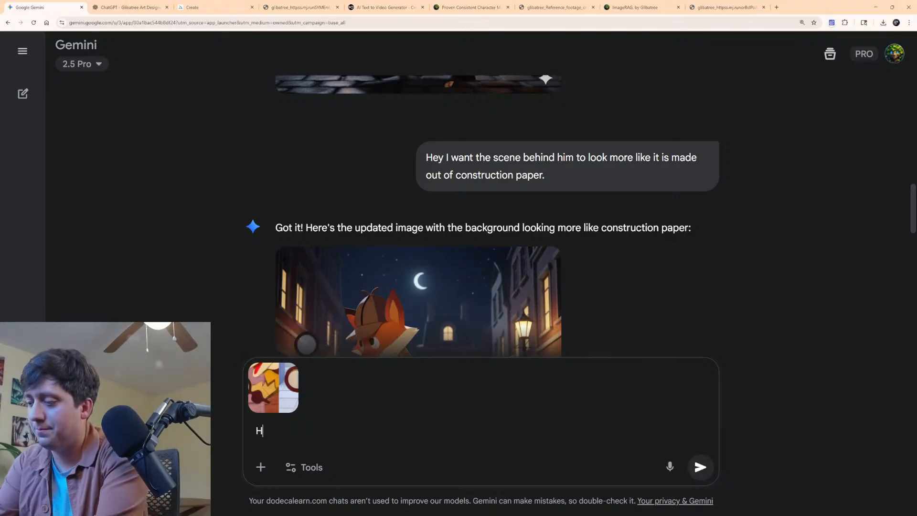
text(ey ca you fix)
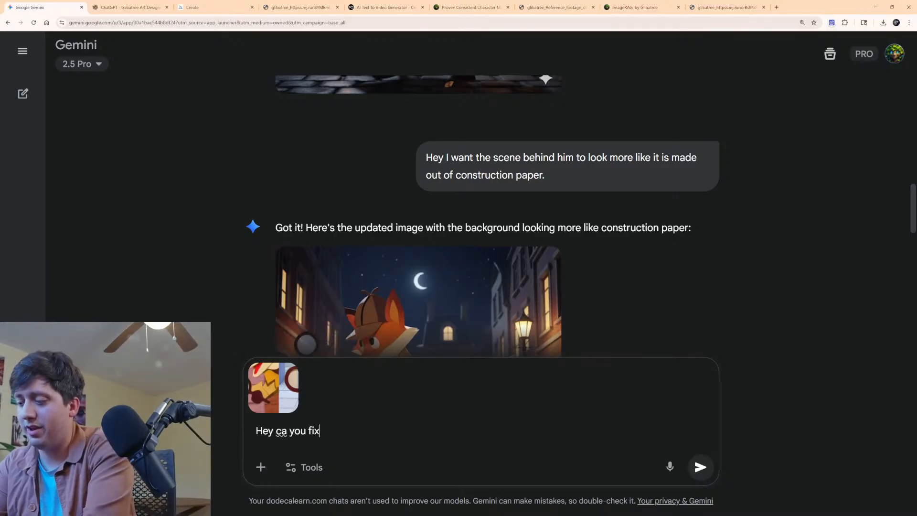
text( the magni)
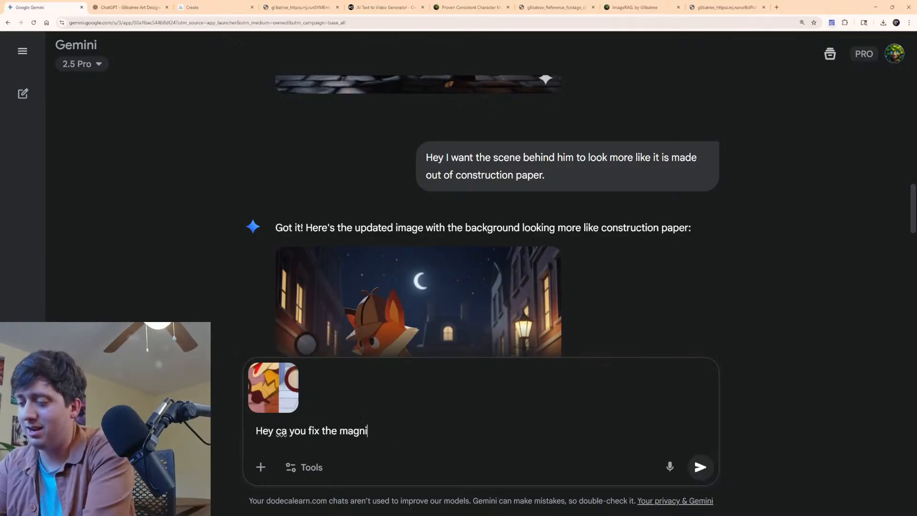
text(fyingn )
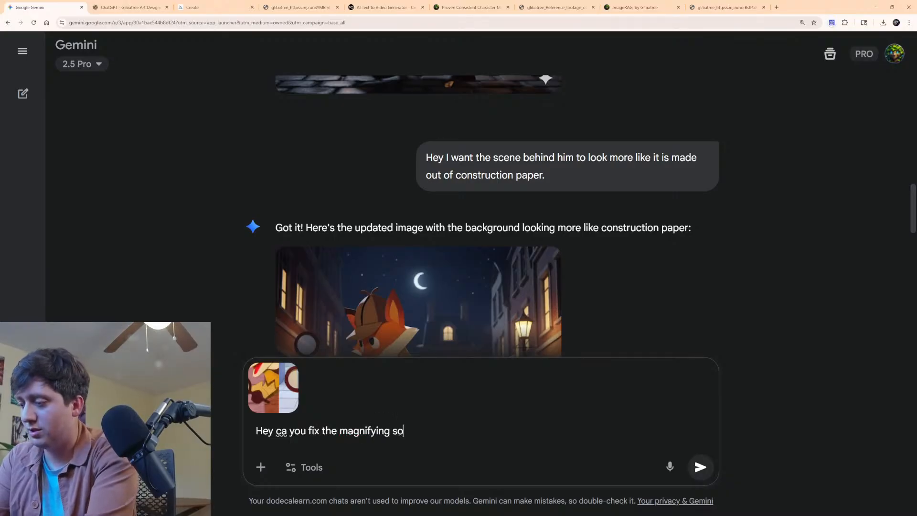
text( they all l)
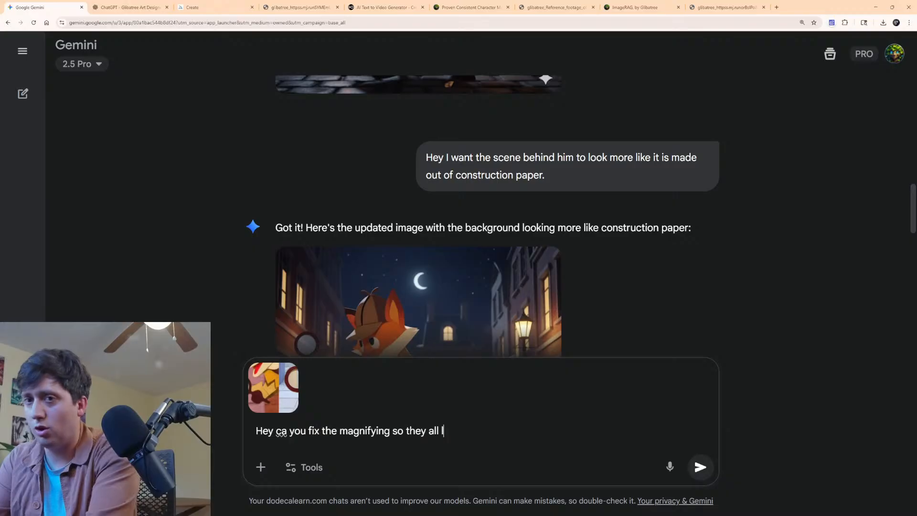
text(ook sem)
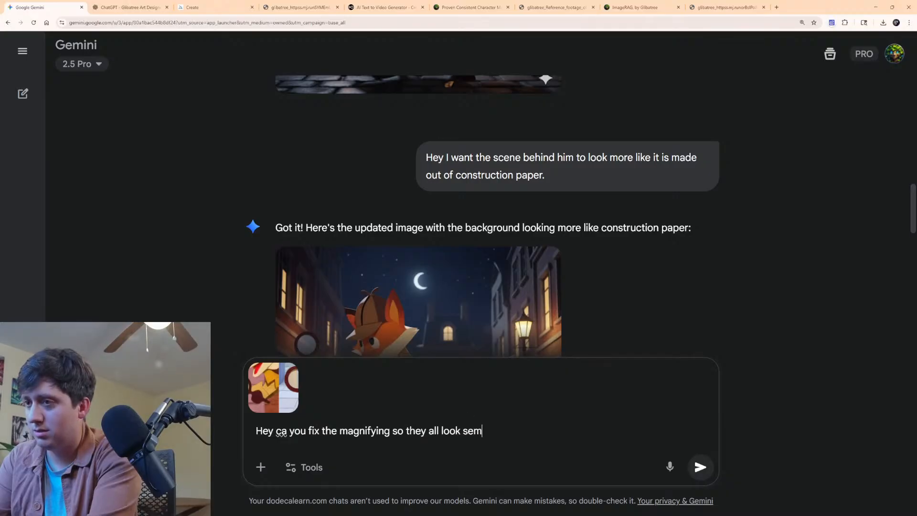
key(BackSpace)
key(BackSpace)
text(tr)
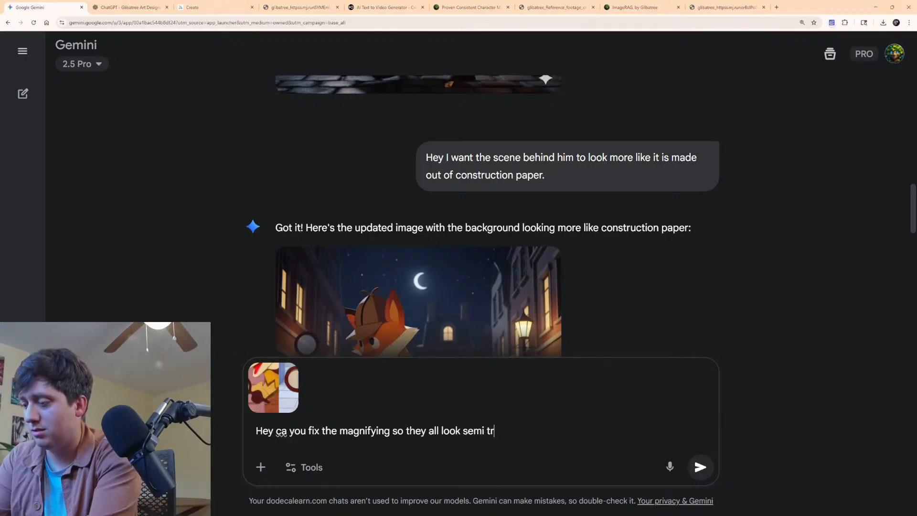
text(anspar)
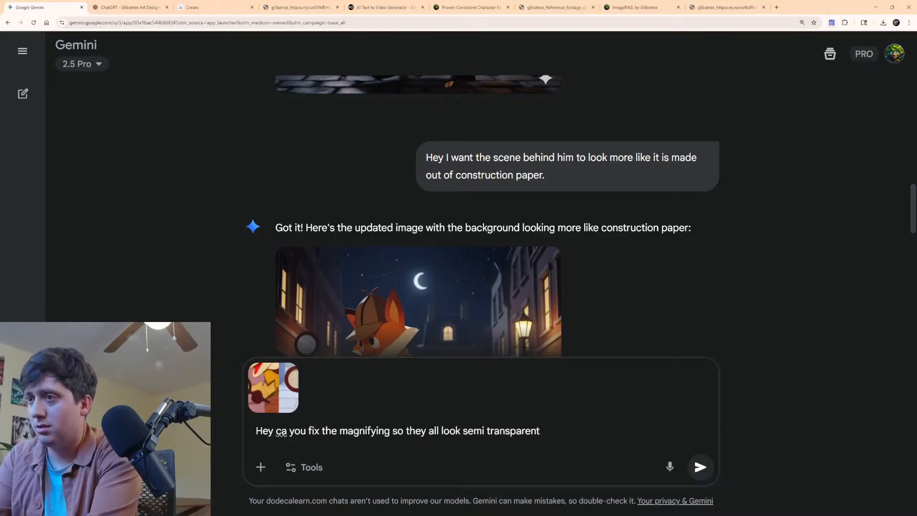
text(ent)
key(Return)
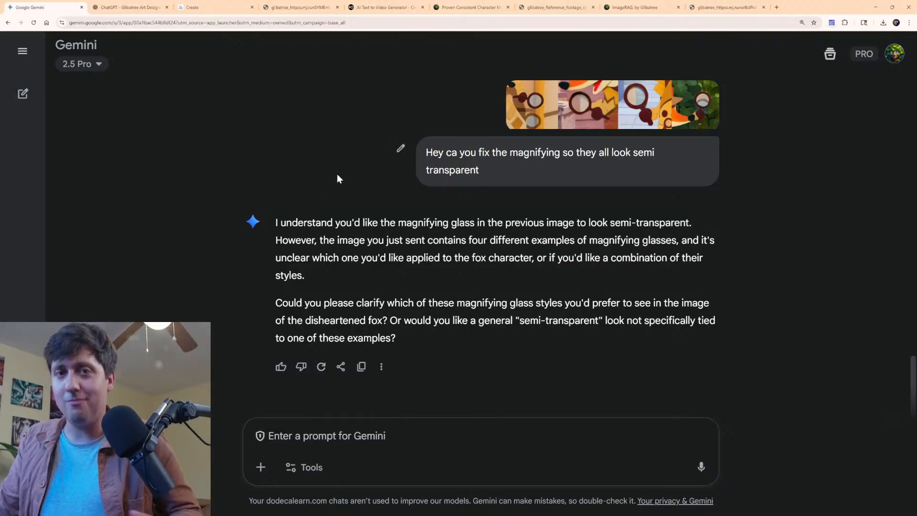
Switch to Midjourney, view the second two-fox tracking-shot video enlarged, and compare the set's previews with the earlier zoom-in set.
click(196, 7)
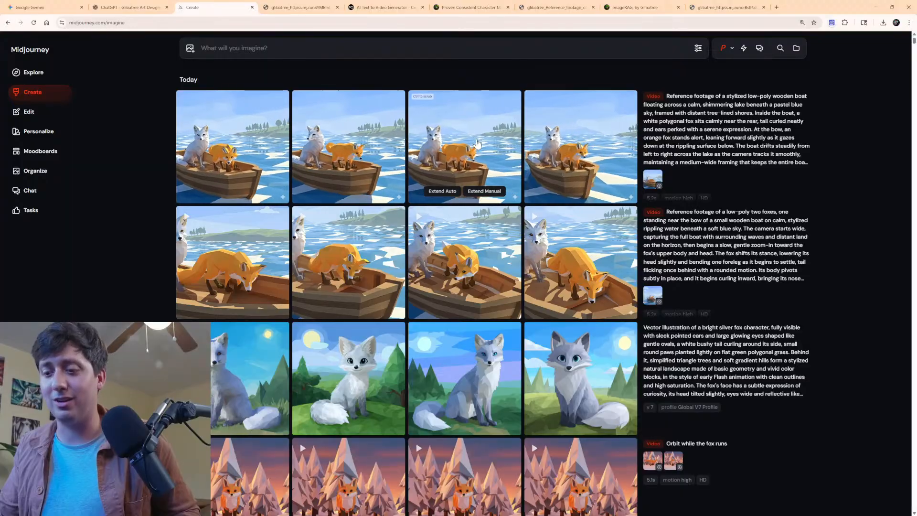
click(338, 154)
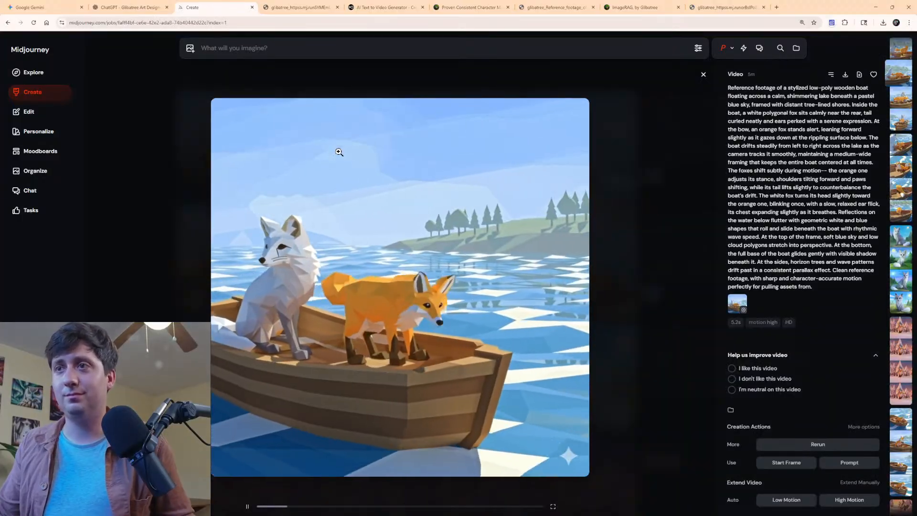
click(544, 64)
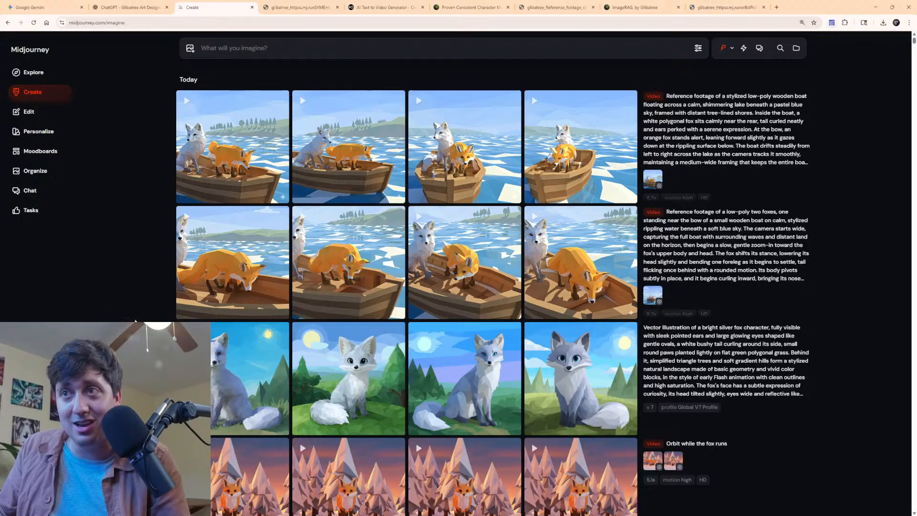
mouse_move(245, 264)
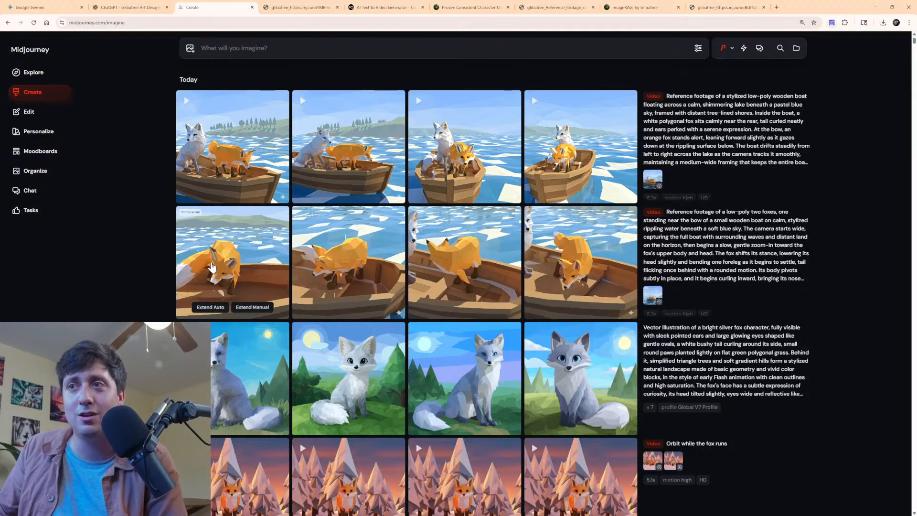
mouse_move(459, 153)
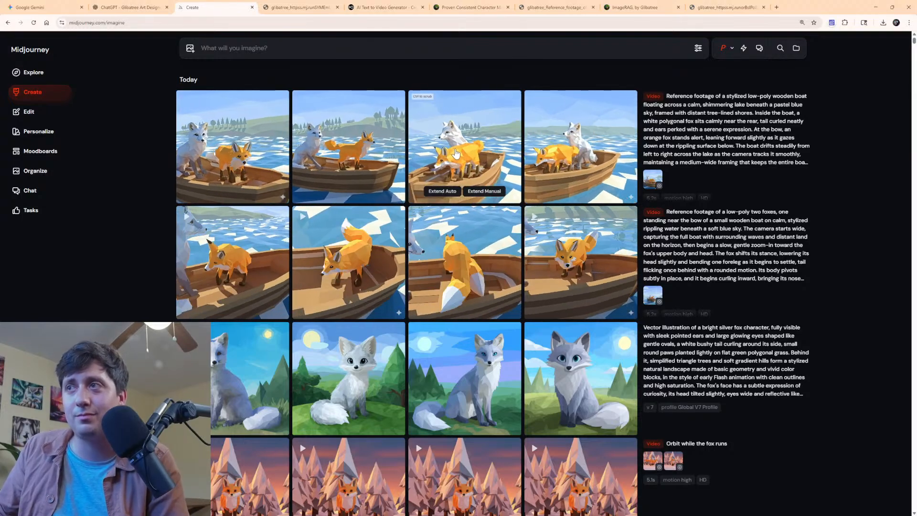
mouse_move(355, 154)
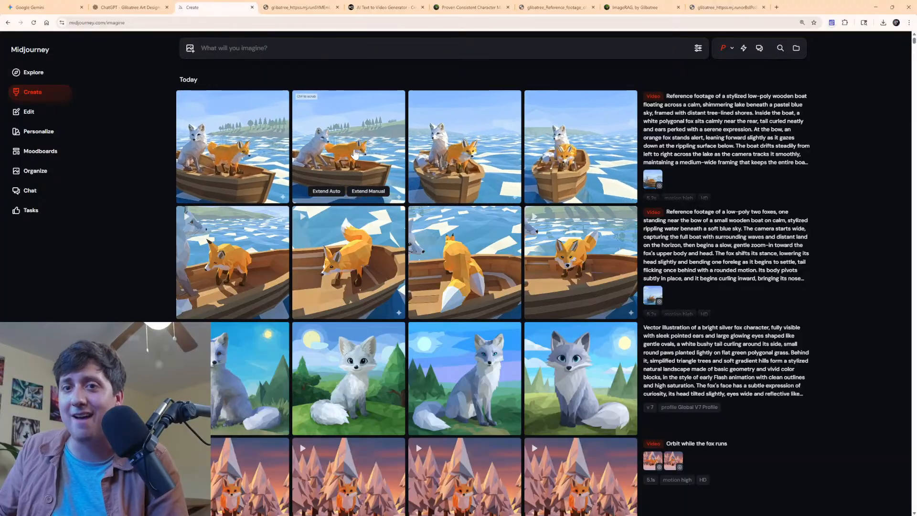
mouse_move(229, 149)
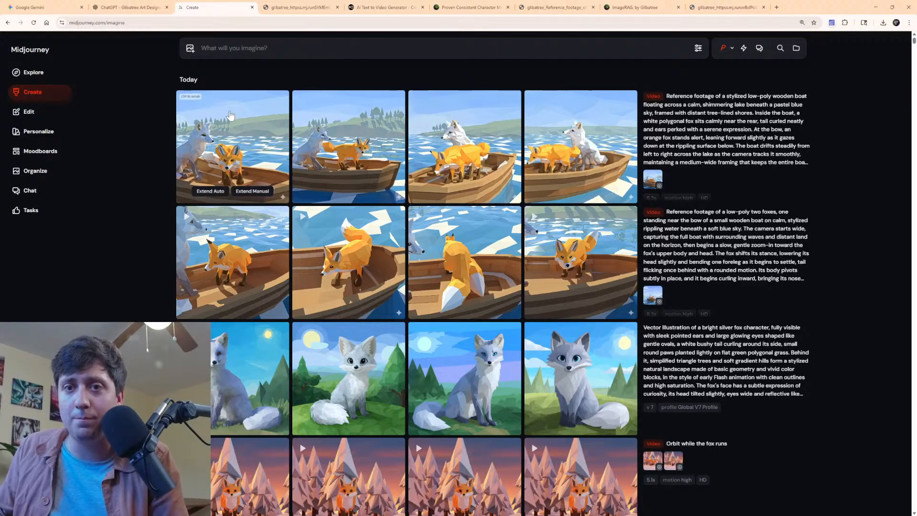
Search the Midjourney creations for "tunnel" and reuse the prompt of the closeup Seoul streetwear icon portrait.
click(781, 47)
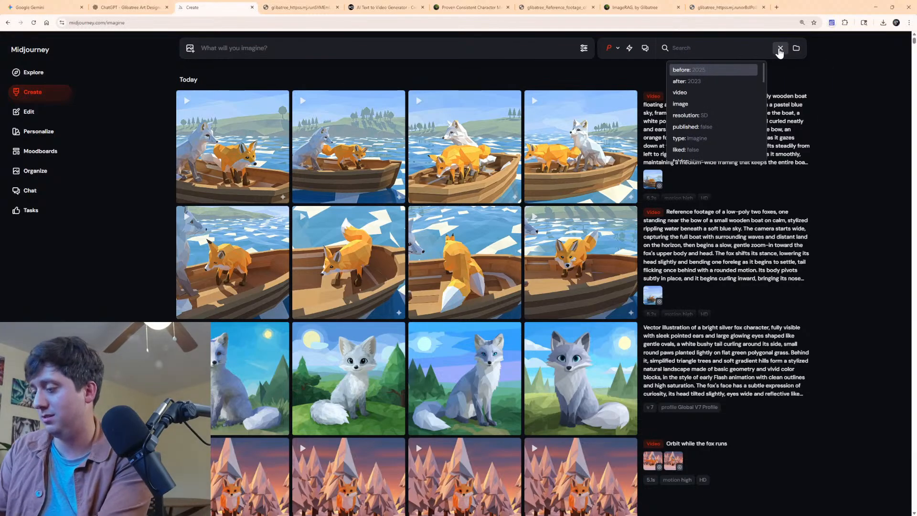
text(tunnel)
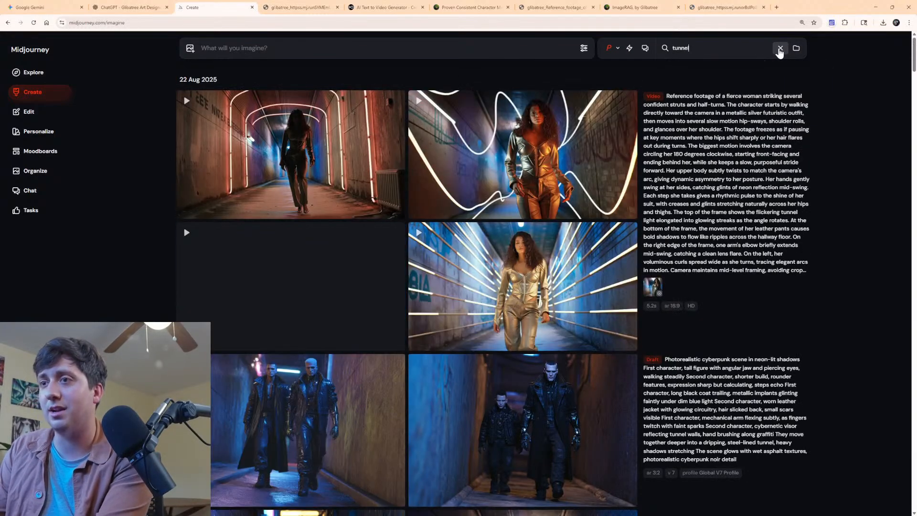
scroll(669, 173, down, 20)
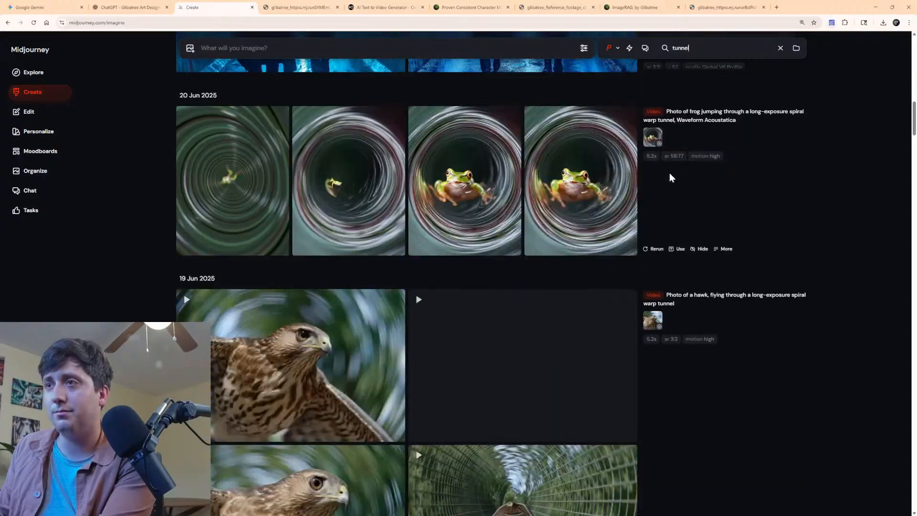
scroll(670, 174, down, 20)
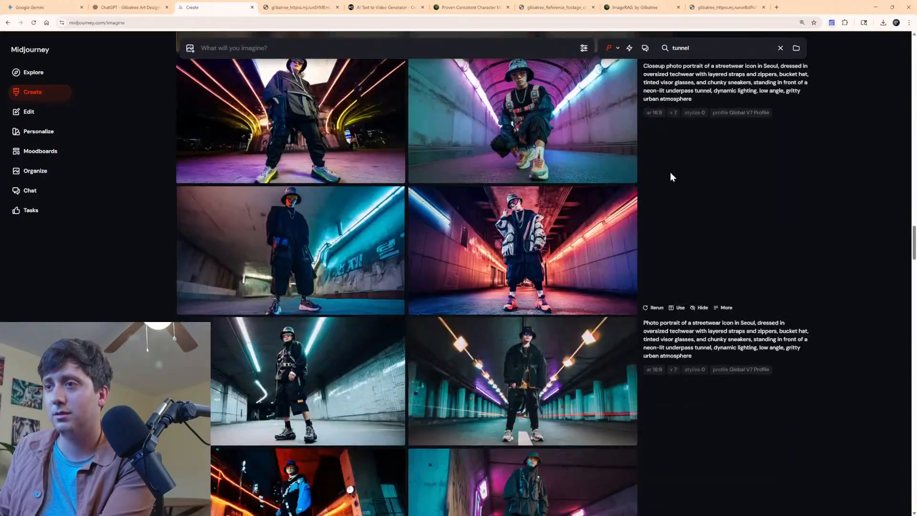
scroll(669, 172, up, 2)
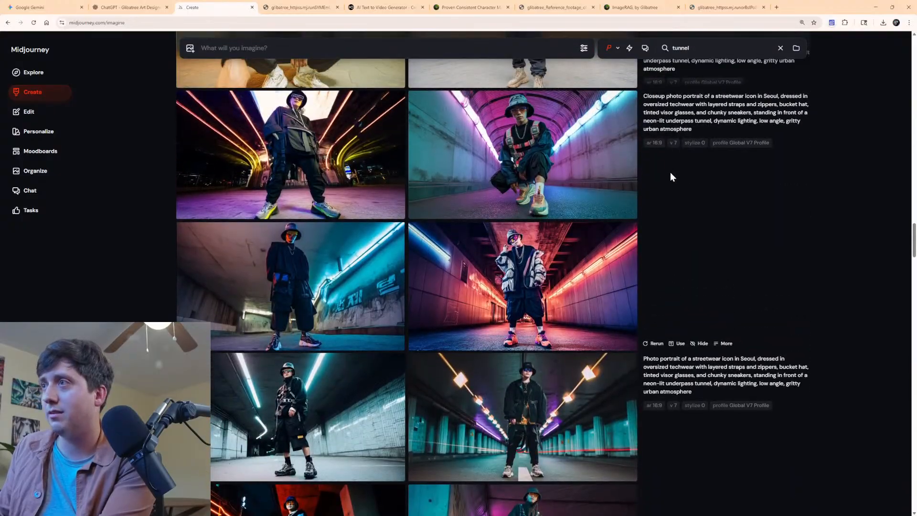
click(699, 119)
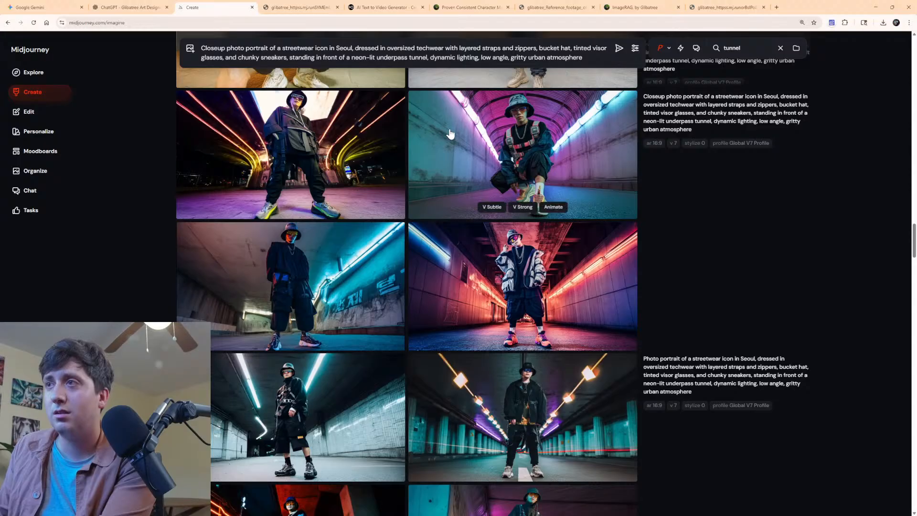
Open the crouching pink-and-teal tunnel portrait in the editor and erase the whole figure with a maximum-size brush.
click(478, 141)
click(846, 428)
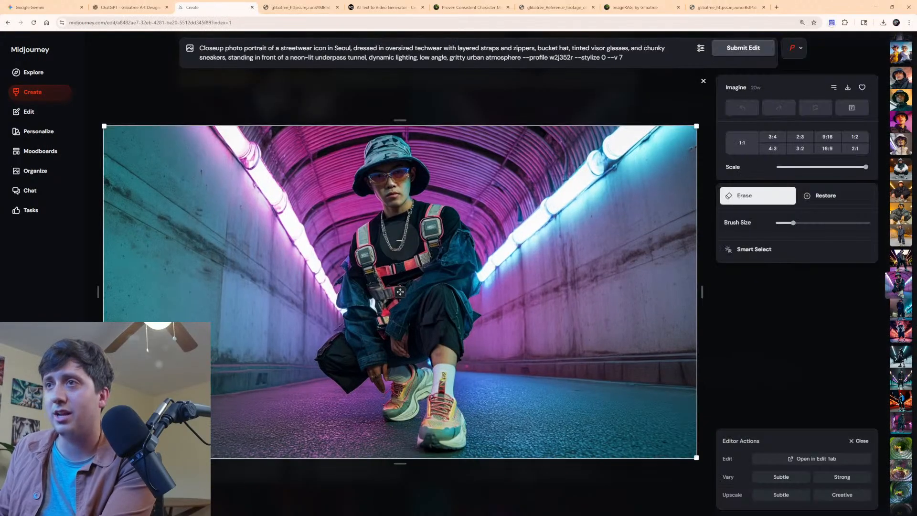
mouse_move(391, 227)
mouse_down()
mouse_move(420, 379)
mouse_move(379, 385)
mouse_move(389, 393)
mouse_up()
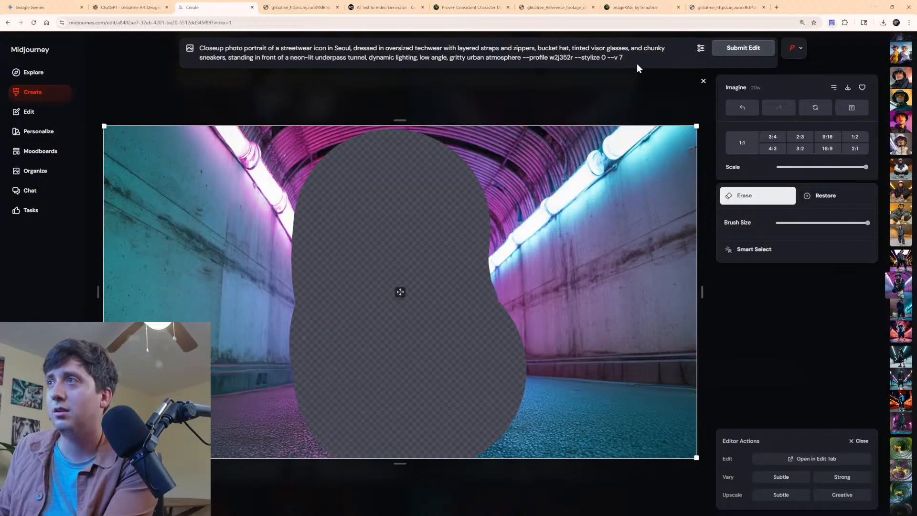
Replace the edit prompt with "Log empty photo of a tunnel" and submit the edit.
drag(638, 62, 99, 39)
text(Log empty)
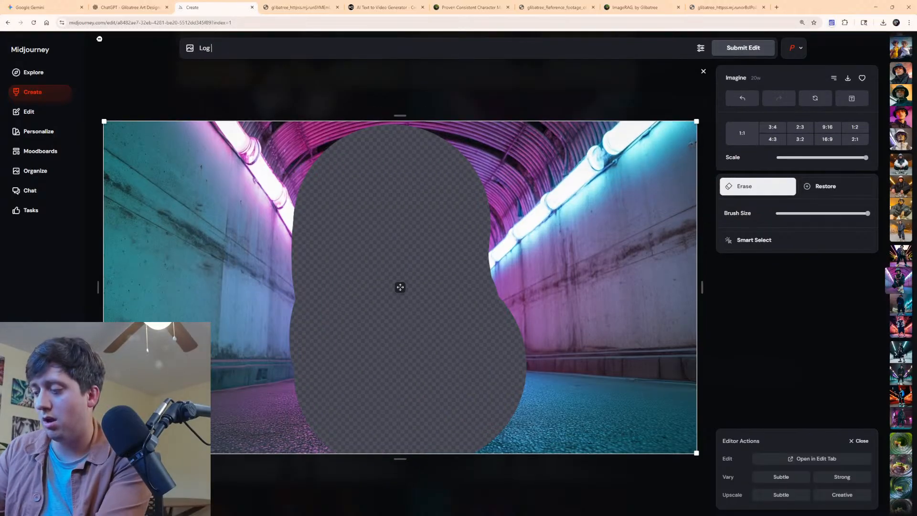
text(oto)
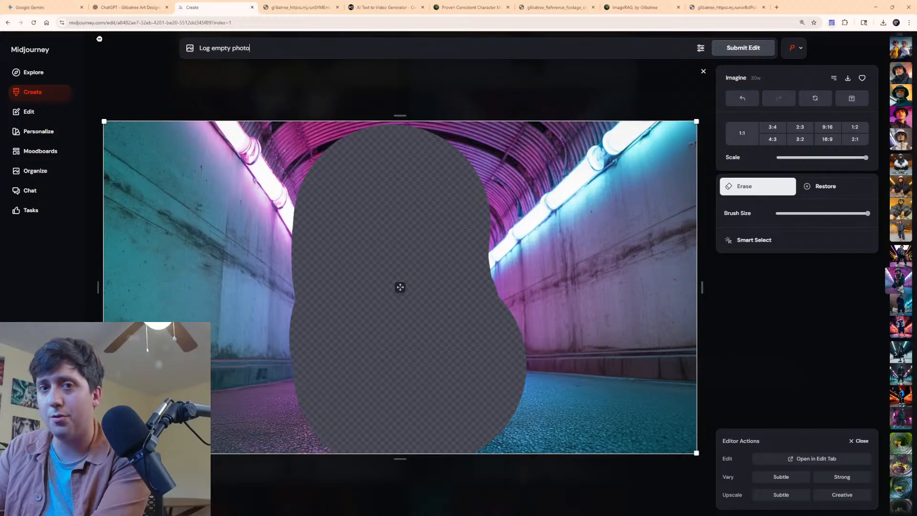
text( of a tunn)
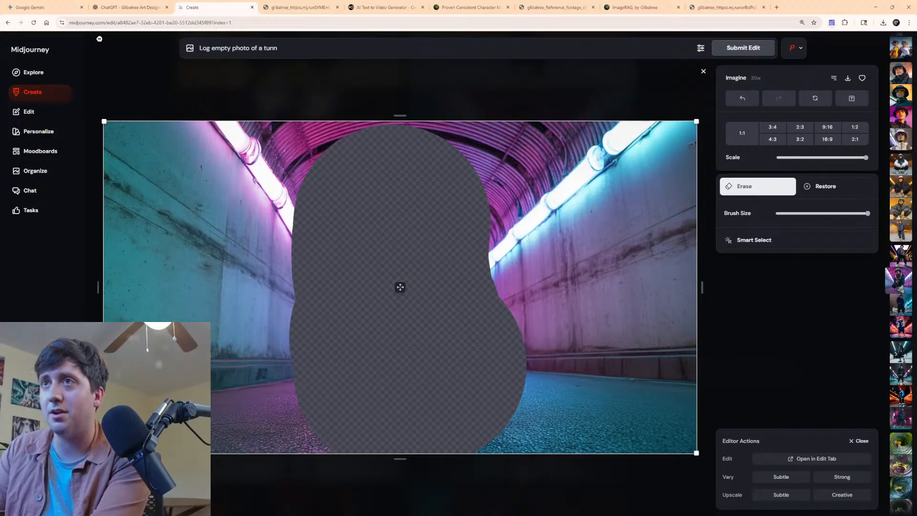
text(el)
key(Return)
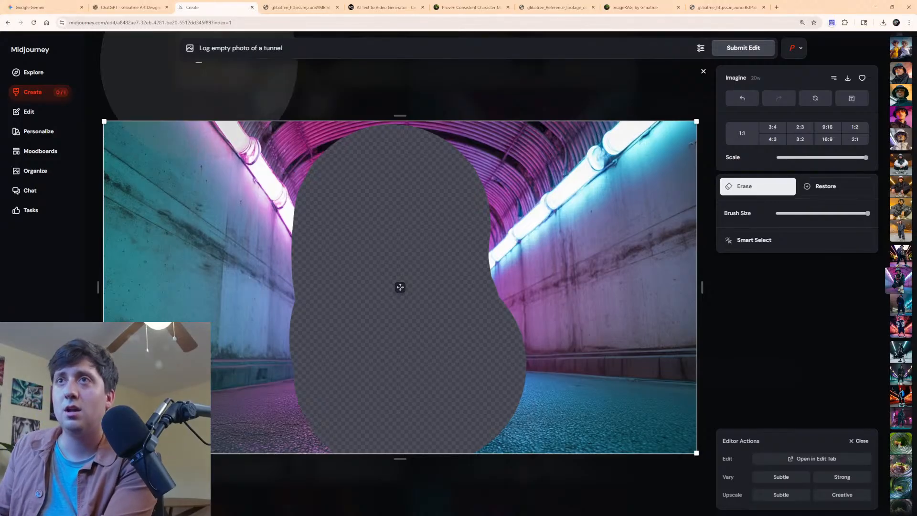
Correct the prompt to "Long empty photo of a tunnel", resubmit the edit, and review both result sets among the creations.
click(207, 48)
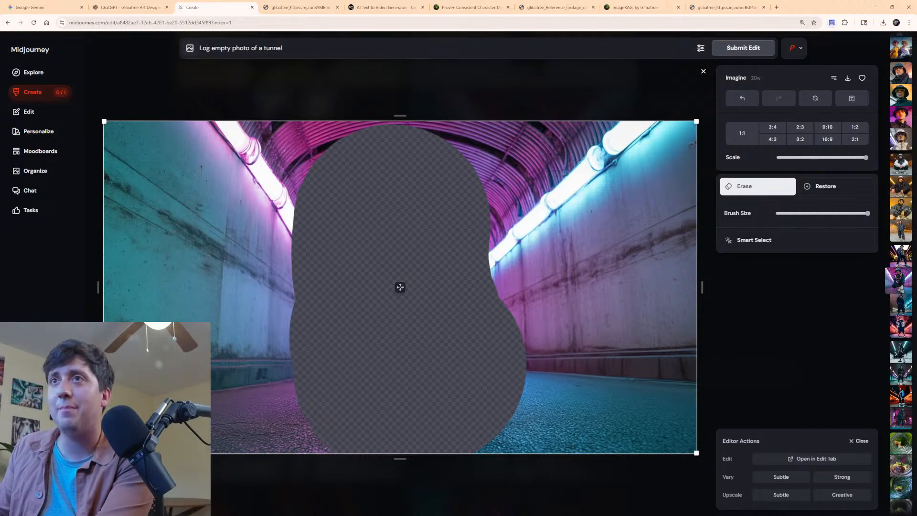
text(n)
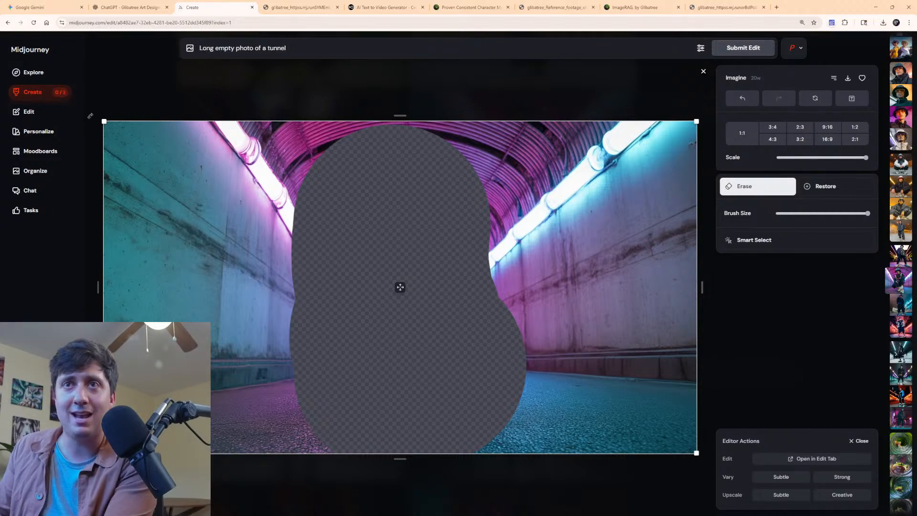
click(51, 97)
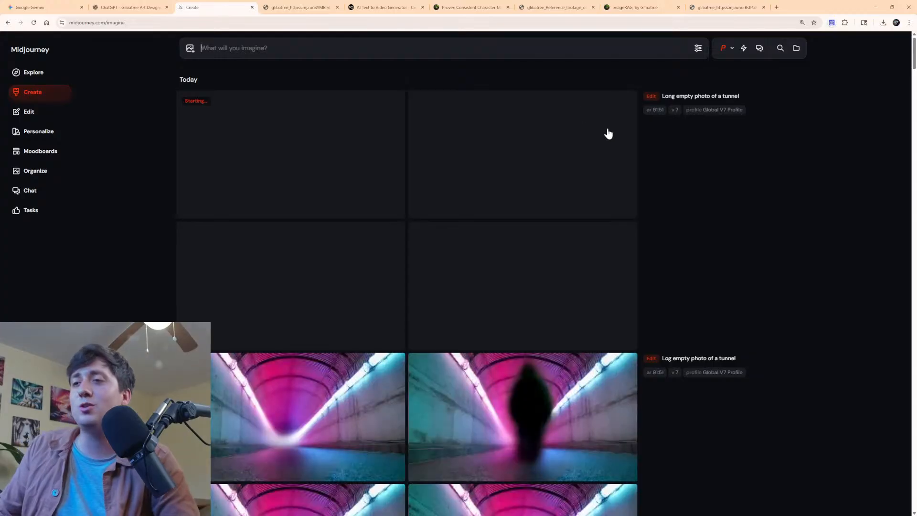
scroll(578, 127, down, 4)
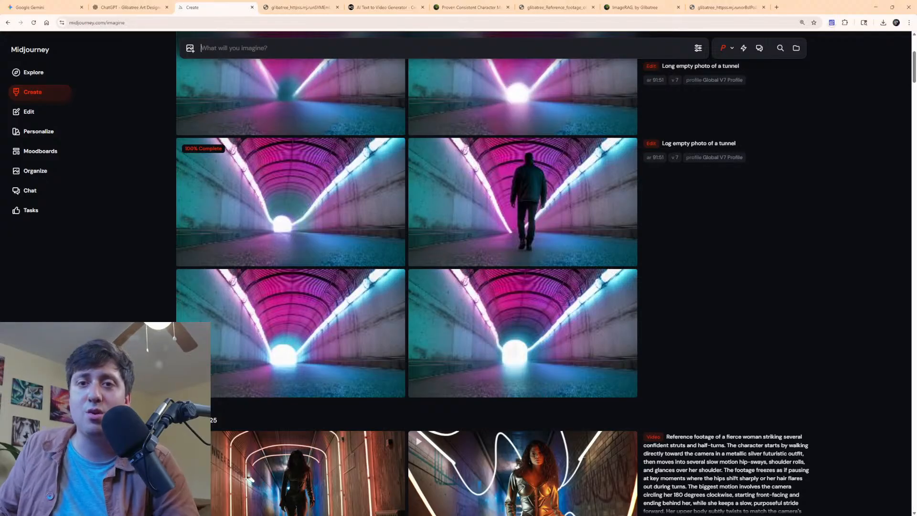
scroll(352, 174, up, 5)
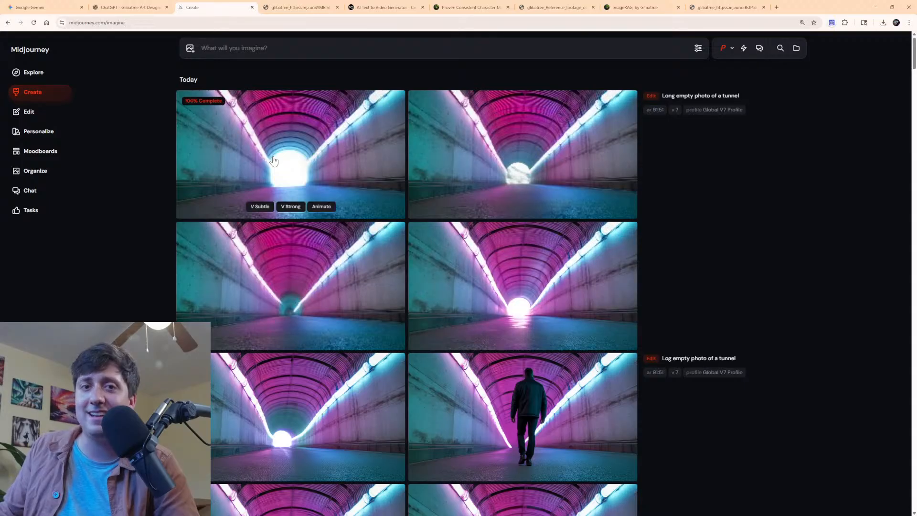
Open the third "Long empty photo of a tunnel" result and set it up as the starting frame of a manual animation.
click(299, 275)
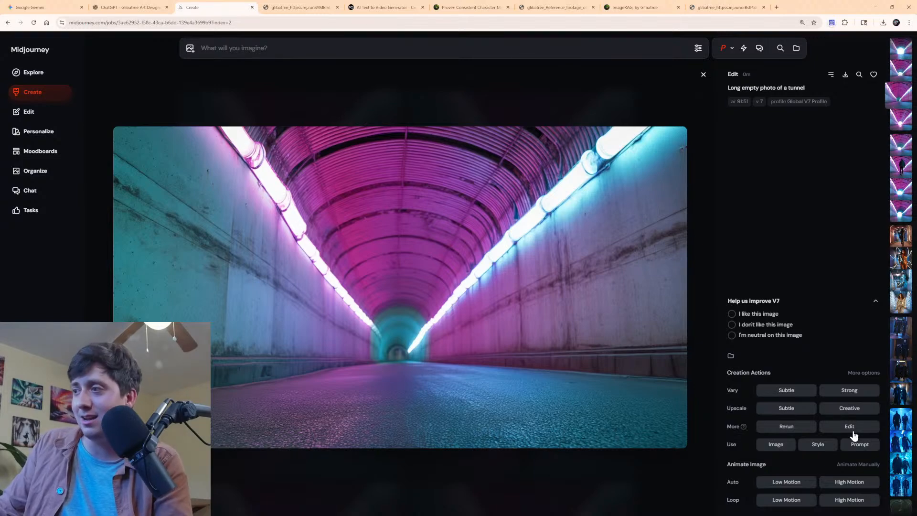
click(850, 480)
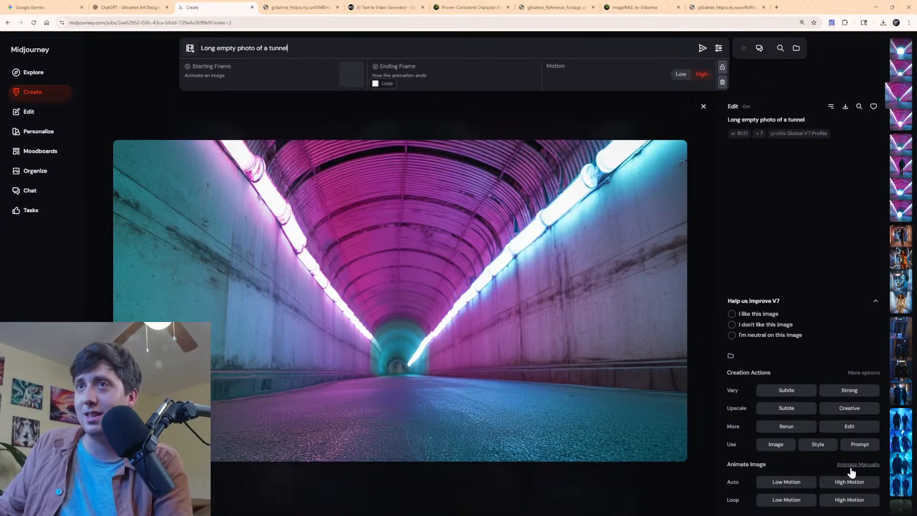
Replace the animation prompt with "Reference footage of a 360 rotation, orbit viewig the tunel. Startig long and empty, the".
triple_click(276, 56)
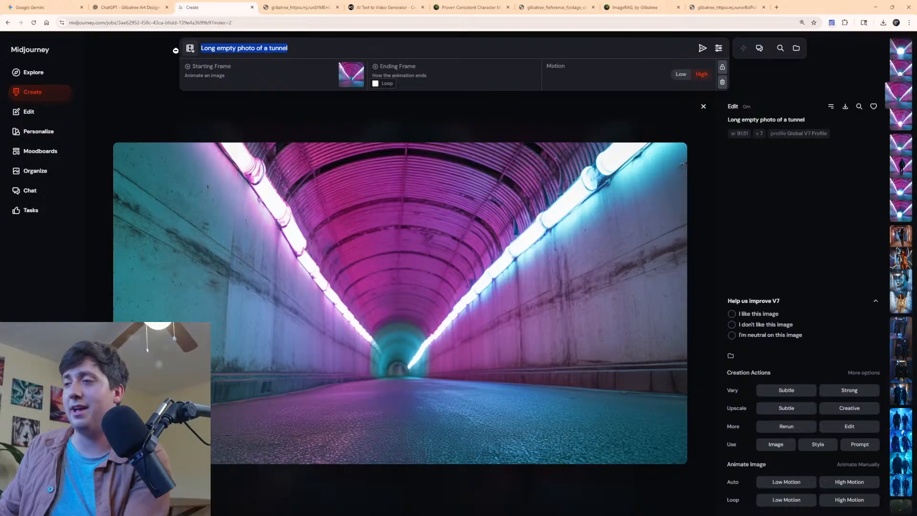
text(Referenc)
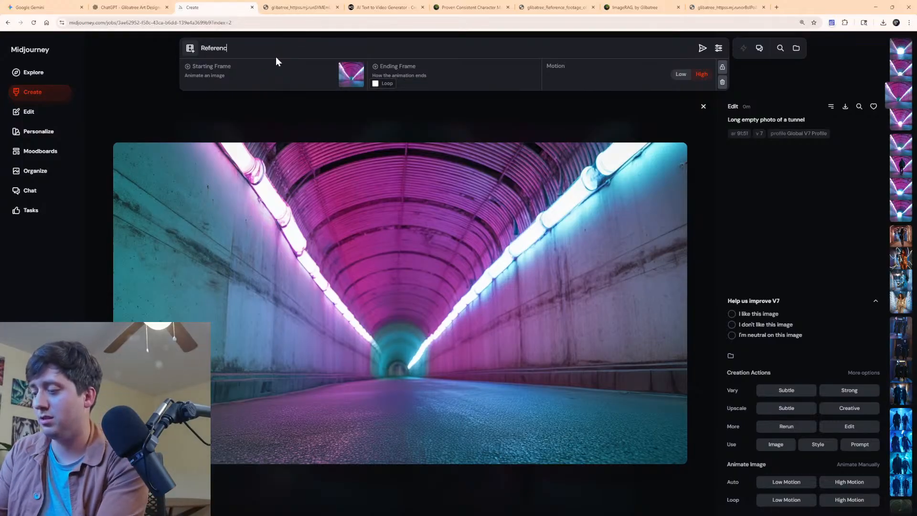
text(e footage of a 360 r)
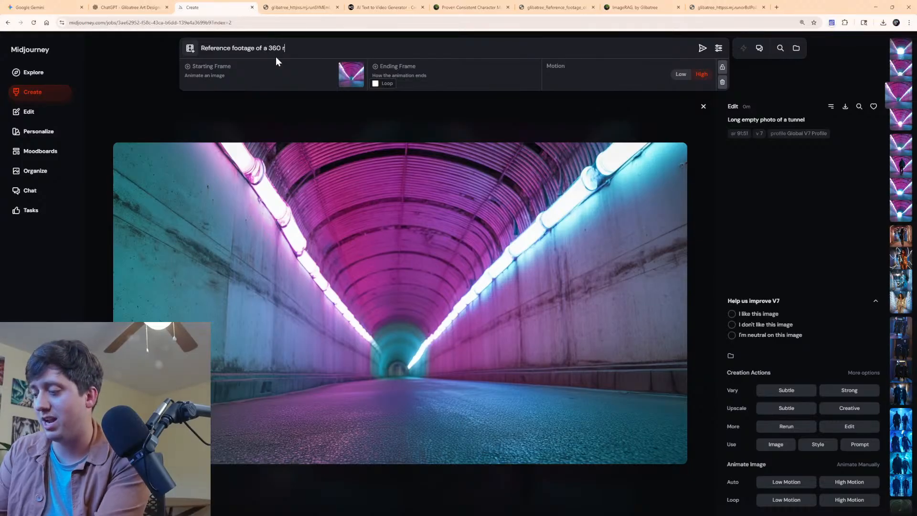
text(otation)
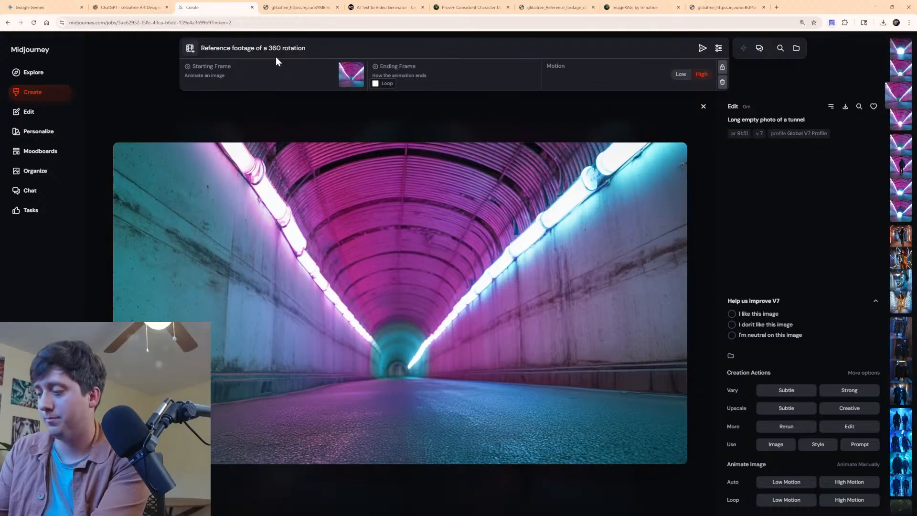
text(, orbit )
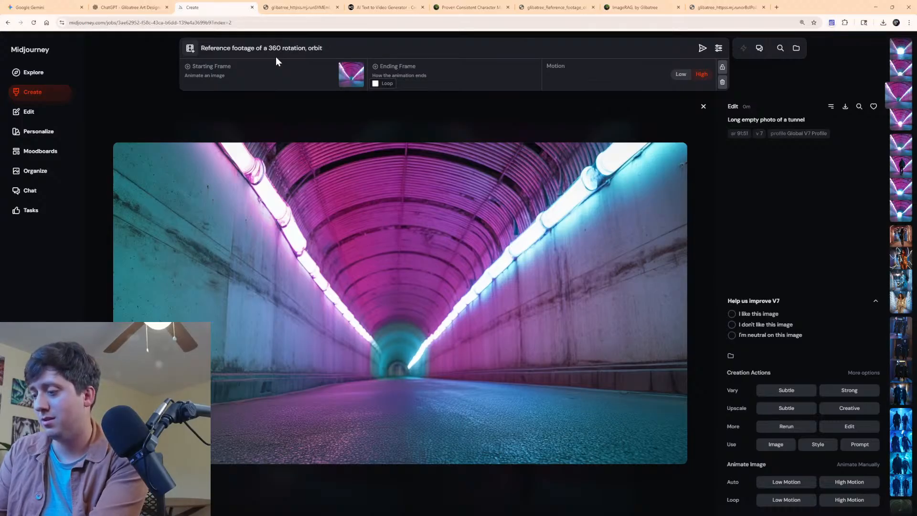
text(viewig)
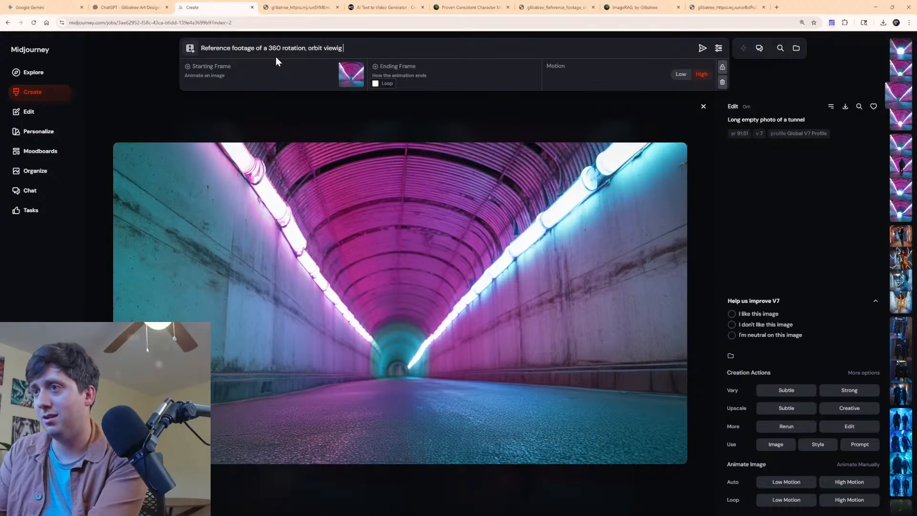
text( the tun)
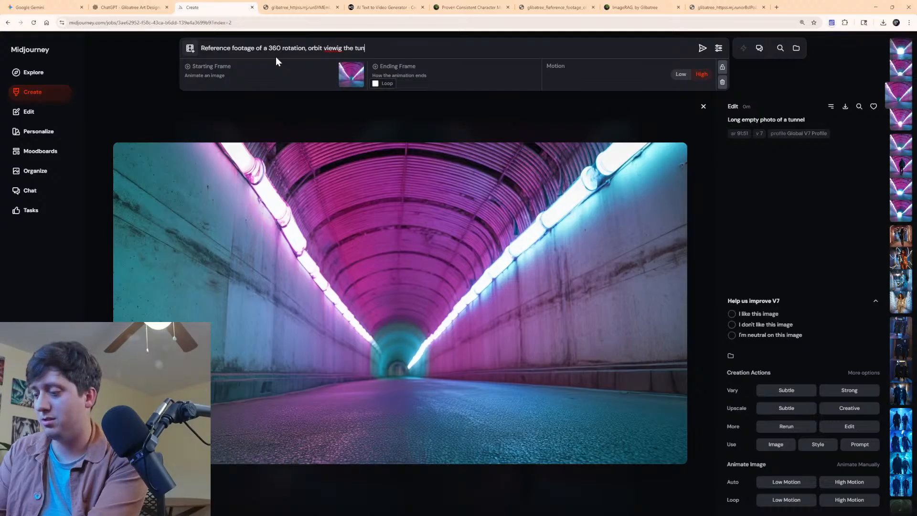
text(el. Start)
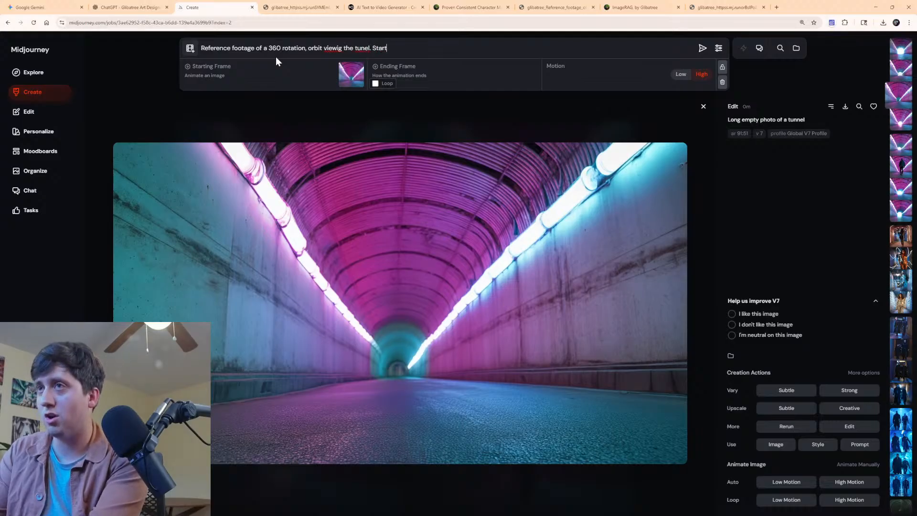
text(ig long )
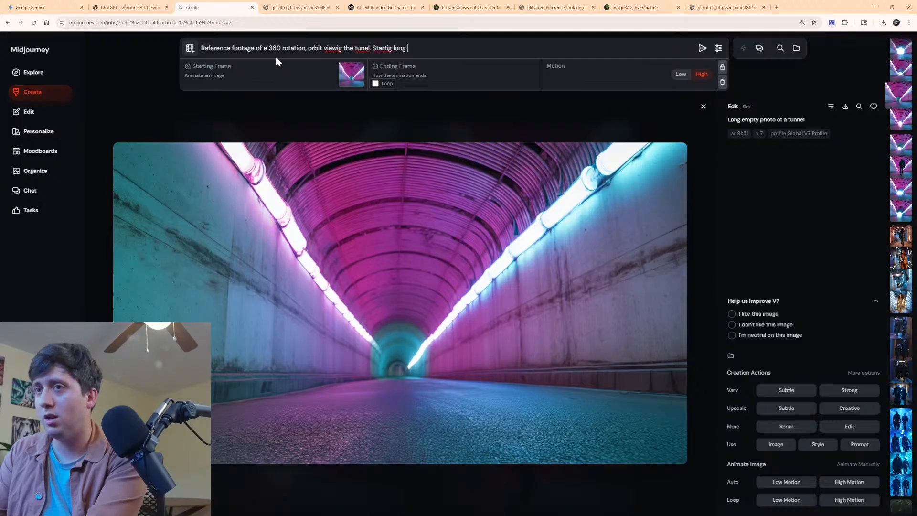
text(and empty)
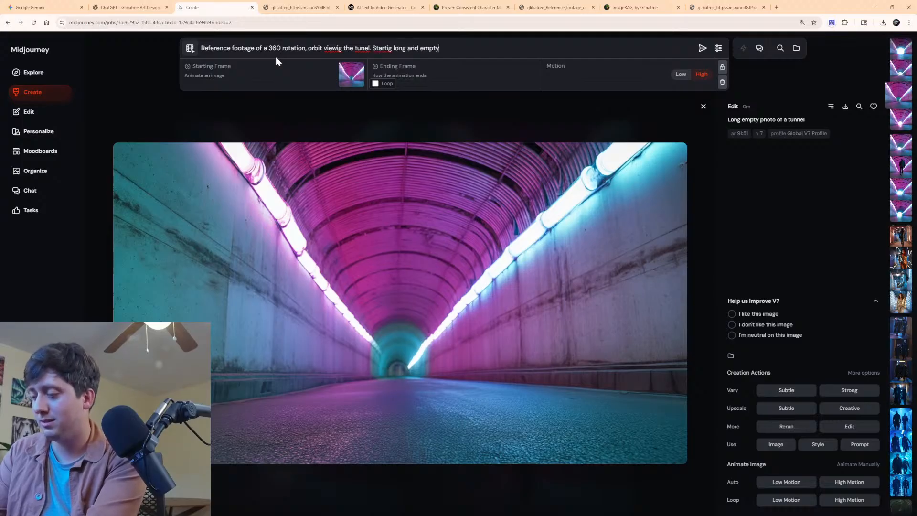
text(, the)
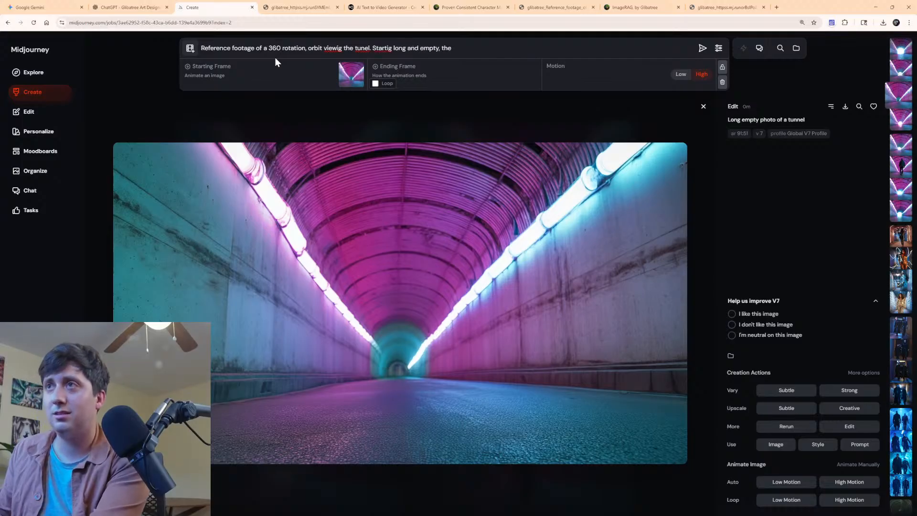
Fix the prompt's misspelled words to "Starting", "tunnel" and "viewing" using the spelling suggestions.
right_click(377, 53)
click(396, 60)
right_click(364, 52)
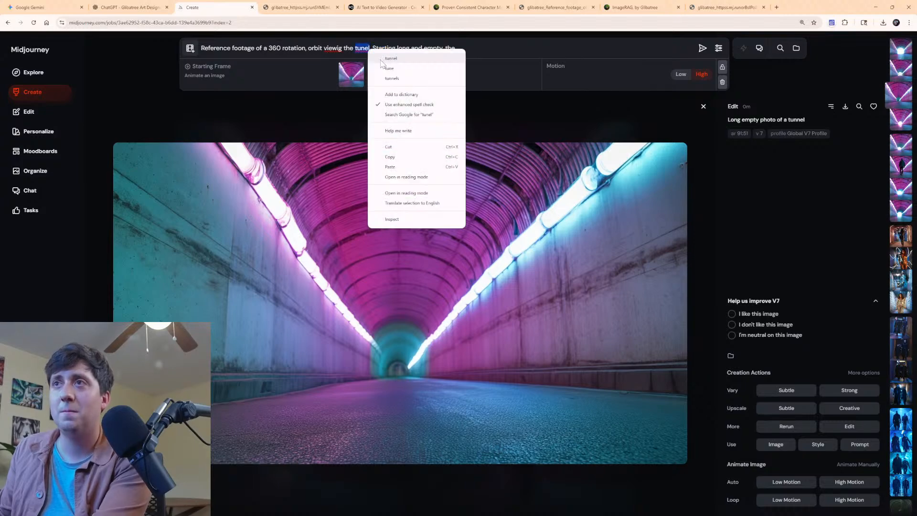
click(382, 61)
right_click(339, 53)
click(354, 60)
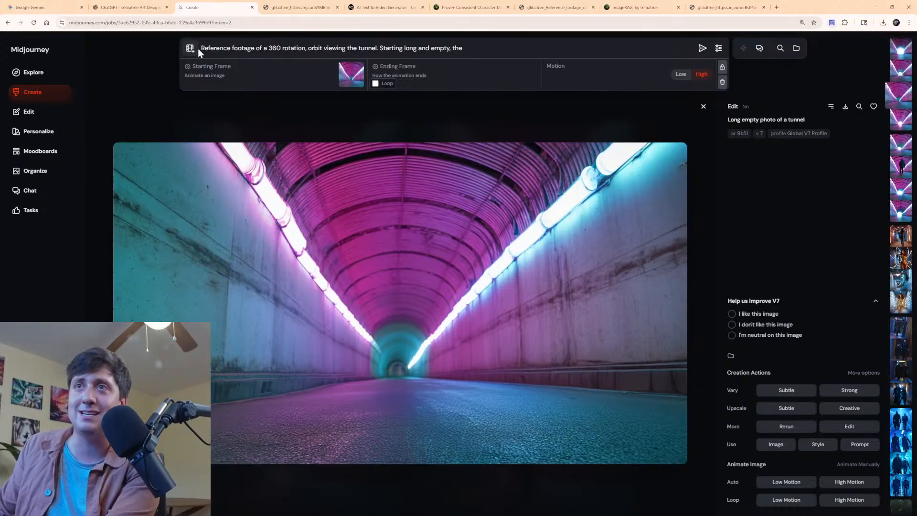
Add "from every angle" after "orbit viewing the tunnel" in the animation prompt.
drag(200, 48, 379, 48)
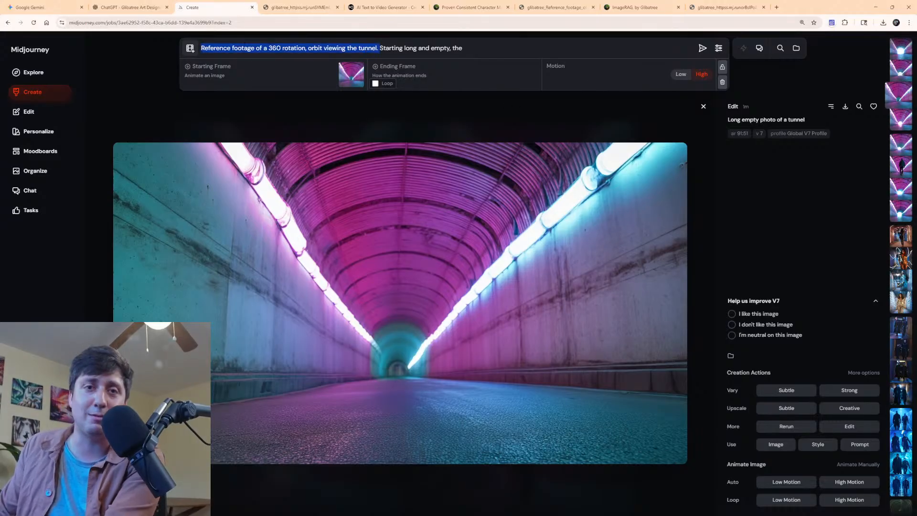
drag(255, 48, 199, 46)
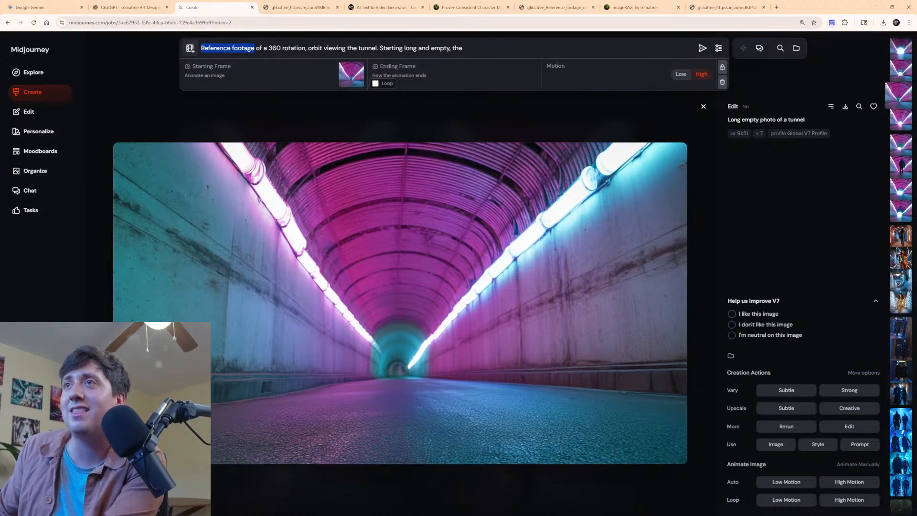
click(377, 49)
text(from every)
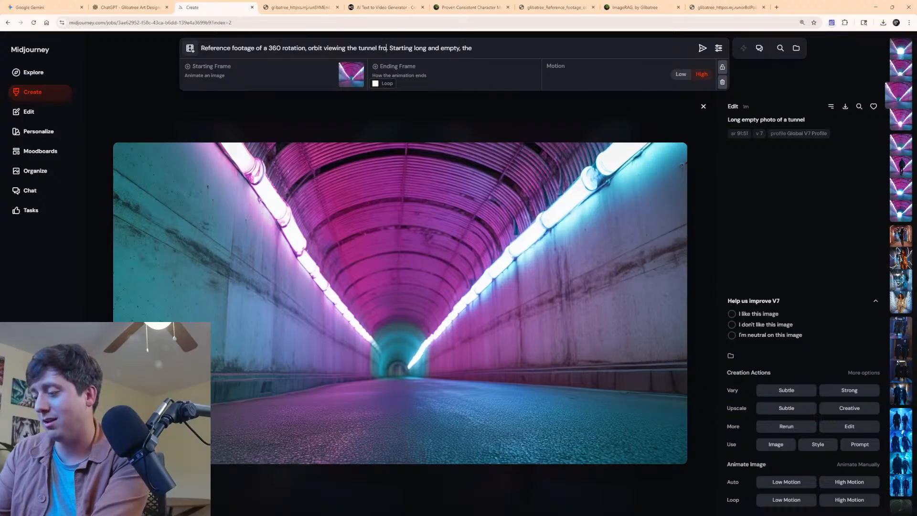
text( agle)
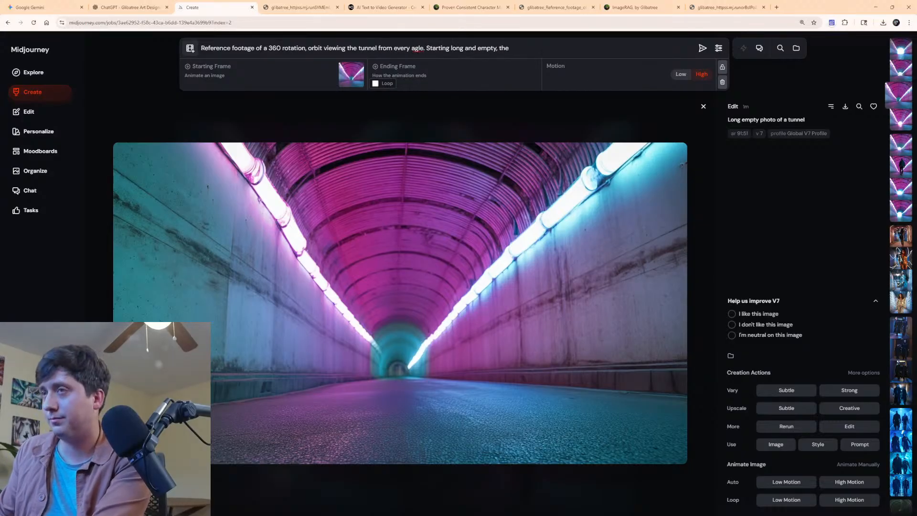
key(Left)
key(Left)
key(Left)
text(nd empty, the )
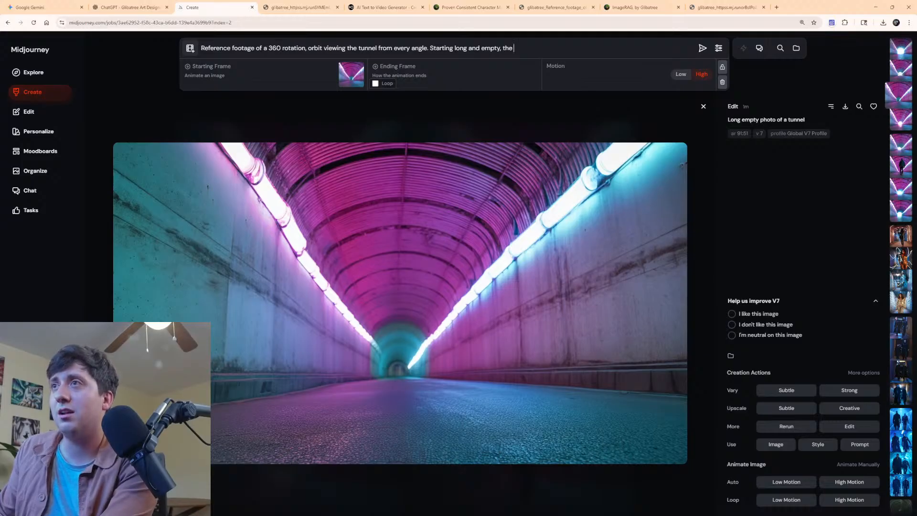
Continue the animation prompt with "camera rotates, until we see the side of the tunnel. The side is flat", correcting the misspelled "tunnel".
text(camera)
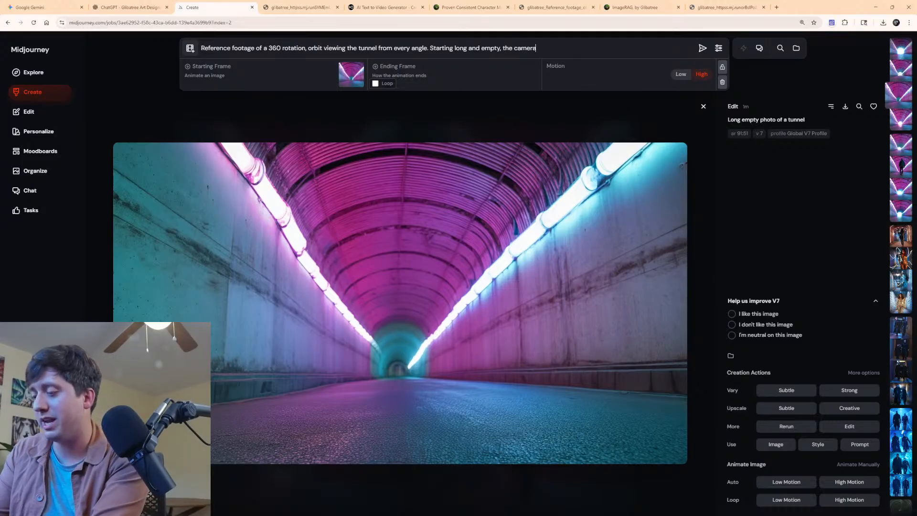
text( rotate)
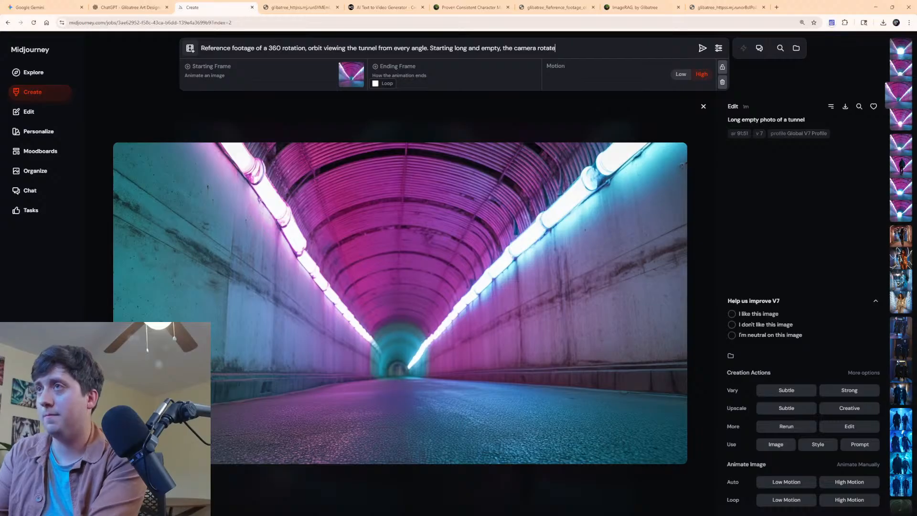
text(s, until)
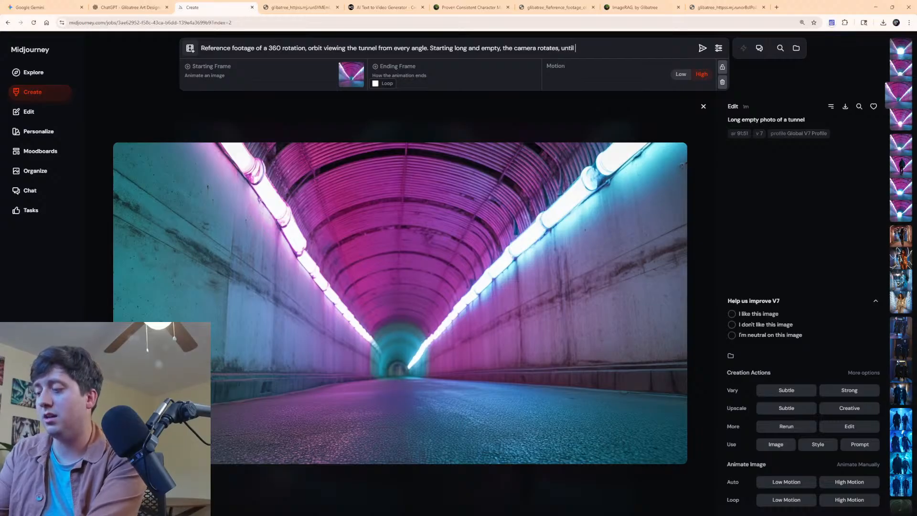
text( we see the side)
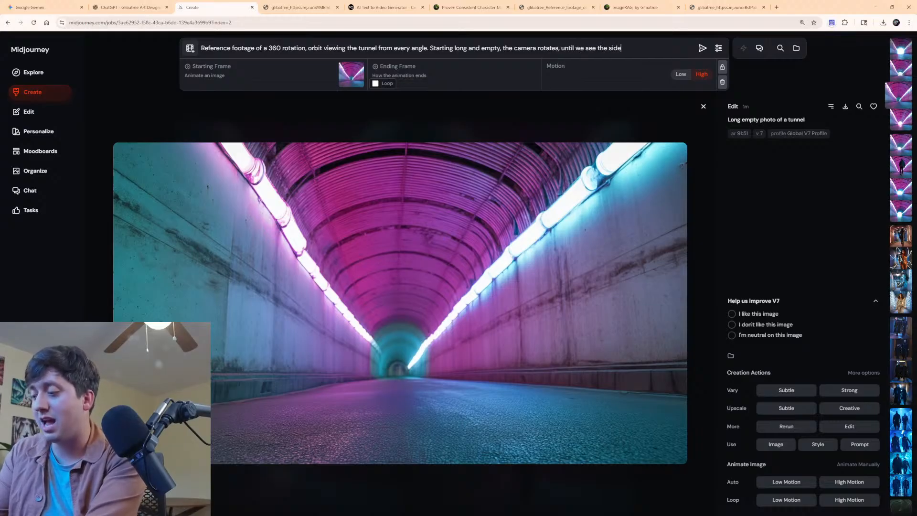
text( of the tunnnel.)
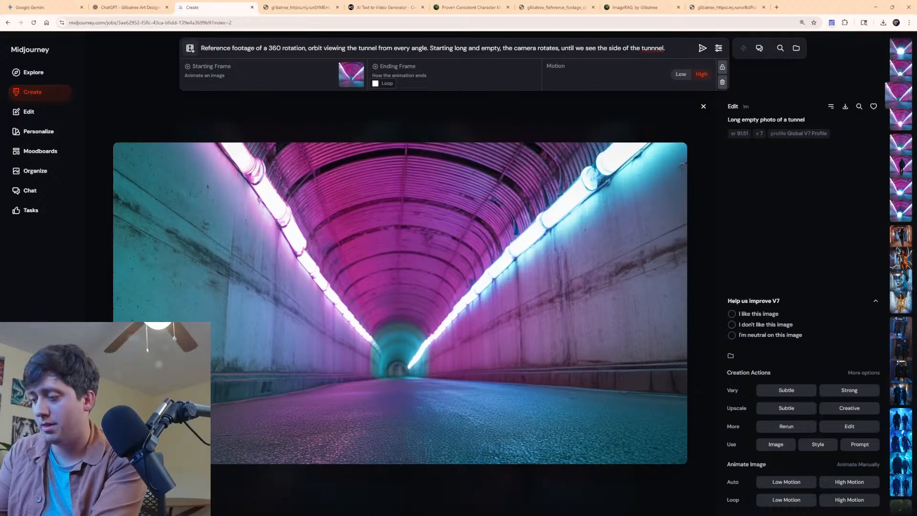
text( The side is)
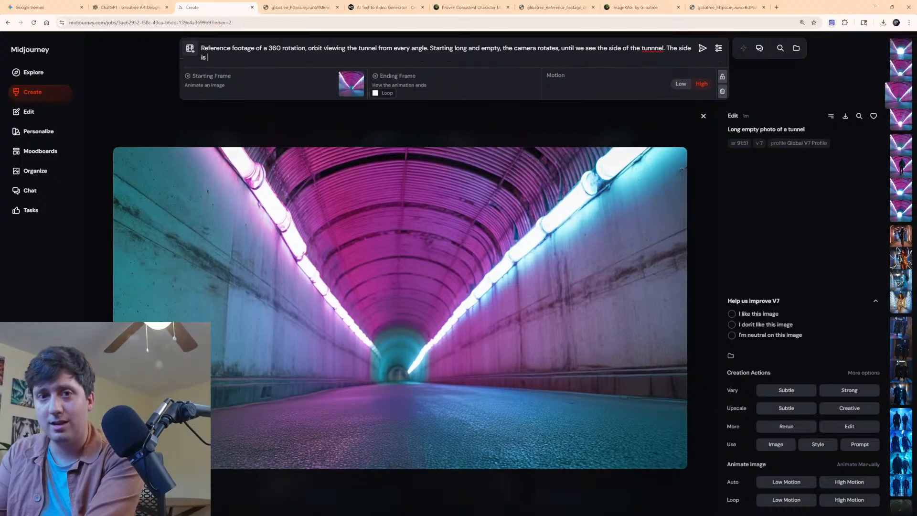
text( flat)
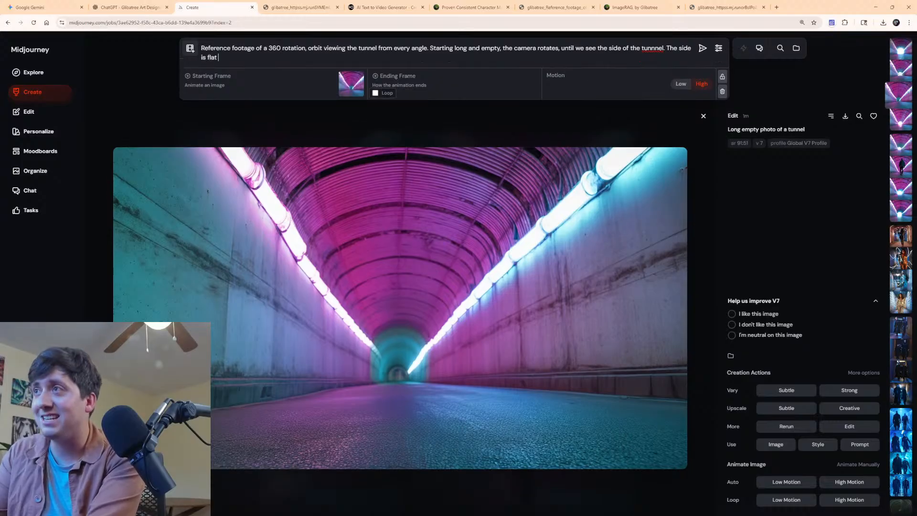
right_click(648, 48)
click(659, 53)
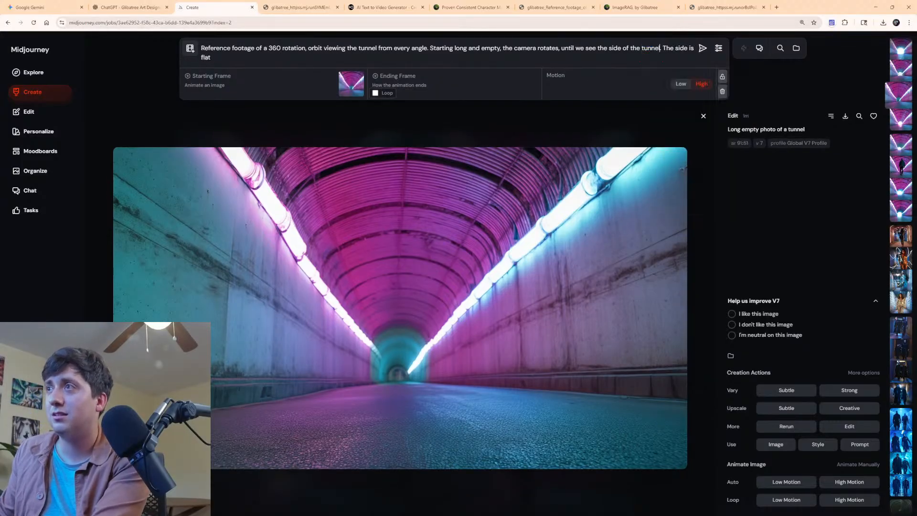
Extend the side's description in the animation prompt with ", made of concrete and reflects".
text(mad)
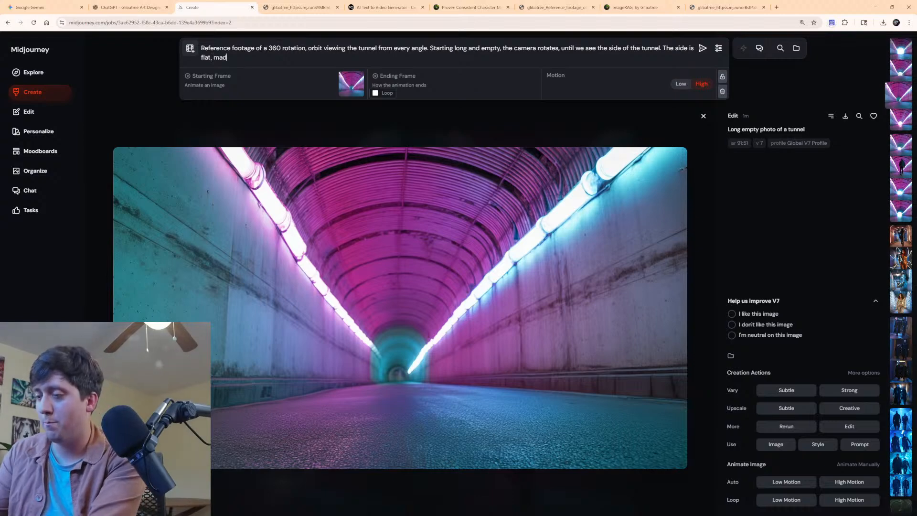
text(e of concrete)
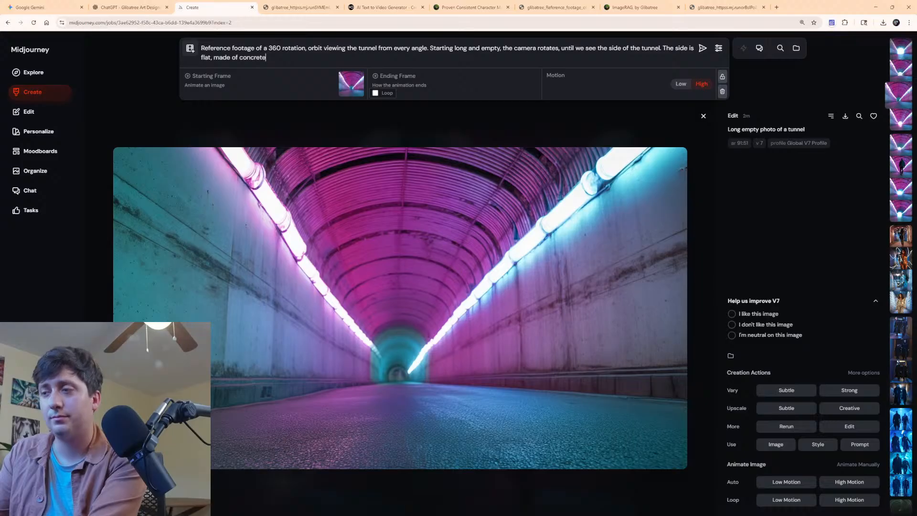
text( and reflect)
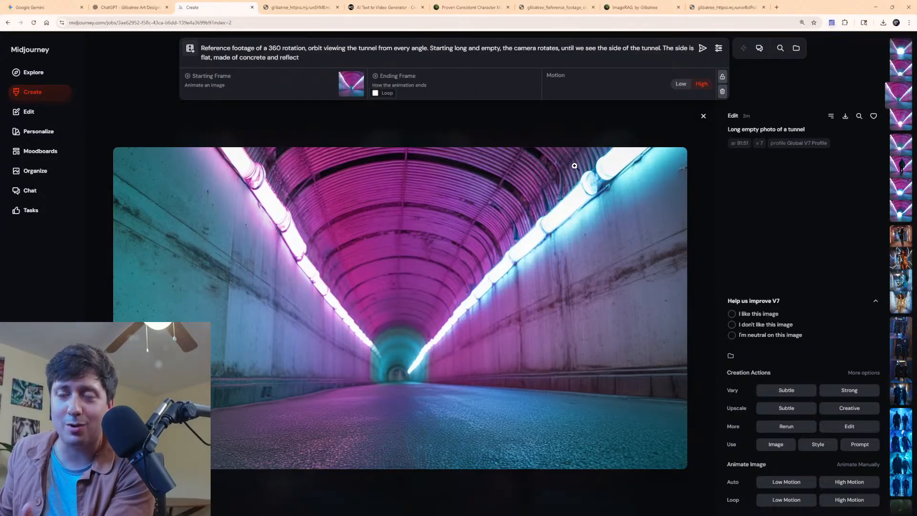
text(s)
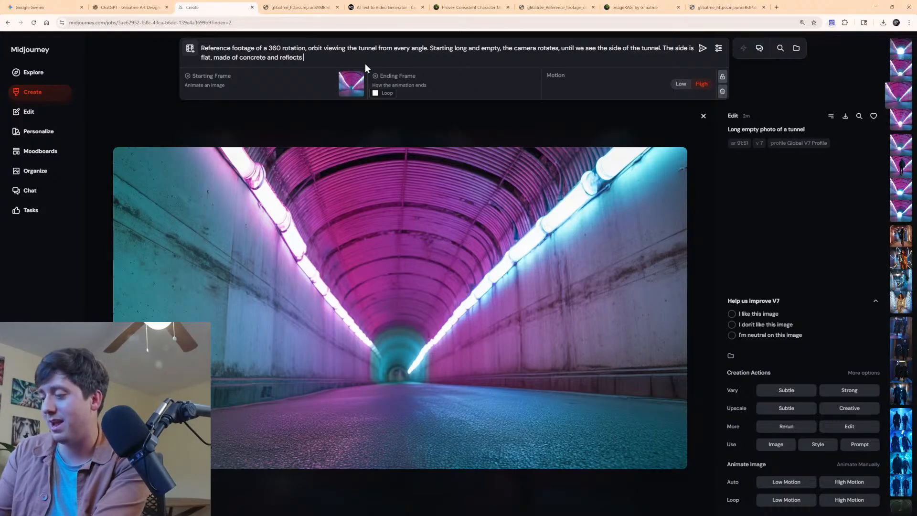
Add "pink like from the pink lights at the top of the wall" to the animation prompt, correcting the misspelled "pink" and "wall".
text(pinnk li)
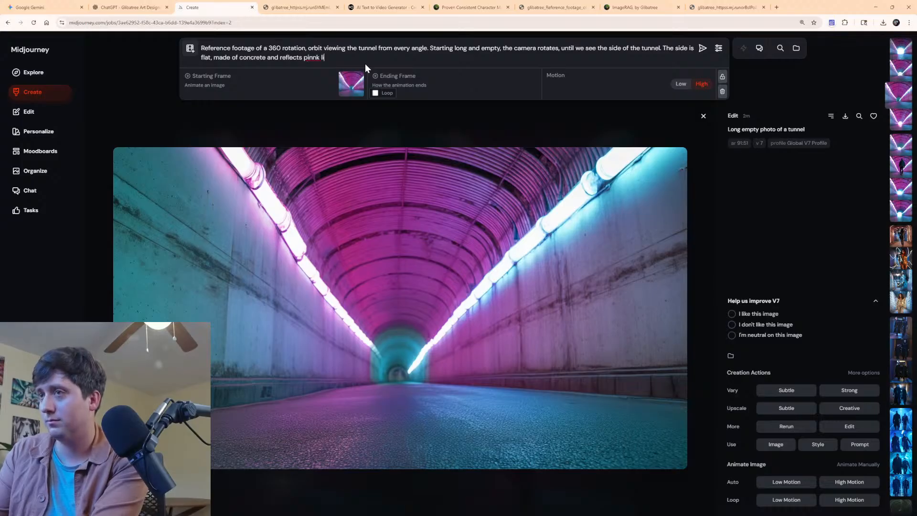
text(ke from the pink)
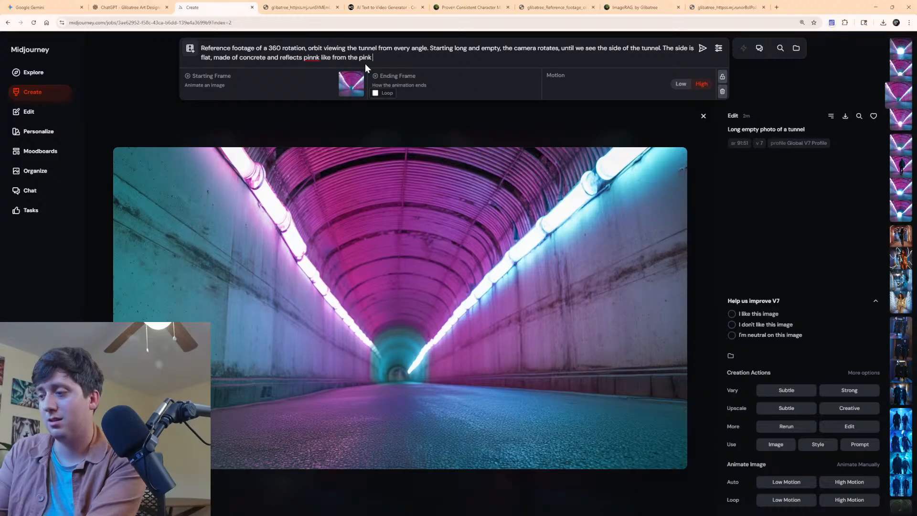
text( lights at t)
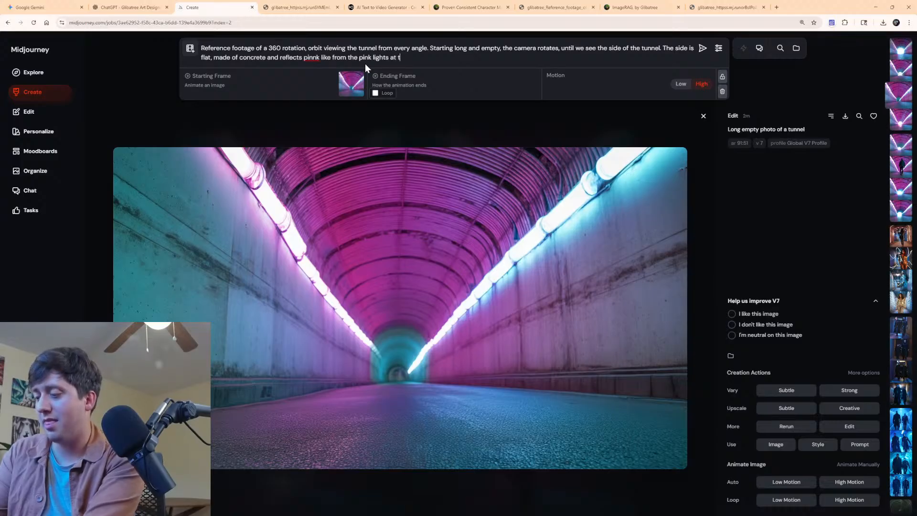
text(he top of the)
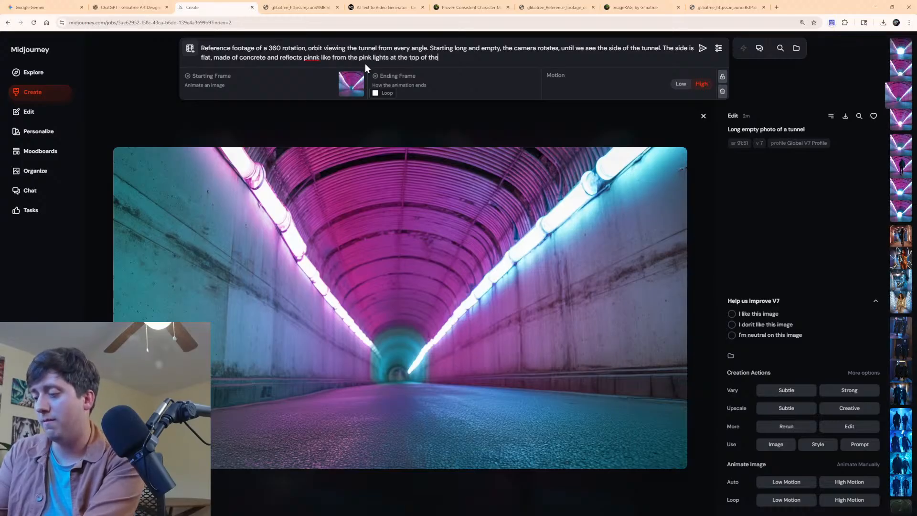
text( walkl)
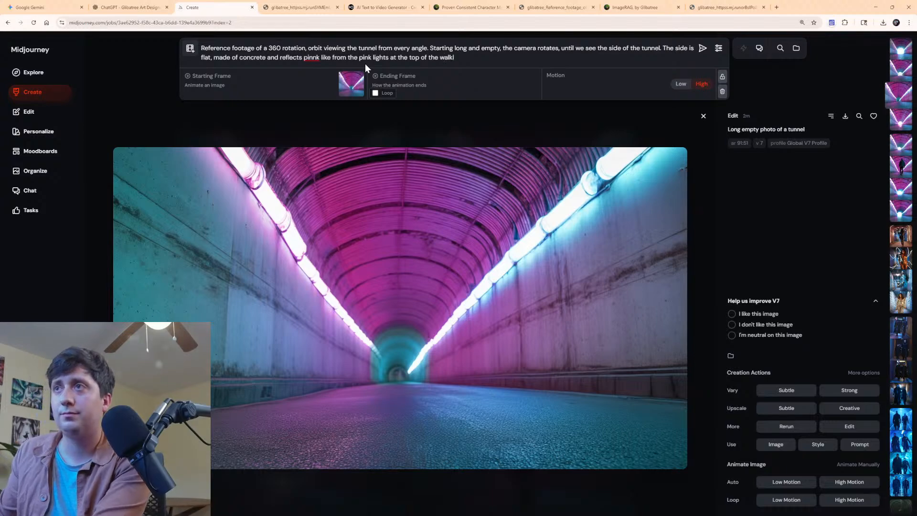
key(BackSpace)
key(BackSpace)
text(l)
right_click(311, 59)
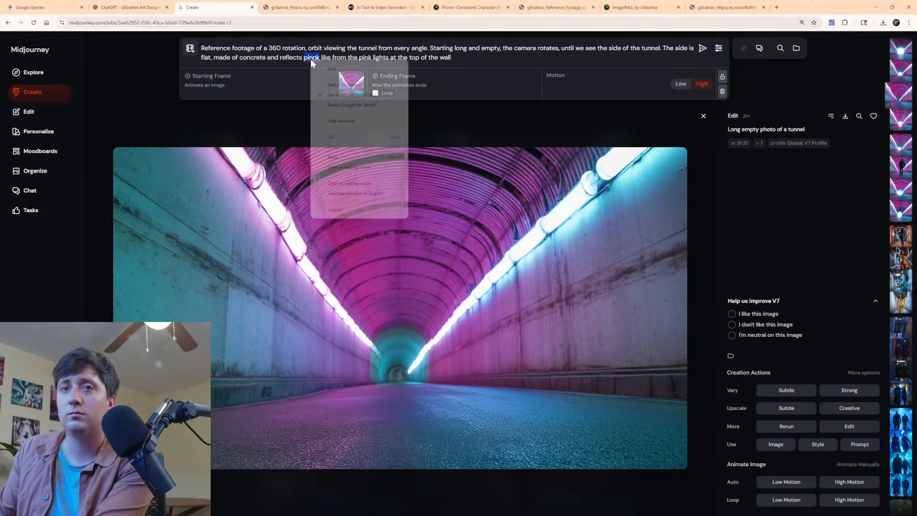
click(328, 68)
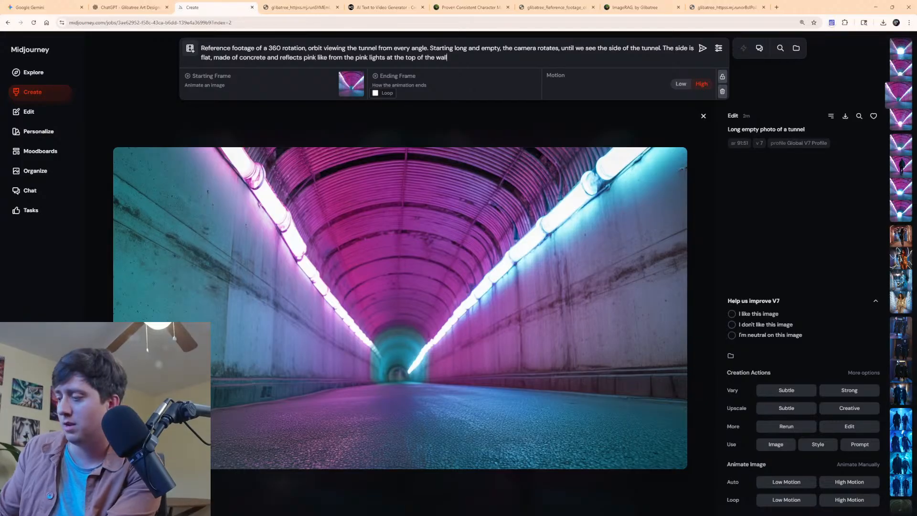
Start a new sentence in the animation prompt reading "The lights at the top of the wall remain solid".
text(he)
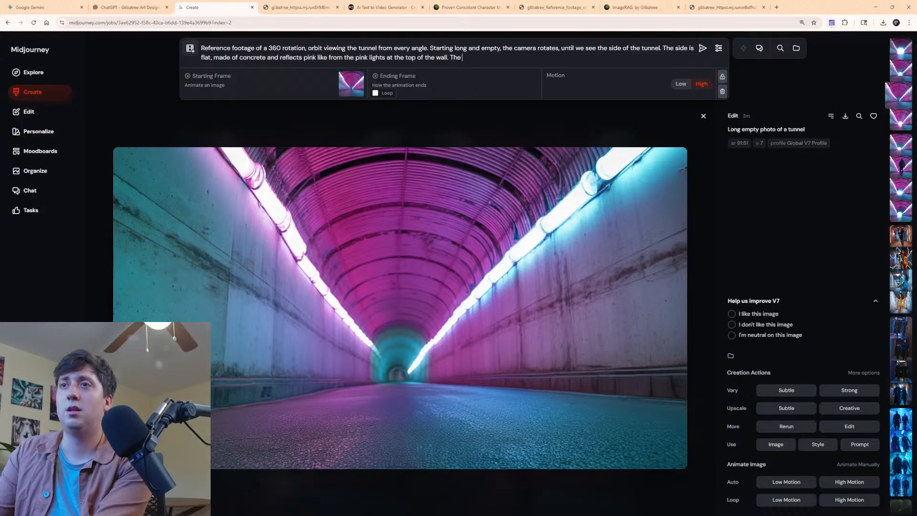
text( lights)
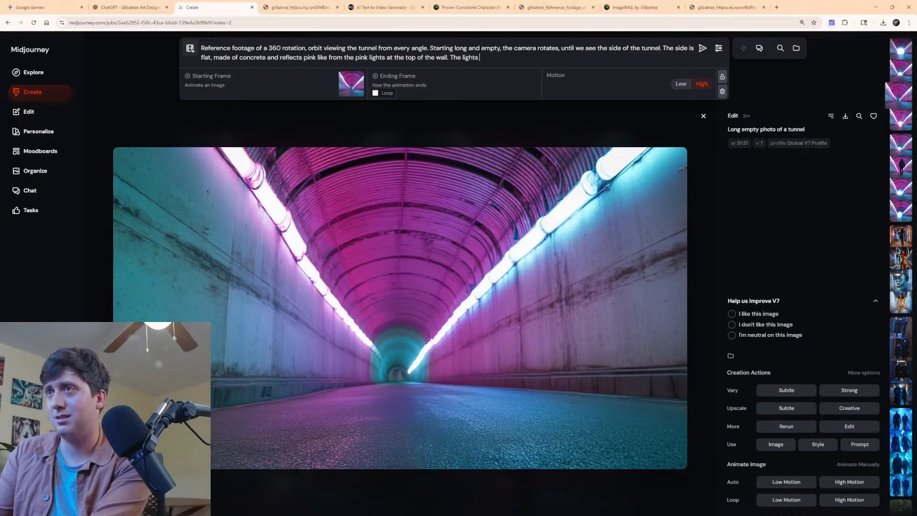
text( at the )
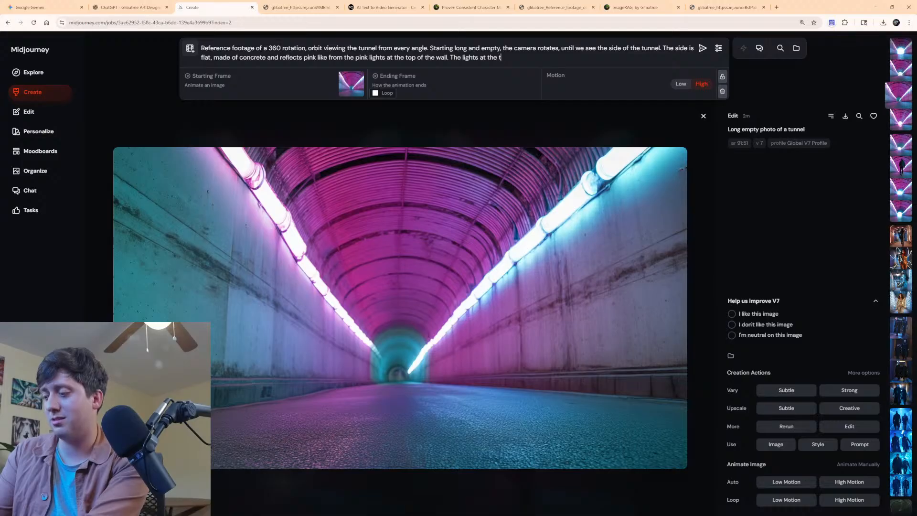
text(top of the wa)
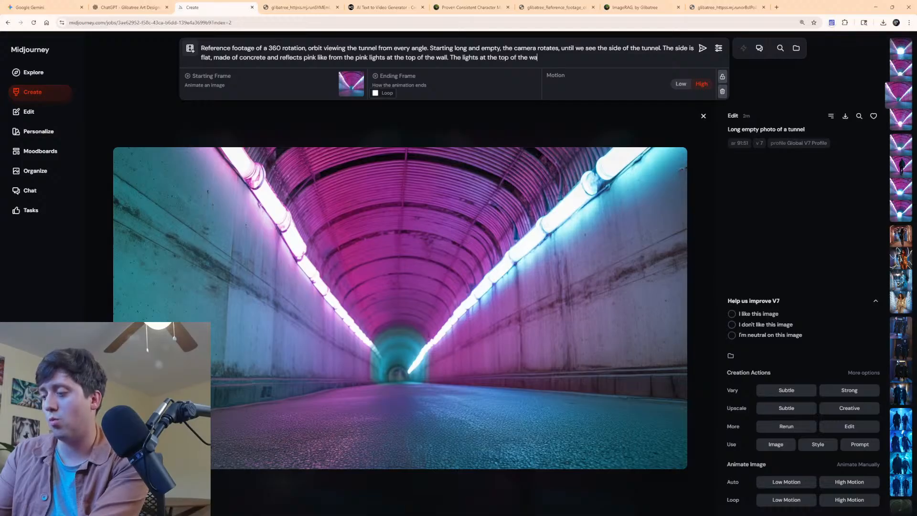
text(ll rema)
key(BackSpace)
text(emain so)
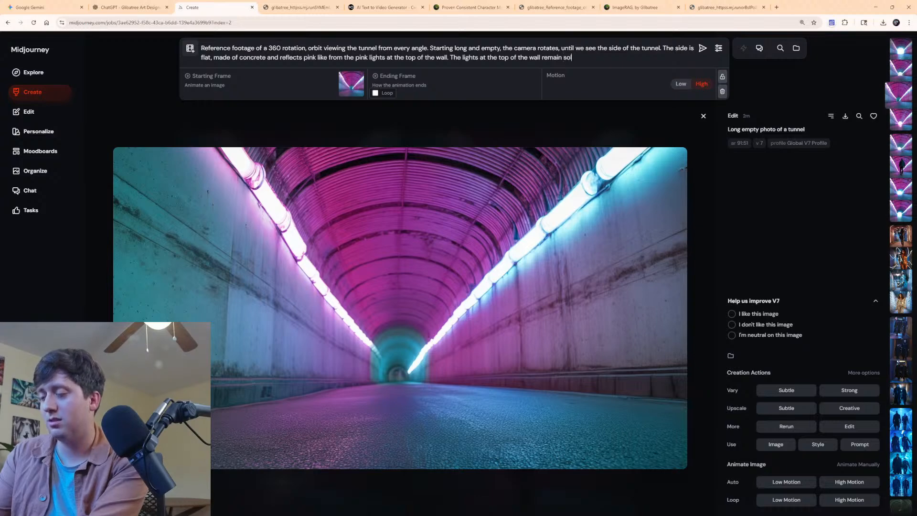
text(lid a)
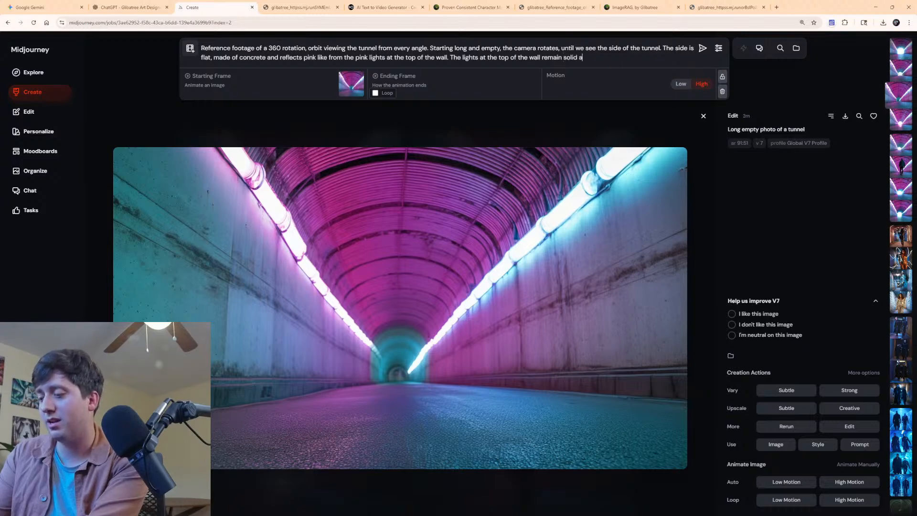
Finish the lights sentence with "and only pulse slightly with energy.", correcting the misspelled "and", "only" and "energy".
text(nnd oly )
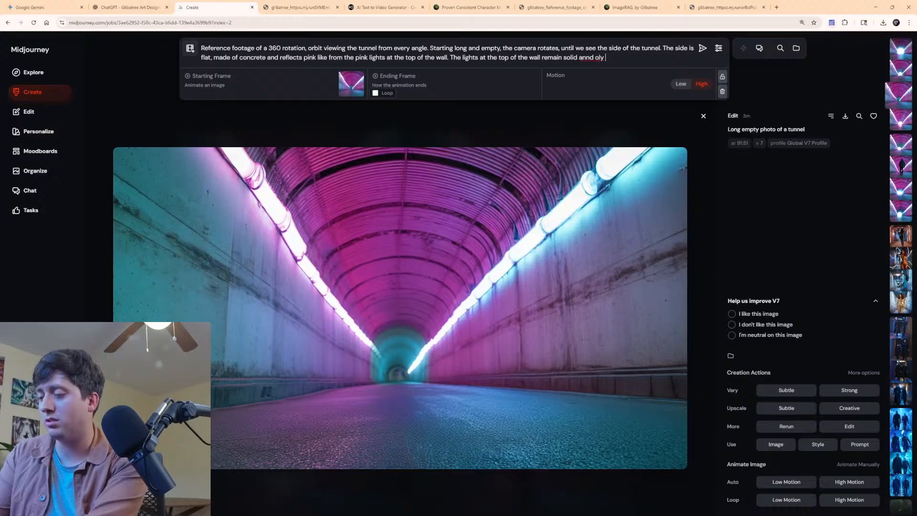
text(pulse slight)
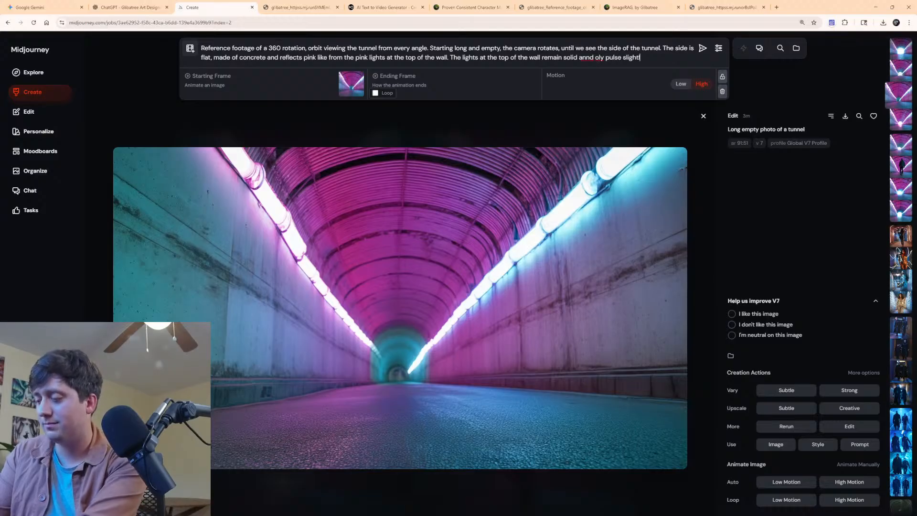
text(ly with eer)
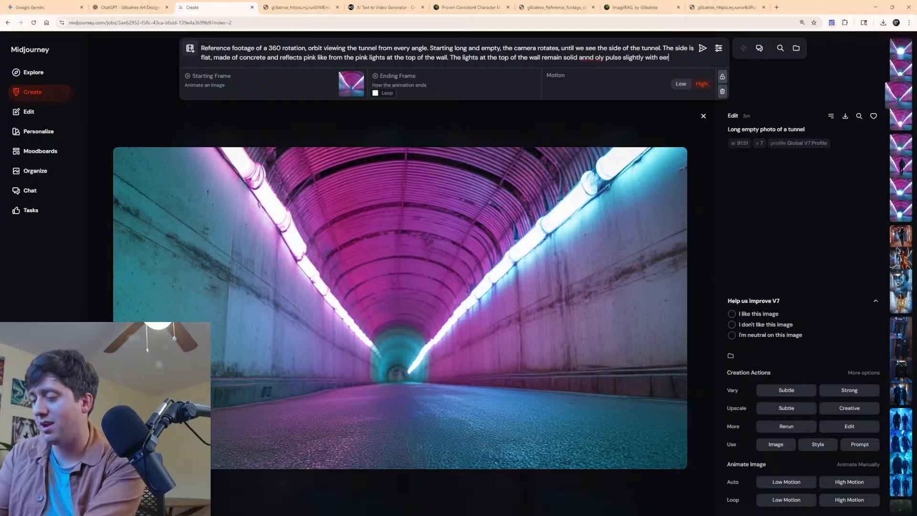
text(gy)
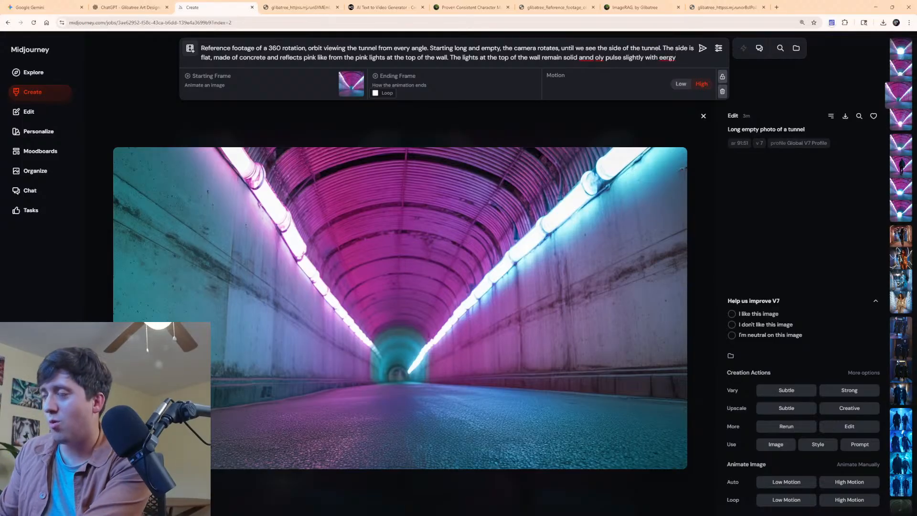
text(.)
right_click(585, 58)
click(604, 64)
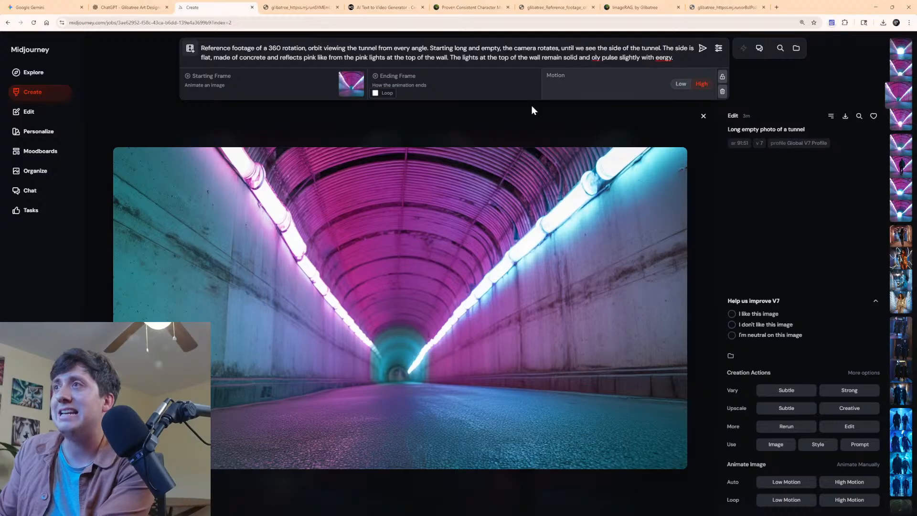
text(n)
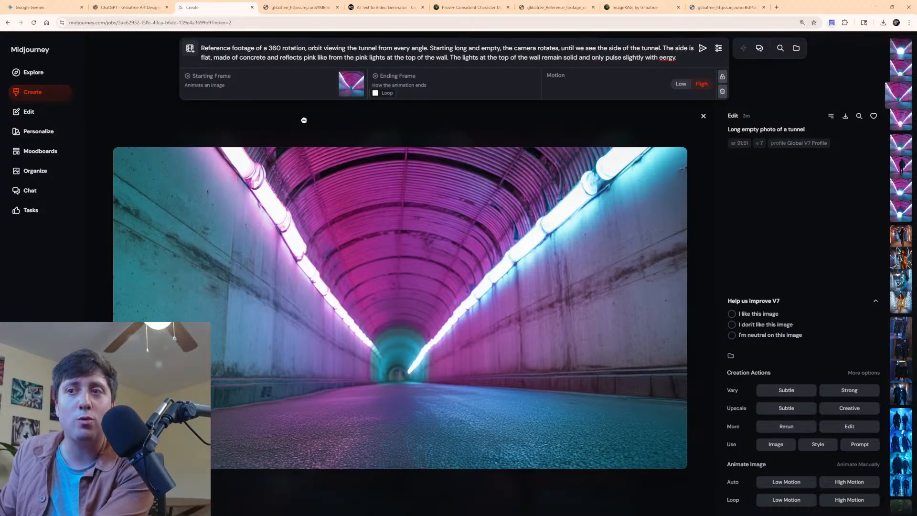
right_click(668, 58)
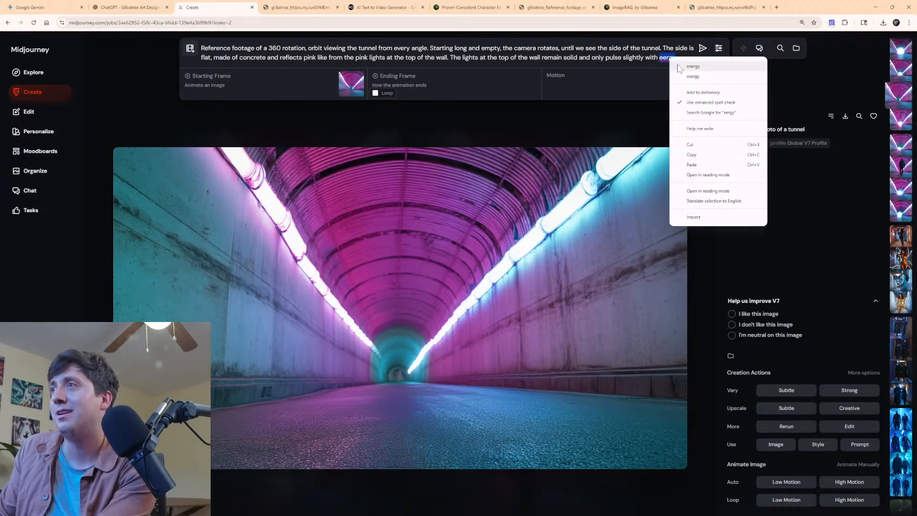
click(681, 68)
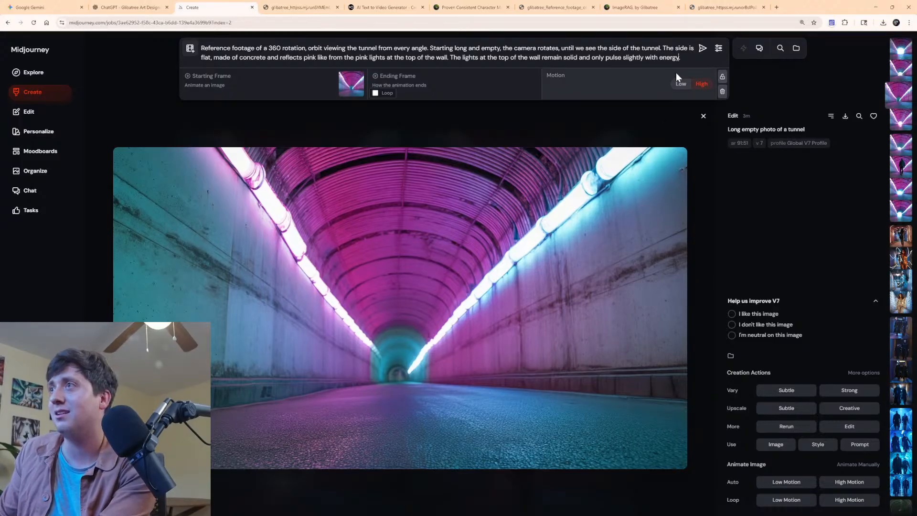
Submit the tunnel animation for generation and return to the Create page to view the new video job.
click(703, 48)
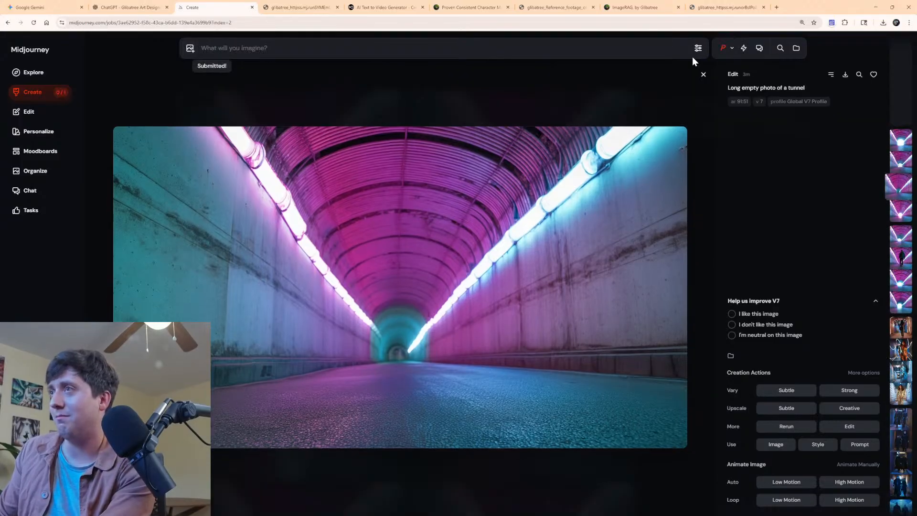
click(52, 96)
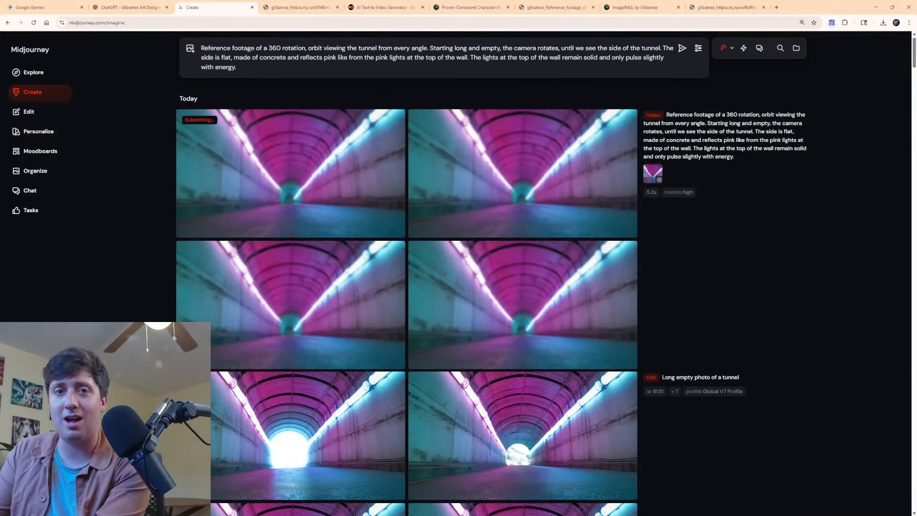
Add "The ground under the wall reflects light off the asphalt." to the end of the prompt, correcting the misspelled "ground" and "under".
text(The)
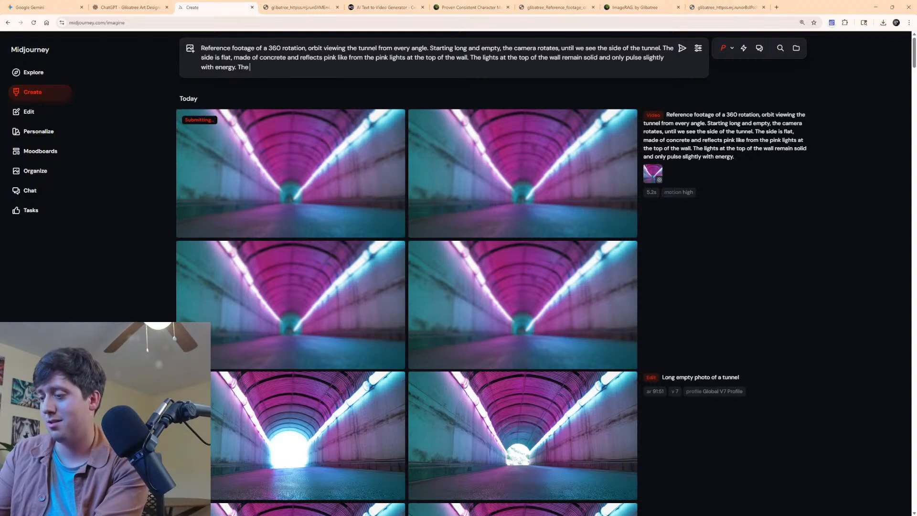
text( g)
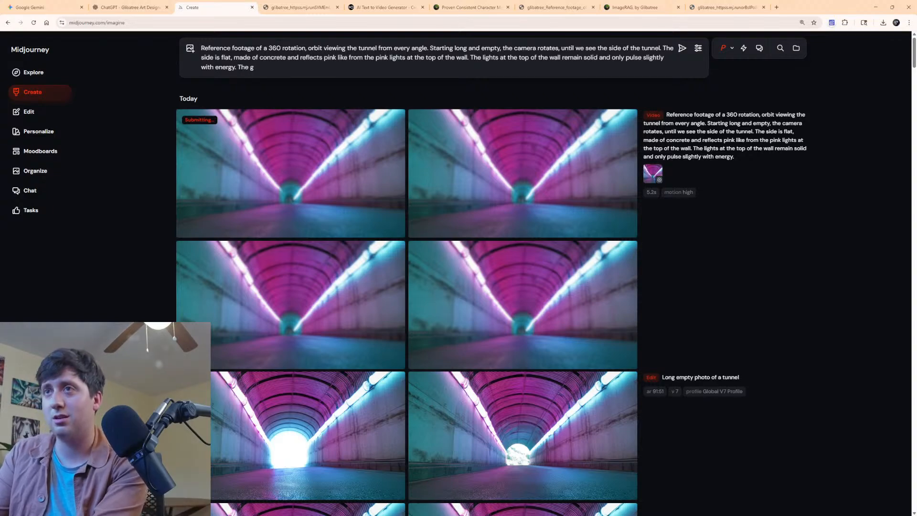
text(roud undner t)
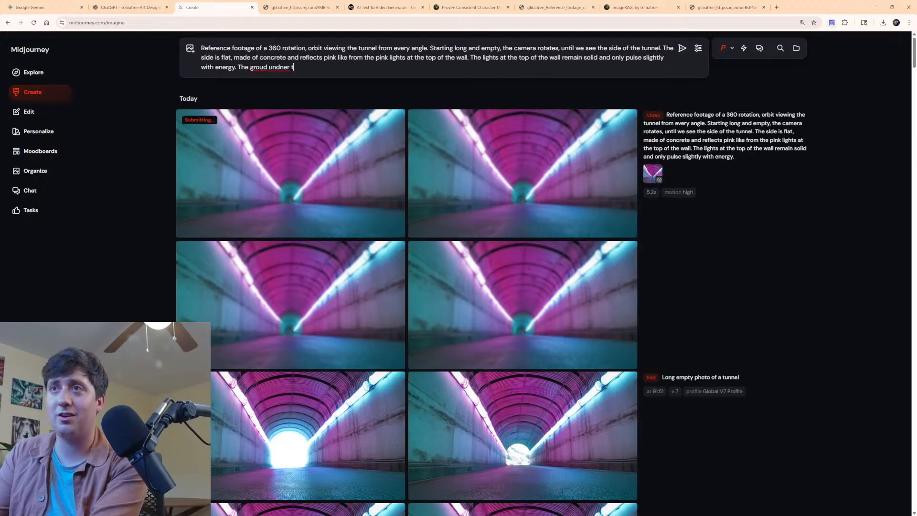
key(BackSpace)
key(BackSpace)
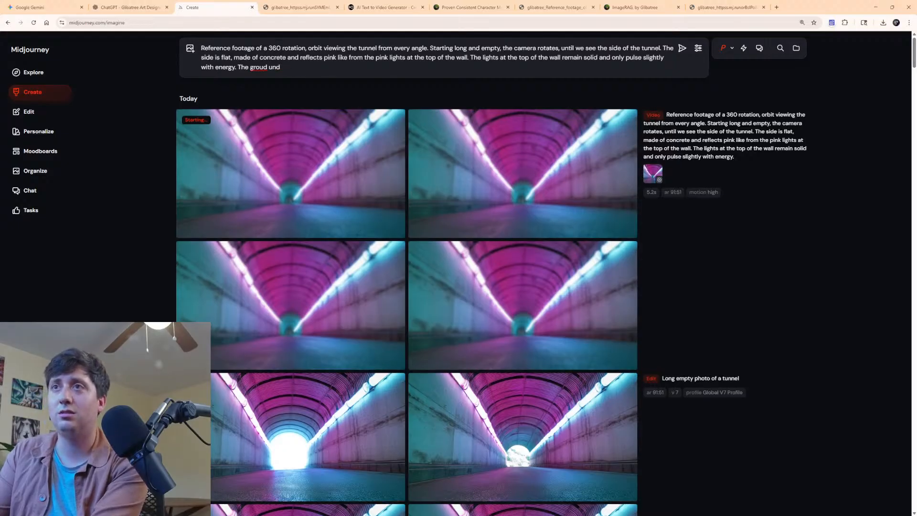
text(er the wall)
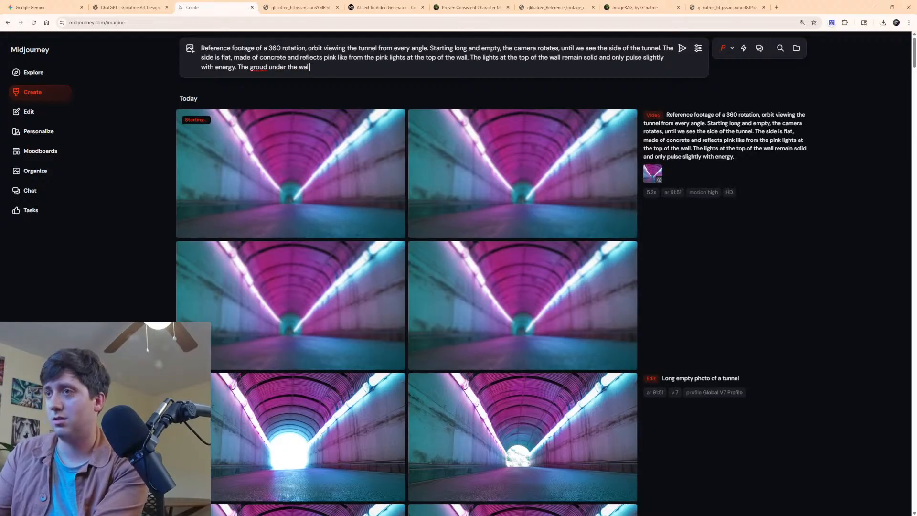
text( reflects)
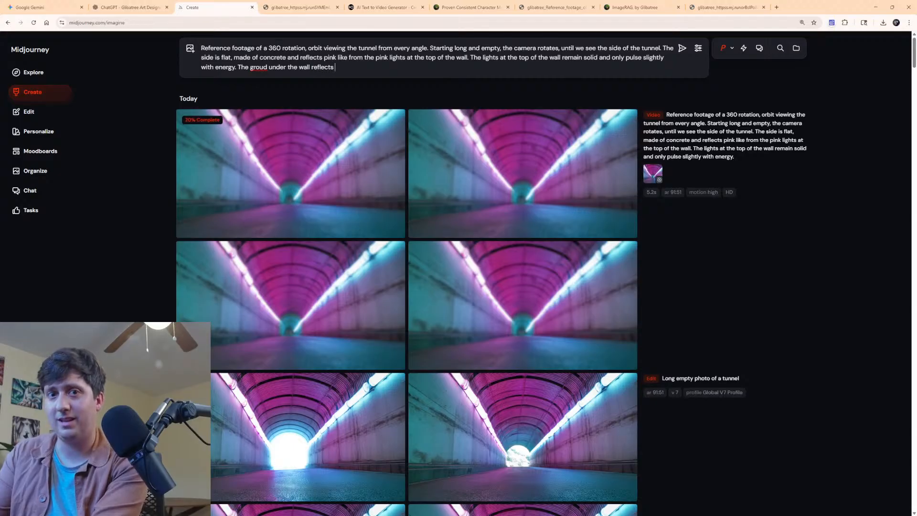
text( light off the)
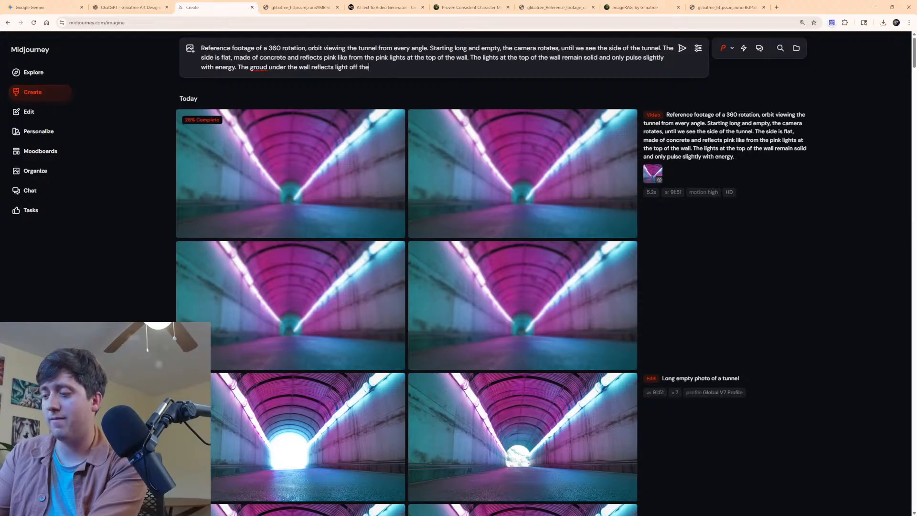
text( asphalt.)
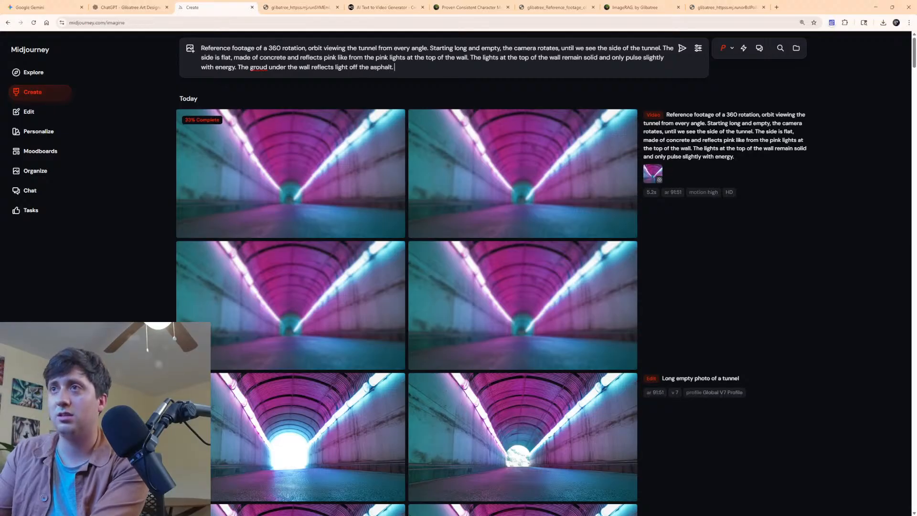
click(264, 68)
text(n)
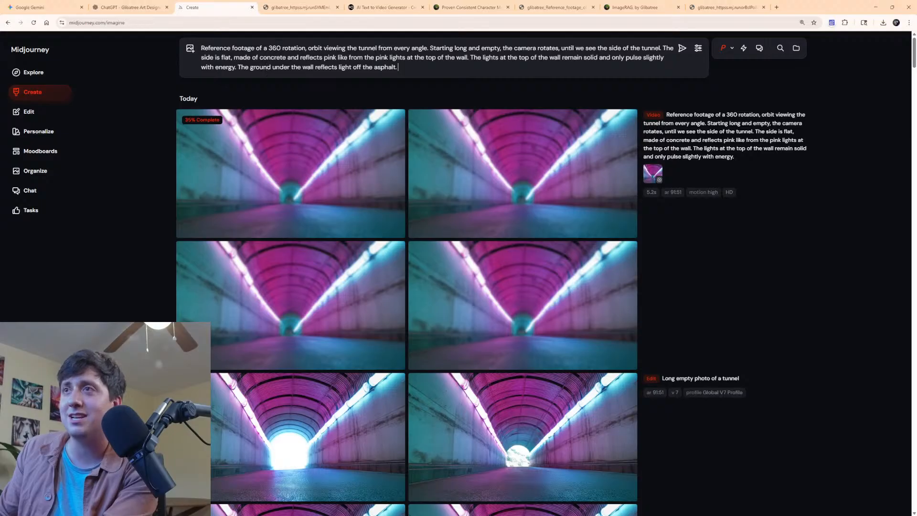
Append the sentence "Pipes o the sceilig remain still, turning as the camera does." to the prompt.
text(iper)
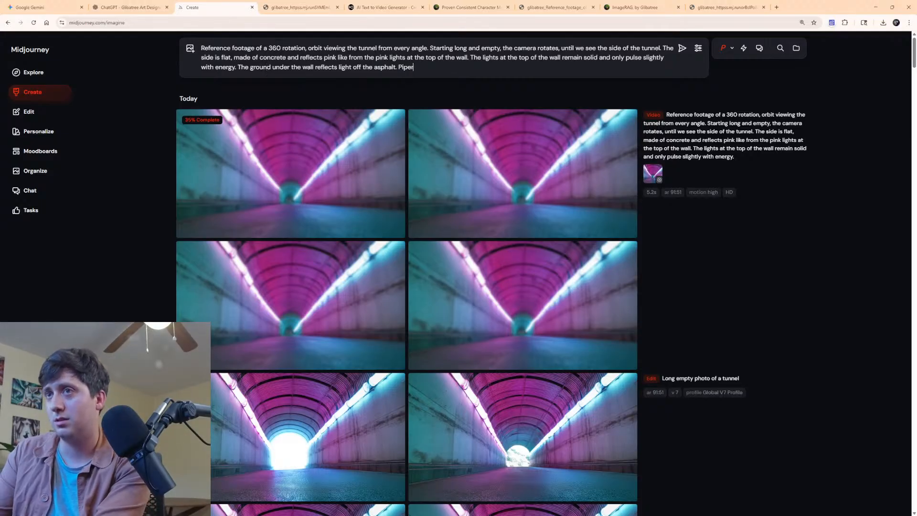
key(BackSpace)
text(s o the )
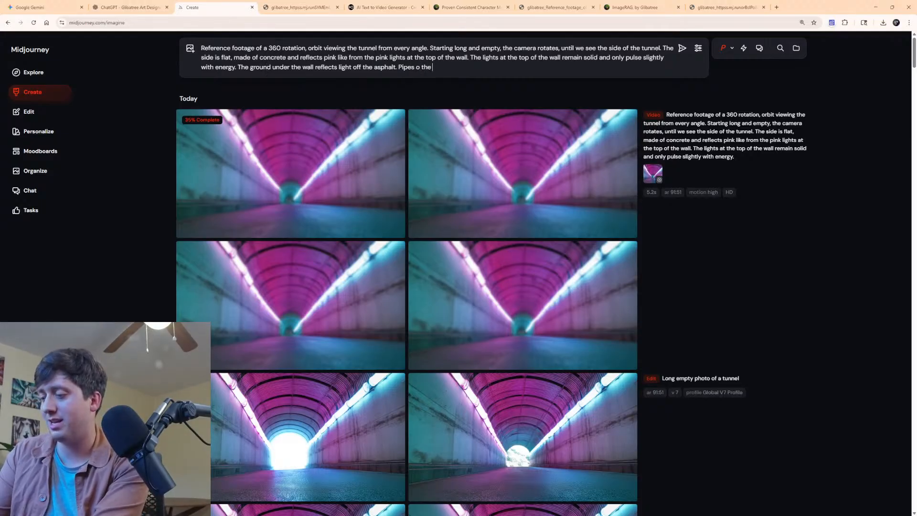
text(sceilig)
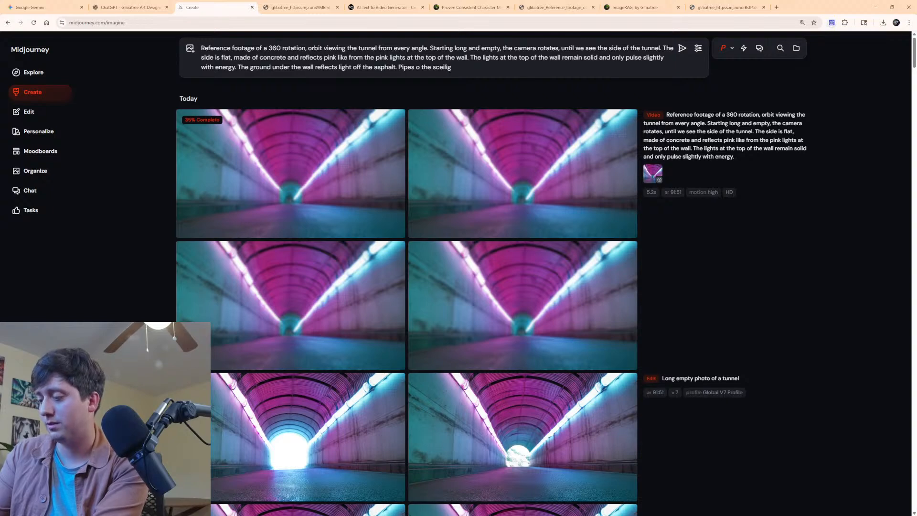
text( remain st)
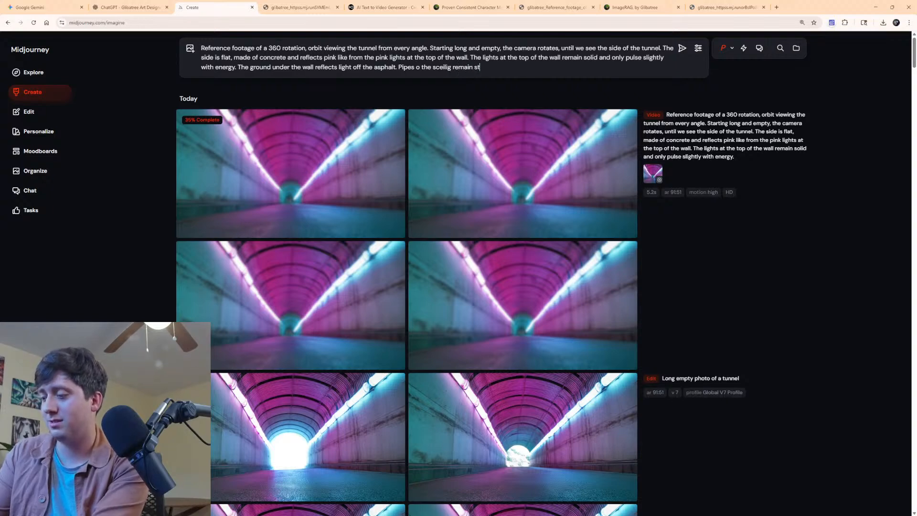
text(ill, turning a)
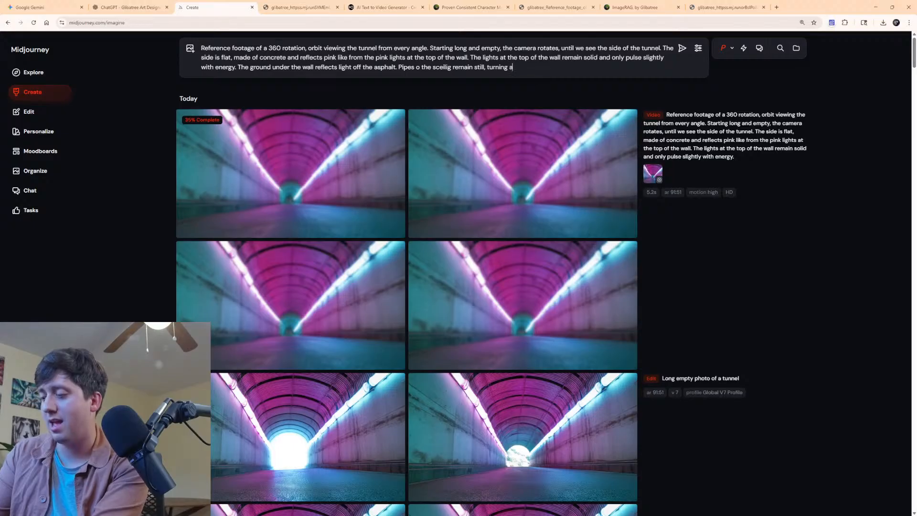
text(s the camera )
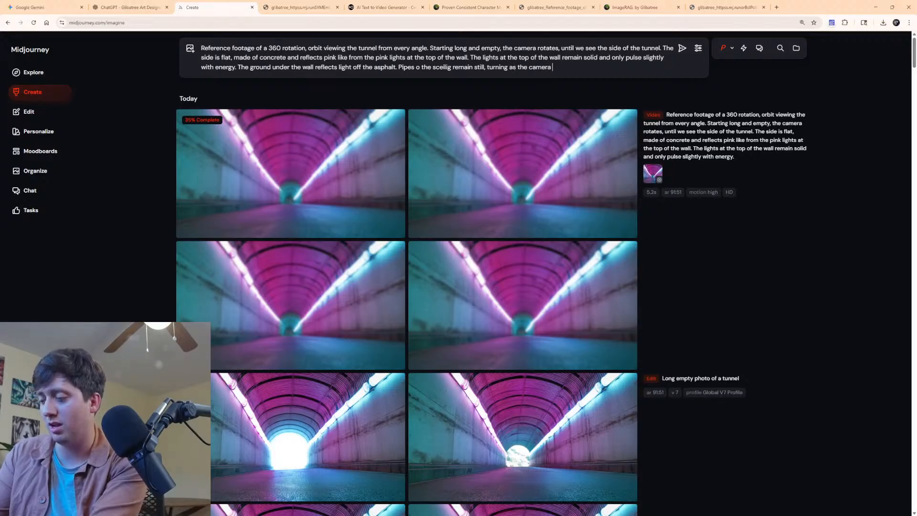
text(does. )
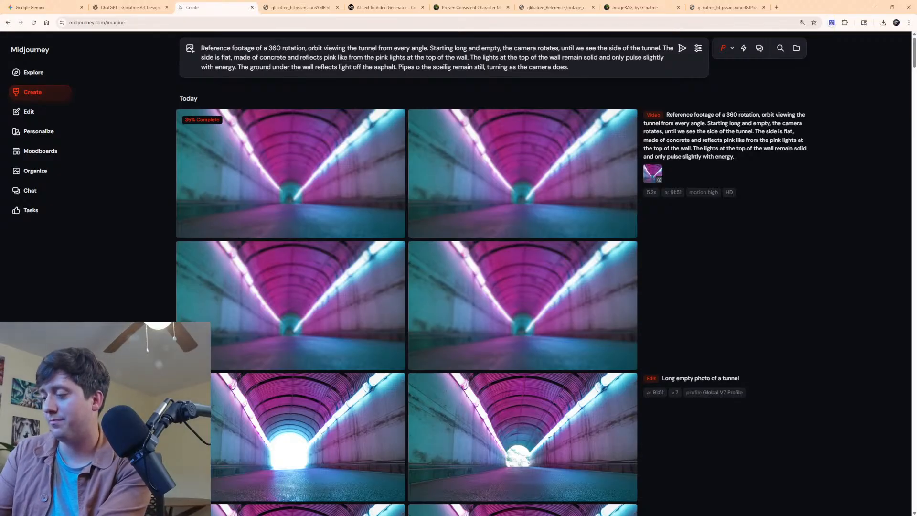
Start a new prompt sentence reading "Eventually, the", correcting the misspelled "Eventually" and adding the comma after it.
text(Evetually)
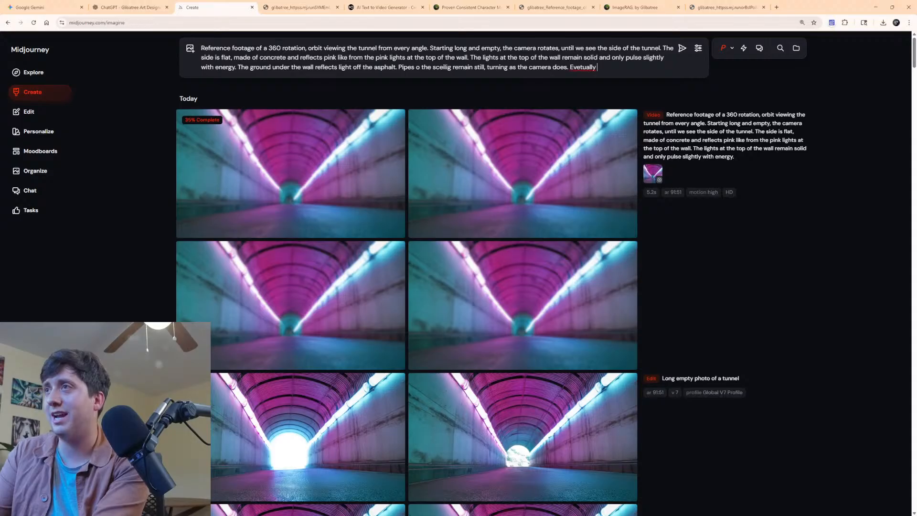
text( the)
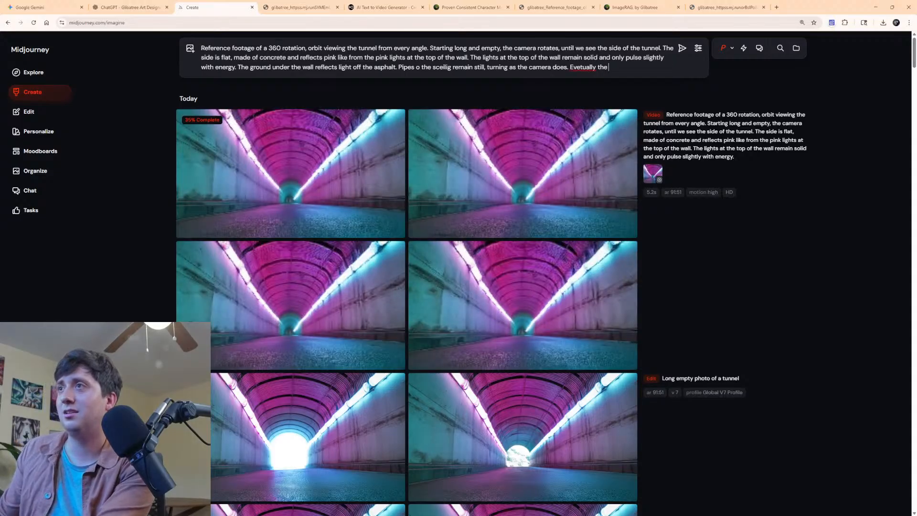
right_click(590, 68)
click(604, 74)
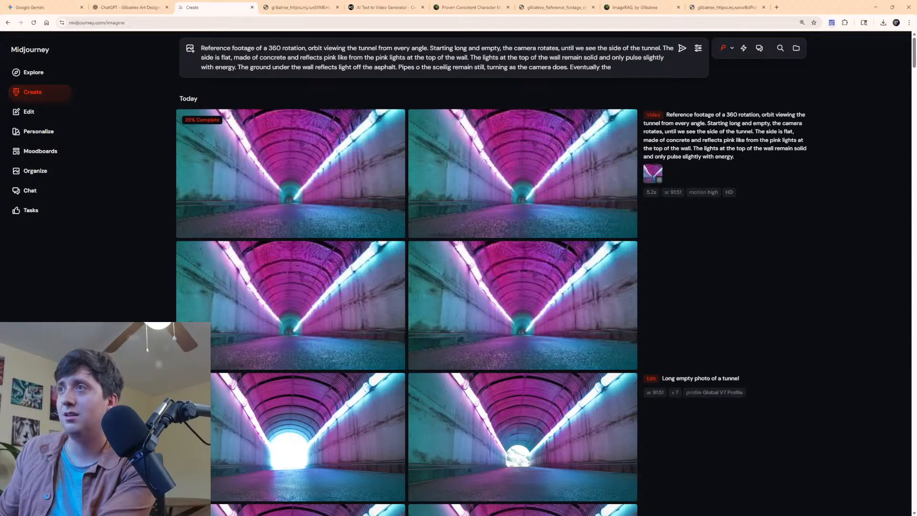
text(,)
key(End)
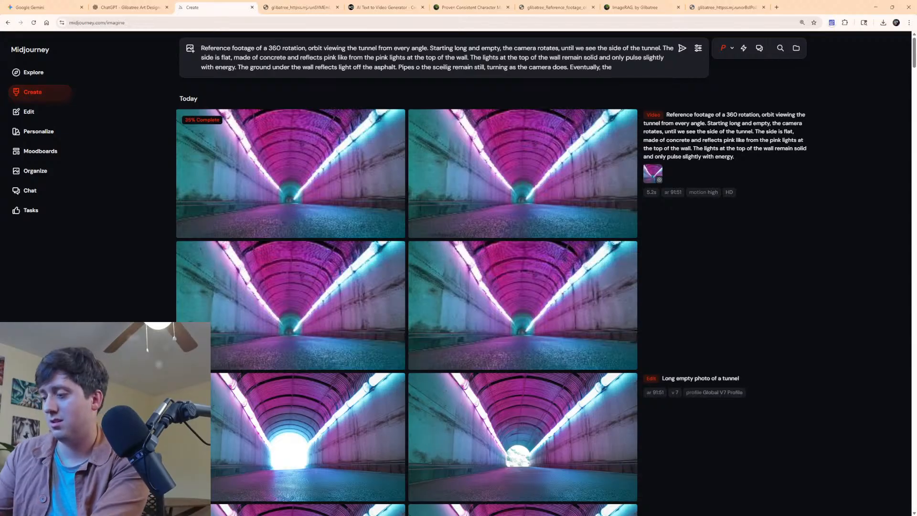
Finish the last prompt sentence with "tunnel appears on the other side, completing the orbit", correcting the misspelled "tunnel".
text(tunel)
key(BackSpace)
key(BackSpace)
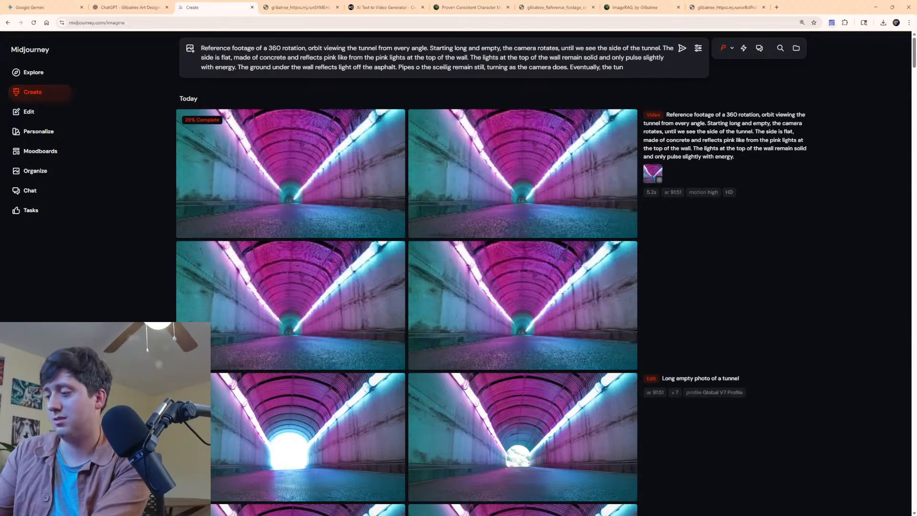
text(nel)
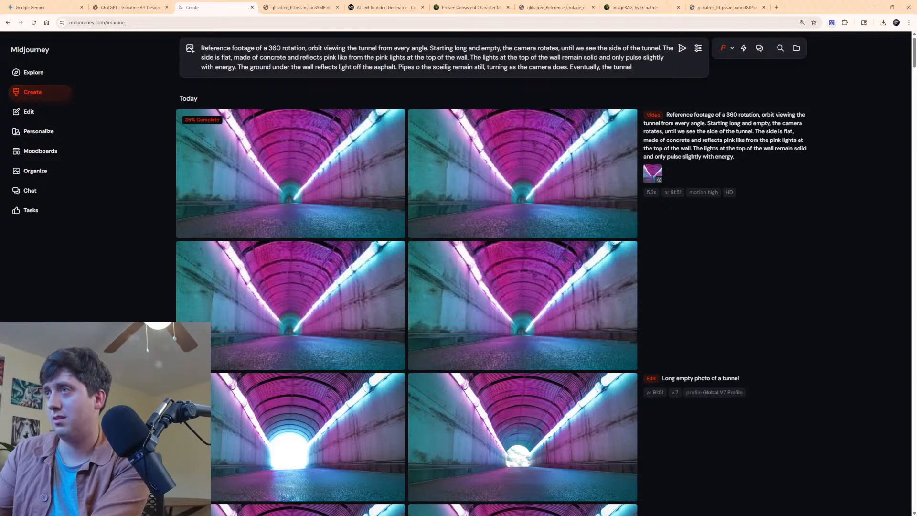
text( appears on t)
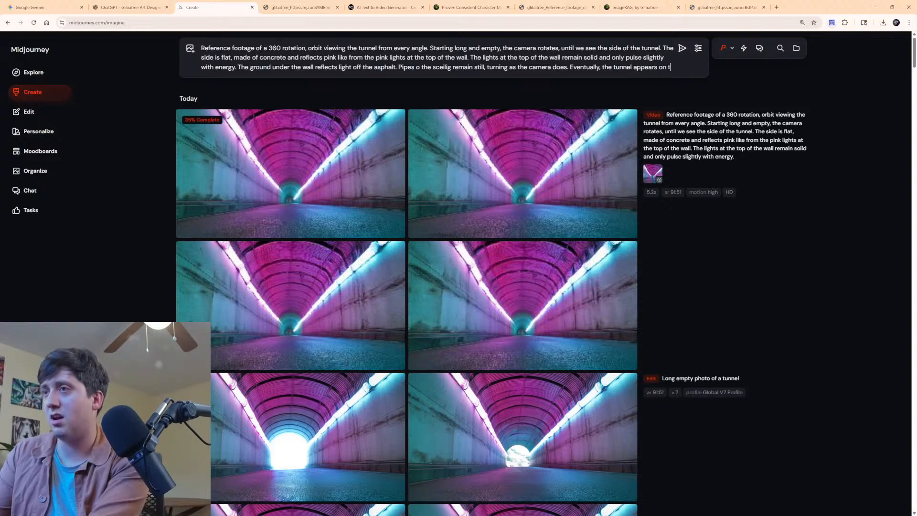
text(he other side )
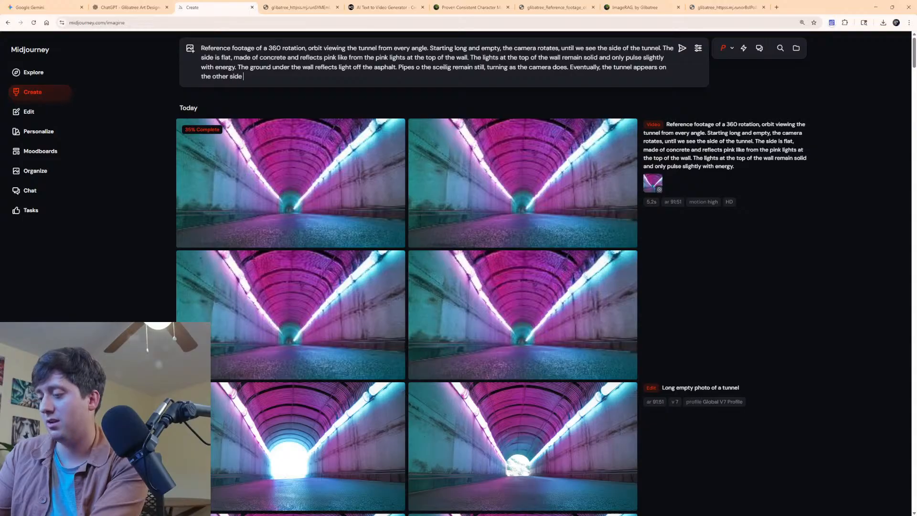
text(, complet)
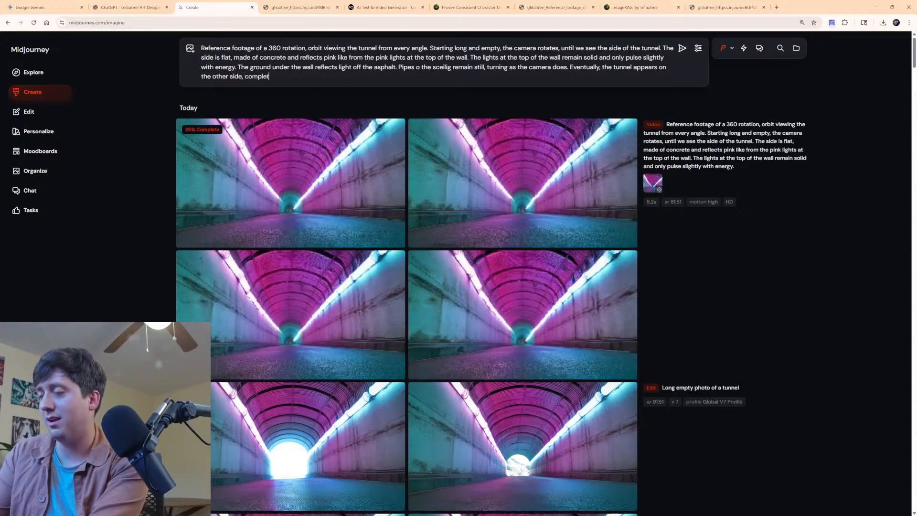
text(ing the orbit)
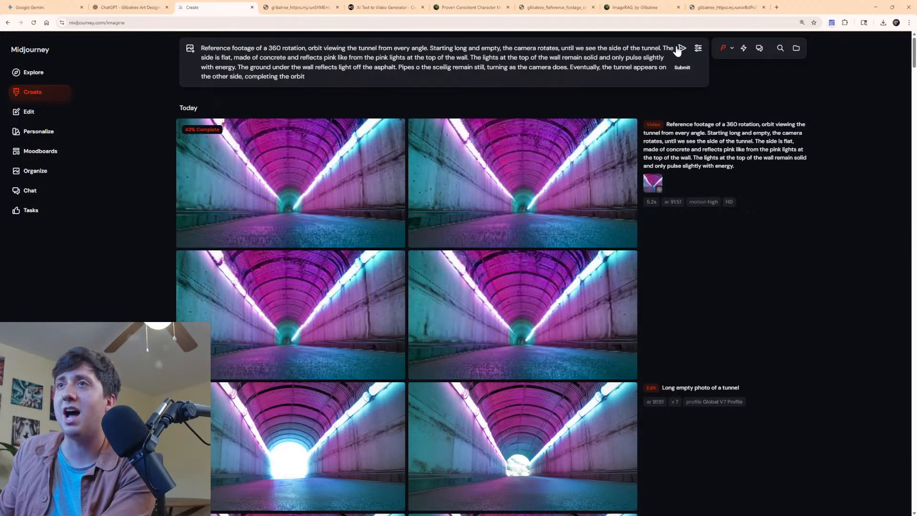
Check the generation settings and set the empty tunnel image as the video's starting frame with low motion.
click(698, 48)
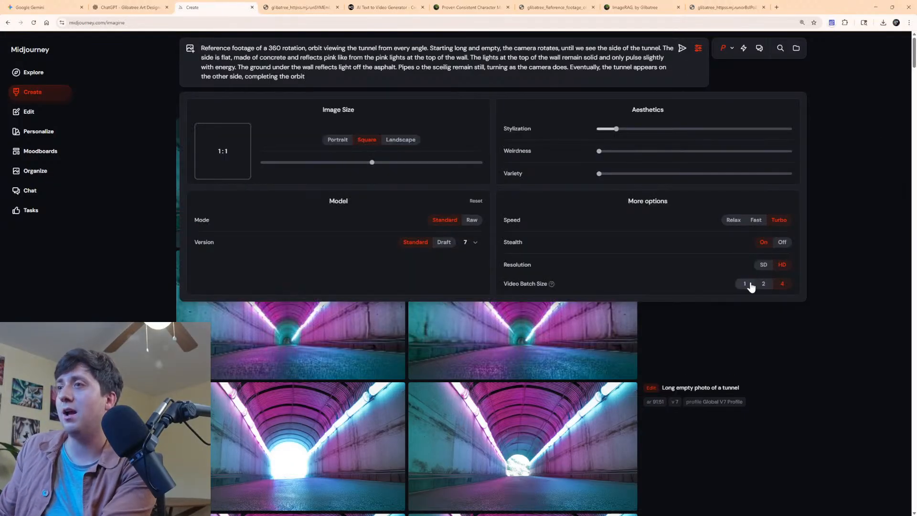
click(830, 99)
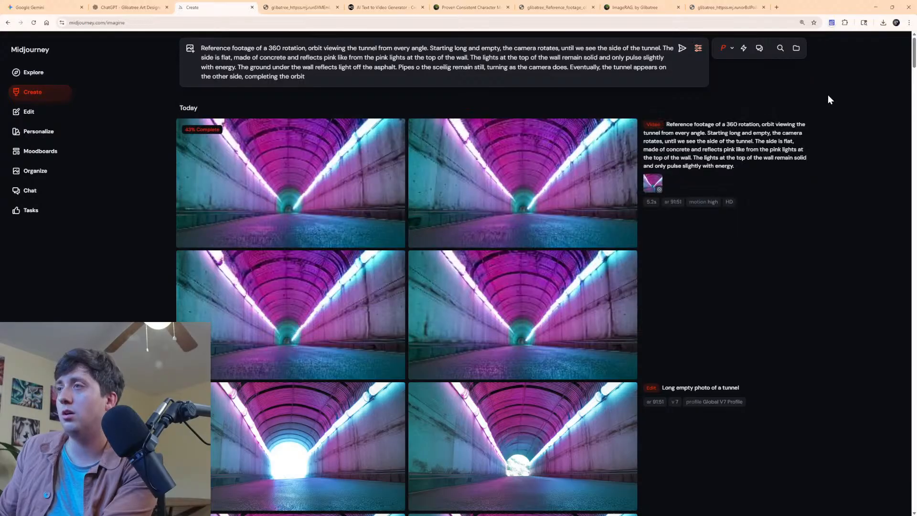
click(655, 185)
drag(597, 196, 268, 101)
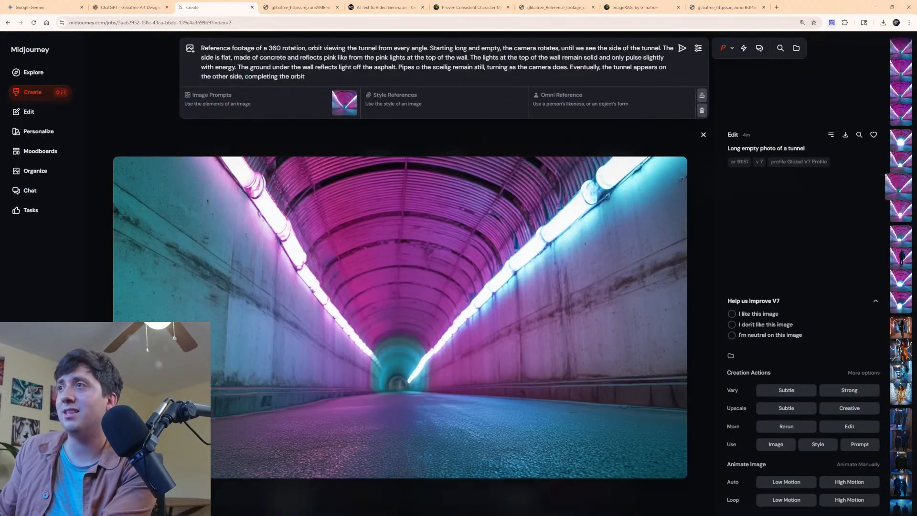
click(354, 95)
drag(502, 284, 239, 112)
click(680, 104)
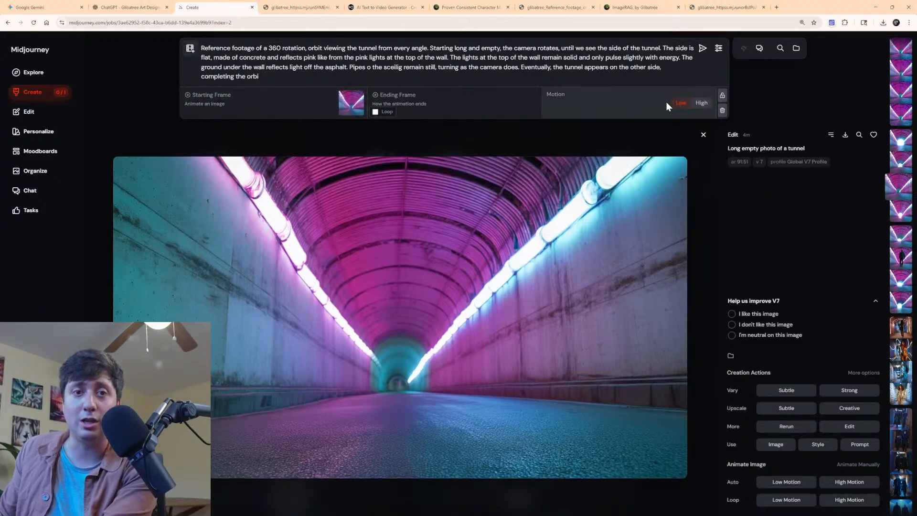
Submit the low-motion tunnel video for generation and return to the Create page to check both video jobs.
click(703, 48)
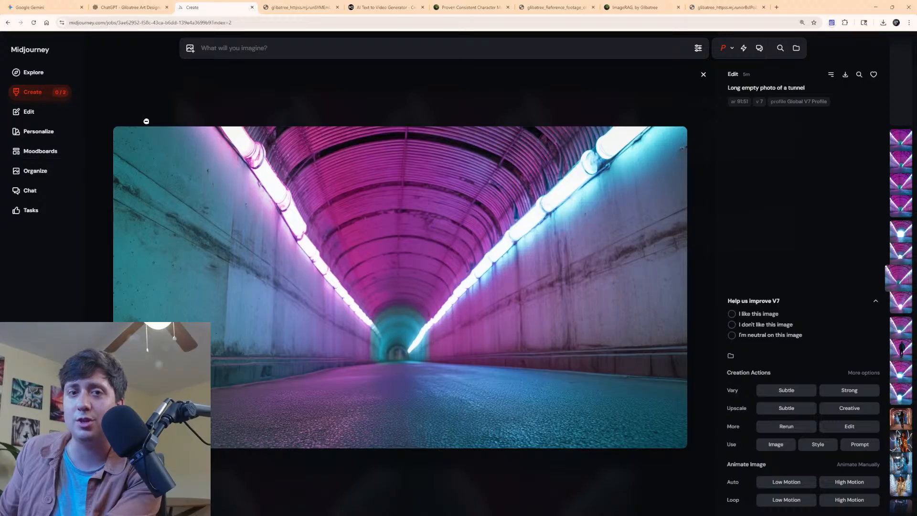
click(54, 97)
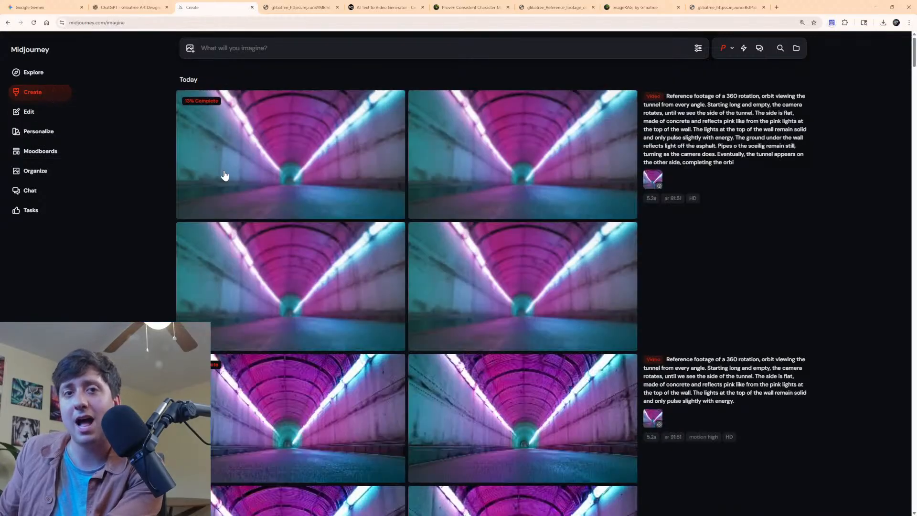
scroll(248, 186, down, 3)
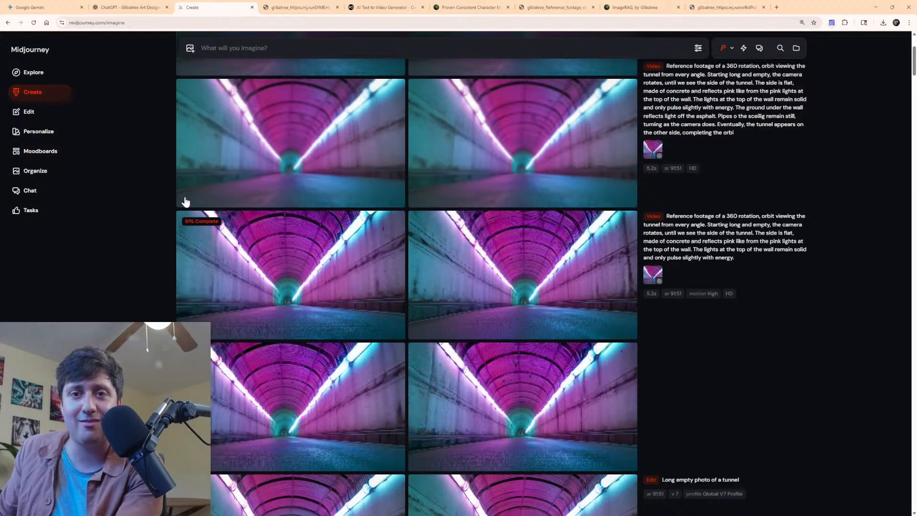
scroll(632, 158, up, 3)
Reuse the text of the newest tunnel video's prompt and complete its last word as "orbit".
click(680, 163)
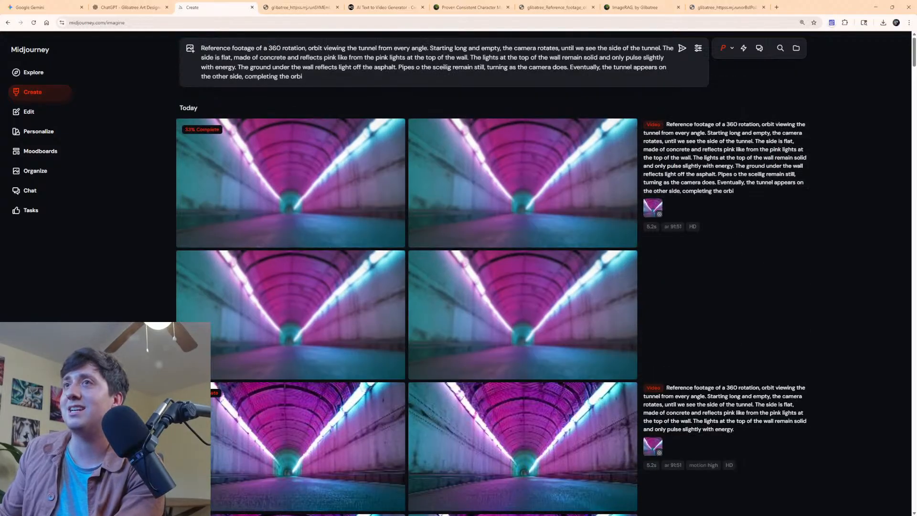
mouse_move(310, 83)
mouse_down()
mouse_move(223, 47)
mouse_move(302, 67)
mouse_up()
click(304, 76)
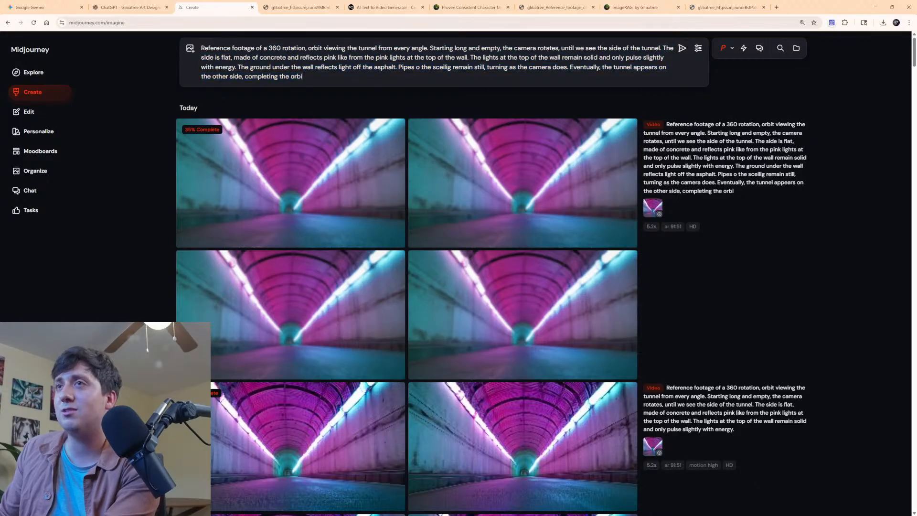
text(t)
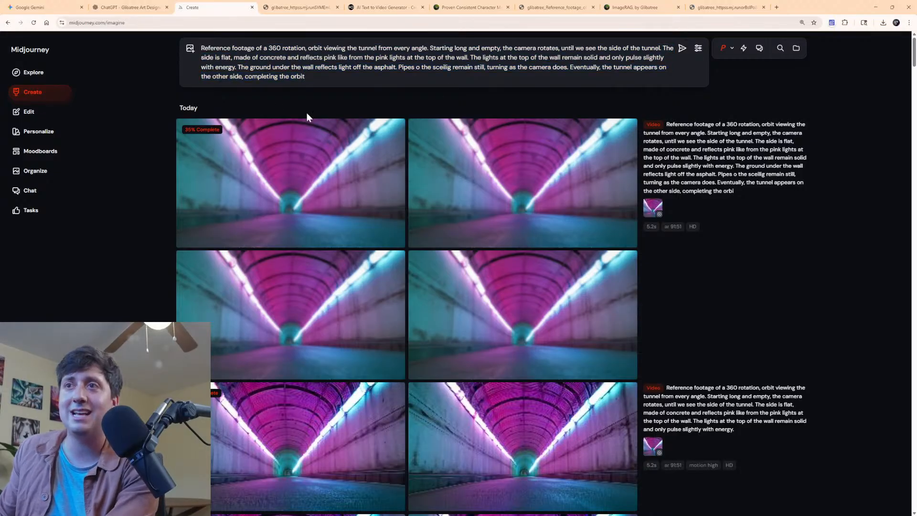
Highlight the prompt's opening sentence, "Reference footage of a 360 rotation, orbit viewing the tunnel from every angle.".
key(ctrl+a)
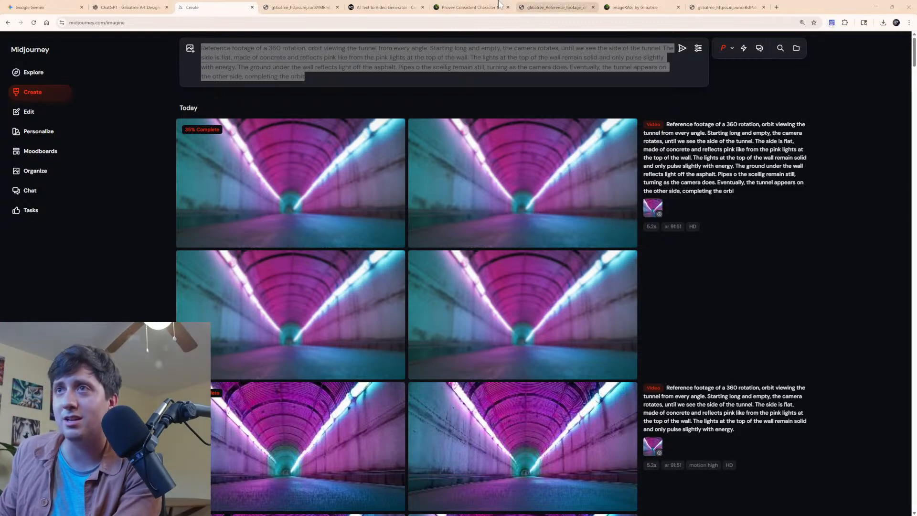
click(299, 58)
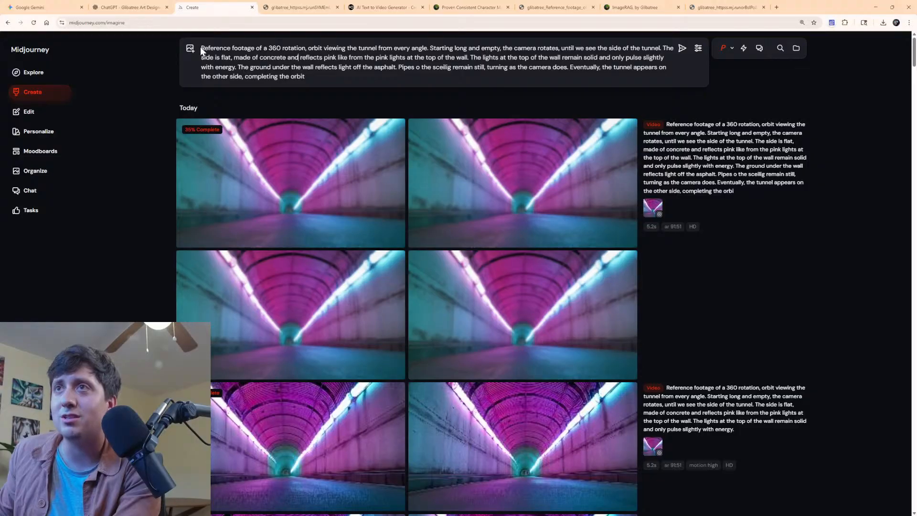
drag(428, 48, 200, 47)
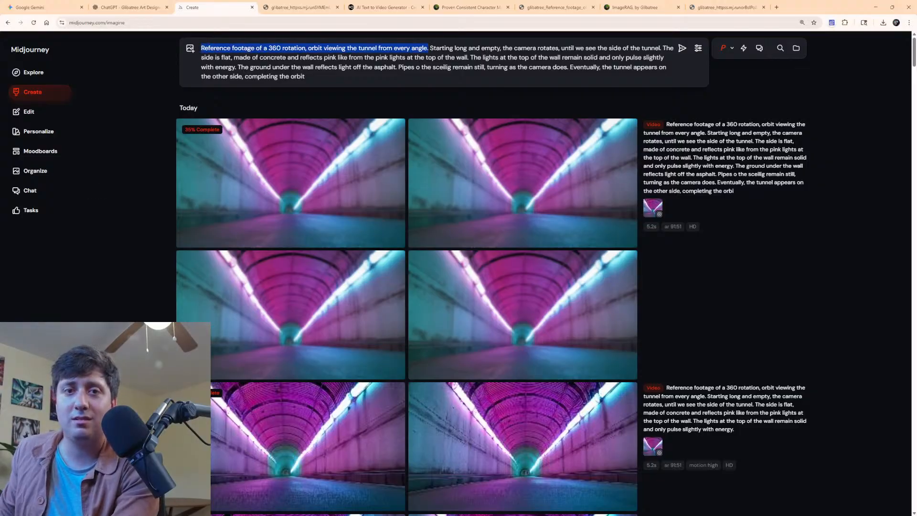
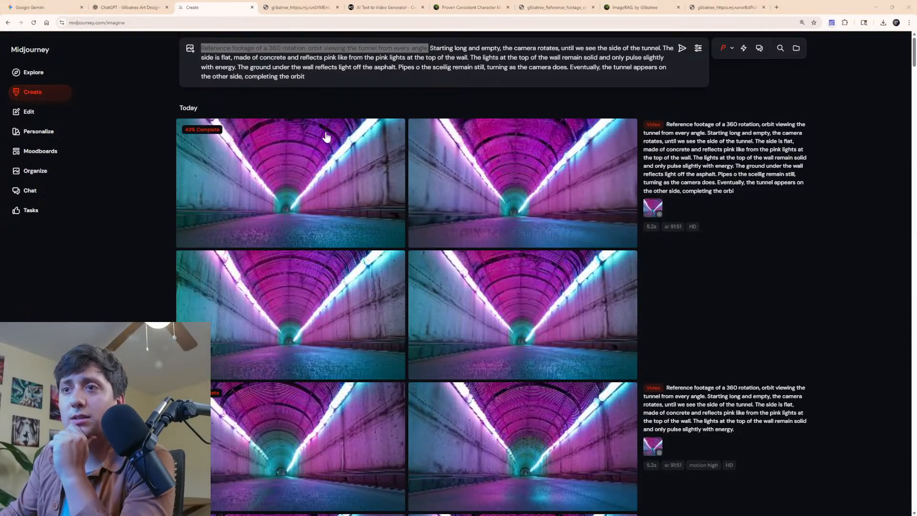
Compare the preview frames and progress of the low-motion and high-motion tunnel video jobs while they generate.
scroll(327, 137, down, 3)
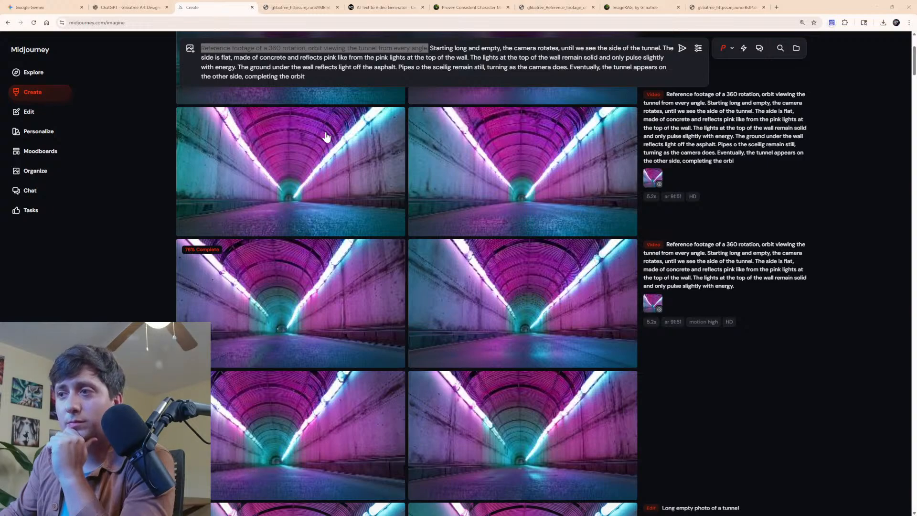
scroll(373, 183, up, 3)
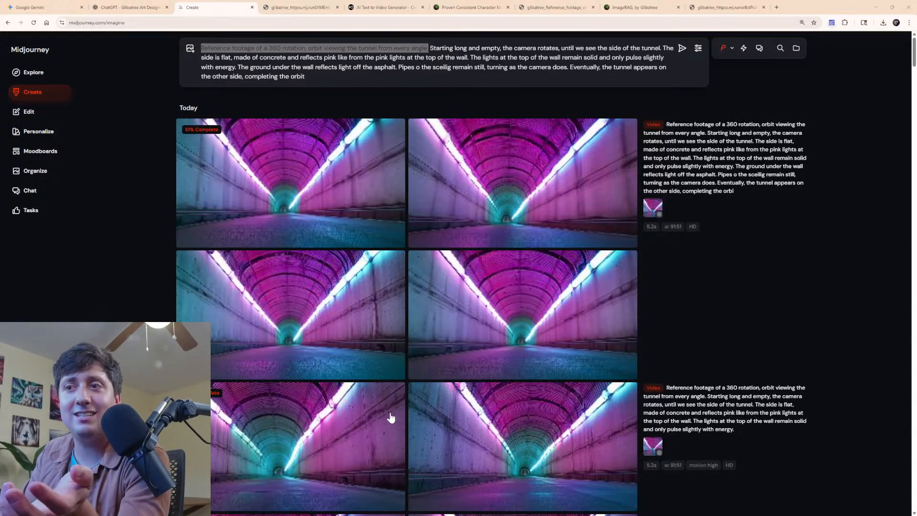
scroll(275, 415, down, 1)
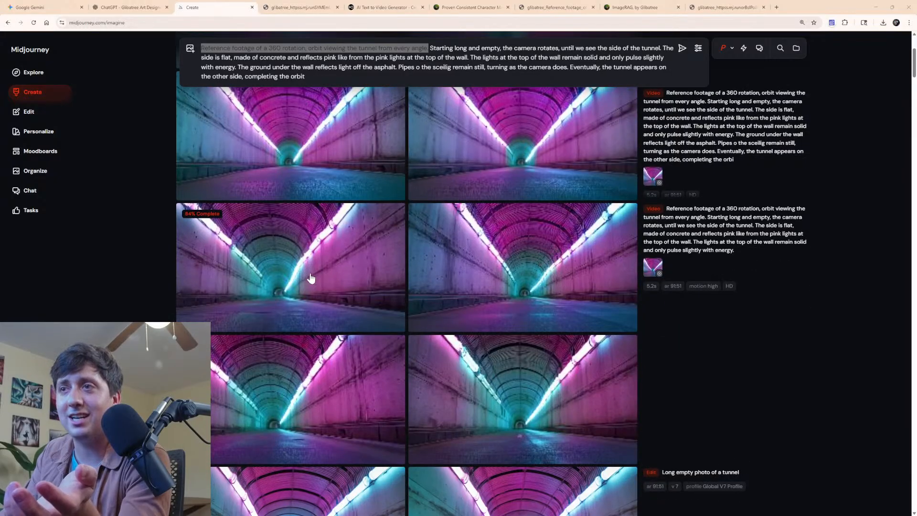
scroll(313, 287, down, 5)
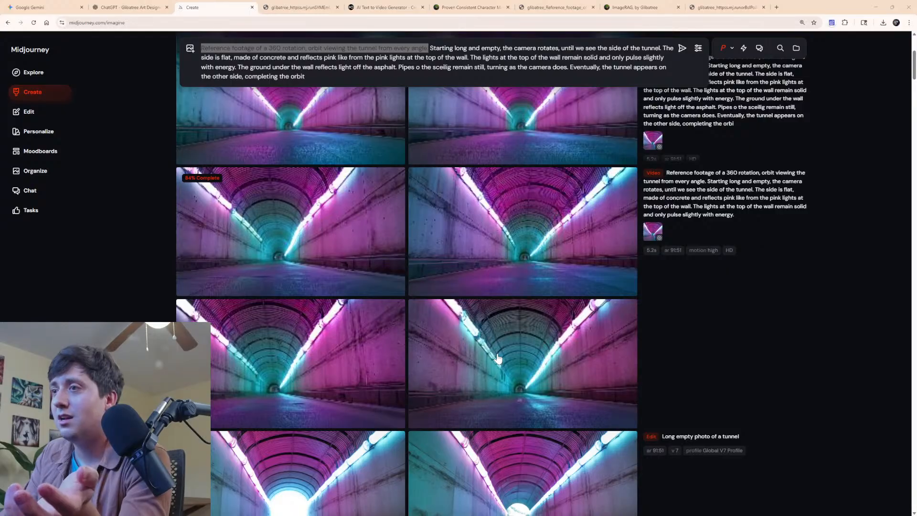
scroll(500, 361, up, 4)
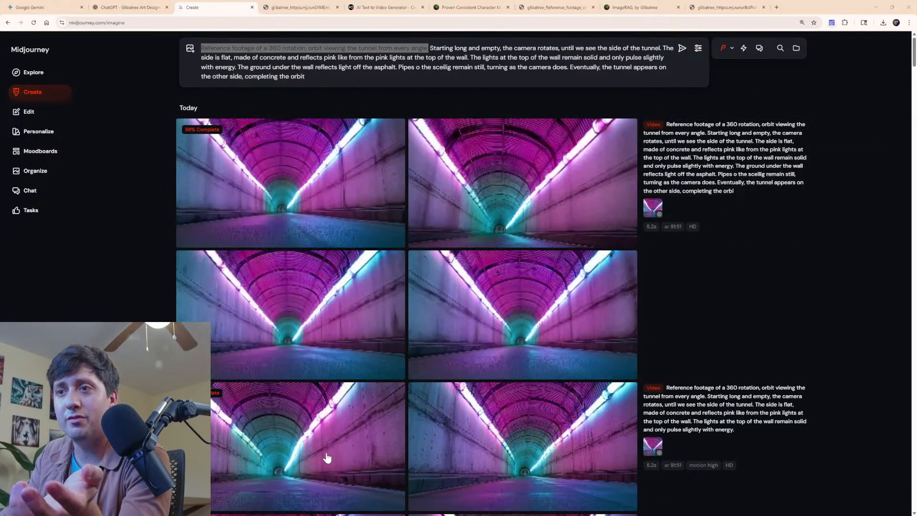
scroll(328, 454, down, 1)
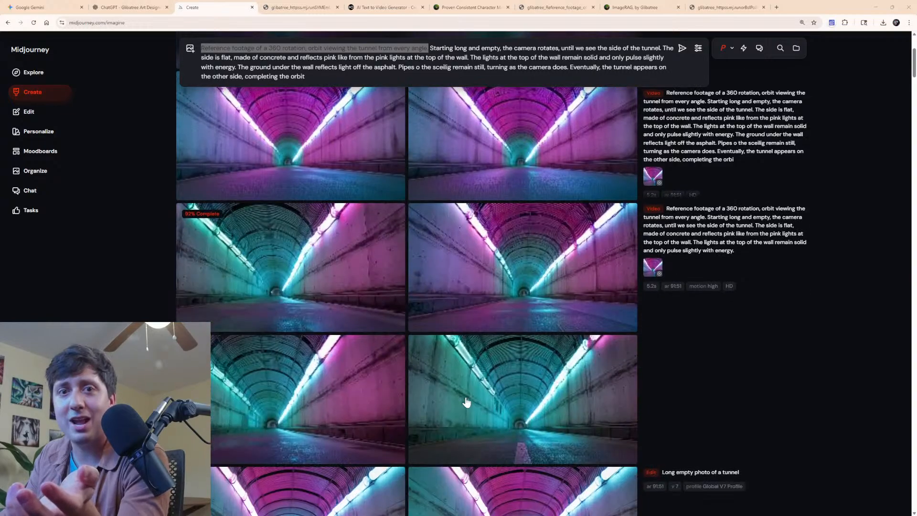
scroll(460, 418, up, 1)
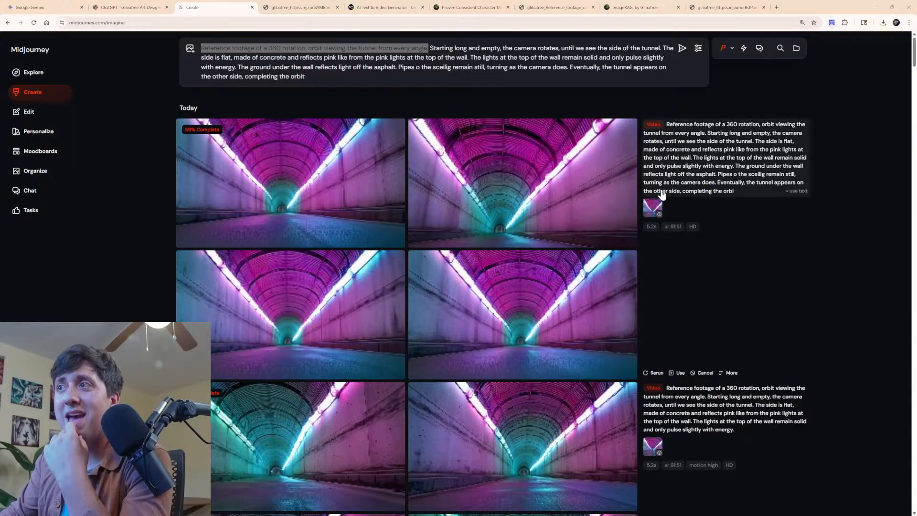
Reload the newest tunnel video prompt with its last word completed as "orbit", and open its empty tunnel starting image for editing.
click(662, 185)
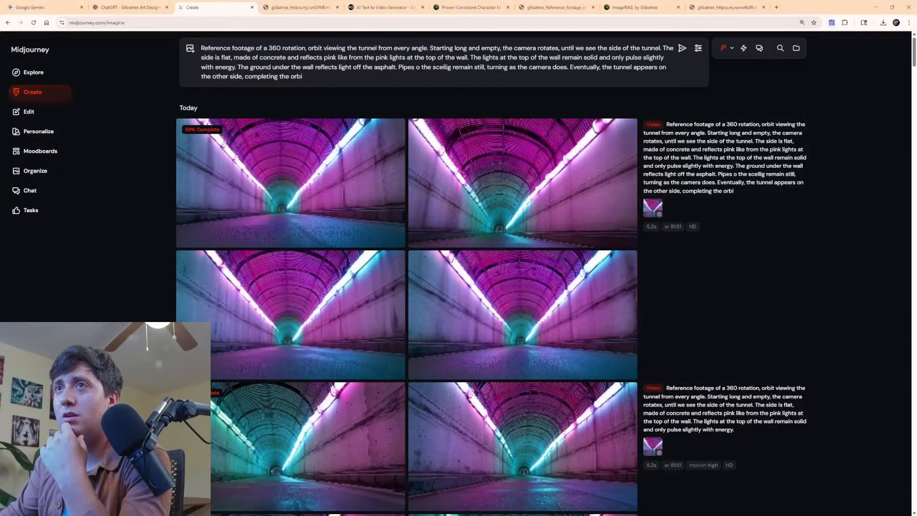
text(t)
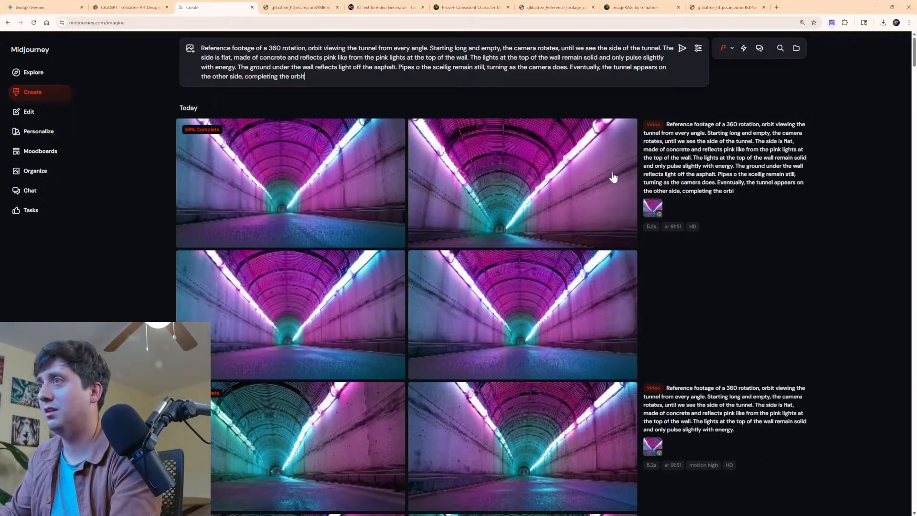
click(653, 208)
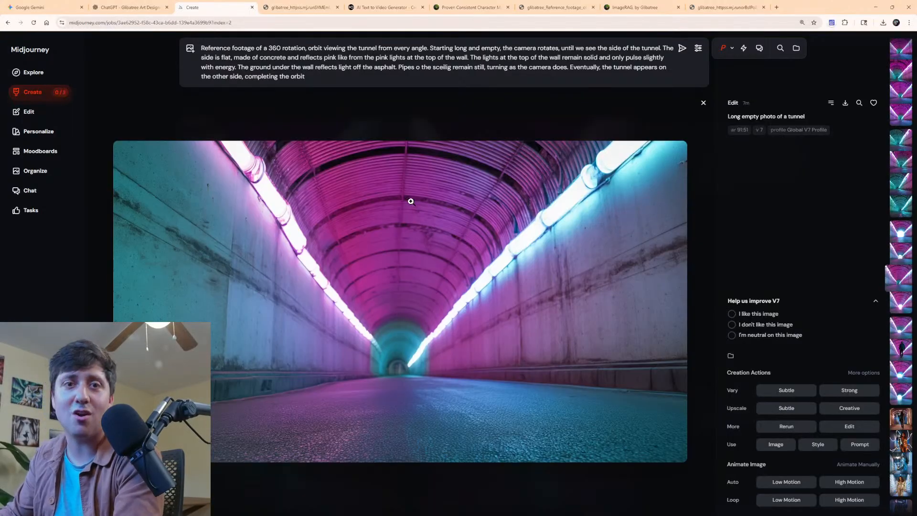
click(845, 427)
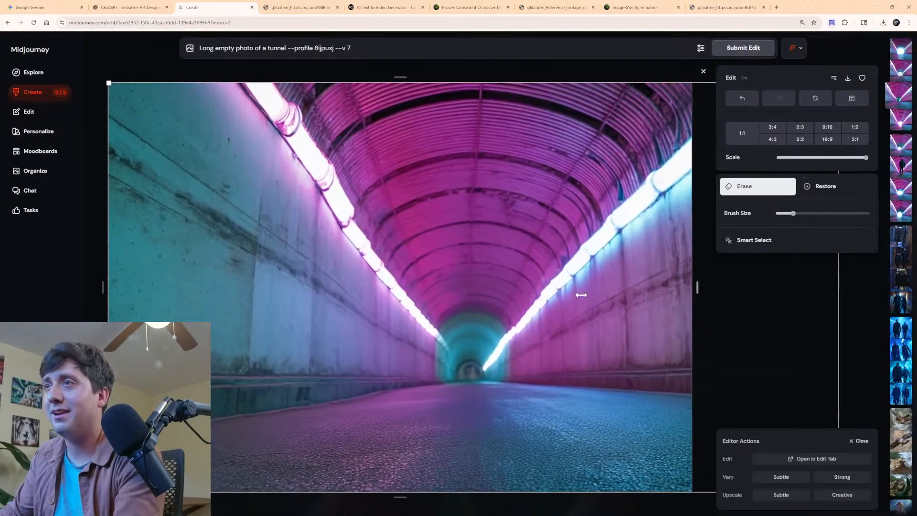
Reframe the tunnel image on a 1:1 canvas, enlarged and roughly centred, submit the edit, and return to the Create page.
click(742, 134)
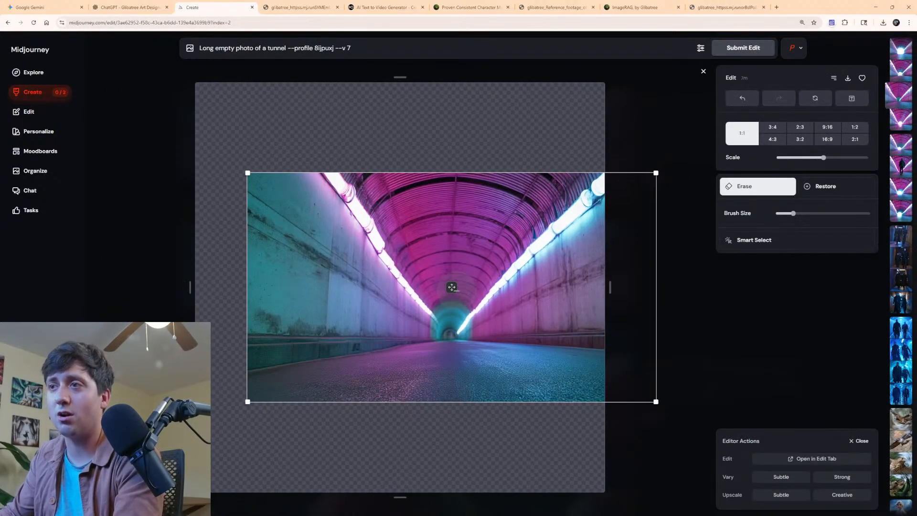
drag(656, 402, 915, 513)
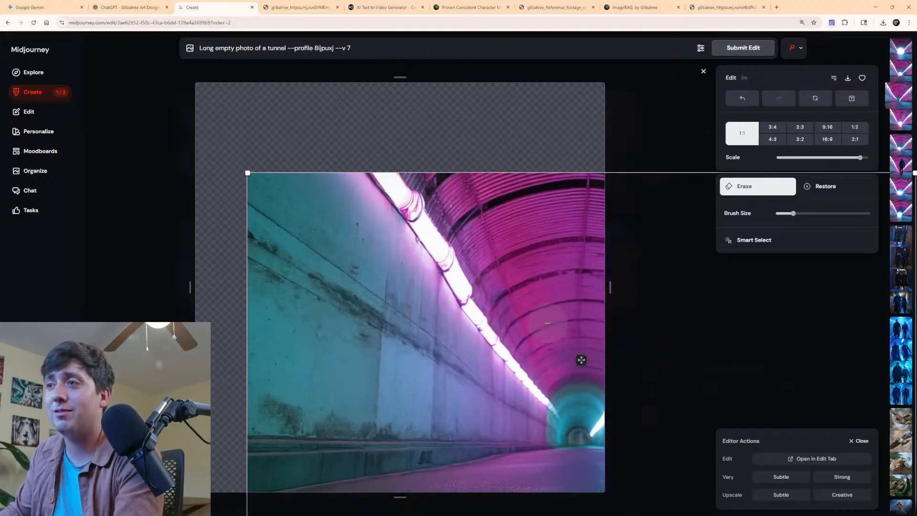
mouse_move(581, 360)
mouse_down()
mouse_move(379, 260)
mouse_move(389, 296)
mouse_move(397, 293)
mouse_move(390, 272)
mouse_move(393, 283)
mouse_up()
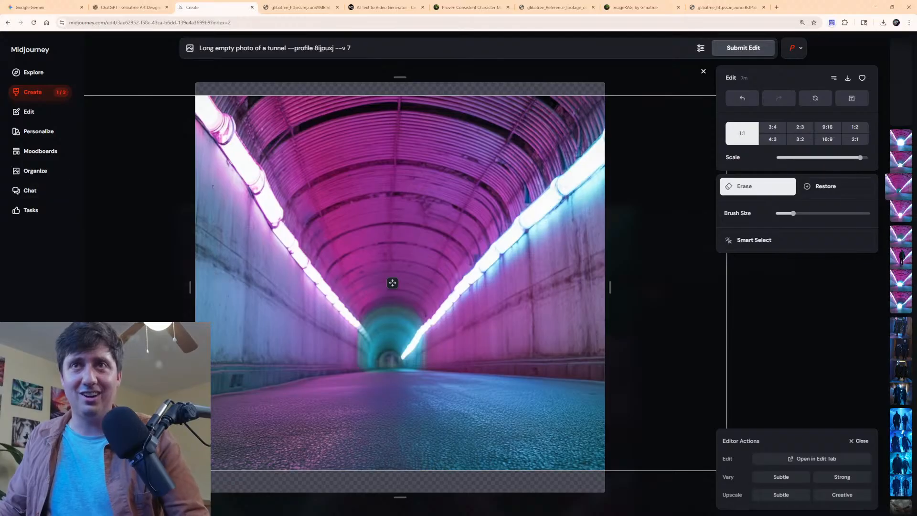
click(43, 91)
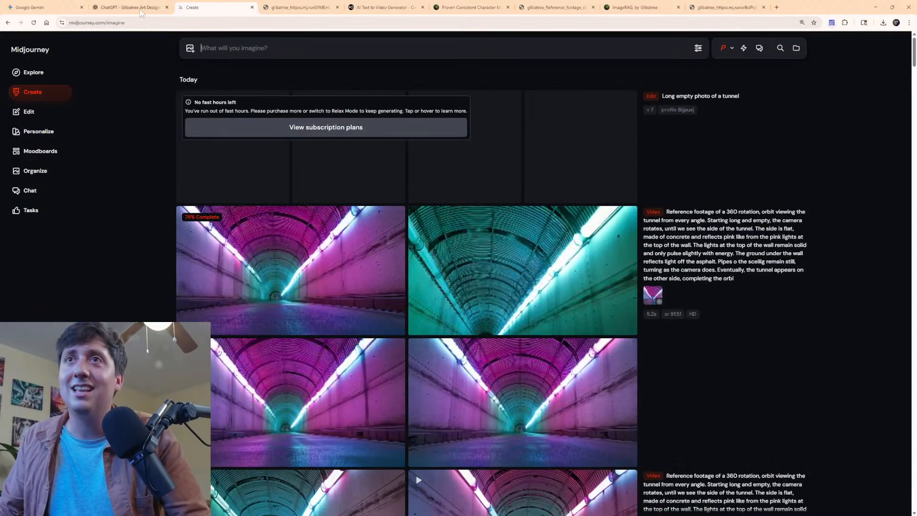
click(150, 3)
click(195, 3)
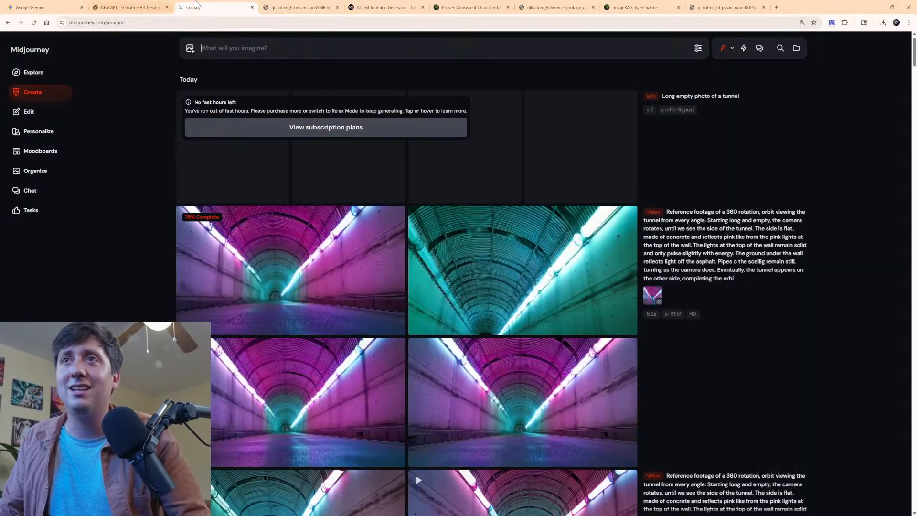
mouse_move(138, 4)
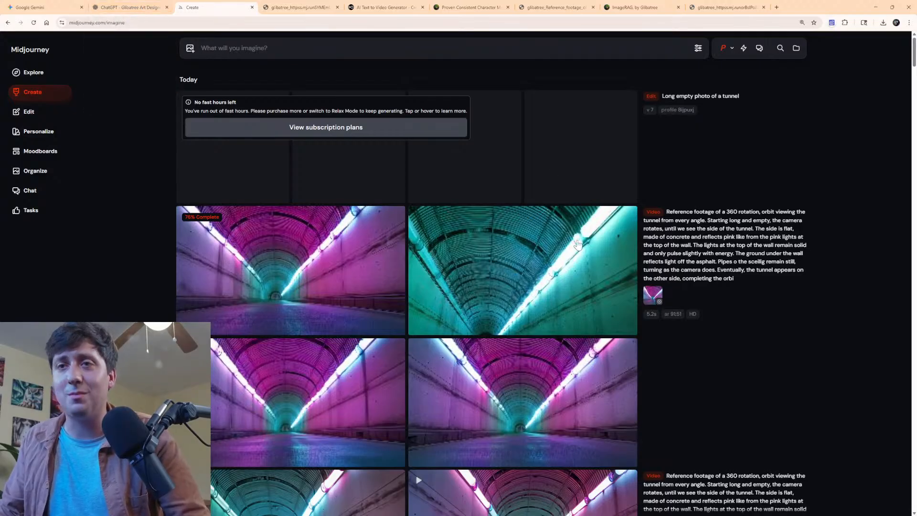
Switch to Gemini, start a new chat, and attach the image of the bulldog in green armor.
click(30, 7)
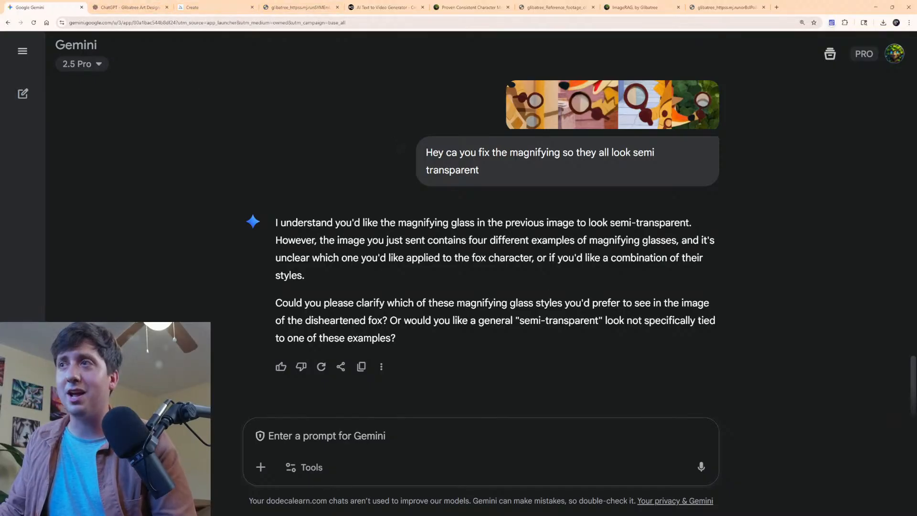
click(23, 51)
click(41, 94)
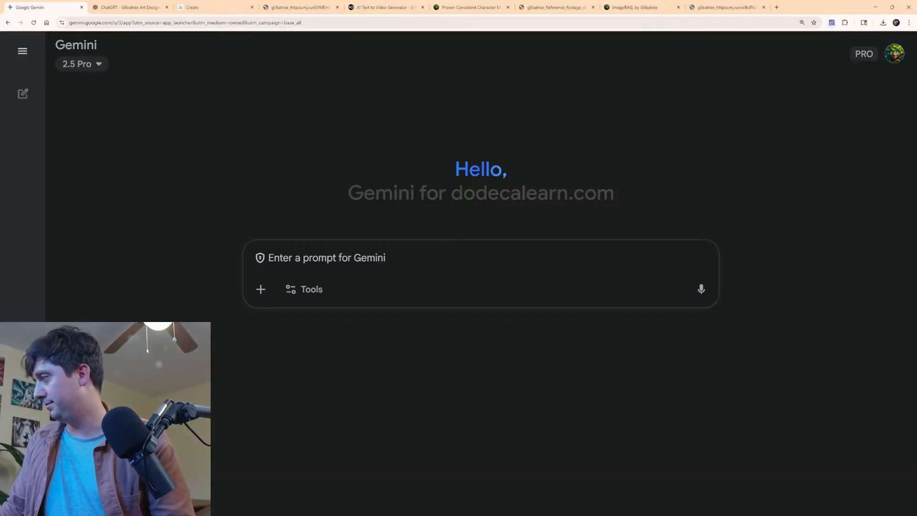
drag(916, 267, 440, 270)
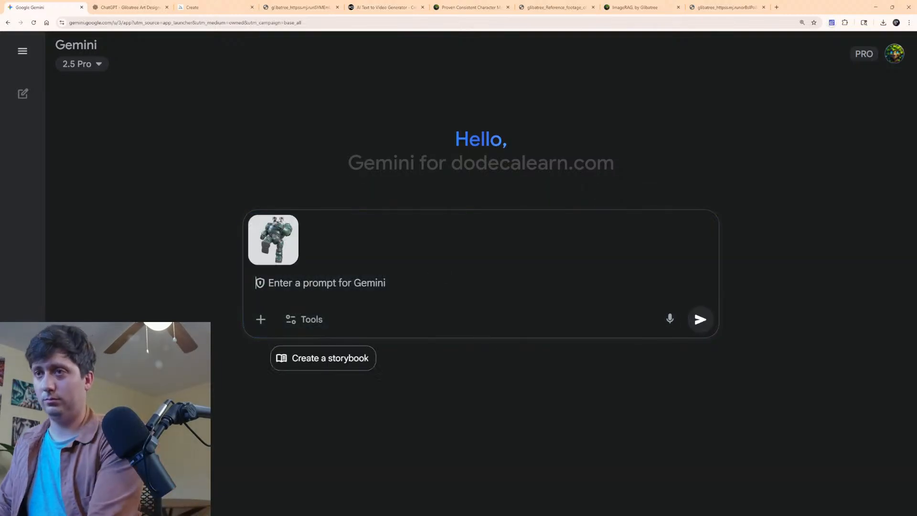
Submit the prompt "Could you put this character in a animated city scene?" with the attached character image.
text(Could you)
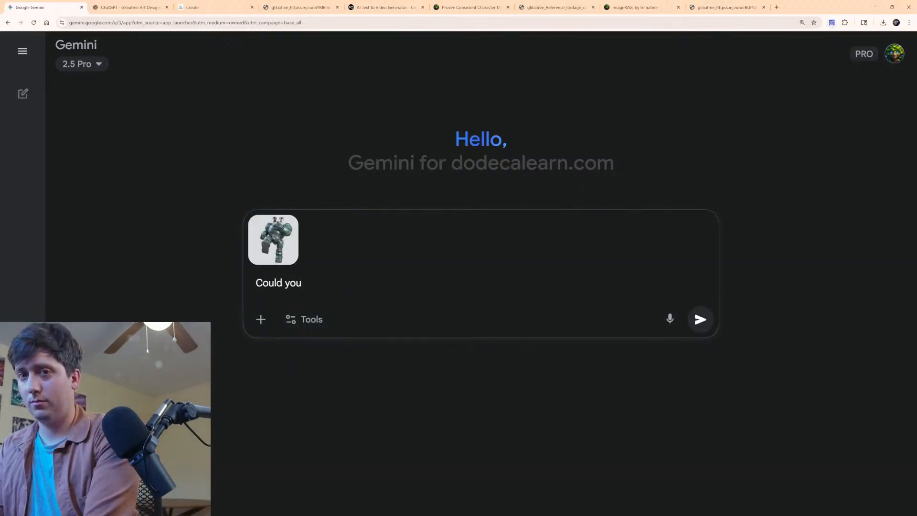
text( put this ch)
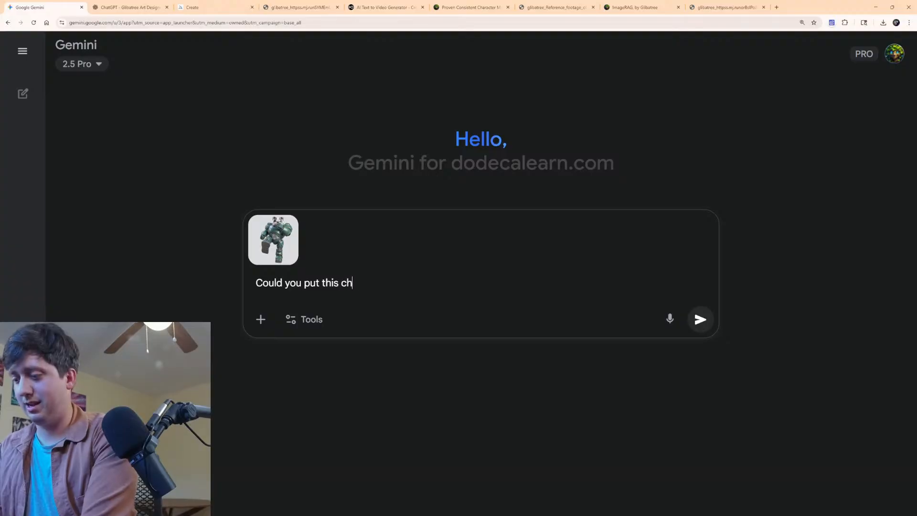
text(aracter in a)
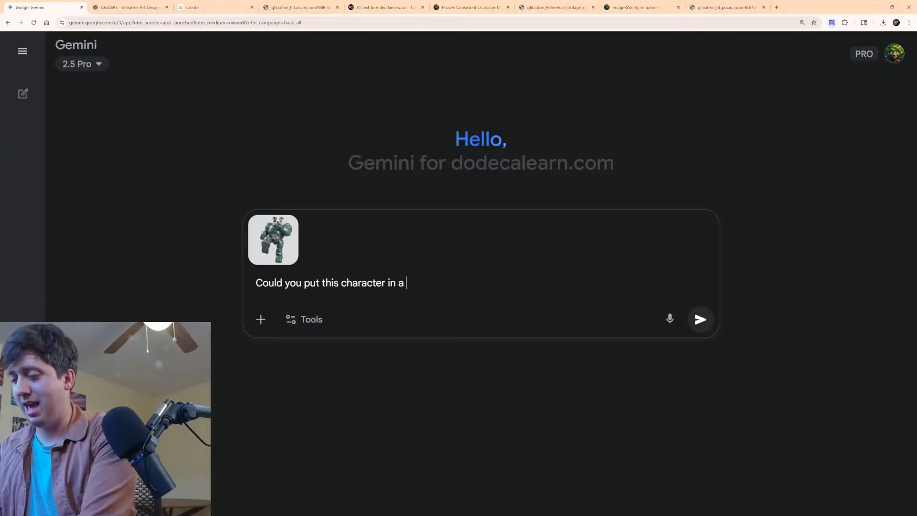
text( animated)
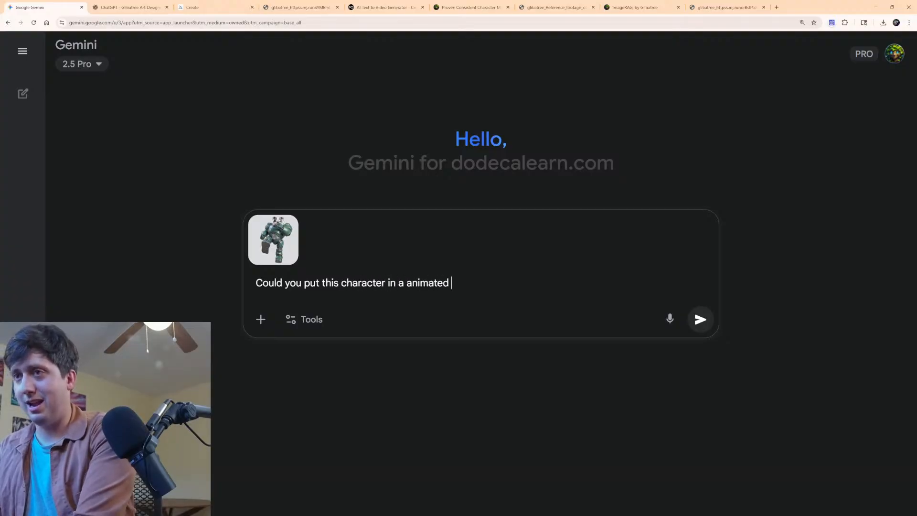
text( city scene)
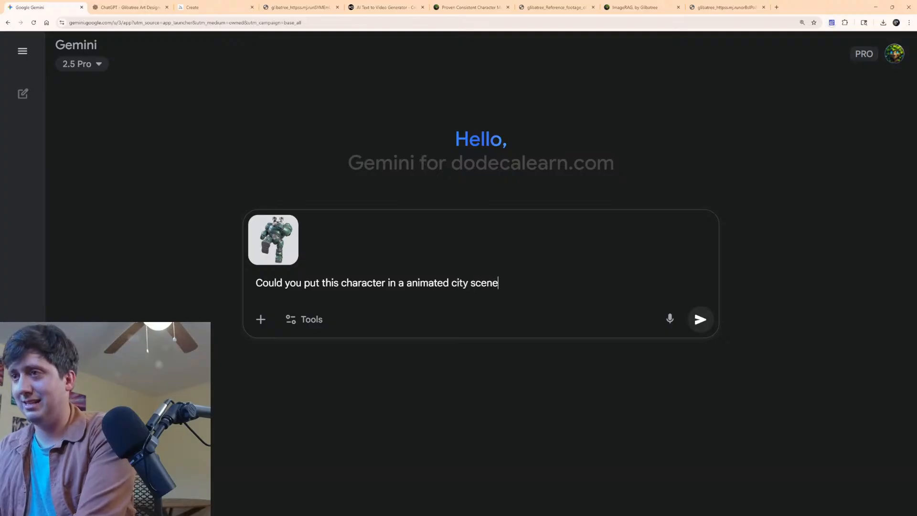
text(?)
key(Return)
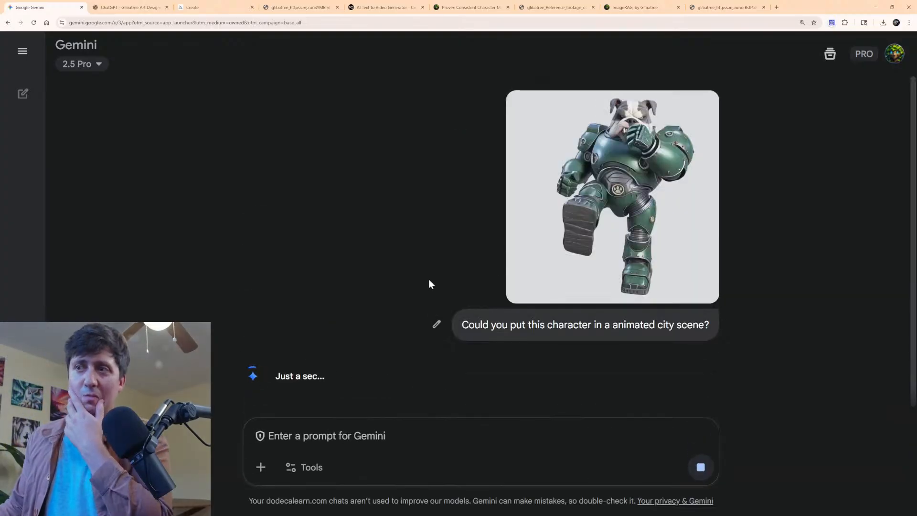
click(290, 468)
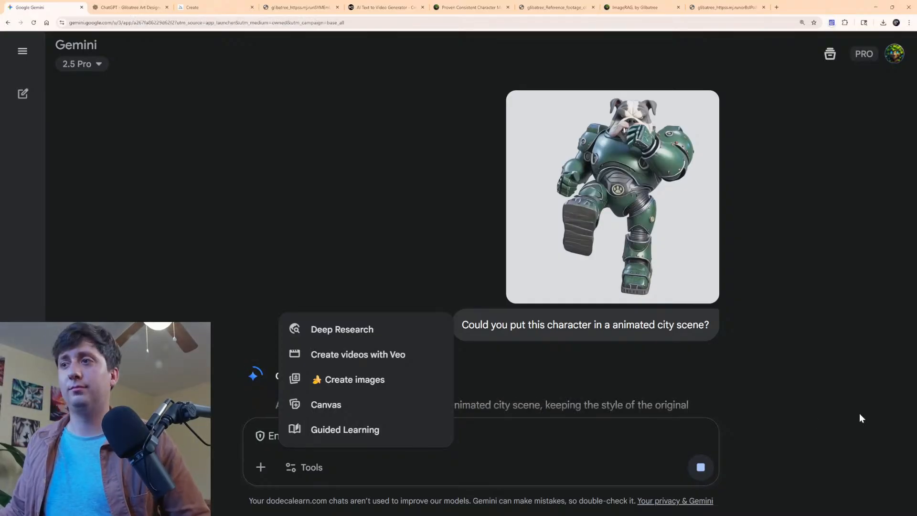
click(767, 415)
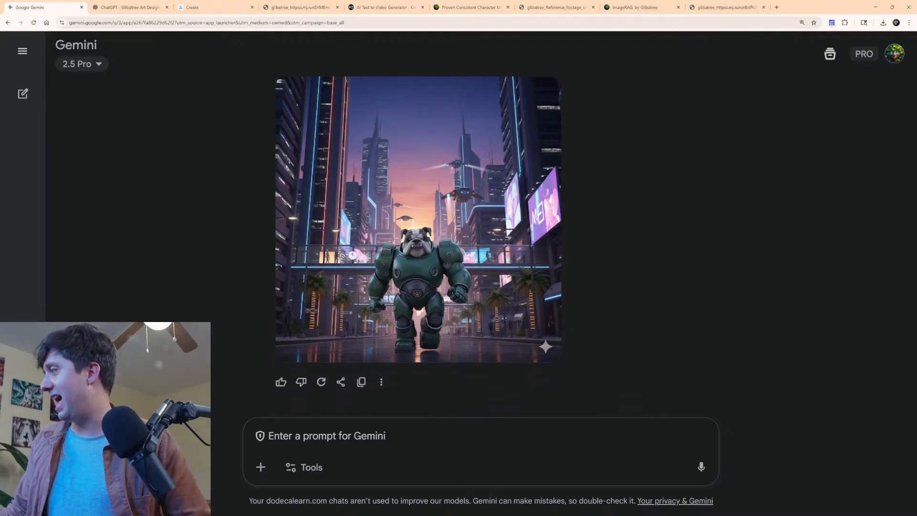
Attach the front-facing bulldog image and submit the prompt "Now this pose in front of a fountain in the same city, but ew place".
drag(778, 432, 429, 420)
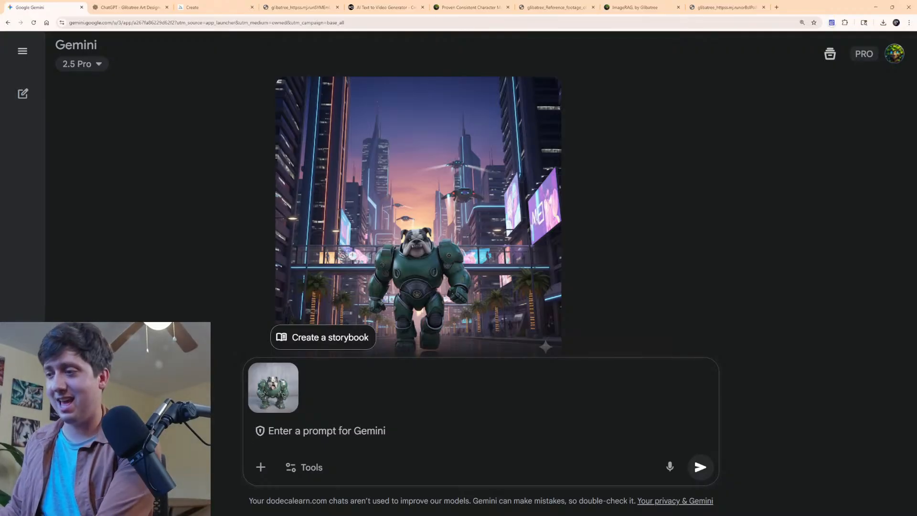
text(Now this pose in front of)
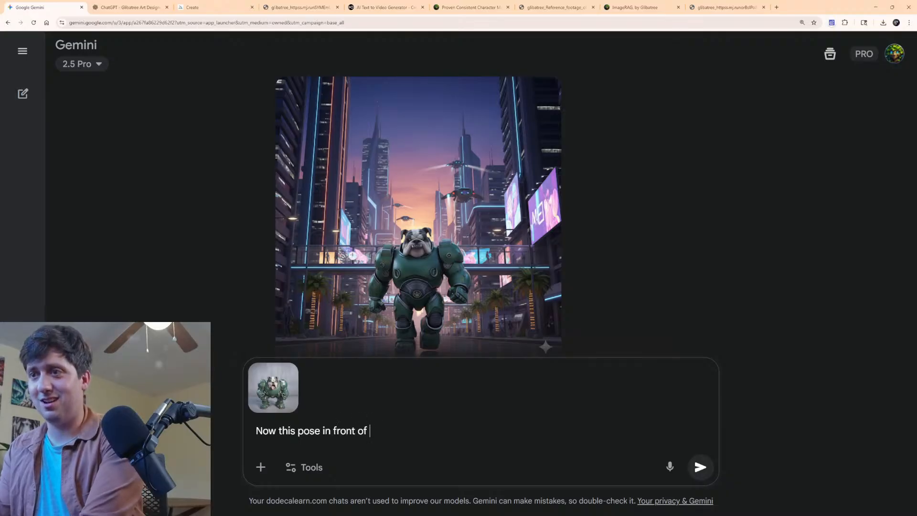
text(ain in the same city, but ew)
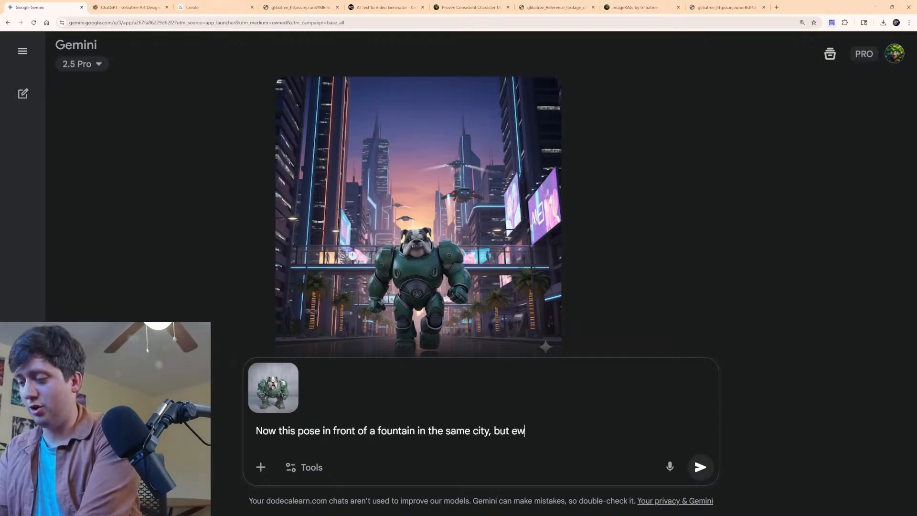
key(Return)
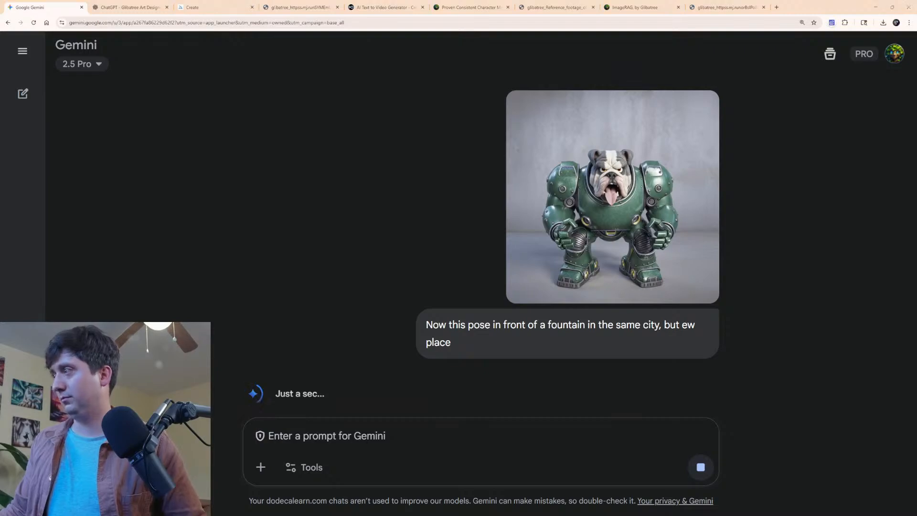
Attach the striding bulldog image and draft the prompt "Now make it look like he is fightig a scary robot much larger than him".
drag(799, 476, 606, 484)
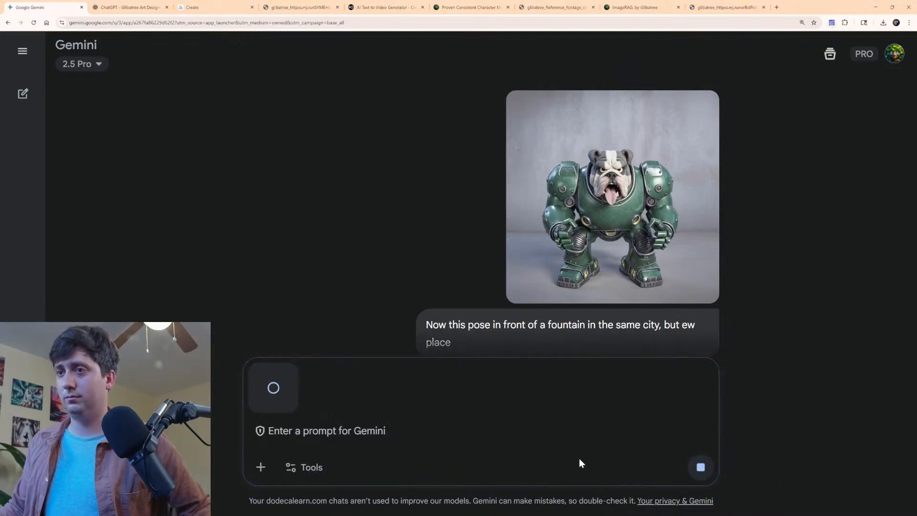
text(Now ma)
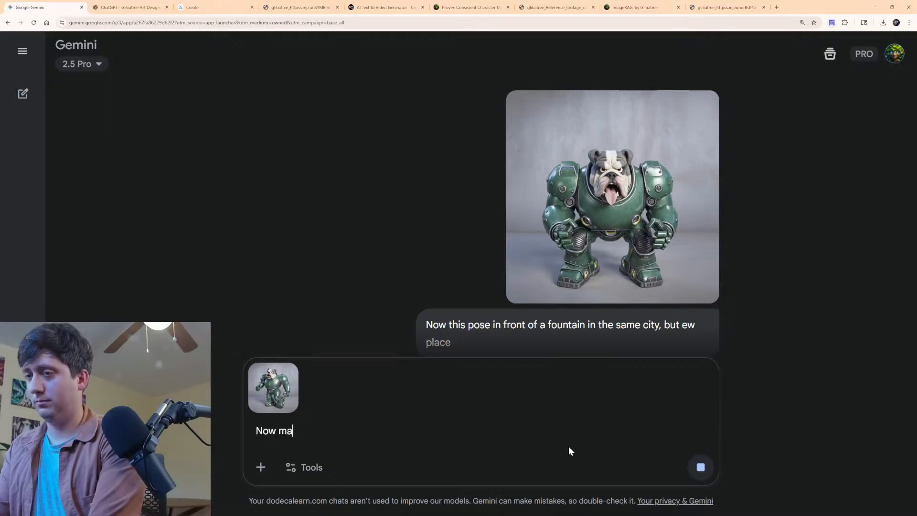
text(ke it lo)
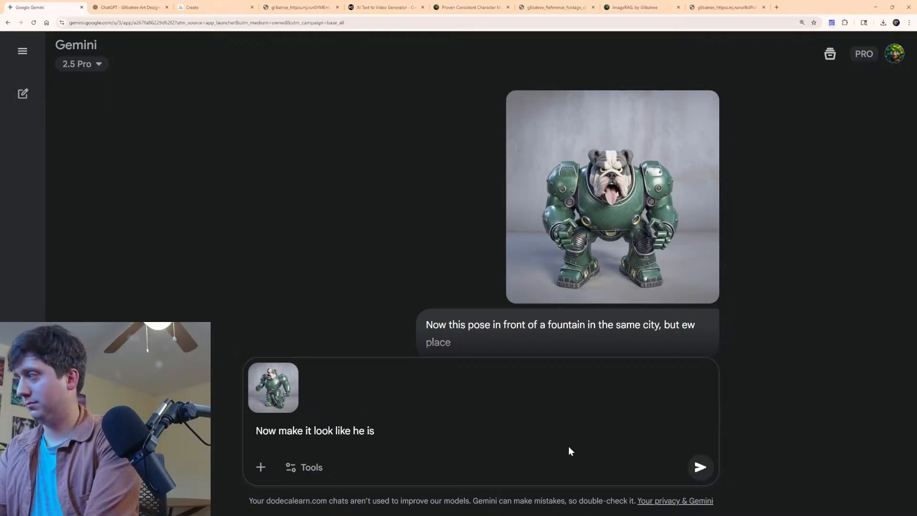
text(ok like he is fight)
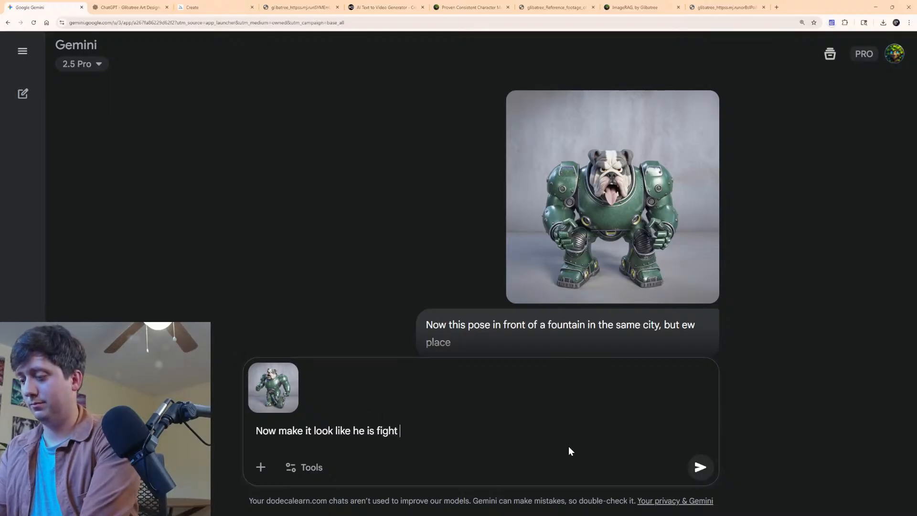
text(ig a s)
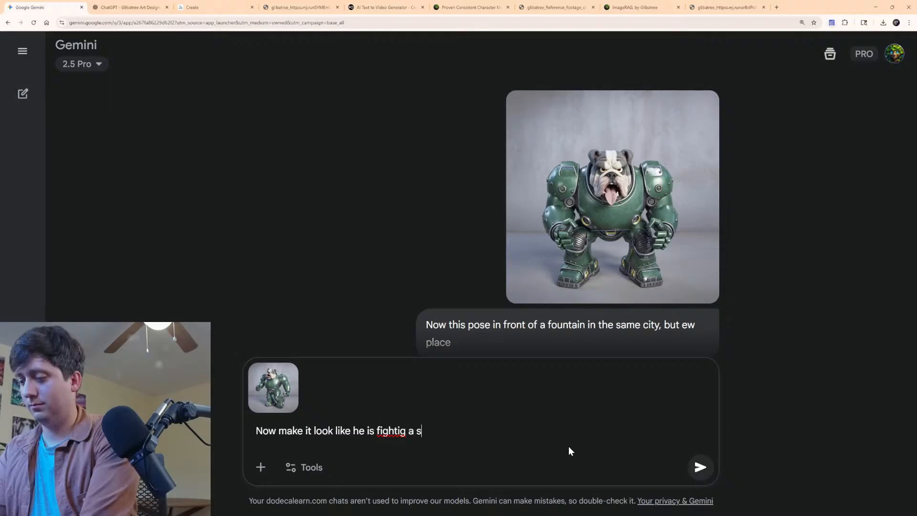
text(cary robot )
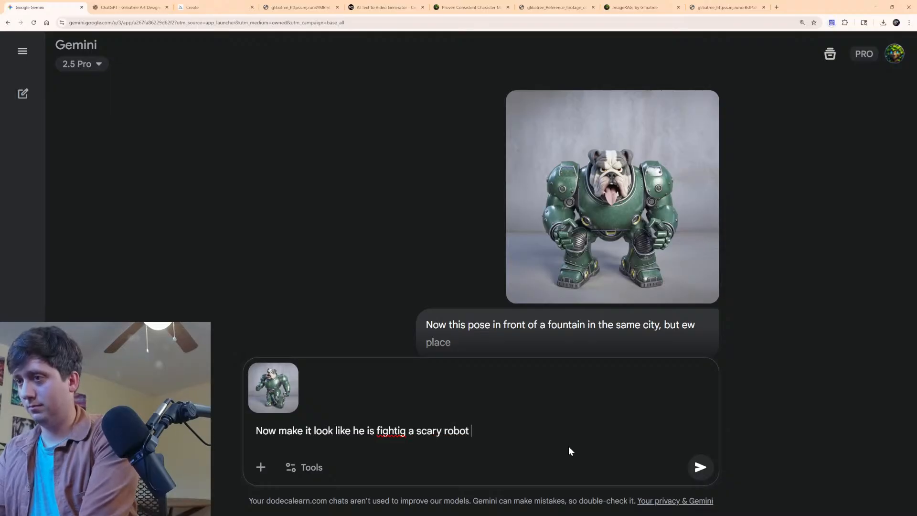
text(much larger than him)
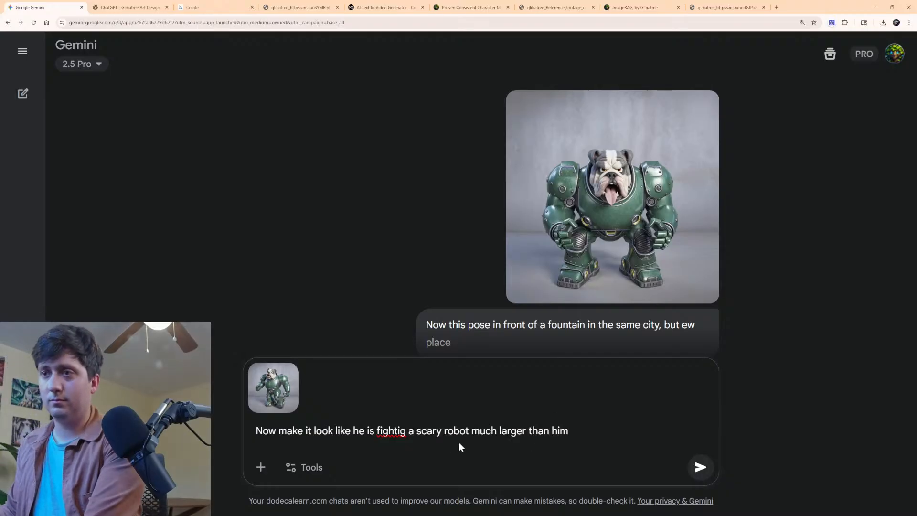
Correct the misspelled word to "fighting" in the robot prompt and submit it with the attached bulldog image.
right_click(399, 428)
click(452, 284)
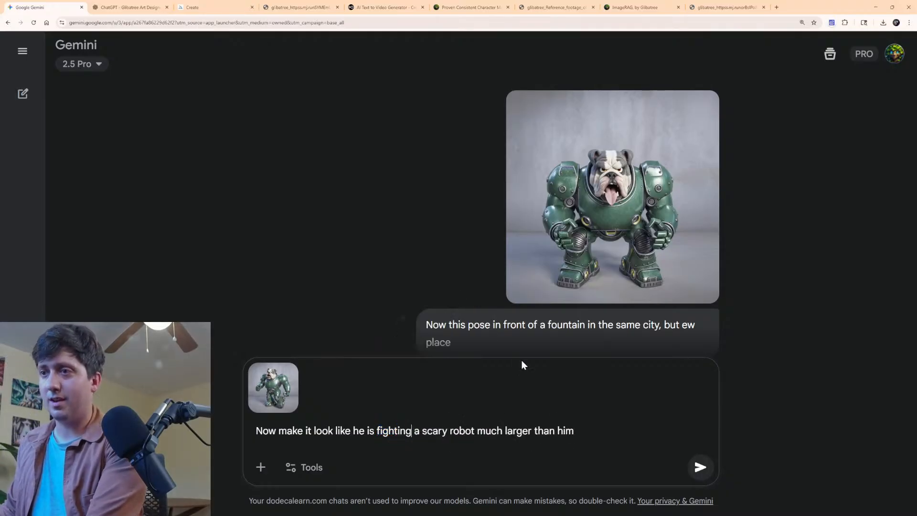
scroll(638, 248, down, 5)
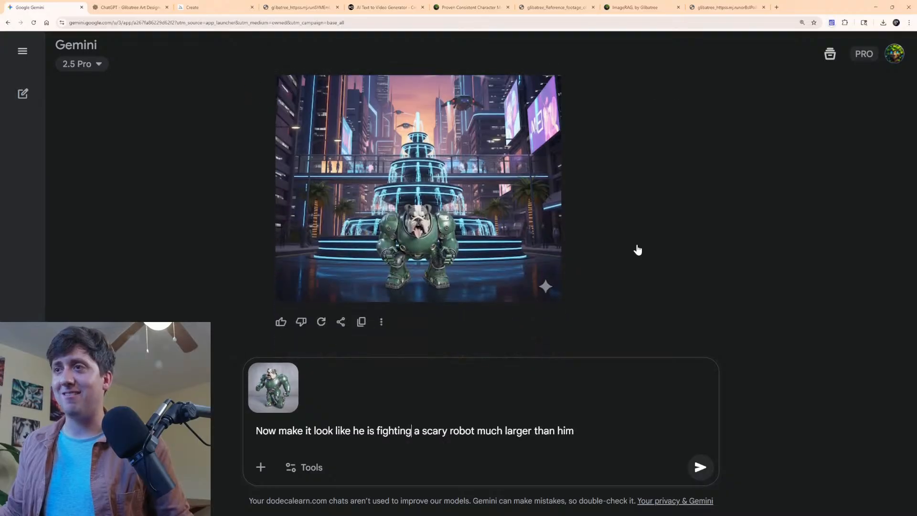
key(Return)
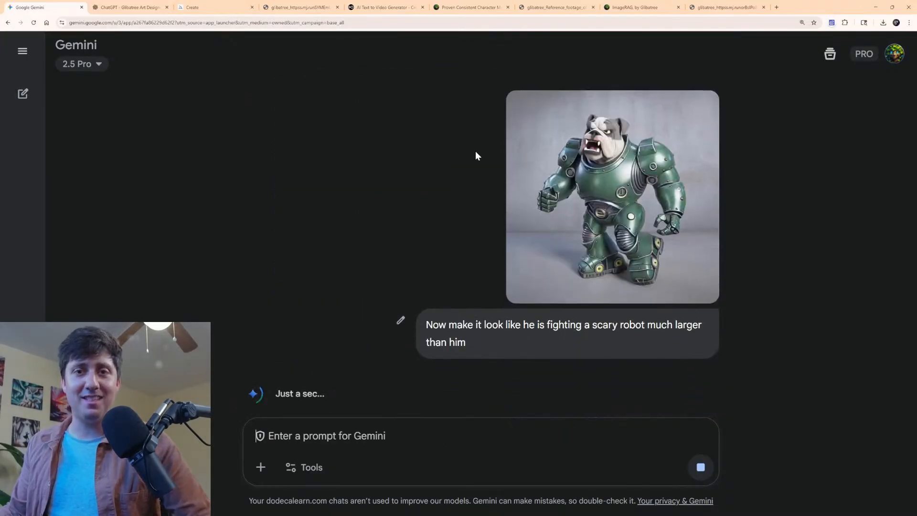
scroll(665, 216, up, 10)
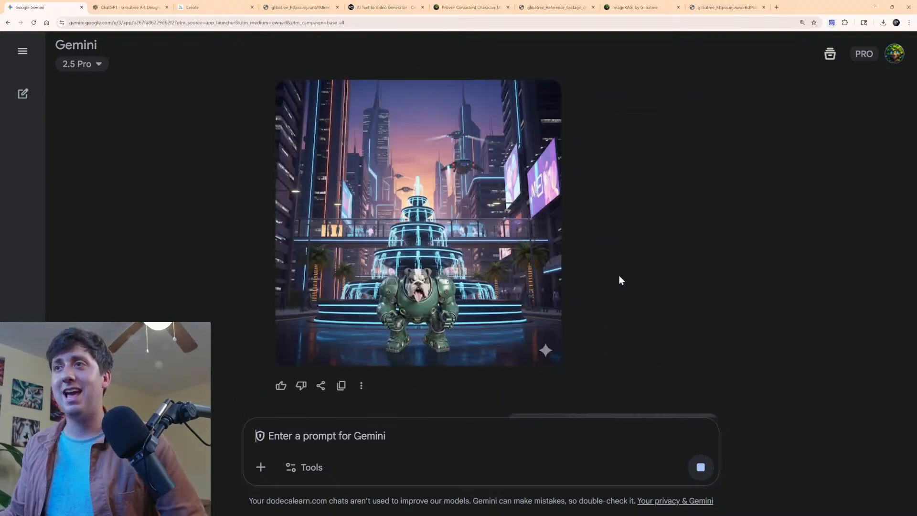
scroll(647, 248, up, 5)
scroll(651, 245, down, 10)
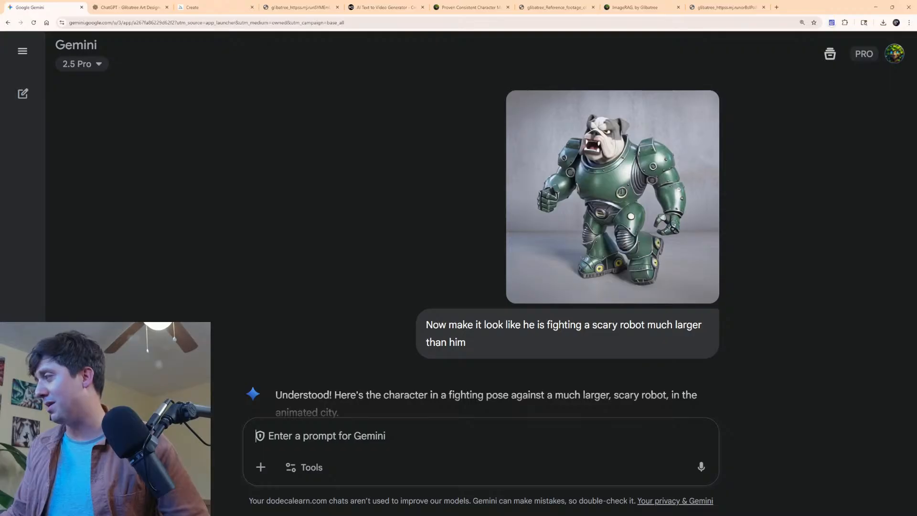
scroll(478, 217, down, 7)
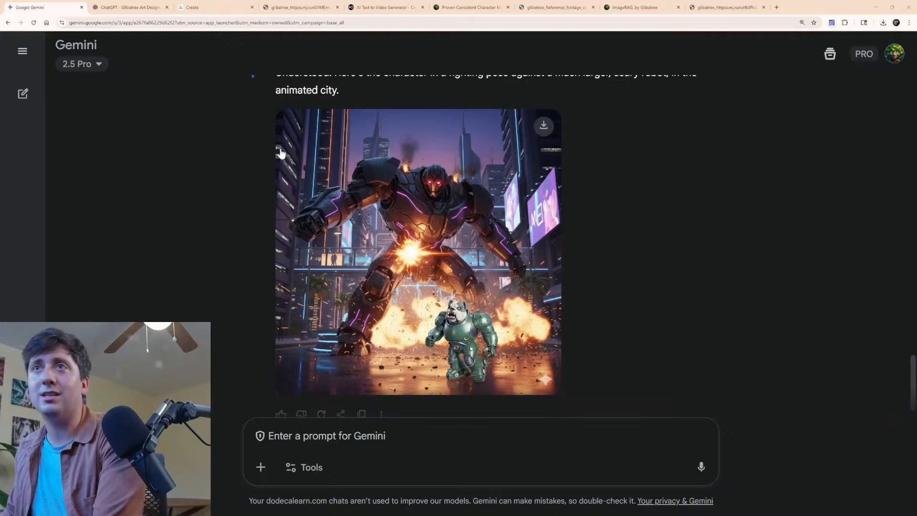
Download the empty tunnel starting image from Midjourney and attach it to the Gemini chat.
click(215, 8)
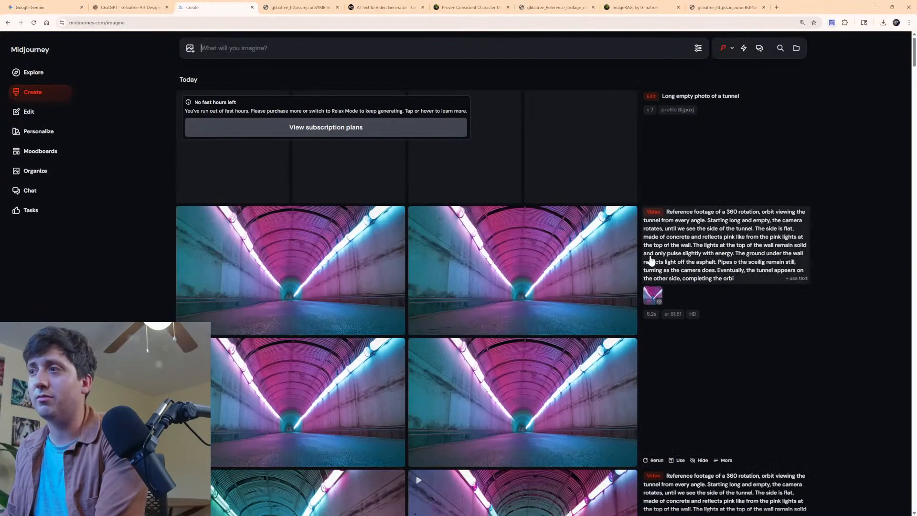
click(652, 295)
right_click(379, 219)
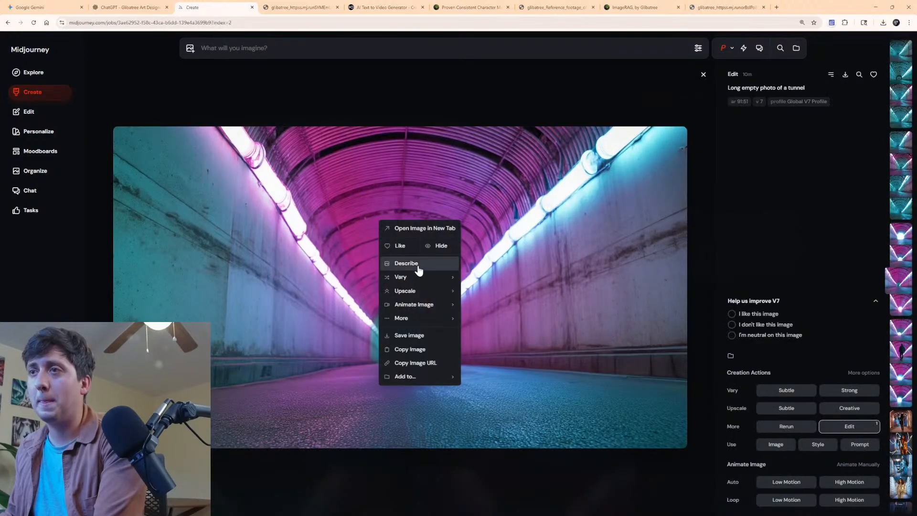
click(655, 250)
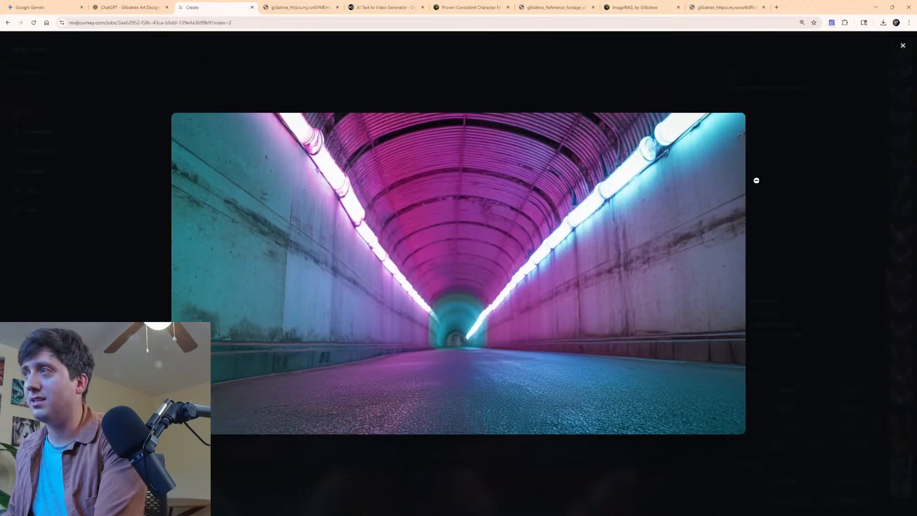
click(843, 107)
click(846, 74)
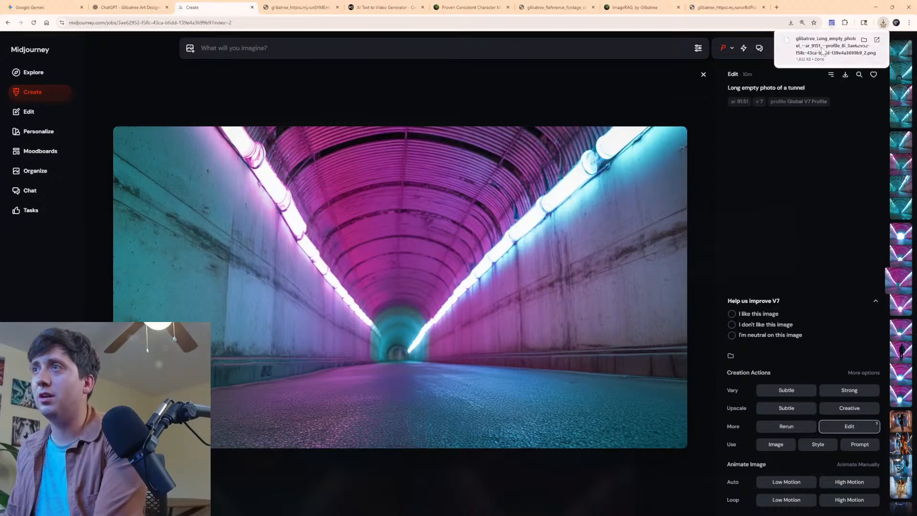
drag(834, 45, 375, 430)
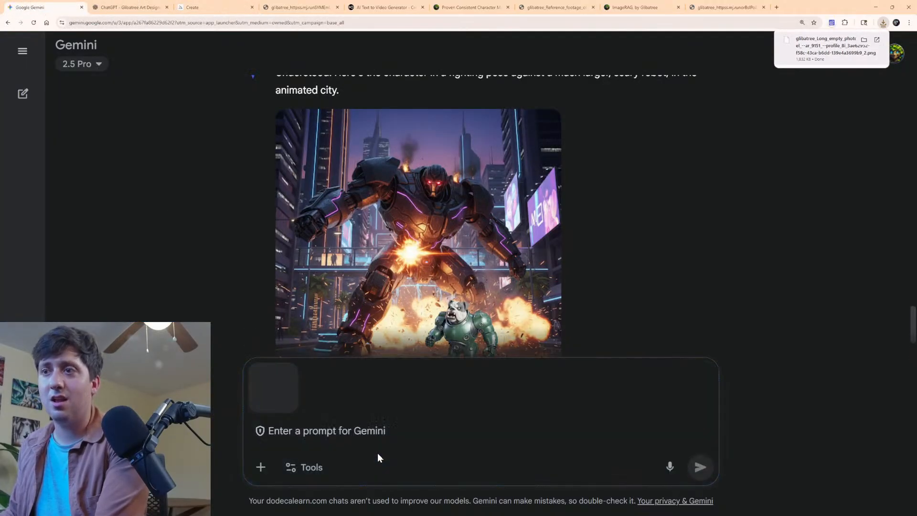
Submit "Could you rotate 90 degrees so we can see the side of this tunnel as if it is straight on. Show the details of the wall".
text(Co)
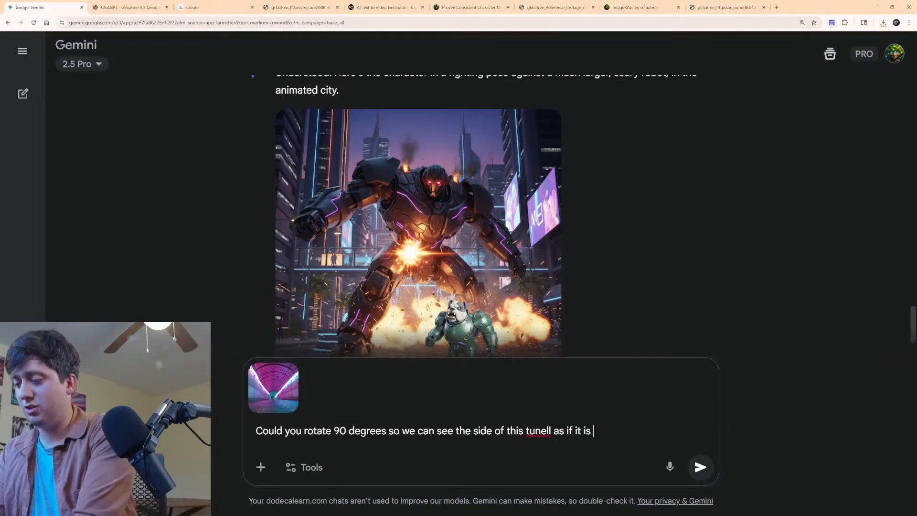
text(ght on)
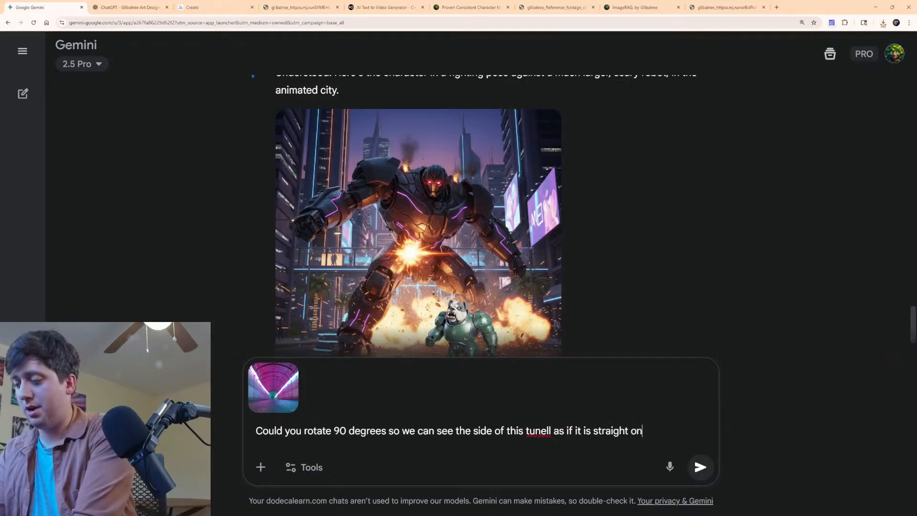
text(. Shwo the det)
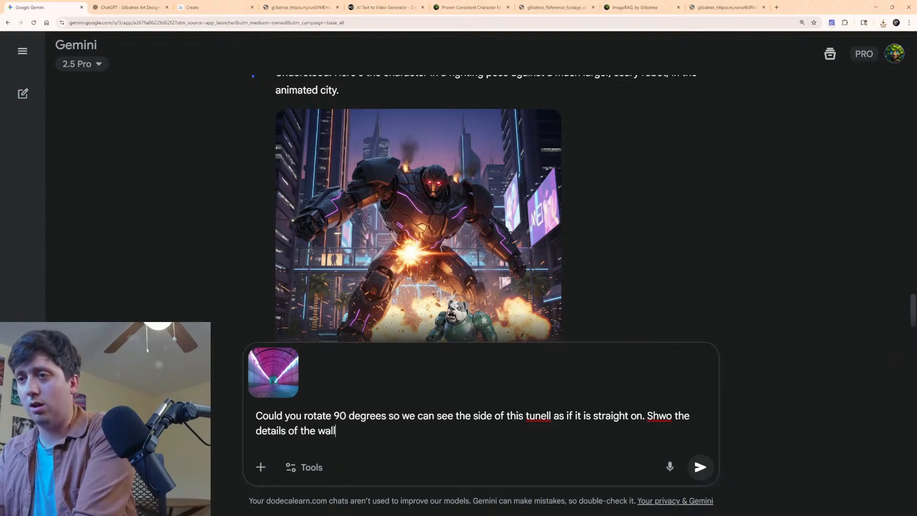
text(ails of the wall)
right_click(536, 415)
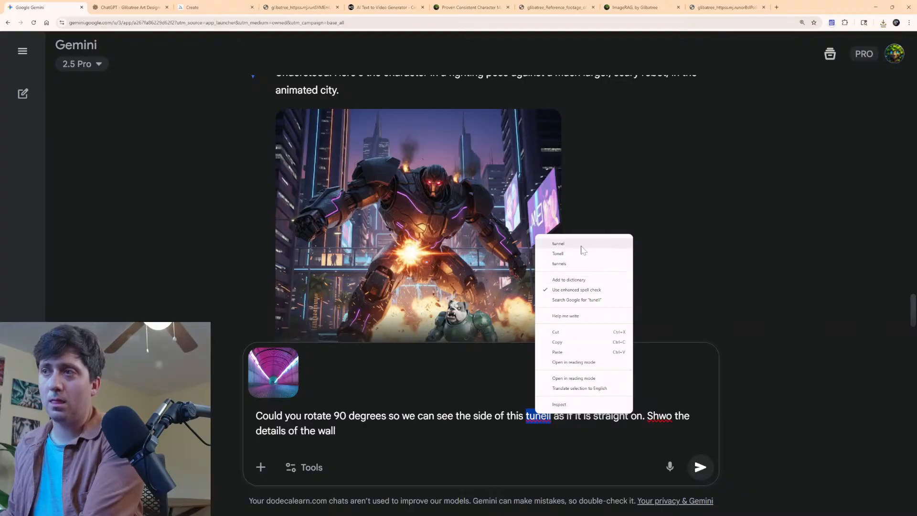
click(582, 248)
right_click(653, 409)
click(676, 252)
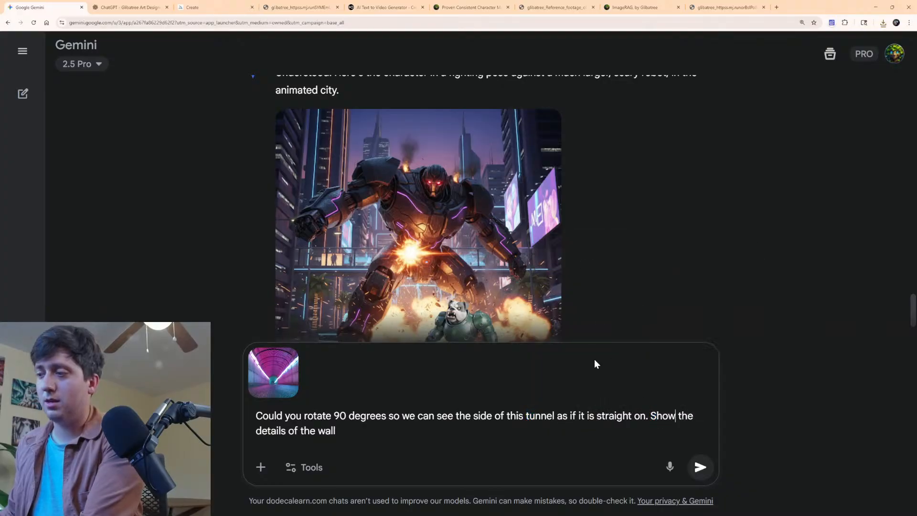
key(Return)
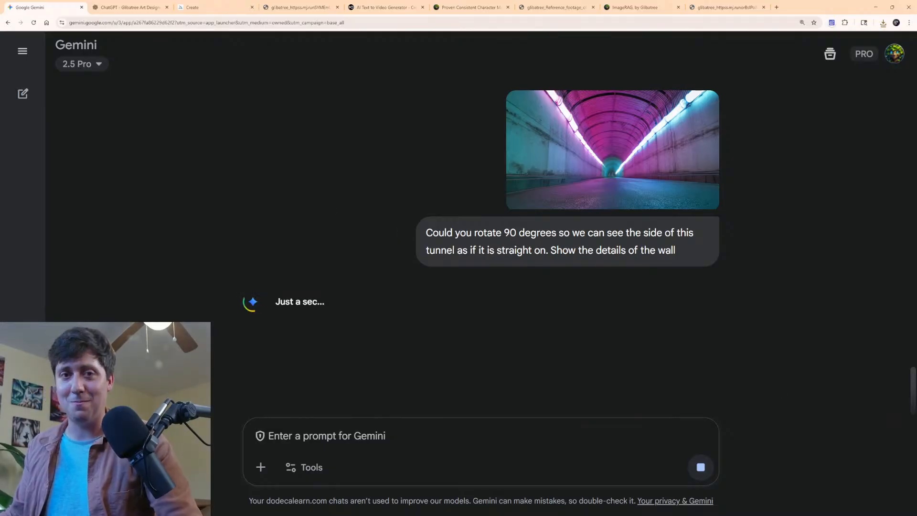
Compare the generated side view of the tunnel wall with the original tunnel image and the earlier robot fight scene.
scroll(549, 259, up, 5)
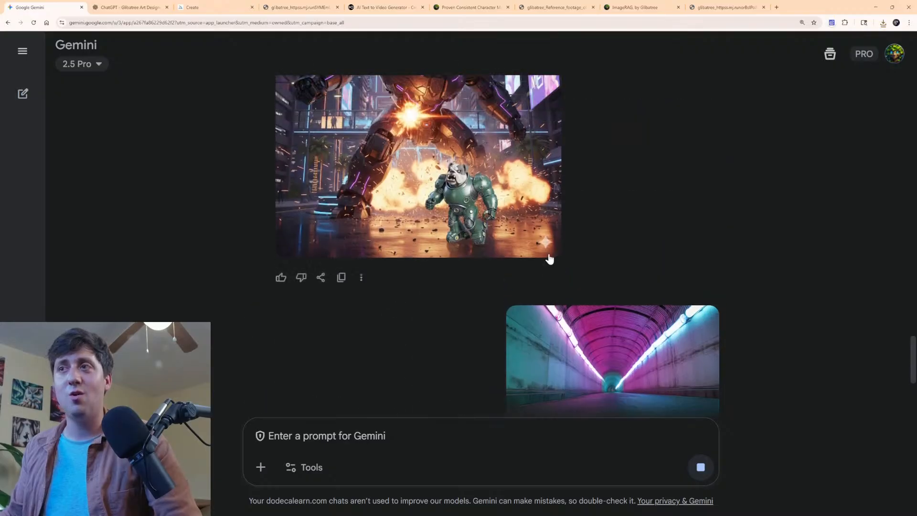
scroll(550, 258, up, 2)
scroll(552, 248, down, 5)
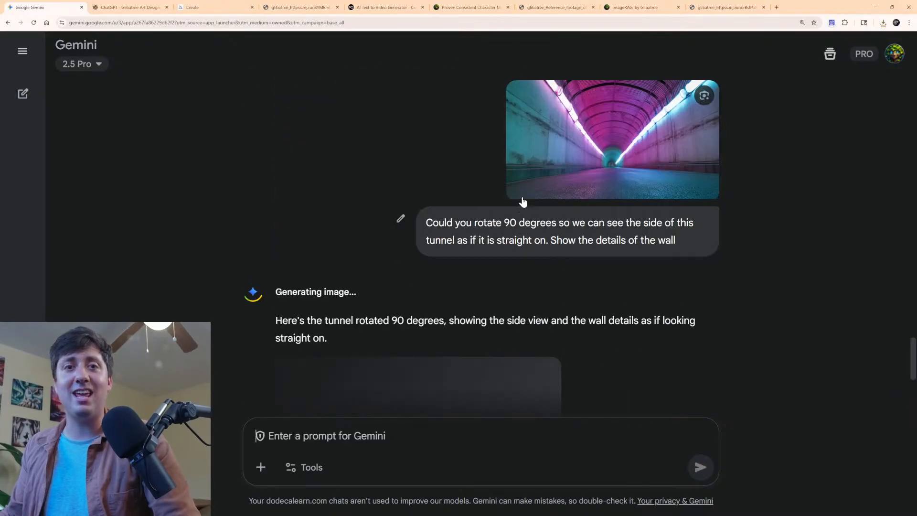
scroll(531, 201, down, 3)
scroll(537, 203, up, 5)
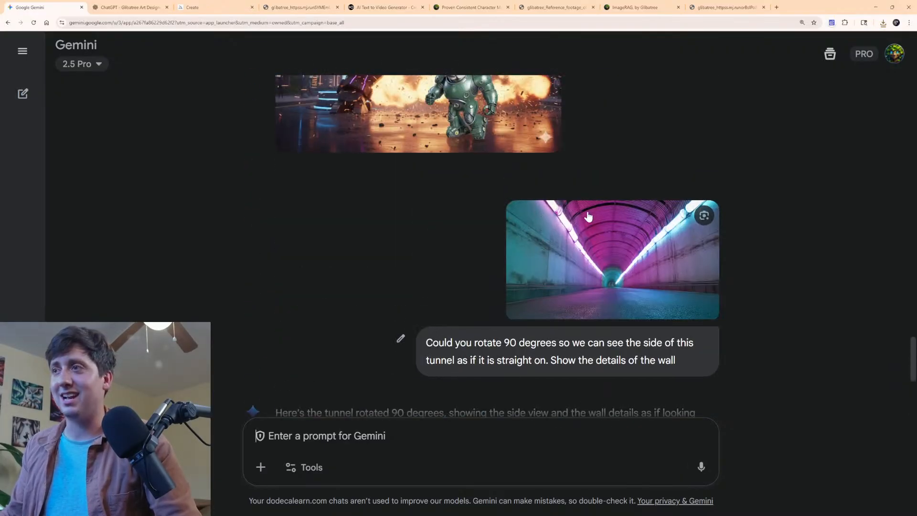
scroll(590, 215, down, 5)
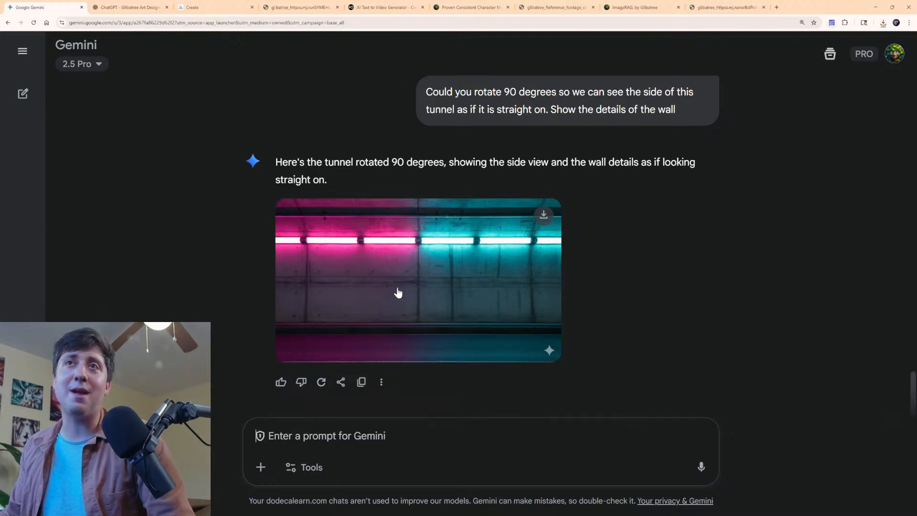
scroll(398, 292, up, 5)
scroll(636, 217, down, 5)
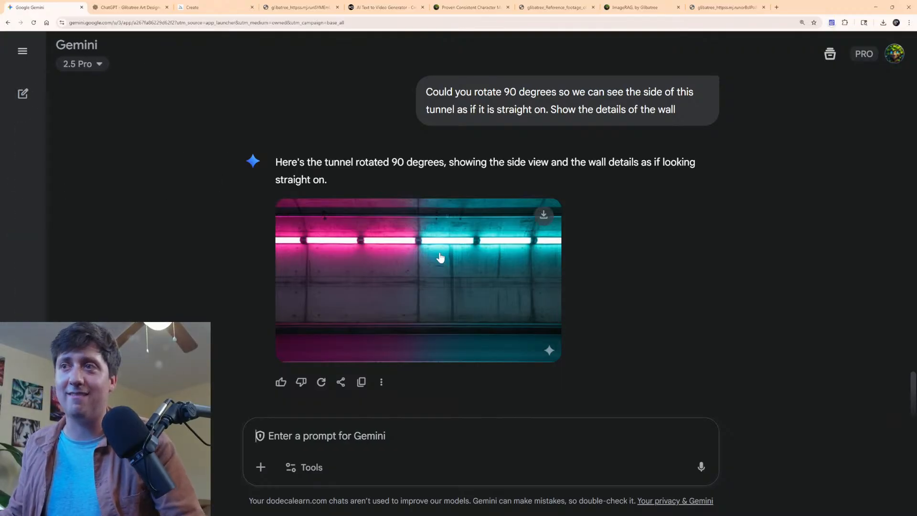
scroll(449, 253, up, 7)
scroll(373, 274, down, 6)
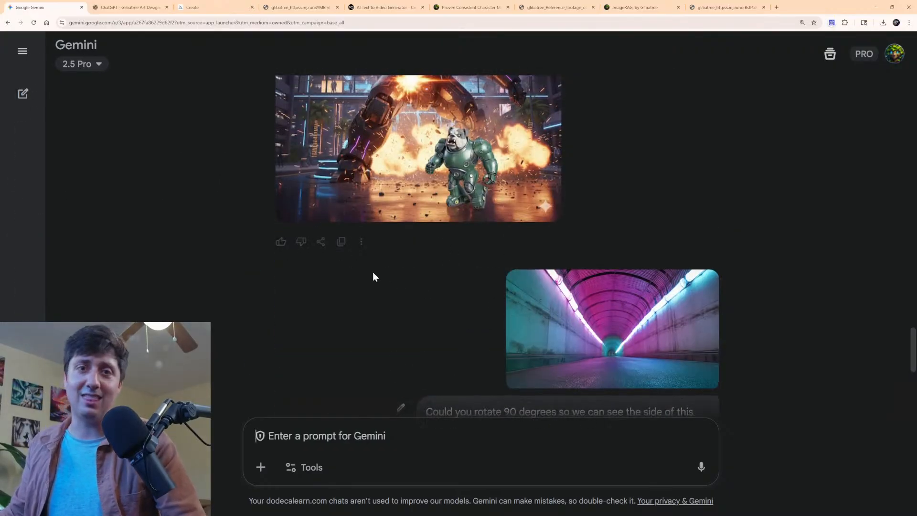
scroll(497, 252, down, 1)
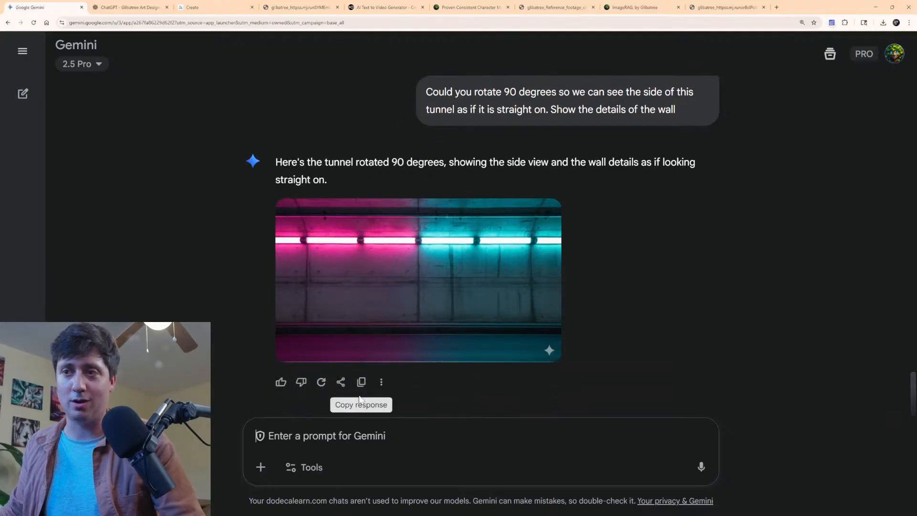
Submit the prompt "Make all the lights pink and a little brighter" for the rotated tunnel wall image.
text(Make them all pink and a little brighter)
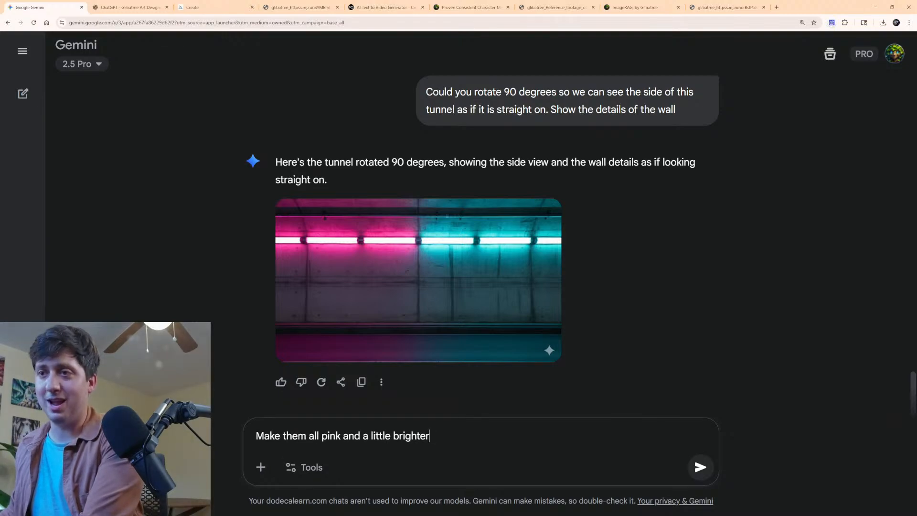
double_click(294, 436)
key(BackSpace)
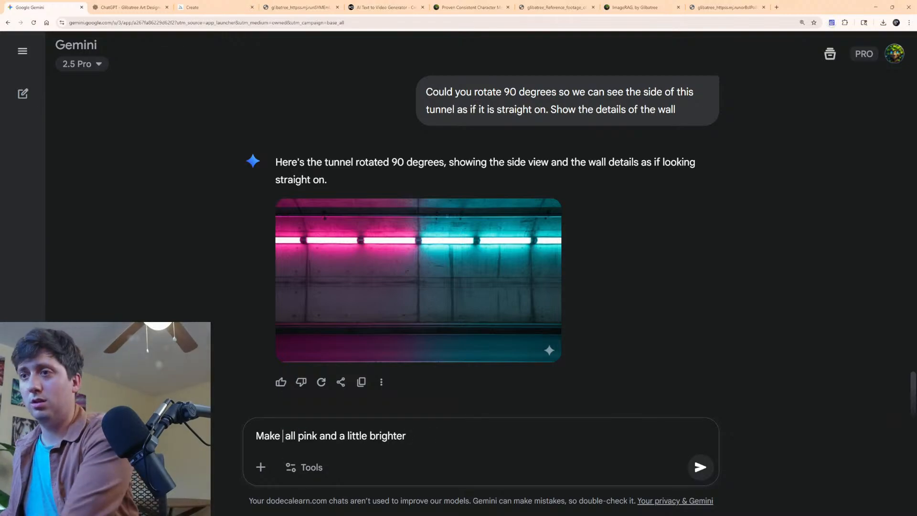
text(the lights)
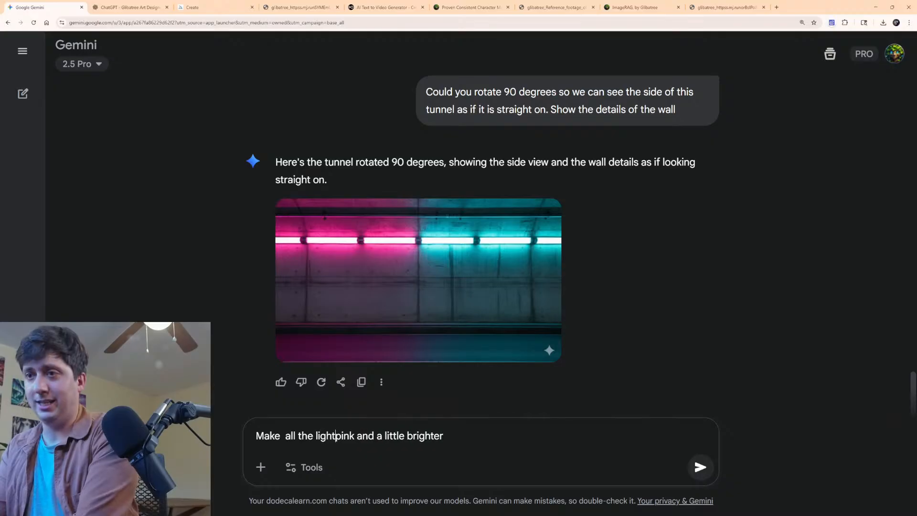
key(Return)
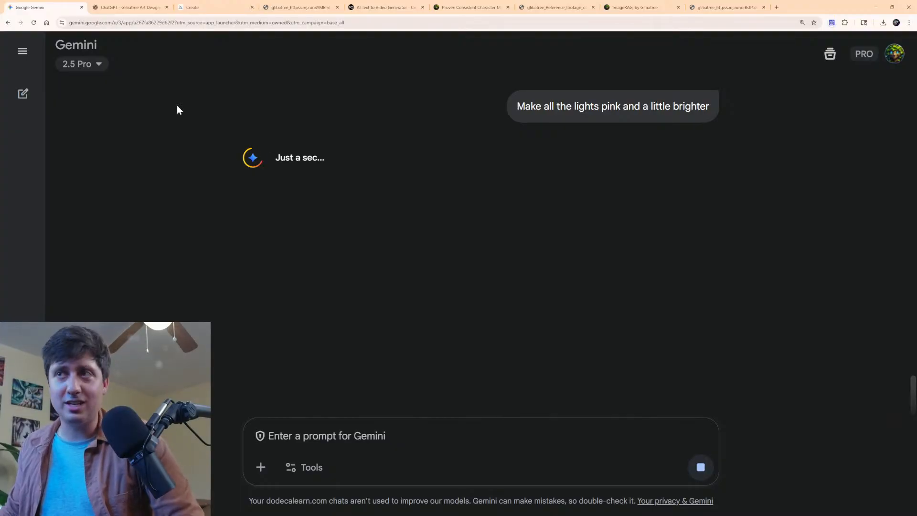
Look back at the earlier bulldog images in the chat and scrub through the fox video sequence in Premiere Pro.
scroll(231, 254, up, 20)
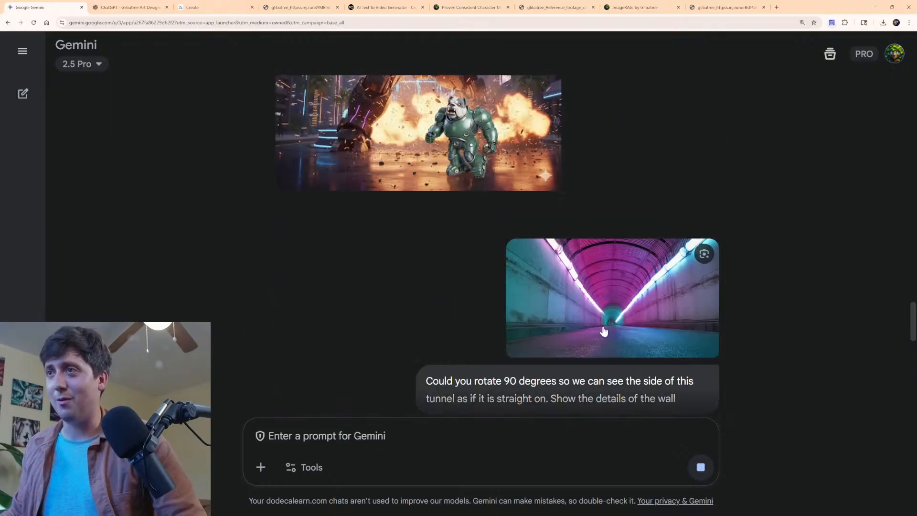
scroll(730, 391, up, 10)
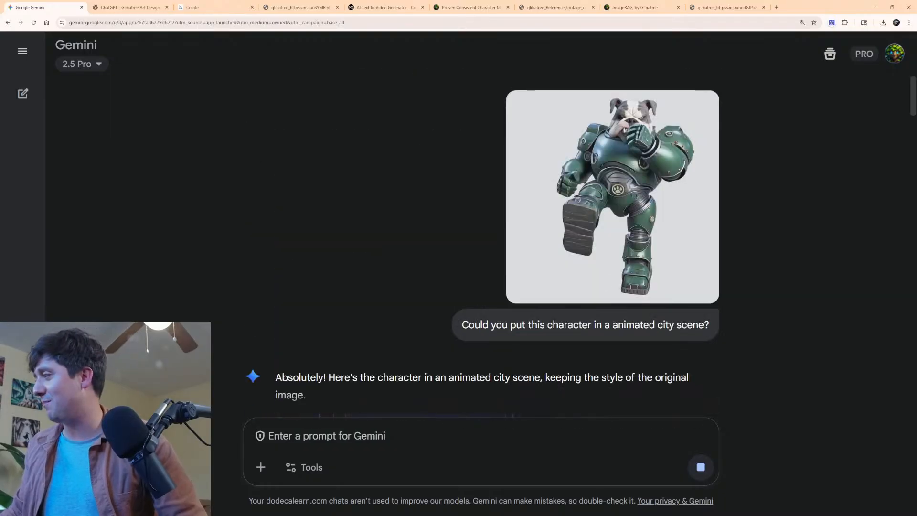
key(alt+Tab)
drag(455, 335, 554, 348)
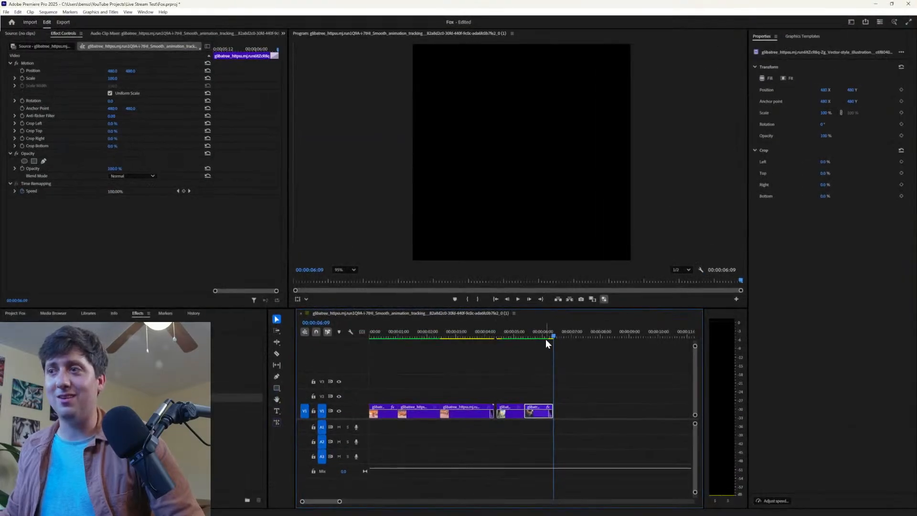
drag(546, 338, 362, 331)
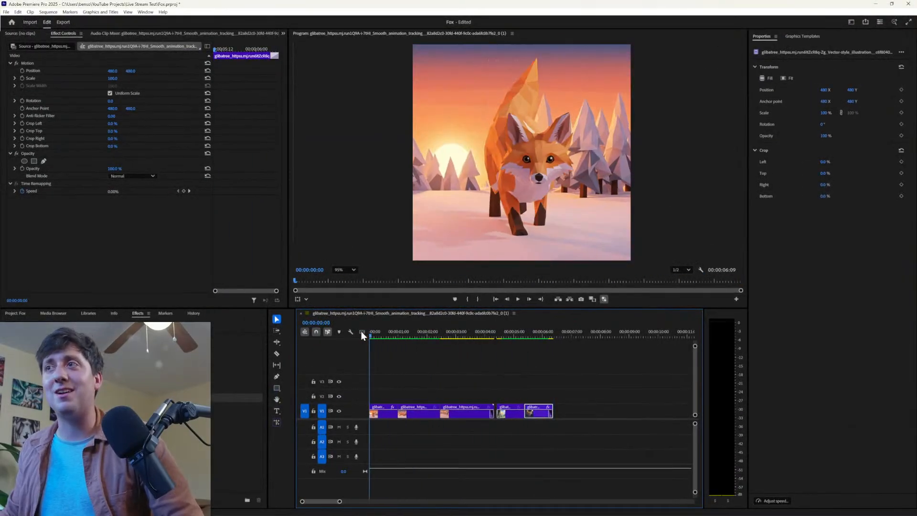
click(877, 4)
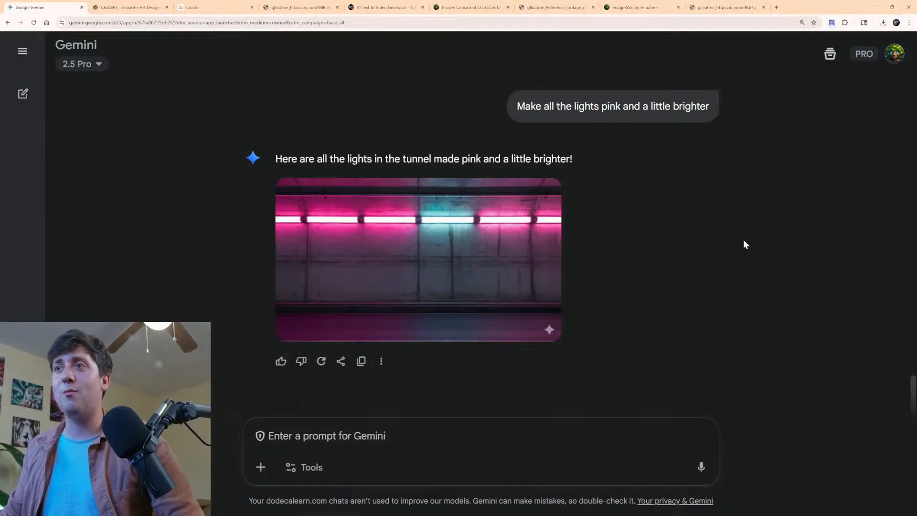
Review the animated city chat, the outdoor character creation chat, and the chat about a fox joining another fox on a boat.
middle_click(611, 363)
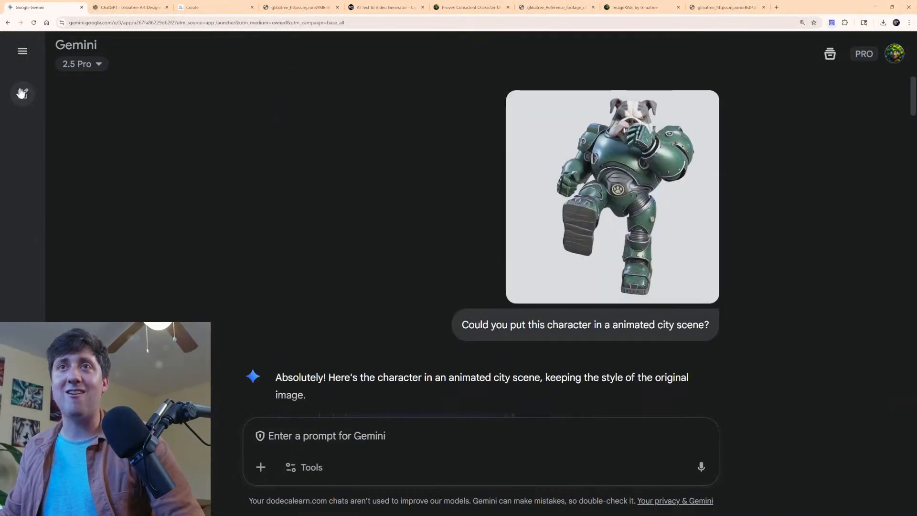
mouse_move(21, 90)
click(29, 267)
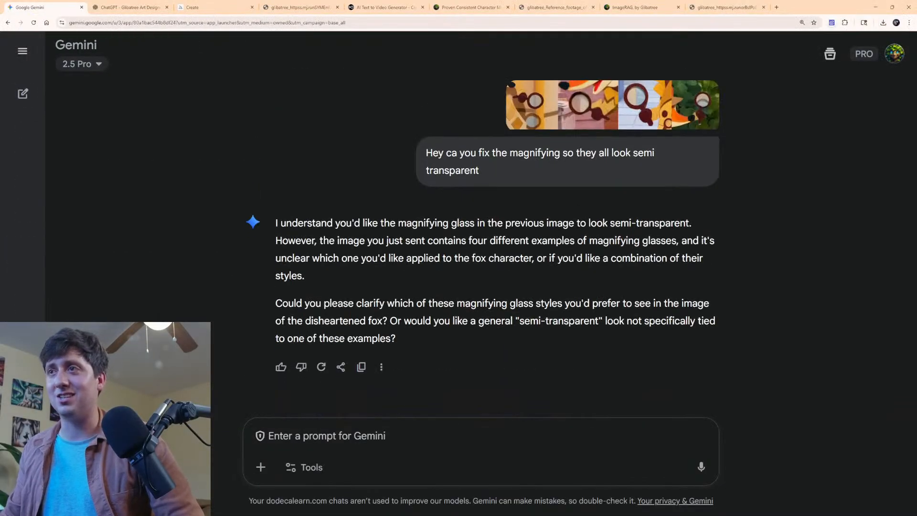
middle_click(668, 363)
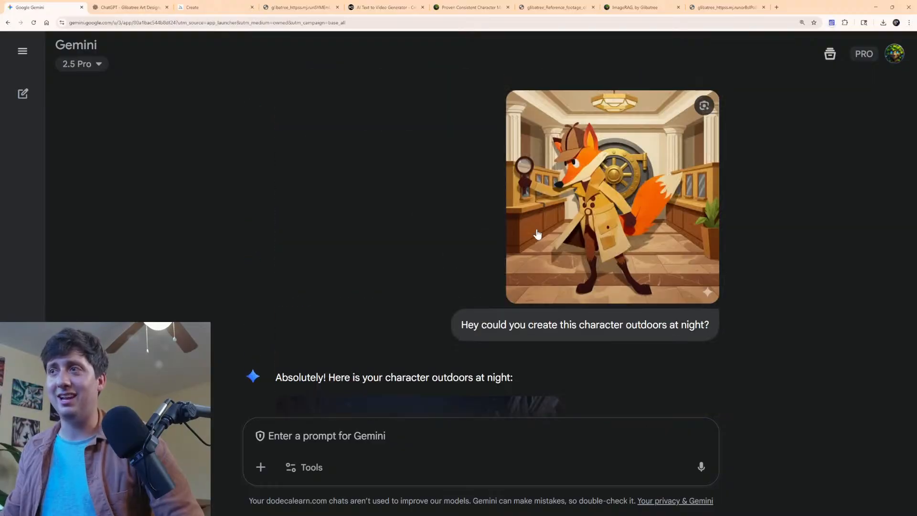
mouse_move(44, 133)
click(54, 295)
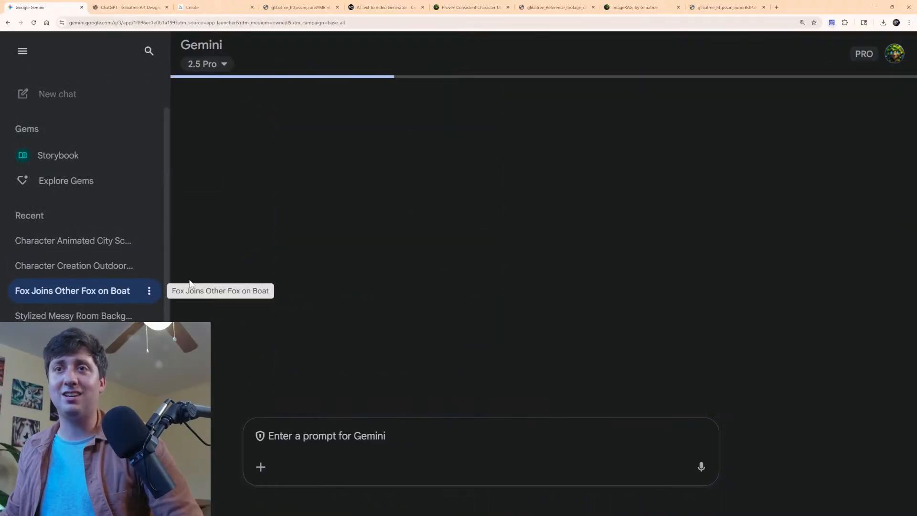
middle_click(658, 220)
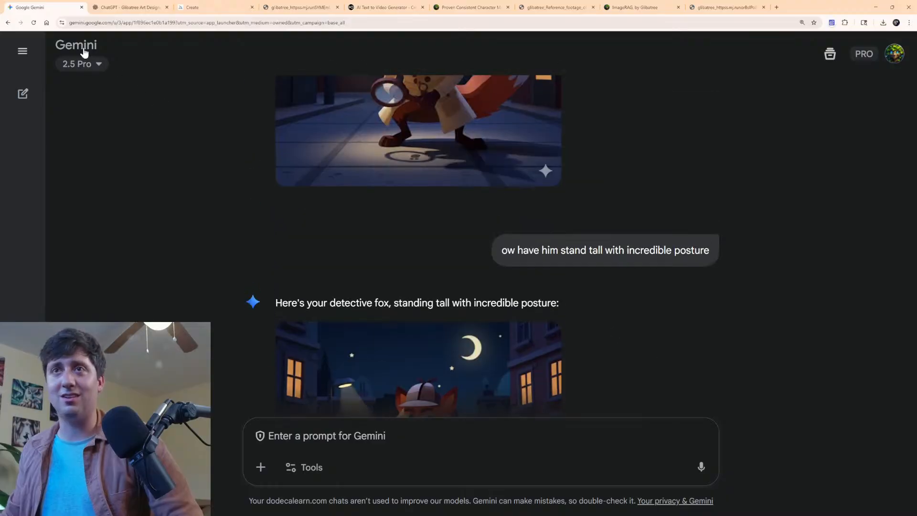
Review the stylized messy room chat back to its first image and open the low-poly snowy forest fox chat.
mouse_move(30, 68)
click(74, 317)
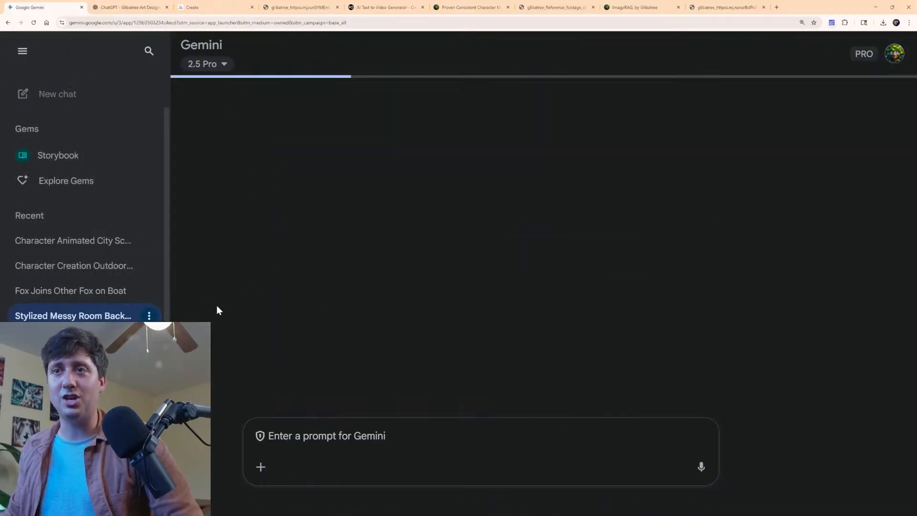
middle_click(683, 221)
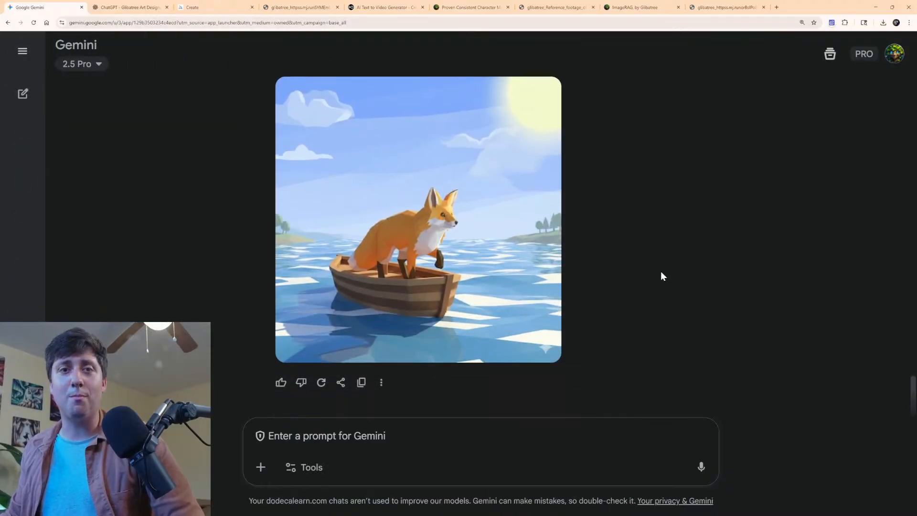
scroll(581, 286, up, 10)
scroll(582, 286, up, 15)
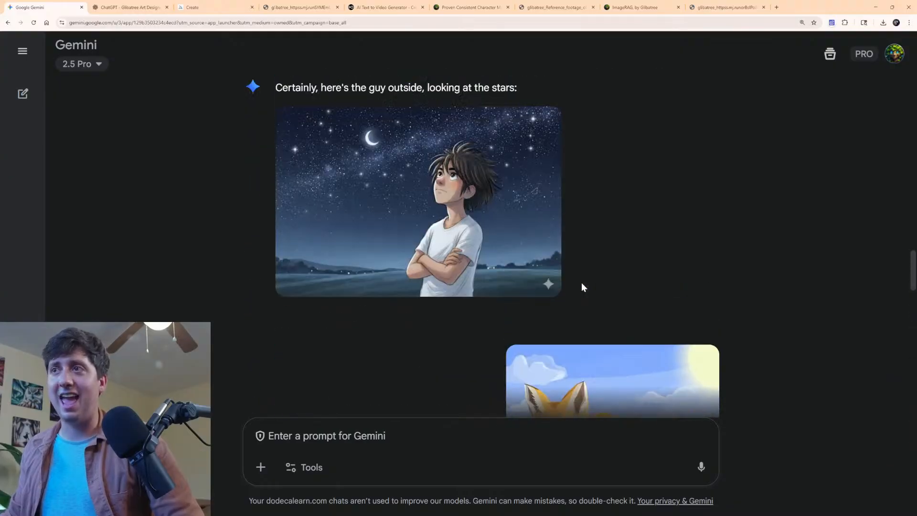
scroll(583, 287, up, 2)
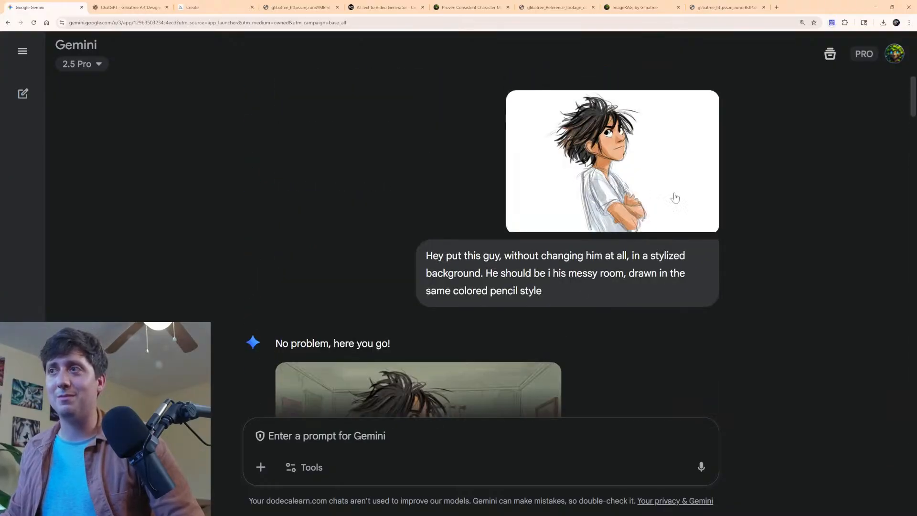
mouse_move(51, 225)
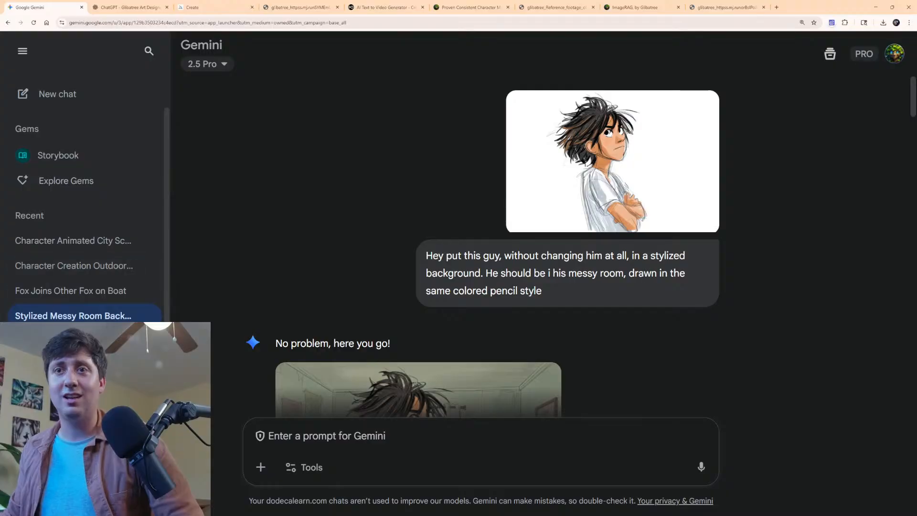
click(72, 341)
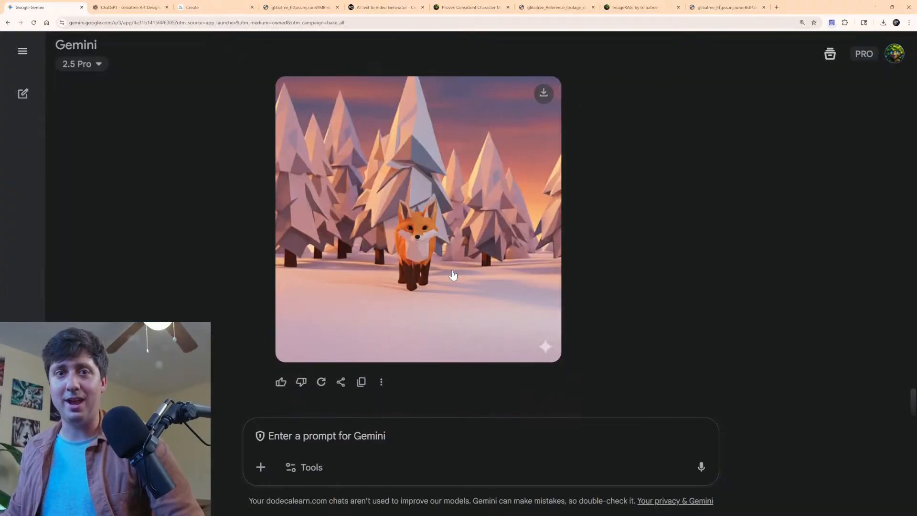
Open the storybook chat and page through "Flicker's Starry Adventure" from the cover to page 10.
mouse_move(22, 51)
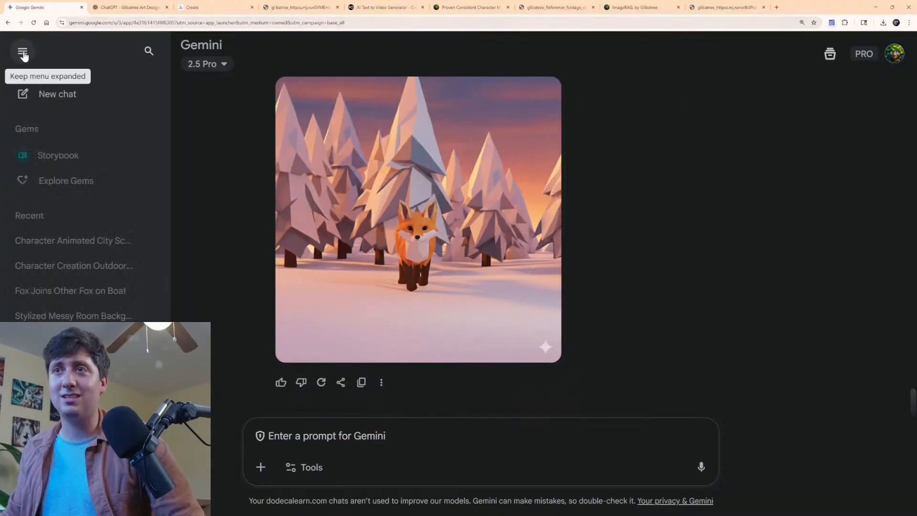
click(76, 366)
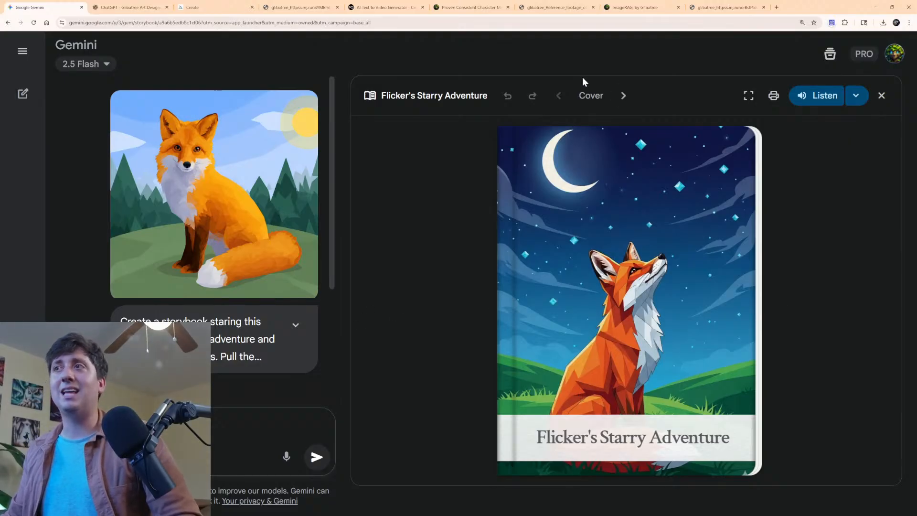
click(623, 95)
click(623, 95)
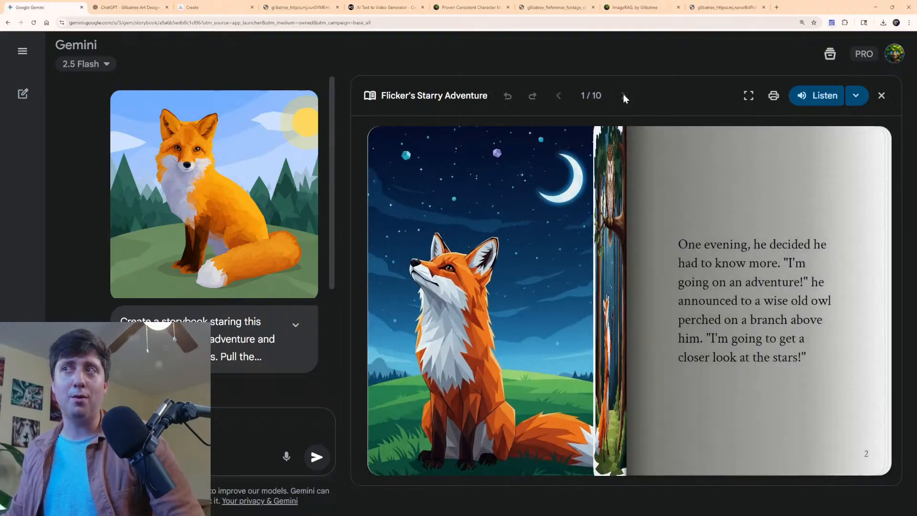
click(624, 94)
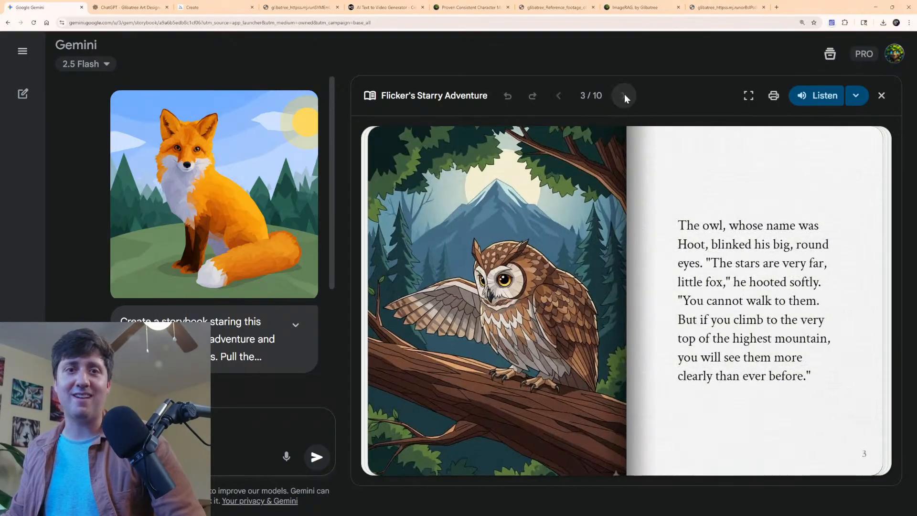
click(624, 95)
click(624, 95)
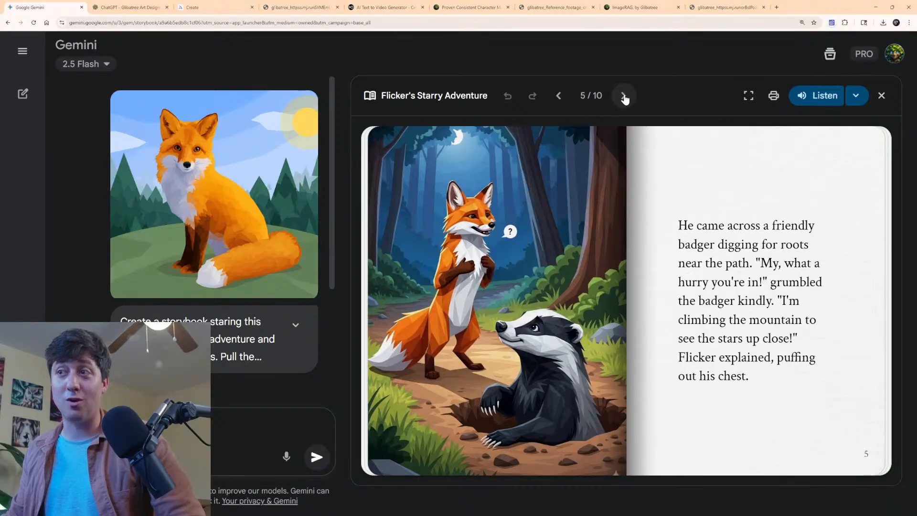
click(624, 94)
click(624, 94)
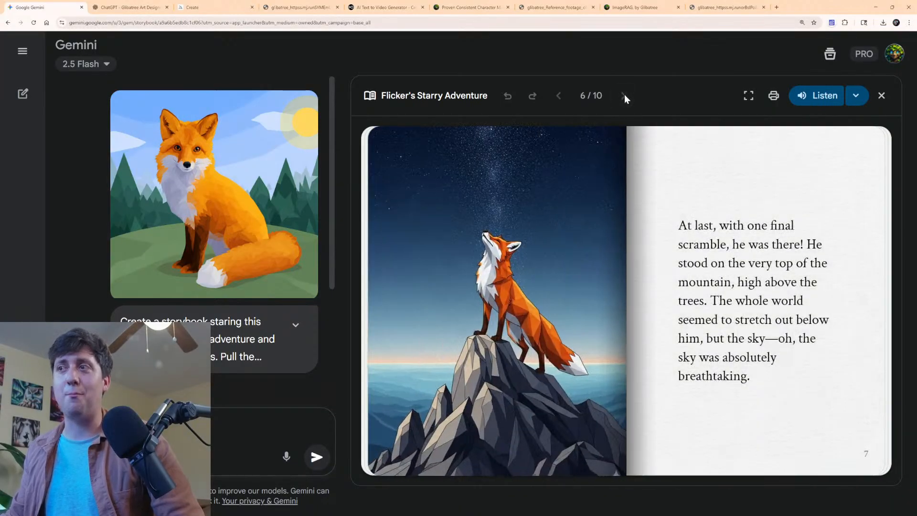
click(624, 94)
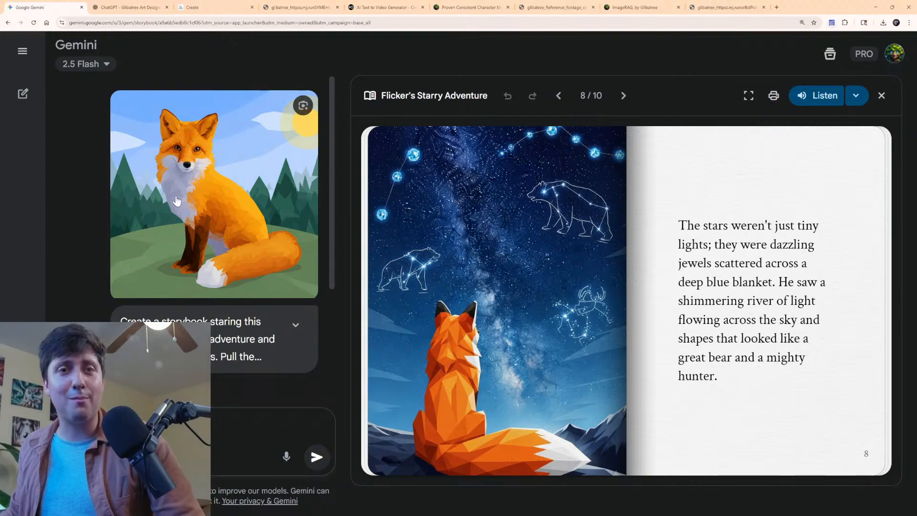
click(622, 94)
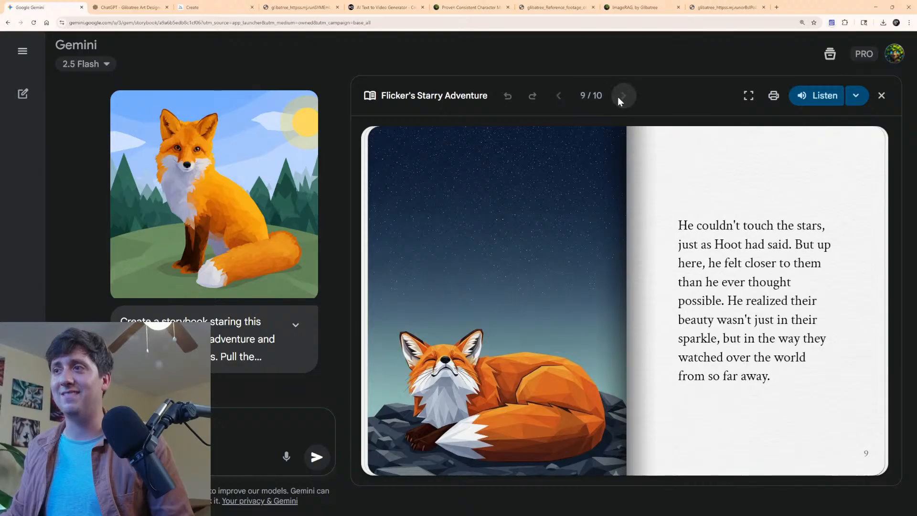
click(618, 100)
mouse_move(31, 246)
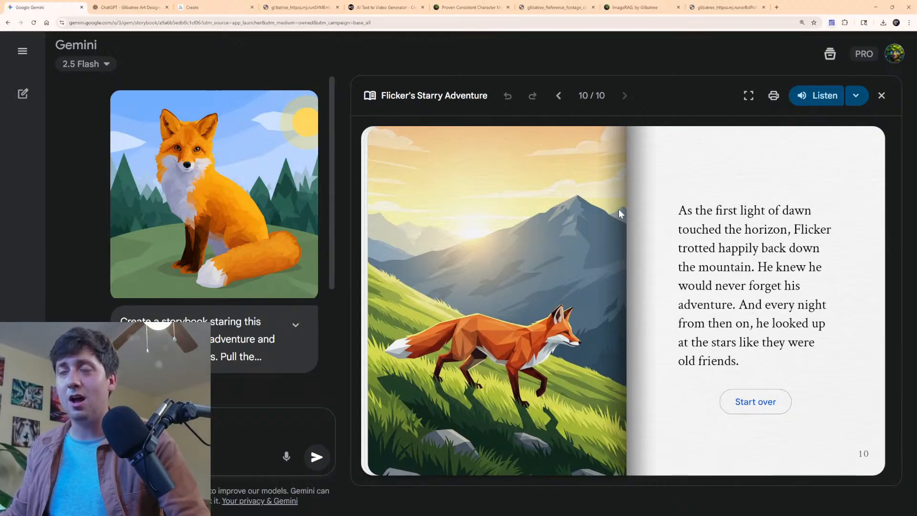
Switch to ImageRAG and draw a selection around the fox and boat, with its right edge at 784 and top at 575.
click(636, 7)
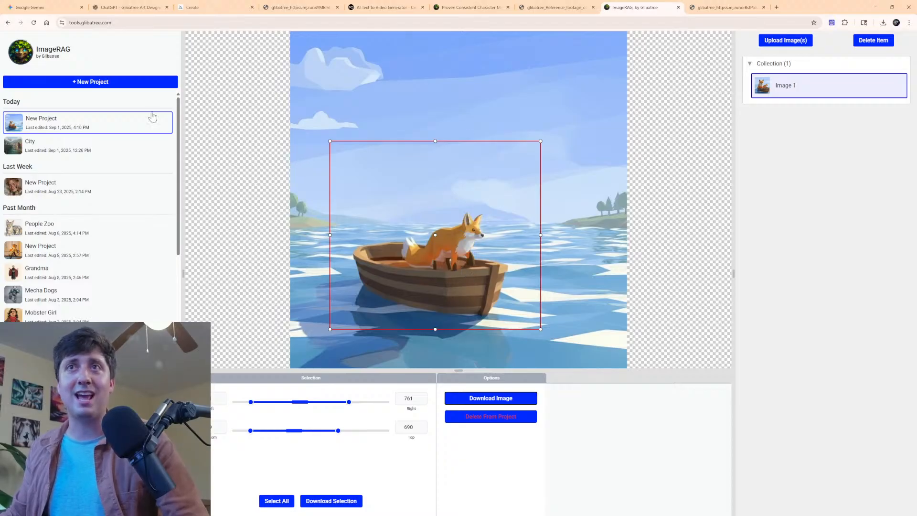
click(86, 23)
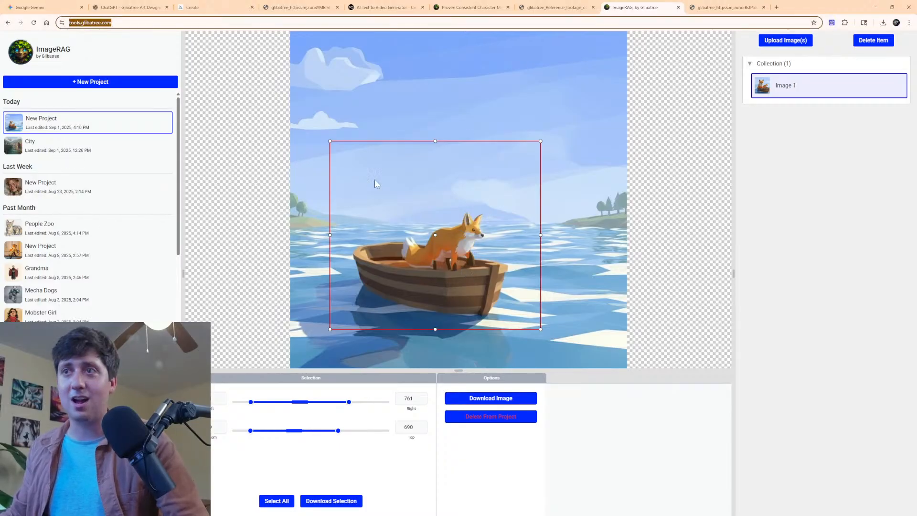
click(304, 120)
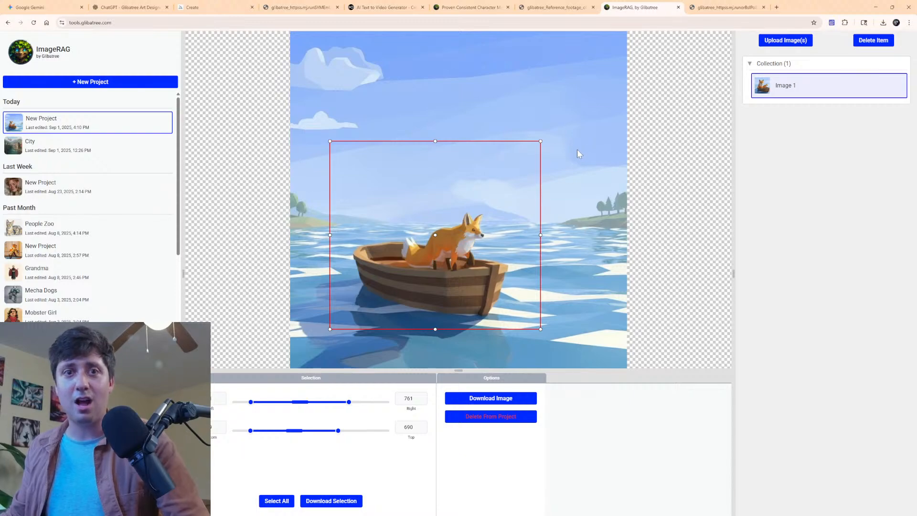
drag(349, 179, 548, 320)
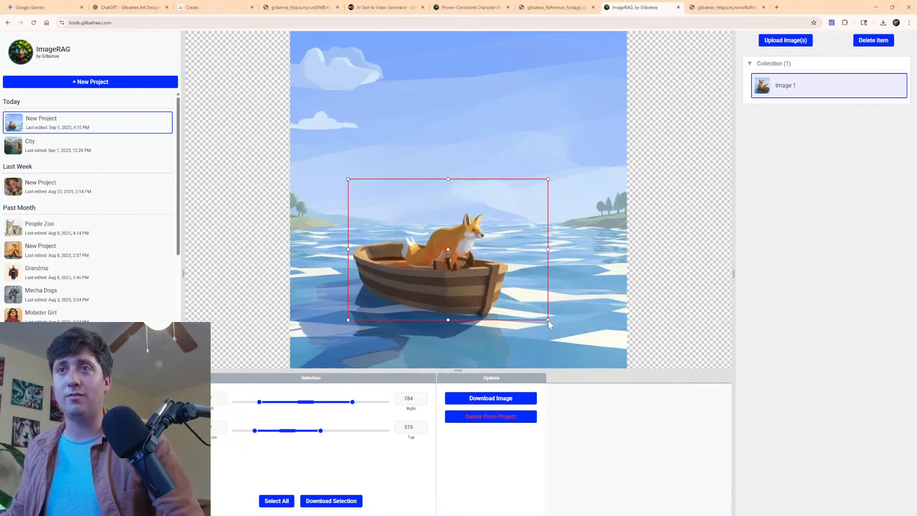
Open last week's project and display its Collection (3) of character portraits as a stitched image.
click(62, 181)
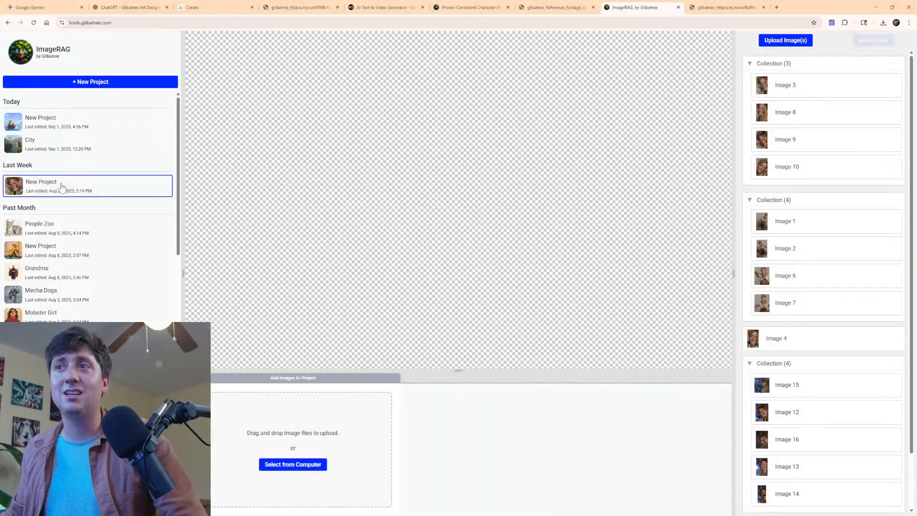
click(795, 69)
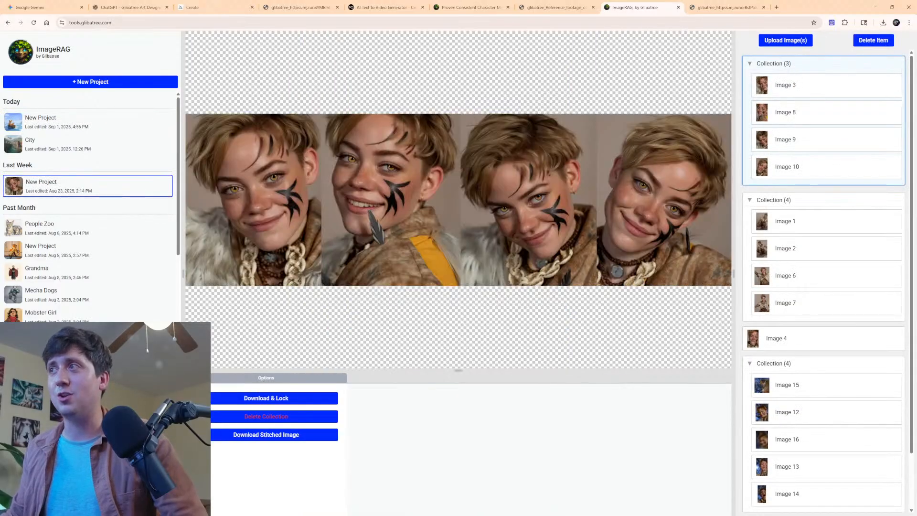
Browse the individual portraits, including Images 8 and 13, and display the night-forest Collection (4) as a stitched image.
click(791, 95)
click(791, 113)
click(788, 363)
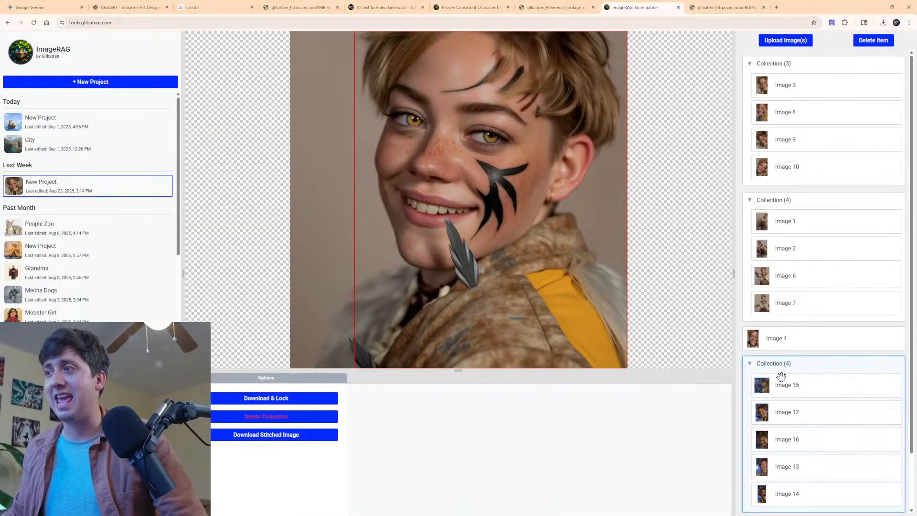
click(781, 380)
key(Down)
key(Down)
key(Down)
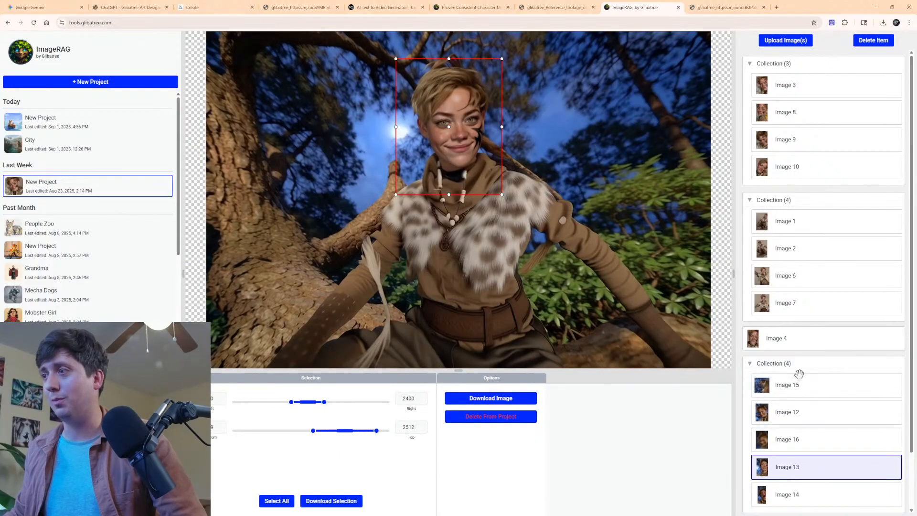
click(799, 370)
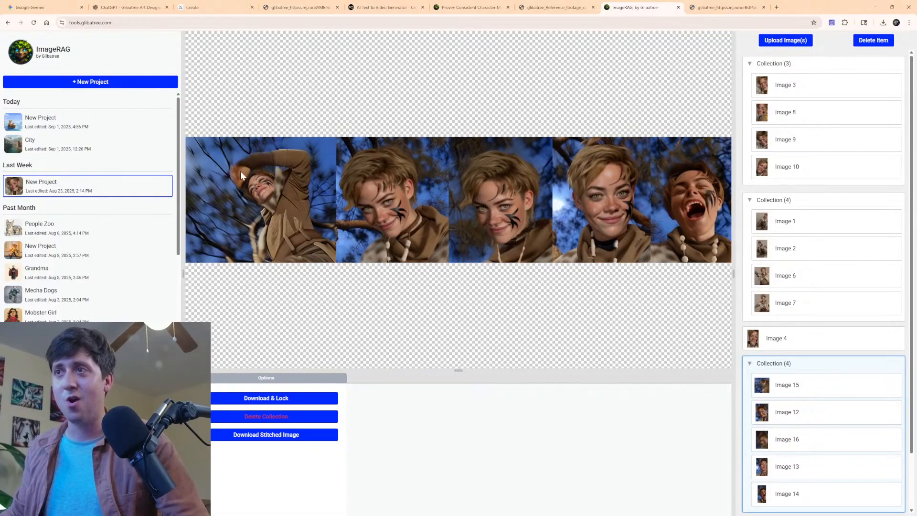
Examine each face up close across the stitched night-forest image and return to the full strip.
scroll(355, 167, up, 6)
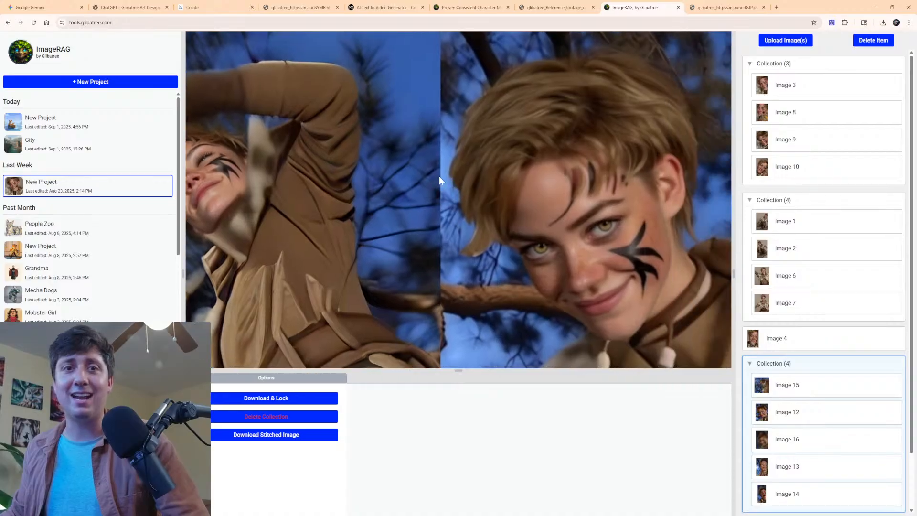
drag(439, 176, 168, 153)
drag(499, 162, 209, 162)
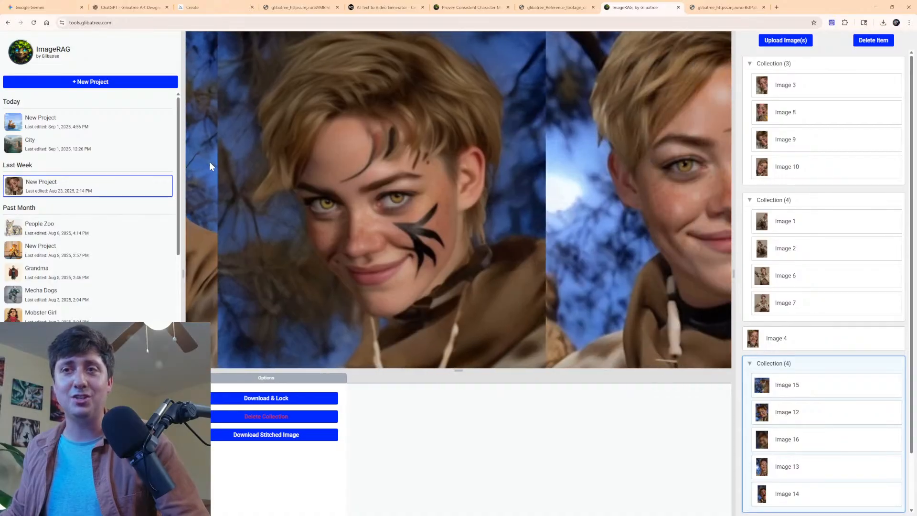
drag(497, 178, 288, 168)
scroll(365, 171, down, 6)
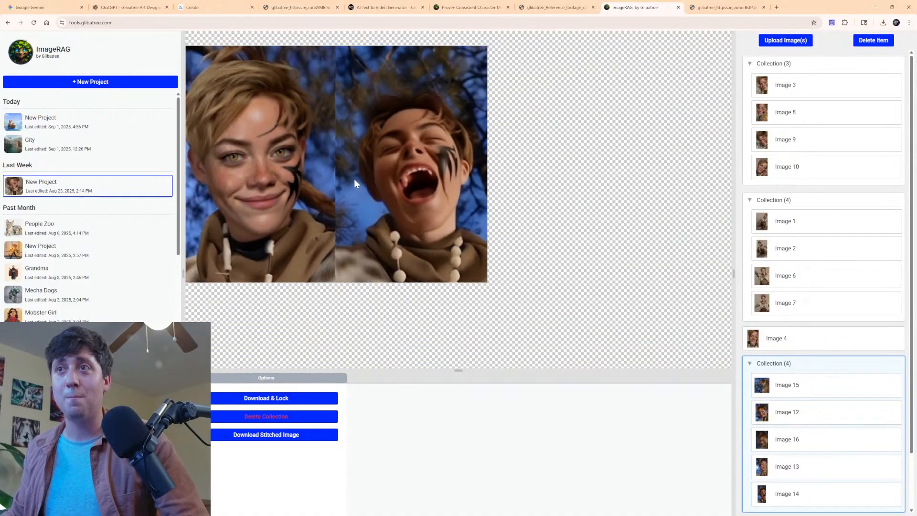
scroll(451, 187, down, 1)
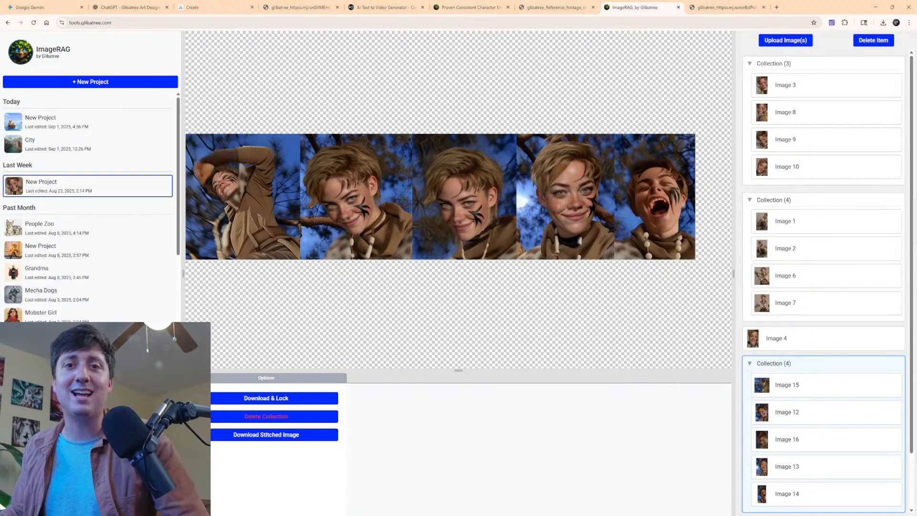
Revisit the Gemini storybook and the sketchy teen character reference video, returning to ImageRAG.
click(29, 7)
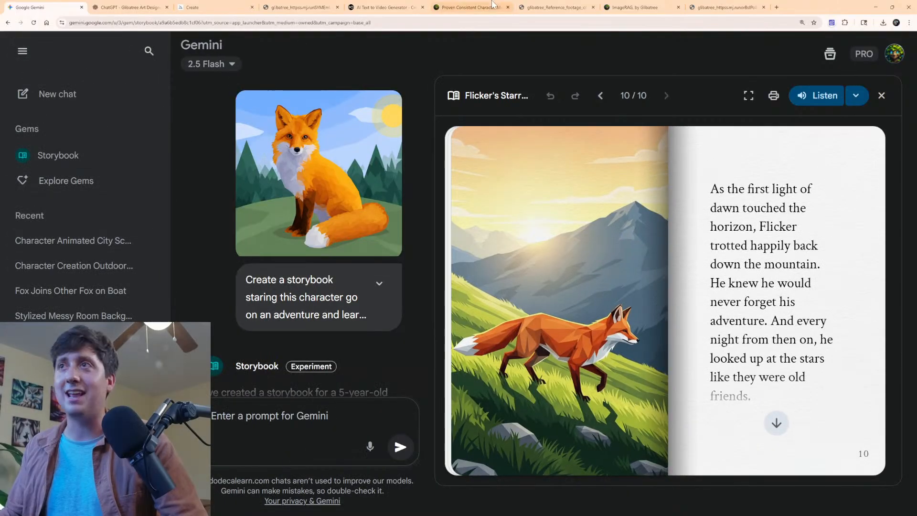
click(462, 6)
click(557, 7)
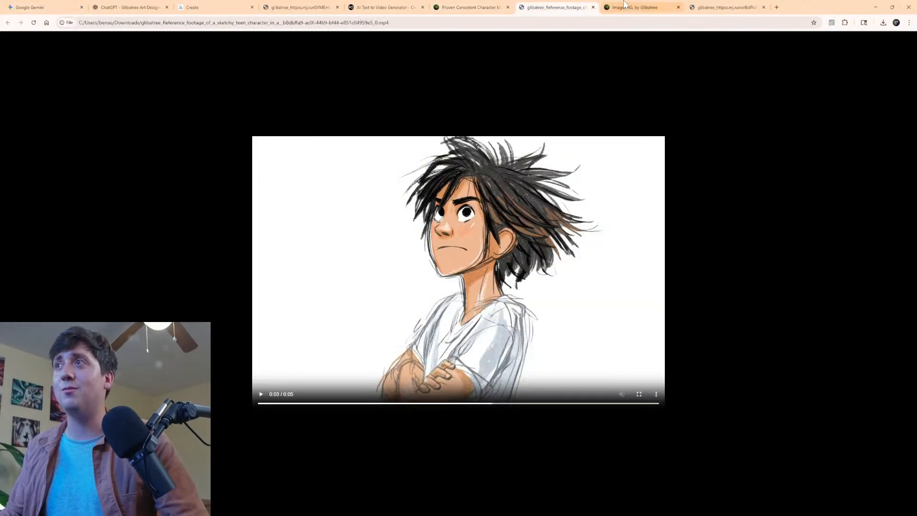
click(622, 8)
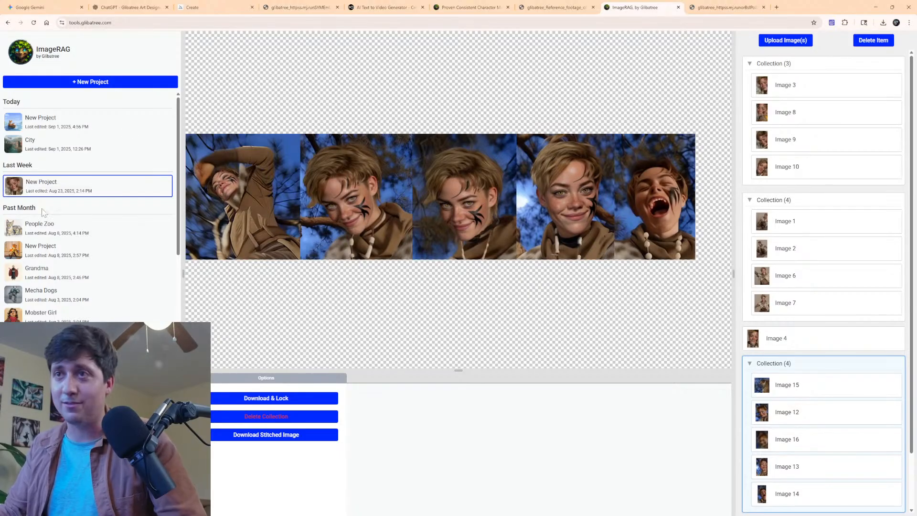
Open the City project and display the Master Copy of its canvas.
click(67, 128)
click(63, 147)
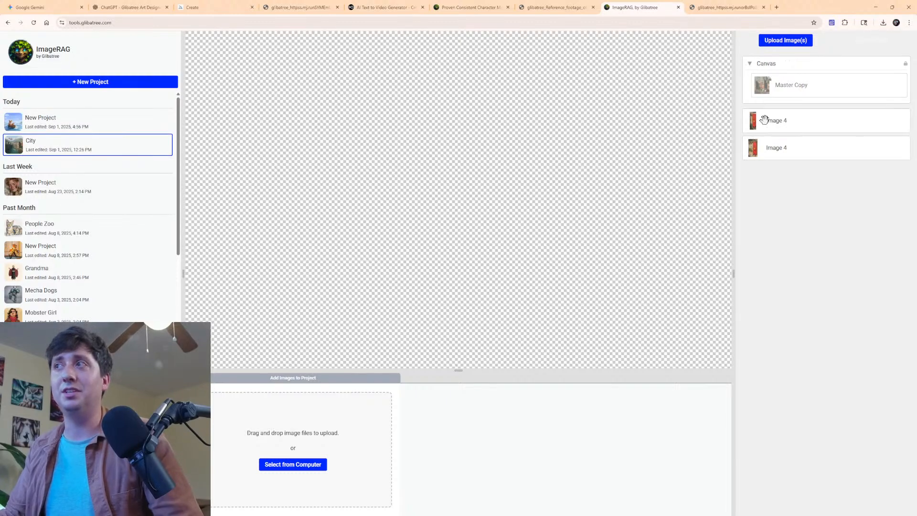
click(814, 94)
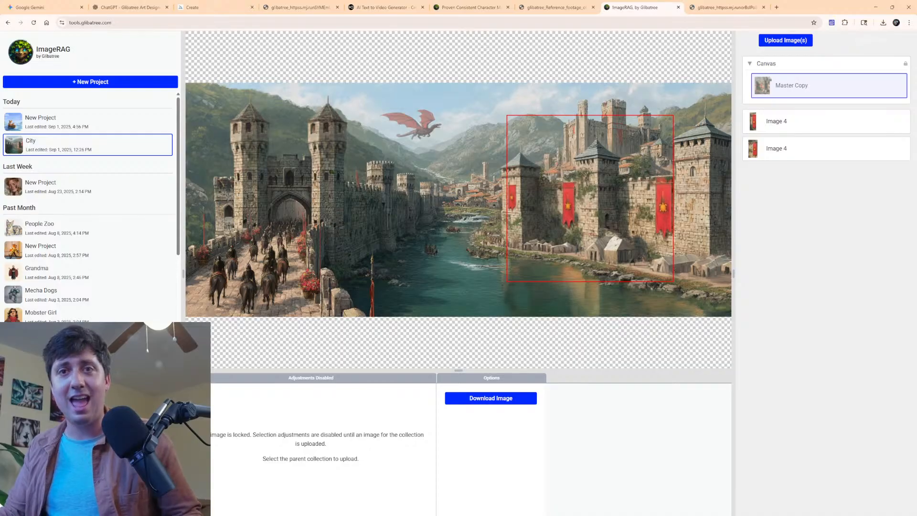
Open today's New Project with the boat image and switch back to the Gemini storybook chat.
click(67, 123)
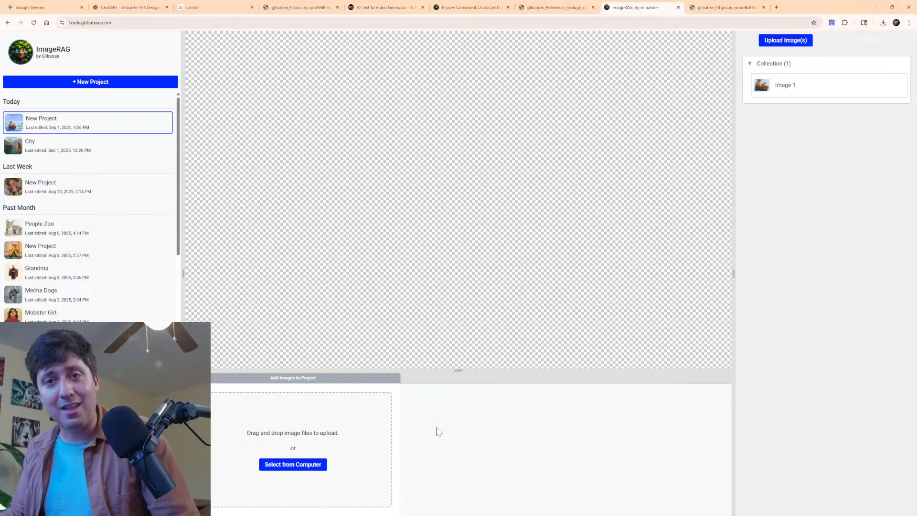
click(52, 6)
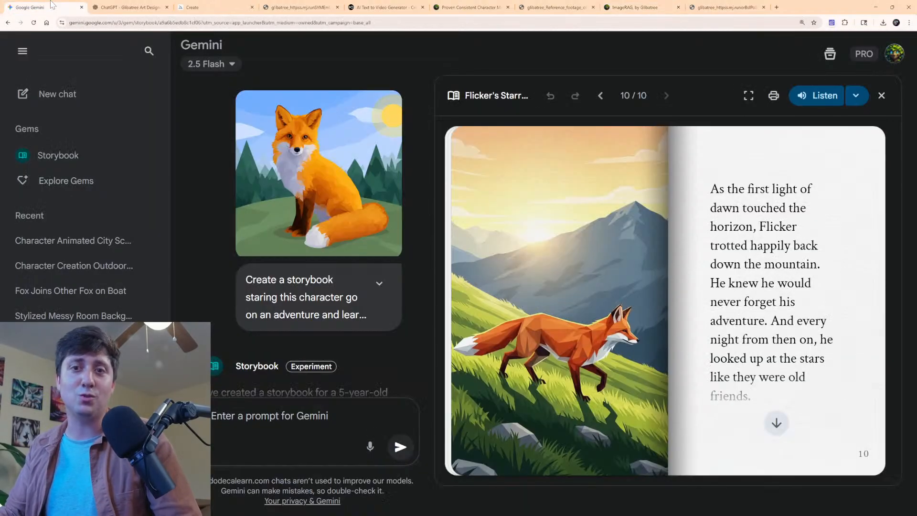